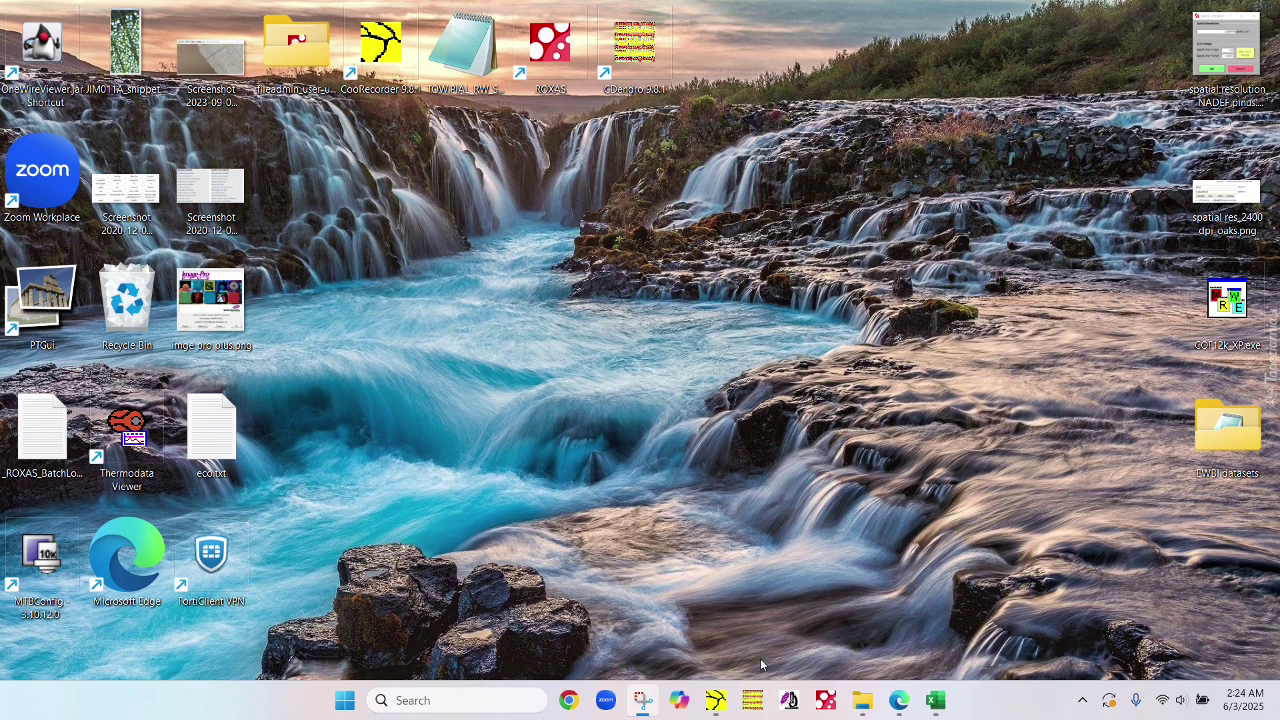
Step: Review the partial ring year table for TOW.PIAL_27.1 in Excel alongside the dated TOW.PIAL_27.1 scan in CooRecorder
{"action": "left_click", "coordinate": [934, 704]}
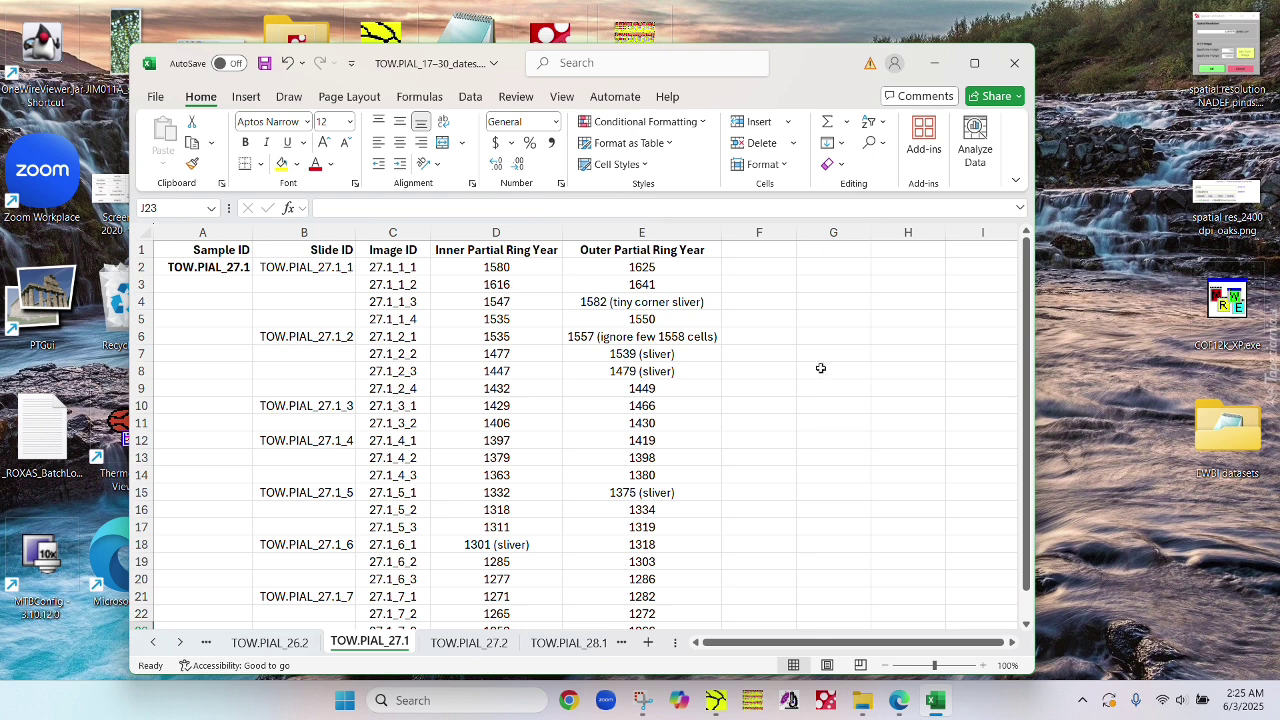
{"action": "left_click", "coordinate": [934, 63]}
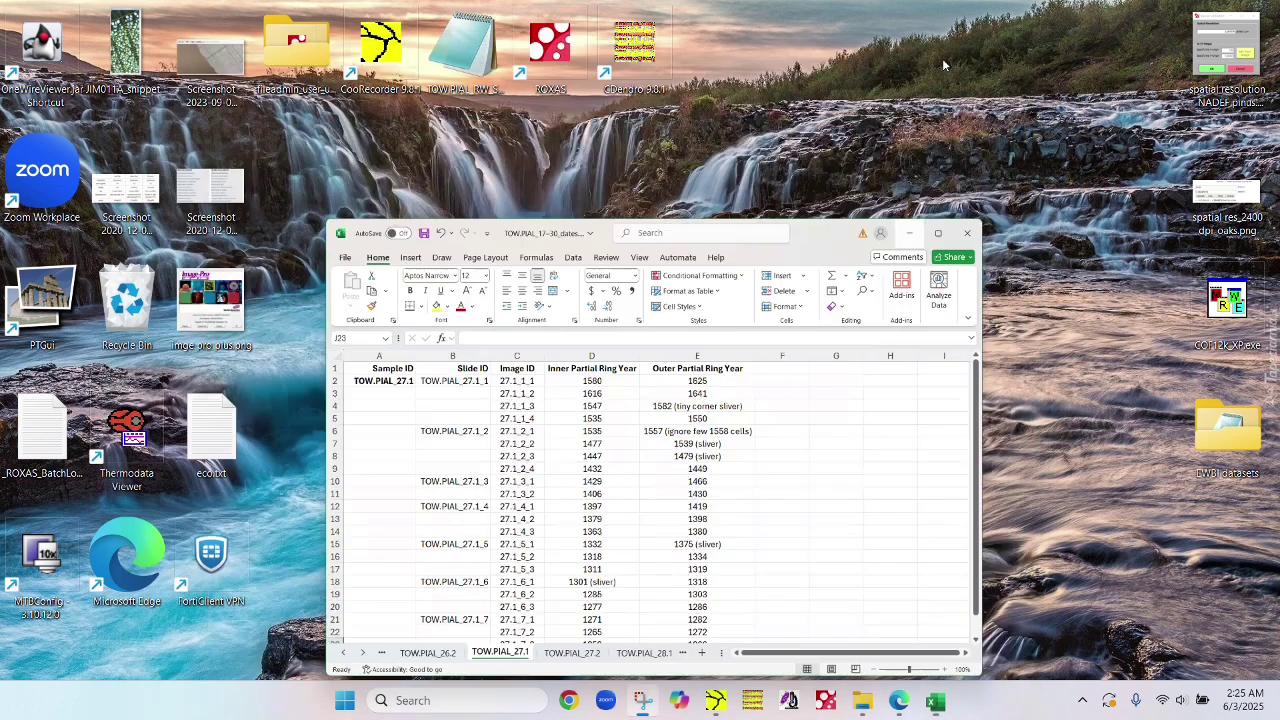
{"action": "left_click", "coordinate": [716, 706]}
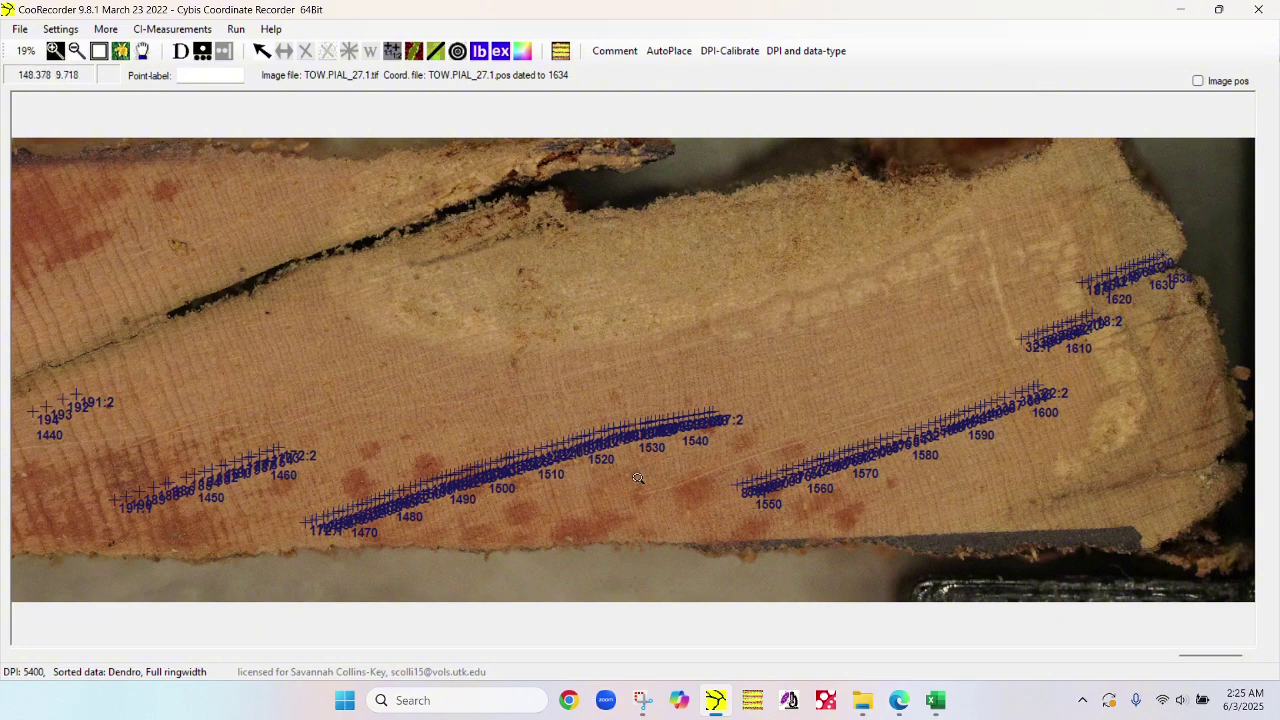
{"action": "scroll", "coordinate": [1140, 285], "scroll_direction": "up", "scroll_amount": 1}
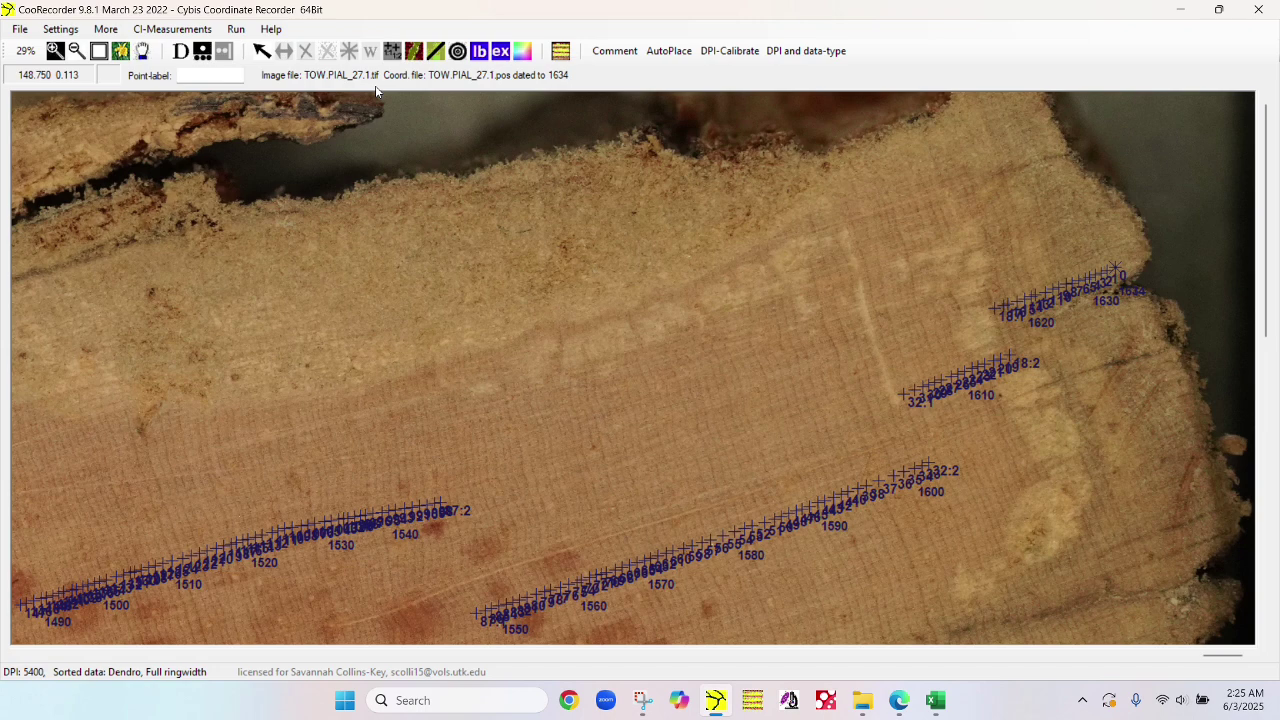
{"action": "left_click", "coordinate": [935, 700]}
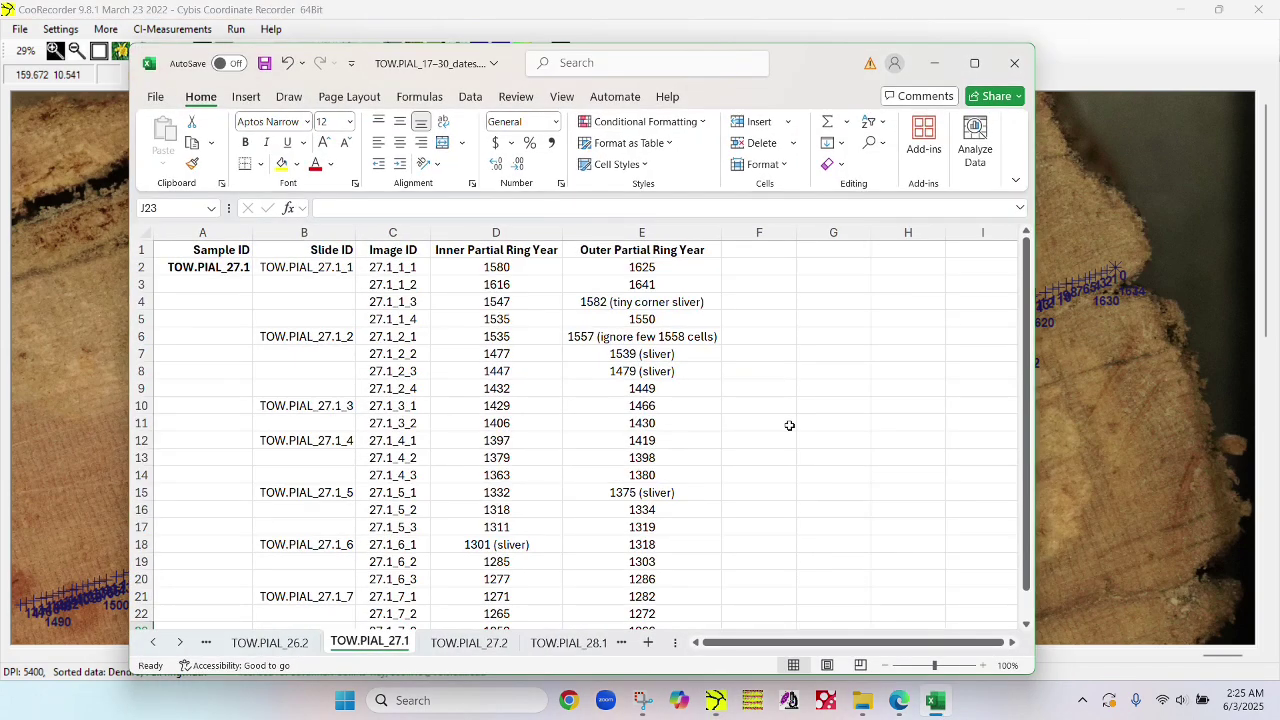
{"action": "left_click", "coordinate": [934, 63]}
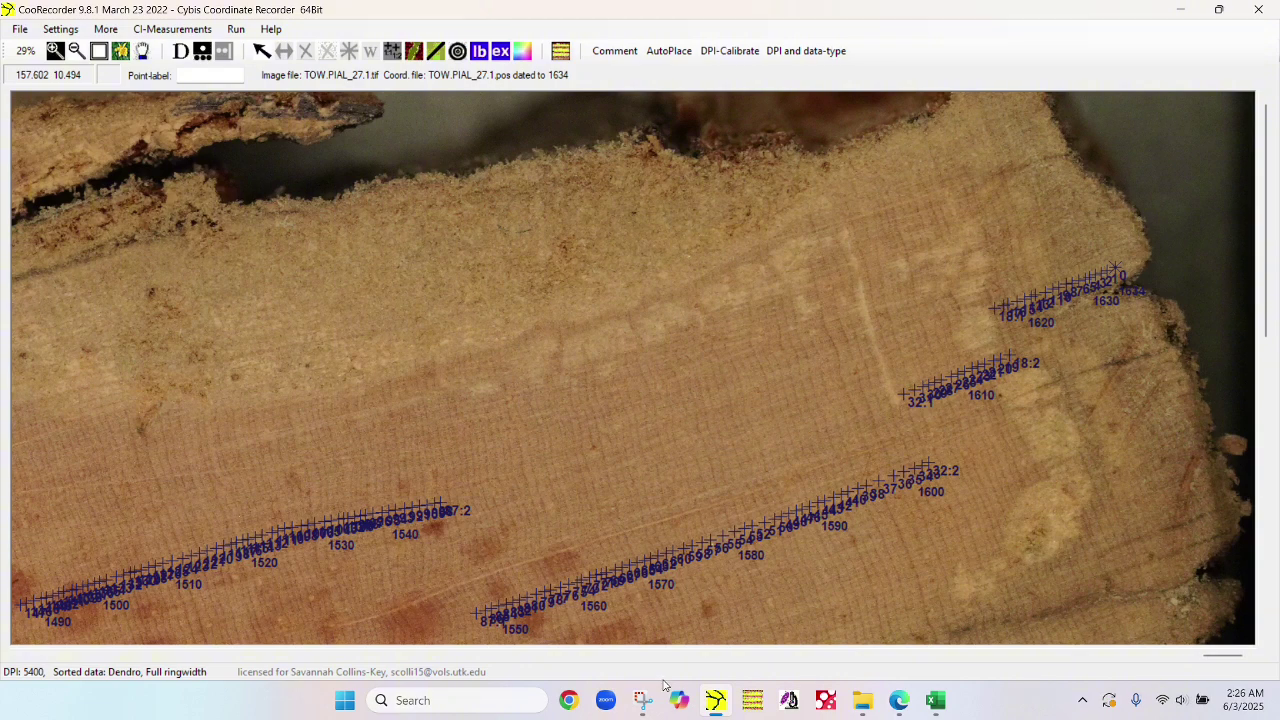
Step: Switch to Edge and examine the annotated TOW.PIAL_27.1_5 slide preview, including its image boundaries, ring years, overlaps and blue ring notes
{"action": "left_click", "coordinate": [897, 702]}
{"action": "scroll", "coordinate": [768, 349], "scroll_direction": "down", "scroll_amount": 2}
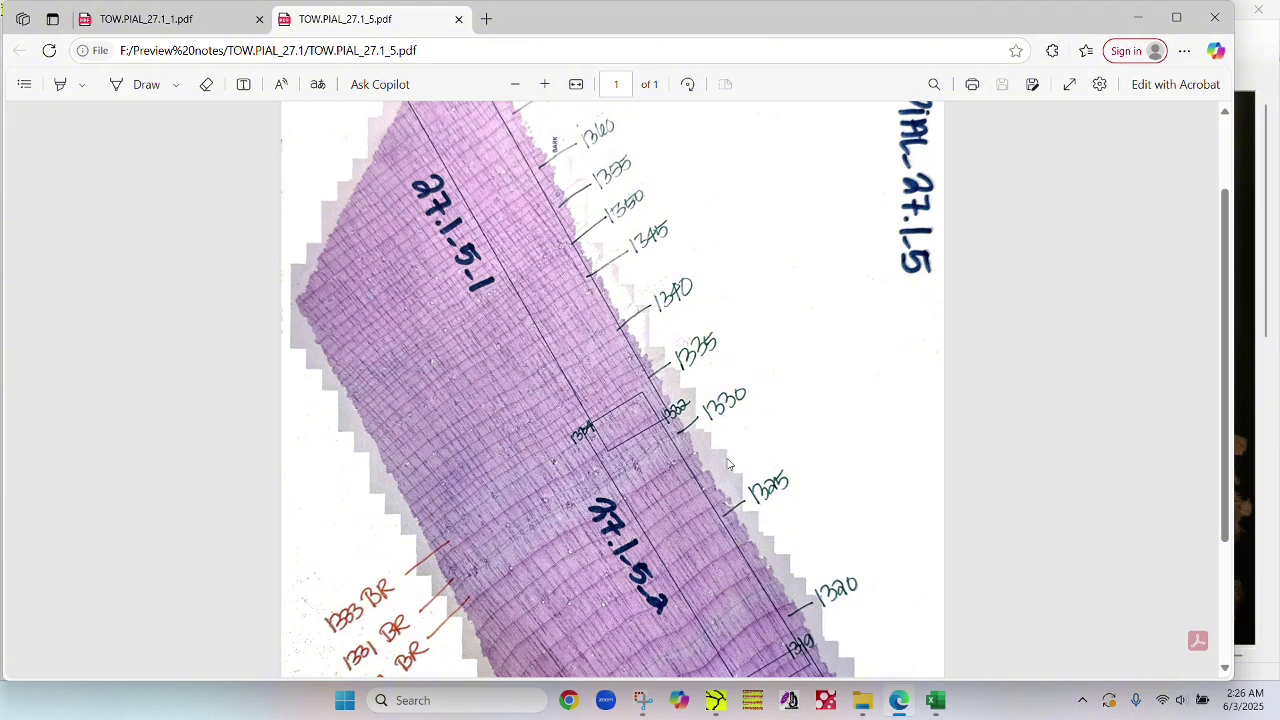
{"action": "scroll", "coordinate": [641, 418], "scroll_direction": "down", "scroll_amount": 2}
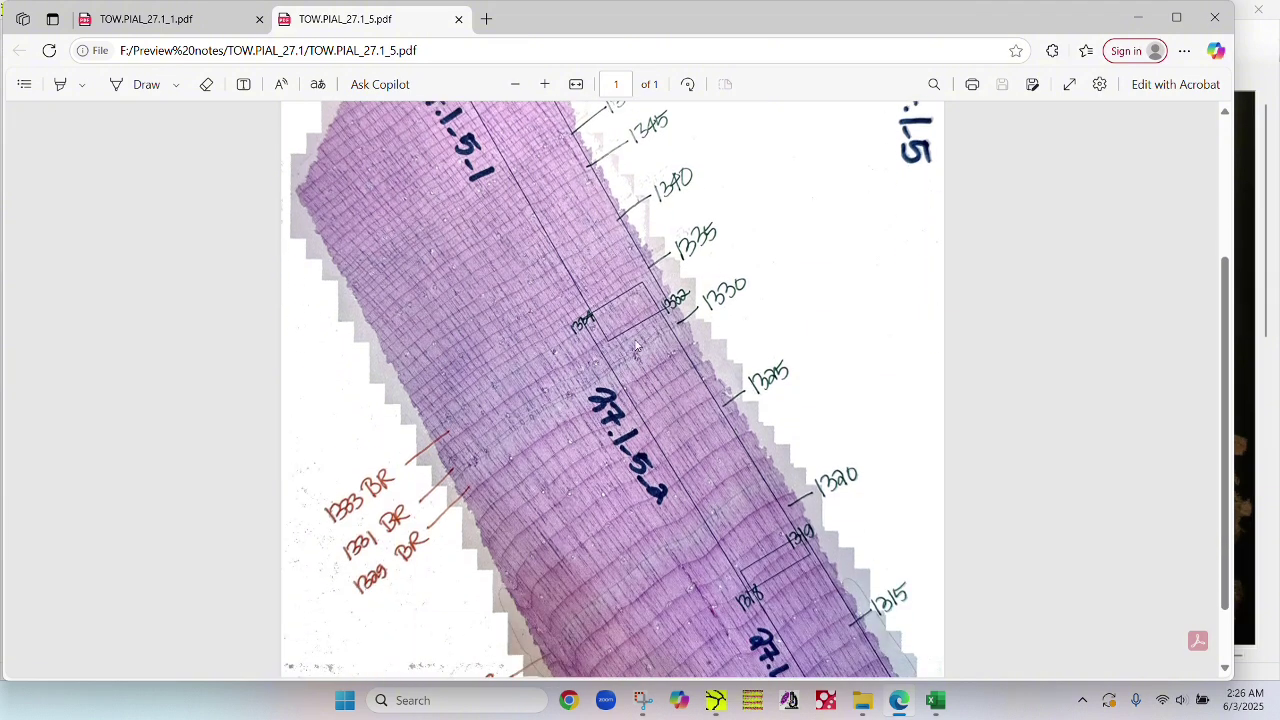
{"action": "scroll", "coordinate": [629, 320], "scroll_direction": "down", "scroll_amount": 2}
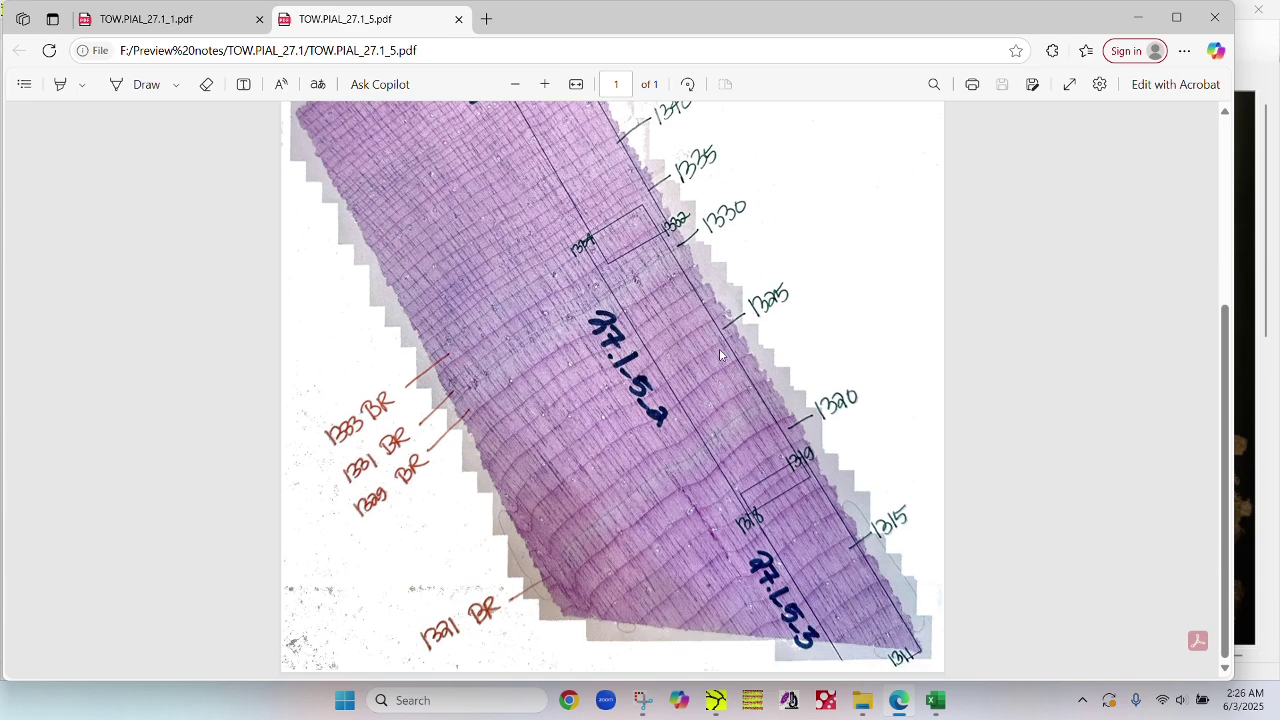
{"action": "scroll", "coordinate": [720, 355], "scroll_direction": "up", "scroll_amount": 4}
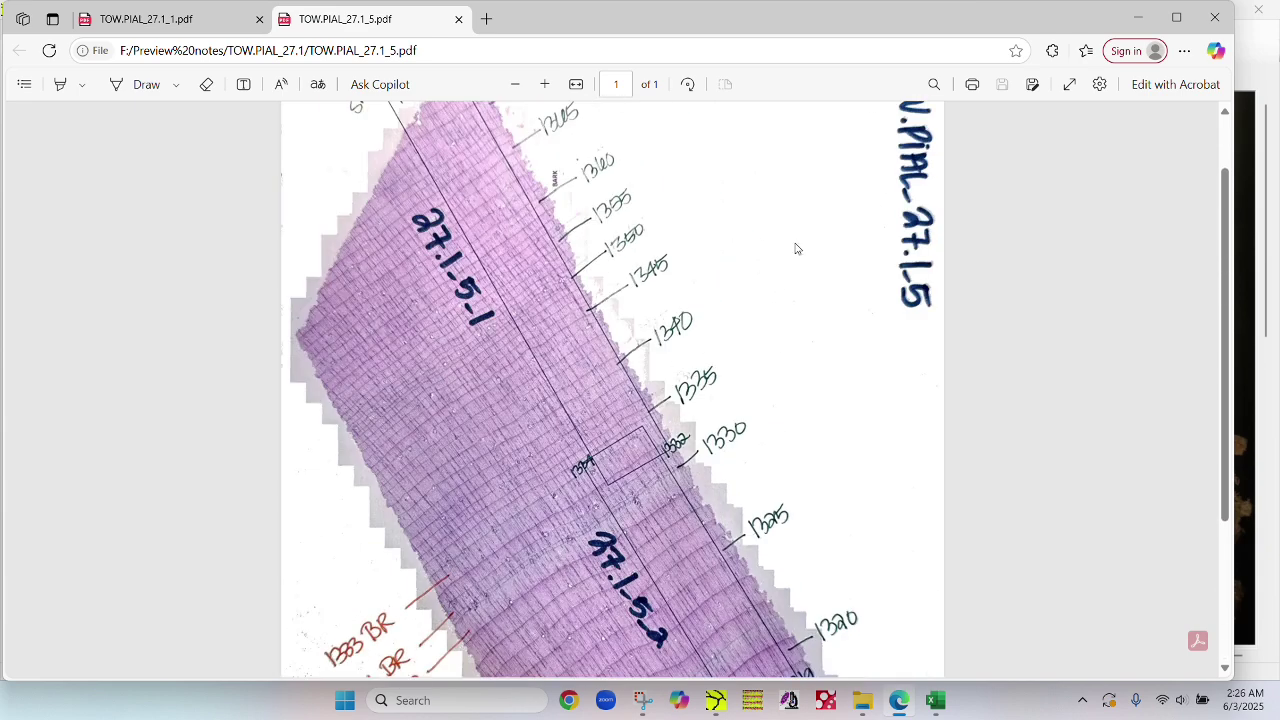
{"action": "scroll", "coordinate": [908, 217], "scroll_direction": "up", "scroll_amount": 2}
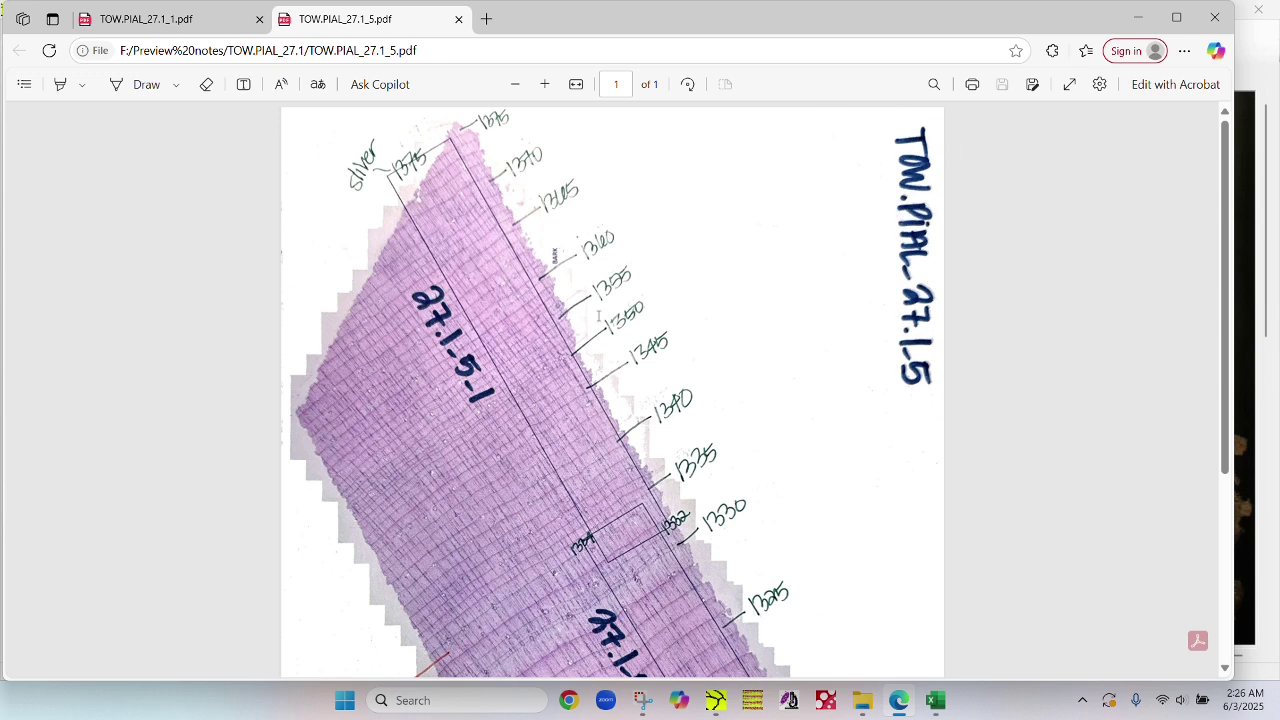
{"action": "scroll", "coordinate": [480, 308], "scroll_direction": "down", "scroll_amount": 2}
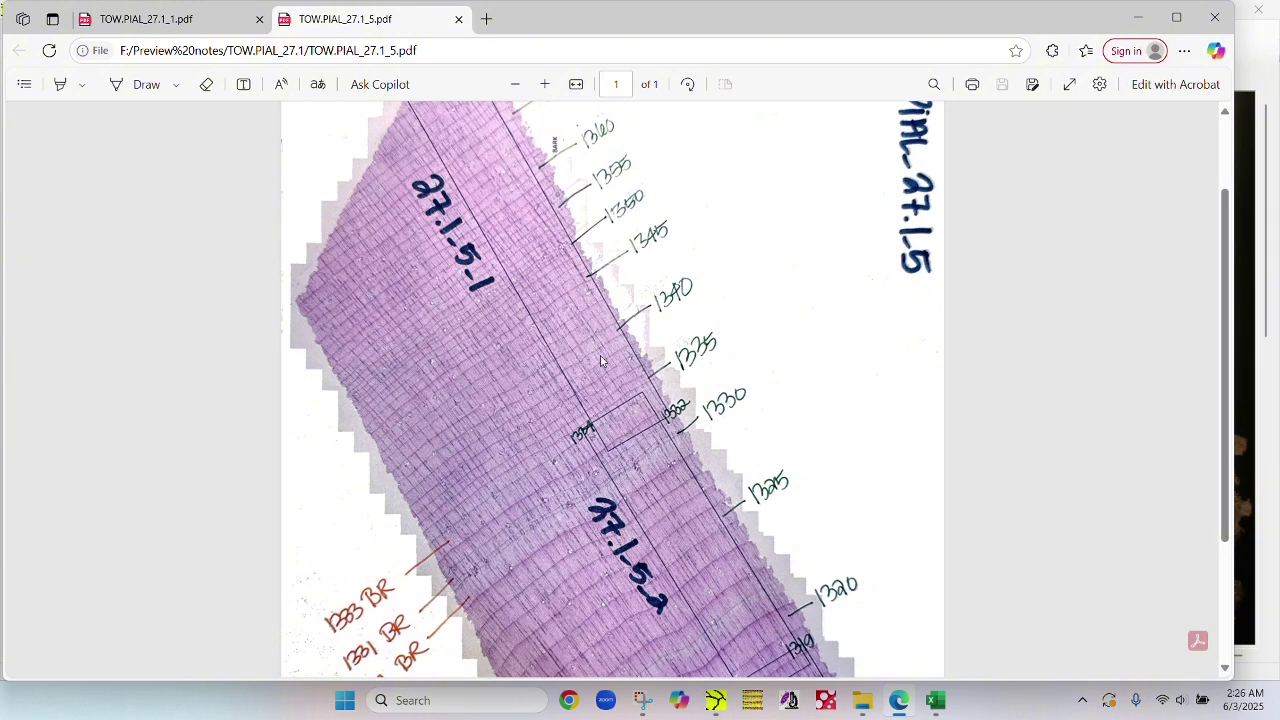
{"action": "scroll", "coordinate": [700, 470], "scroll_direction": "down", "scroll_amount": 2}
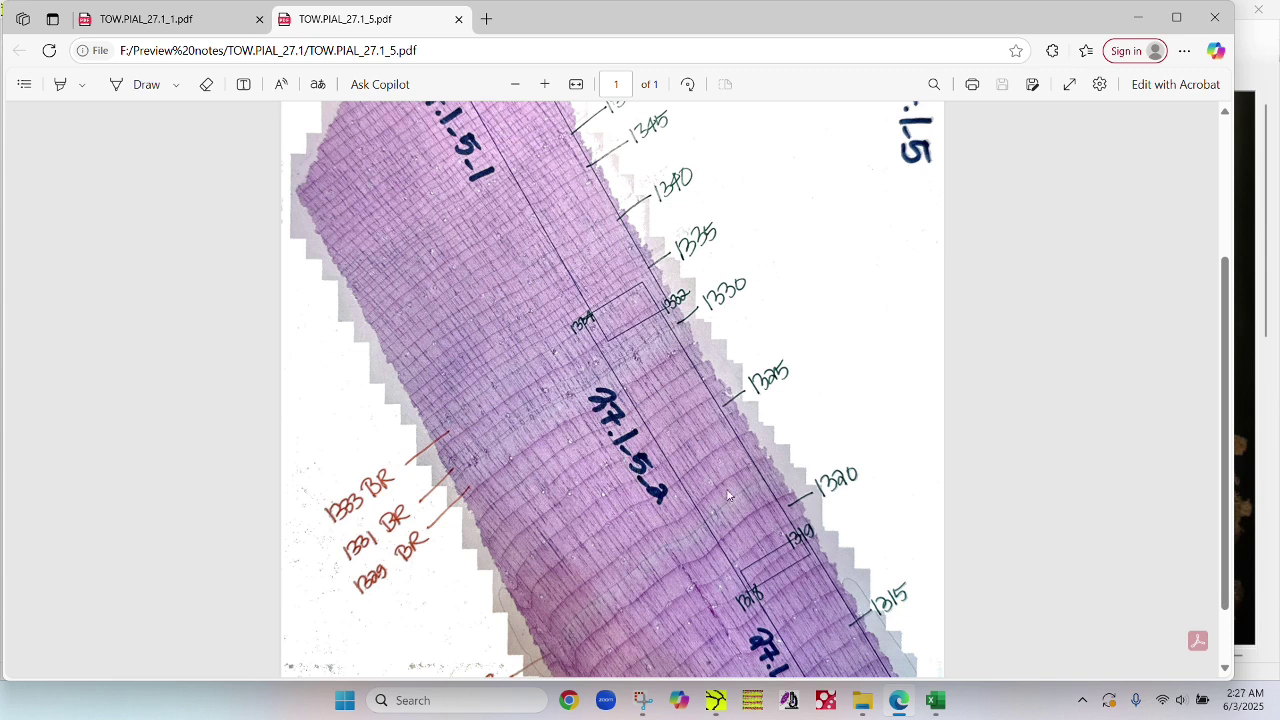
{"action": "scroll", "coordinate": [720, 376], "scroll_direction": "down", "scroll_amount": 1}
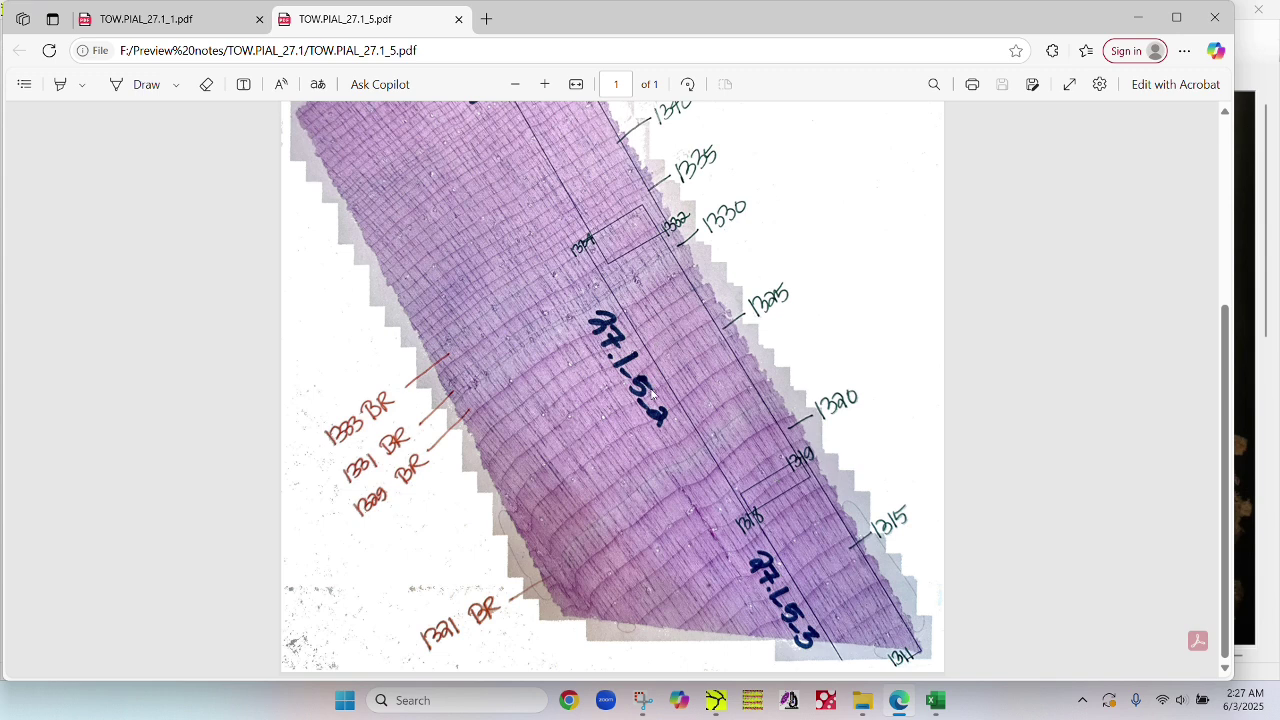
{"action": "scroll", "coordinate": [645, 396], "scroll_direction": "up", "scroll_amount": 2}
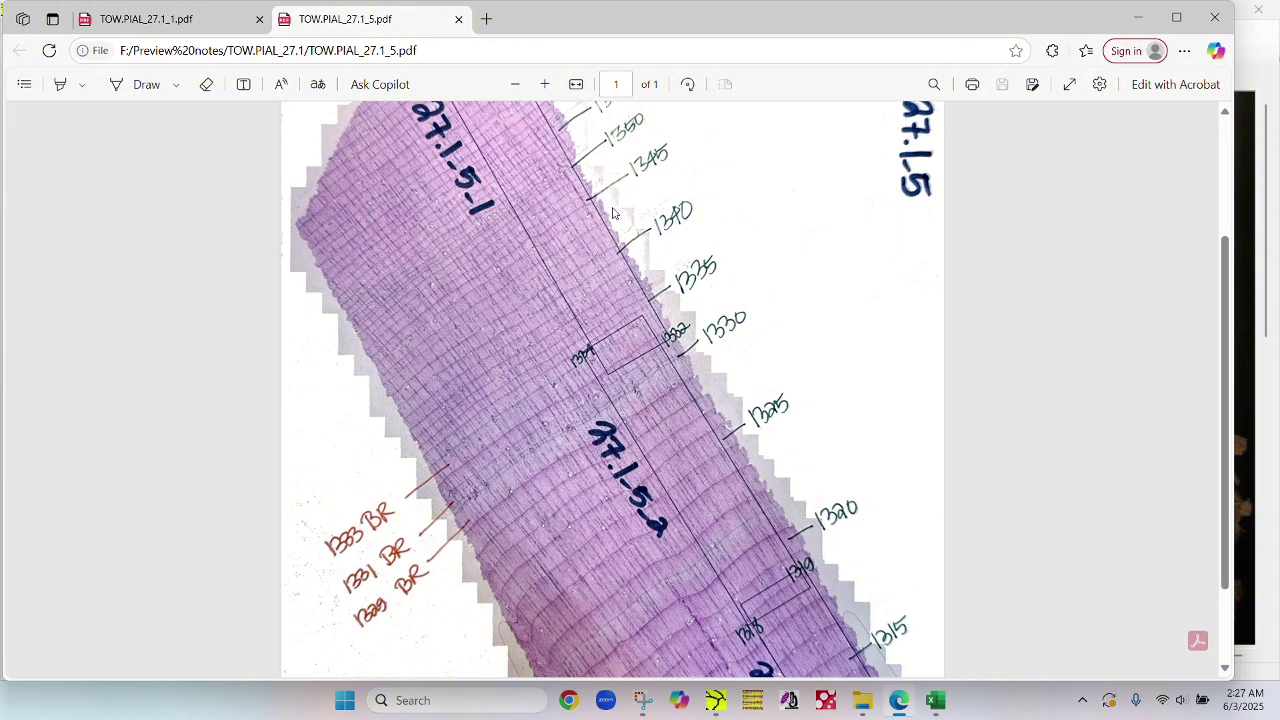
{"action": "scroll", "coordinate": [683, 398], "scroll_direction": "up", "scroll_amount": 2}
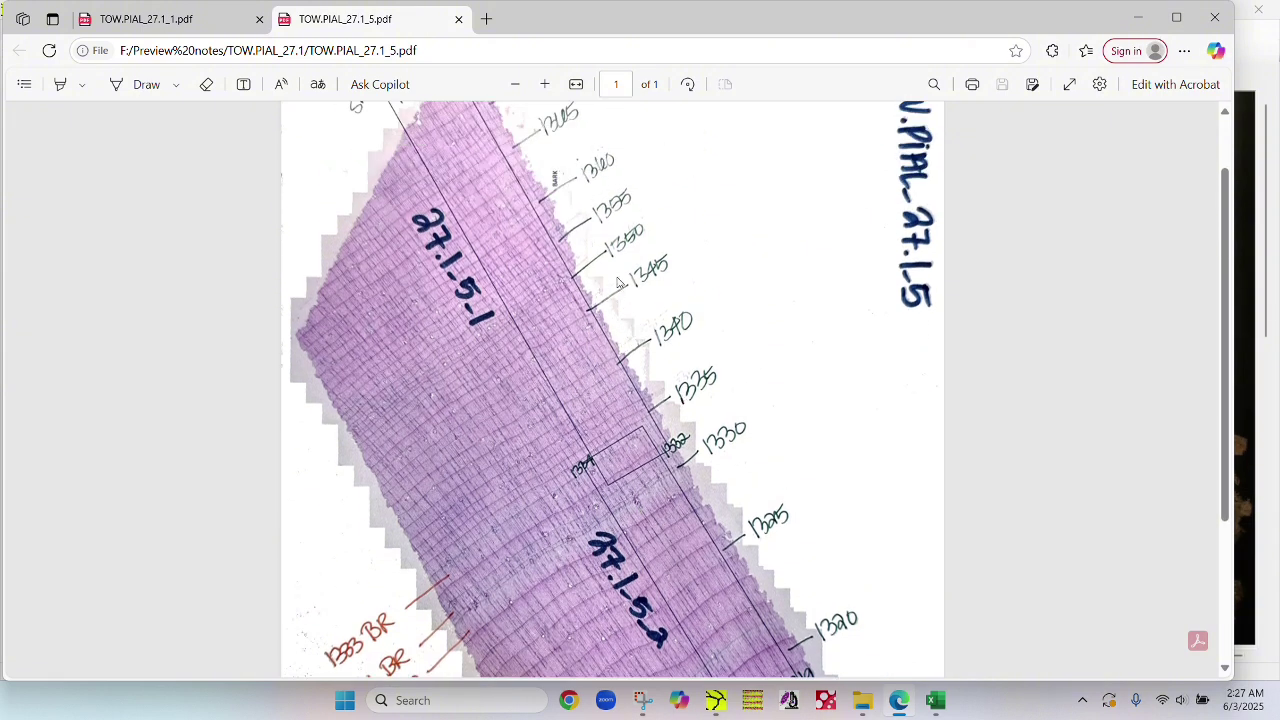
{"action": "scroll", "coordinate": [567, 340], "scroll_direction": "up", "scroll_amount": 2}
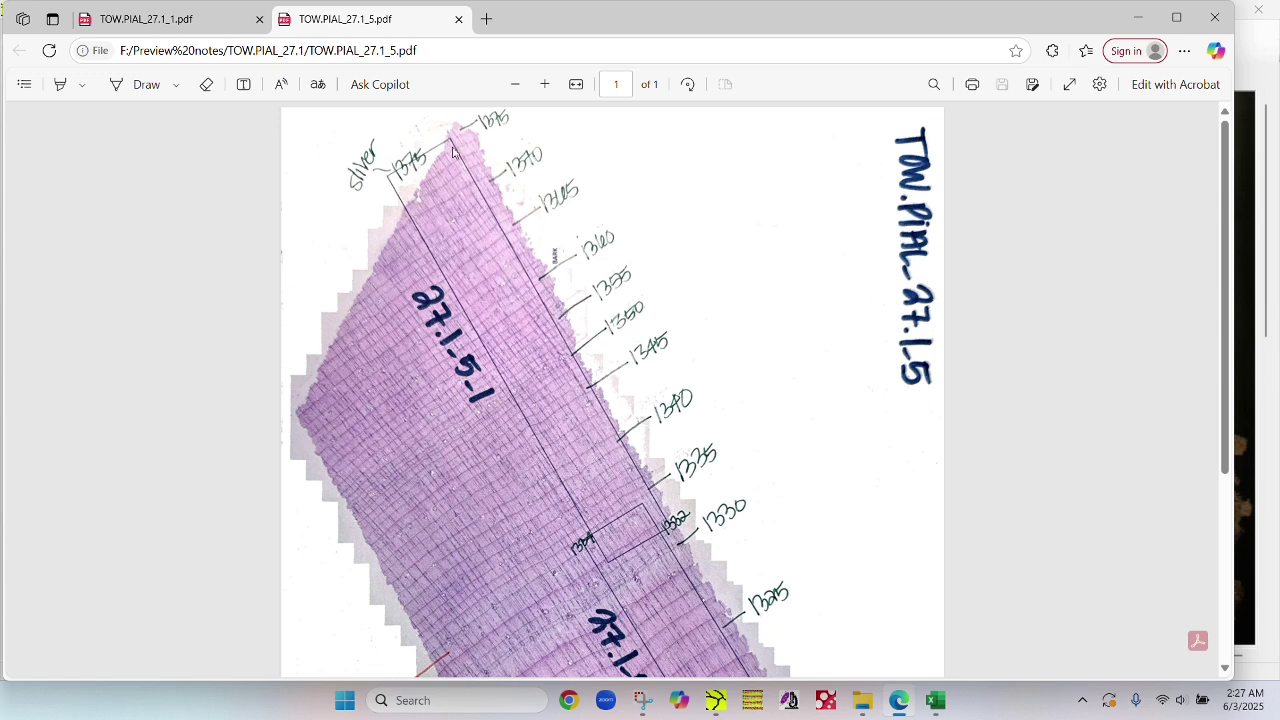
{"action": "scroll", "coordinate": [629, 383], "scroll_direction": "down", "scroll_amount": 1}
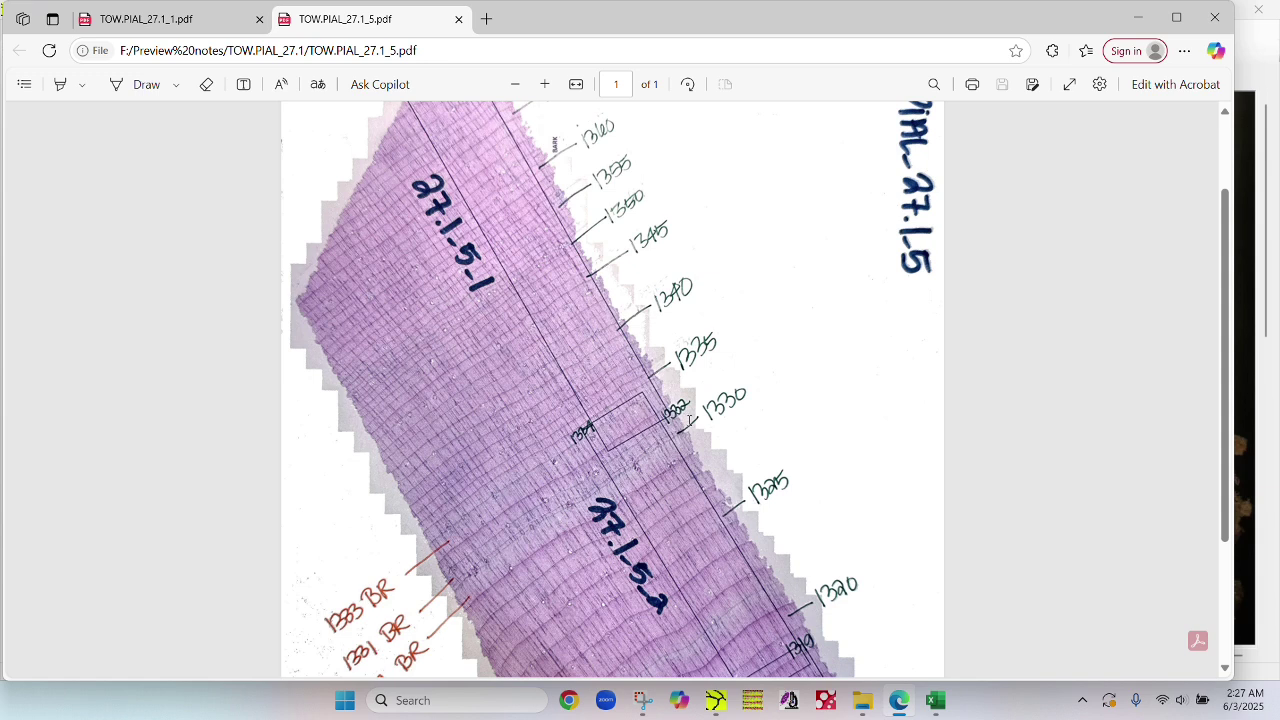
{"action": "scroll", "coordinate": [649, 387], "scroll_direction": "up", "scroll_amount": 2}
Step: Check the slide's inner and outer ring years in the Excel table, then re-examine the blue ring marks on the preview
{"action": "left_click", "coordinate": [939, 712]}
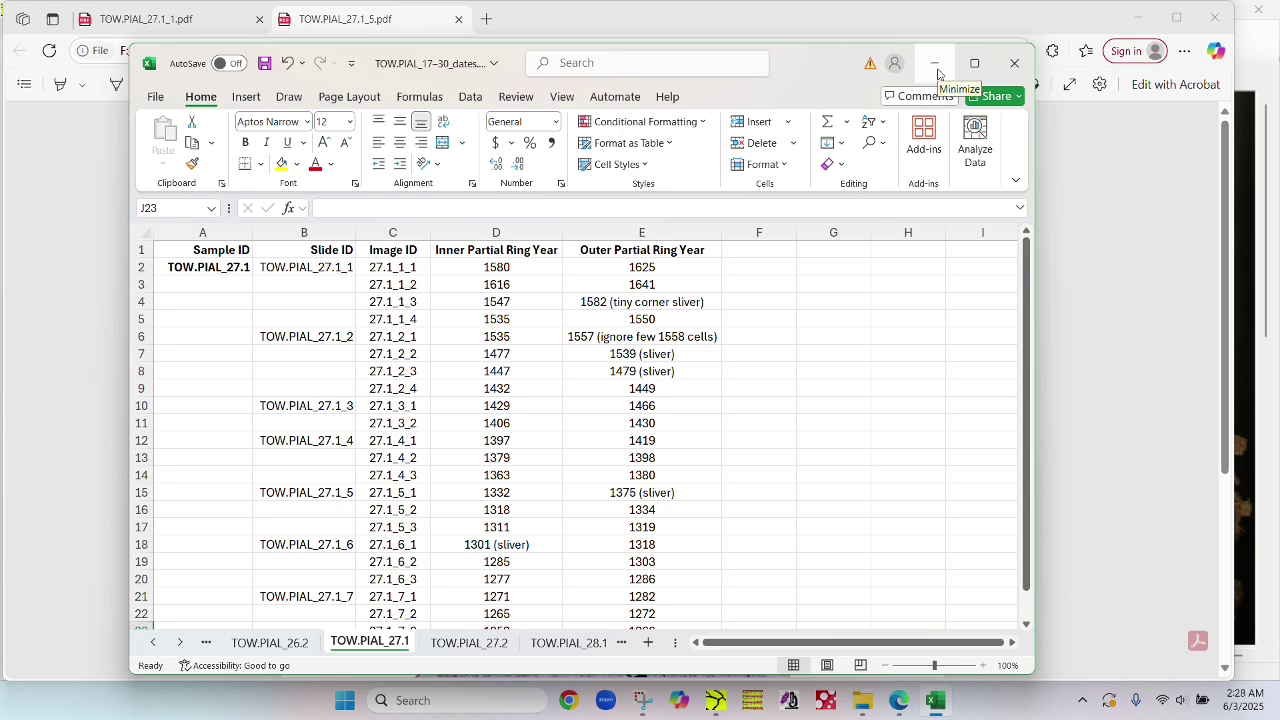
{"action": "left_click", "coordinate": [936, 66]}
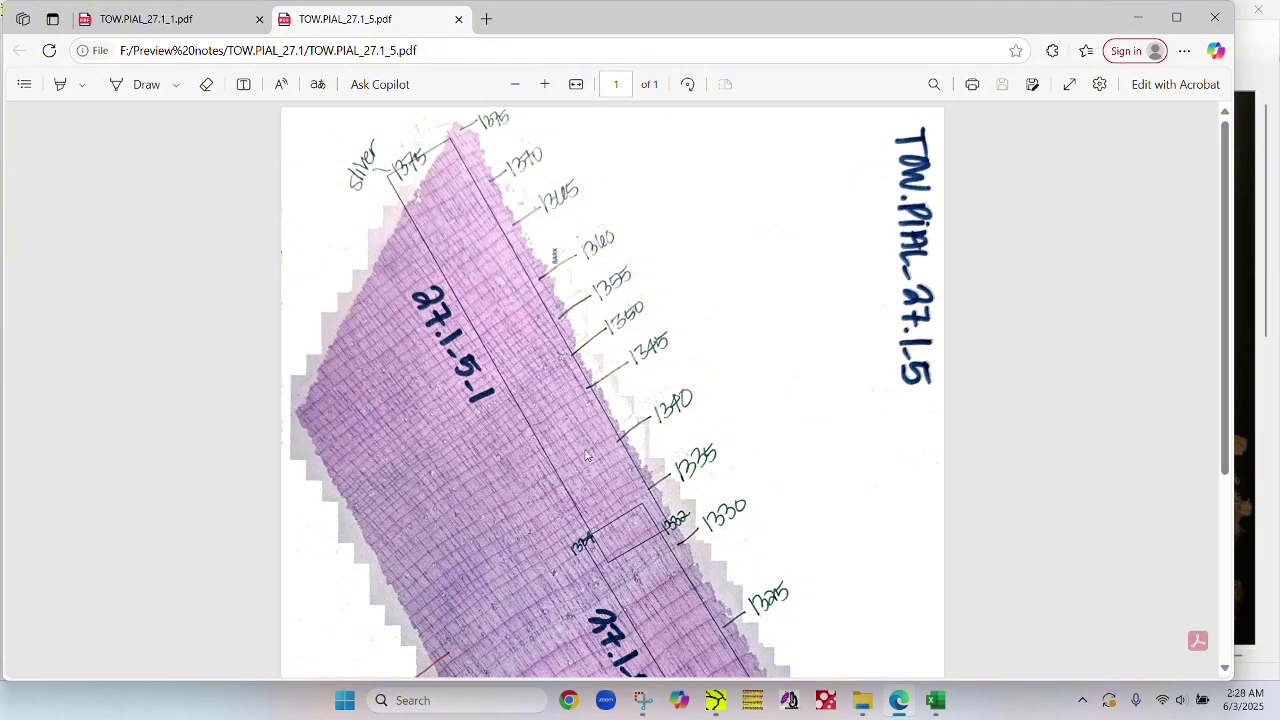
{"action": "scroll", "coordinate": [586, 455], "scroll_direction": "up", "scroll_amount": 3}
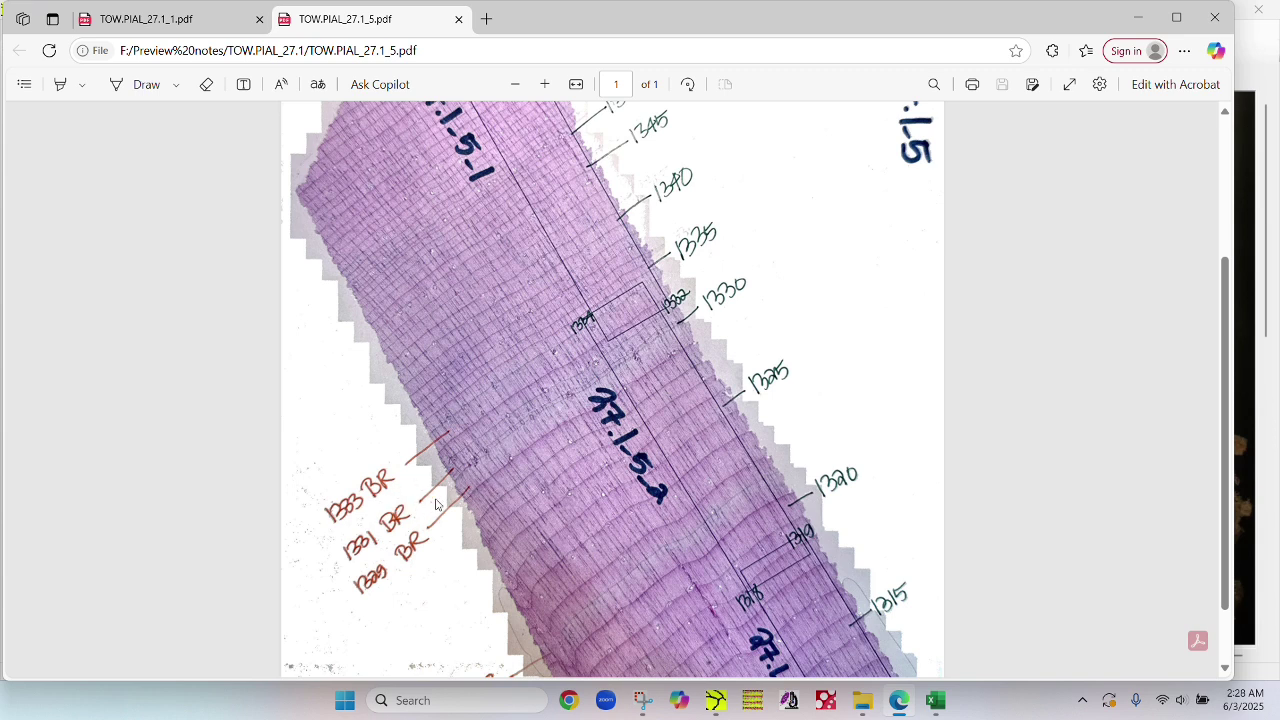
{"action": "scroll", "coordinate": [429, 468], "scroll_direction": "down", "scroll_amount": 2}
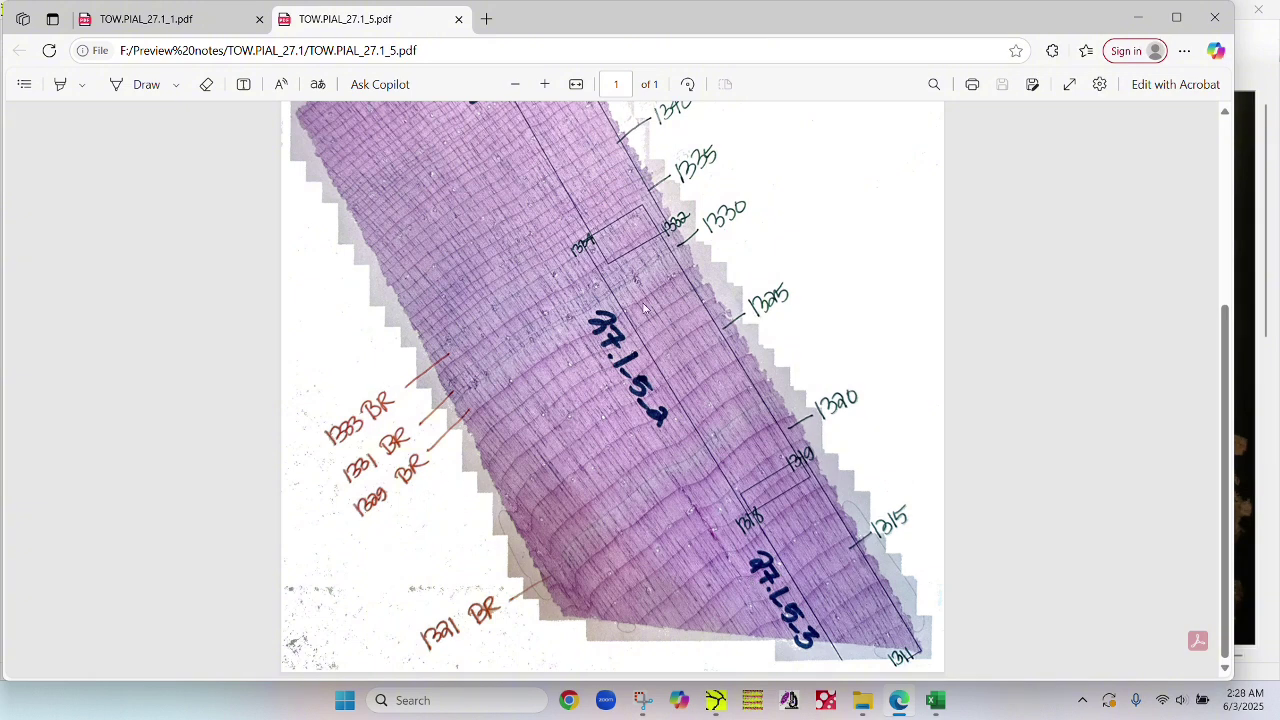
{"action": "scroll", "coordinate": [662, 355], "scroll_direction": "up", "scroll_amount": 3}
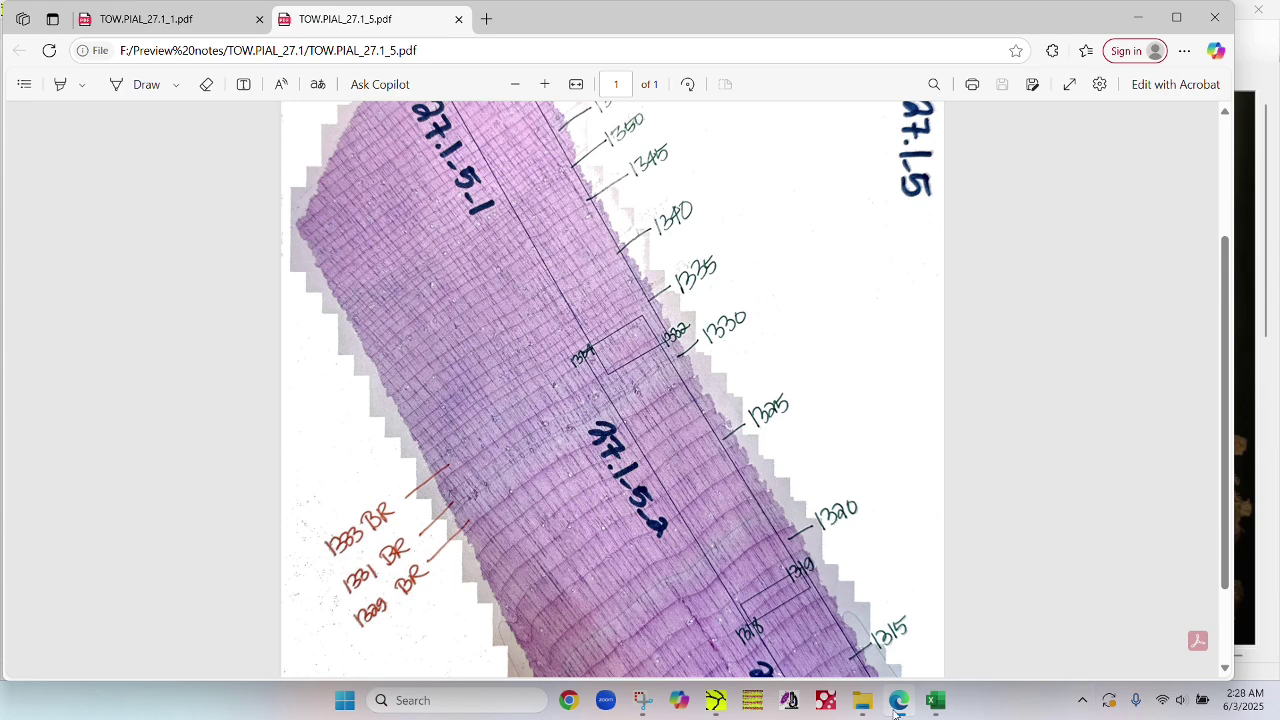
Step: Switch to File Explorer and view the contents of the TOW.PIAL folder inside QWA on the LaCie drive
{"action": "left_click", "coordinate": [862, 700]}
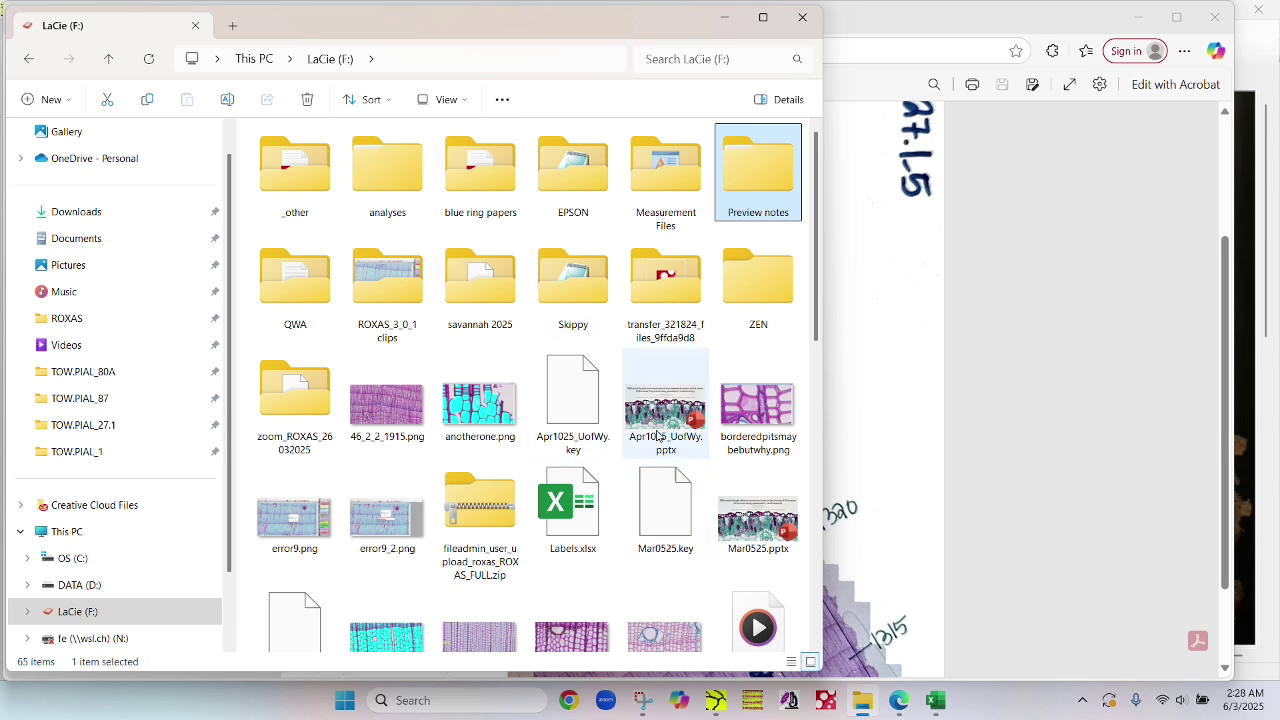
{"action": "double_click", "coordinate": [294, 282]}
{"action": "left_click", "coordinate": [284, 234]}
{"action": "double_click", "coordinate": [284, 234]}
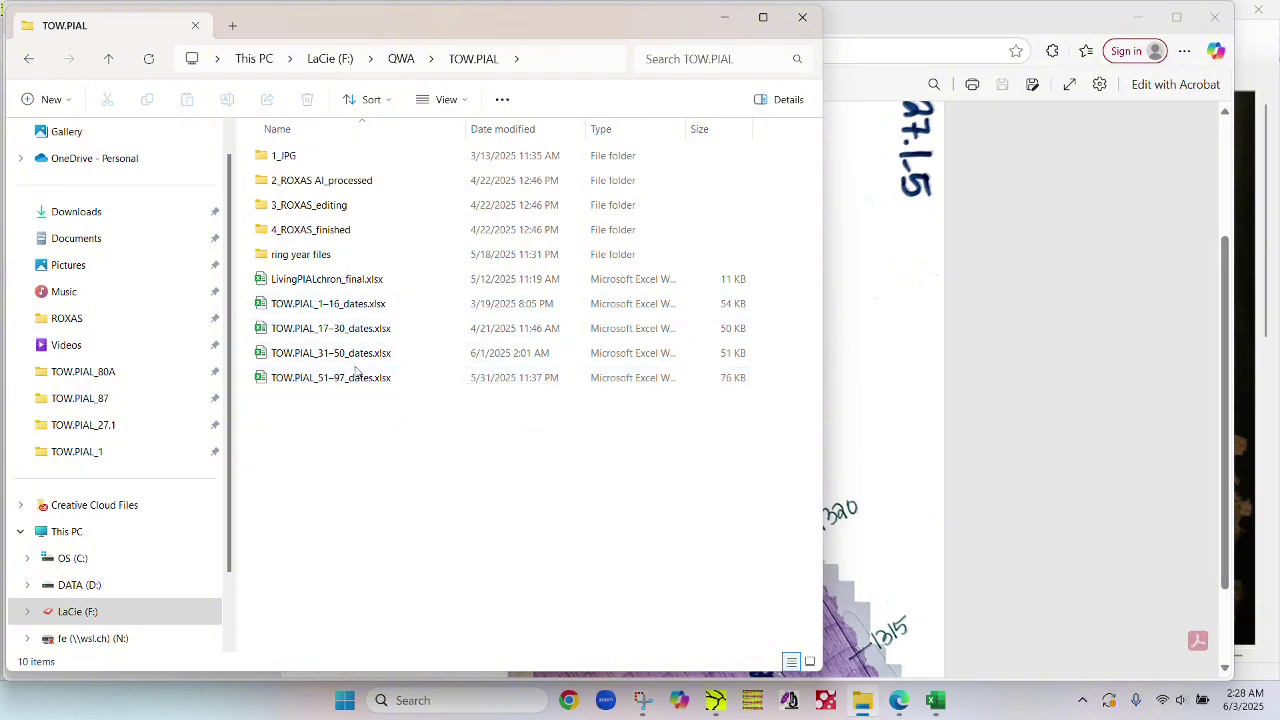
{"action": "left_click_drag", "start_coordinate": [505, 36], "coordinate": [663, 76]}
{"action": "left_click", "coordinate": [873, 62]}
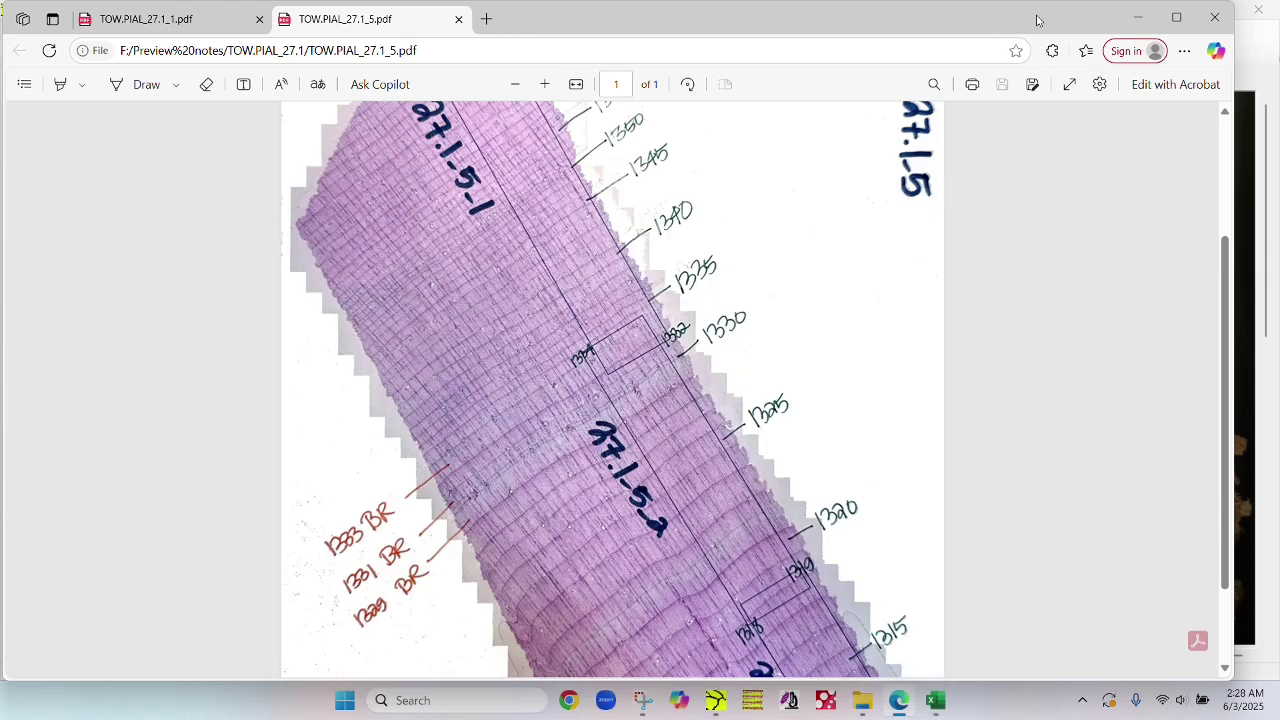
Step: Clear the open windows, open TOW.PIAL_RW_Series.rwl from the desktop and examine the TOW27.1 ring-width series
{"action": "left_click", "coordinate": [1136, 27]}
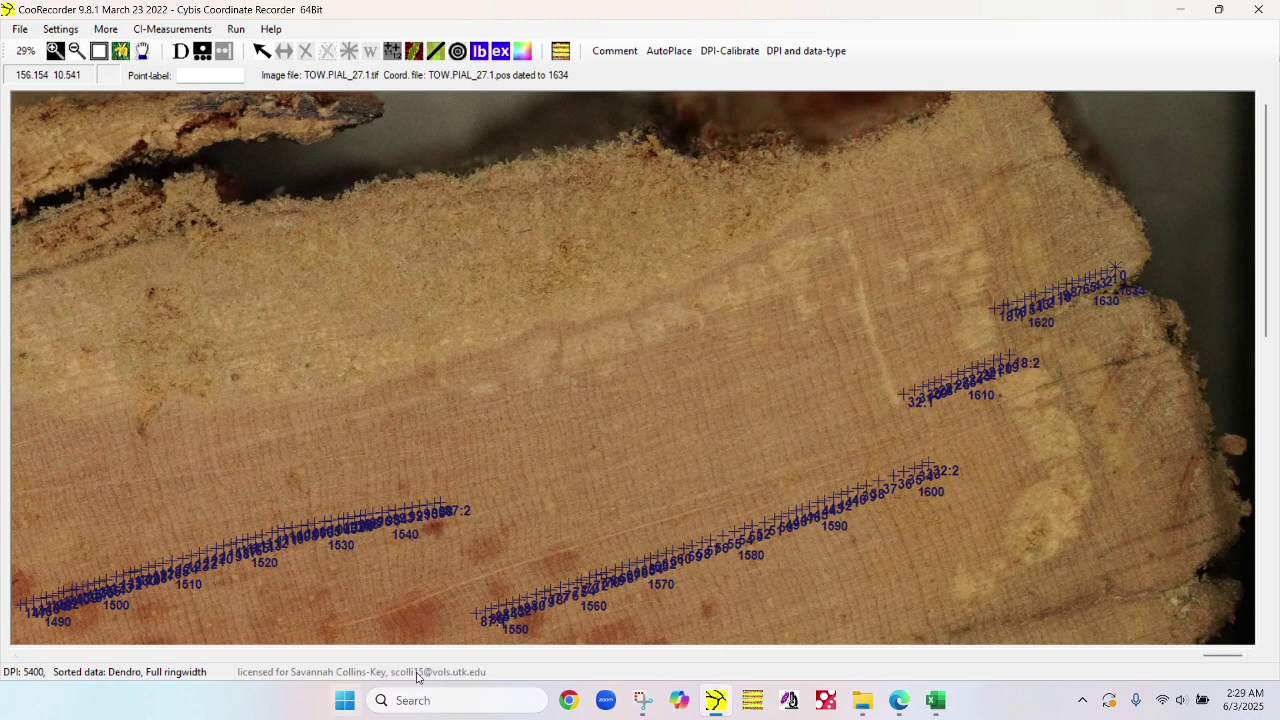
{"action": "left_click", "coordinate": [1181, 10]}
{"action": "left_click", "coordinate": [480, 64]}
{"action": "double_click", "coordinate": [480, 64]}
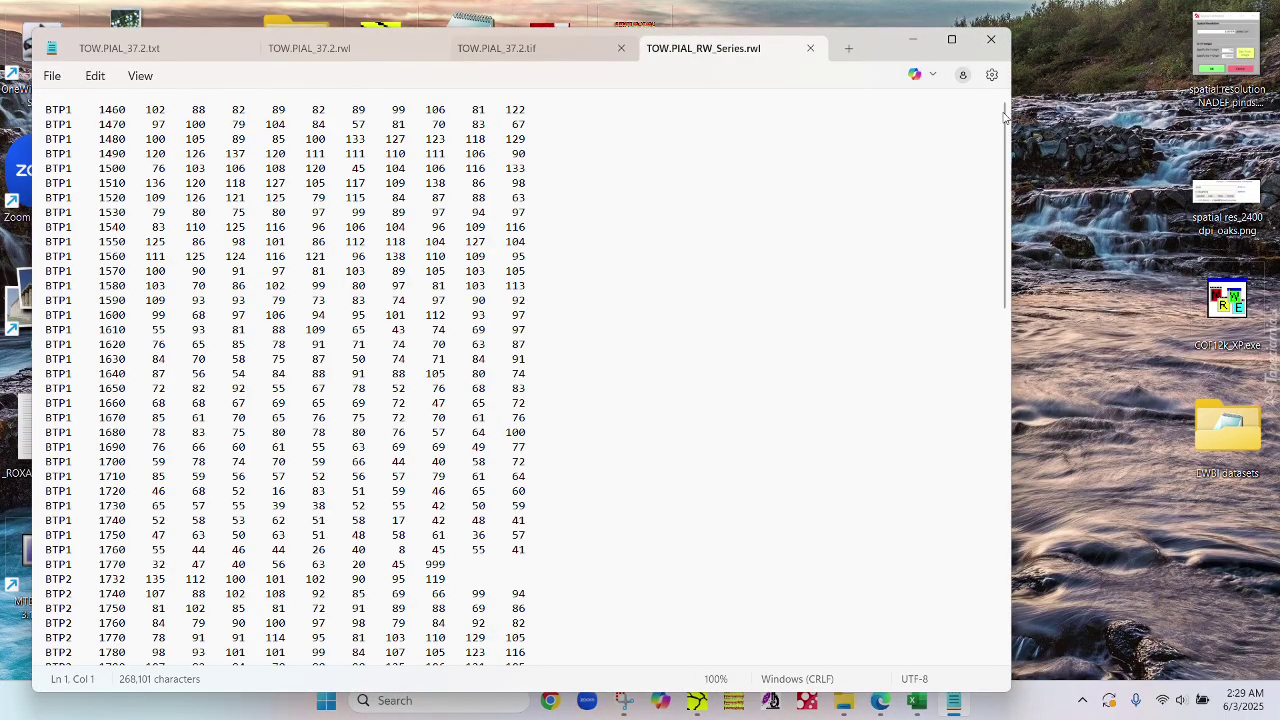
{"action": "left_click_drag", "start_coordinate": [1004, 104], "coordinate": [986, 487]}
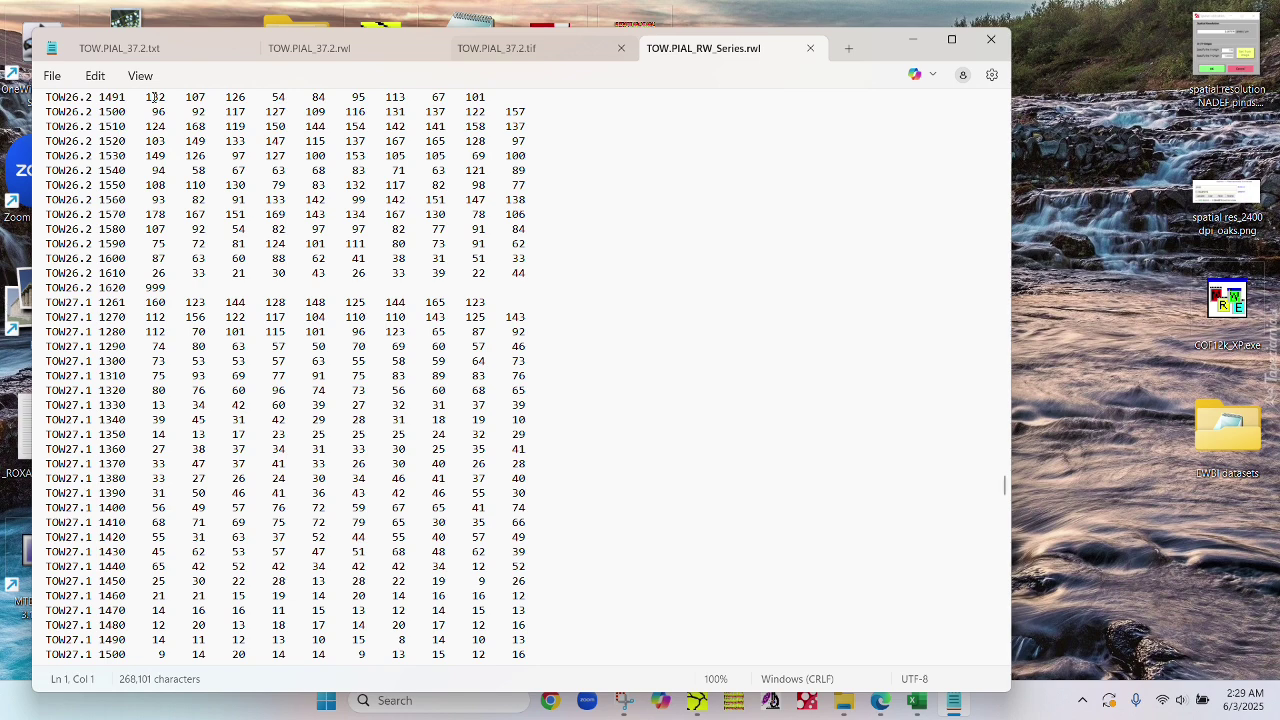
{"action": "left_click", "coordinate": [914, 46]}
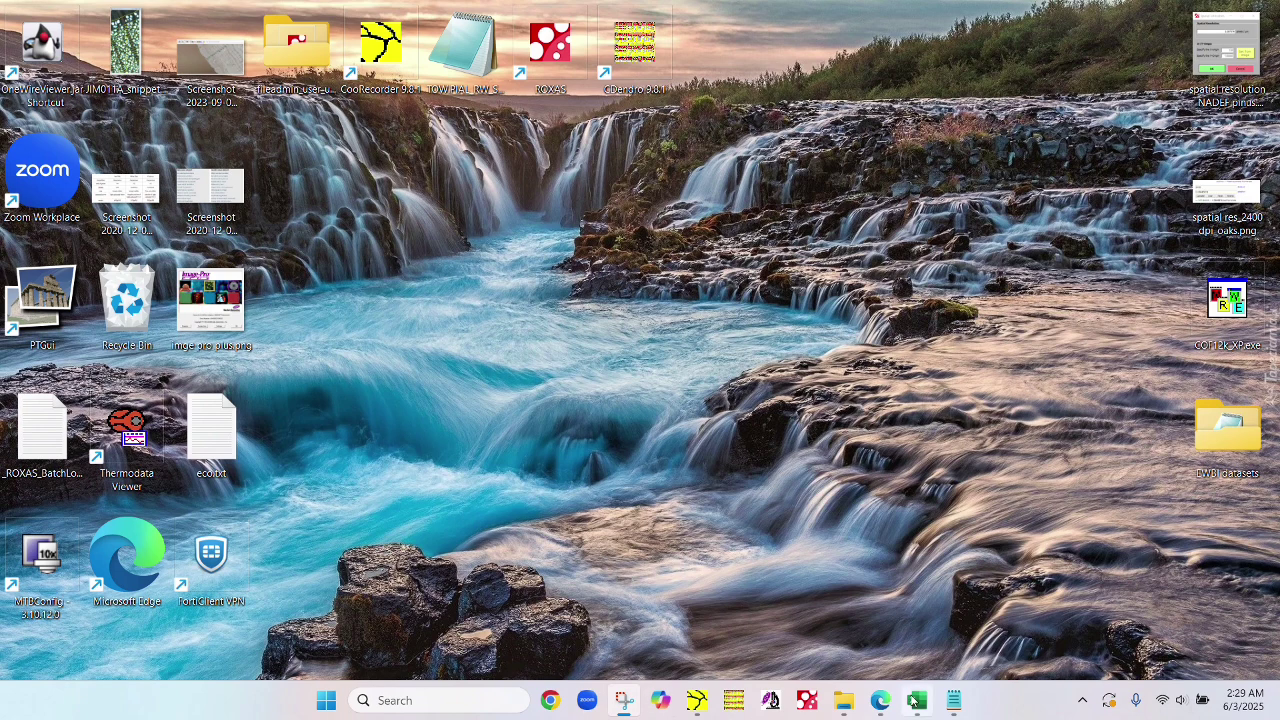
Step: Launch Image-Pro Plus 6.0 and start ROXAS on top of it
{"action": "mouse_move", "coordinate": [913, 702]}
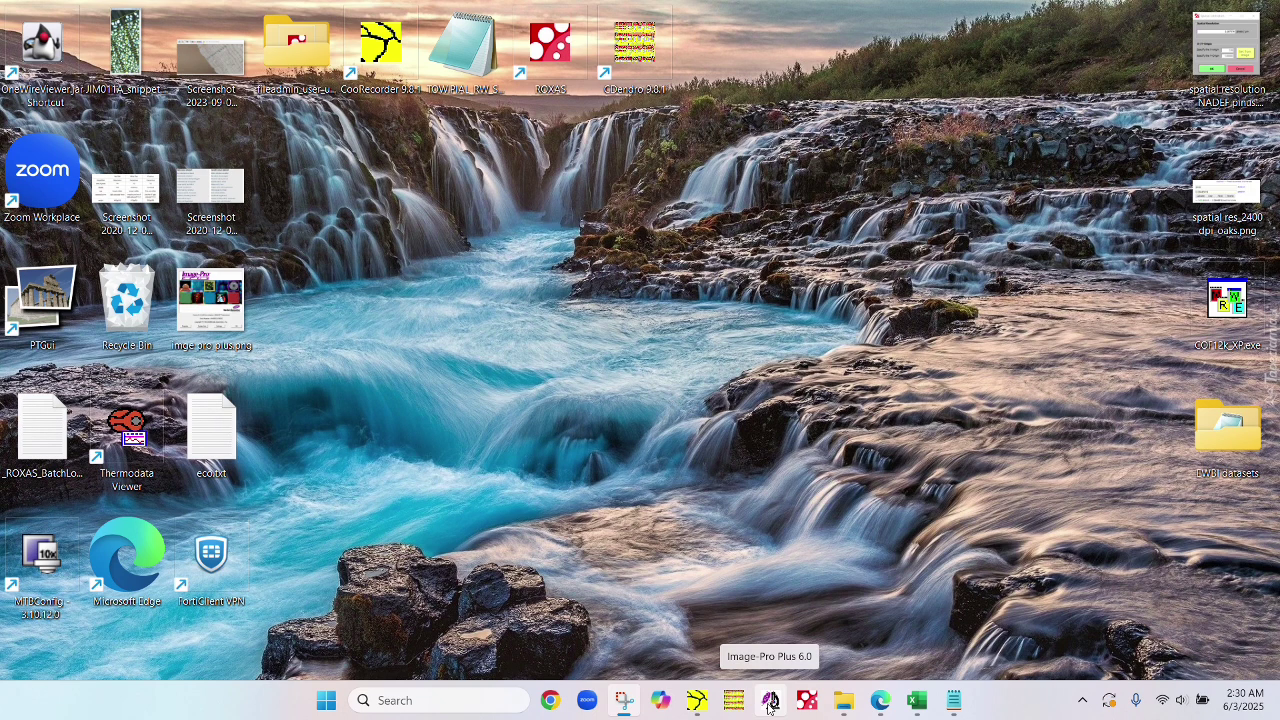
{"action": "left_click", "coordinate": [769, 705]}
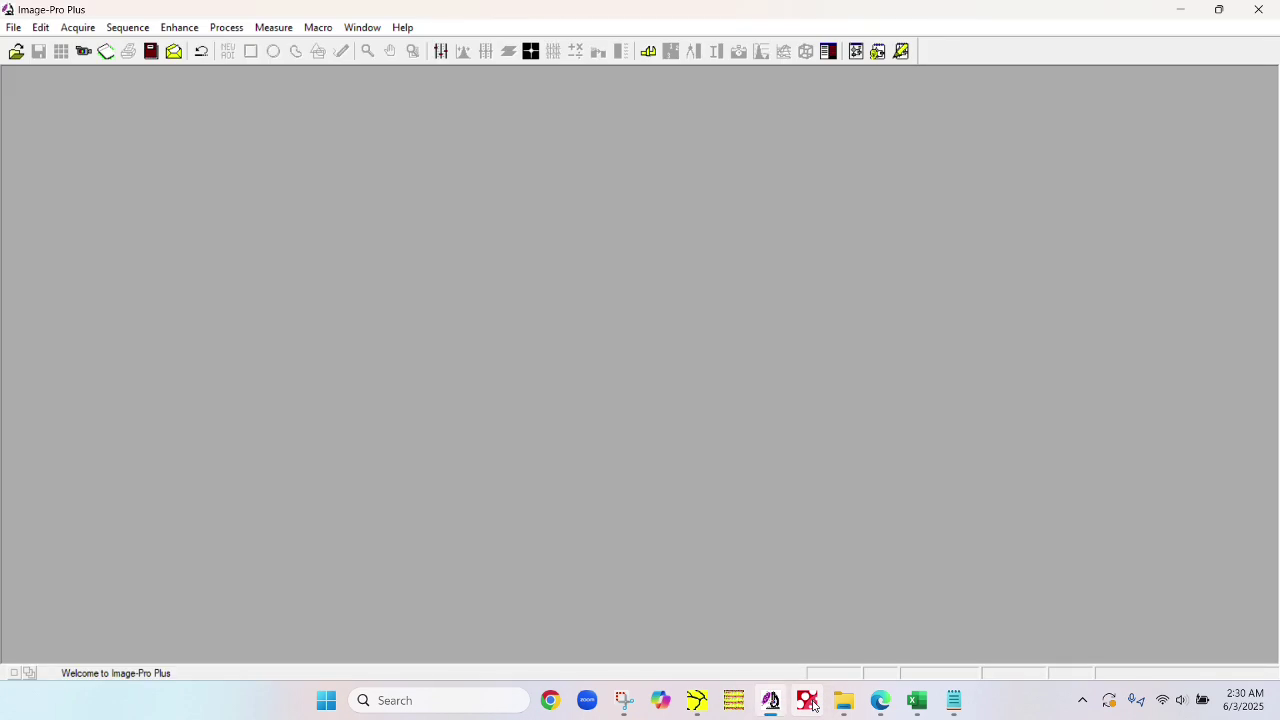
{"action": "left_click", "coordinate": [809, 701]}
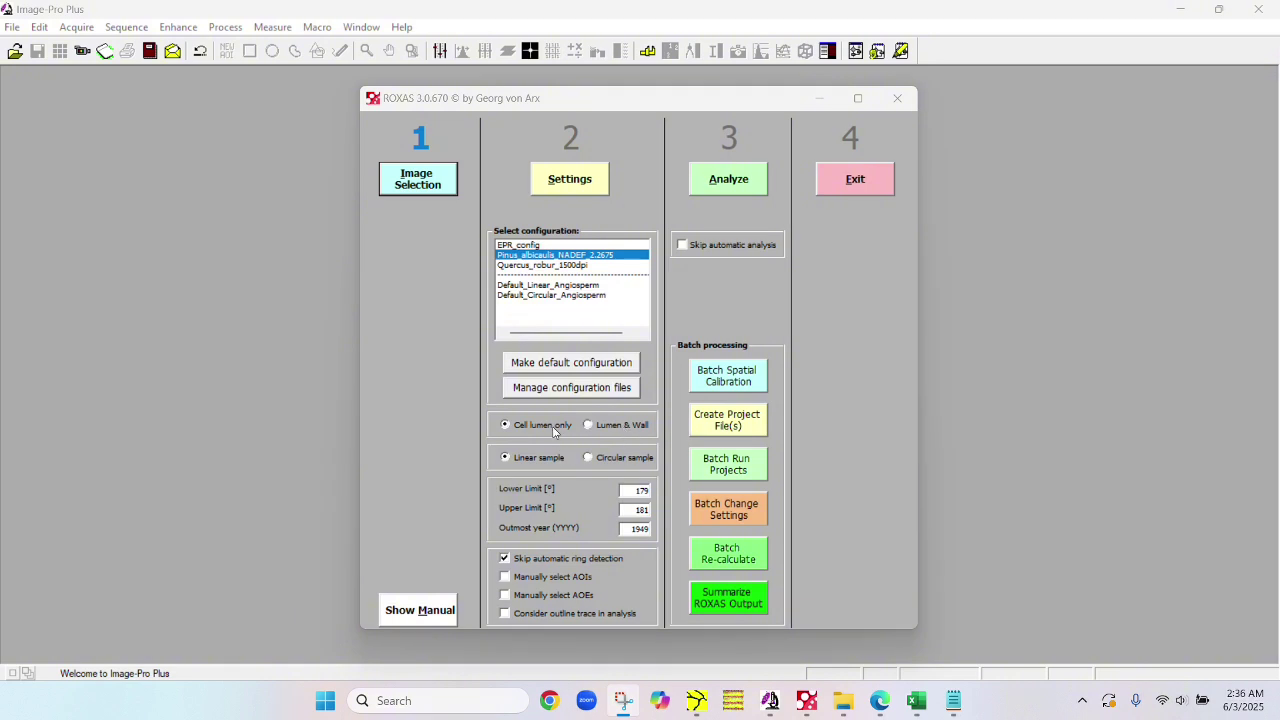
{"action": "left_click", "coordinate": [425, 184]}
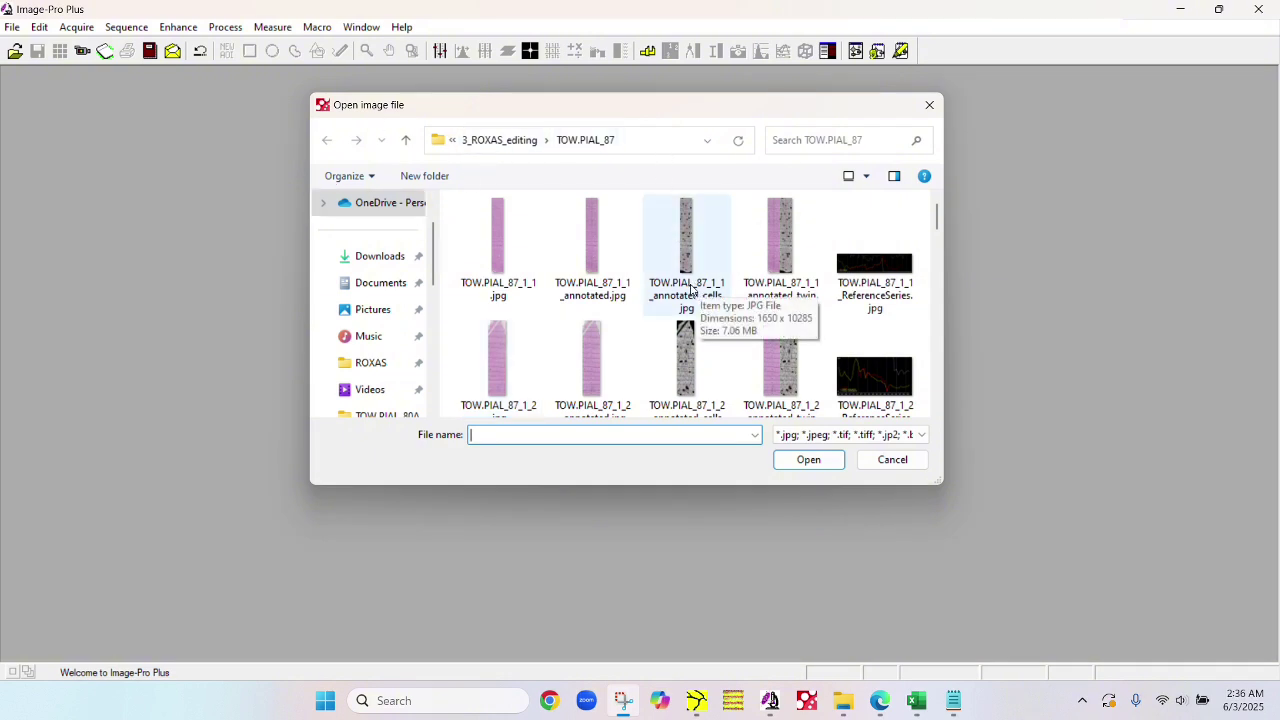
{"action": "scroll", "coordinate": [395, 297], "scroll_direction": "down", "scroll_amount": 2}
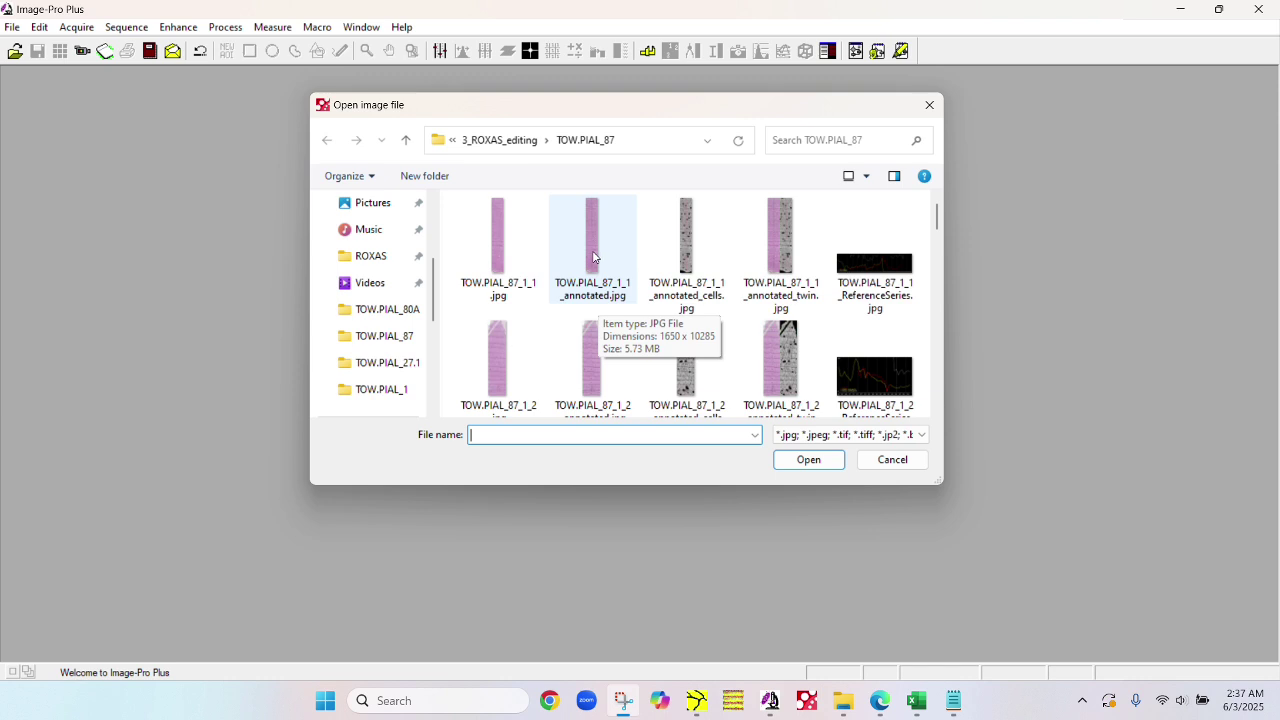
{"action": "left_click", "coordinate": [593, 257]}
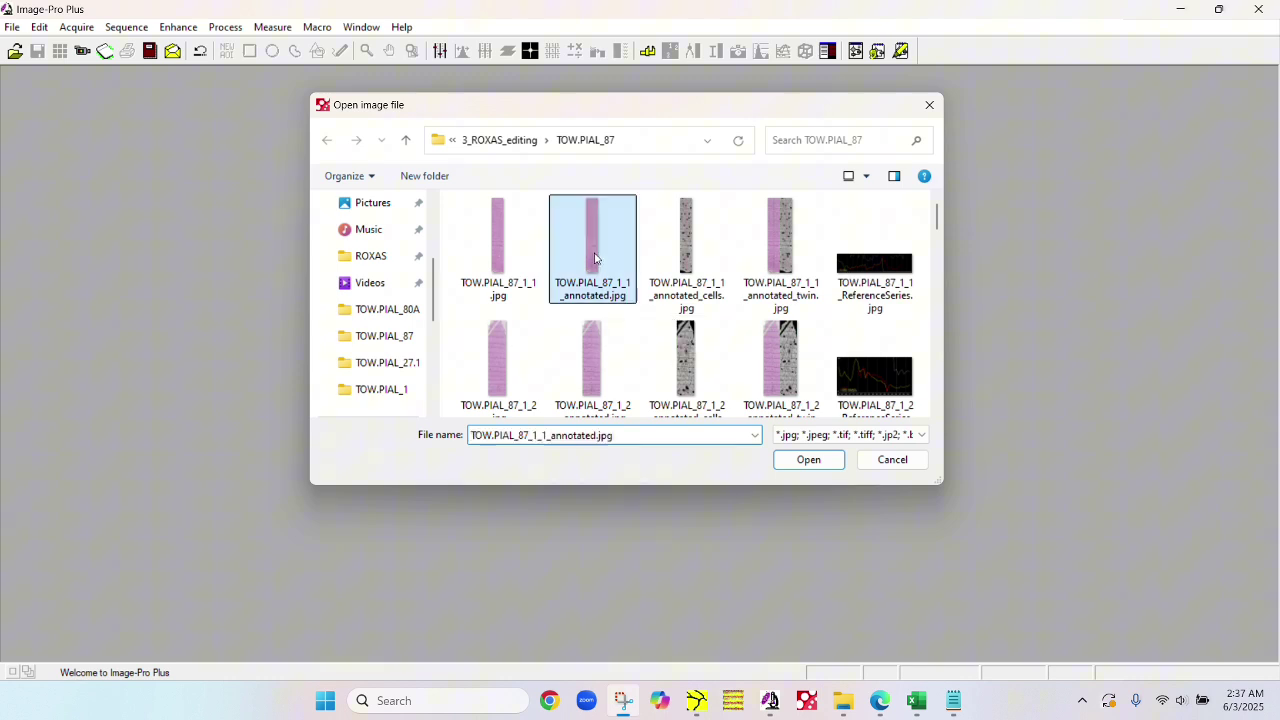
{"action": "left_click", "coordinate": [818, 460]}
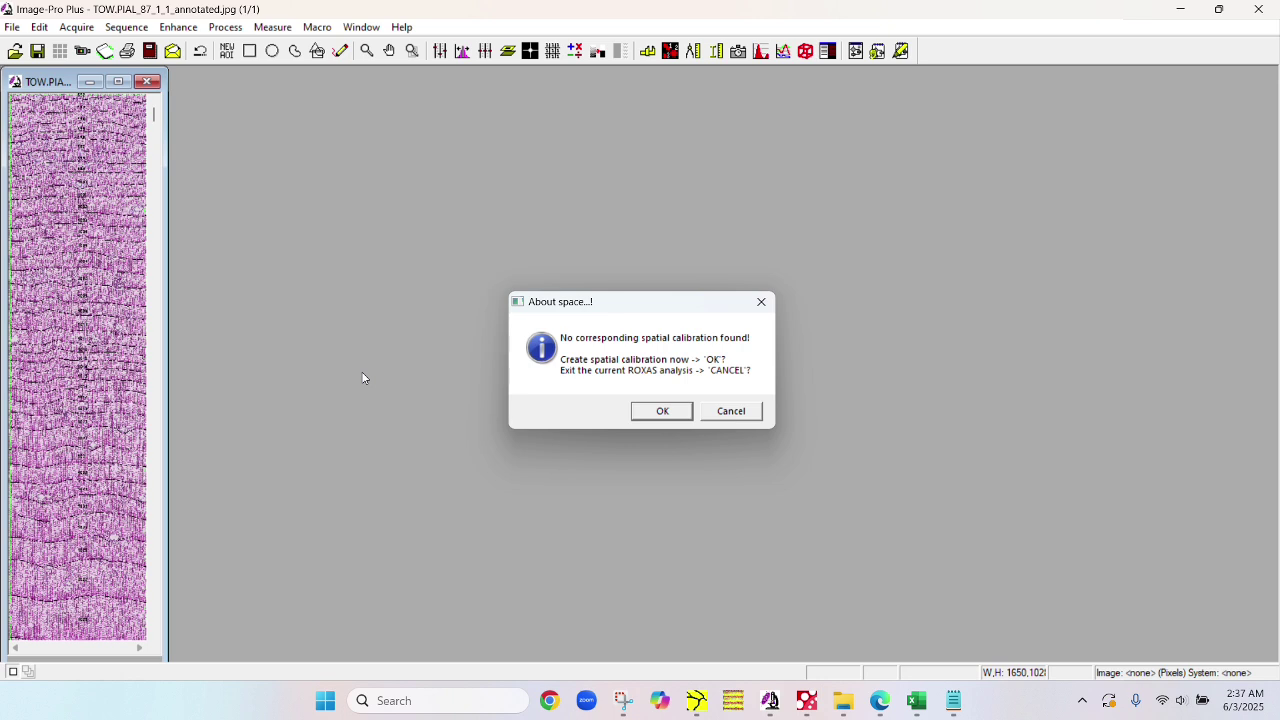
{"action": "left_click", "coordinate": [743, 424]}
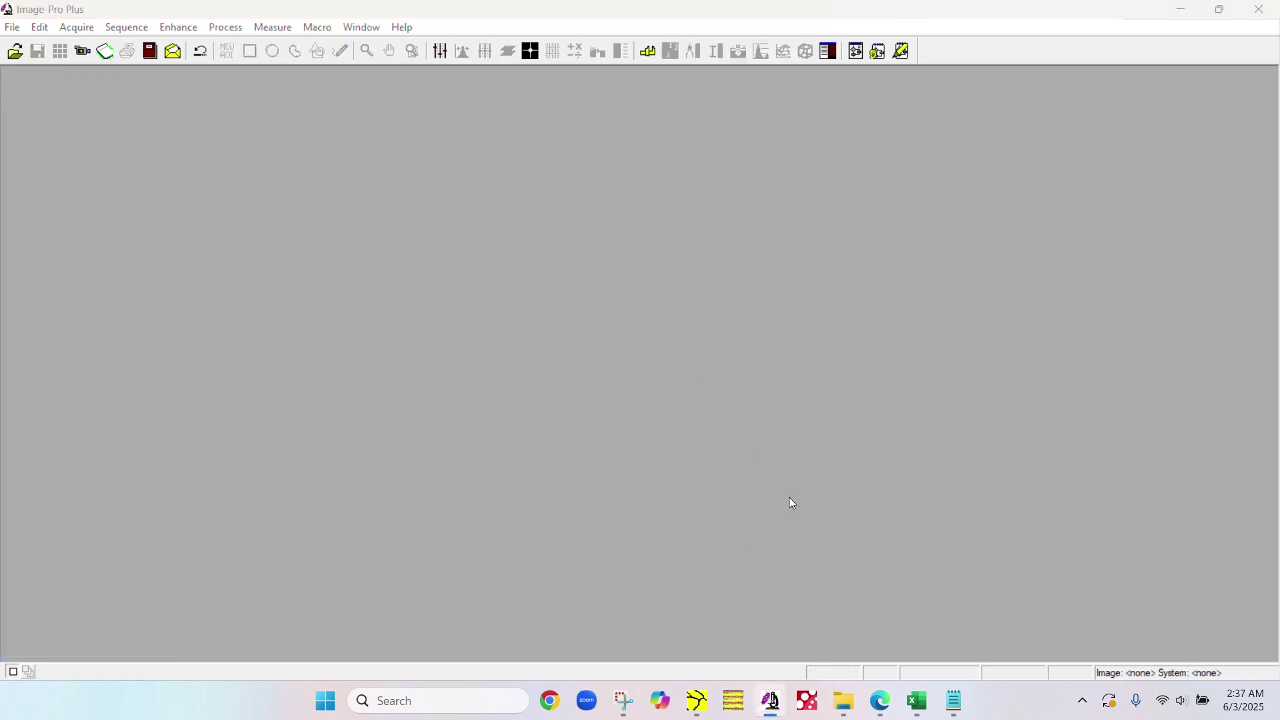
Step: Return to ROXAS, open TOW.PIAL_87_1_1.jpg from the TOW.PIAL_87 folder and load all associated data from its earlier analysis
{"action": "left_click", "coordinate": [806, 705]}
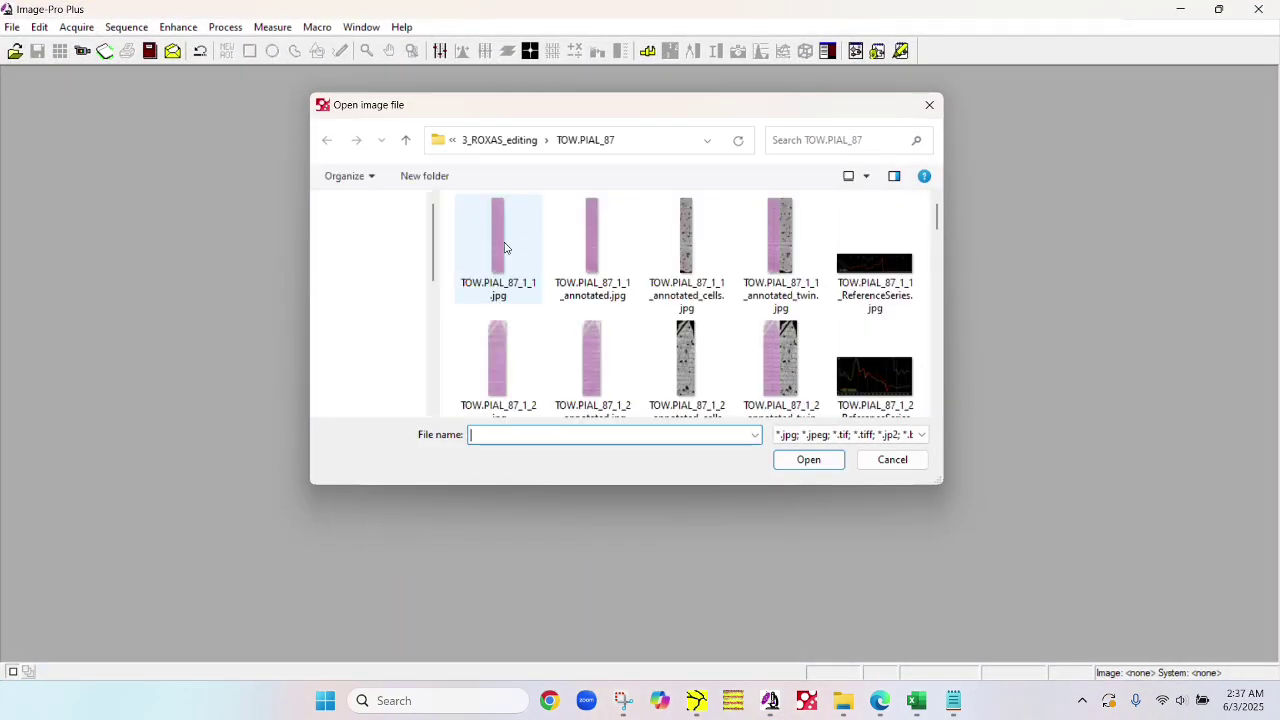
{"action": "left_click", "coordinate": [505, 245]}
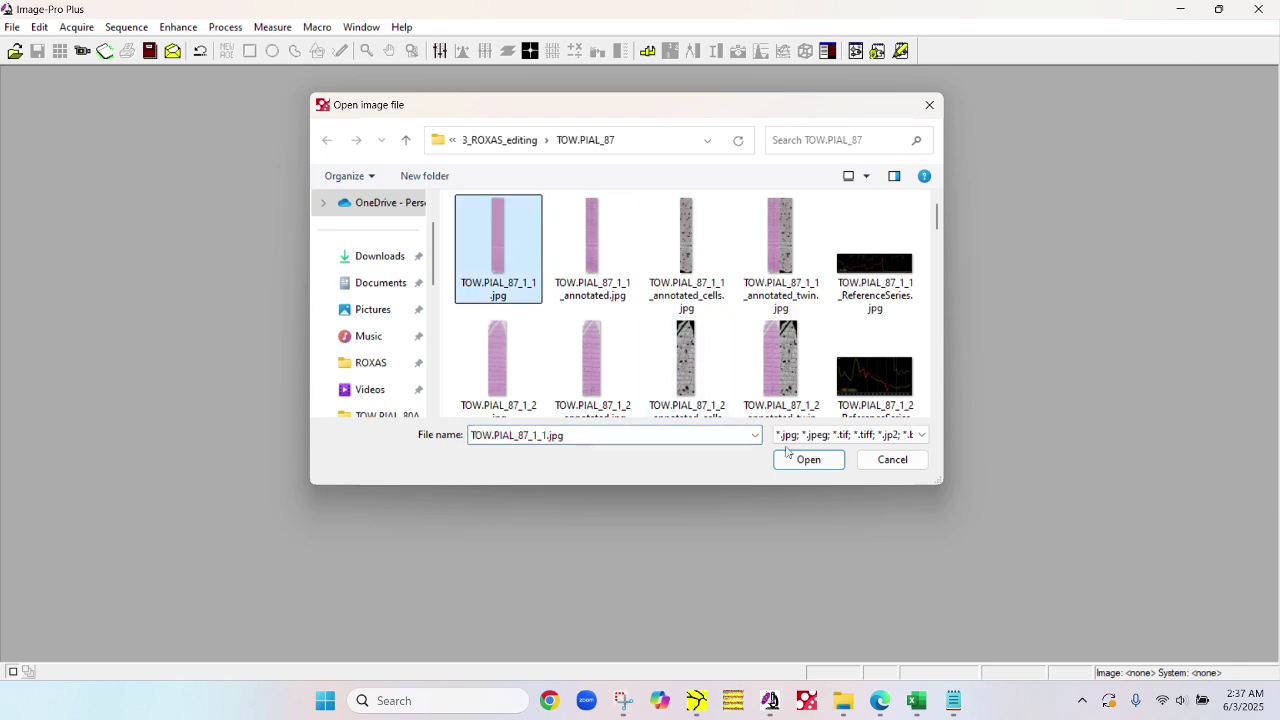
{"action": "left_click", "coordinate": [831, 466]}
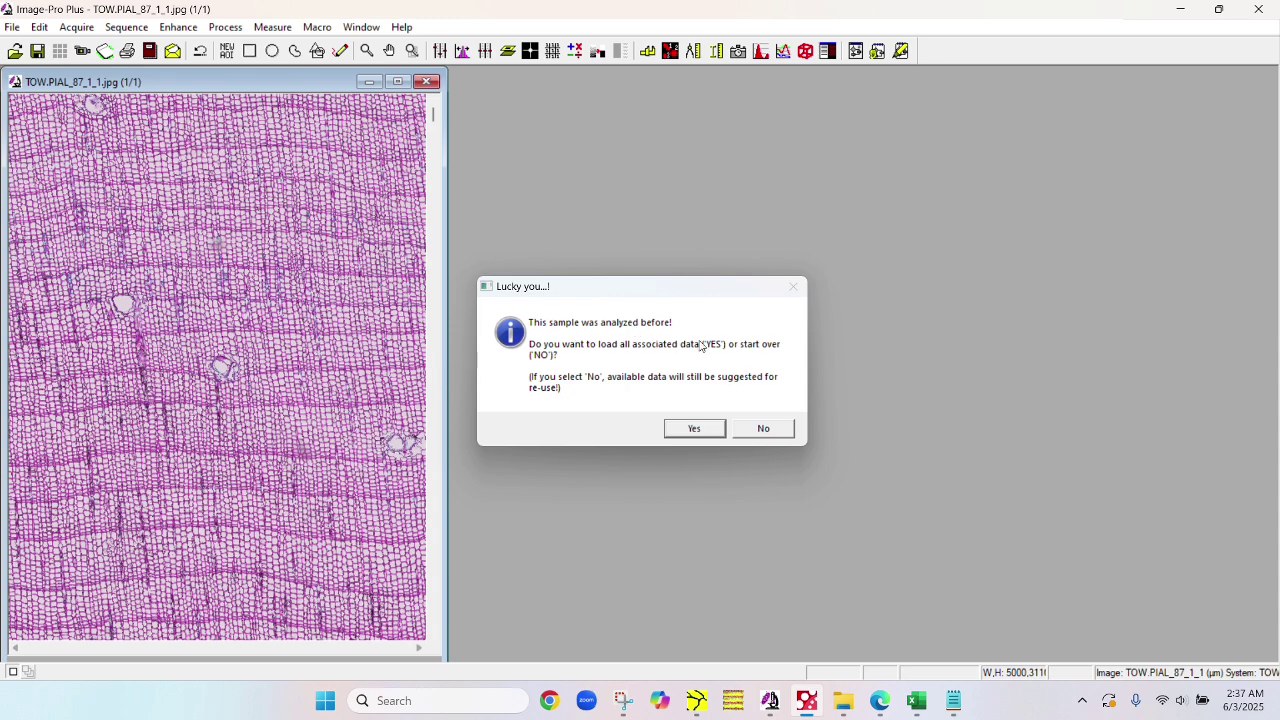
{"action": "left_click", "coordinate": [697, 429]}
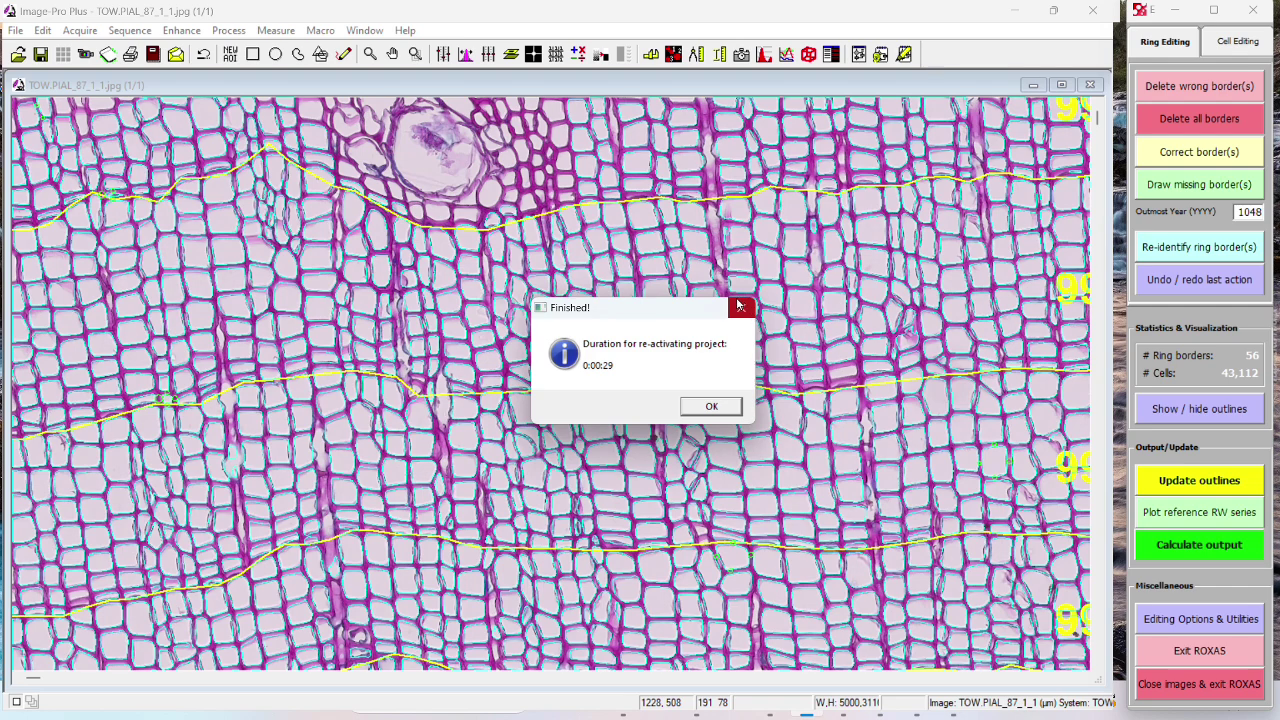
{"action": "left_click", "coordinate": [716, 406]}
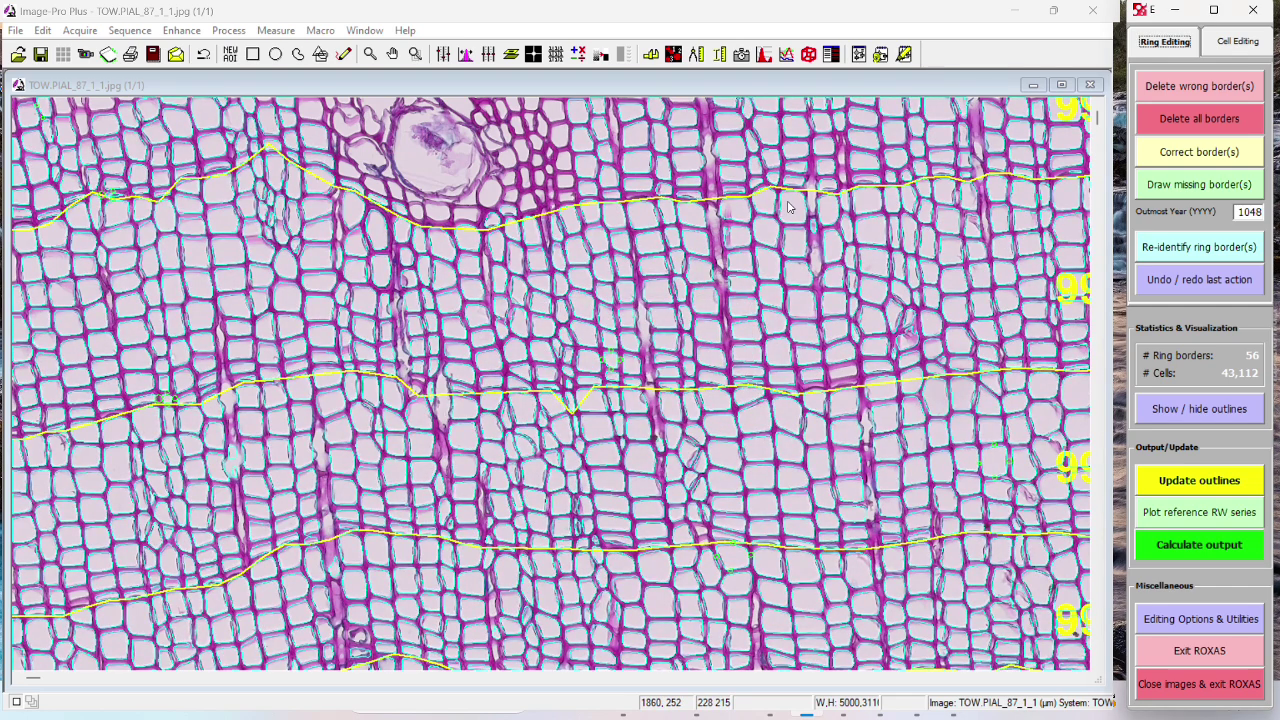
{"action": "scroll", "coordinate": [476, 280], "scroll_direction": "down", "scroll_amount": 1}
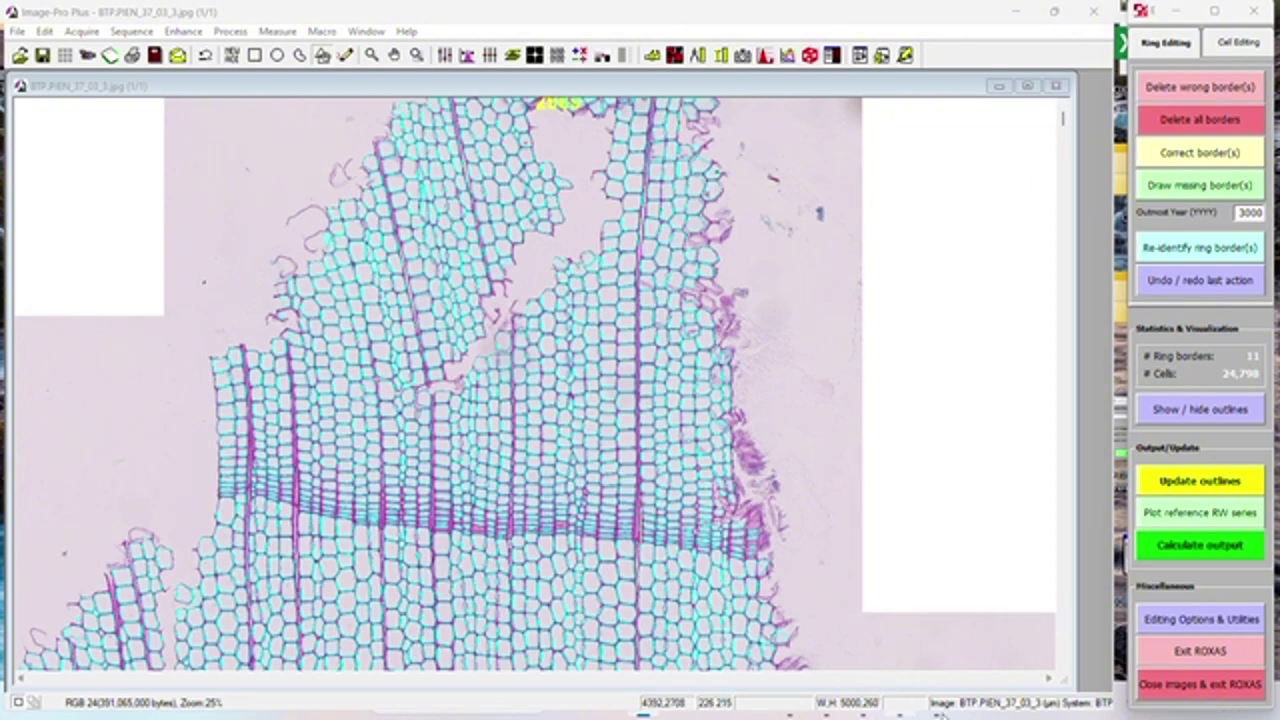
Step: Review the ring boundary editing section of ROXAS task list.txt, highlighting the task of deleting wrong boundaries
{"action": "left_click", "coordinate": [790, 716]}
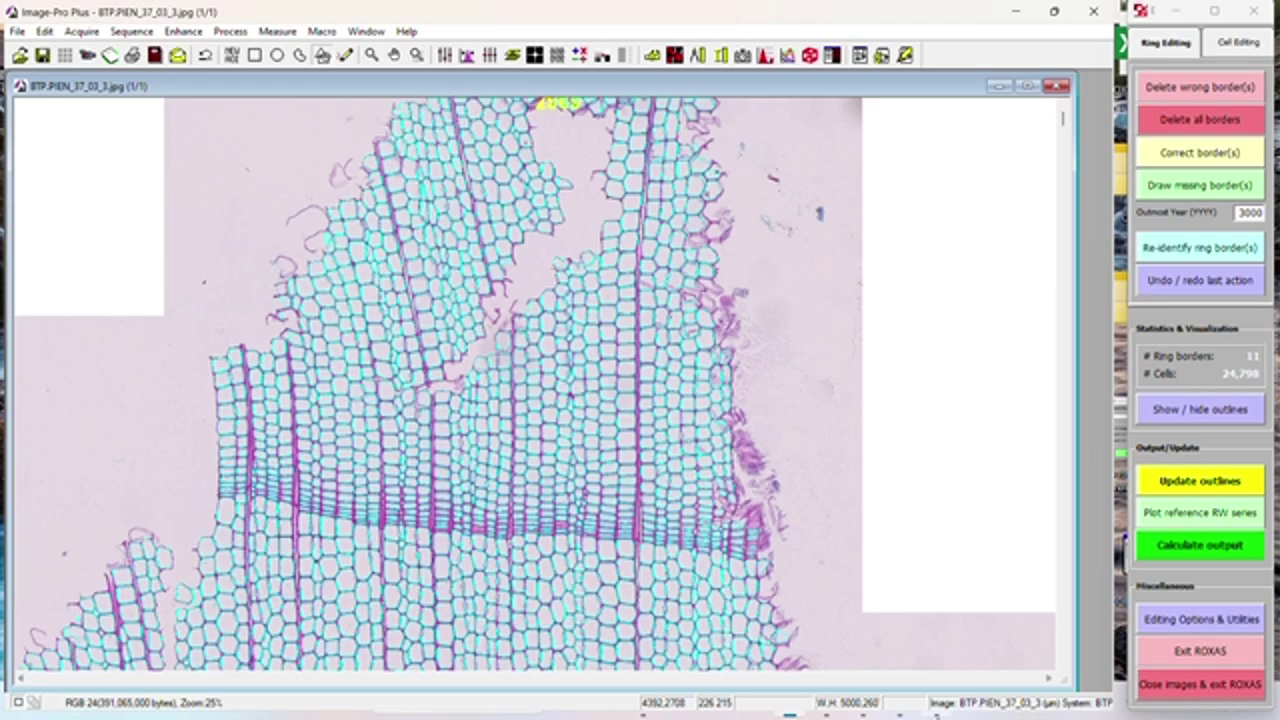
{"action": "mouse_move", "coordinate": [936, 714]}
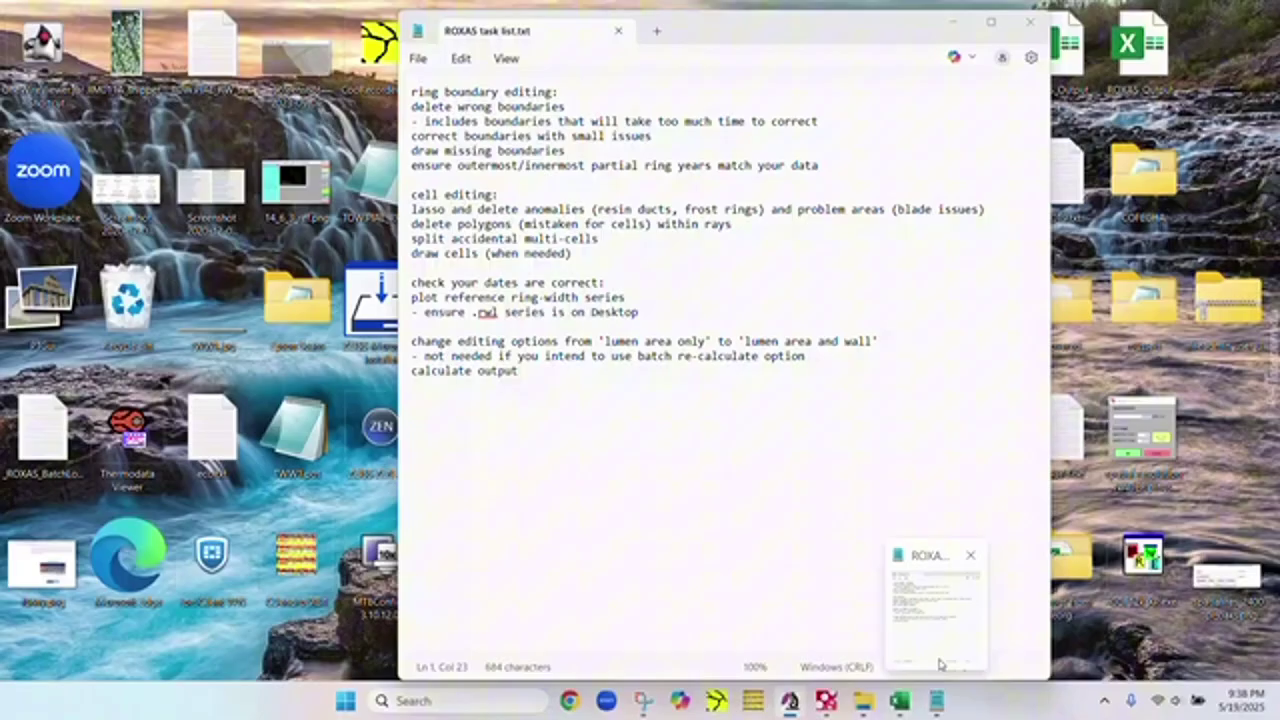
{"action": "left_click", "coordinate": [940, 664]}
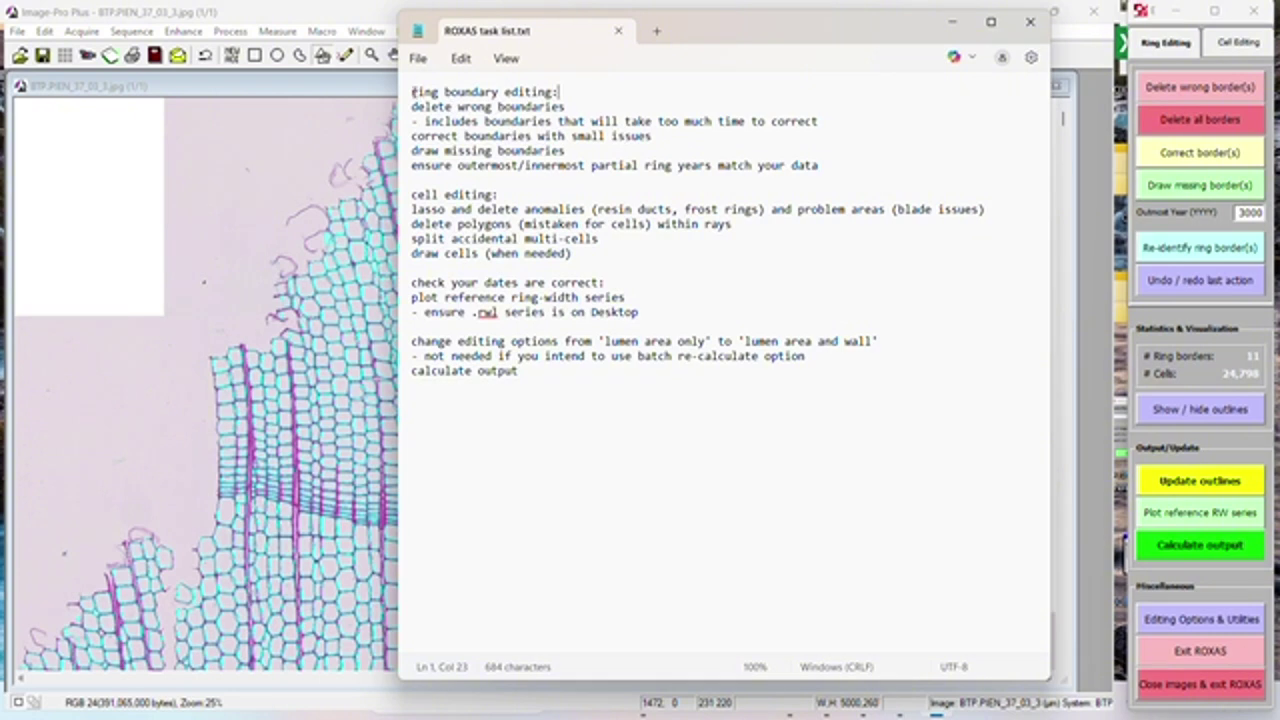
{"action": "left_click_drag", "start_coordinate": [412, 92], "coordinate": [583, 95]}
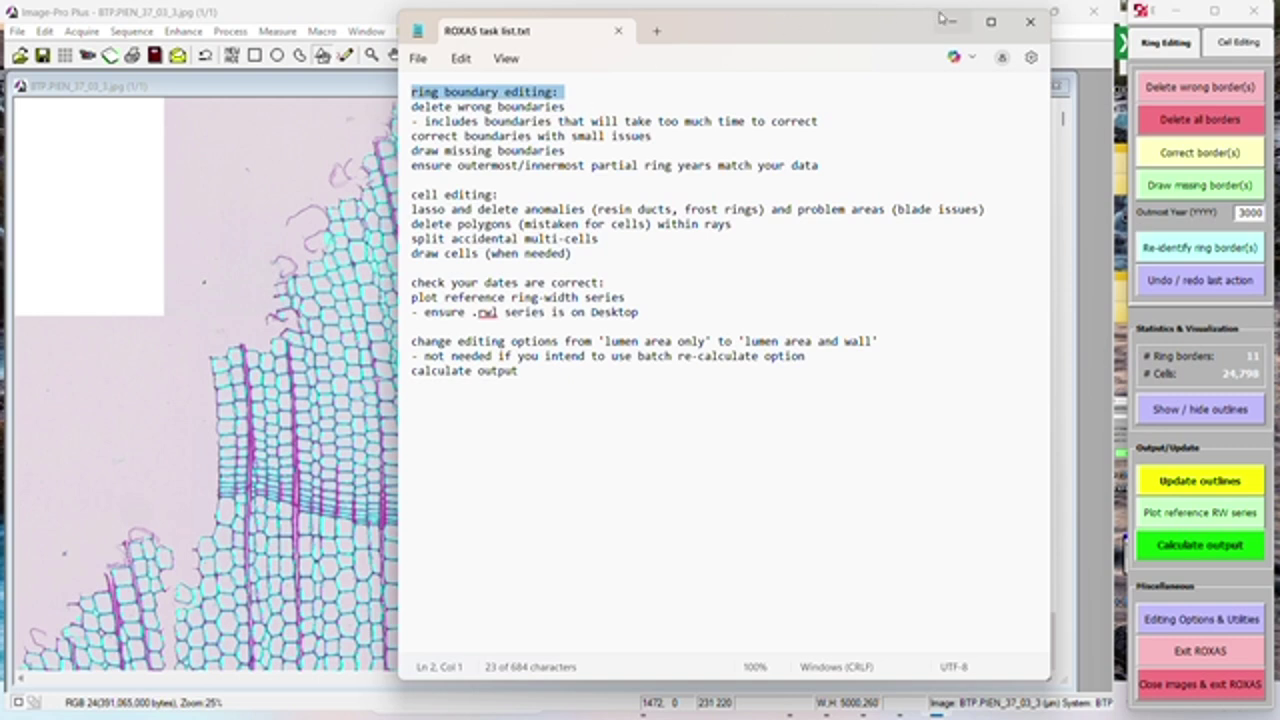
{"action": "left_click", "coordinate": [579, 106]}
{"action": "left_click_drag", "start_coordinate": [579, 106], "coordinate": [410, 106]}
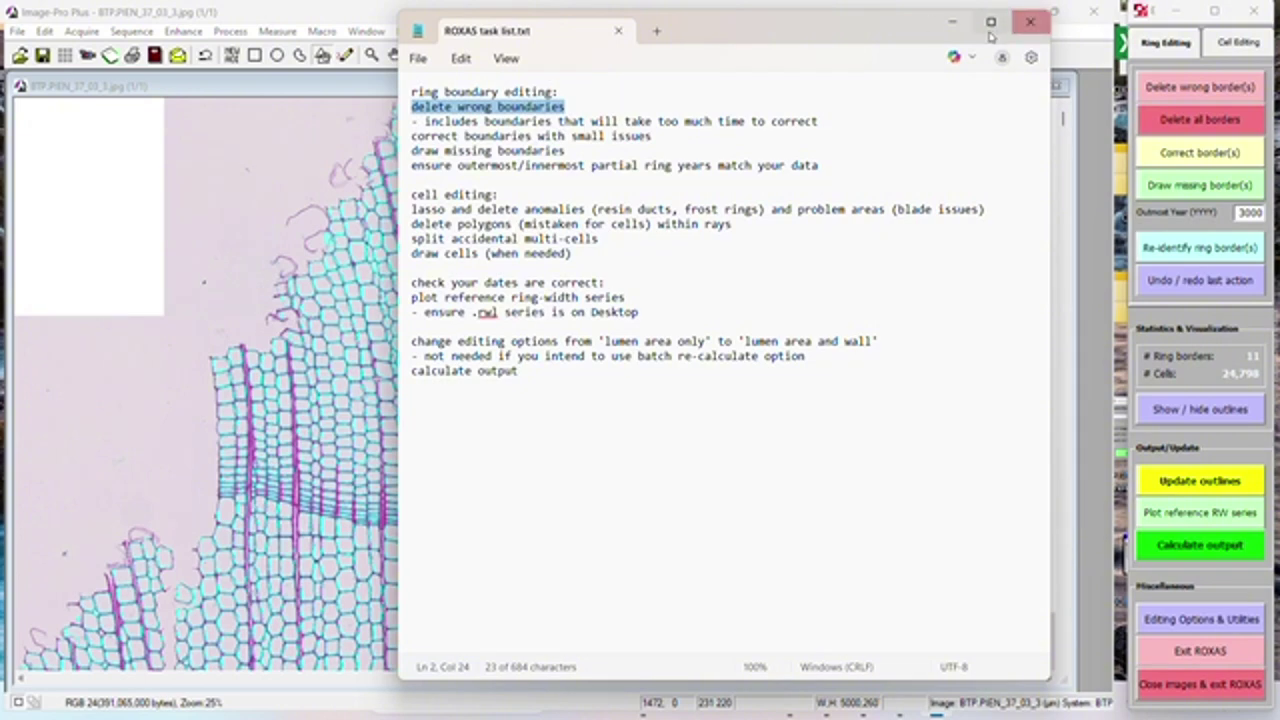
{"action": "left_click", "coordinate": [952, 23]}
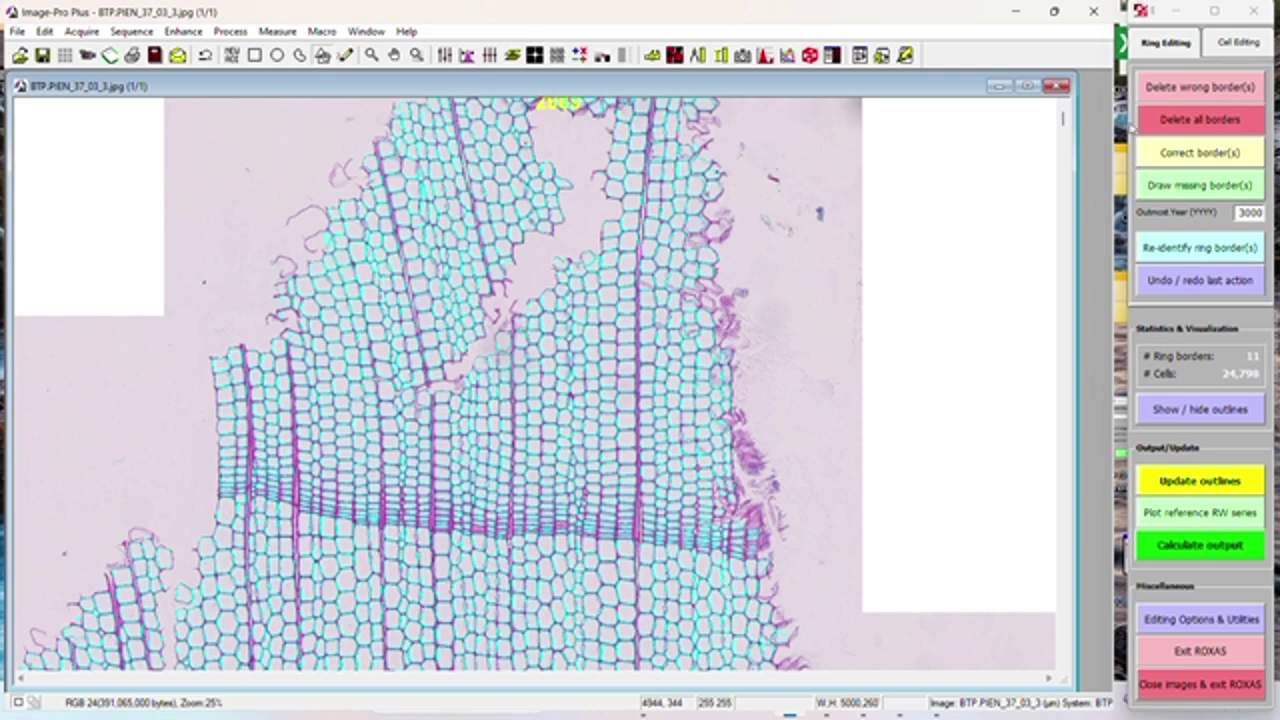
Step: Inspect the ring borders of BTP.PIEN_37_03_3.jpg along the whole image down to its lower end
{"action": "left_click_drag", "start_coordinate": [1062, 117], "coordinate": [1097, 290]}
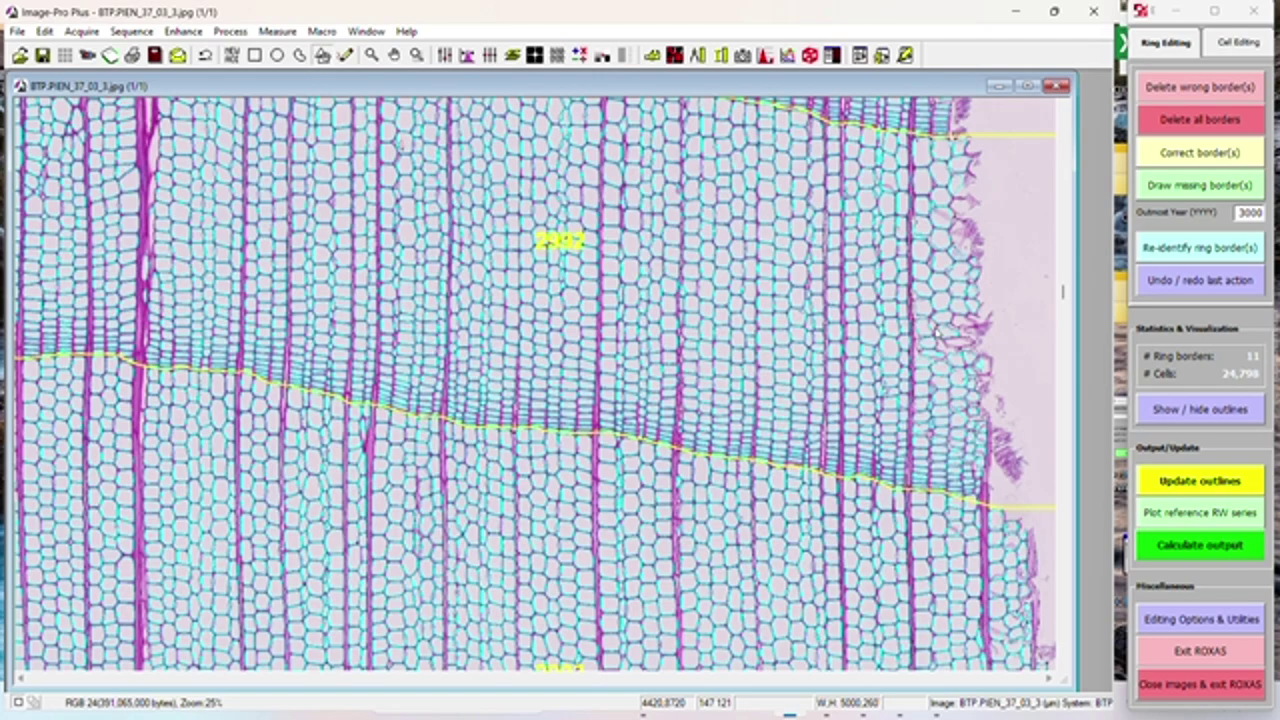
{"action": "left_click_drag", "start_coordinate": [1063, 294], "coordinate": [1064, 418]}
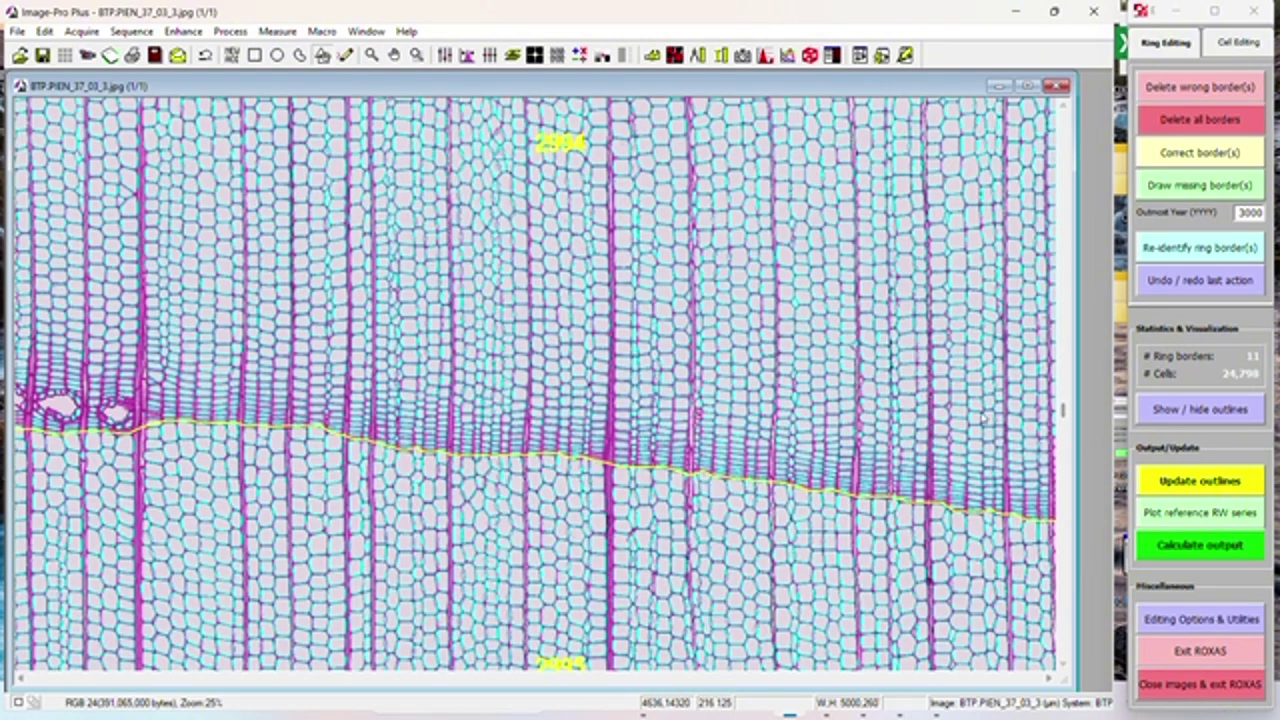
{"action": "left_click_drag", "start_coordinate": [1064, 412], "coordinate": [1081, 577]}
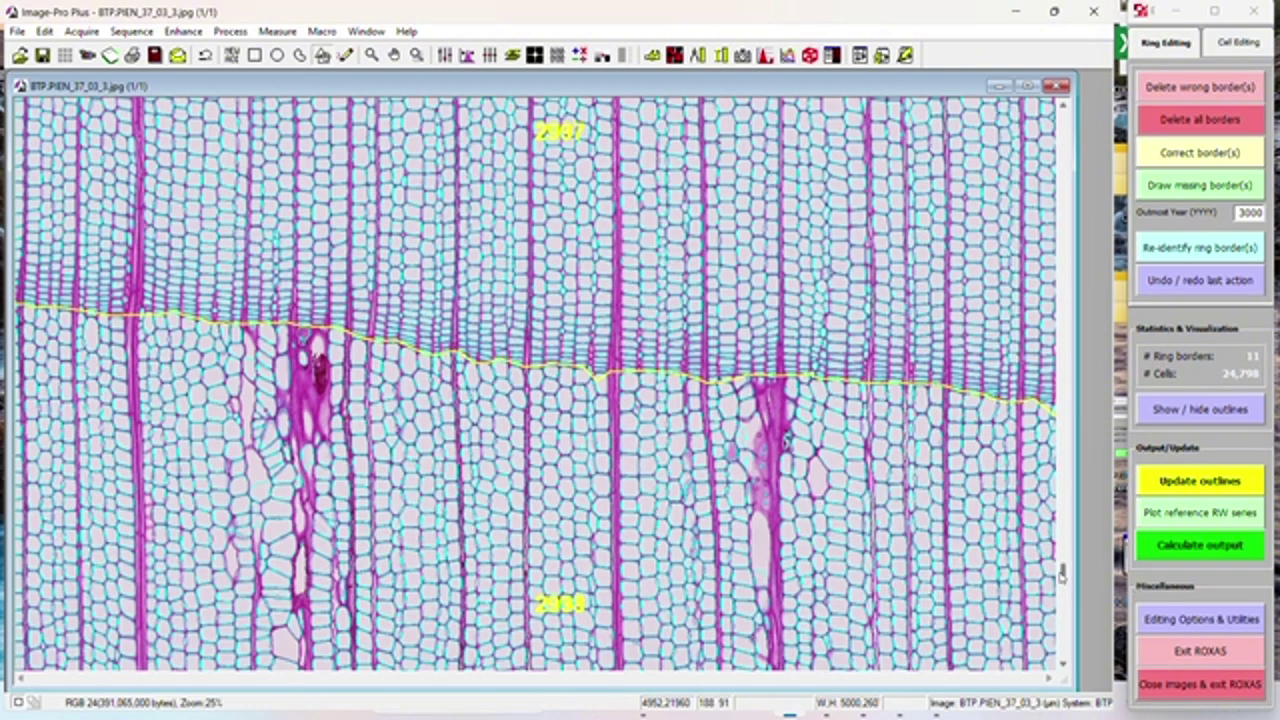
{"action": "left_click_drag", "start_coordinate": [1063, 575], "coordinate": [1064, 655]}
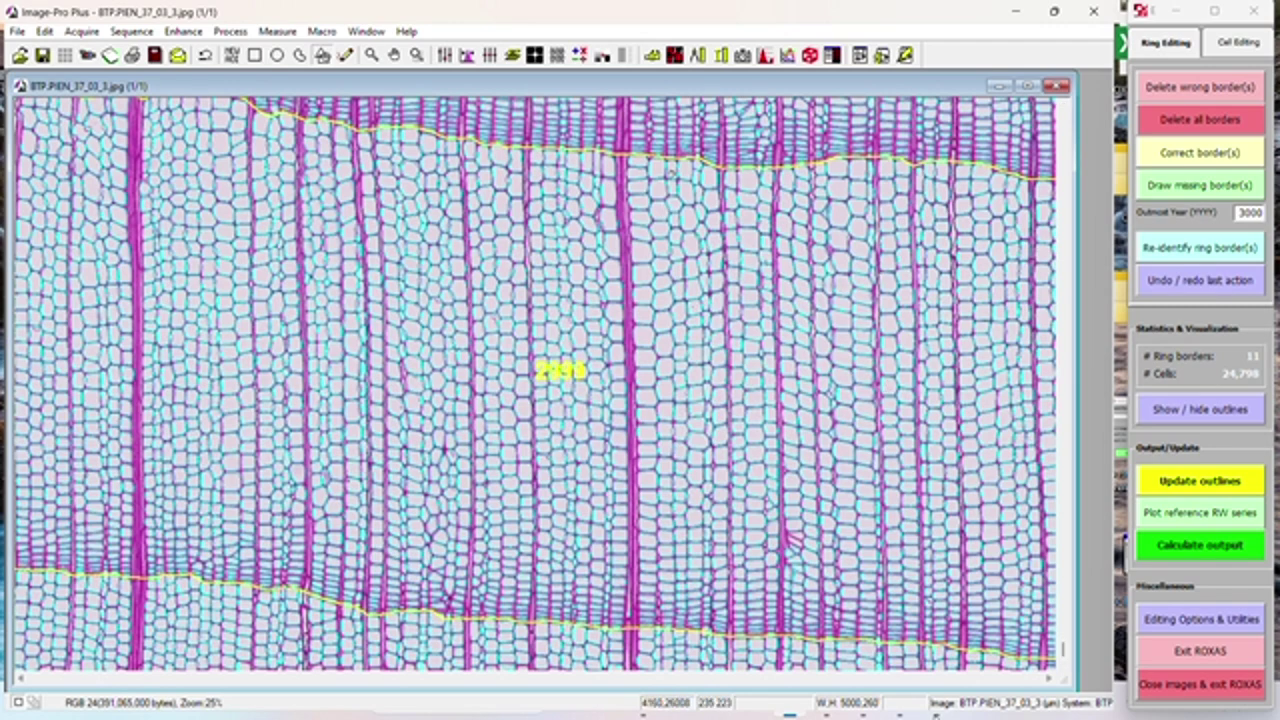
Step: Read the task list entries on correcting boundaries with small issues and drawing missing boundaries
{"action": "left_click", "coordinate": [936, 714]}
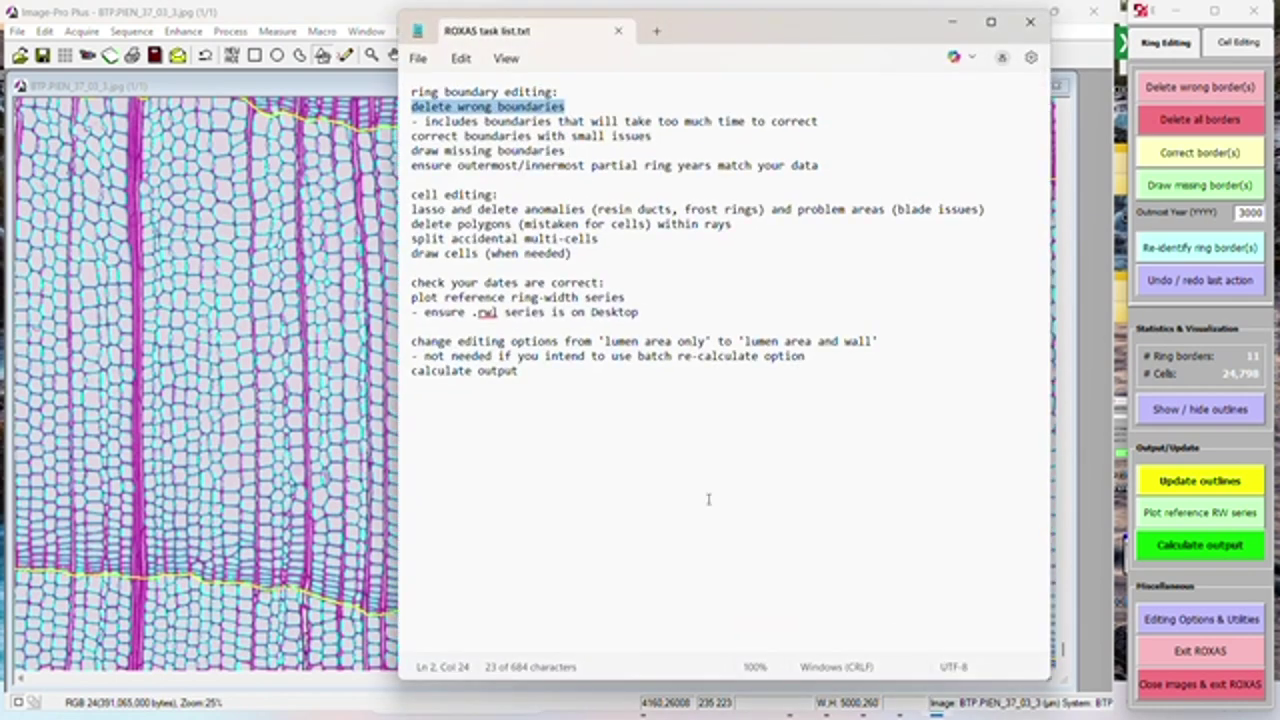
{"action": "left_click_drag", "start_coordinate": [657, 137], "coordinate": [404, 141]}
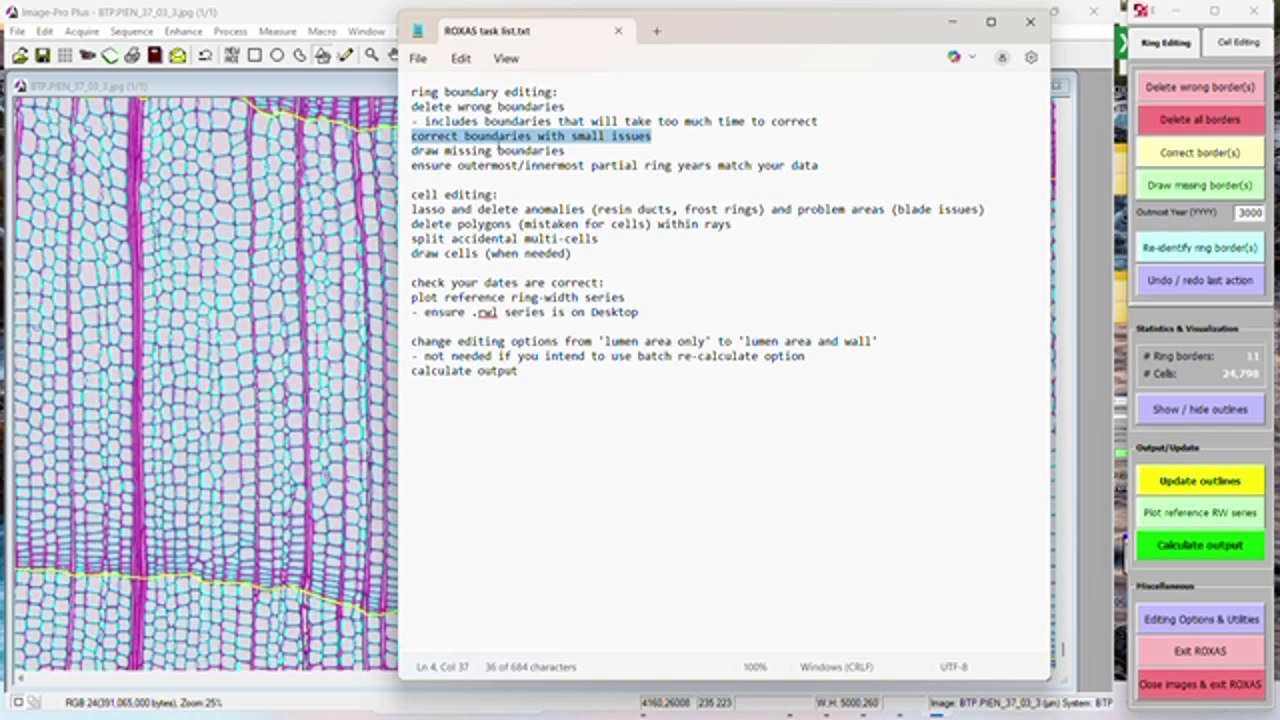
{"action": "left_click_drag", "start_coordinate": [565, 151], "coordinate": [403, 153]}
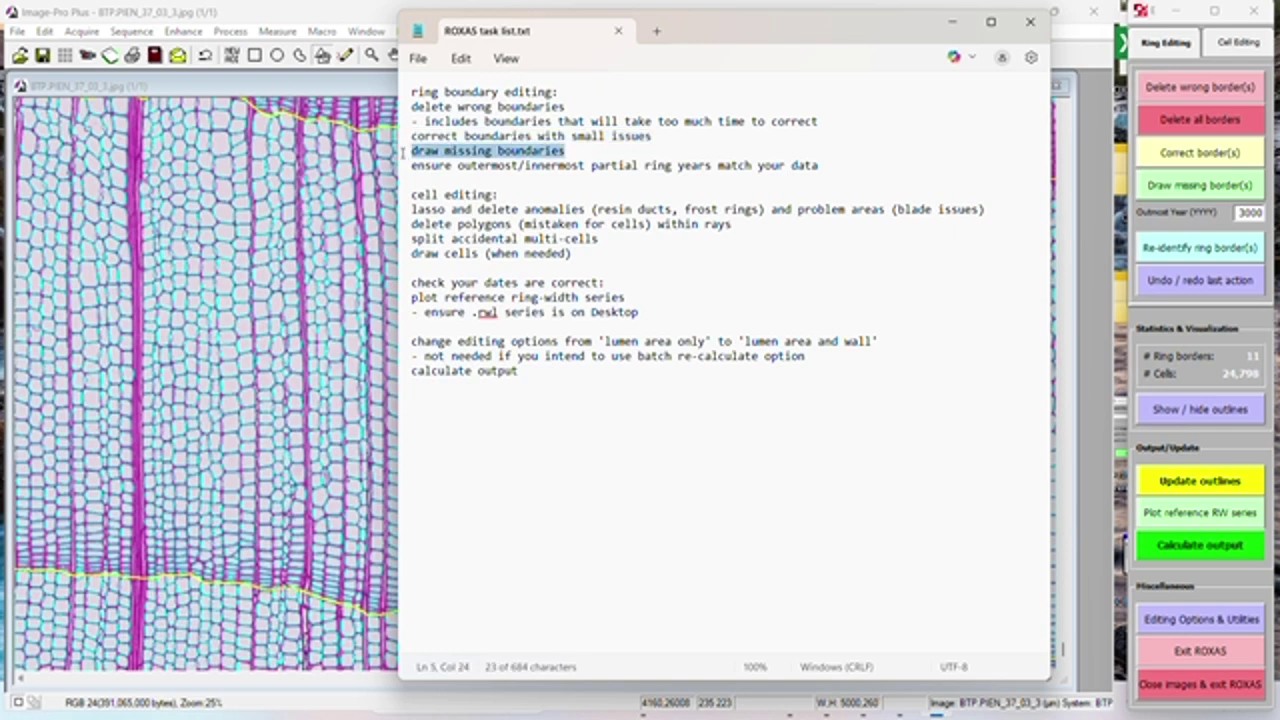
{"action": "left_click", "coordinate": [952, 22]}
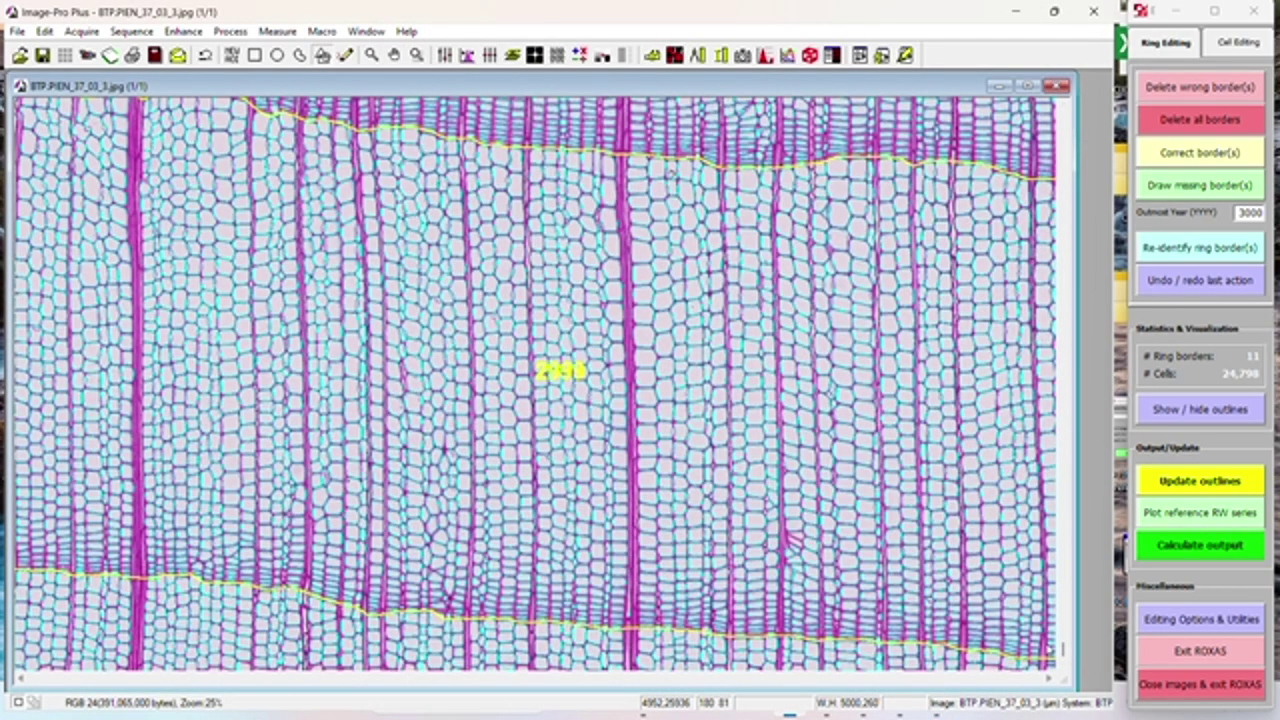
Step: Start correcting borders, select the lowest visible ring border and move its vertex near the image's right edge down below the latewood cells
{"action": "left_click", "coordinate": [1049, 650]}
{"action": "left_click", "coordinate": [1040, 625]}
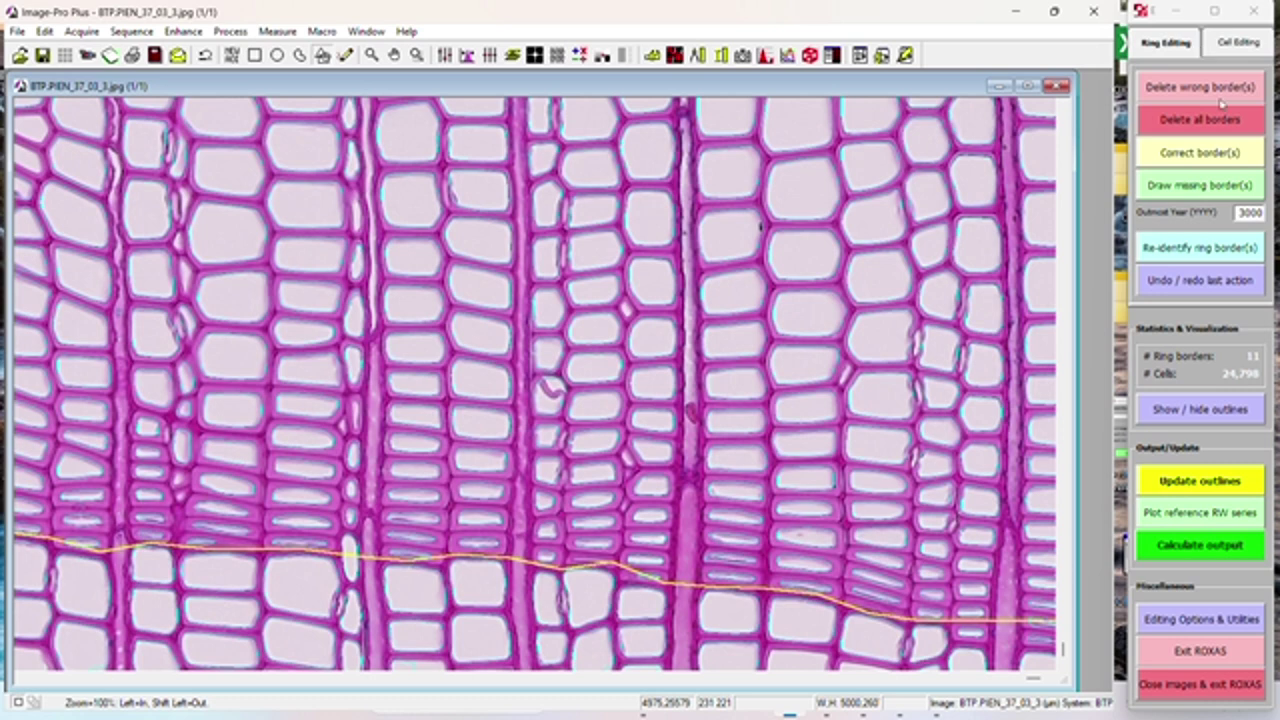
{"action": "left_click", "coordinate": [1003, 583]}
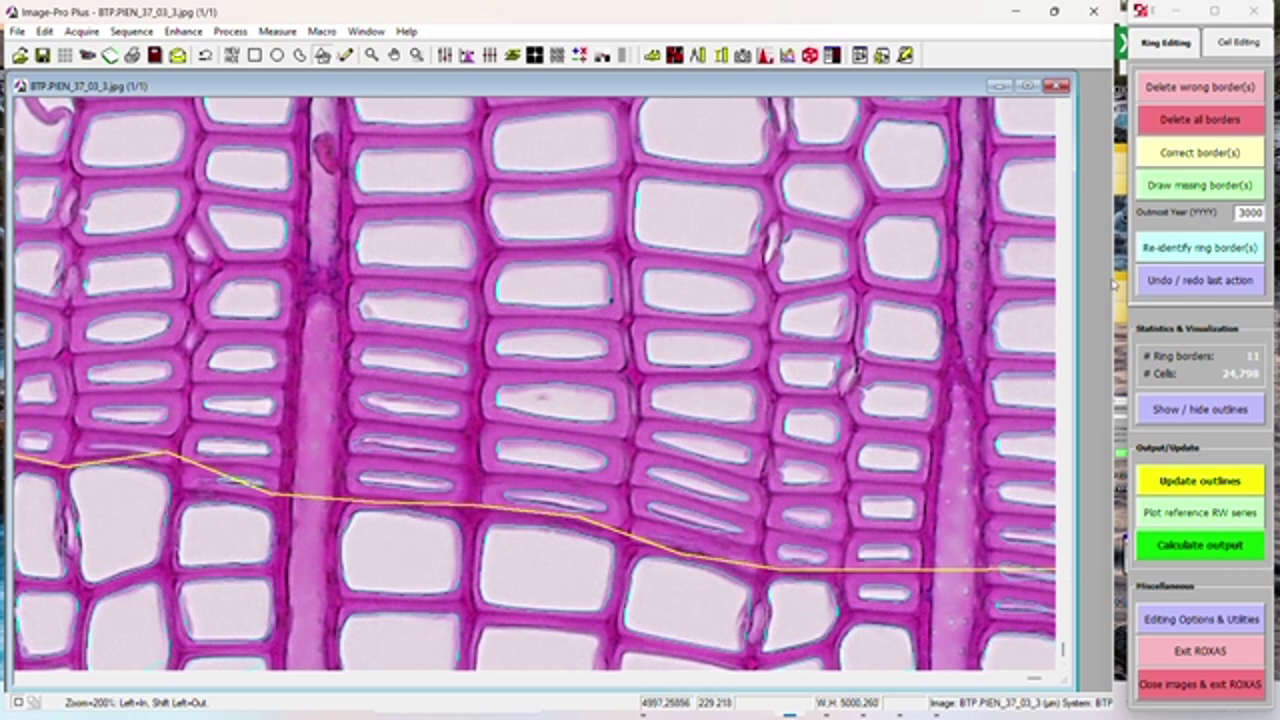
{"action": "left_click", "coordinate": [1185, 152]}
{"action": "left_click_drag", "start_coordinate": [686, 303], "coordinate": [1278, 296]}
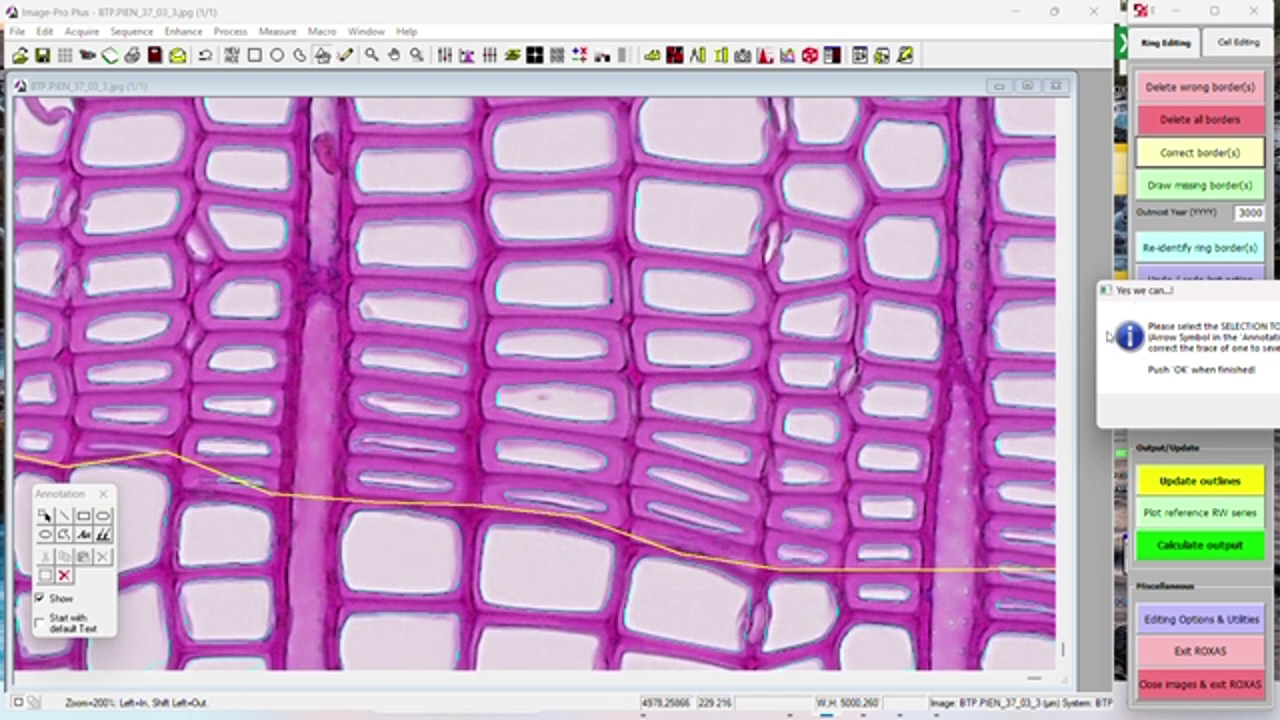
{"action": "left_click", "coordinate": [45, 515]}
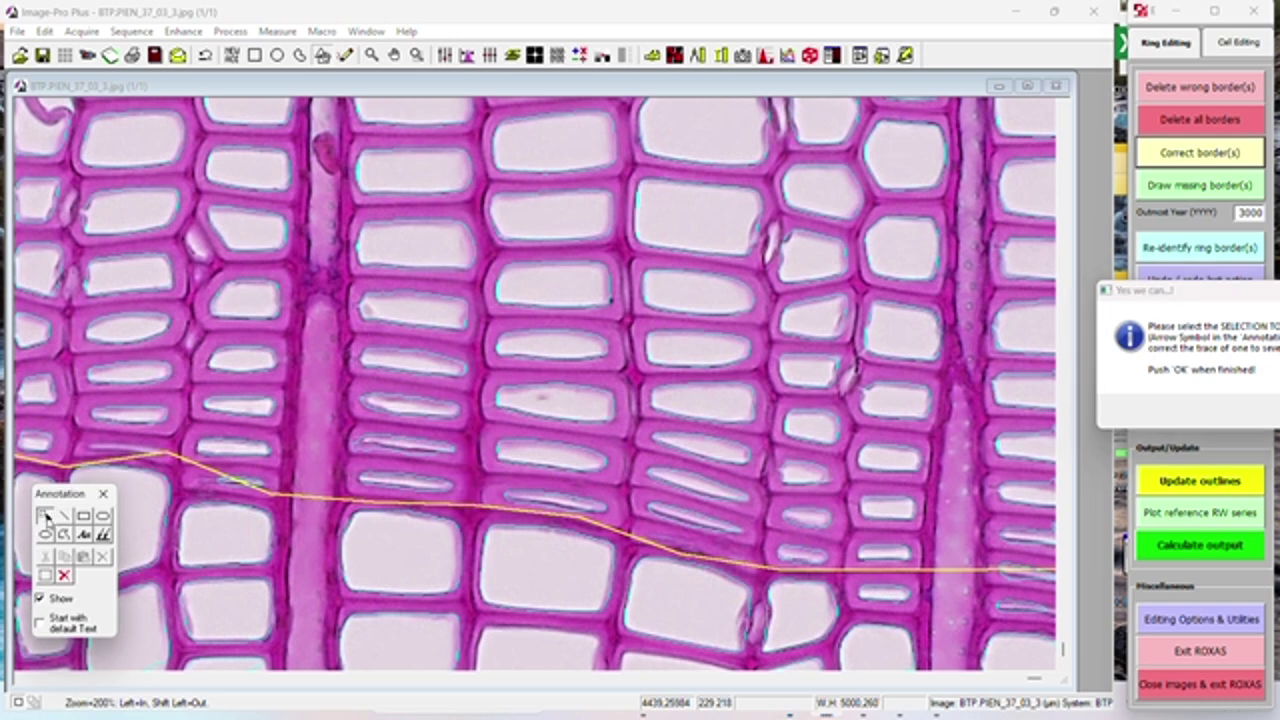
{"action": "left_click", "coordinate": [965, 571]}
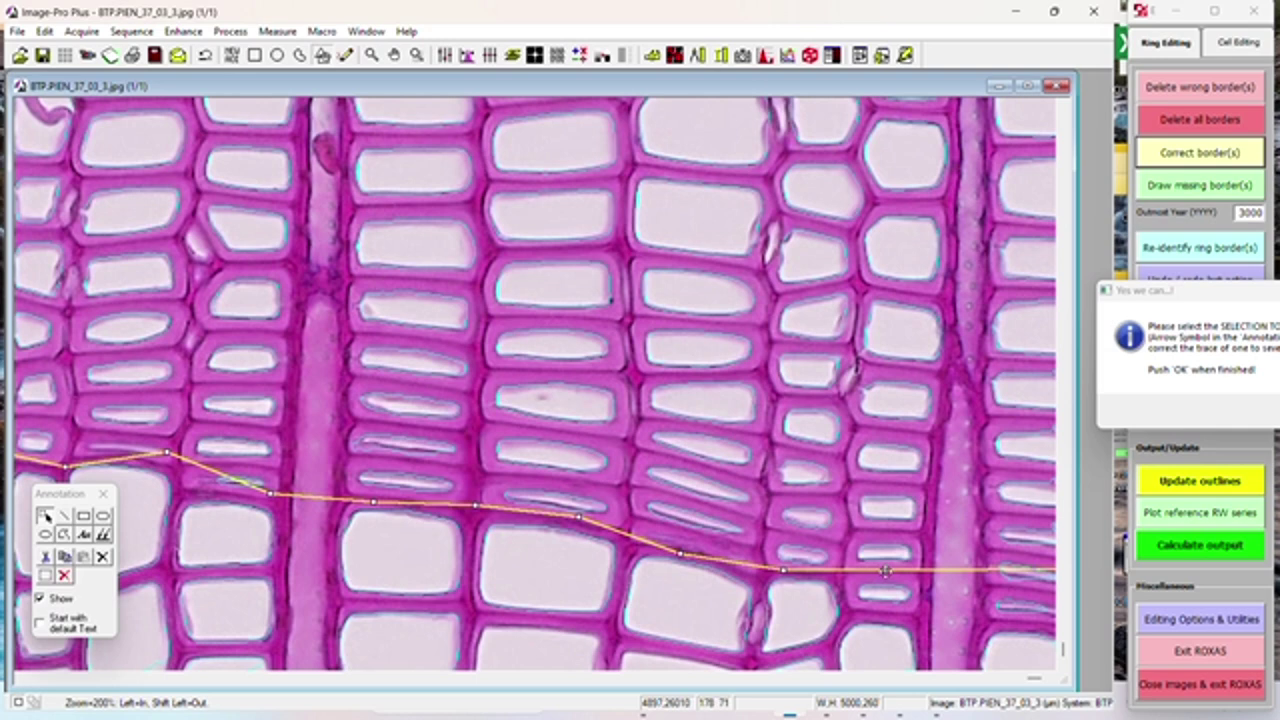
{"action": "left_click_drag", "start_coordinate": [884, 570], "coordinate": [877, 622]}
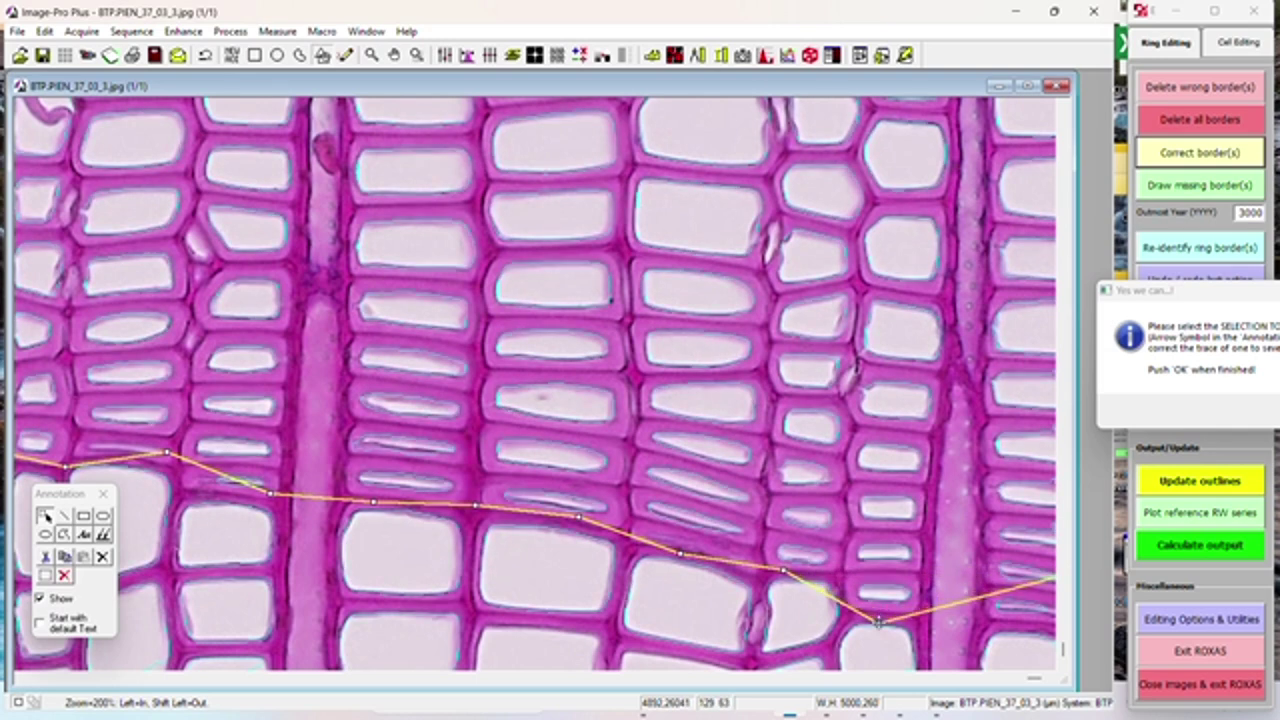
Step: Realign the selected ring border and lower its right end so the line follows the outer edge of the latewood
{"action": "mouse_move", "coordinate": [951, 603]}
{"action": "left_mouse_down"}
{"action": "mouse_move", "coordinate": [932, 618]}
{"action": "mouse_move", "coordinate": [950, 609]}
{"action": "left_mouse_up"}
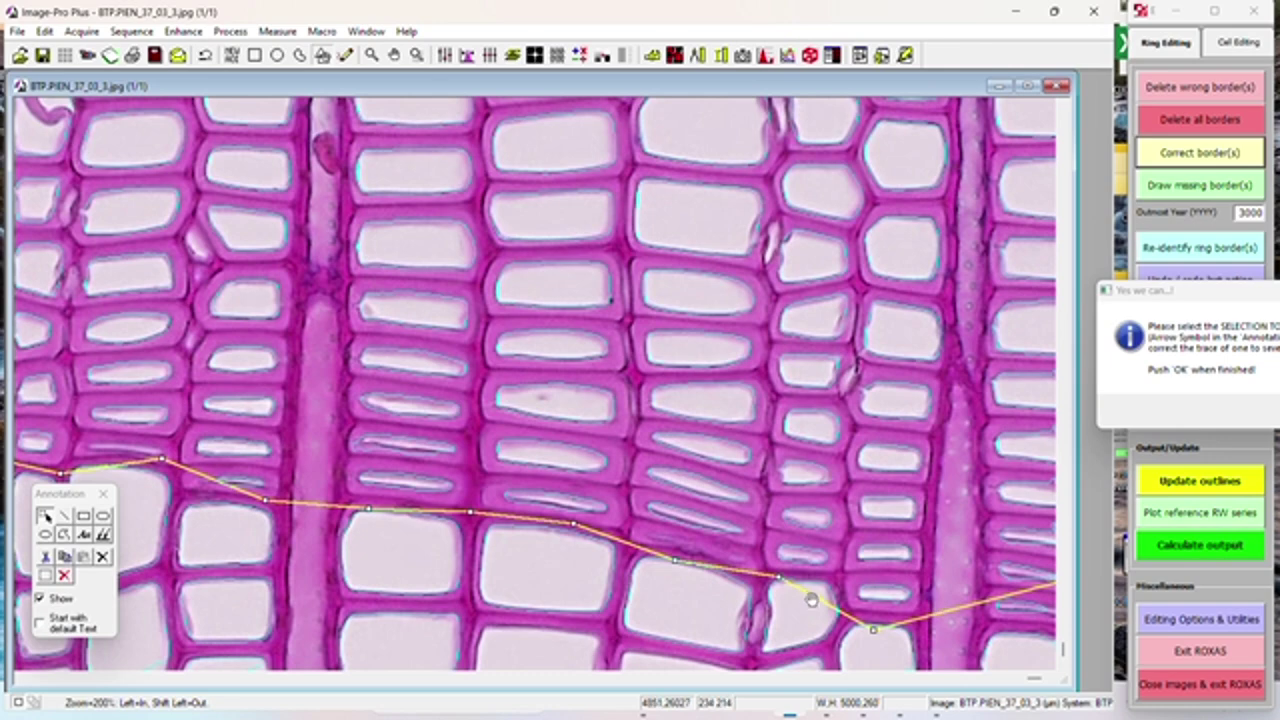
{"action": "left_click_drag", "start_coordinate": [948, 614], "coordinate": [852, 610]}
{"action": "left_click_drag", "start_coordinate": [991, 572], "coordinate": [1011, 630]}
{"action": "mouse_move", "coordinate": [918, 630]}
{"action": "left_mouse_down"}
{"action": "mouse_move", "coordinate": [1042, 632]}
{"action": "mouse_move", "coordinate": [979, 627]}
{"action": "left_mouse_up"}
Step: Raise one vertex of the selected lowest ring border, in the left half of the image, to the latewood cells above the line
{"action": "left_click", "coordinate": [718, 495], "text": "shift"}
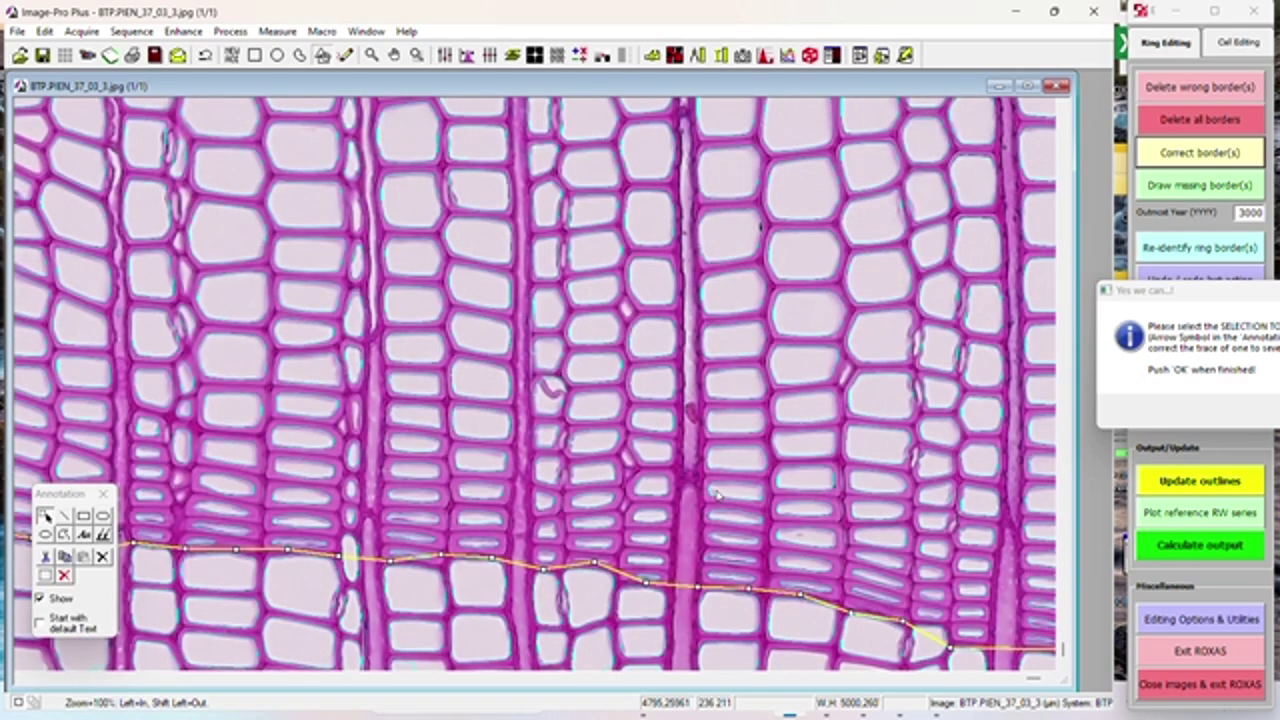
{"action": "left_click", "coordinate": [717, 494], "text": "shift"}
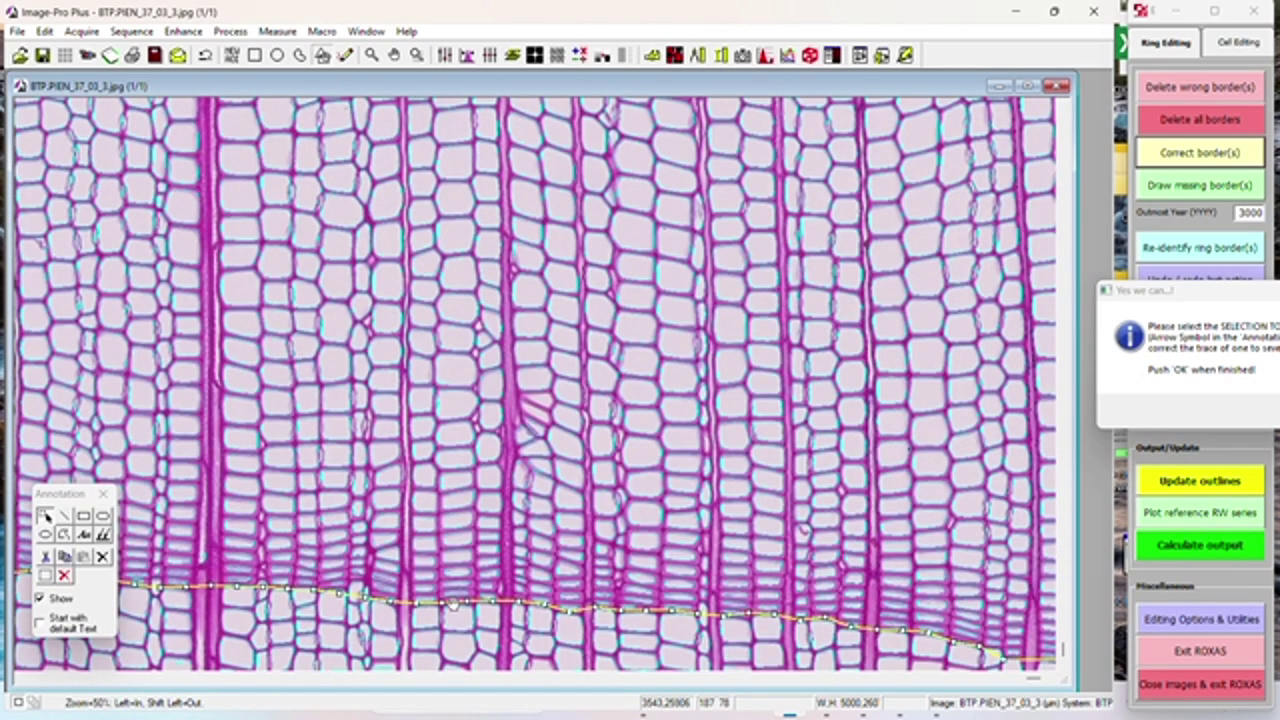
{"action": "left_click_drag", "start_coordinate": [362, 598], "coordinate": [358, 580]}
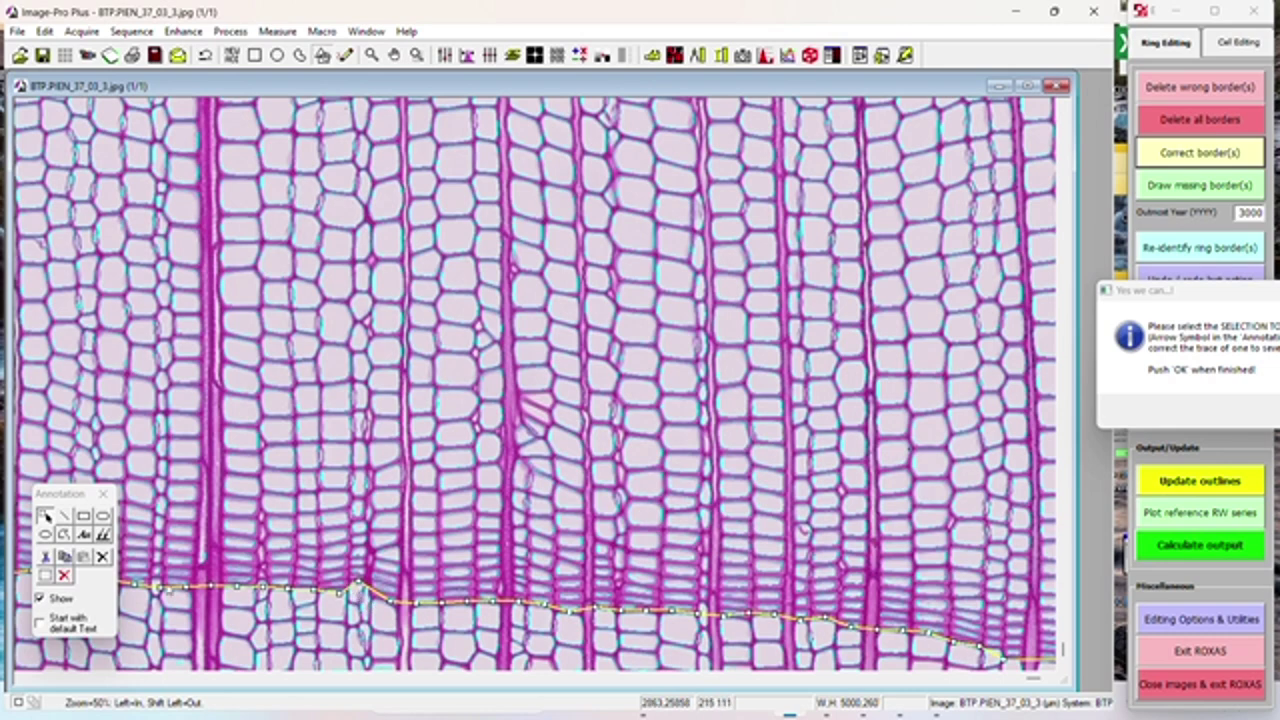
{"action": "left_click", "coordinate": [294, 506], "text": "shift"}
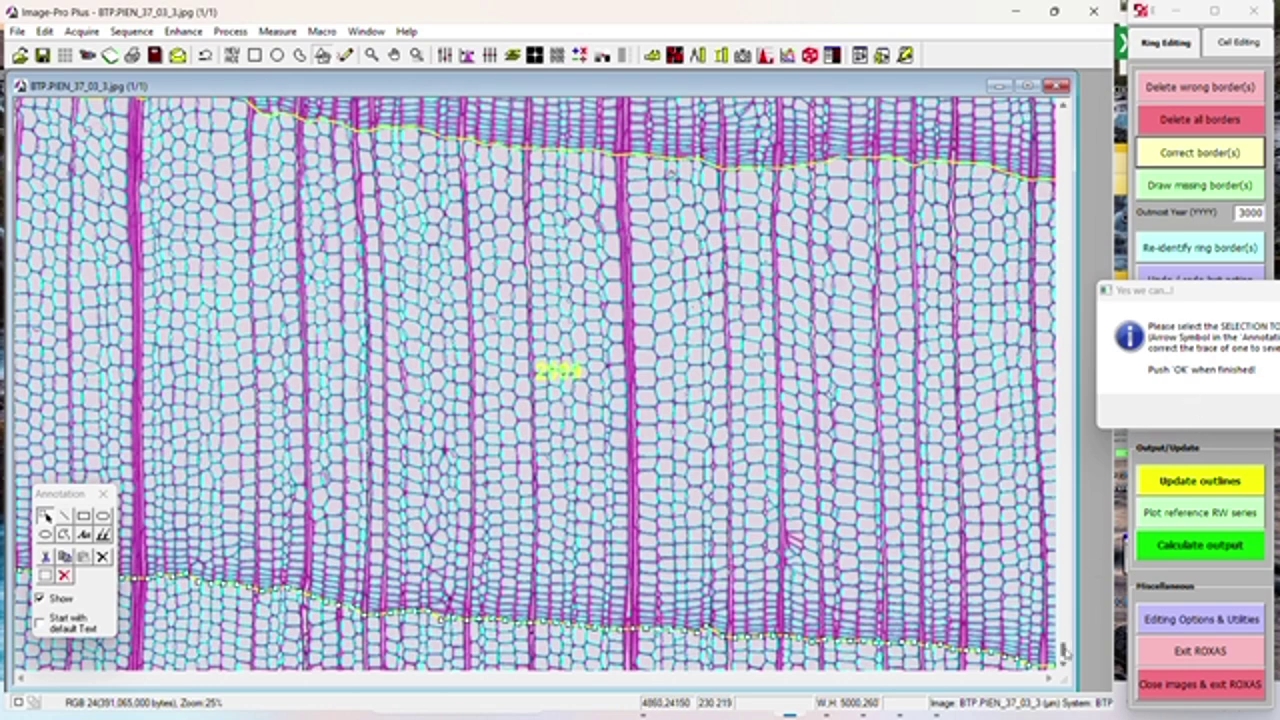
Step: Select the ring border just below the row of resin ducts, between rings 2995 and 2996, and shift it slightly downward
{"action": "left_click_drag", "start_coordinate": [1064, 650], "coordinate": [1065, 620]}
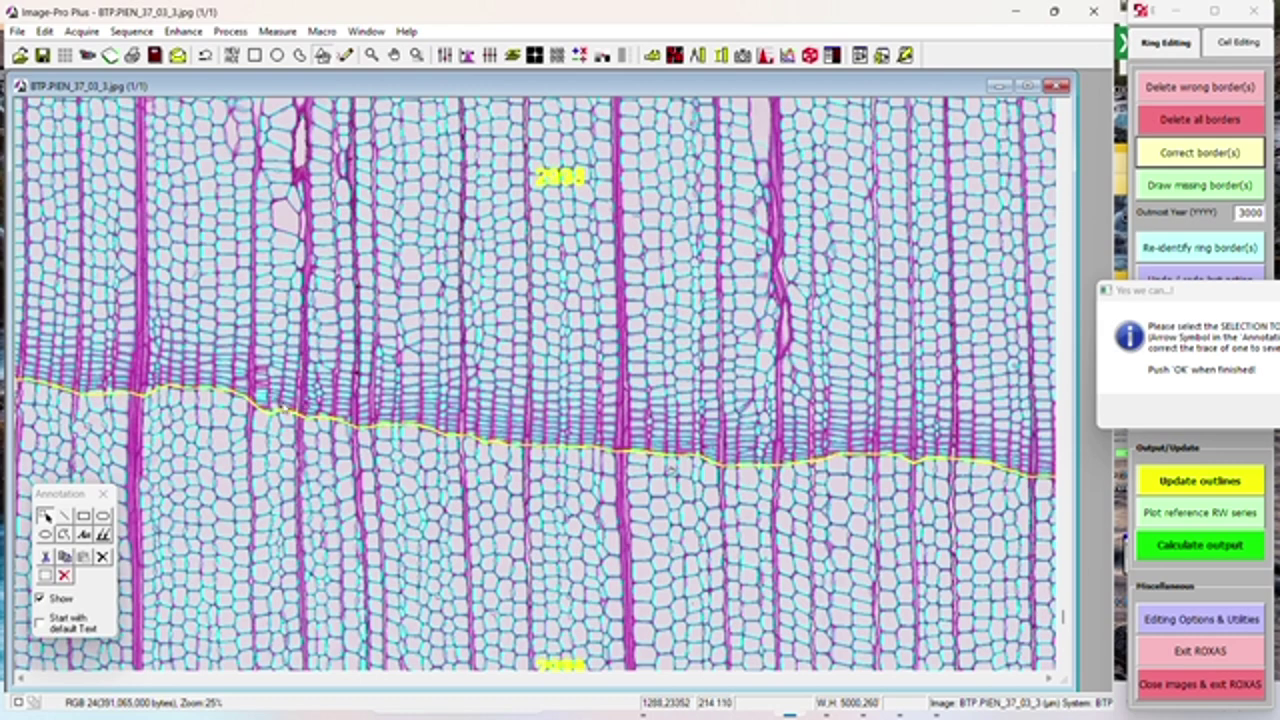
{"action": "left_click_drag", "start_coordinate": [1063, 618], "coordinate": [1066, 572]}
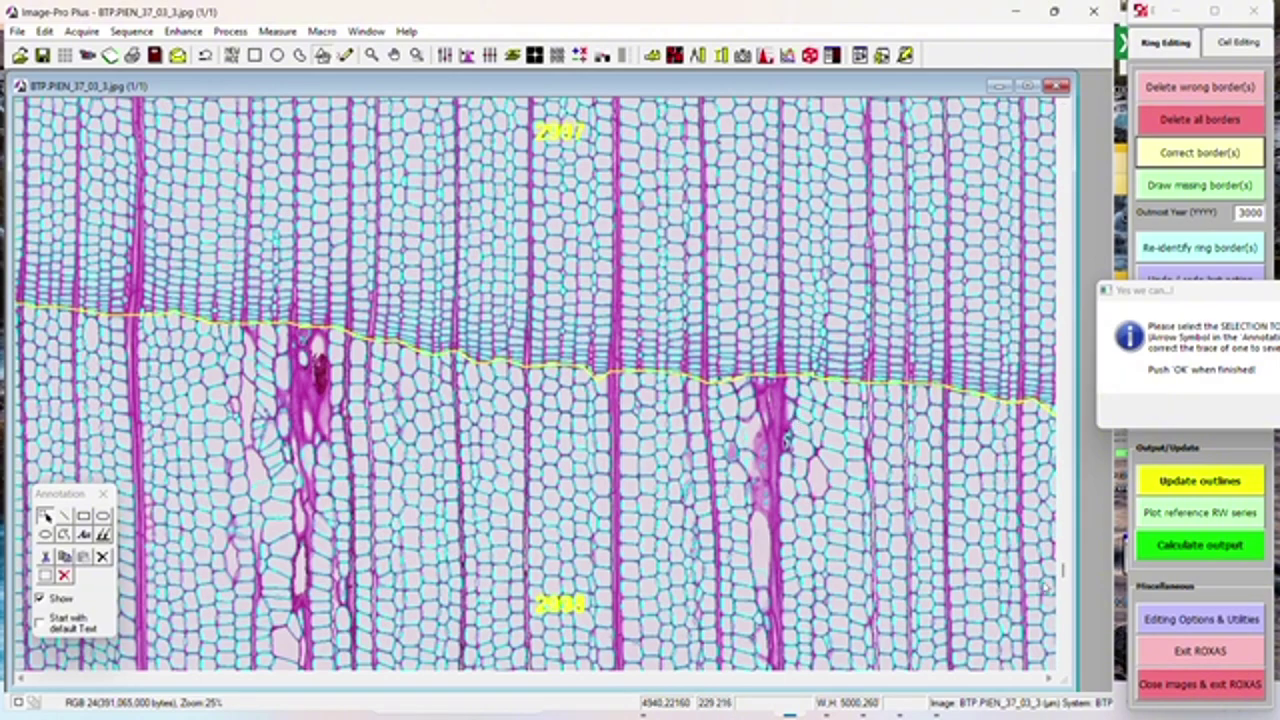
{"action": "left_click_drag", "start_coordinate": [1068, 580], "coordinate": [1063, 470]}
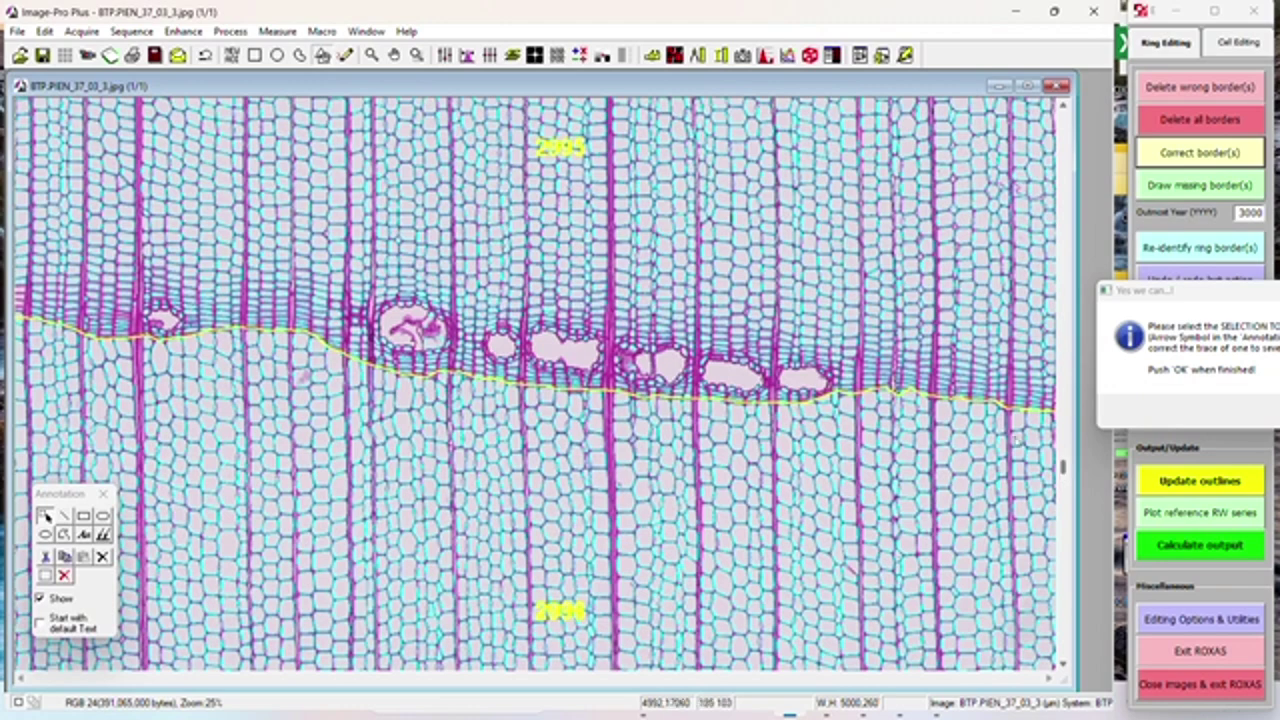
{"action": "left_click", "coordinate": [808, 313]}
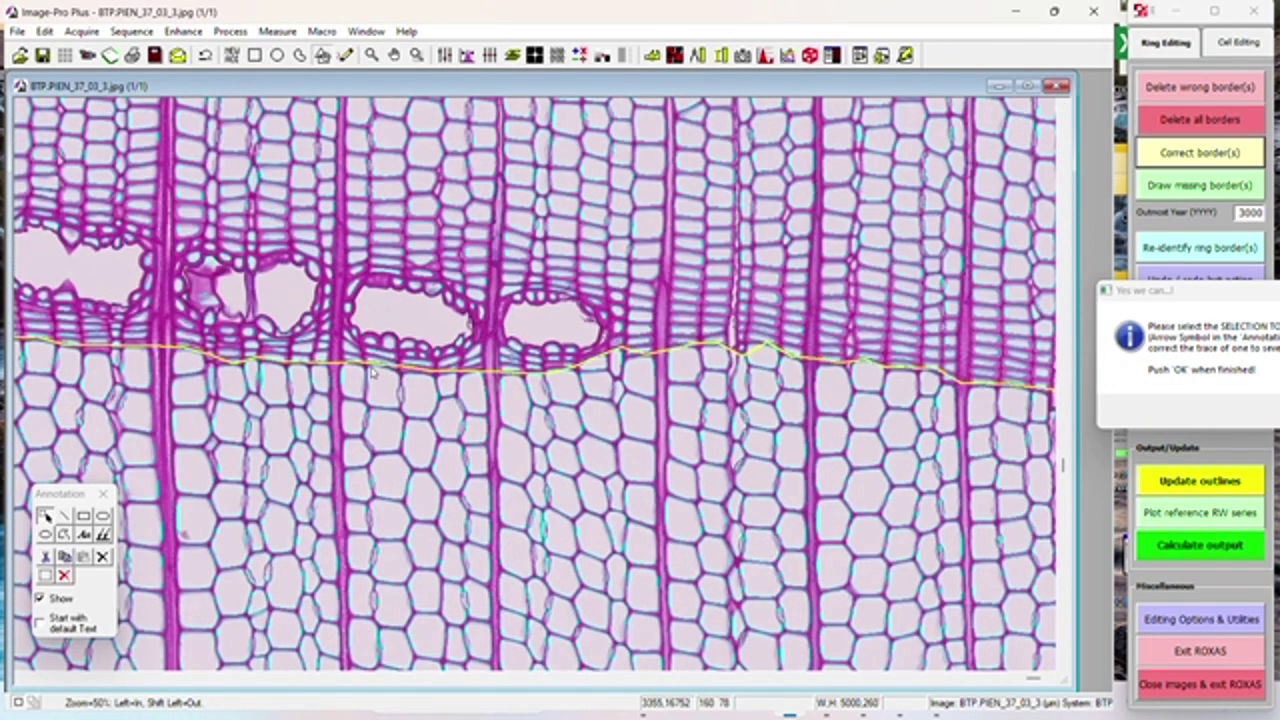
{"action": "left_click", "coordinate": [264, 362]}
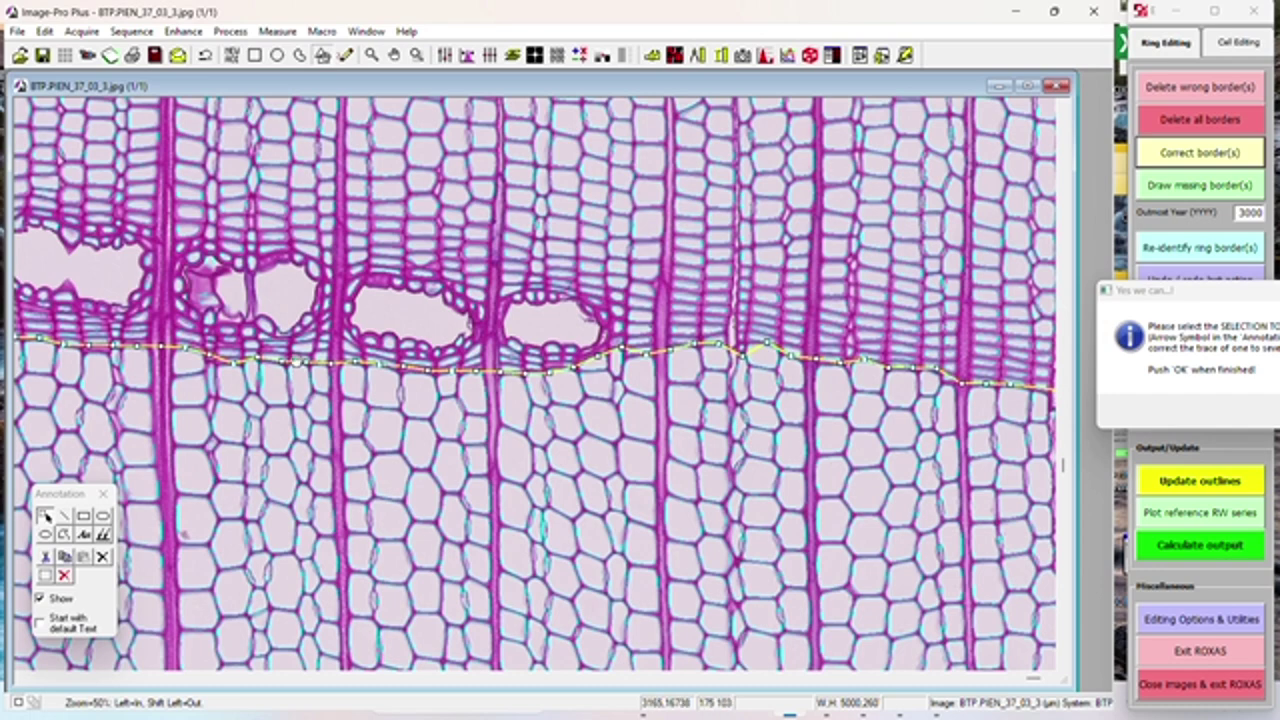
{"action": "left_click", "coordinate": [296, 363]}
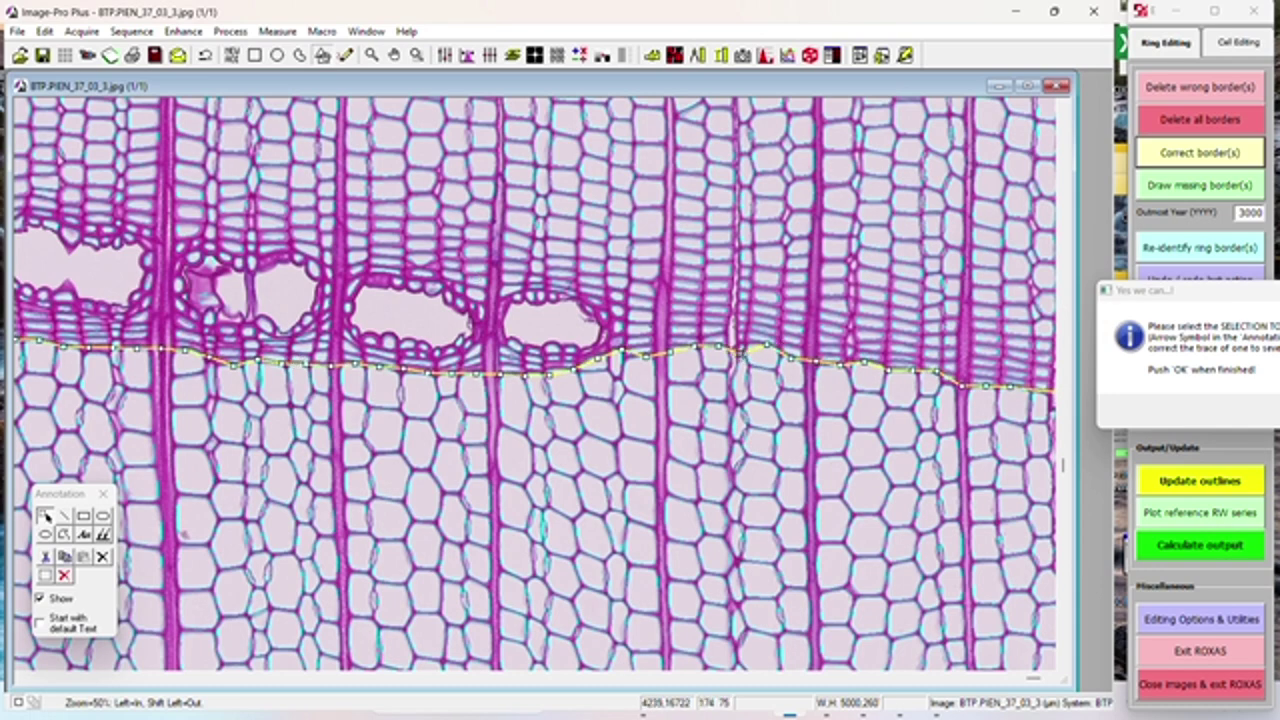
{"action": "scroll", "coordinate": [534, 312], "scroll_direction": "down", "scroll_amount": 1}
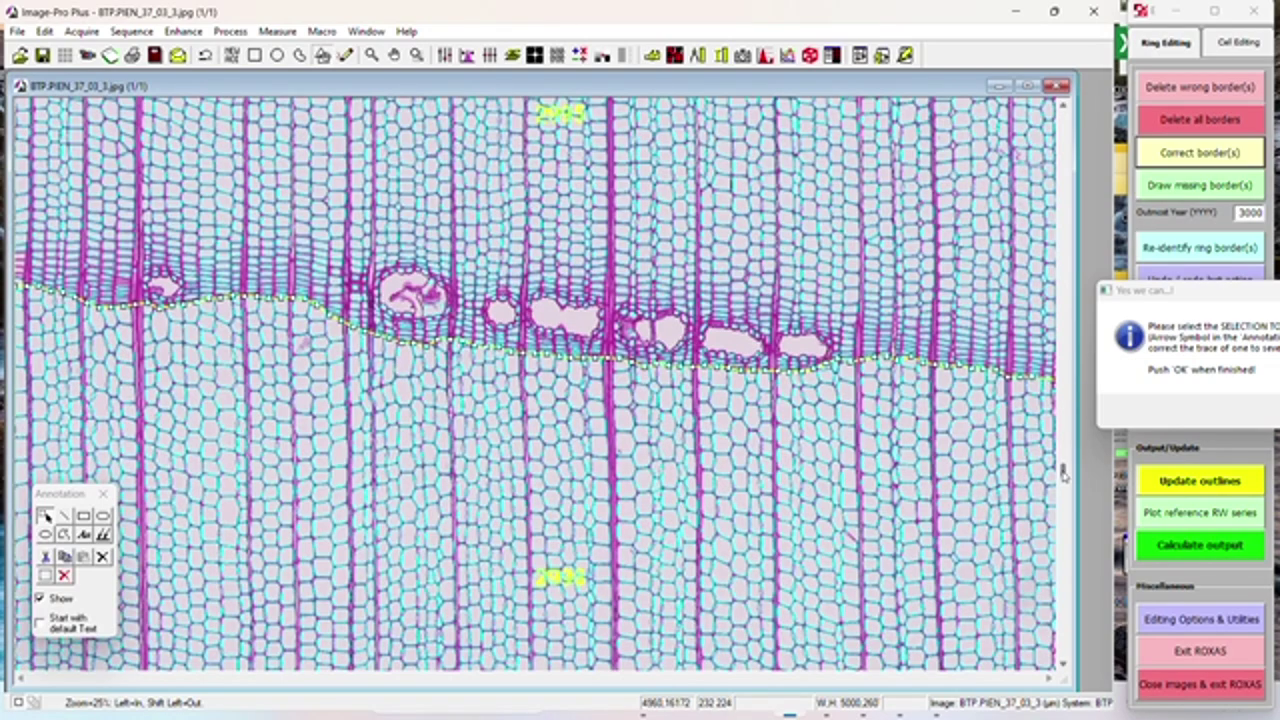
Step: Select the uppermost ring border, pull one vertex down into the earlywood and put it back on the edge of the latewood
{"action": "left_click_drag", "start_coordinate": [1063, 472], "coordinate": [1094, 177]}
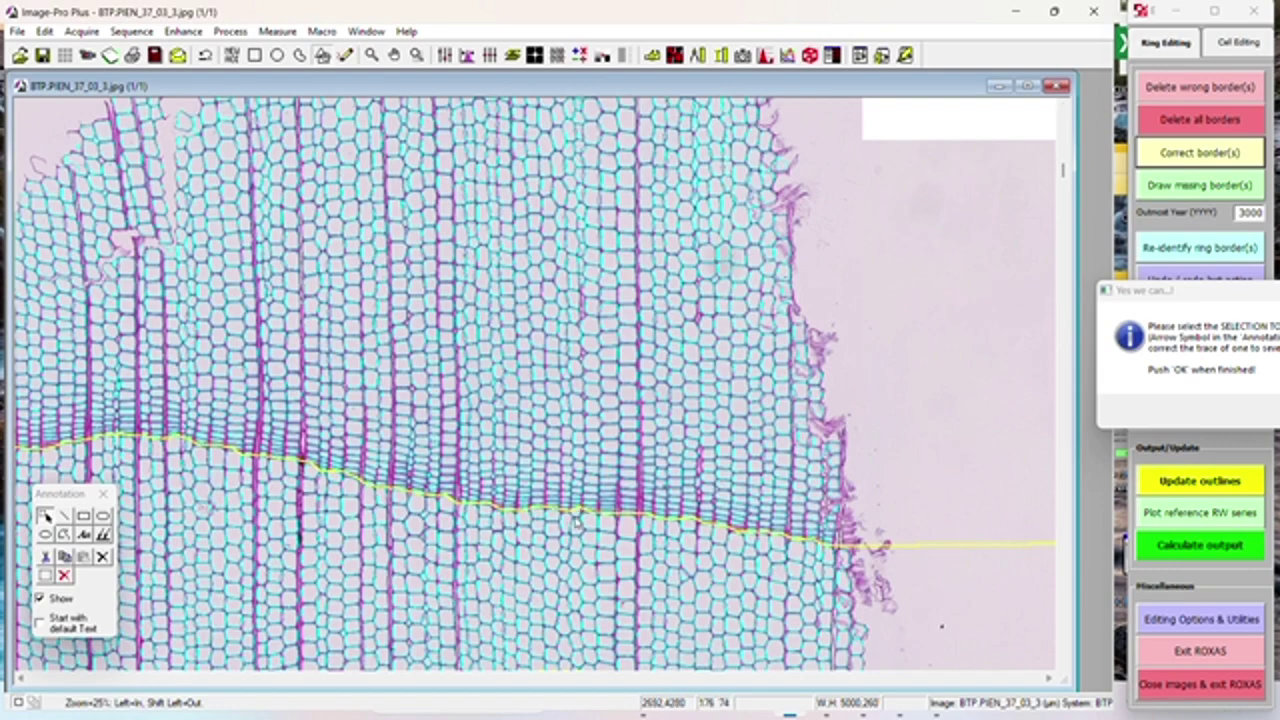
{"action": "left_click", "coordinate": [578, 474]}
{"action": "left_click", "coordinate": [571, 273]}
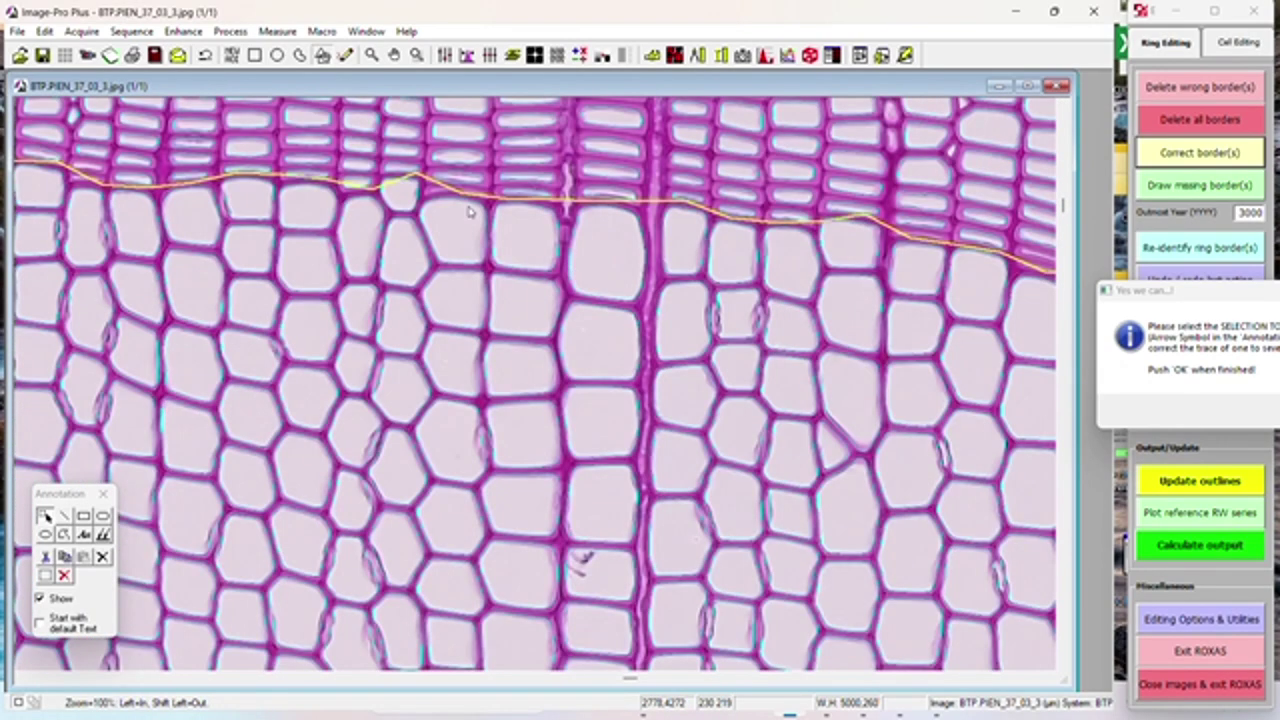
{"action": "left_click", "coordinate": [435, 185]}
{"action": "left_click_drag", "start_coordinate": [440, 192], "coordinate": [448, 287]}
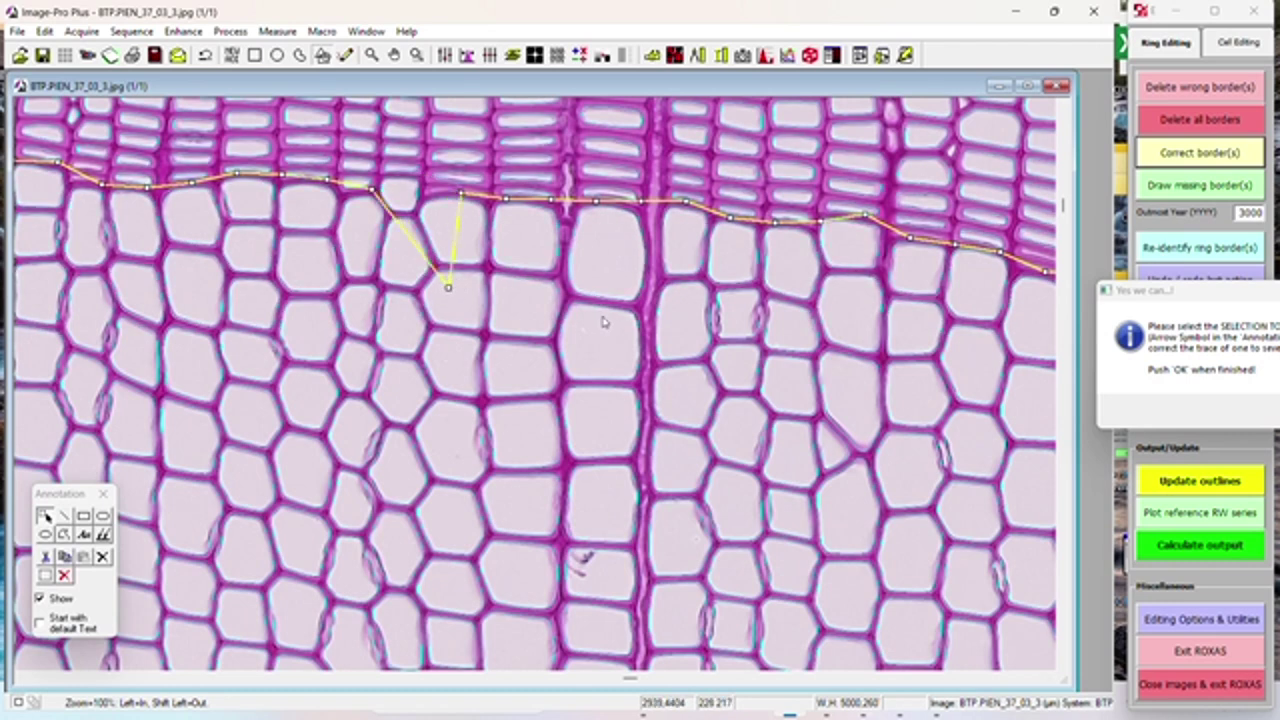
{"action": "left_click_drag", "start_coordinate": [403, 190], "coordinate": [405, 177]}
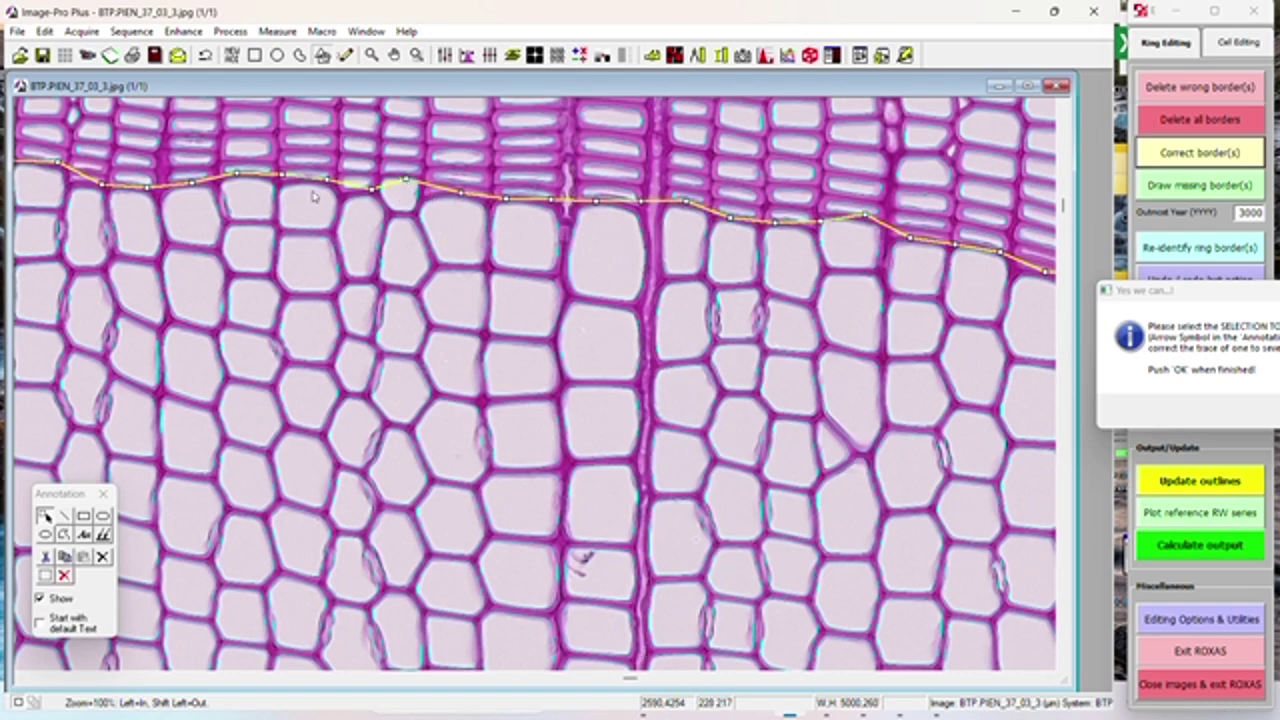
{"action": "scroll", "coordinate": [557, 261], "scroll_direction": "down", "scroll_amount": 1}
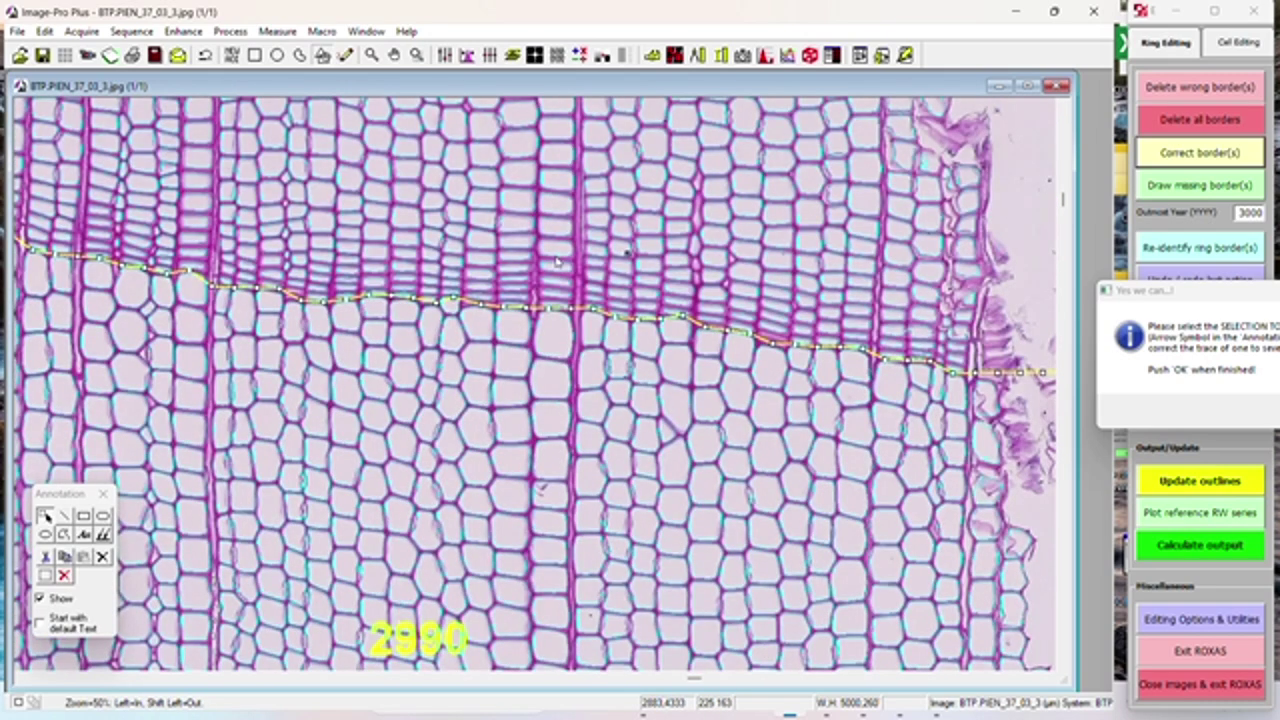
{"action": "scroll", "coordinate": [557, 261], "scroll_direction": "down", "scroll_amount": 1}
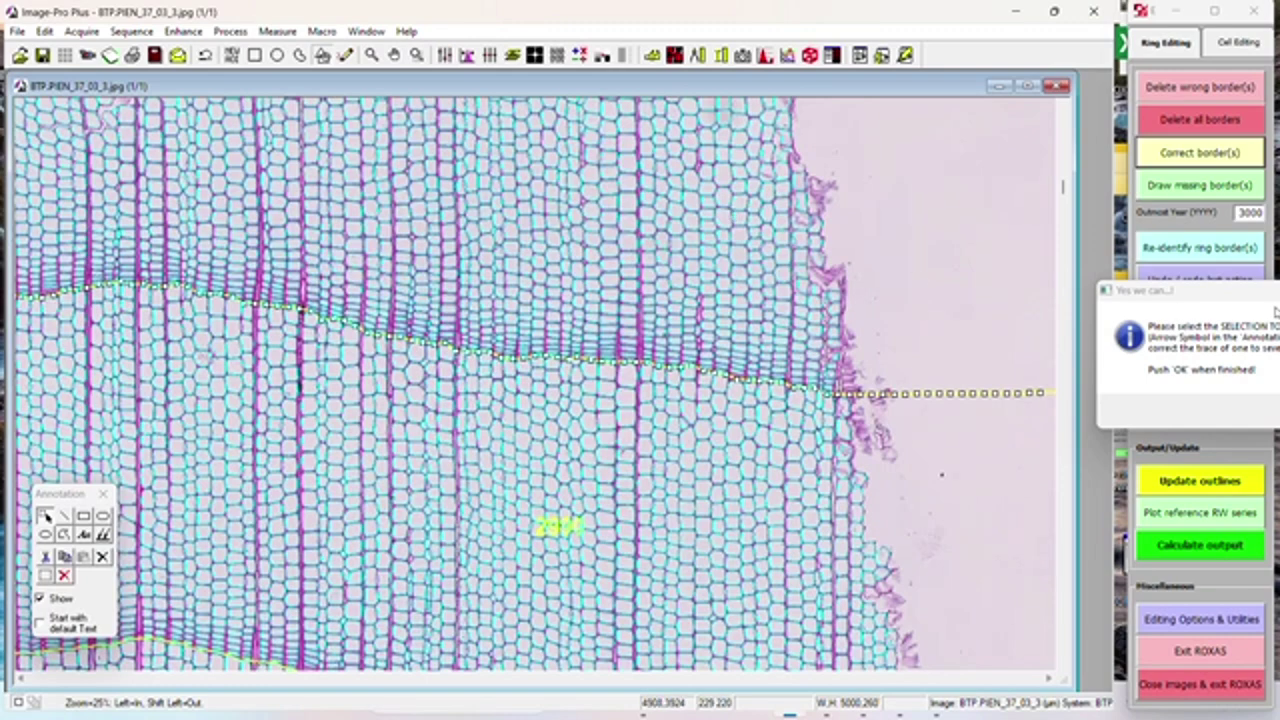
Step: Finish the border correction and update the outlines
{"action": "left_click_drag", "start_coordinate": [1263, 303], "coordinate": [809, 306]}
{"action": "left_click", "coordinate": [908, 424]}
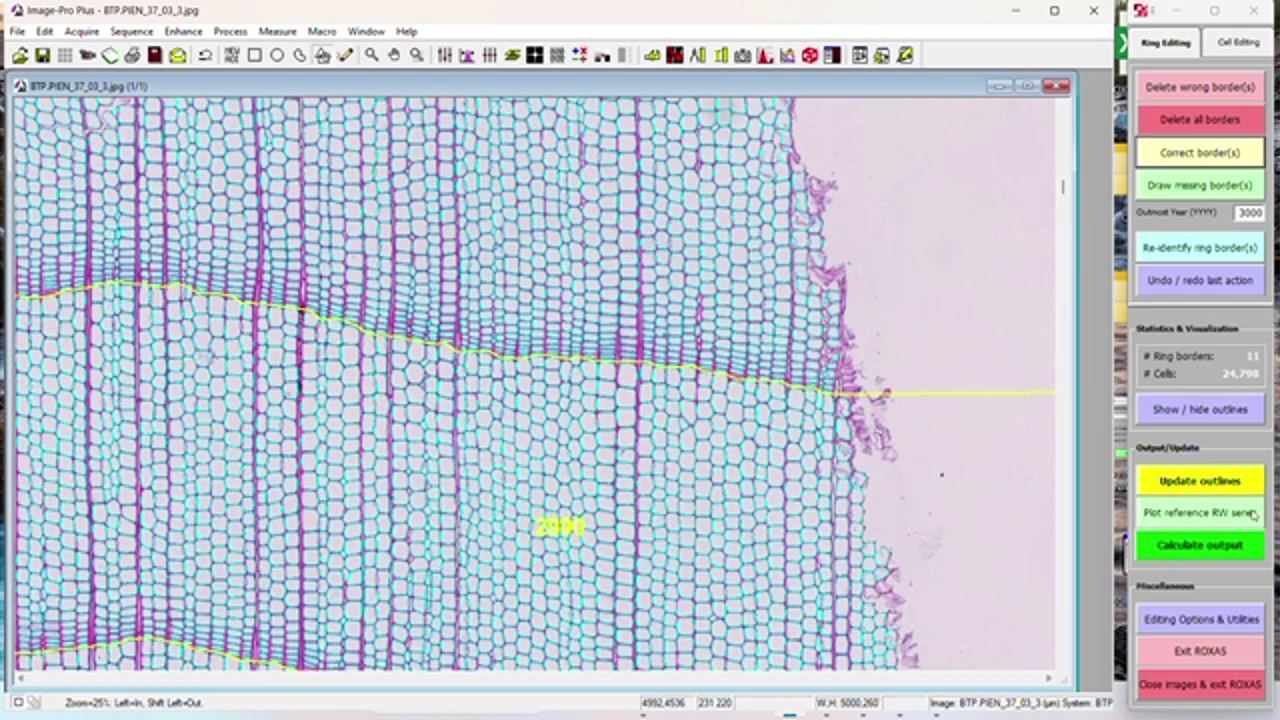
{"action": "left_click", "coordinate": [1212, 488]}
{"action": "left_click", "coordinate": [640, 413]}
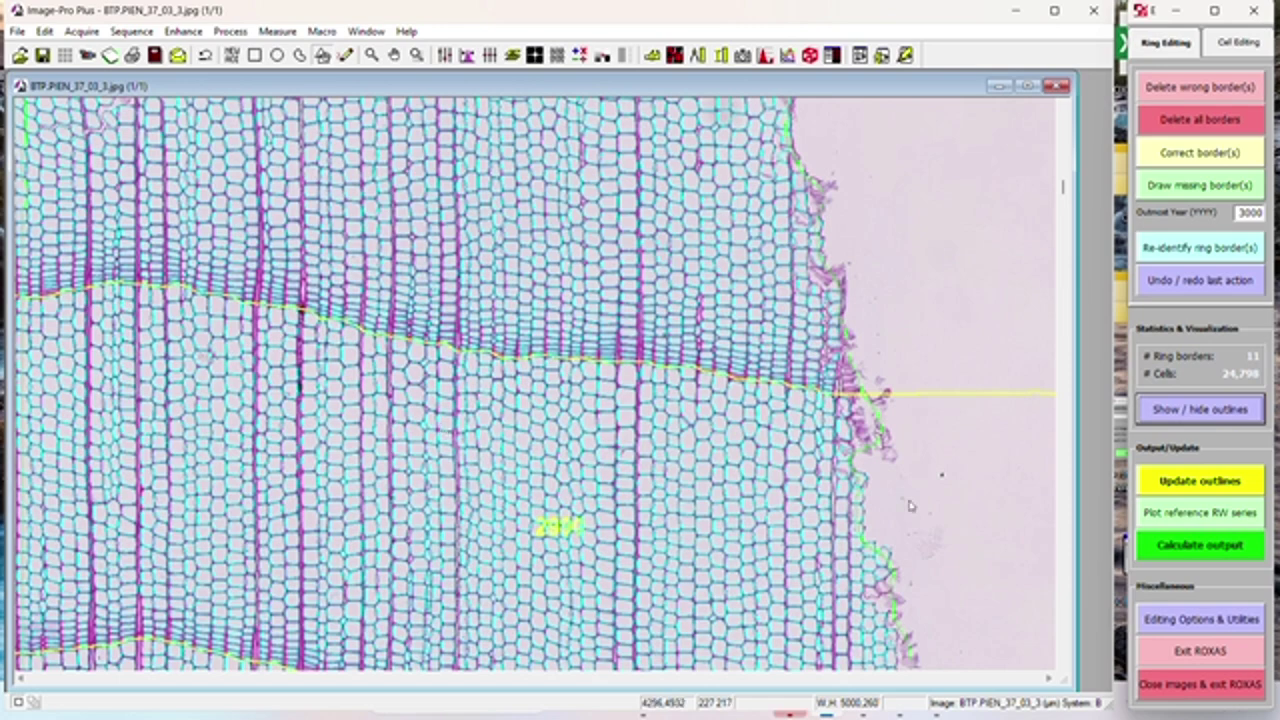
Step: Start drawing the missing border at the image's upper end with the Polygon tool, from the image's left edge to the tissue's left edge
{"action": "left_click_drag", "start_coordinate": [1063, 193], "coordinate": [1064, 134]}
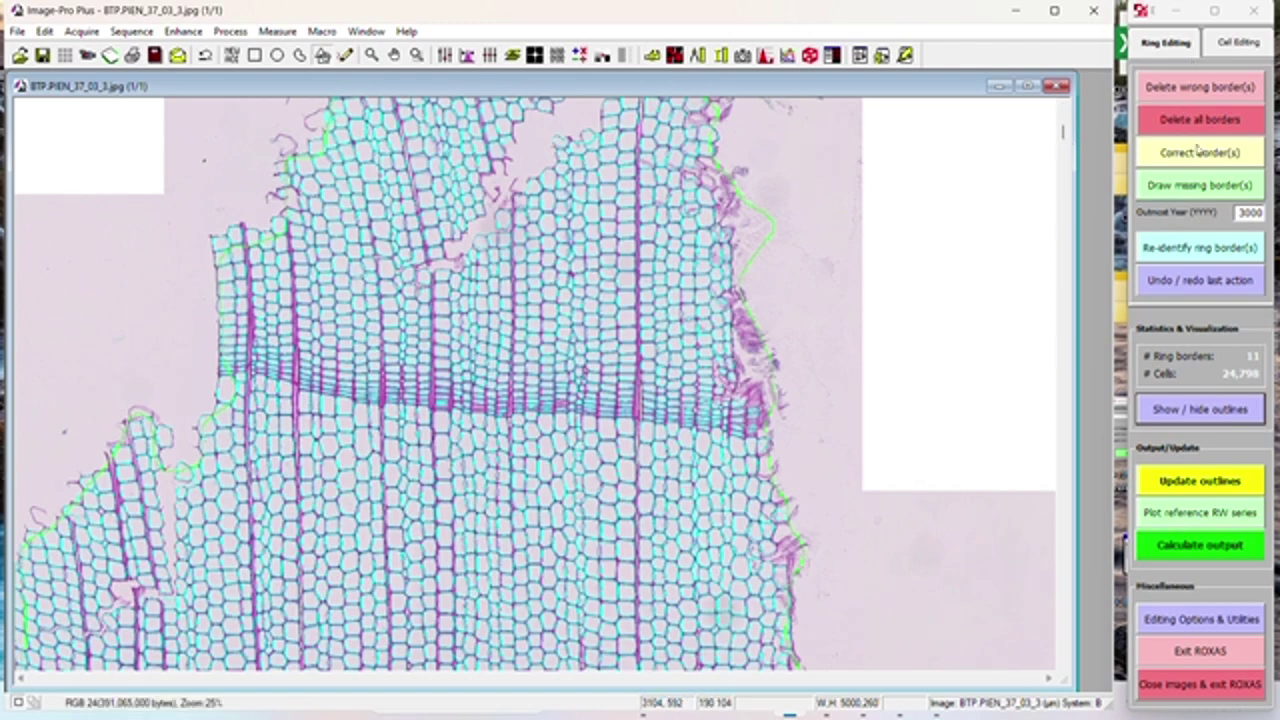
{"action": "left_click", "coordinate": [1201, 187]}
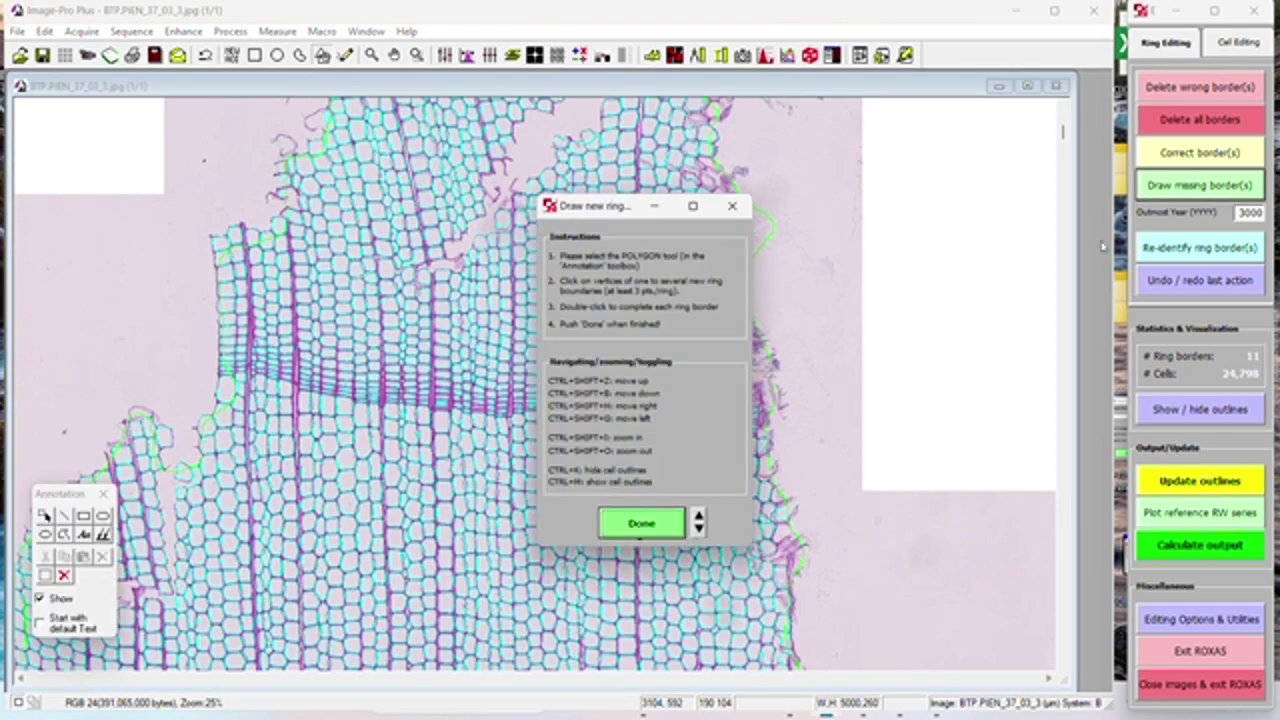
{"action": "mouse_move", "coordinate": [603, 212]}
{"action": "left_mouse_down"}
{"action": "mouse_move", "coordinate": [1235, 250]}
{"action": "mouse_move", "coordinate": [1179, 272]}
{"action": "left_mouse_up"}
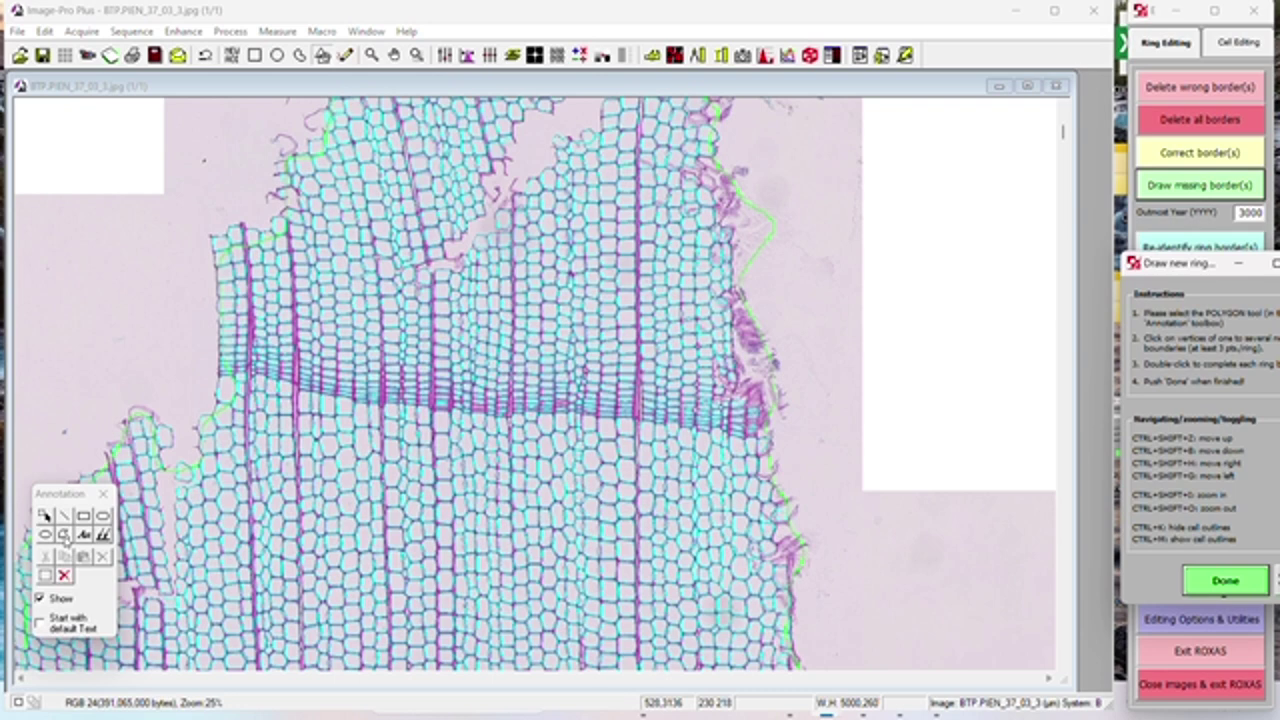
{"action": "left_click", "coordinate": [63, 535]}
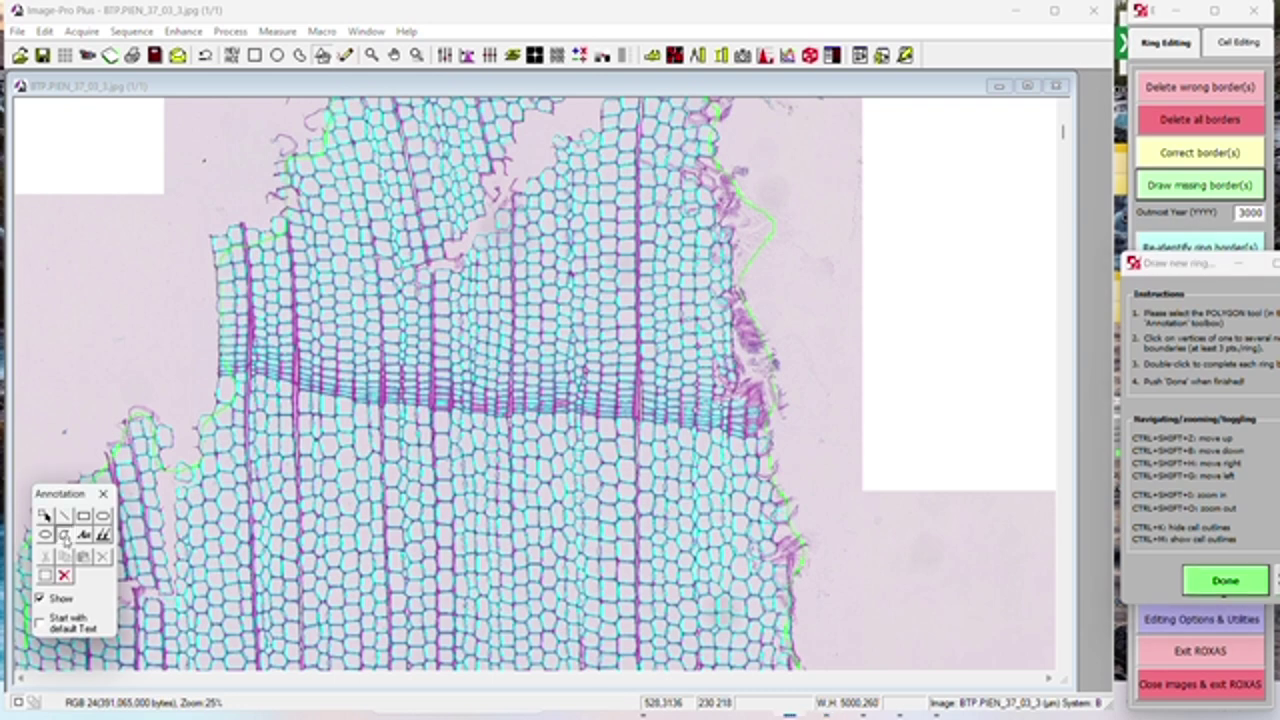
{"action": "key", "text": "ctrl+shift+i"}
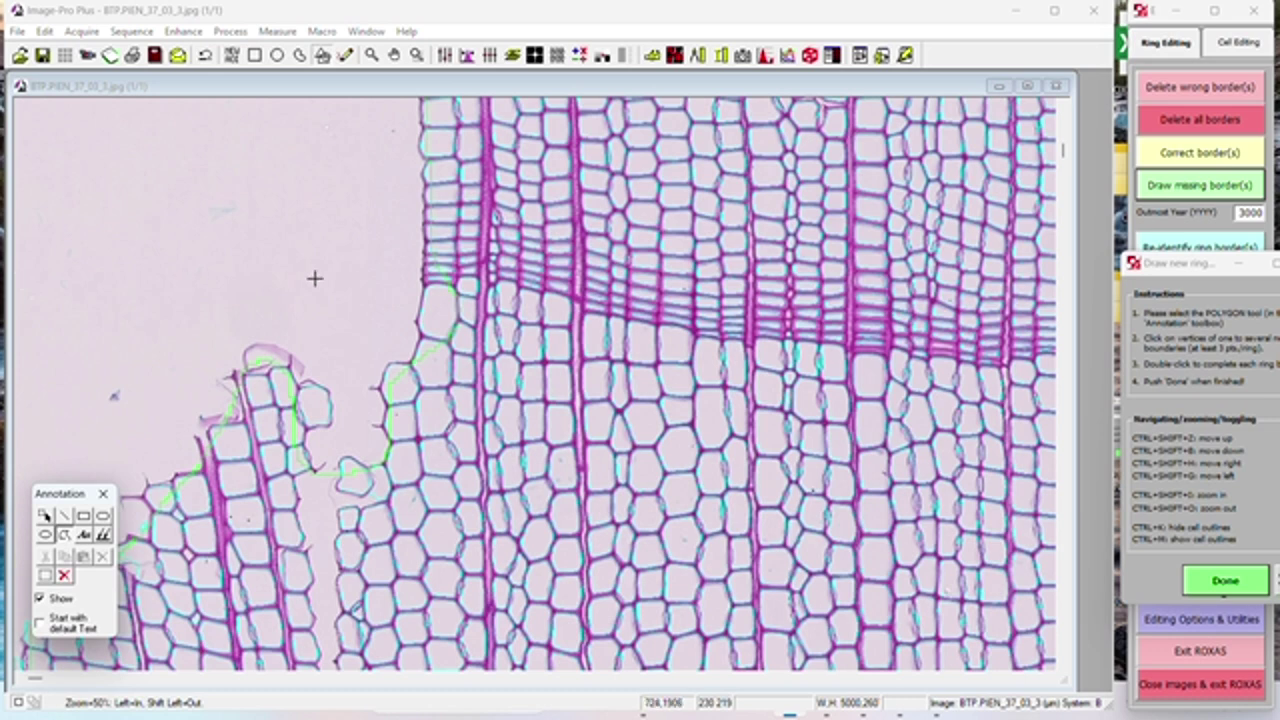
{"action": "left_click_drag", "start_coordinate": [25, 276], "coordinate": [437, 283]}
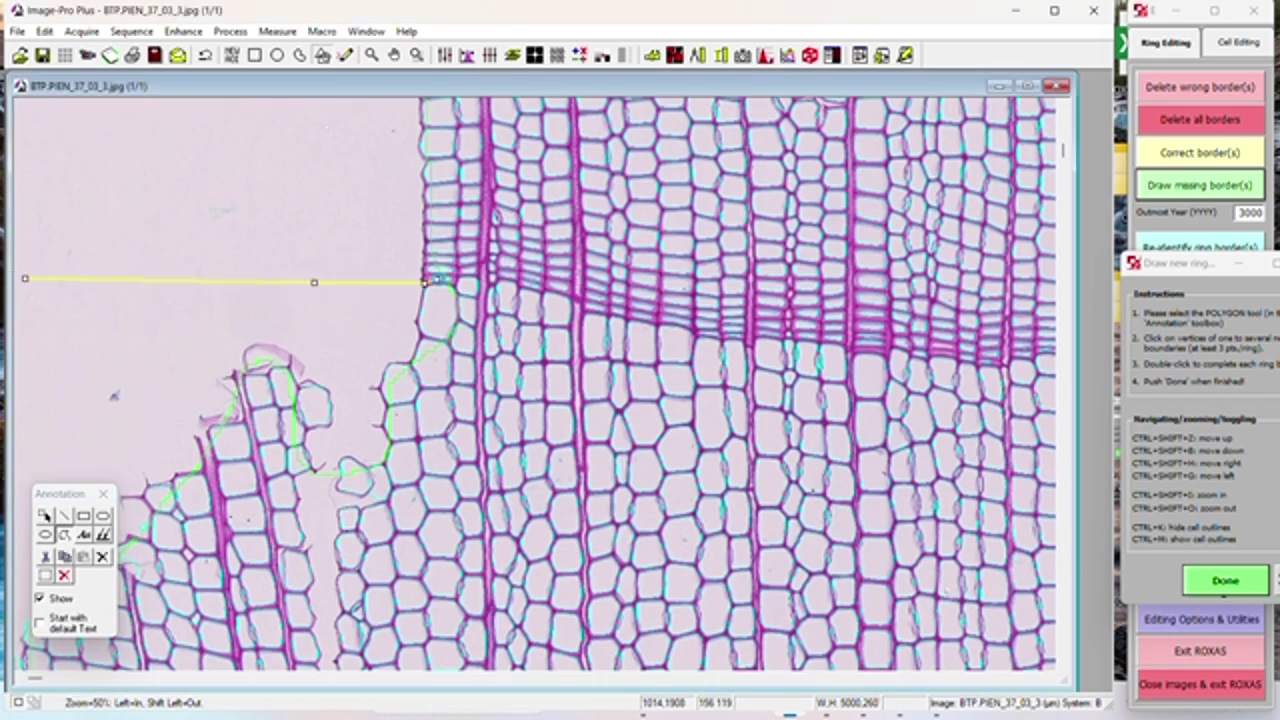
Step: Trace the new border cell by cell along the lower edge of the latewood, from the tissue's left edge past the first two rays
{"action": "key", "text": "ctrl+shift+i"}
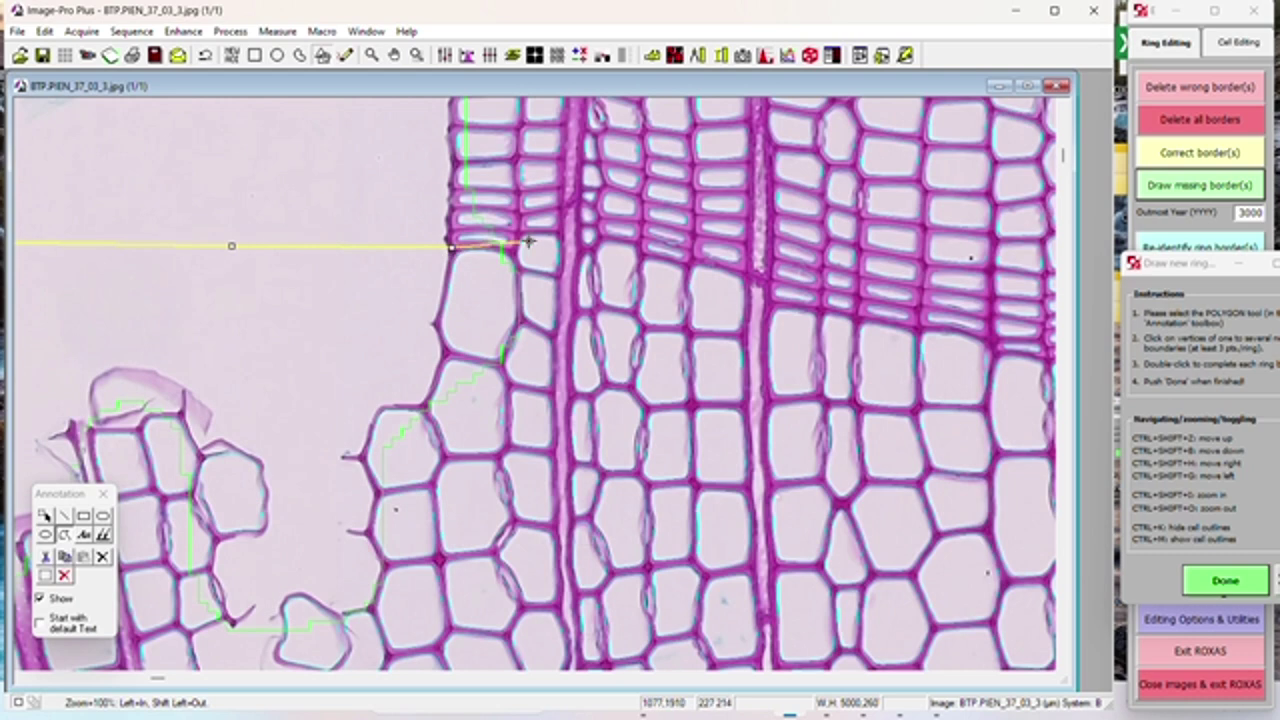
{"action": "left_click", "coordinate": [503, 246]}
{"action": "left_click", "coordinate": [553, 233]}
{"action": "left_click", "coordinate": [592, 240]}
{"action": "left_click", "coordinate": [641, 244]}
{"action": "left_click", "coordinate": [690, 263]}
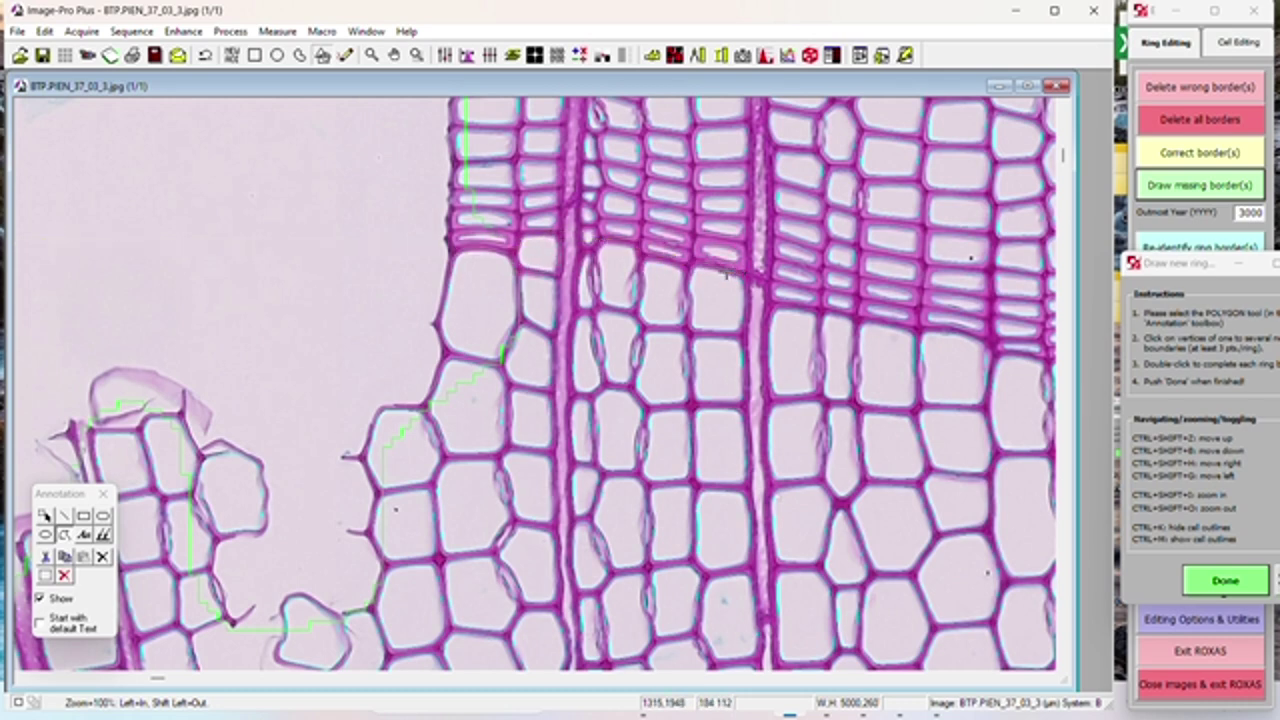
{"action": "left_click", "coordinate": [743, 267]}
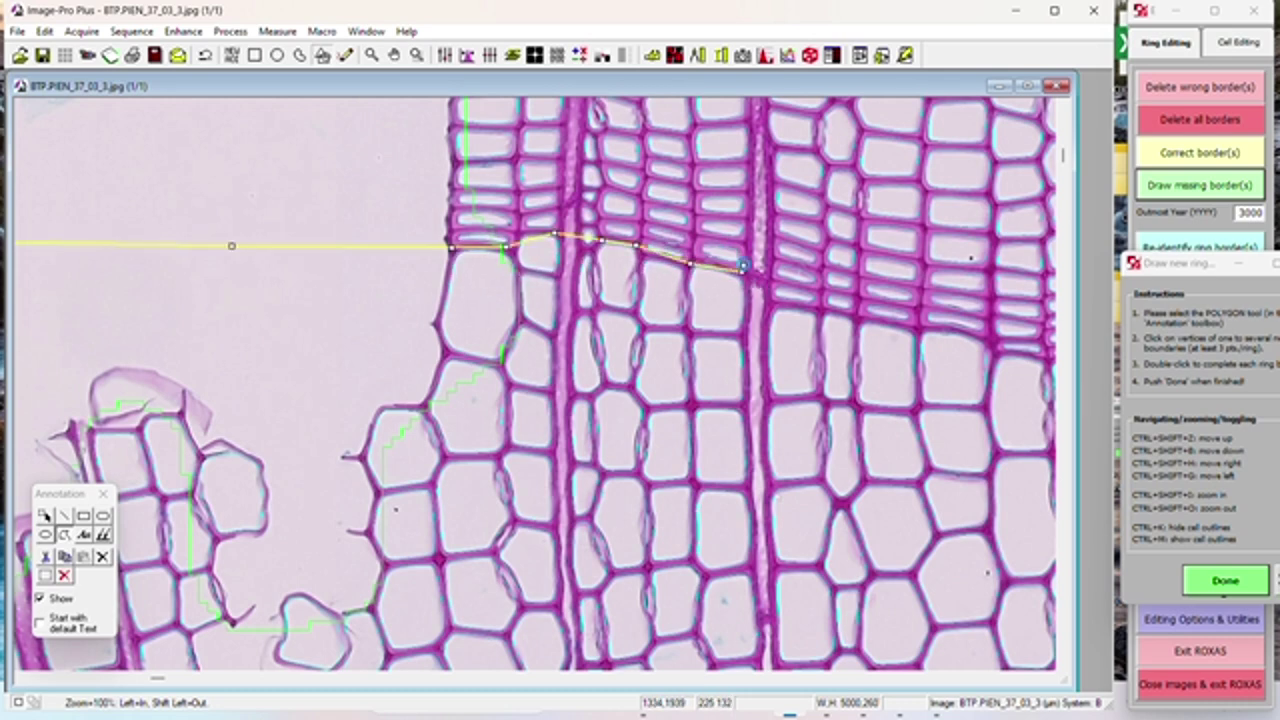
{"action": "left_click", "coordinate": [772, 299]}
{"action": "left_click", "coordinate": [829, 307]}
{"action": "left_click", "coordinate": [903, 327]}
{"action": "left_click", "coordinate": [957, 333]}
{"action": "left_click", "coordinate": [1000, 350]}
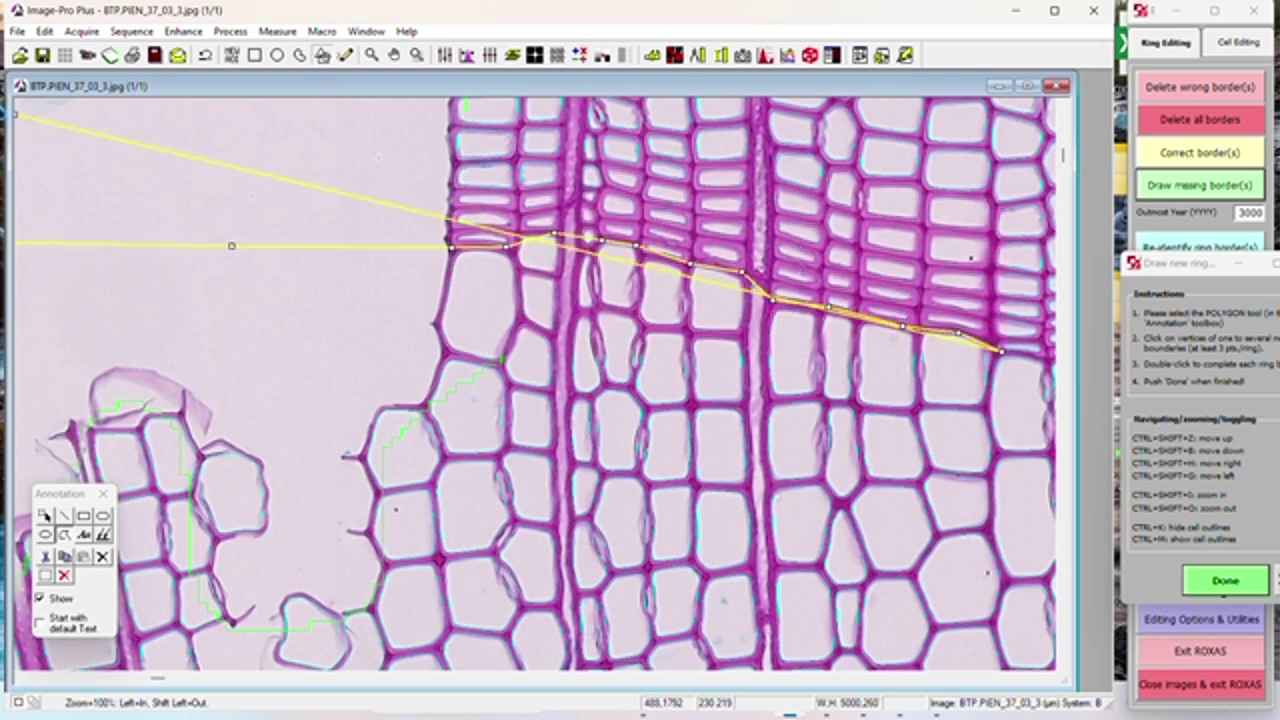
Step: Continue the new border with further vertices along the latewood's lower edge through the middle of the tissue
{"action": "key", "text": "ctrl+shift+o"}
{"action": "left_click", "coordinate": [789, 442]}
{"action": "left_click", "coordinate": [836, 452]}
{"action": "left_click", "coordinate": [880, 458]}
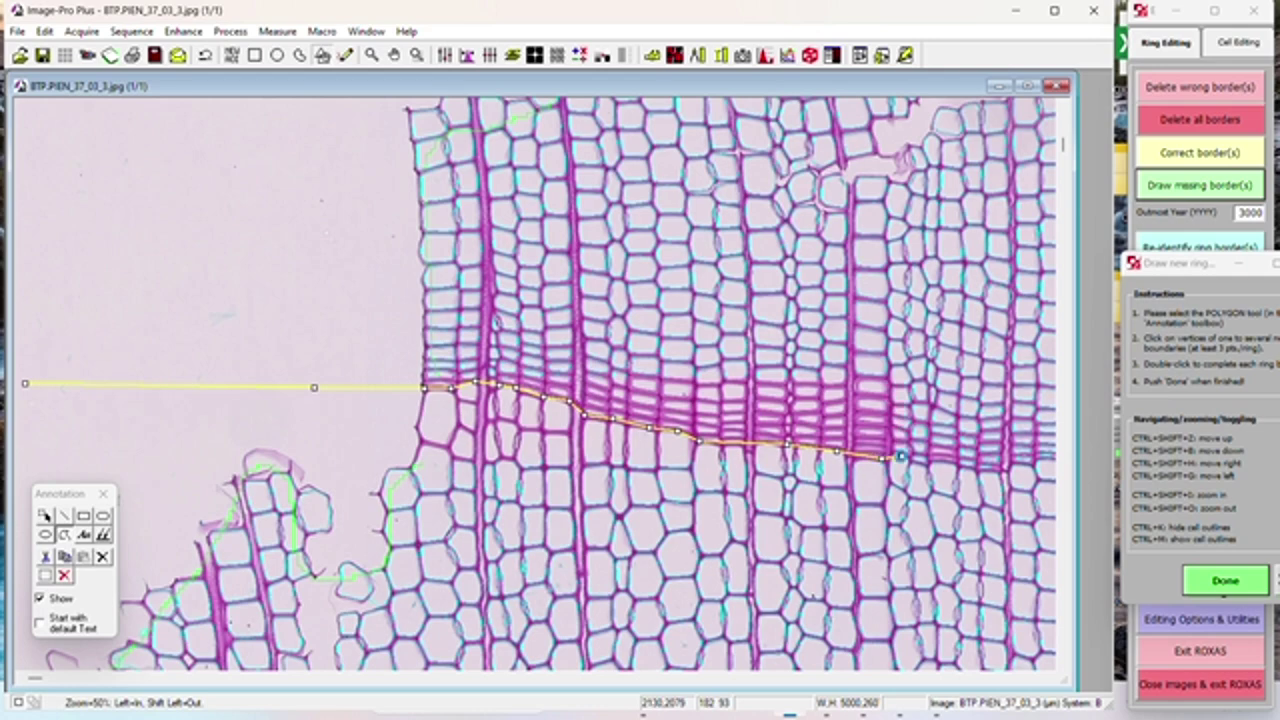
{"action": "double_click", "coordinate": [1018, 468]}
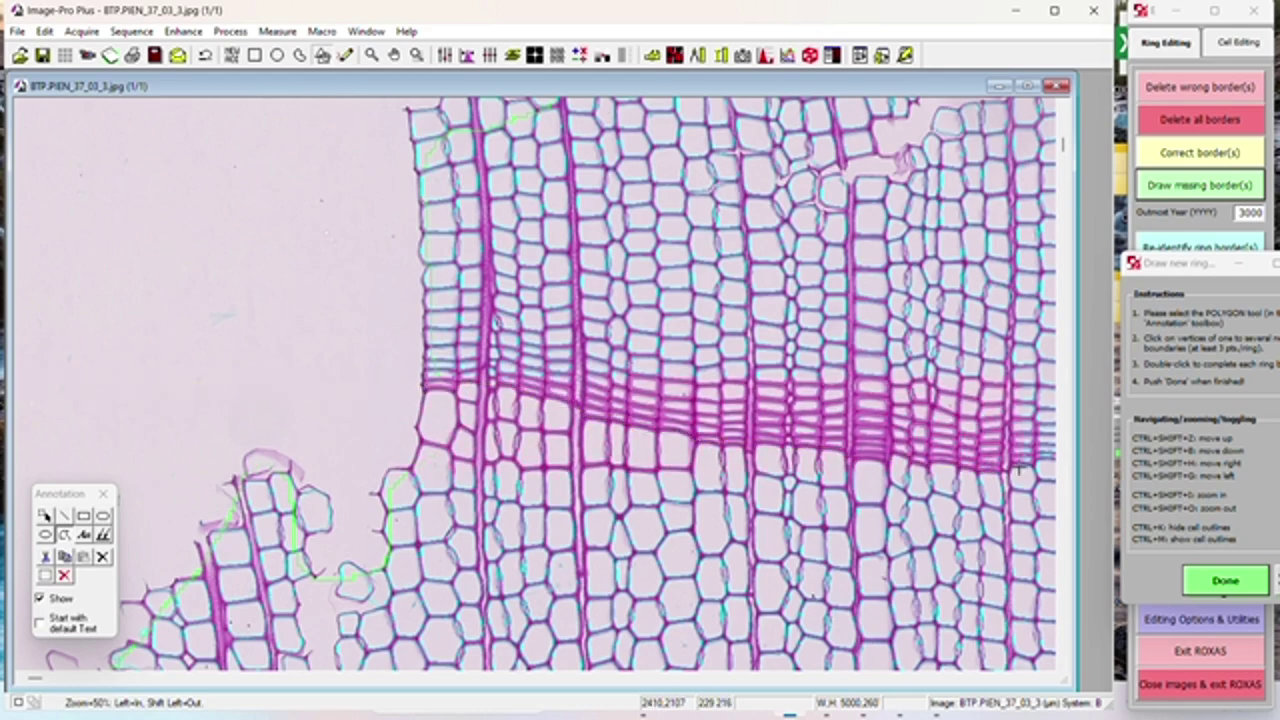
{"action": "left_click", "coordinate": [1028, 466], "text": "shift"}
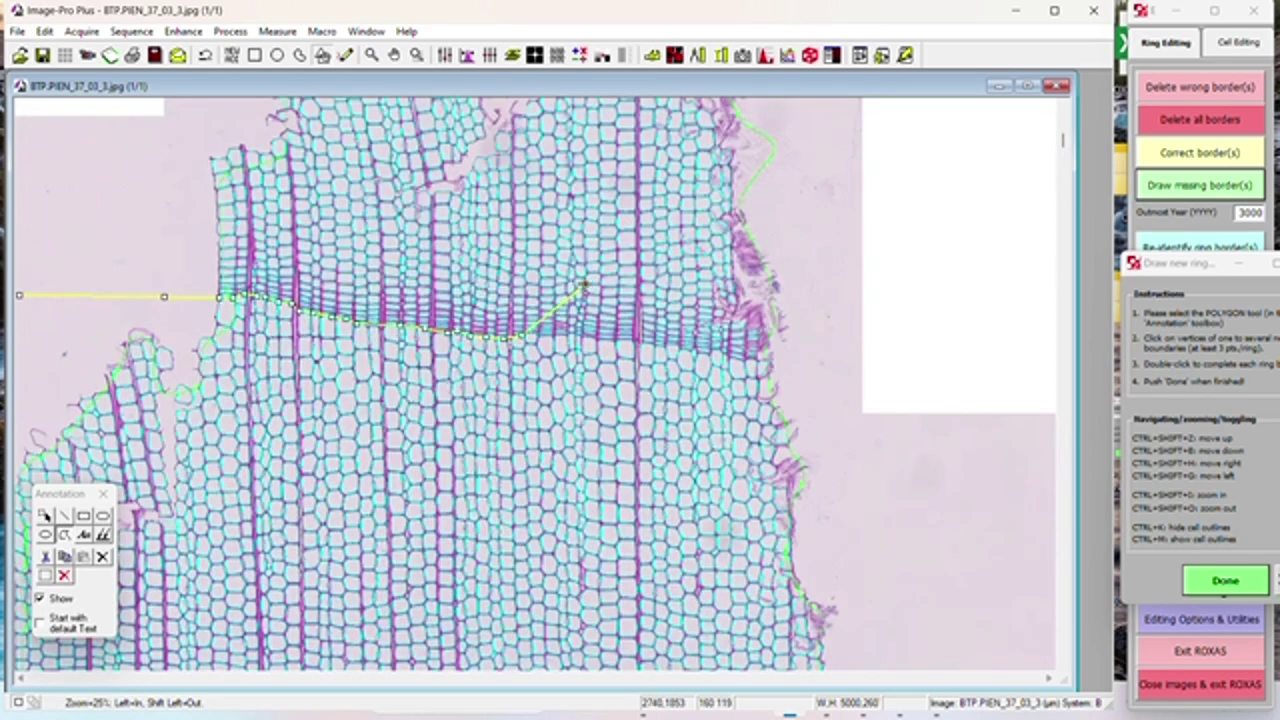
{"action": "left_click", "coordinate": [585, 284]}
{"action": "left_click_drag", "start_coordinate": [506, 190], "coordinate": [401, 292]}
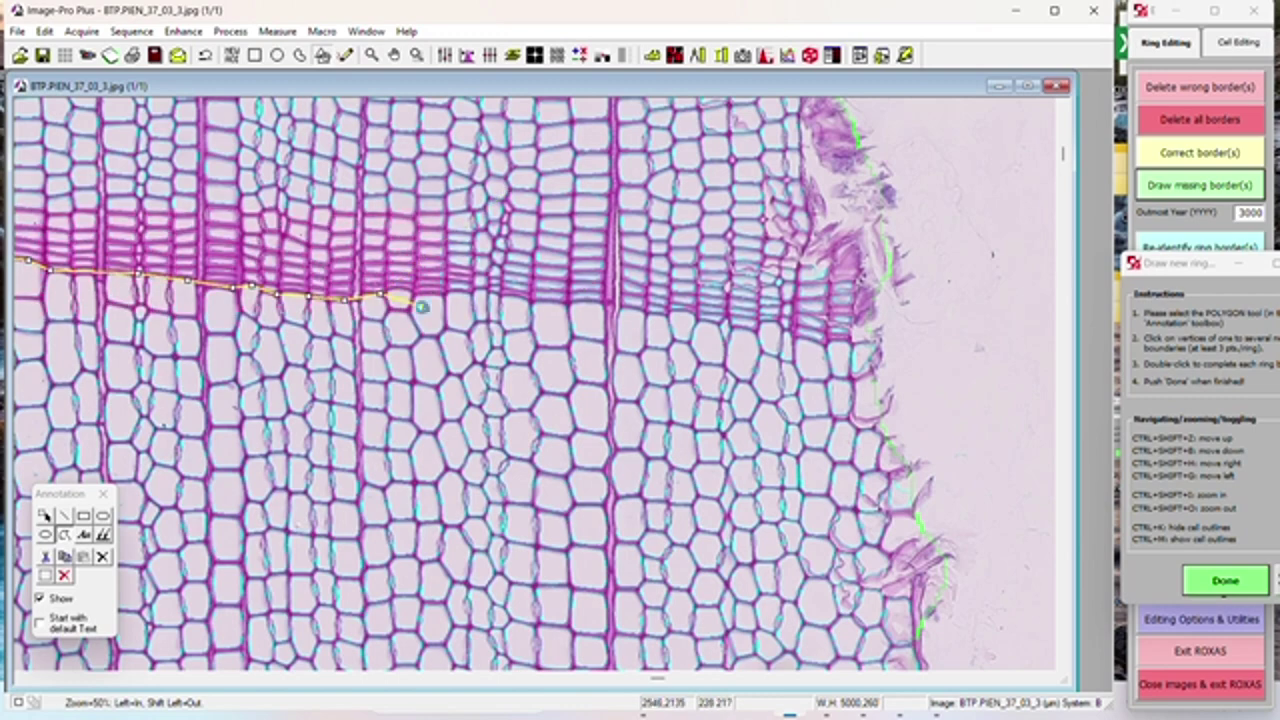
{"action": "left_click", "coordinate": [422, 293]}
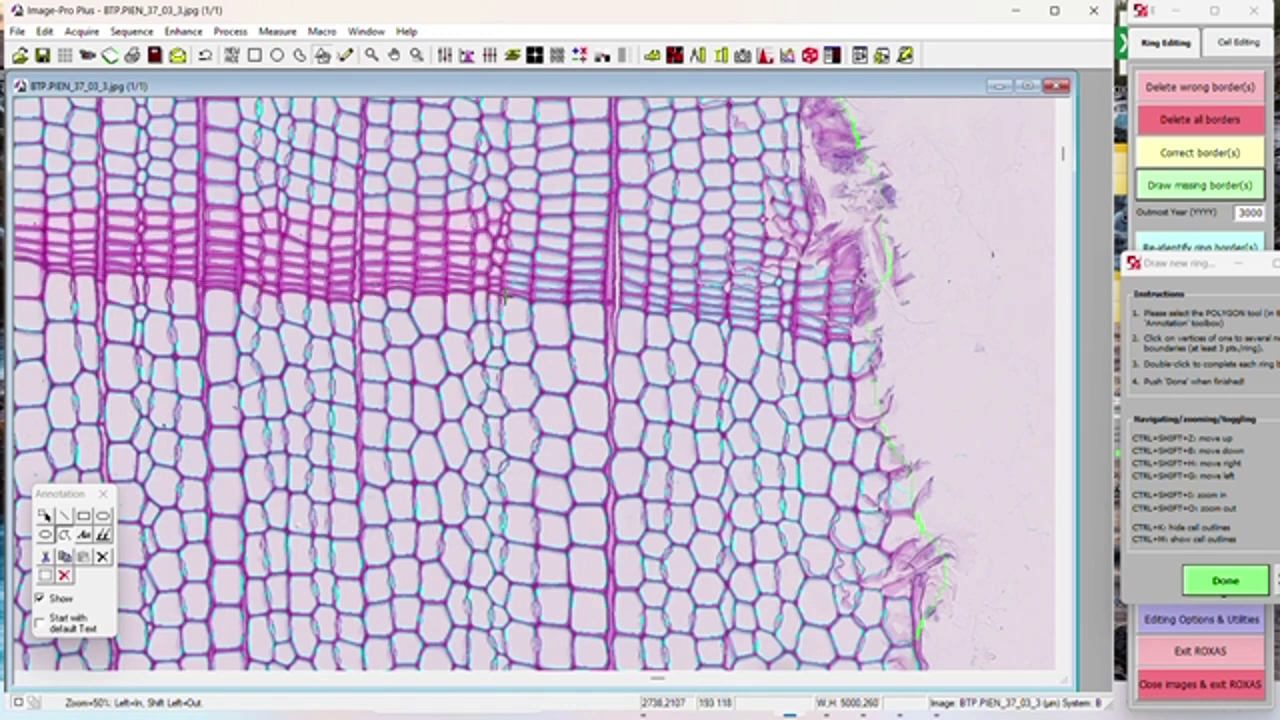
Step: Trace the new border along the latewood's lower edge from the middle of the tissue to its right edge
{"action": "double_click", "coordinate": [600, 309]}
{"action": "left_click", "coordinate": [654, 316]}
{"action": "left_click", "coordinate": [684, 315]}
{"action": "left_click", "coordinate": [720, 324]}
{"action": "left_click", "coordinate": [754, 330]}
{"action": "left_click", "coordinate": [768, 322]}
{"action": "double_click", "coordinate": [838, 341]}
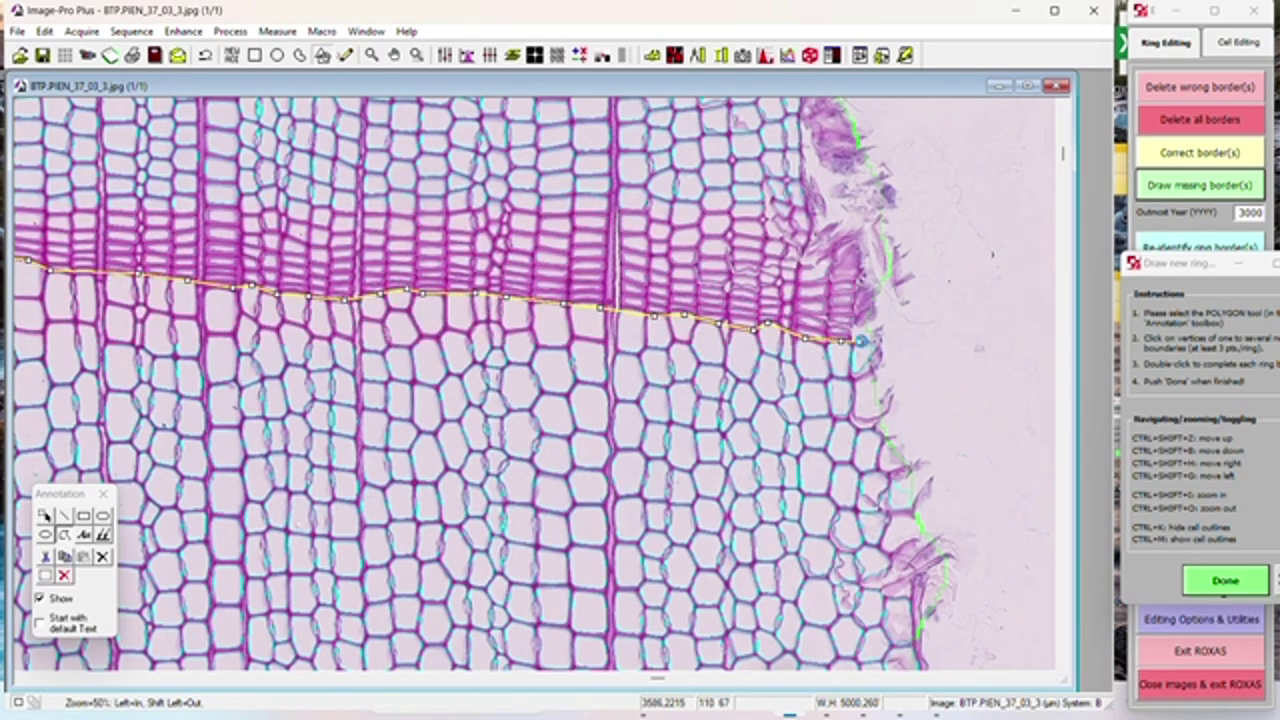
Step: Extend the new border straight from the tissue's right edge past the image's right edge and complete the polyline
{"action": "left_click", "coordinate": [888, 340]}
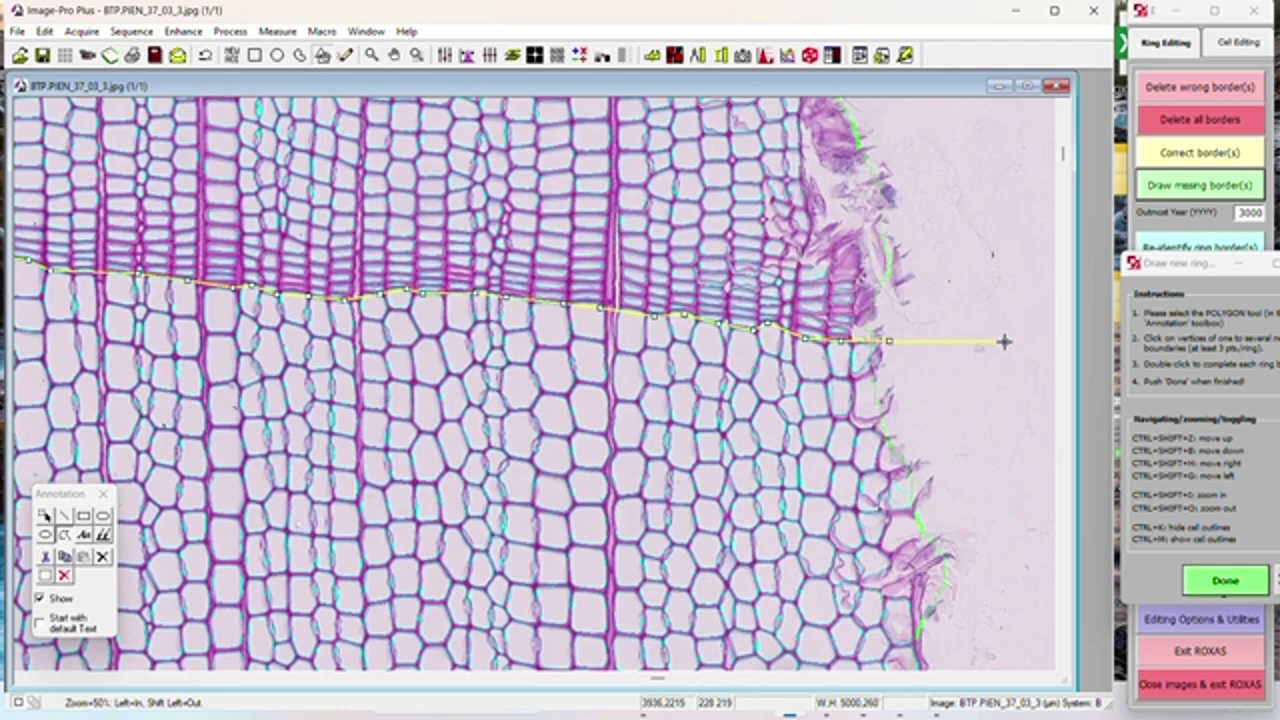
{"action": "key", "text": "ctrl+shift+o"}
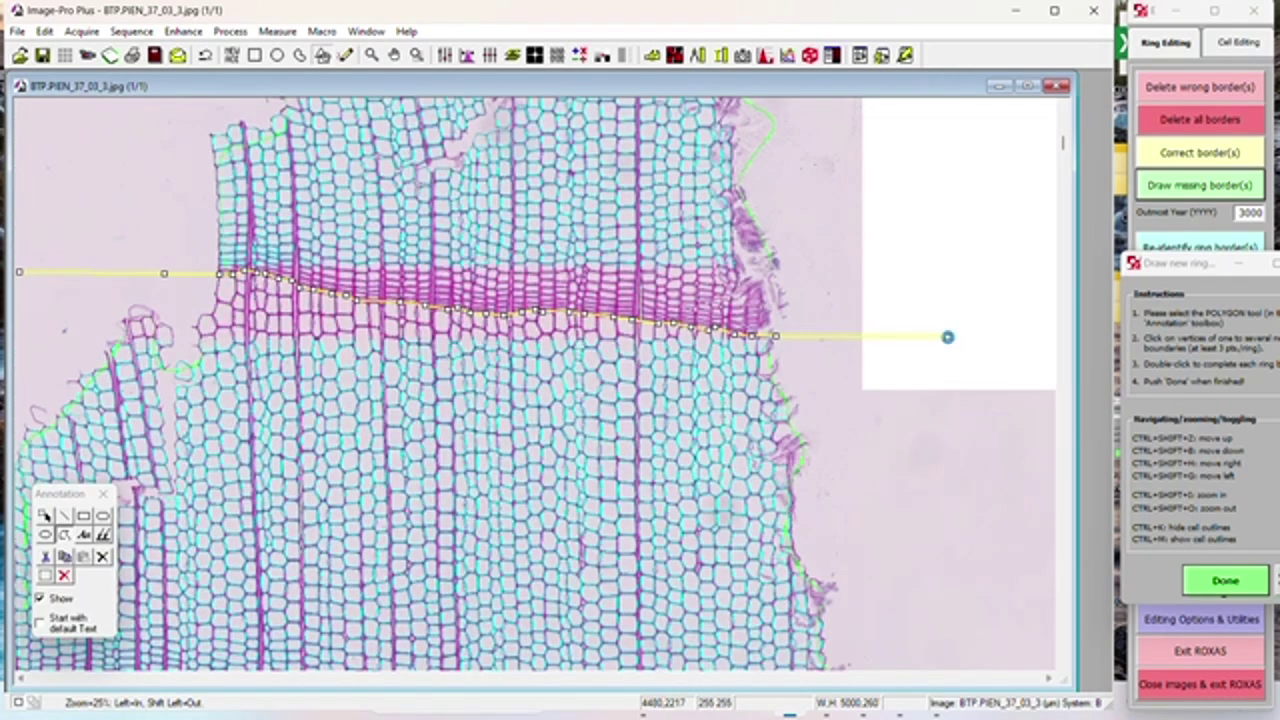
{"action": "left_click", "coordinate": [948, 337]}
{"action": "double_click", "coordinate": [1043, 337]}
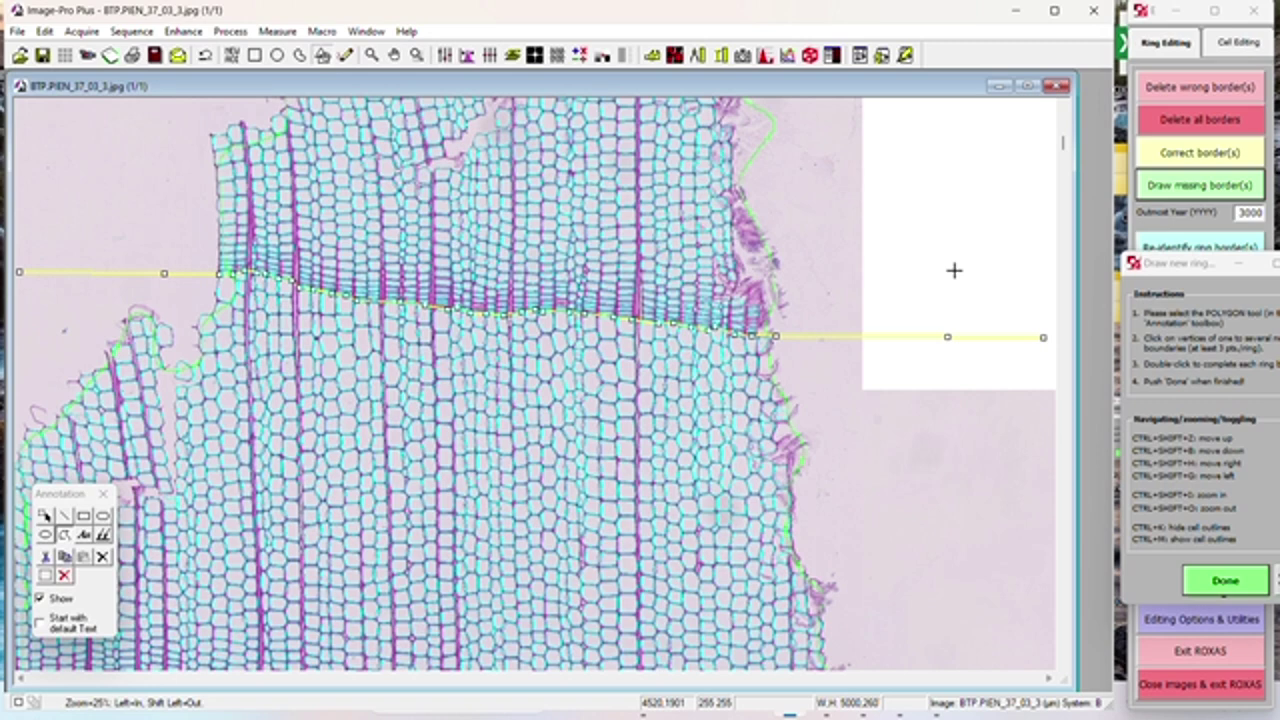
Step: Draw a two-point test line and a three-point test line above the new border, to the right of the tissue
{"action": "left_click", "coordinate": [805, 260]}
{"action": "double_click", "coordinate": [962, 260]}
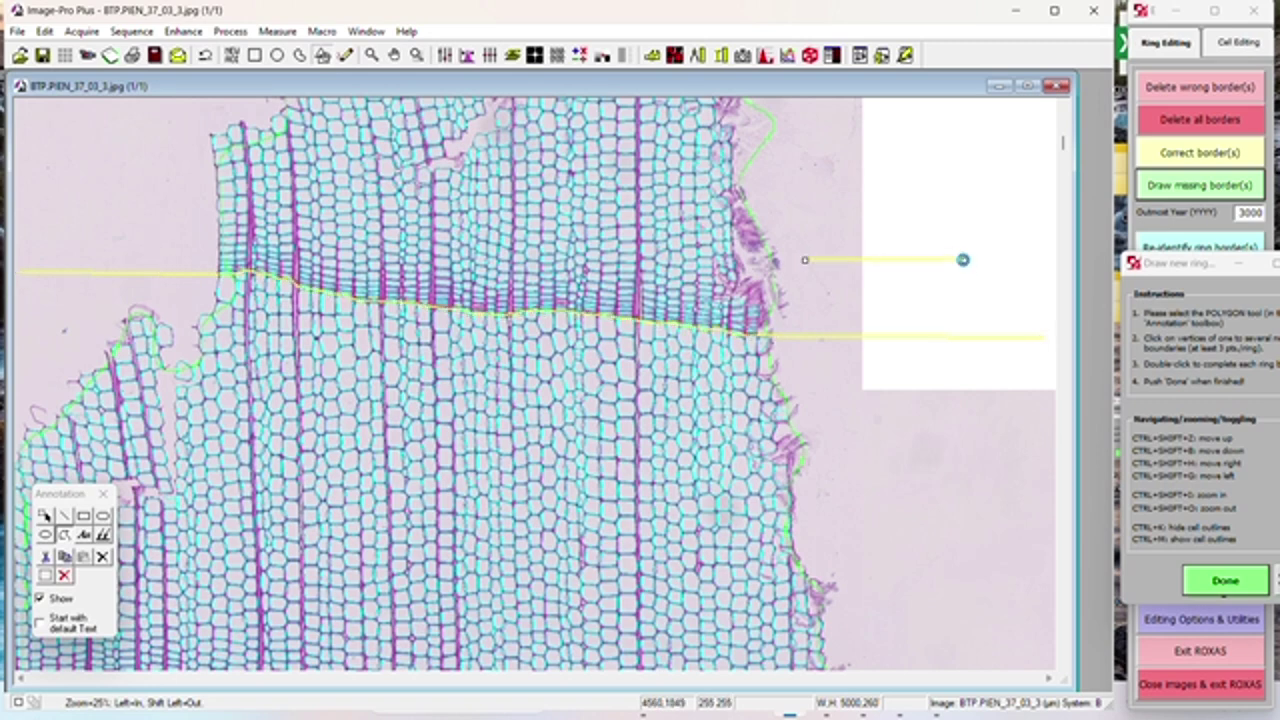
{"action": "left_click", "coordinate": [771, 210]}
{"action": "left_click", "coordinate": [890, 212]}
{"action": "double_click", "coordinate": [985, 213]}
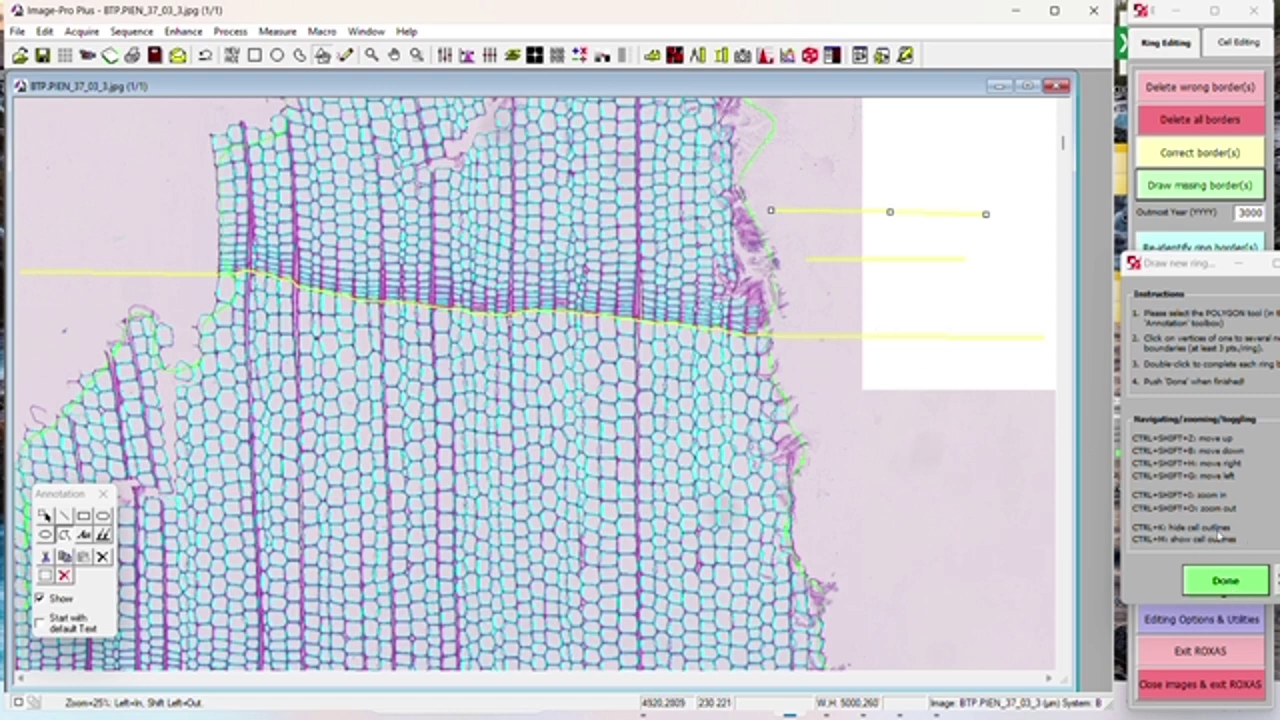
Step: Finish drawing missing borders, accept the removal of the two-point line, and update the outlines with the outer border of 3000 still missing
{"action": "left_click", "coordinate": [1234, 590]}
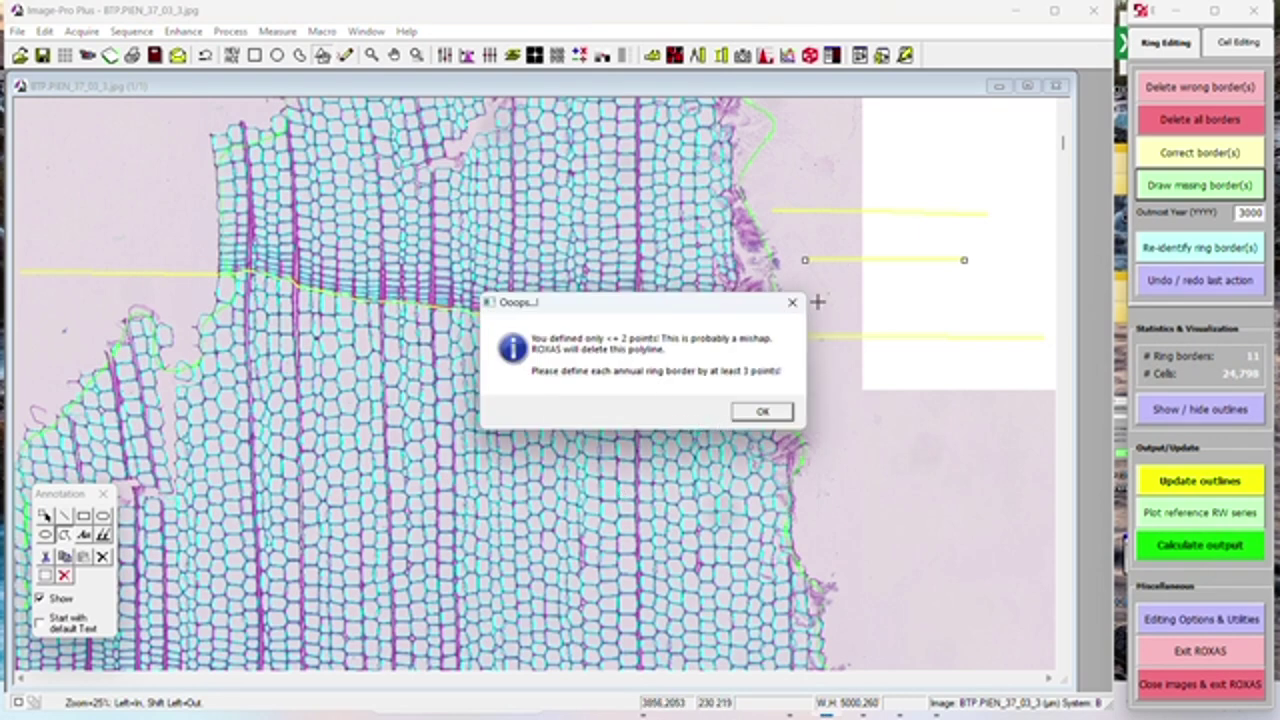
{"action": "left_click", "coordinate": [766, 414]}
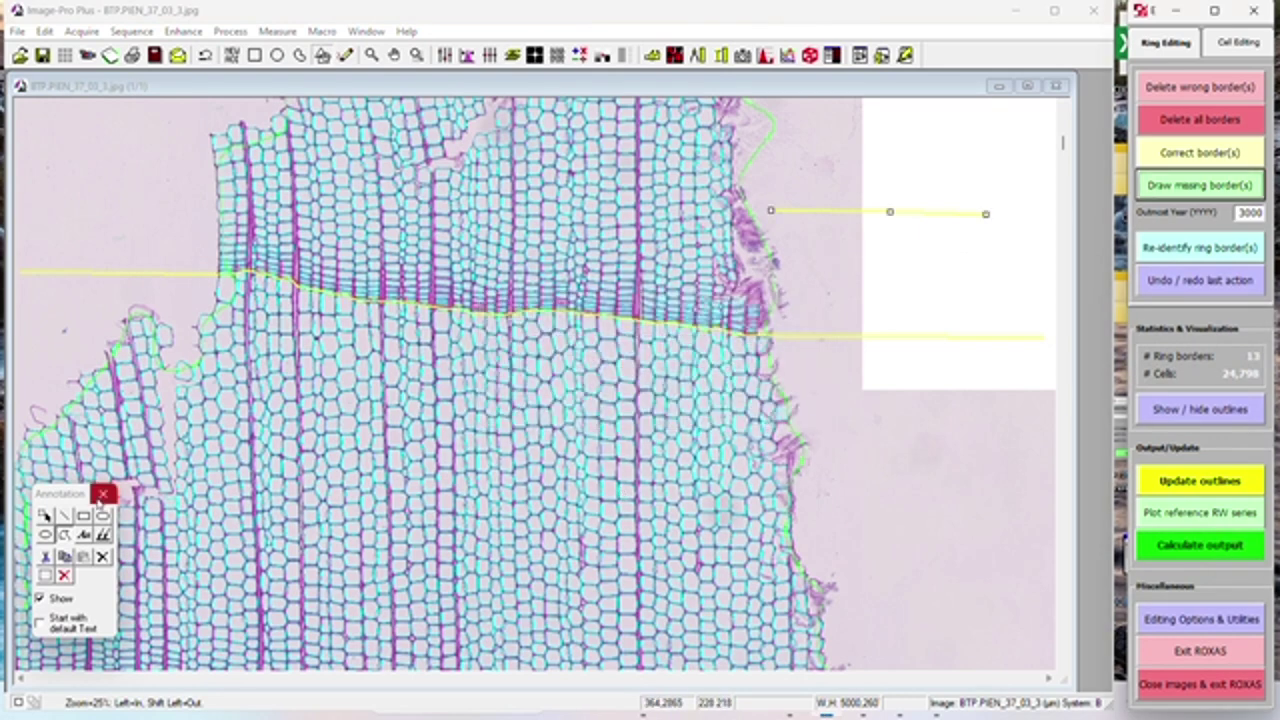
{"action": "left_click", "coordinate": [1167, 482]}
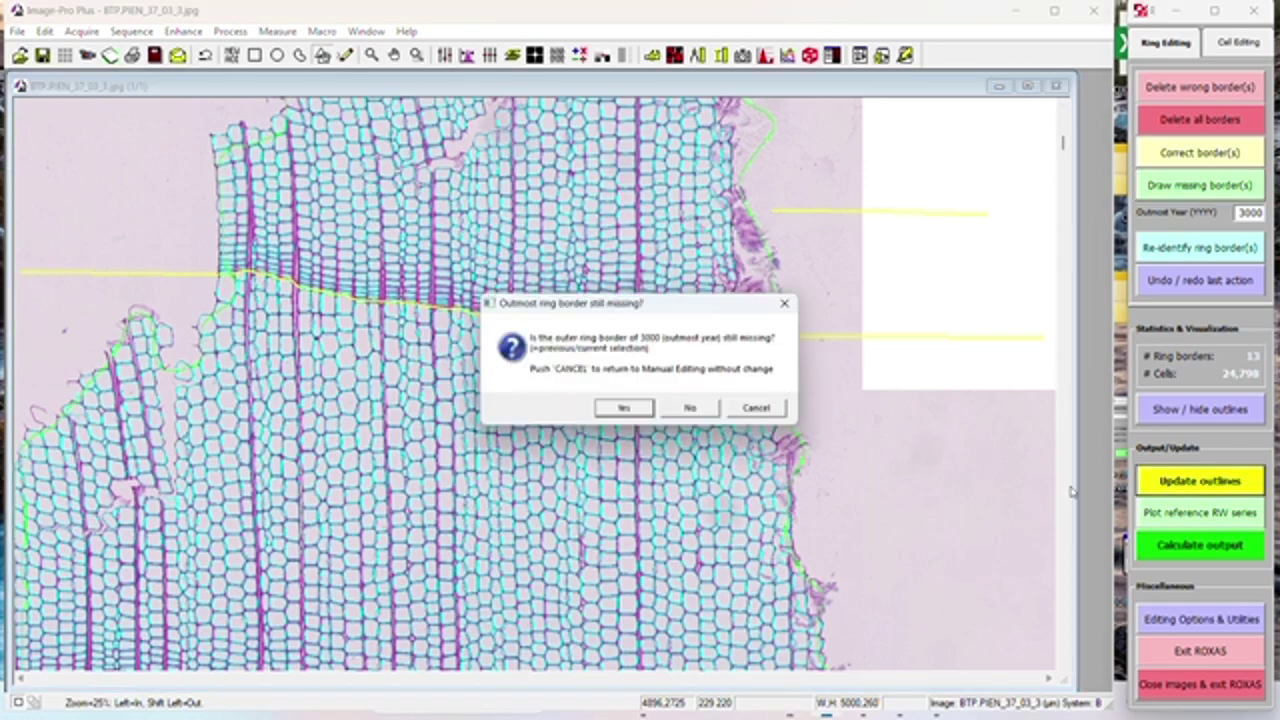
{"action": "left_click", "coordinate": [635, 417]}
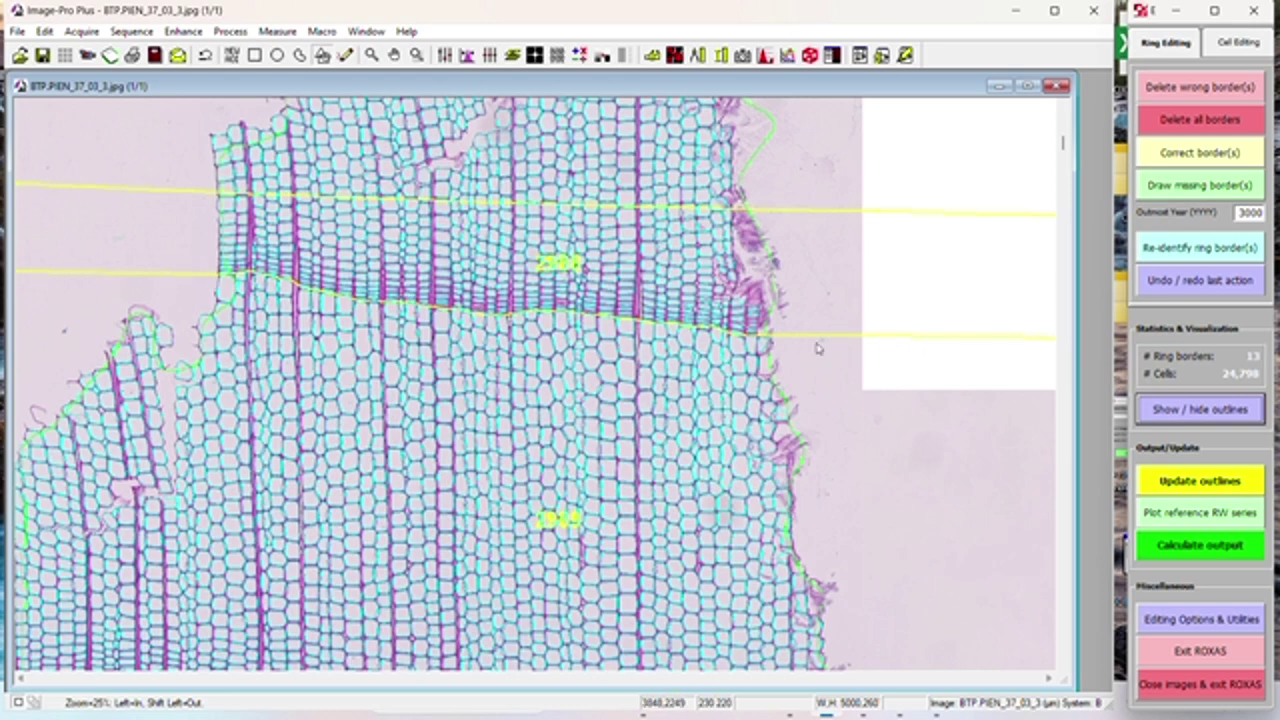
Step: Delete the test border above the latewood and update the outlines, answering that the outer border of 3000 is still missing
{"action": "left_click", "coordinate": [1200, 87]}
{"action": "left_click", "coordinate": [729, 210]}
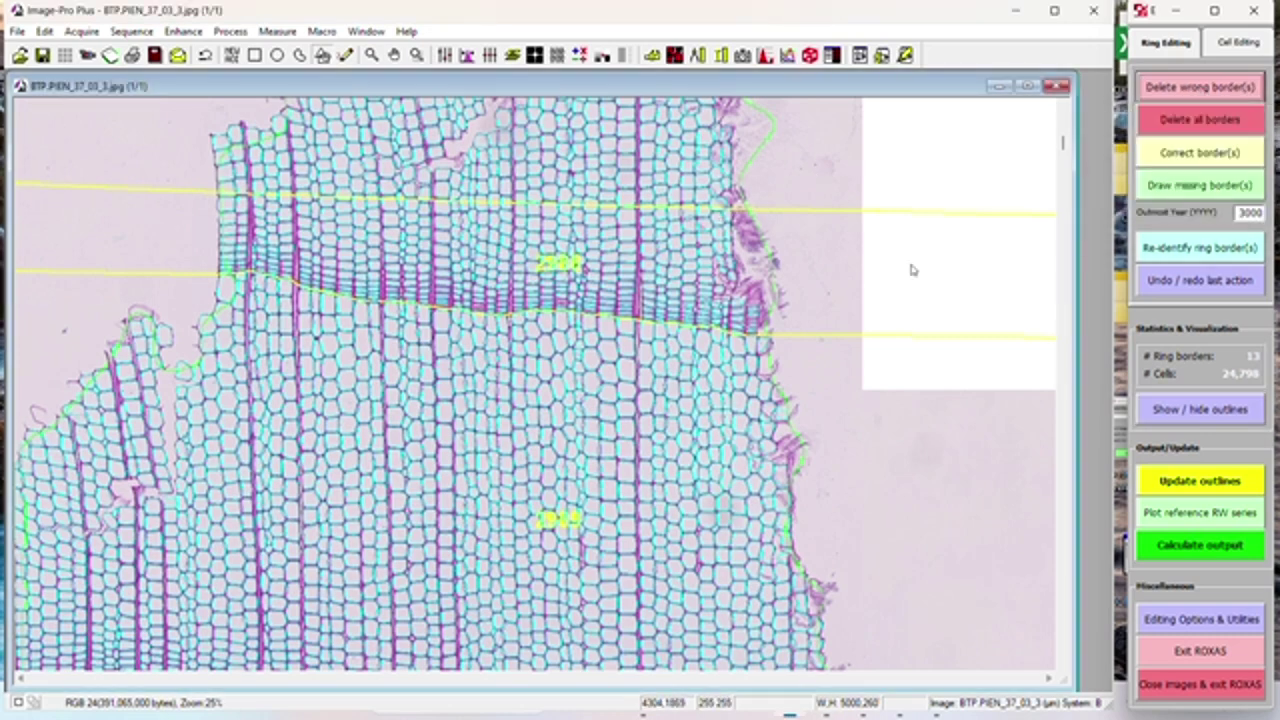
{"action": "left_click", "coordinate": [793, 211]}
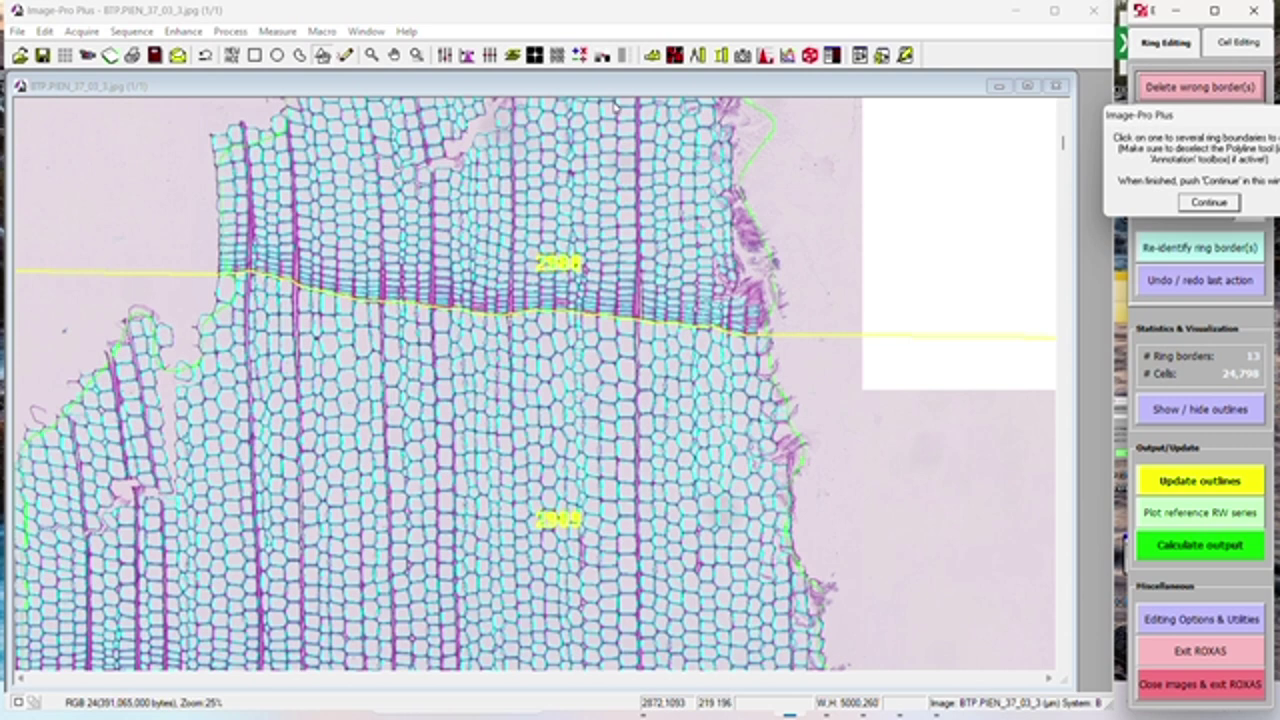
{"action": "left_click", "coordinate": [1206, 203]}
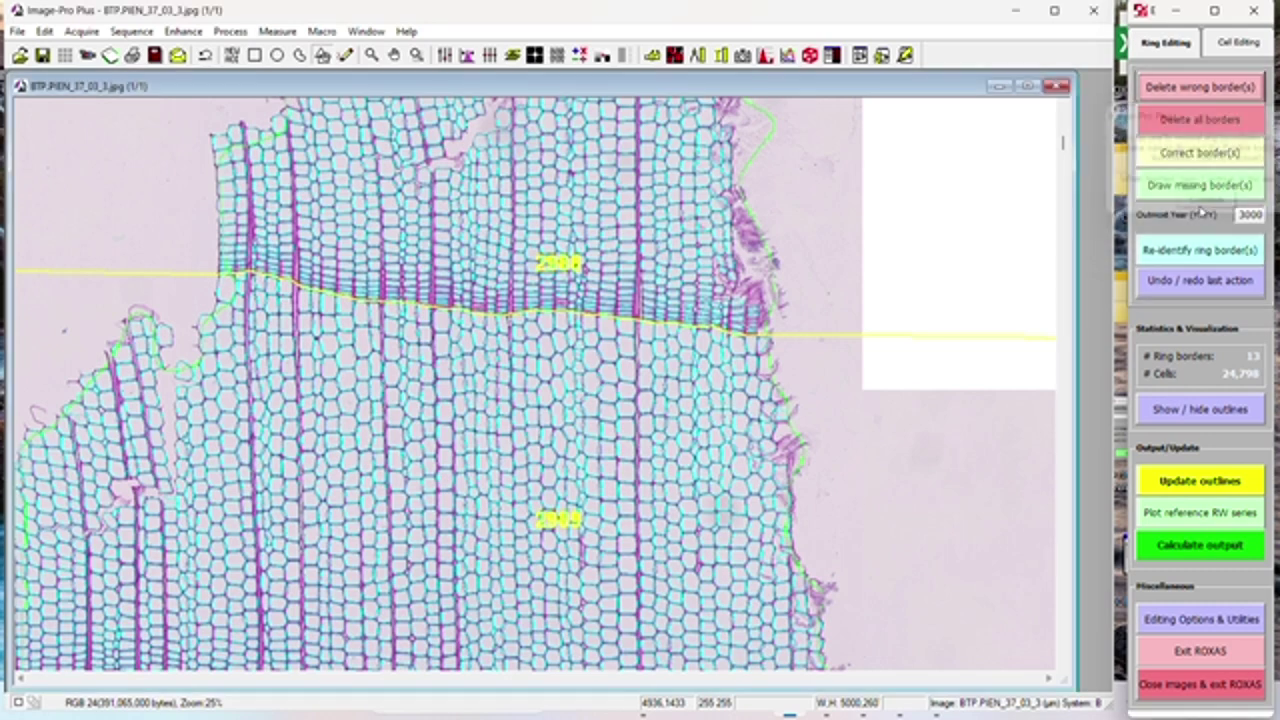
{"action": "left_click", "coordinate": [1222, 479]}
{"action": "left_click", "coordinate": [626, 412]}
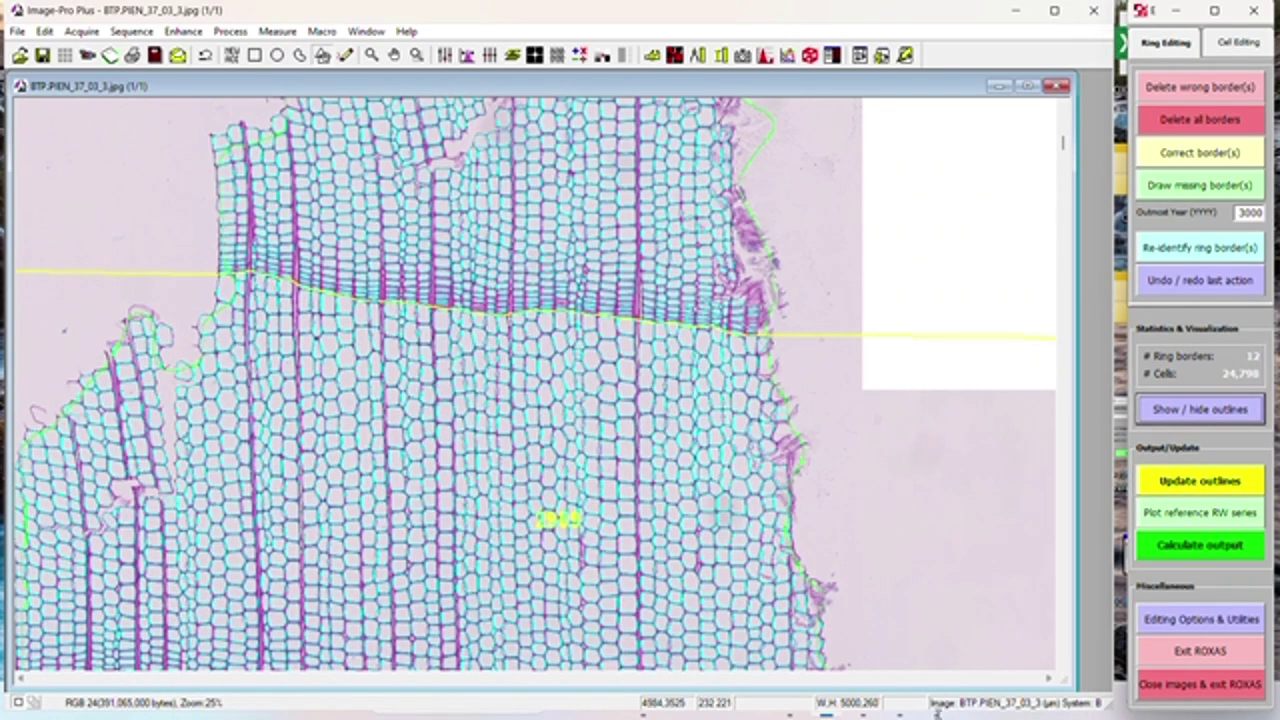
Step: Switch to ROXAS task list.txt in Notepad and read the entry about outermost/innermost partial ring years
{"action": "mouse_move", "coordinate": [937, 677]}
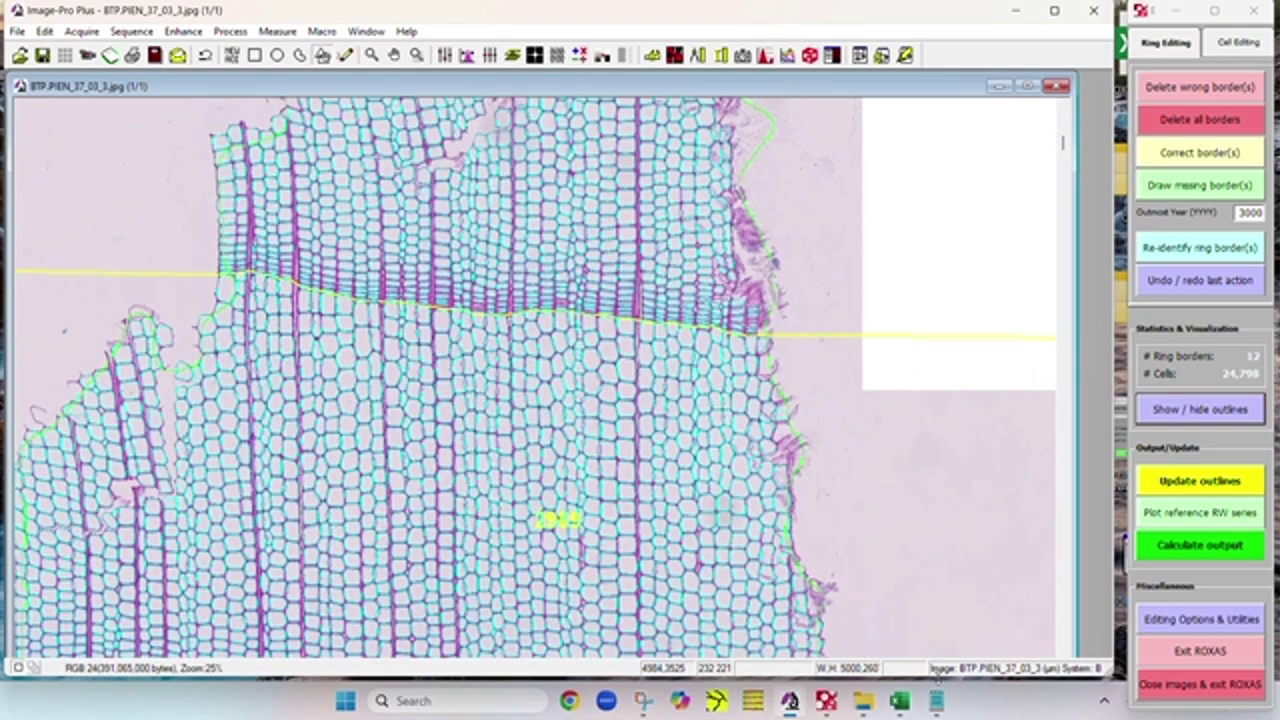
{"action": "left_click", "coordinate": [937, 700]}
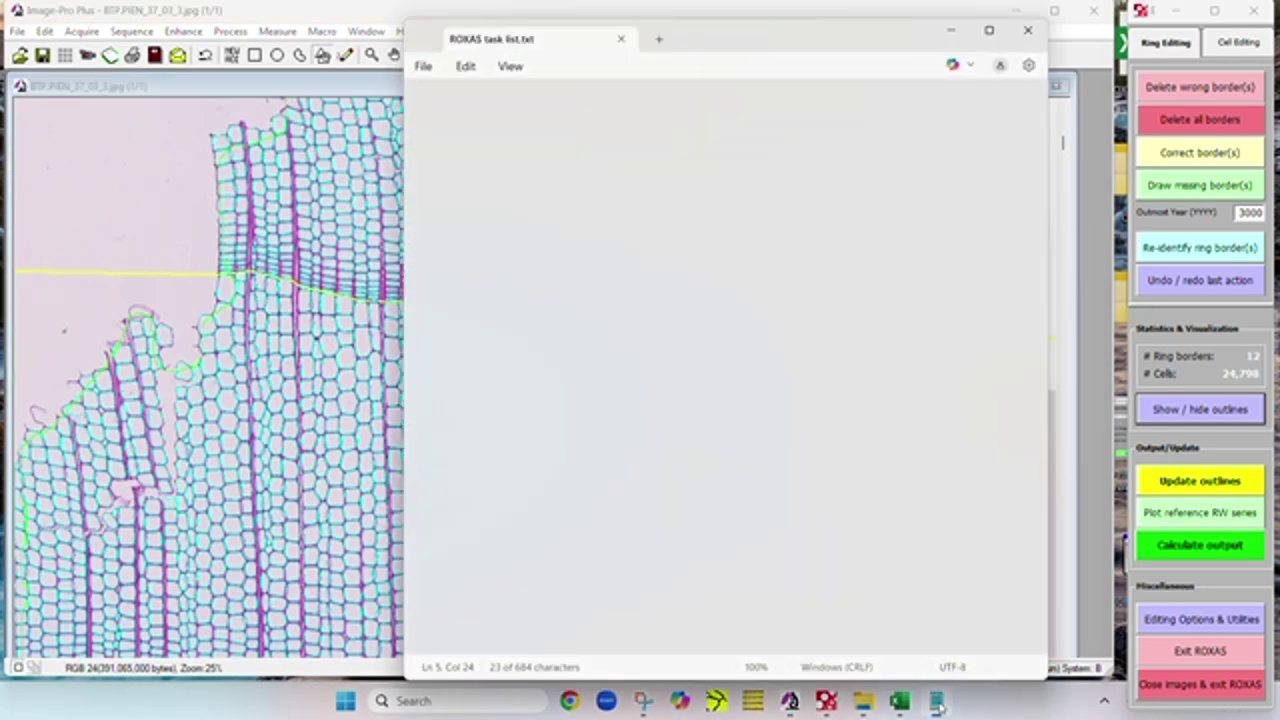
{"action": "double_click", "coordinate": [534, 165]}
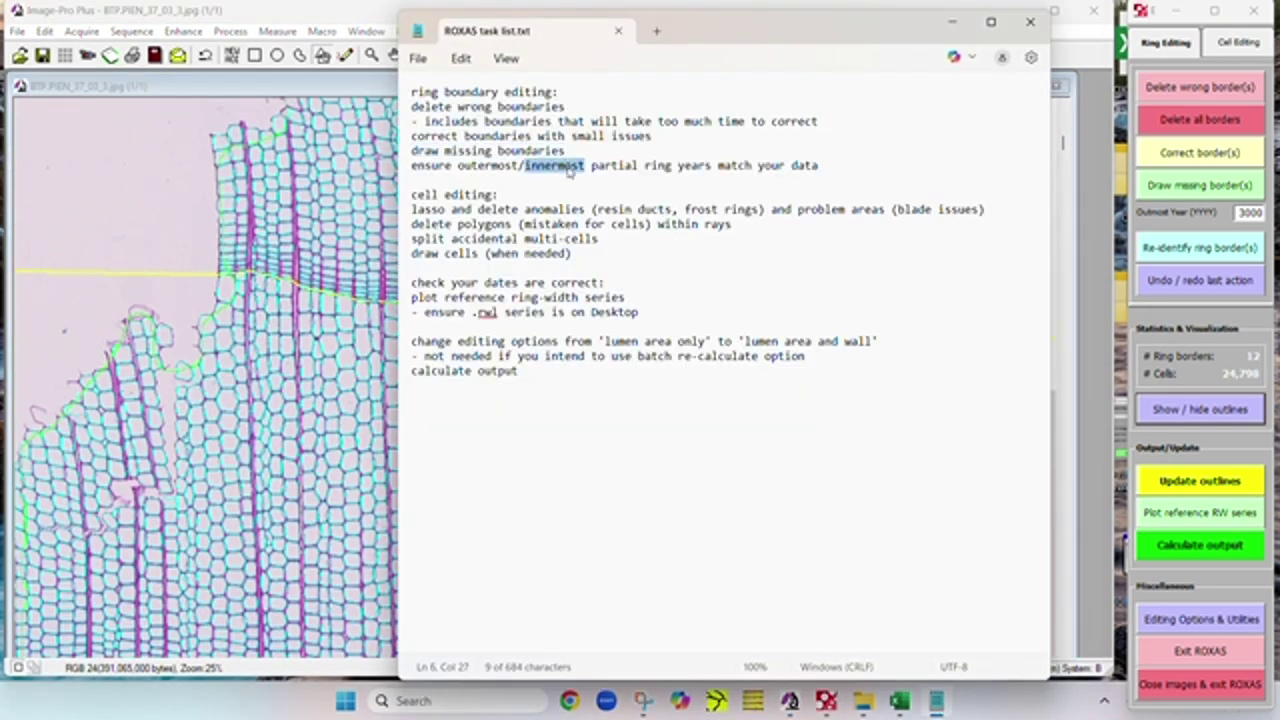
{"action": "left_click_drag", "start_coordinate": [846, 163], "coordinate": [406, 168]}
Step: Add the line "input outermost partial ring year" below "draw missing boundaries" in the task list
{"action": "left_click", "coordinate": [572, 153]}
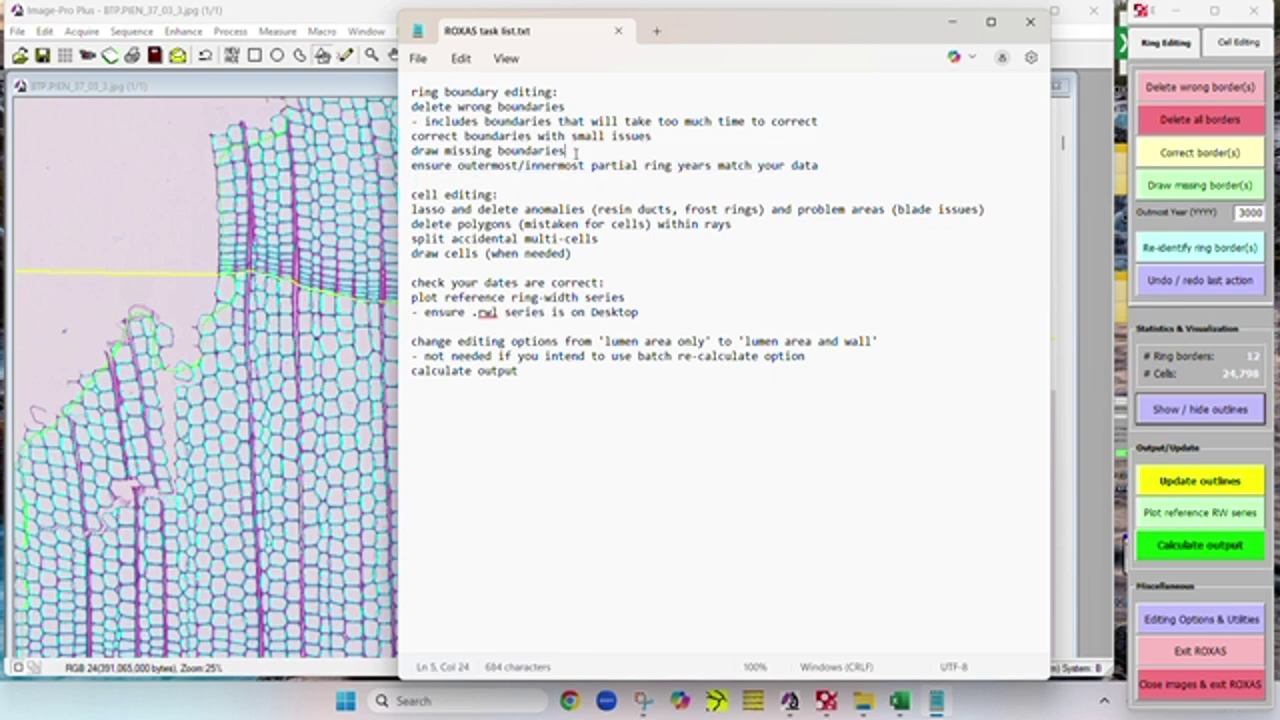
{"action": "key", "text": "Return"}
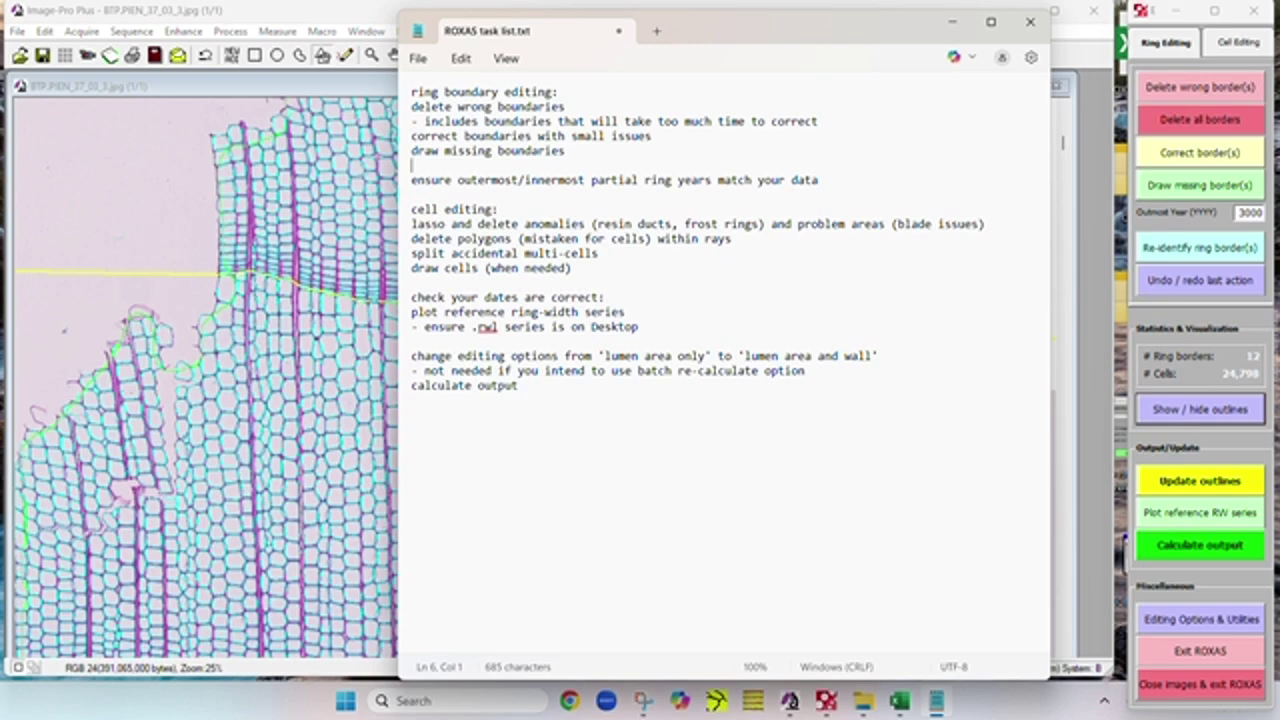
{"action": "type", "text": "outermos"}
{"action": "key", "text": "BackSpace"}
{"action": "key", "text": "BackSpace"}
{"action": "key", "text": "BackSpace"}
{"action": "key", "text": "BackSpace"}
{"action": "key", "text": "BackSpace"}
{"action": "key", "text": "BackSpace"}
{"action": "type", "text": "input outermost p"}
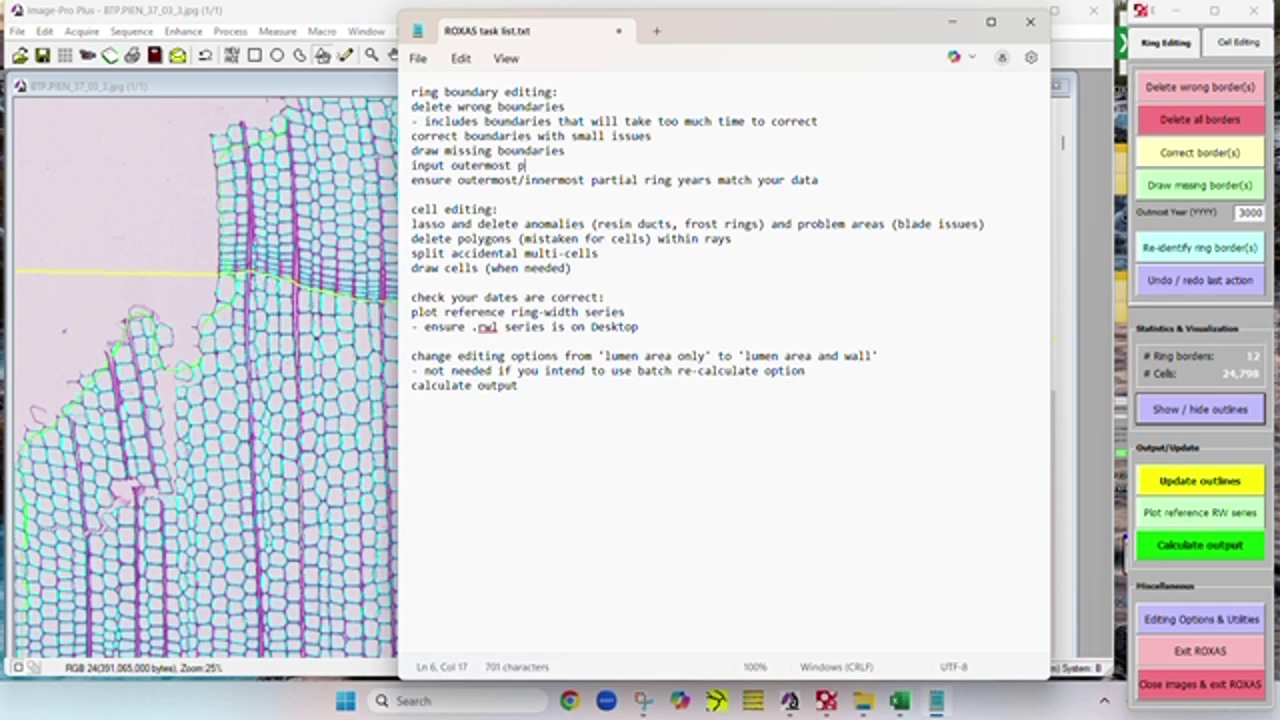
{"action": "type", "text": "artial ring year"}
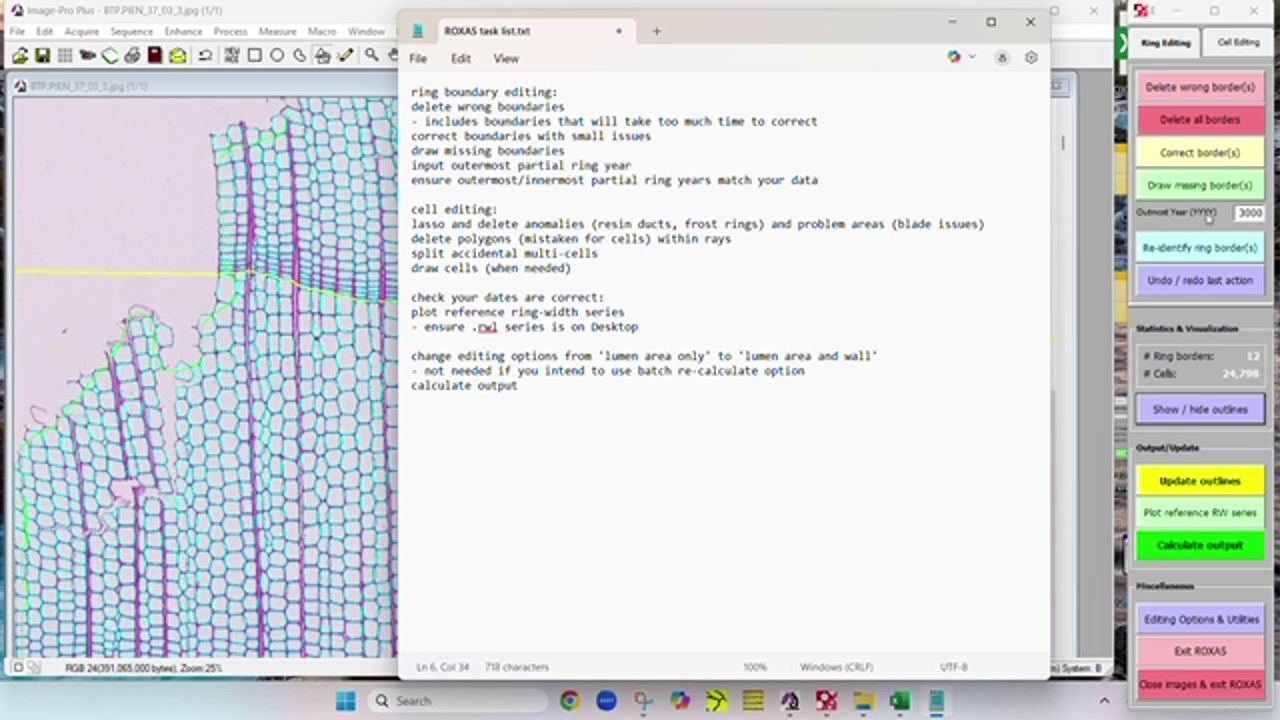
Step: Turn the "ensure outermost/innermost partial ring years match your data" line into a sub-item with a leading dash, and minimize the task list
{"action": "left_click", "coordinate": [408, 182]}
{"action": "type", "text": "-"}
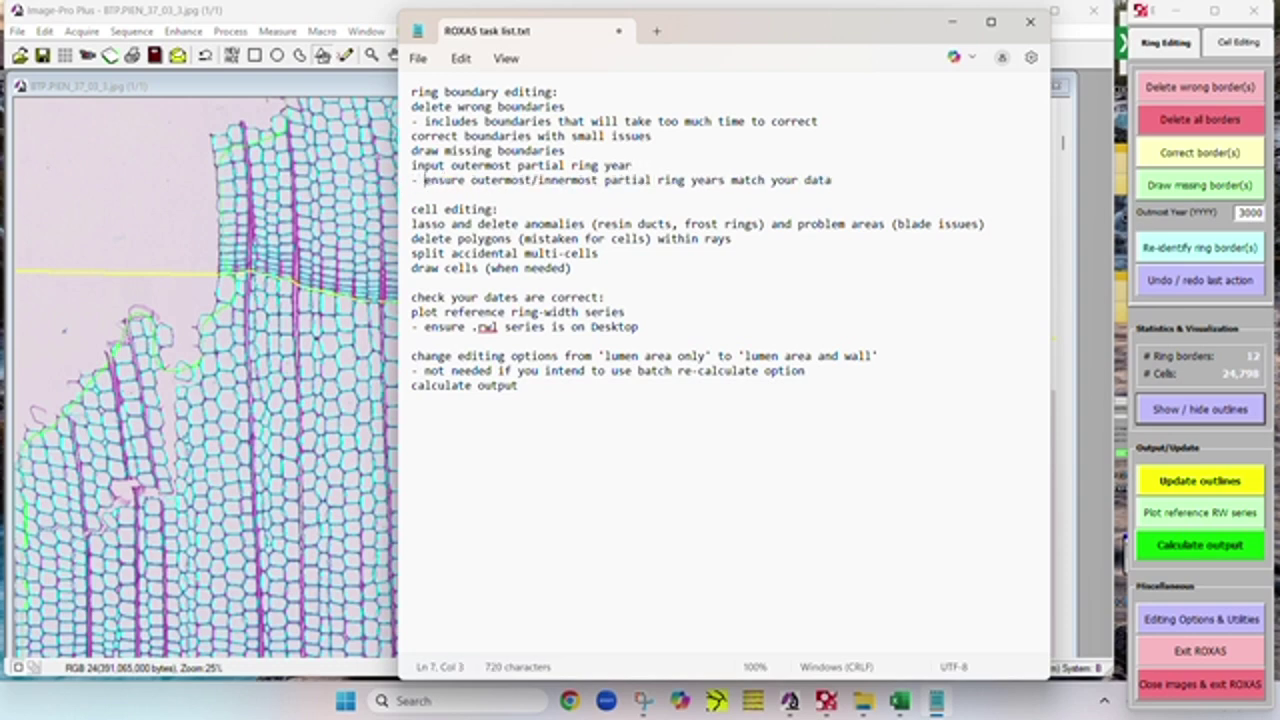
{"action": "left_click", "coordinate": [946, 24]}
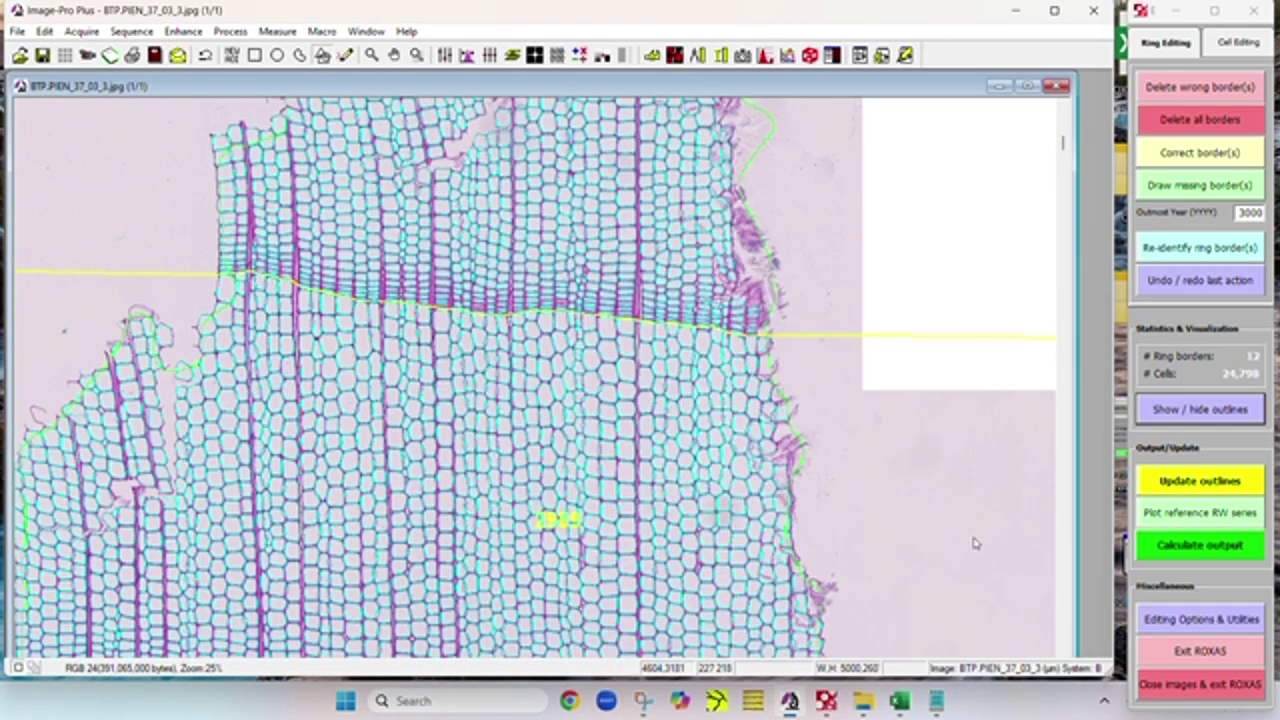
Step: Switch to the BTP.PIEN_27-56_dates.xlsx workbook in Excel and look up the partial and full ring years for image 37_3_3
{"action": "left_click", "coordinate": [902, 703]}
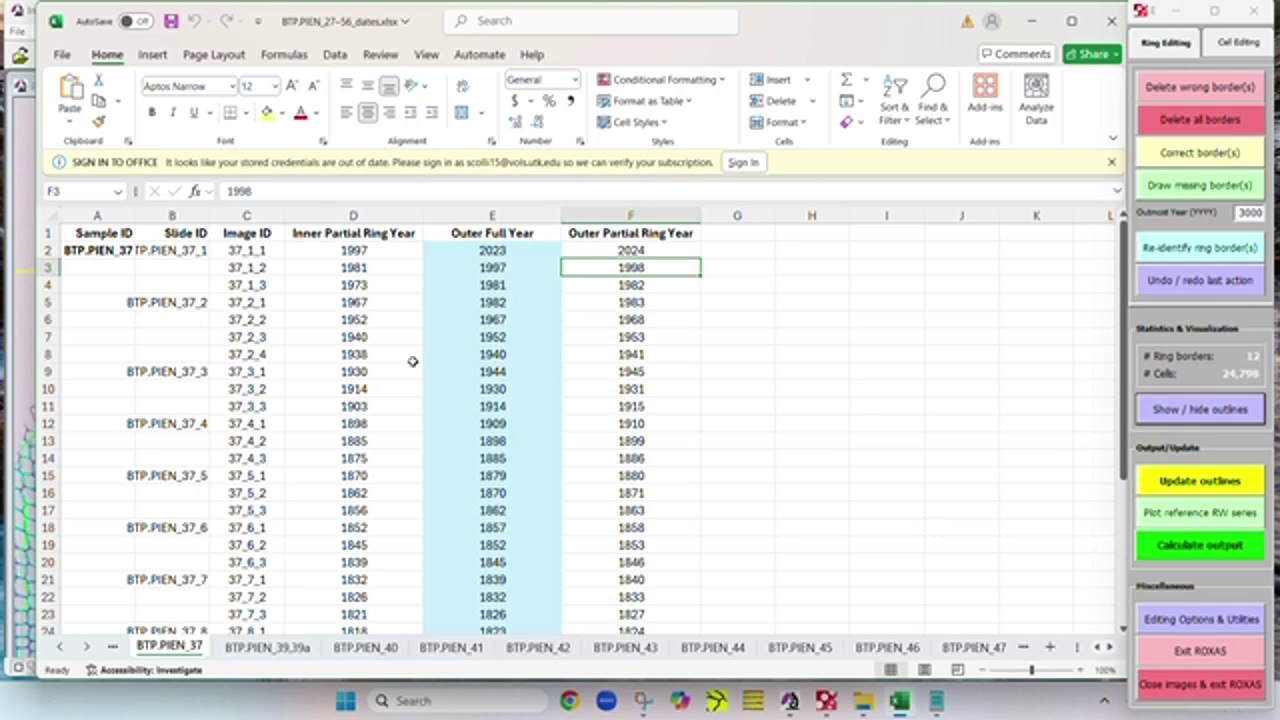
{"action": "mouse_move", "coordinate": [812, 20]}
{"action": "left_mouse_down"}
{"action": "mouse_move", "coordinate": [817, 93]}
{"action": "mouse_move", "coordinate": [804, 18]}
{"action": "left_mouse_up"}
{"action": "left_click", "coordinate": [234, 408]}
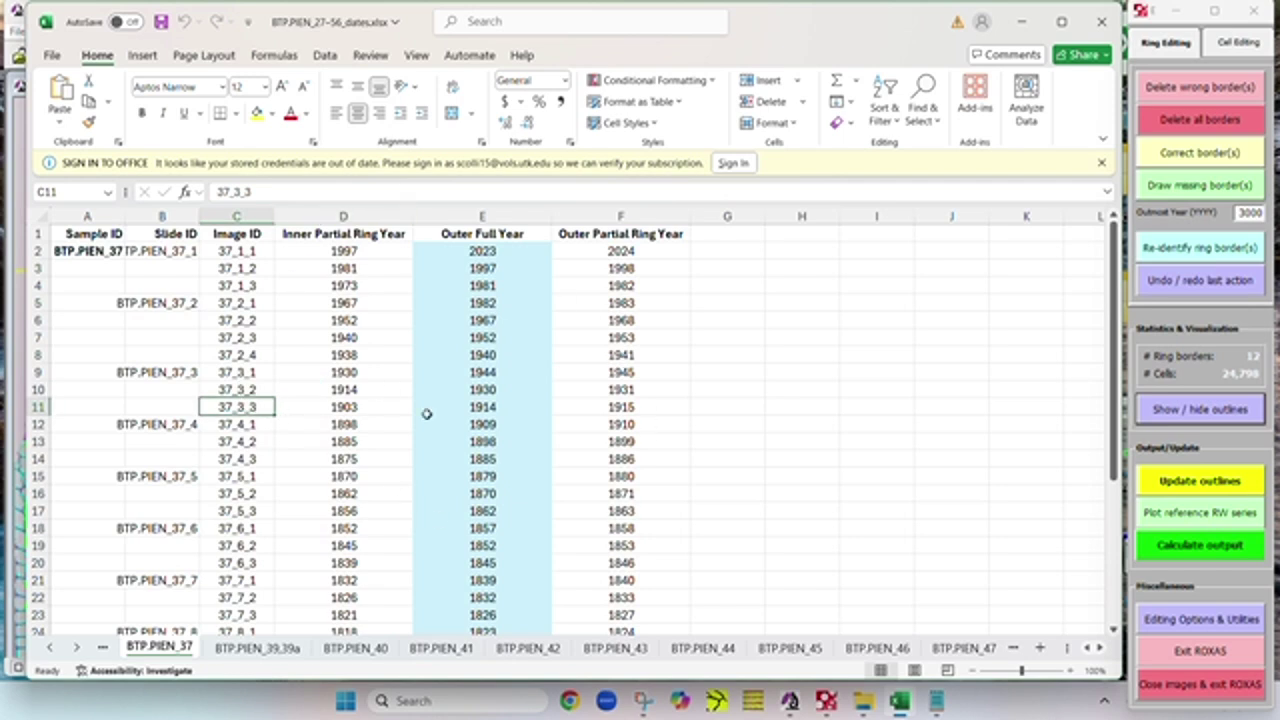
{"action": "left_click", "coordinate": [622, 407]}
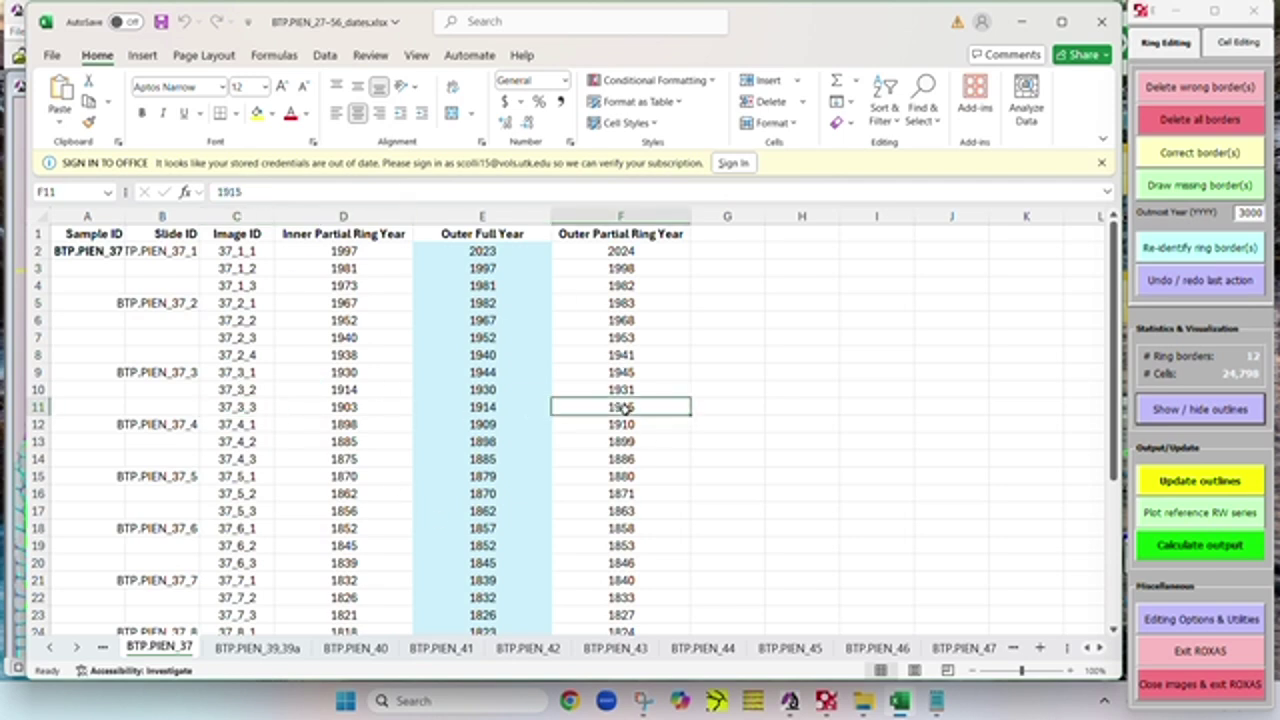
{"action": "left_click", "coordinate": [370, 409]}
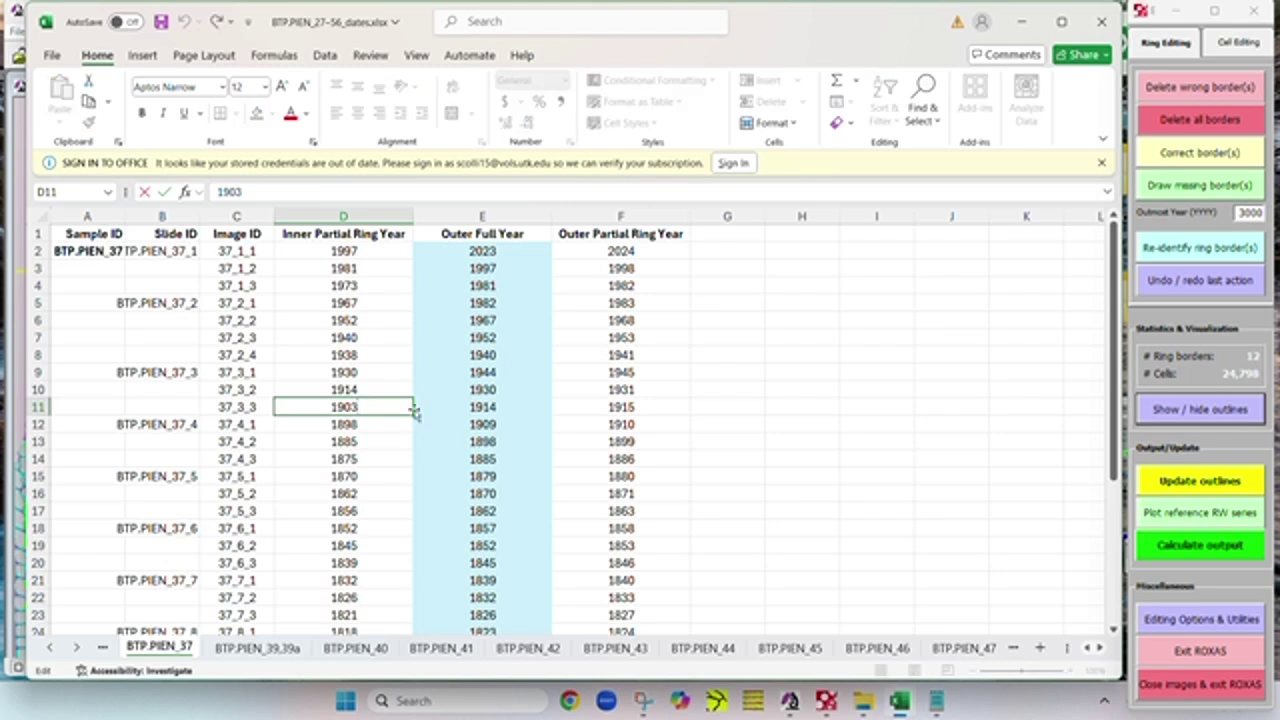
{"action": "left_click", "coordinate": [490, 406]}
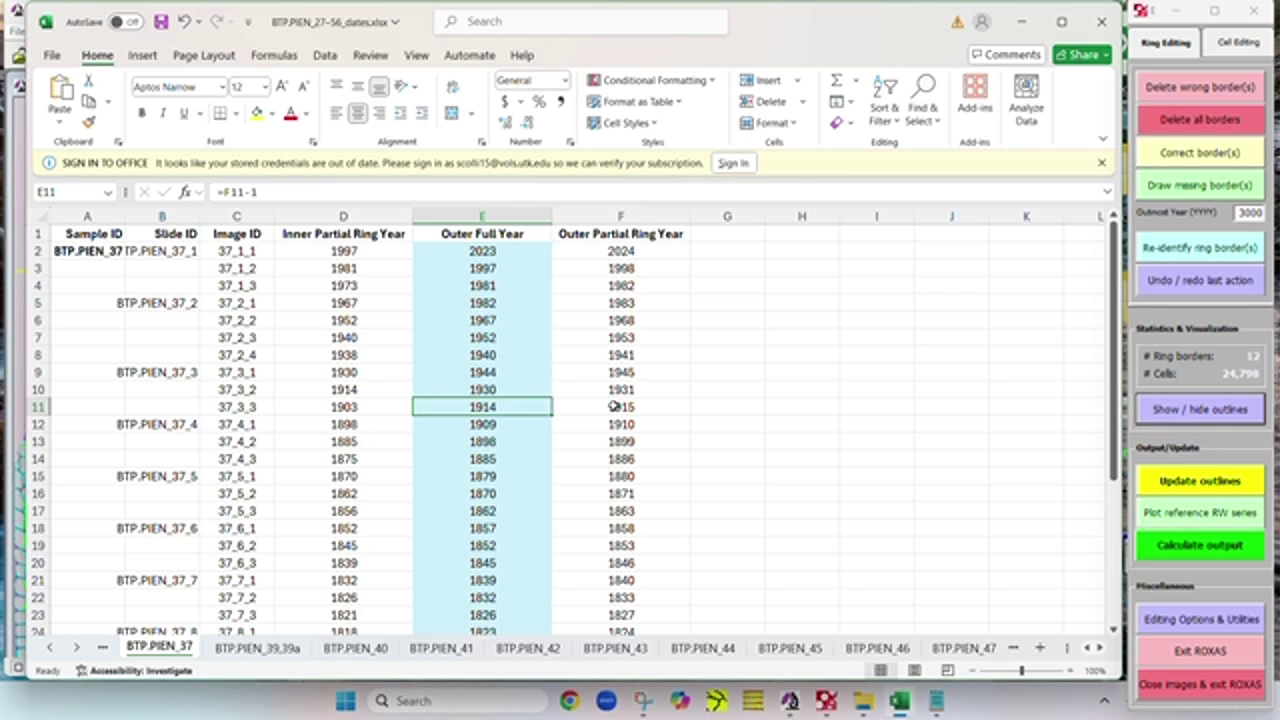
Step: Review the Outer Partial Ring Year column and recheck the outer and inner partial ring years of image 37_3_3
{"action": "left_click", "coordinate": [618, 216]}
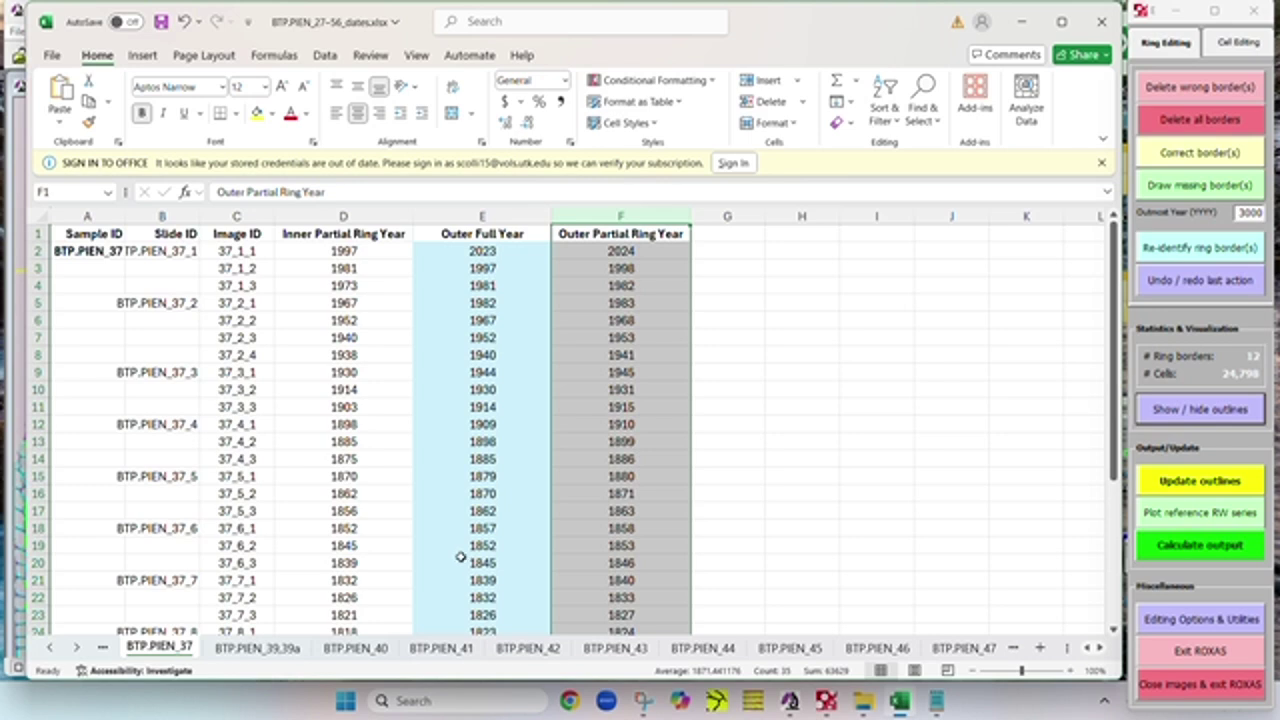
{"action": "left_click", "coordinate": [263, 407]}
{"action": "left_click", "coordinate": [634, 407]}
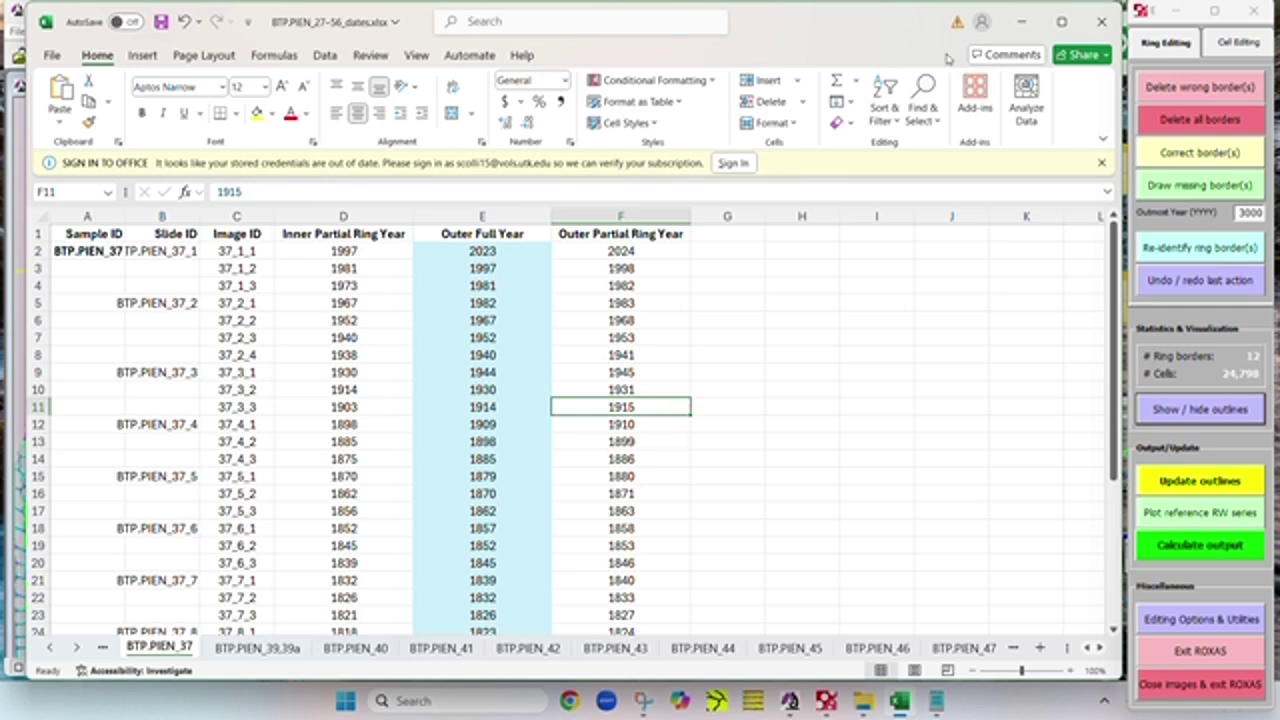
{"action": "left_click", "coordinate": [372, 408]}
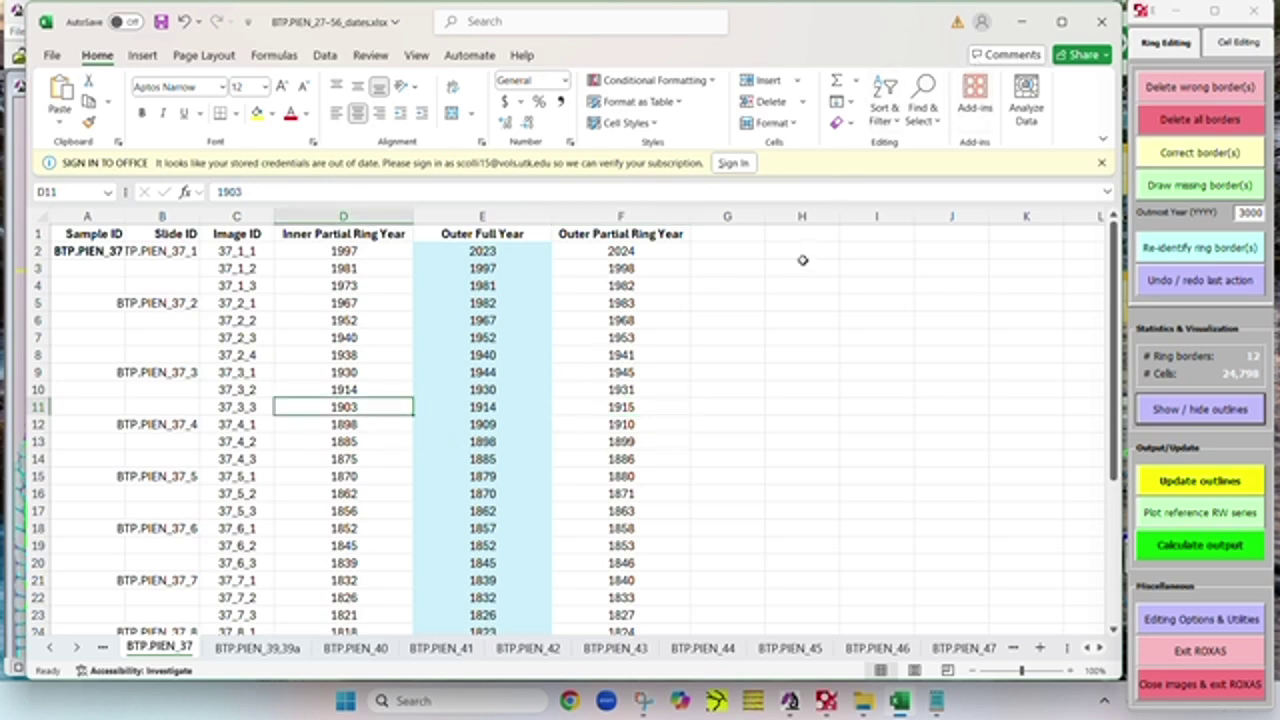
Step: Return to ROXAS, set the outmost year to 1915, and update the outlines with that outer ring border still missing
{"action": "left_click", "coordinate": [1021, 21]}
{"action": "type", "text": "5"}
{"action": "left_click", "coordinate": [1221, 488]}
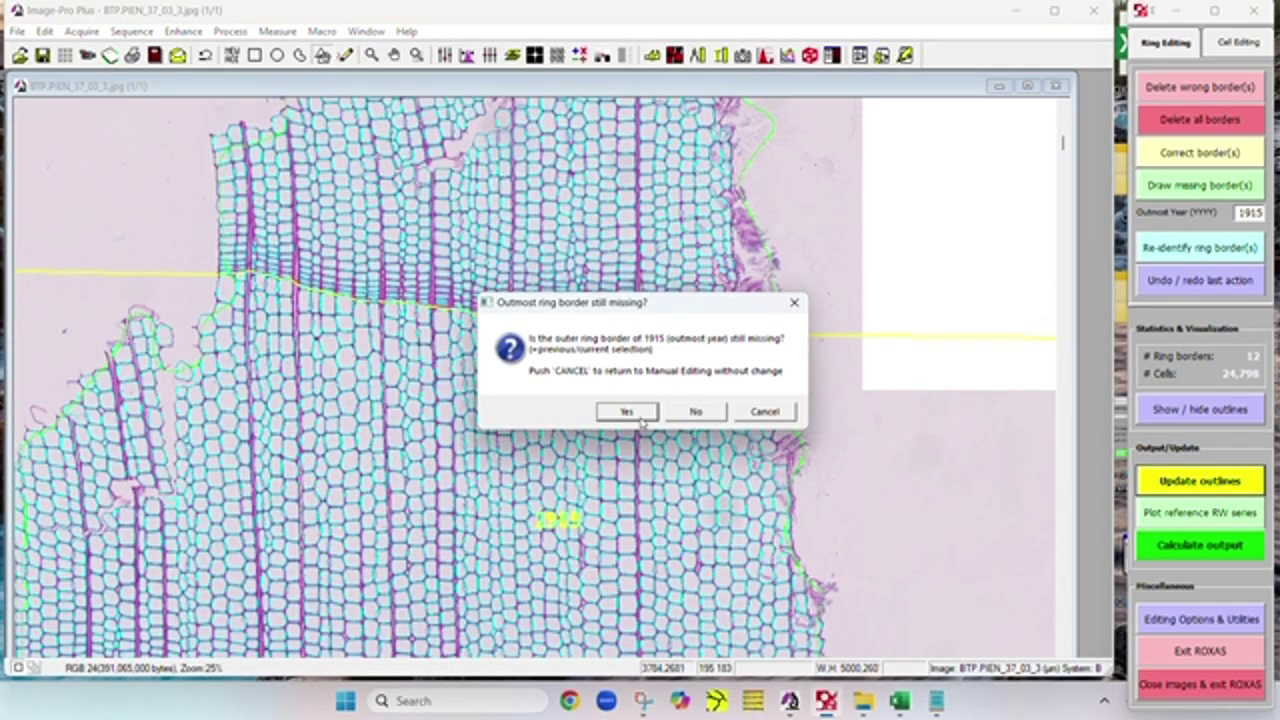
{"action": "left_click", "coordinate": [640, 414]}
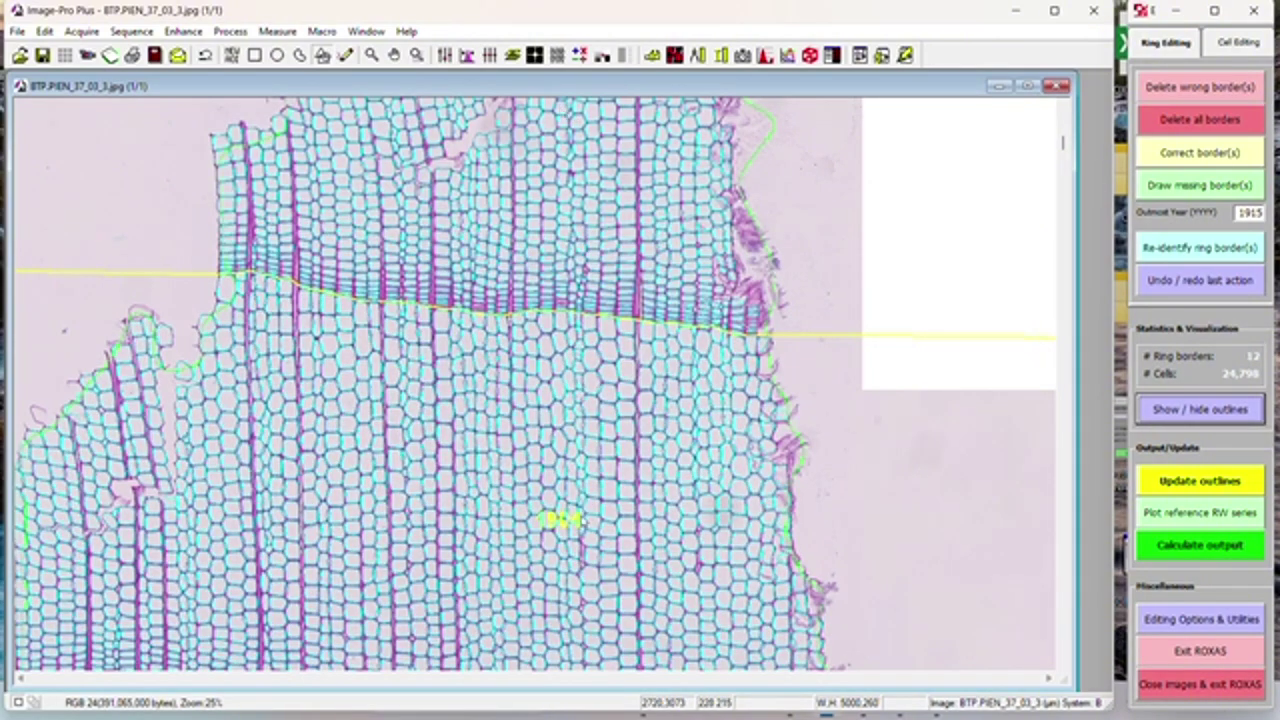
Step: Check the ring year labels around the new border and up to the image's upper end
{"action": "left_click", "coordinate": [590, 518]}
{"action": "left_click", "coordinate": [527, 257], "text": "shift"}
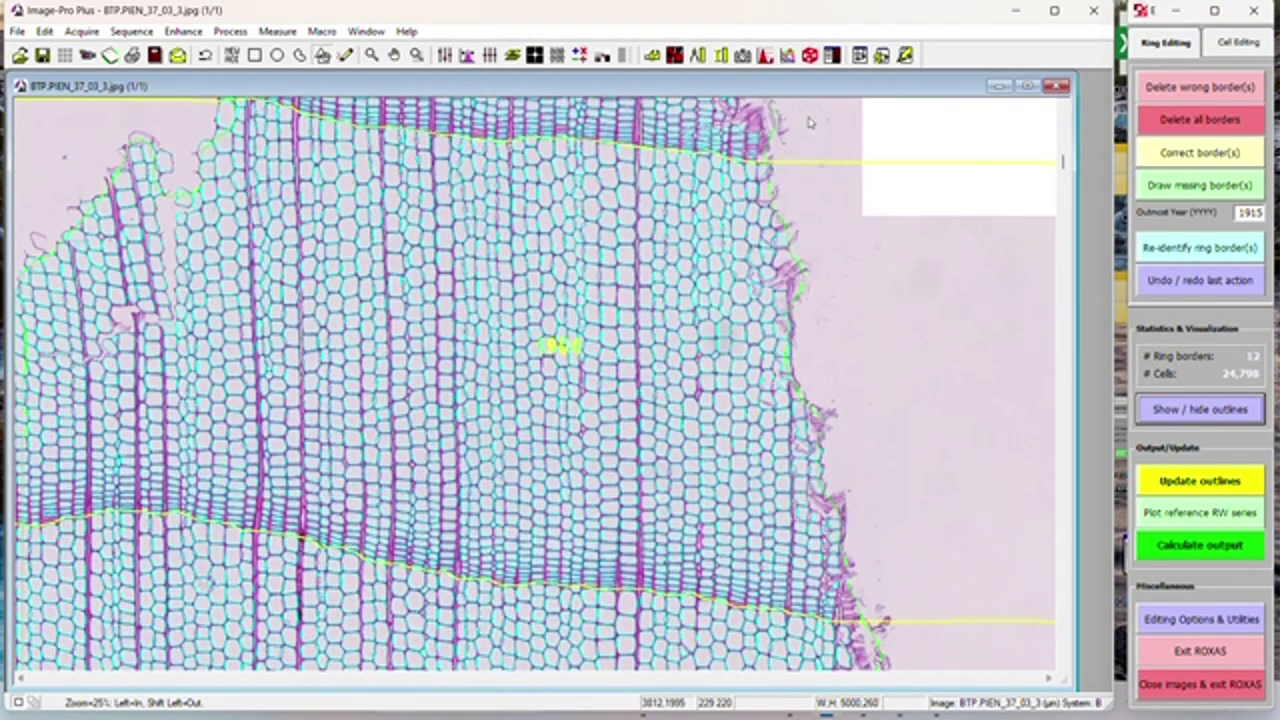
{"action": "left_click_drag", "start_coordinate": [1066, 163], "coordinate": [1064, 114]}
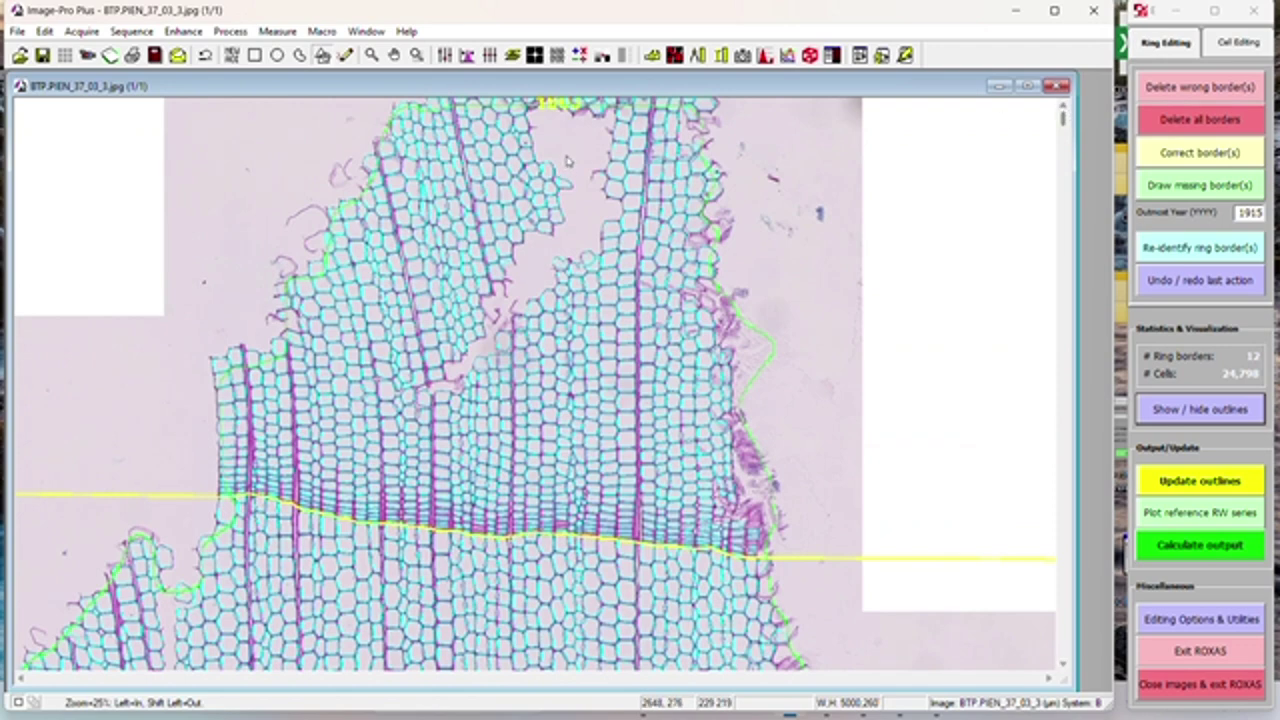
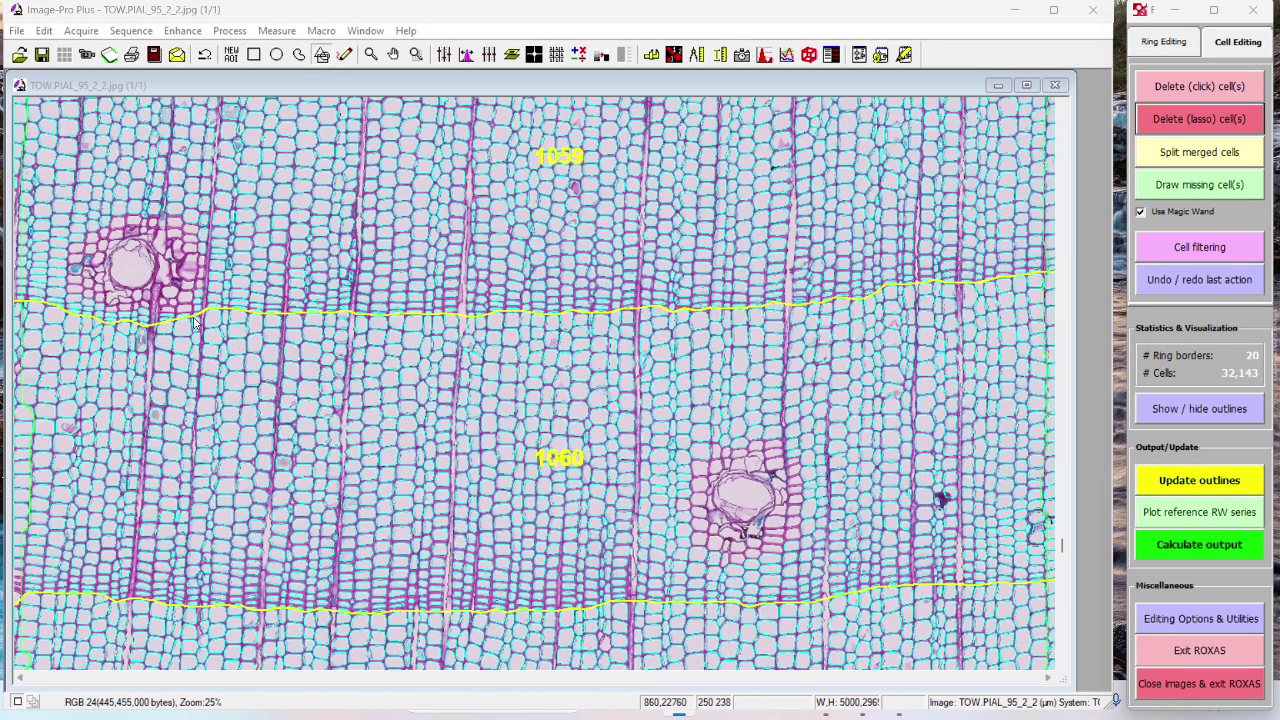
Step: Examine the ring borders and resin ducts around rings 1058 to 1060 in TOW.PIAL_95_2_2.jpg, including the duct on the lower border of ring 1058
{"action": "left_click_drag", "start_coordinate": [1062, 548], "coordinate": [1062, 515]}
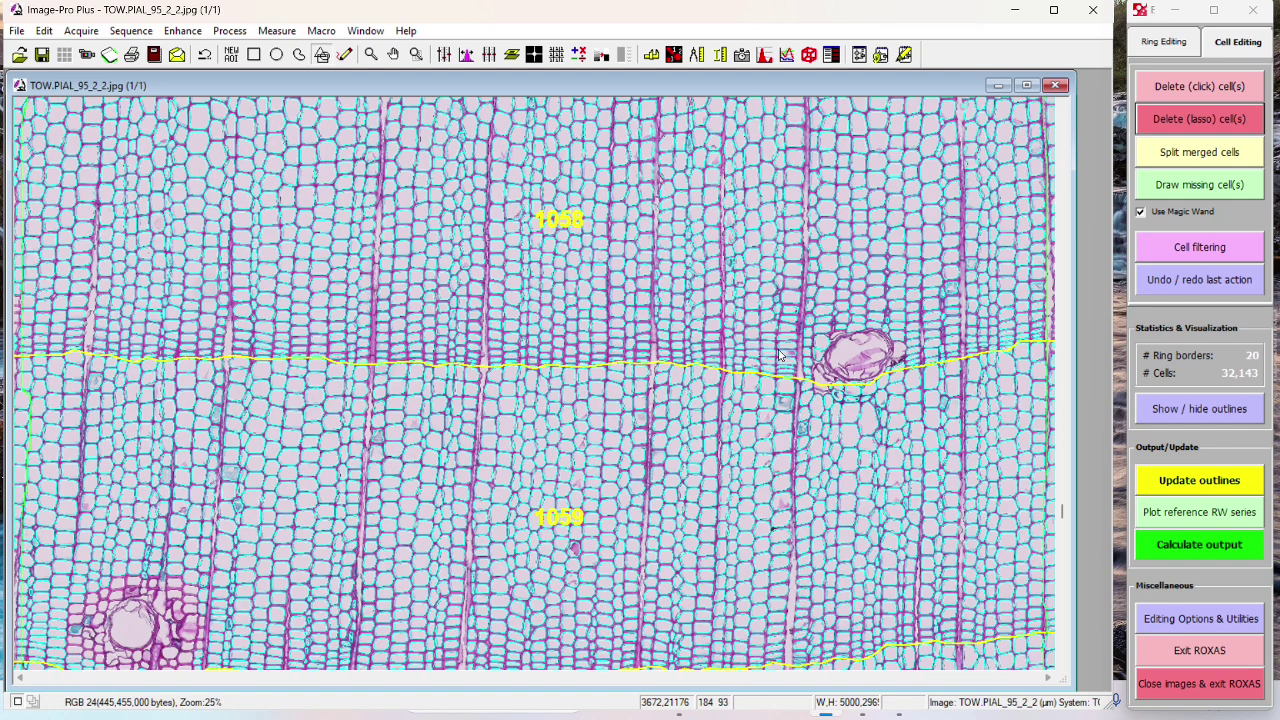
{"action": "left_click", "coordinate": [826, 322]}
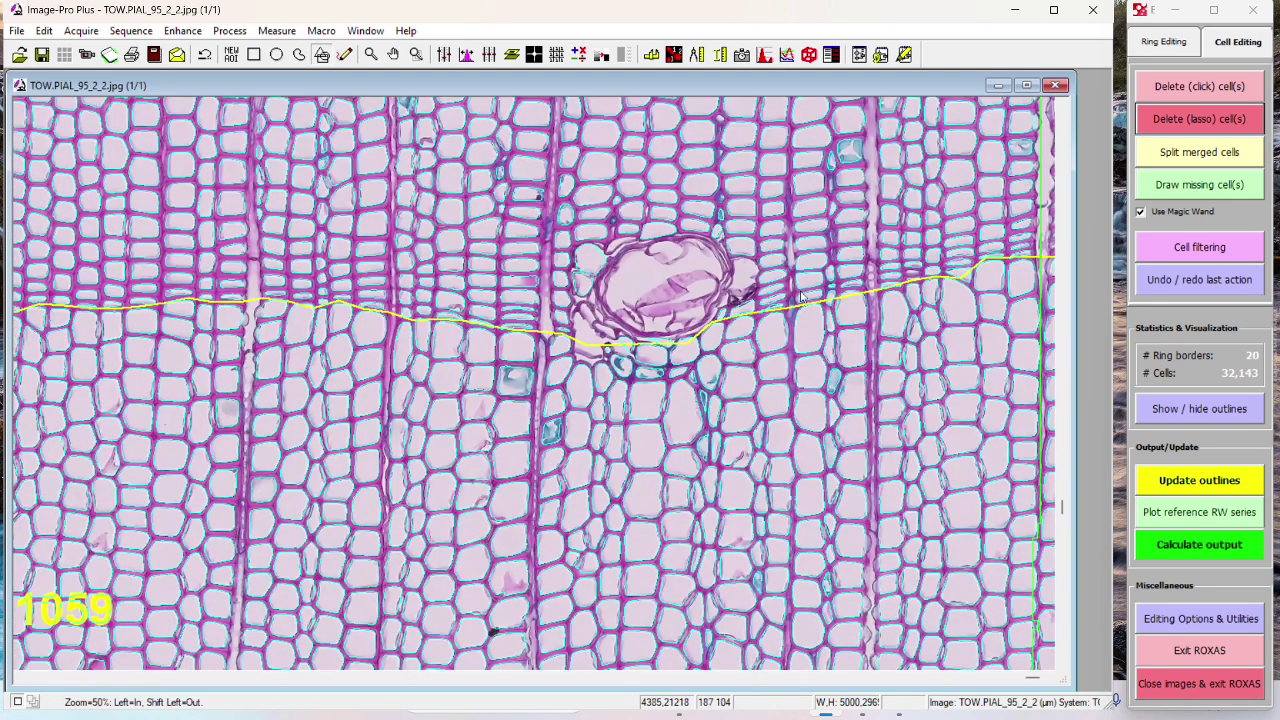
{"action": "left_click", "coordinate": [651, 203]}
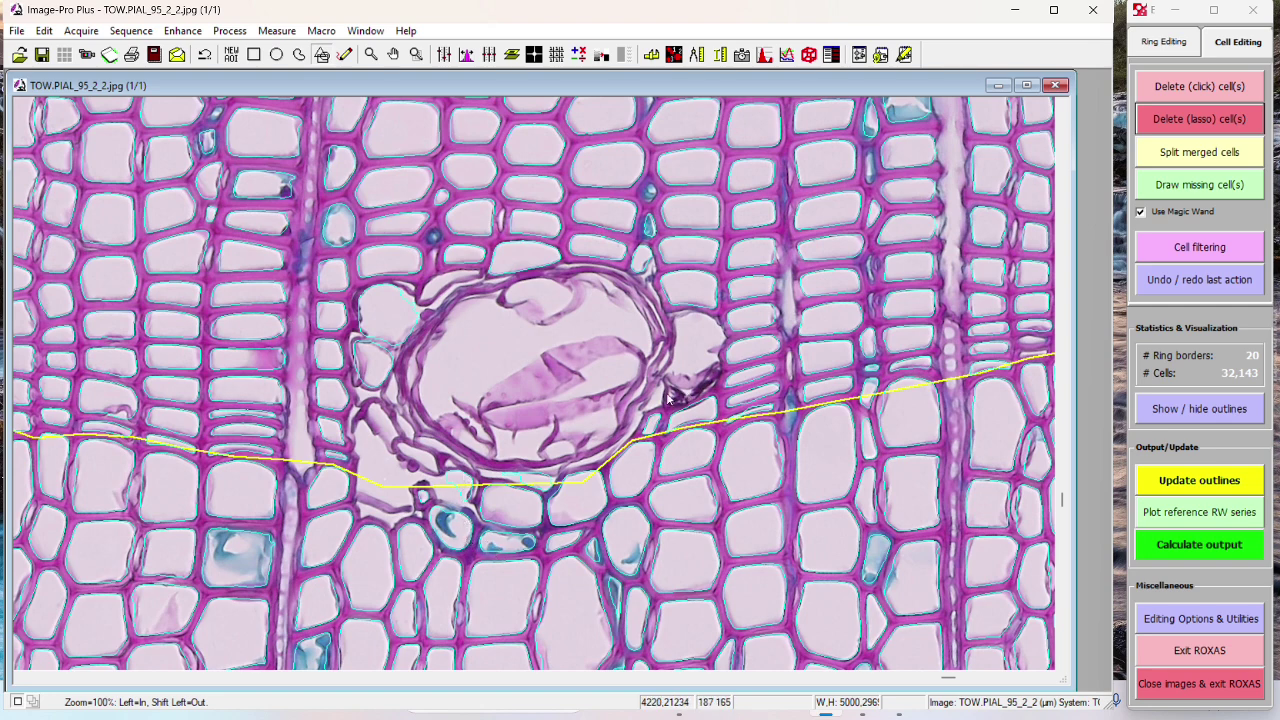
{"action": "left_click", "coordinate": [621, 370], "text": "shift"}
{"action": "left_click", "coordinate": [600, 372], "text": "shift"}
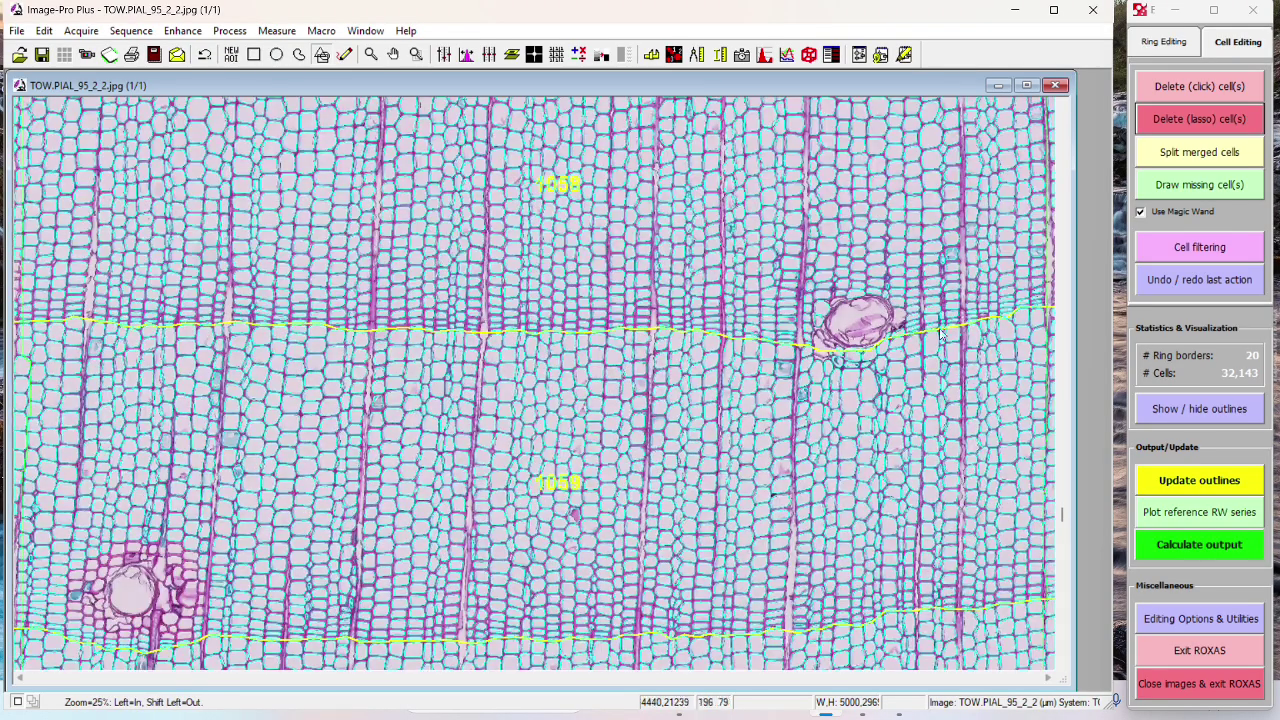
{"action": "left_click_drag", "start_coordinate": [1064, 515], "coordinate": [1065, 620]}
{"action": "left_click", "coordinate": [647, 340]}
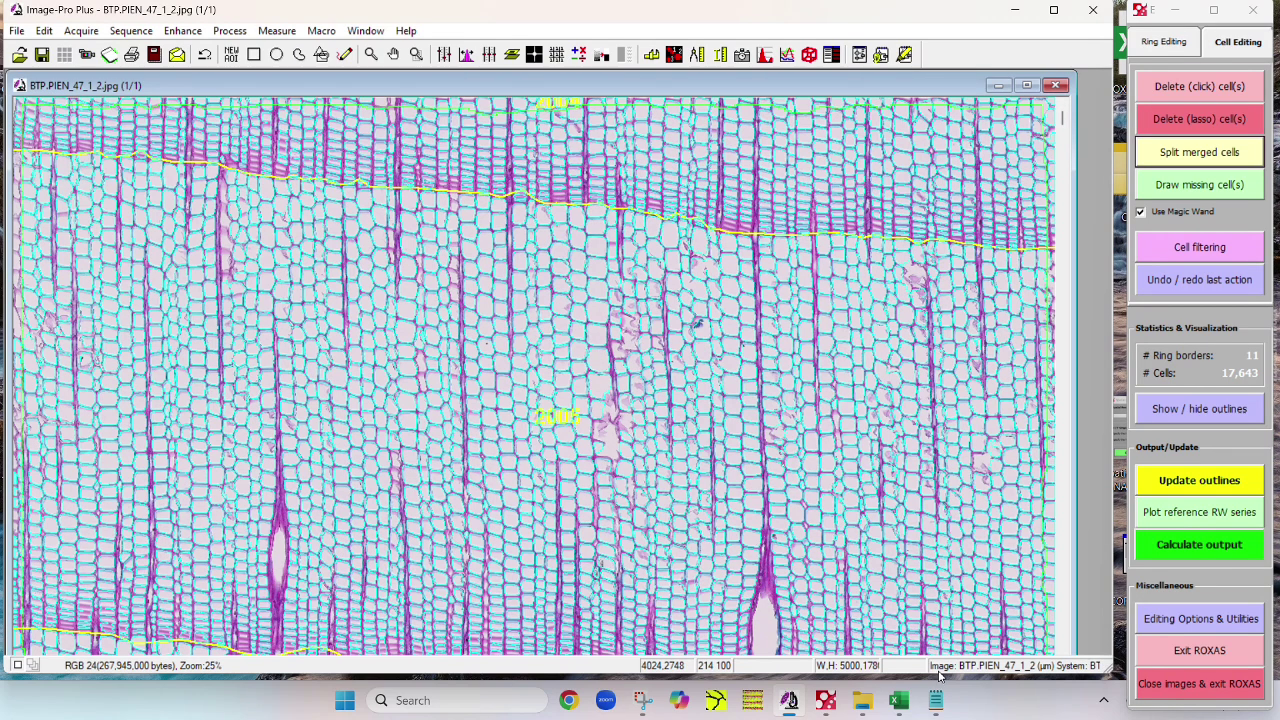
Step: Switch to ROXAS task list.txt, review the cell editing line on lassoing and deleting anomalies and problem areas, and return to the BTP.PIEN_47_1_2.jpg image
{"action": "left_click", "coordinate": [937, 703]}
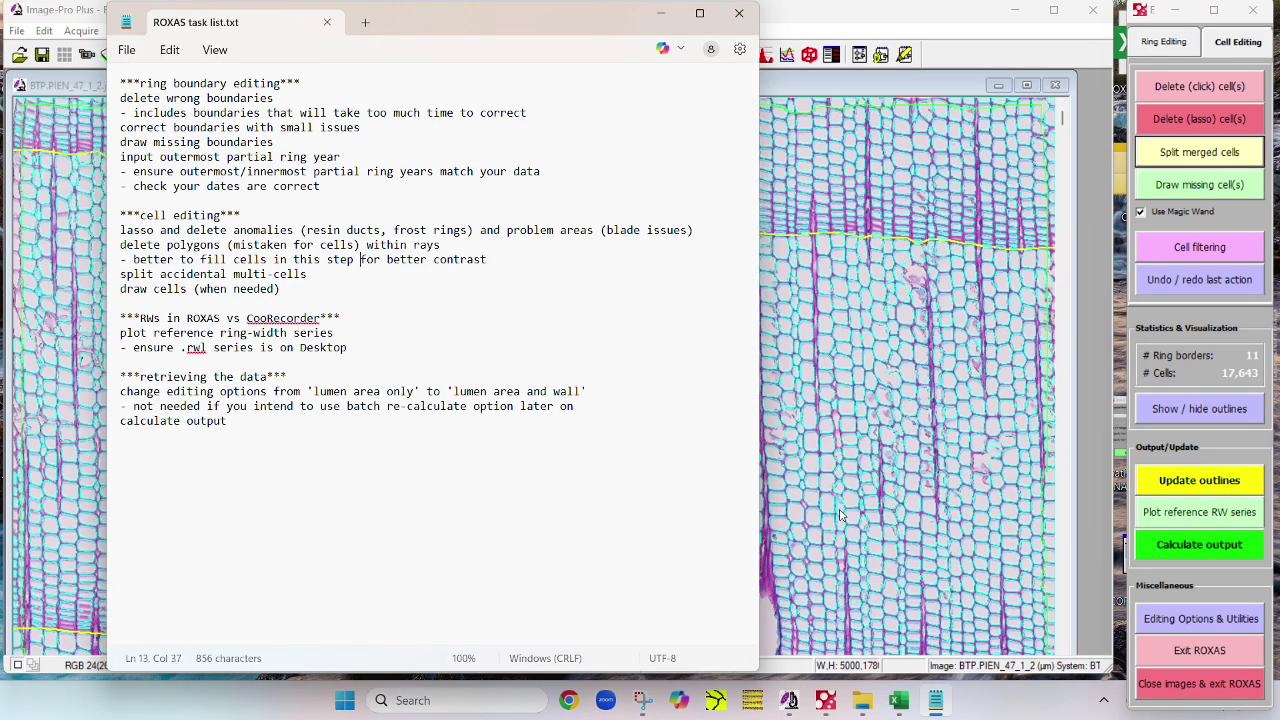
{"action": "left_click_drag", "start_coordinate": [121, 229], "coordinate": [656, 229]}
{"action": "left_click", "coordinate": [397, 231]}
{"action": "left_click_drag", "start_coordinate": [703, 25], "coordinate": [545, 65]}
{"action": "left_click", "coordinate": [504, 55]}
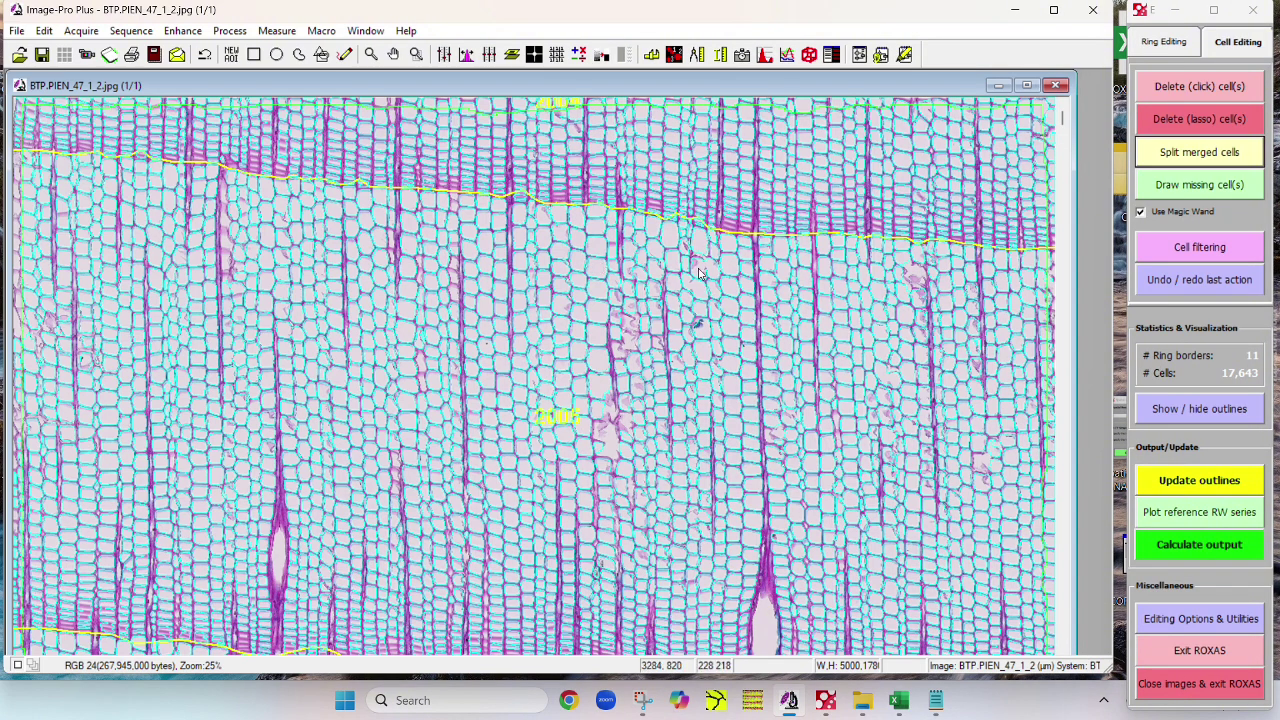
Step: Start a lasso cell deletion with the polygon tool and outline the elongated patch of damaged cells just below the first ring border
{"action": "left_click", "coordinate": [1213, 120]}
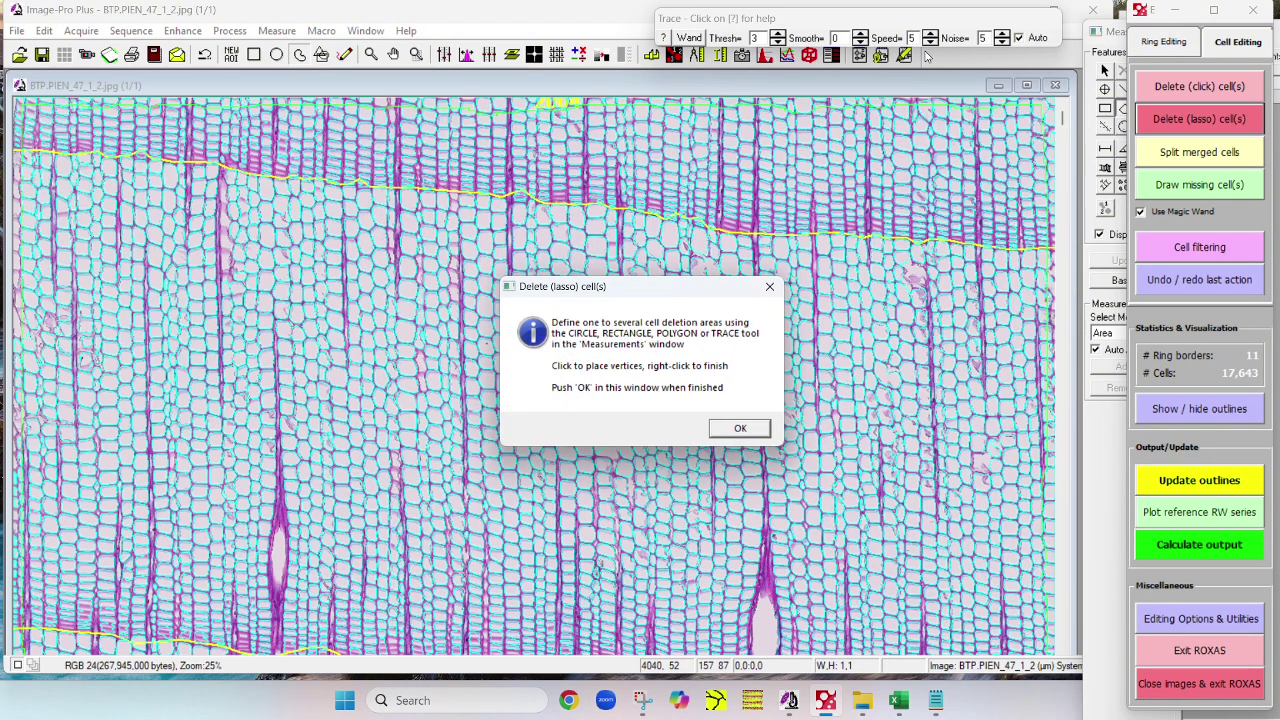
{"action": "left_click_drag", "start_coordinate": [1121, 40], "coordinate": [1014, 27]}
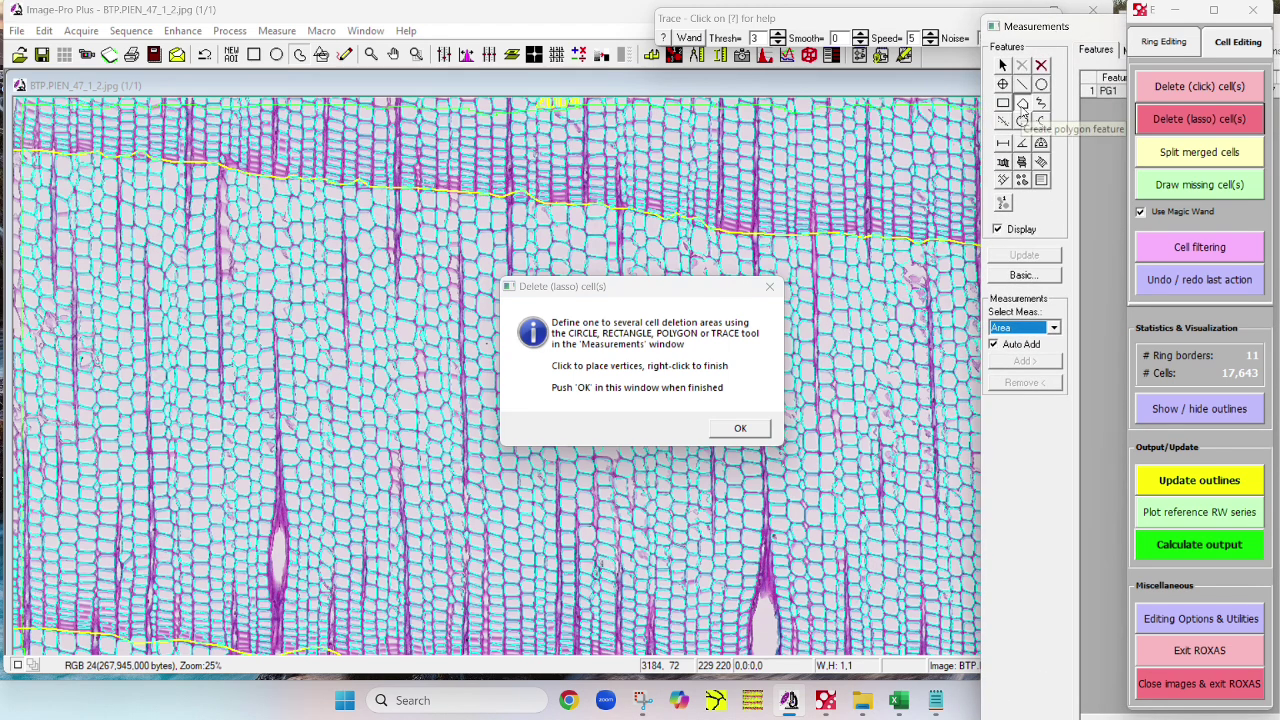
{"action": "left_click", "coordinate": [1022, 106]}
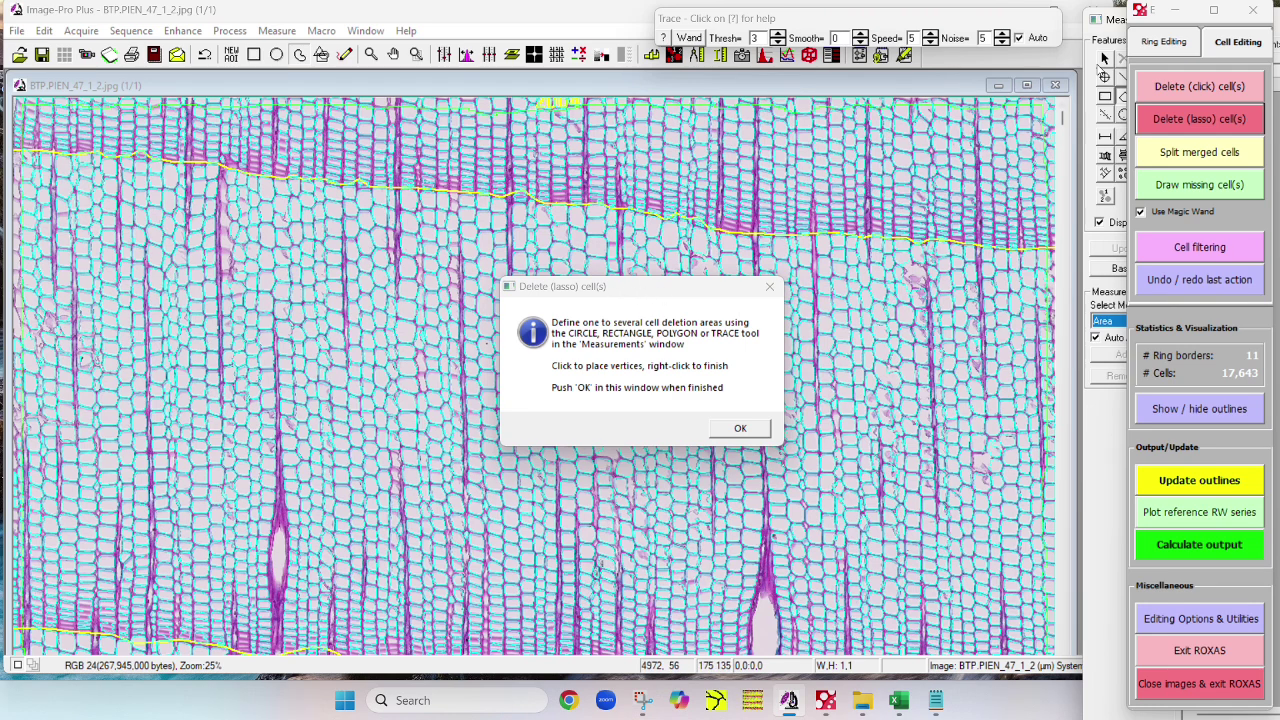
{"action": "left_click_drag", "start_coordinate": [1120, 20], "coordinate": [1121, 12]}
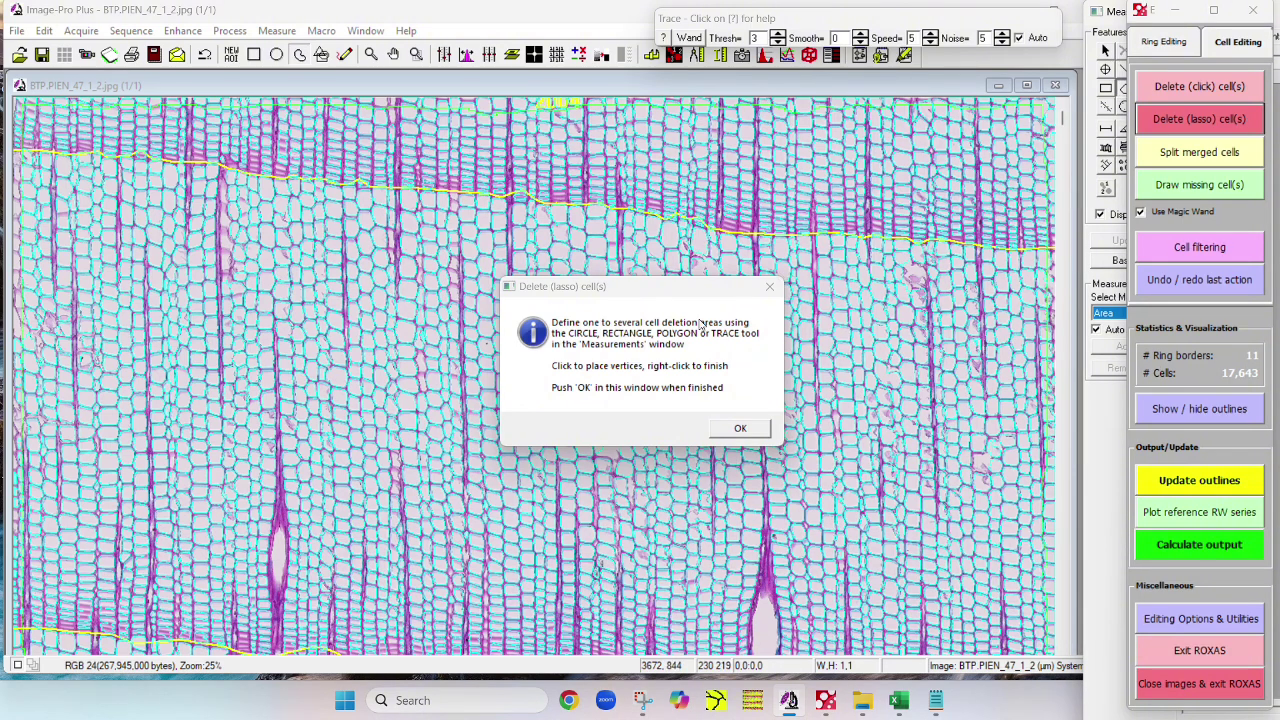
{"action": "mouse_move", "coordinate": [623, 294]}
{"action": "left_mouse_down"}
{"action": "mouse_move", "coordinate": [1109, 137]}
{"action": "mouse_move", "coordinate": [1218, 205]}
{"action": "left_mouse_up"}
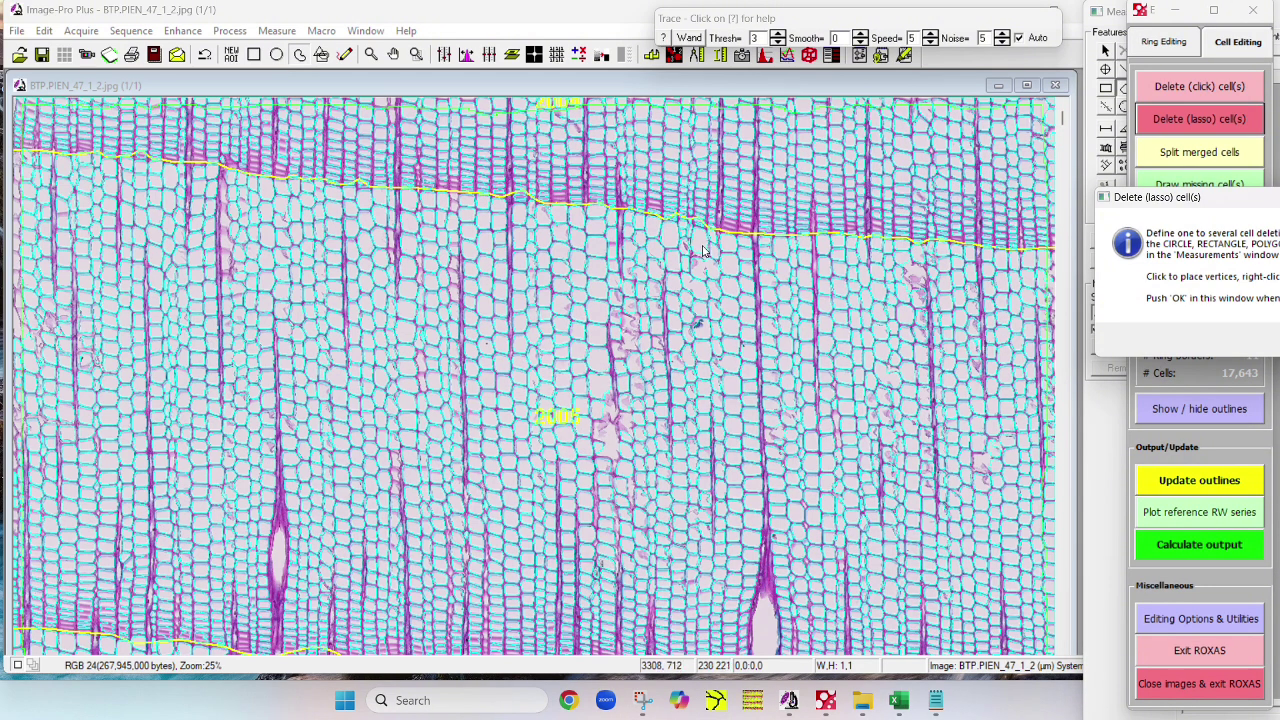
{"action": "mouse_move", "coordinate": [700, 246]}
{"action": "left_mouse_down"}
{"action": "mouse_move", "coordinate": [688, 238]}
{"action": "mouse_move", "coordinate": [626, 282]}
{"action": "mouse_move", "coordinate": [602, 402]}
{"action": "mouse_move", "coordinate": [607, 457]}
{"action": "mouse_move", "coordinate": [692, 330]}
{"action": "mouse_move", "coordinate": [705, 254]}
{"action": "left_mouse_up"}
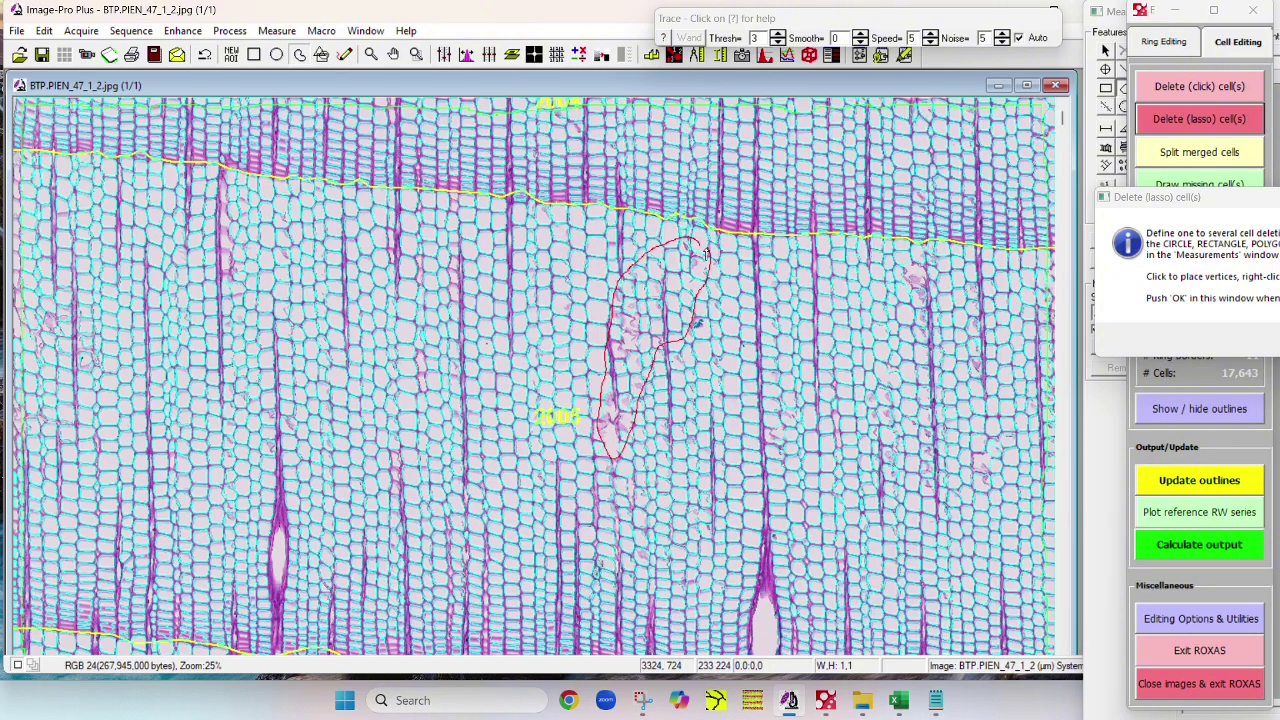
{"action": "right_click", "coordinate": [705, 254]}
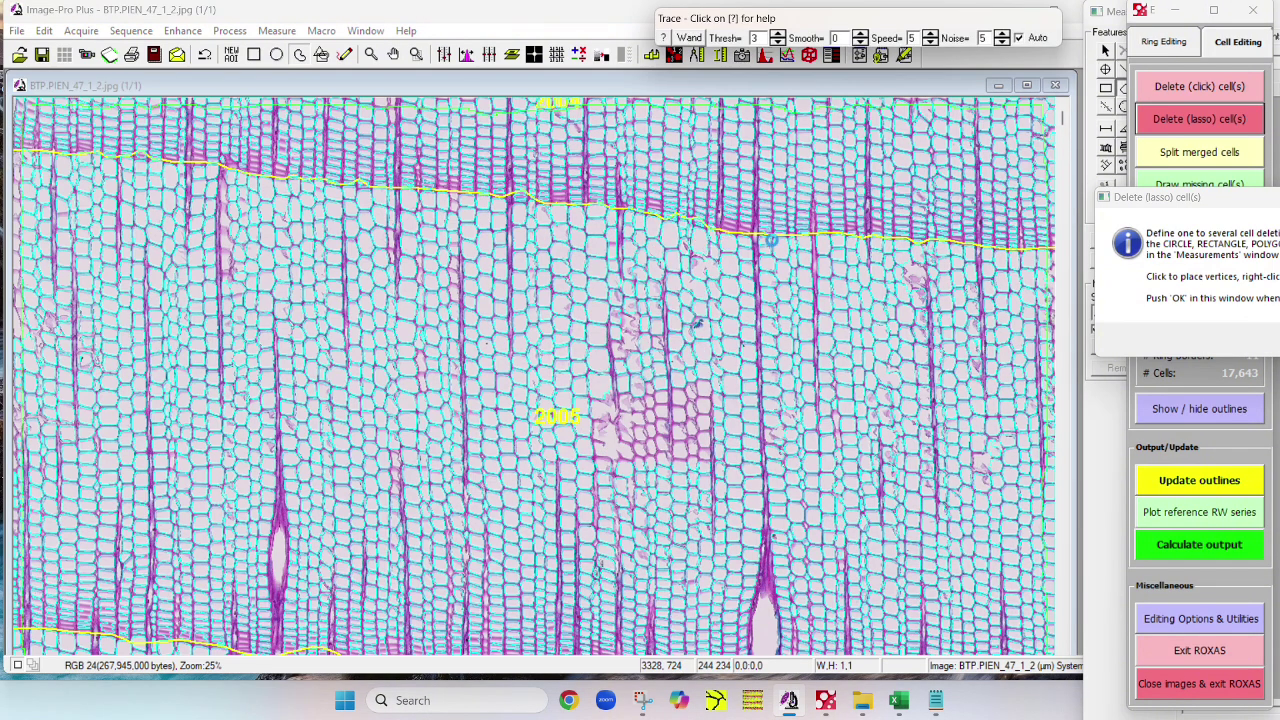
{"action": "mouse_move", "coordinate": [1186, 196]}
{"action": "left_mouse_down"}
{"action": "mouse_move", "coordinate": [868, 209]}
{"action": "mouse_move", "coordinate": [875, 143]}
{"action": "left_mouse_up"}
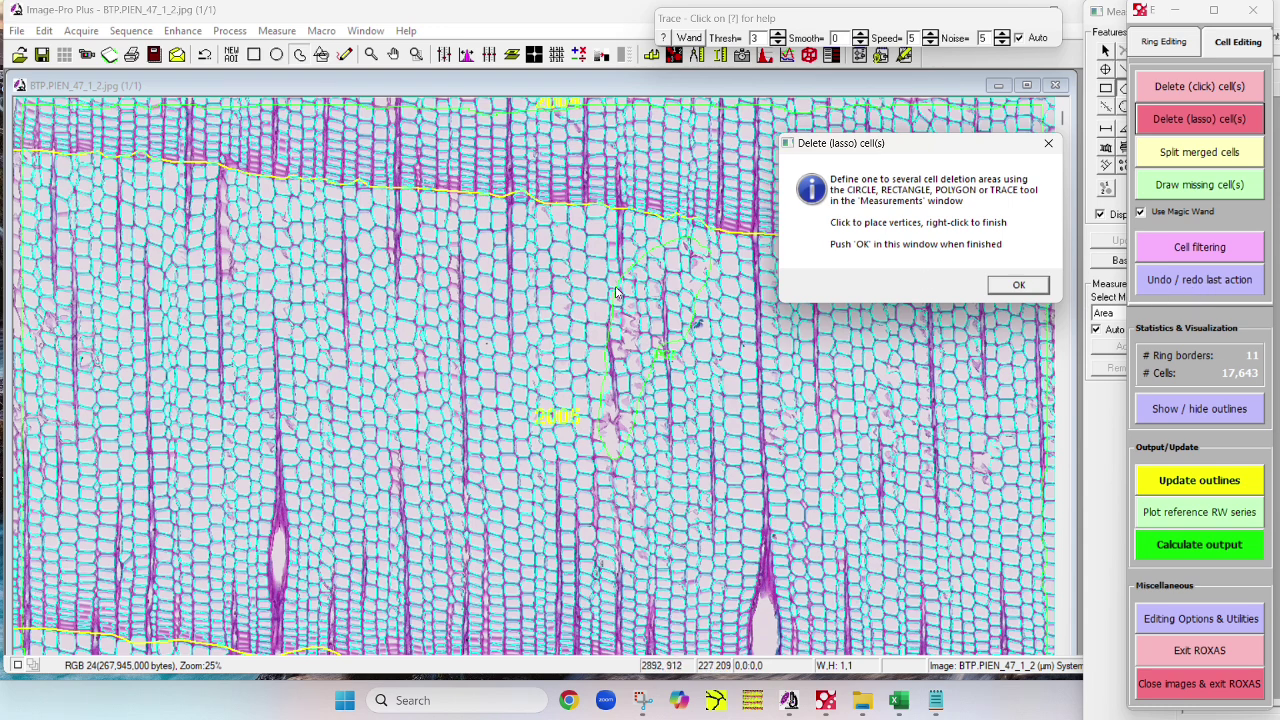
{"action": "left_click_drag", "start_coordinate": [863, 148], "coordinate": [1210, 178]}
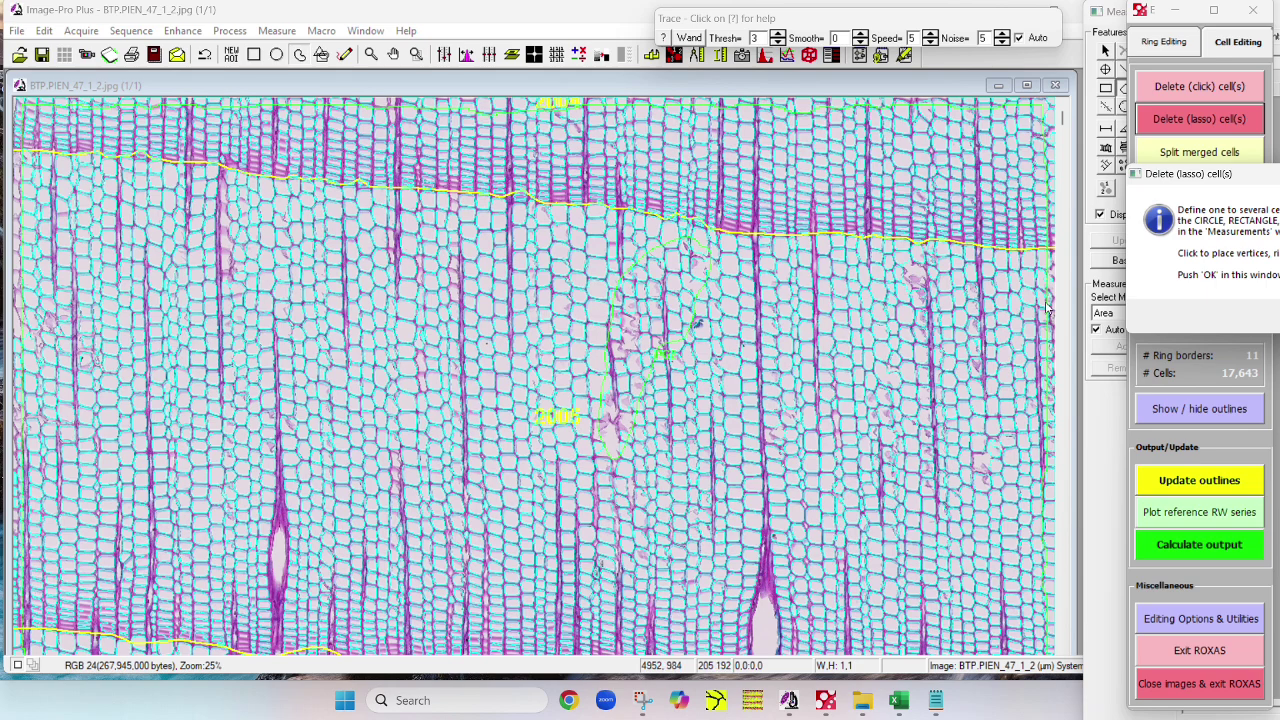
Step: Outline the leftmost resin duct above the lower border of ring 2007 as a deletion area, covering its surrounding cells out to the image edge
{"action": "left_click_drag", "start_coordinate": [1062, 127], "coordinate": [1083, 222]}
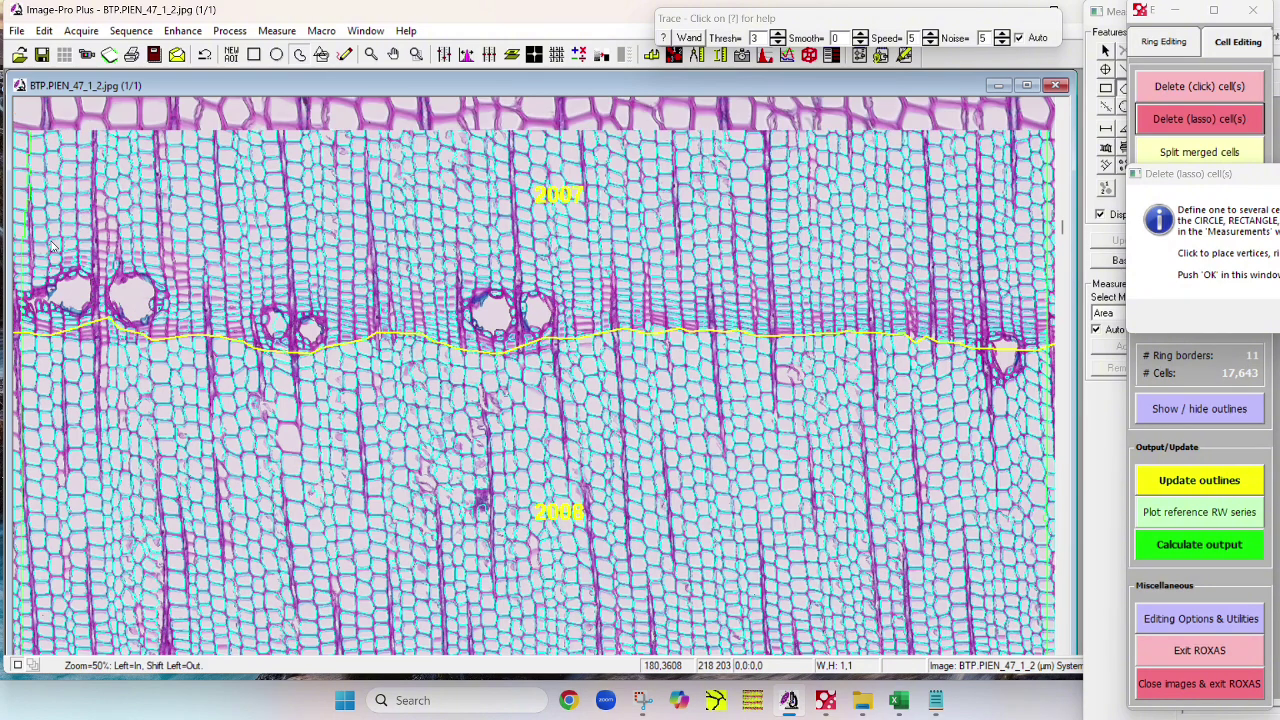
{"action": "left_click", "coordinate": [52, 245]}
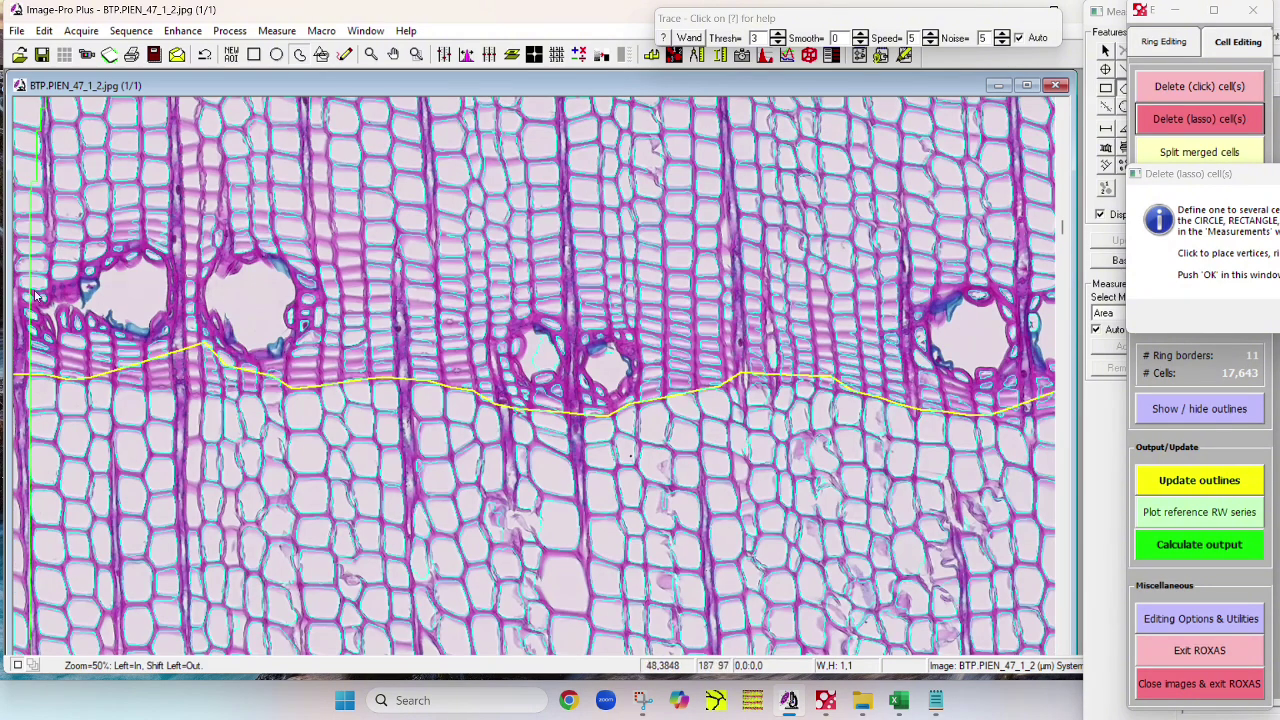
{"action": "left_click", "coordinate": [56, 236]}
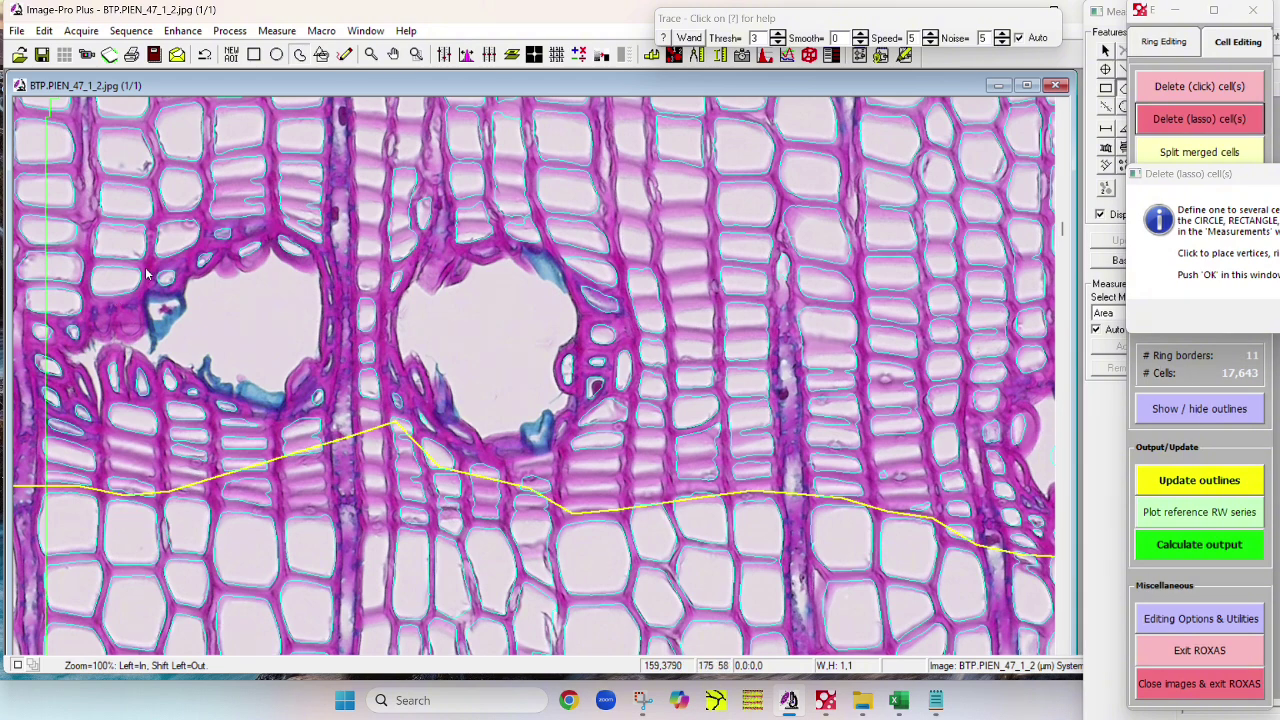
{"action": "mouse_move", "coordinate": [348, 262]}
{"action": "left_mouse_down"}
{"action": "mouse_move", "coordinate": [262, 210]}
{"action": "mouse_move", "coordinate": [13, 329]}
{"action": "mouse_move", "coordinate": [52, 316]}
{"action": "mouse_move", "coordinate": [31, 413]}
{"action": "mouse_move", "coordinate": [160, 447]}
{"action": "mouse_move", "coordinate": [330, 418]}
{"action": "mouse_move", "coordinate": [348, 311]}
{"action": "left_mouse_up"}
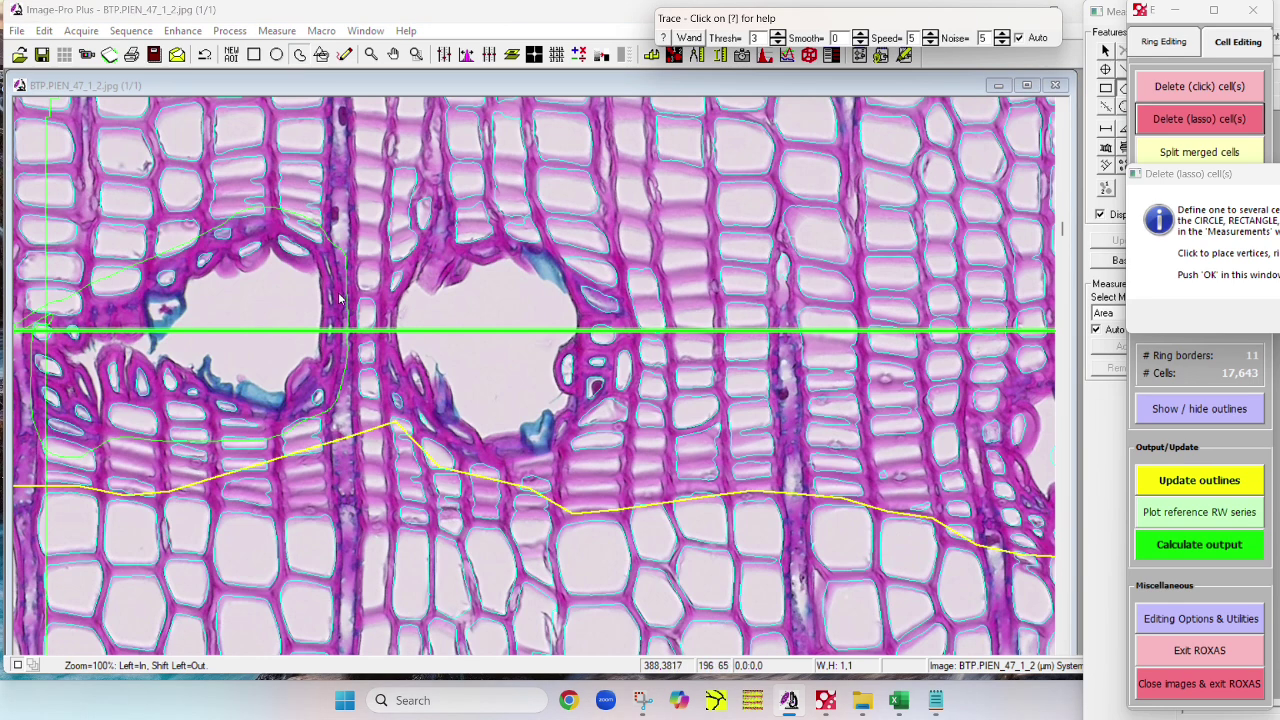
{"action": "left_click", "coordinate": [566, 302], "text": "shift"}
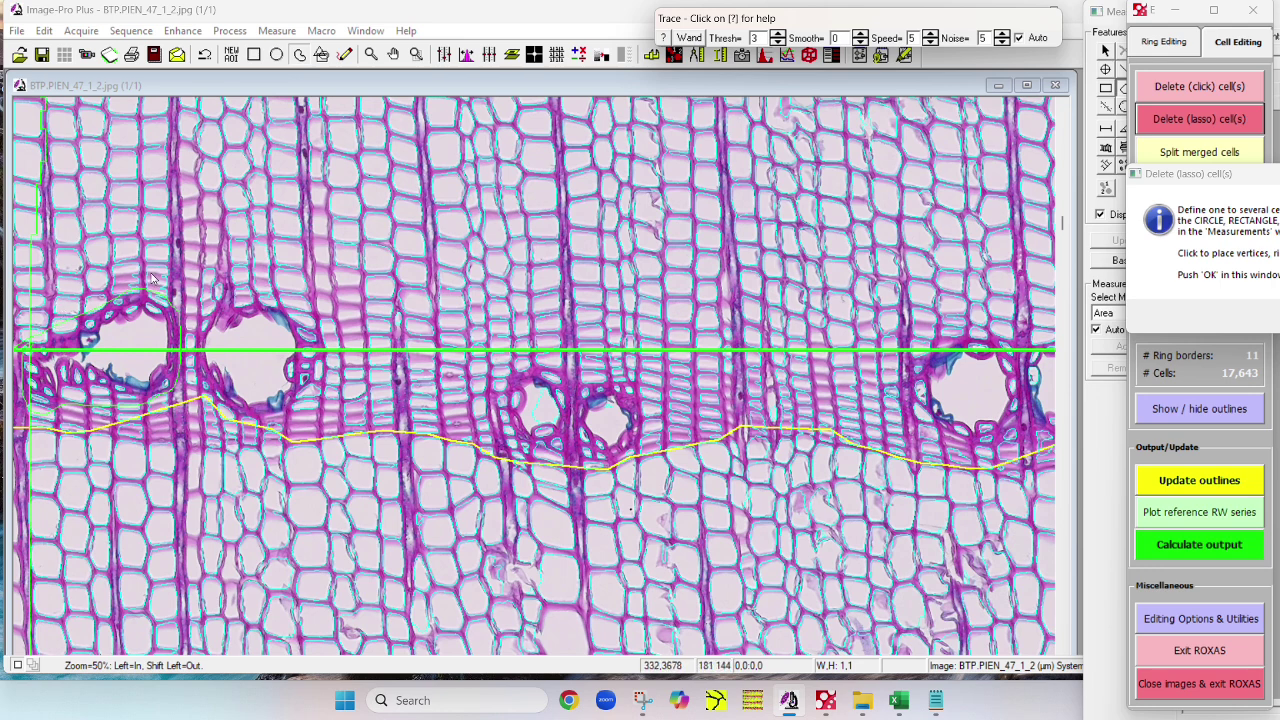
{"action": "left_click", "coordinate": [66, 283]}
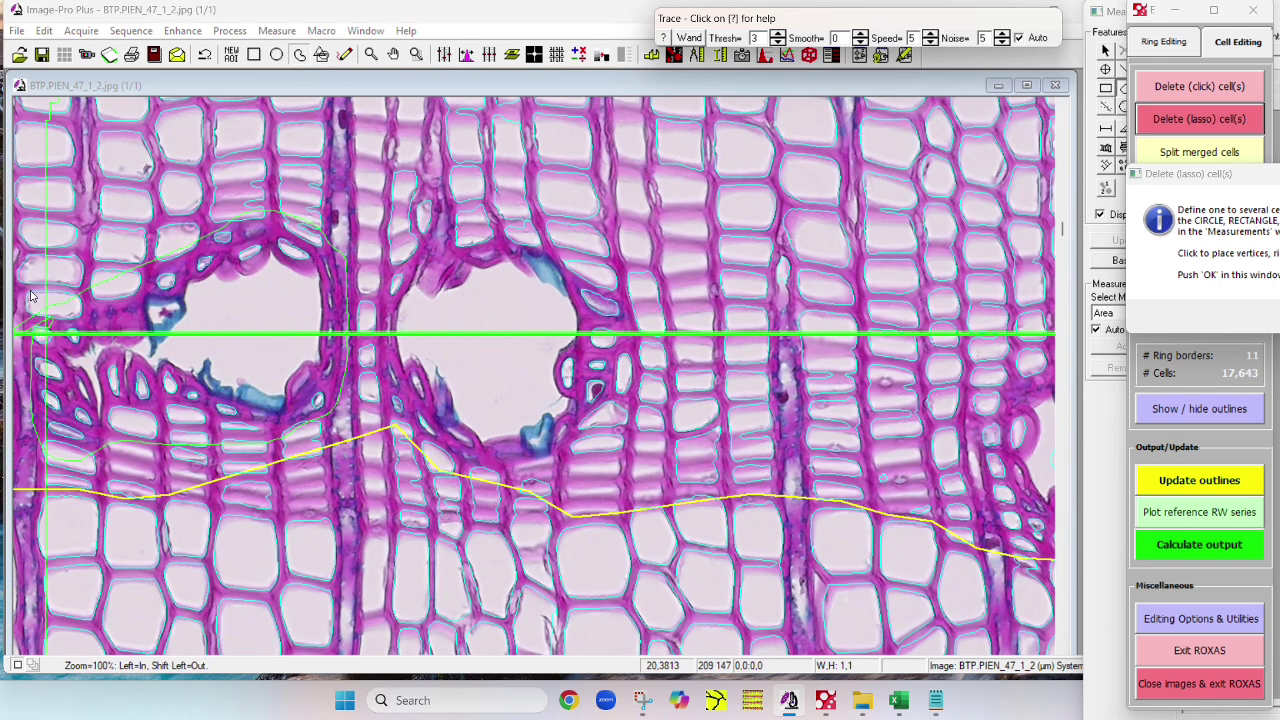
{"action": "mouse_move", "coordinate": [30, 287]}
{"action": "left_mouse_down"}
{"action": "mouse_move", "coordinate": [200, 221]}
{"action": "mouse_move", "coordinate": [314, 222]}
{"action": "mouse_move", "coordinate": [351, 311]}
{"action": "mouse_move", "coordinate": [350, 380]}
{"action": "mouse_move", "coordinate": [318, 448]}
{"action": "mouse_move", "coordinate": [230, 458]}
{"action": "mouse_move", "coordinate": [30, 444]}
{"action": "left_mouse_up"}
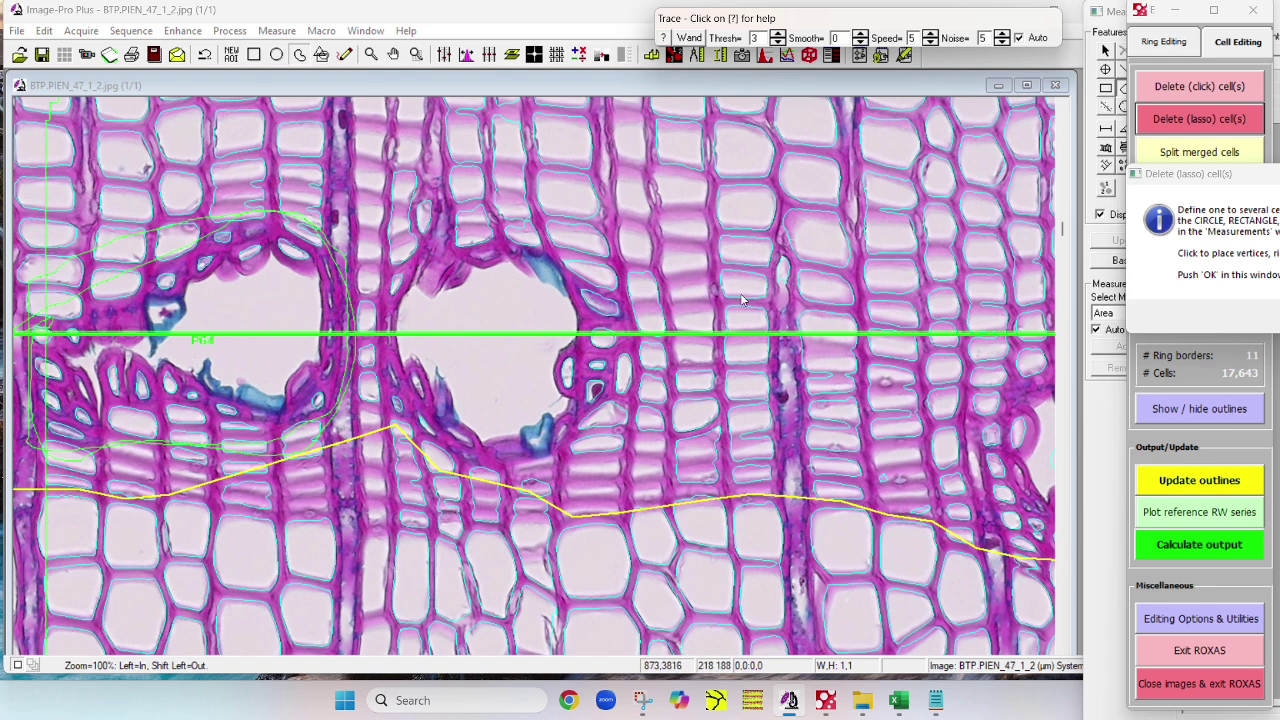
Step: Outline the second resin duct from the left on the lower border of ring 2007, adding a small area for the cells at its lower left
{"action": "left_click", "coordinate": [773, 296], "text": "shift"}
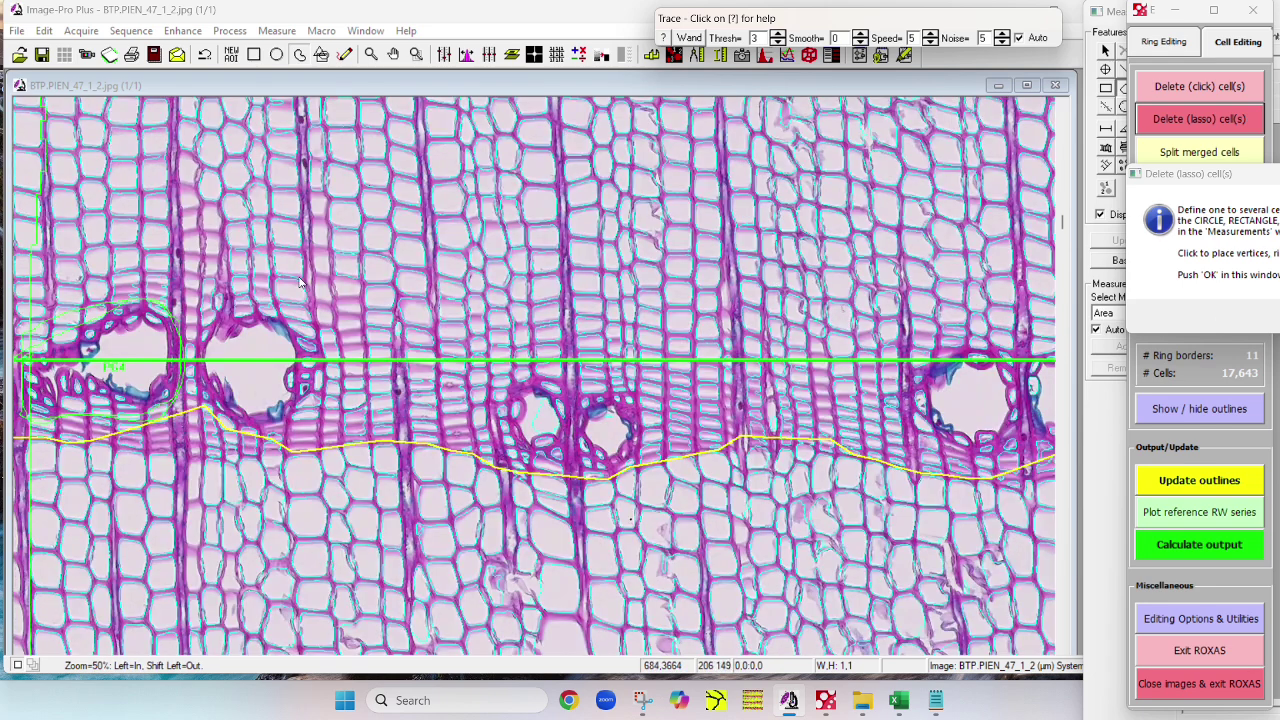
{"action": "left_click", "coordinate": [268, 305]}
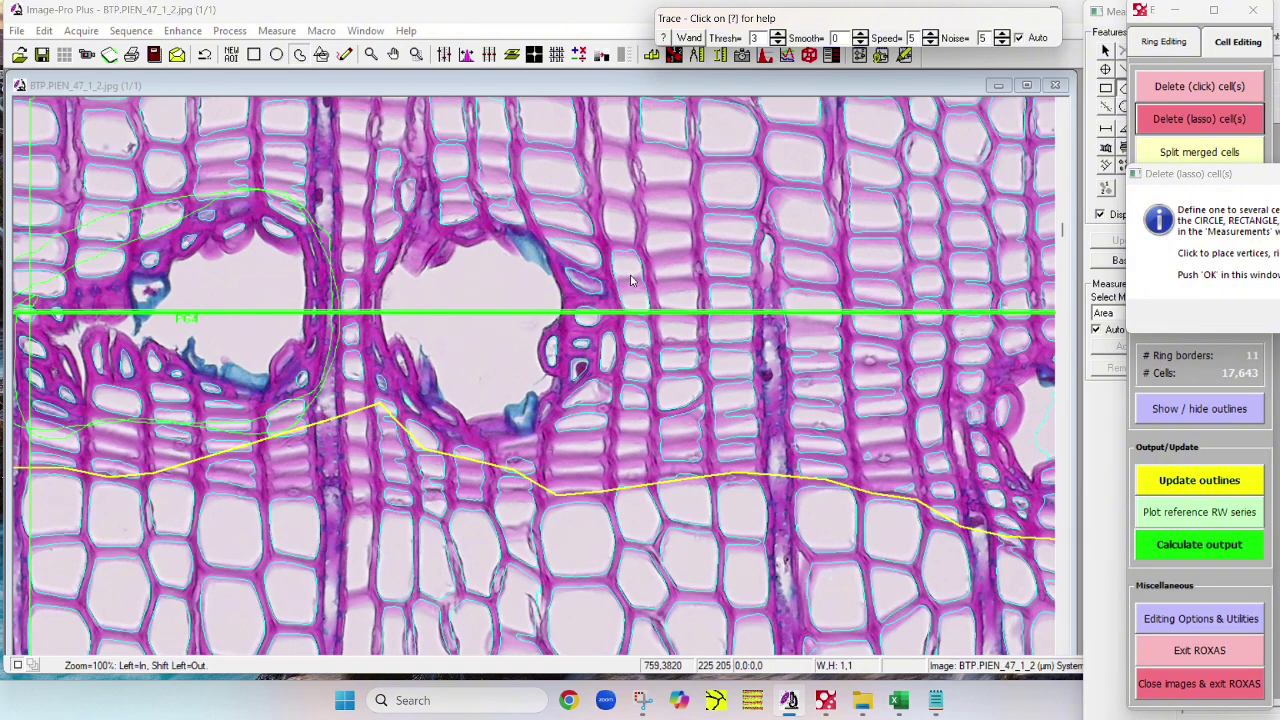
{"action": "mouse_move", "coordinate": [565, 213]}
{"action": "left_mouse_down"}
{"action": "mouse_move", "coordinate": [480, 200]}
{"action": "mouse_move", "coordinate": [364, 248]}
{"action": "mouse_move", "coordinate": [362, 394]}
{"action": "mouse_move", "coordinate": [510, 475]}
{"action": "mouse_move", "coordinate": [632, 390]}
{"action": "mouse_move", "coordinate": [619, 252]}
{"action": "left_mouse_up"}
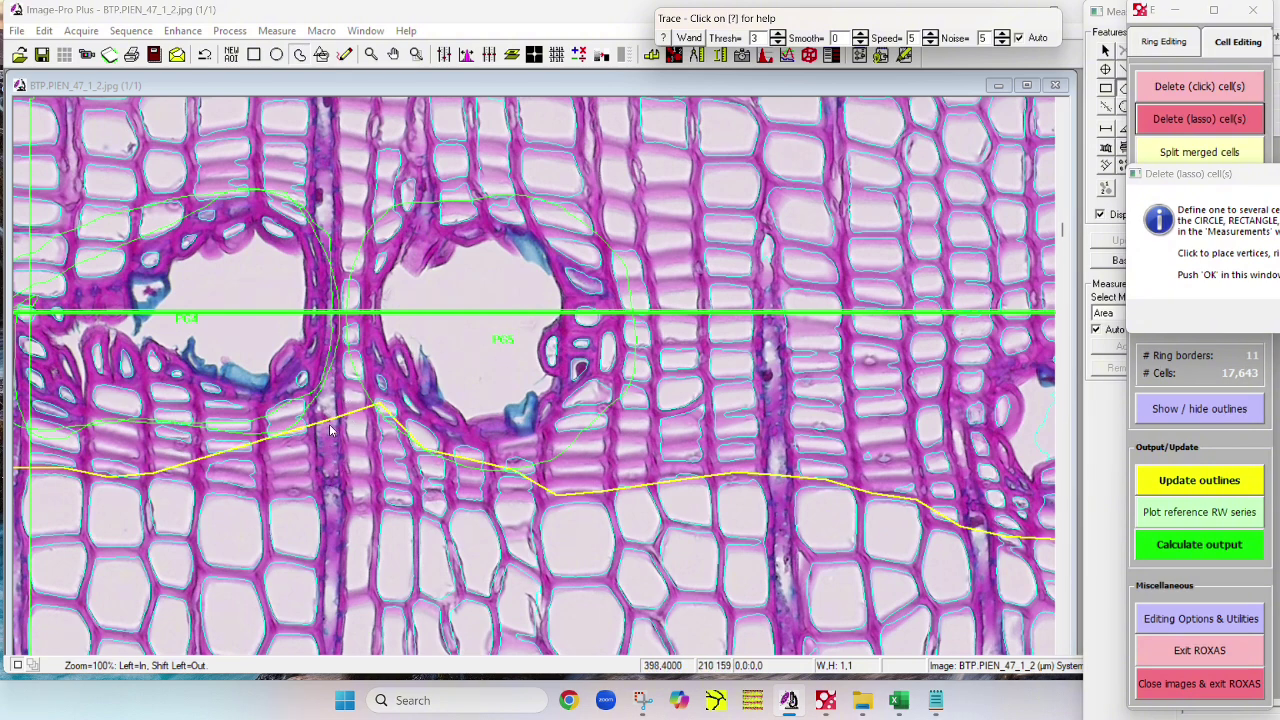
{"action": "mouse_move", "coordinate": [374, 332]}
{"action": "left_mouse_down"}
{"action": "mouse_move", "coordinate": [333, 392]}
{"action": "mouse_move", "coordinate": [332, 445]}
{"action": "mouse_move", "coordinate": [476, 403]}
{"action": "left_mouse_up"}
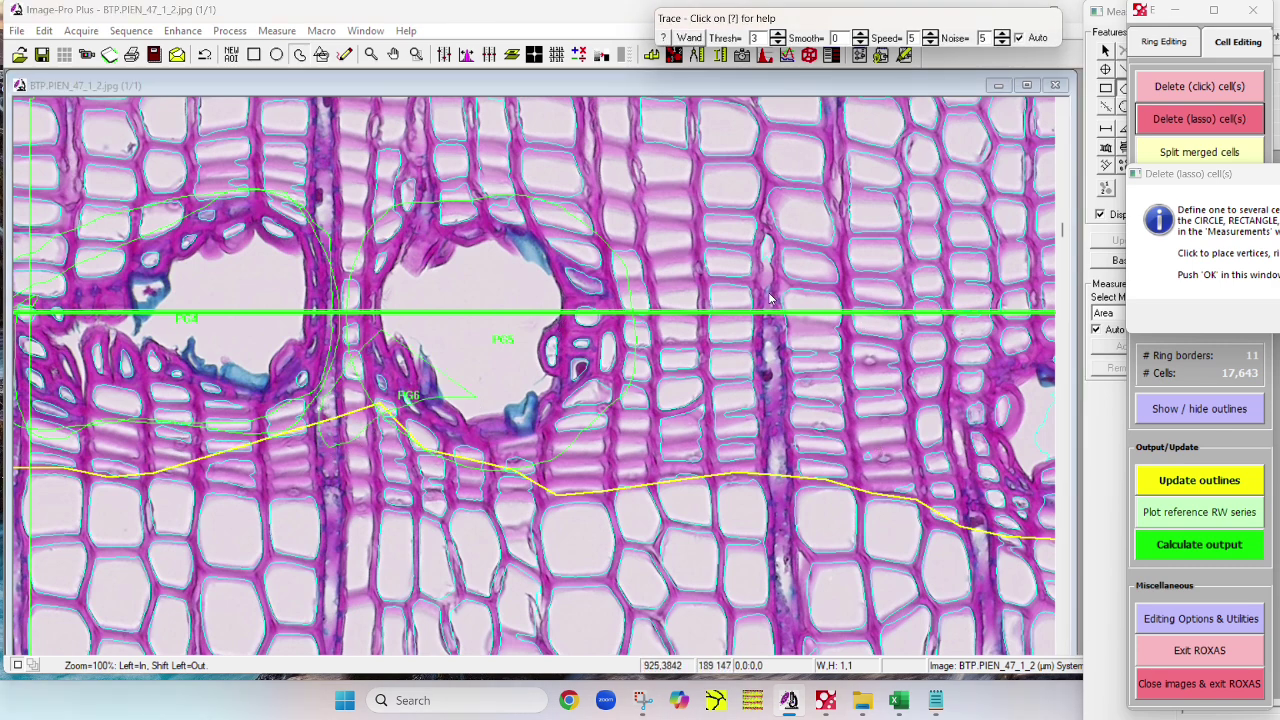
Step: Outline the small pair of adjacent resin ducts on the lower border of ring 2007, adding a strip for the cells along its lower edge
{"action": "scroll", "coordinate": [770, 299], "scroll_direction": "down", "scroll_amount": 1}
{"action": "scroll", "coordinate": [554, 345], "scroll_direction": "up", "scroll_amount": 1}
{"action": "mouse_move", "coordinate": [687, 292]}
{"action": "left_mouse_down"}
{"action": "mouse_move", "coordinate": [653, 238]}
{"action": "mouse_move", "coordinate": [530, 222]}
{"action": "mouse_move", "coordinate": [361, 263]}
{"action": "mouse_move", "coordinate": [394, 390]}
{"action": "mouse_move", "coordinate": [476, 405]}
{"action": "mouse_move", "coordinate": [622, 410]}
{"action": "mouse_move", "coordinate": [716, 318]}
{"action": "left_mouse_up"}
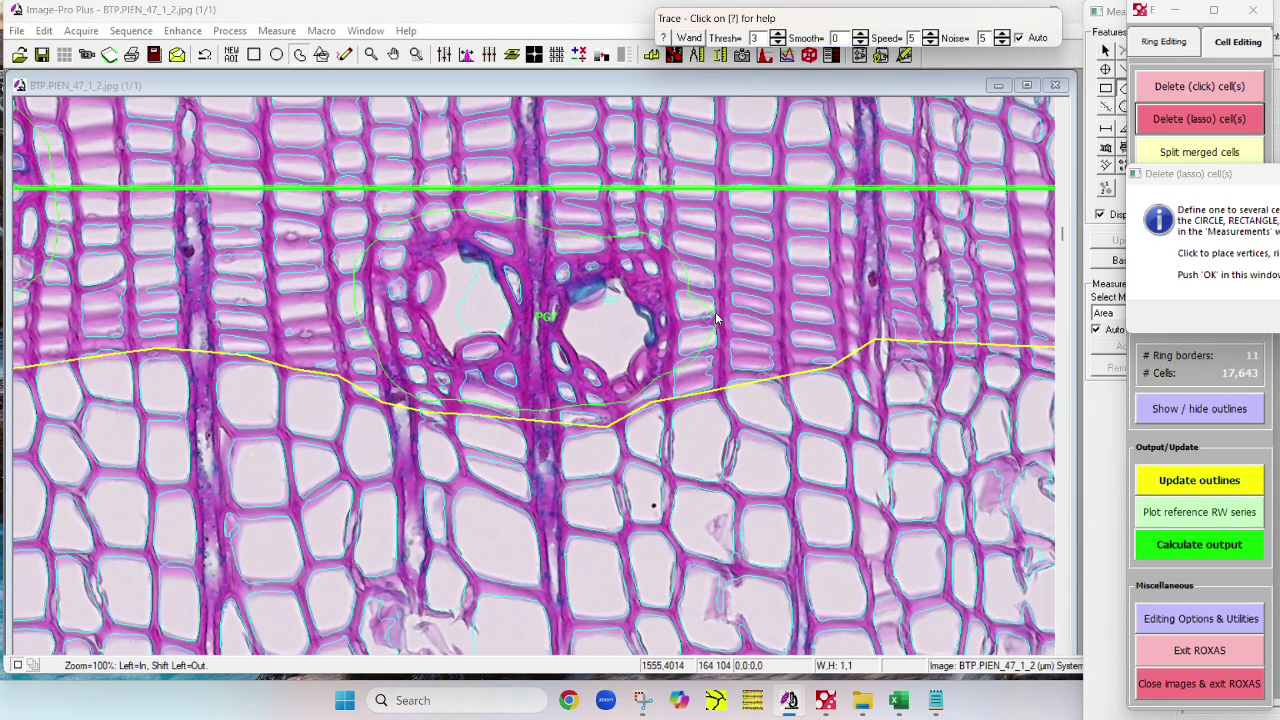
{"action": "mouse_move", "coordinate": [668, 390]}
{"action": "left_mouse_down"}
{"action": "mouse_move", "coordinate": [605, 418]}
{"action": "mouse_move", "coordinate": [456, 430]}
{"action": "mouse_move", "coordinate": [407, 368]}
{"action": "left_mouse_up"}
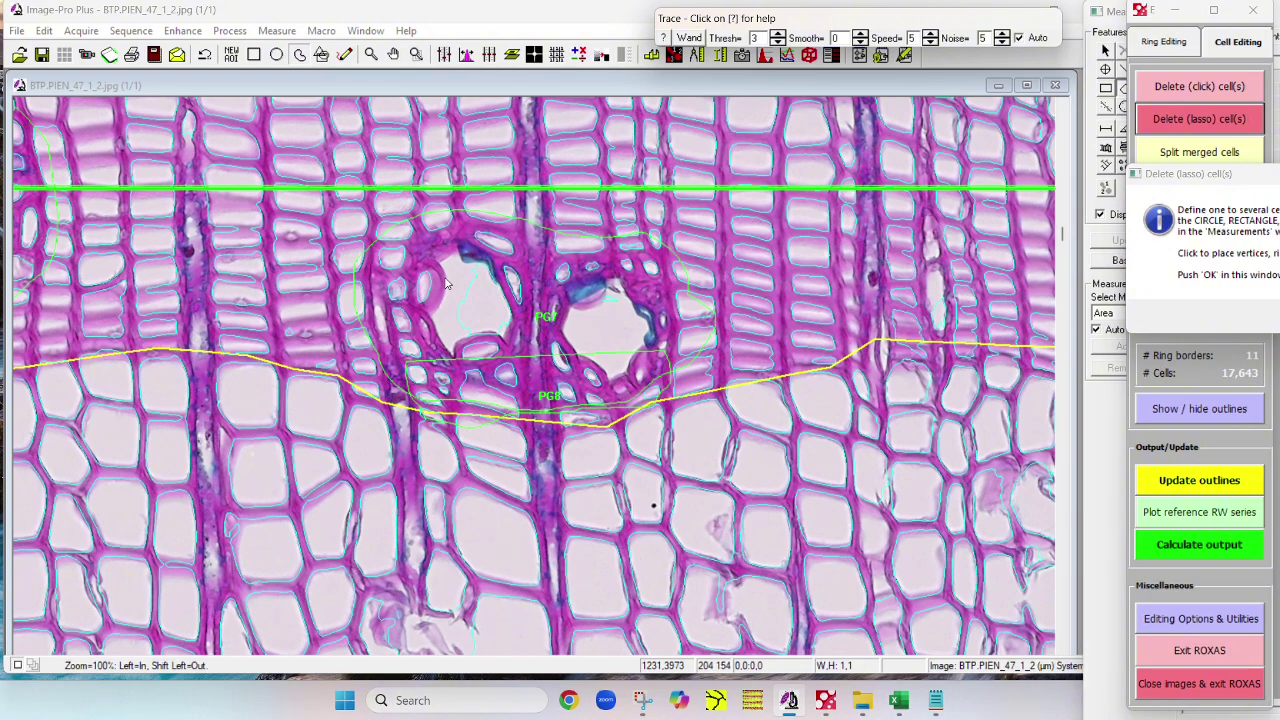
Step: Outline the larger pair of resin ducts near the middle of the lower border of ring 2007 as one deletion area
{"action": "left_click", "coordinate": [860, 303], "text": "shift"}
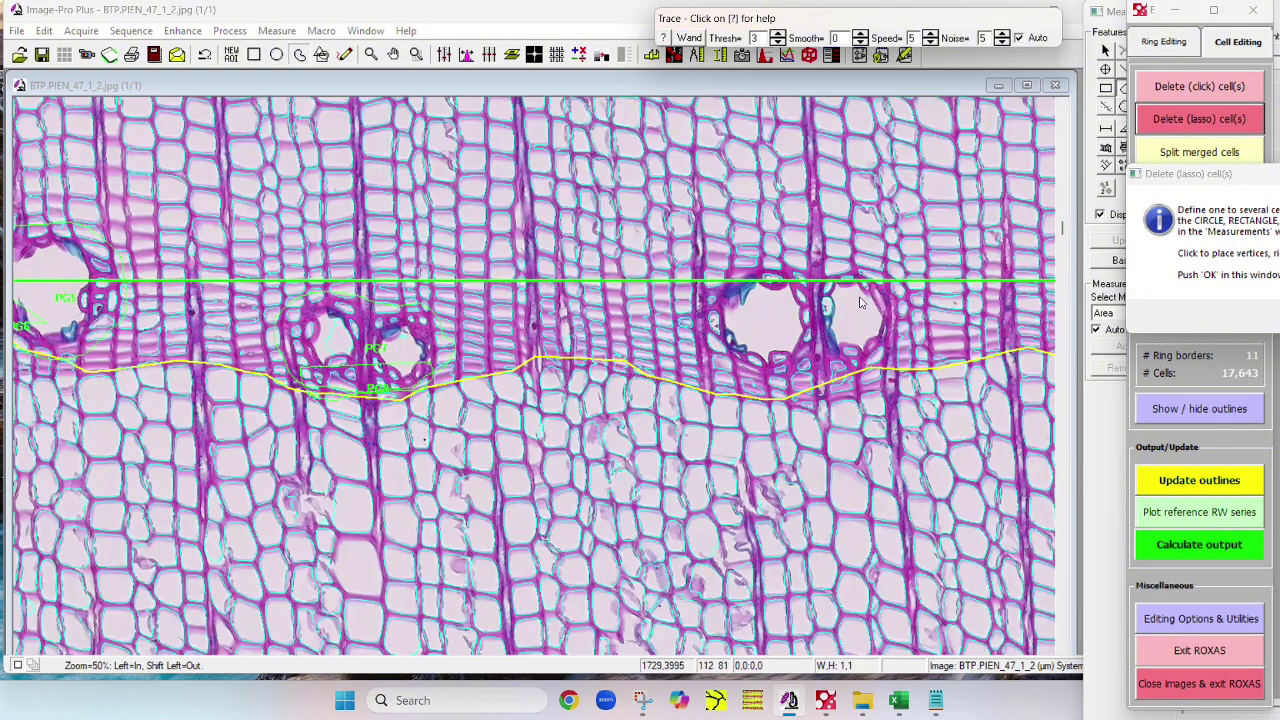
{"action": "left_click", "coordinate": [725, 250]}
{"action": "mouse_move", "coordinate": [870, 300]}
{"action": "left_mouse_down"}
{"action": "mouse_move", "coordinate": [700, 240]}
{"action": "mouse_move", "coordinate": [495, 275]}
{"action": "mouse_move", "coordinate": [447, 395]}
{"action": "mouse_move", "coordinate": [590, 472]}
{"action": "mouse_move", "coordinate": [735, 482]}
{"action": "mouse_move", "coordinate": [850, 418]}
{"action": "mouse_move", "coordinate": [898, 352]}
{"action": "left_mouse_up"}
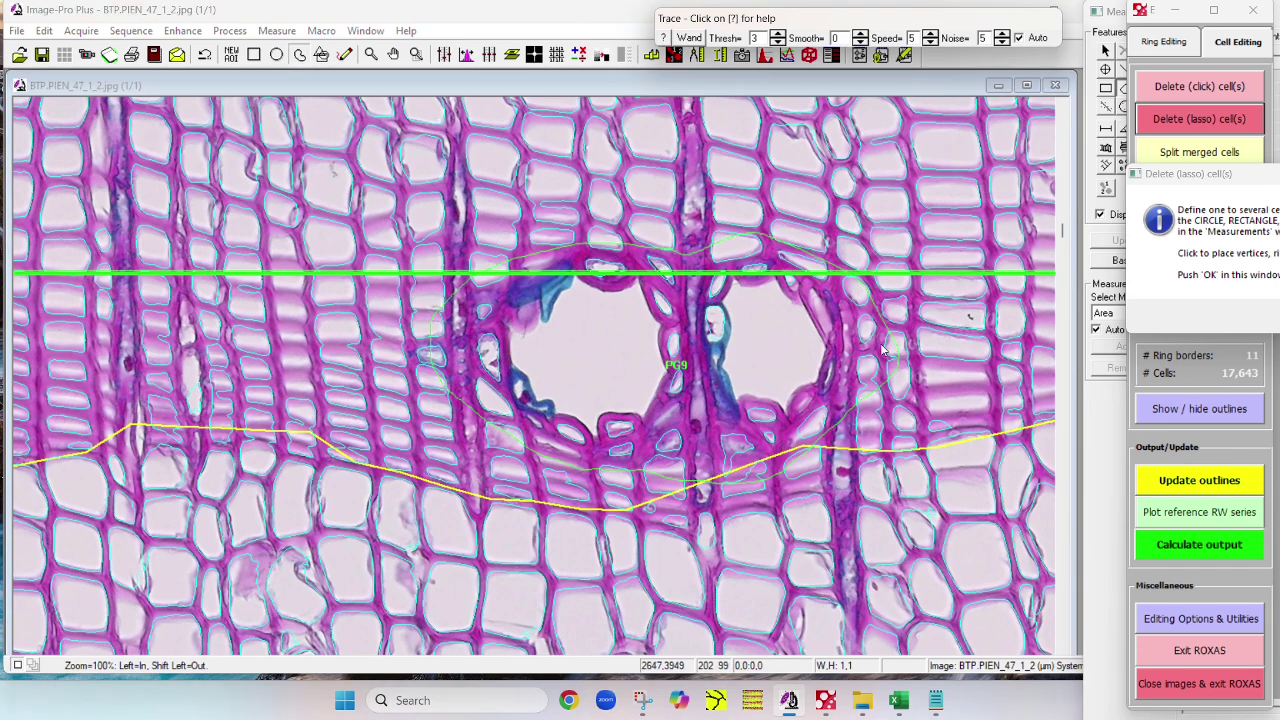
Step: Outline the rightmost resin duct crossing the lower border of ring 2007 as a deletion area
{"action": "left_click", "coordinate": [1012, 287], "text": "shift"}
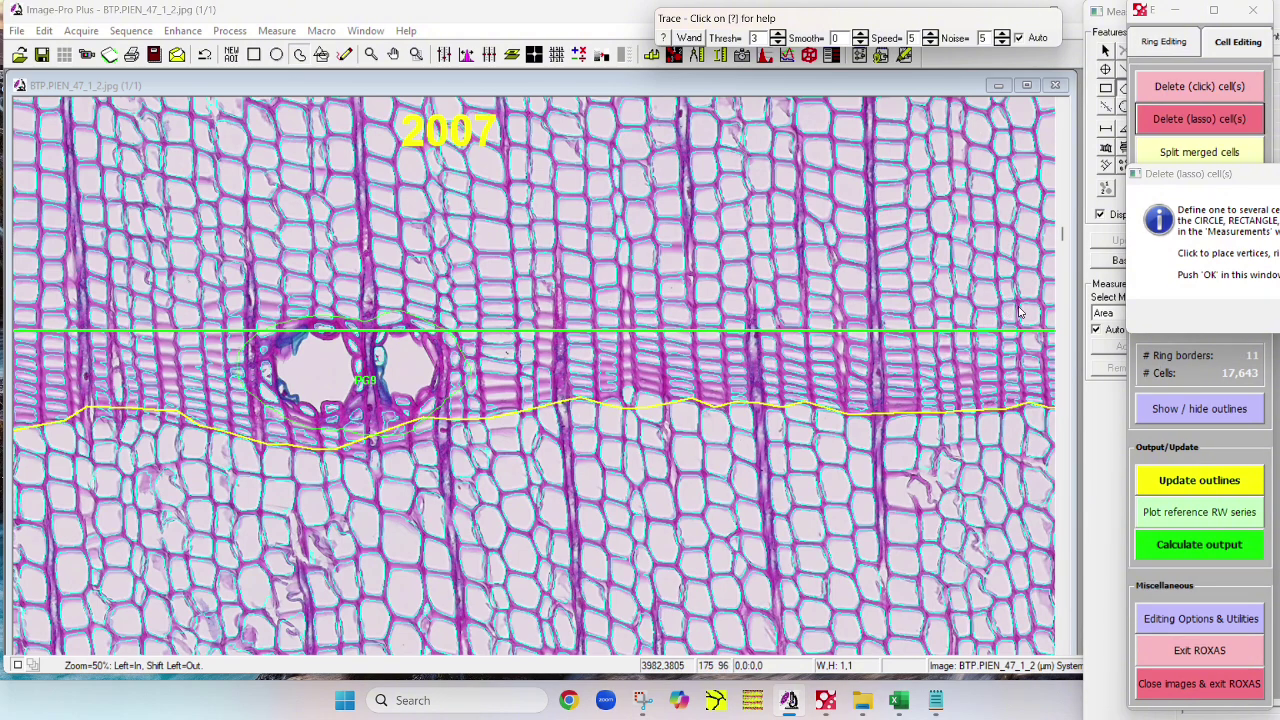
{"action": "left_click", "coordinate": [1016, 312], "text": "shift"}
{"action": "left_click", "coordinate": [995, 350]}
{"action": "left_click", "coordinate": [899, 248]}
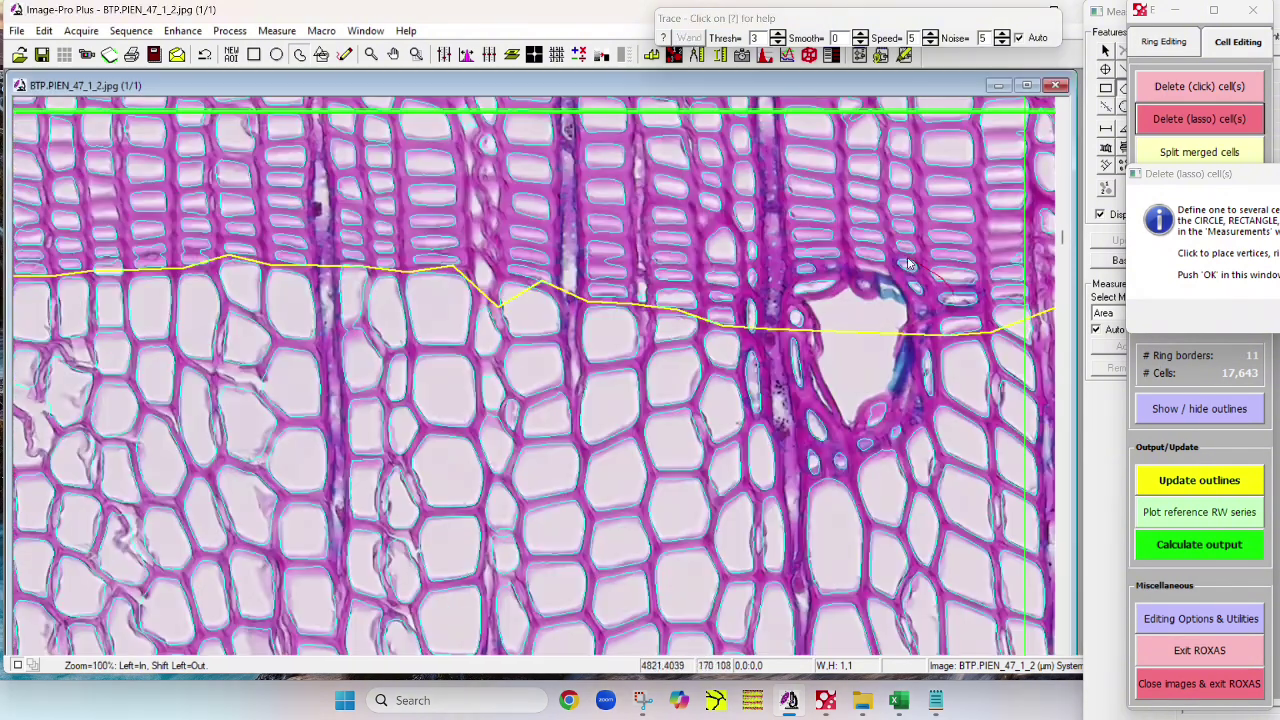
{"action": "mouse_move", "coordinate": [738, 298]}
{"action": "left_mouse_down"}
{"action": "mouse_move", "coordinate": [765, 470]}
{"action": "mouse_move", "coordinate": [910, 495]}
{"action": "mouse_move", "coordinate": [960, 400]}
{"action": "mouse_move", "coordinate": [952, 335]}
{"action": "left_mouse_up"}
{"action": "left_click", "coordinate": [952, 335], "text": "shift"}
{"action": "left_click", "coordinate": [808, 322], "text": "shift"}
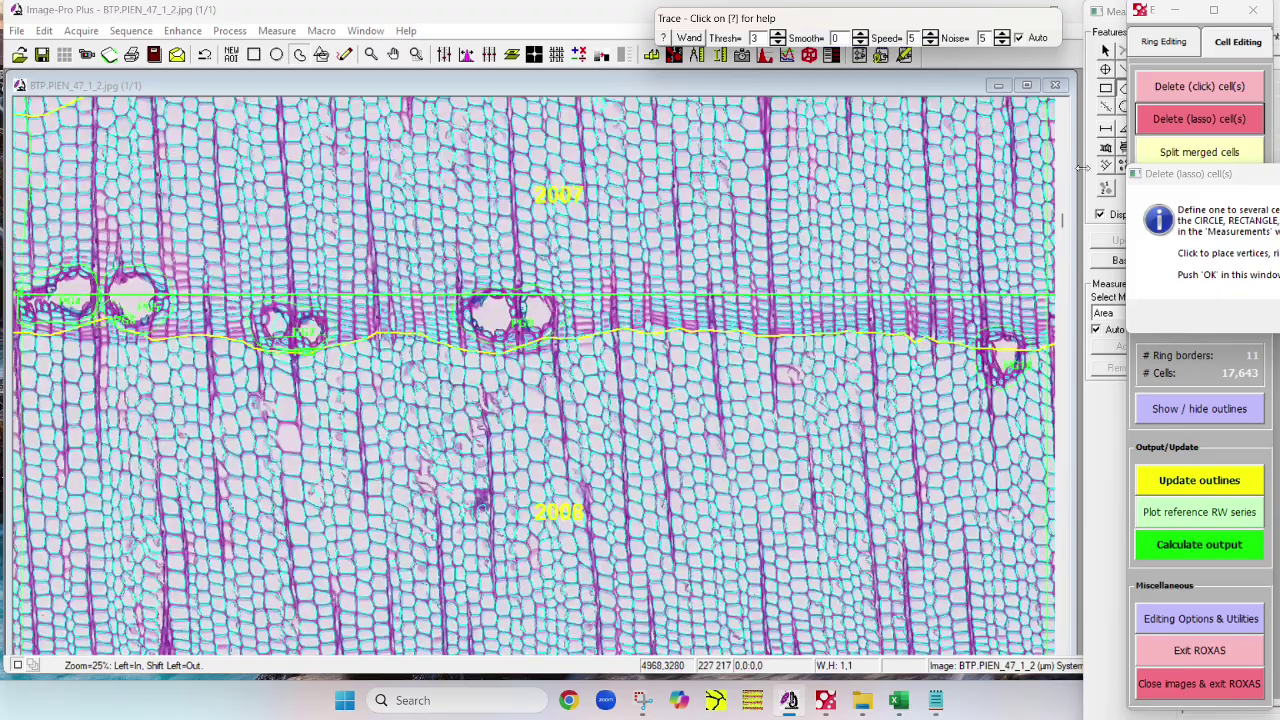
Step: Outline three damaged-cell areas in ring 2010 for deletion: one in its upper middle and two near its right edge
{"action": "scroll", "coordinate": [1062, 233], "scroll_direction": "down", "scroll_amount": 2}
{"action": "left_click_drag", "start_coordinate": [1062, 233], "coordinate": [1070, 378]}
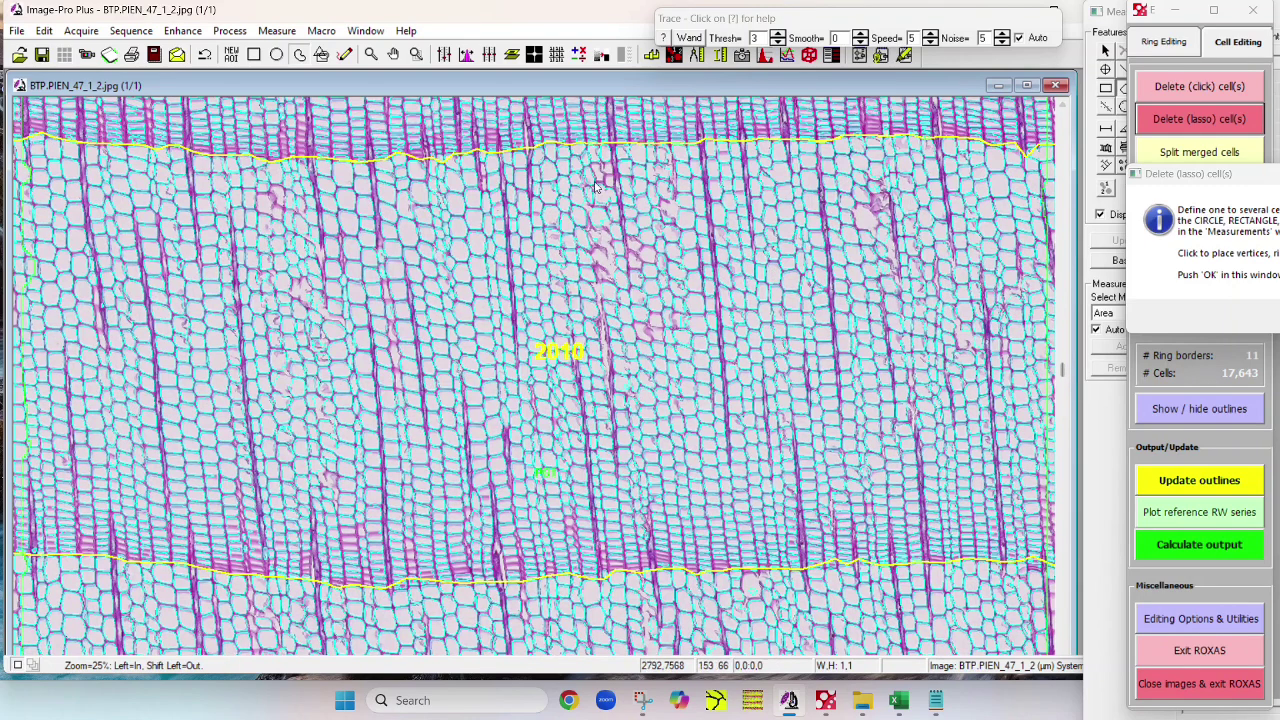
{"action": "mouse_move", "coordinate": [632, 188]}
{"action": "left_mouse_down"}
{"action": "mouse_move", "coordinate": [588, 180]}
{"action": "mouse_move", "coordinate": [585, 283]}
{"action": "mouse_move", "coordinate": [625, 248]}
{"action": "mouse_move", "coordinate": [622, 204]}
{"action": "left_mouse_up"}
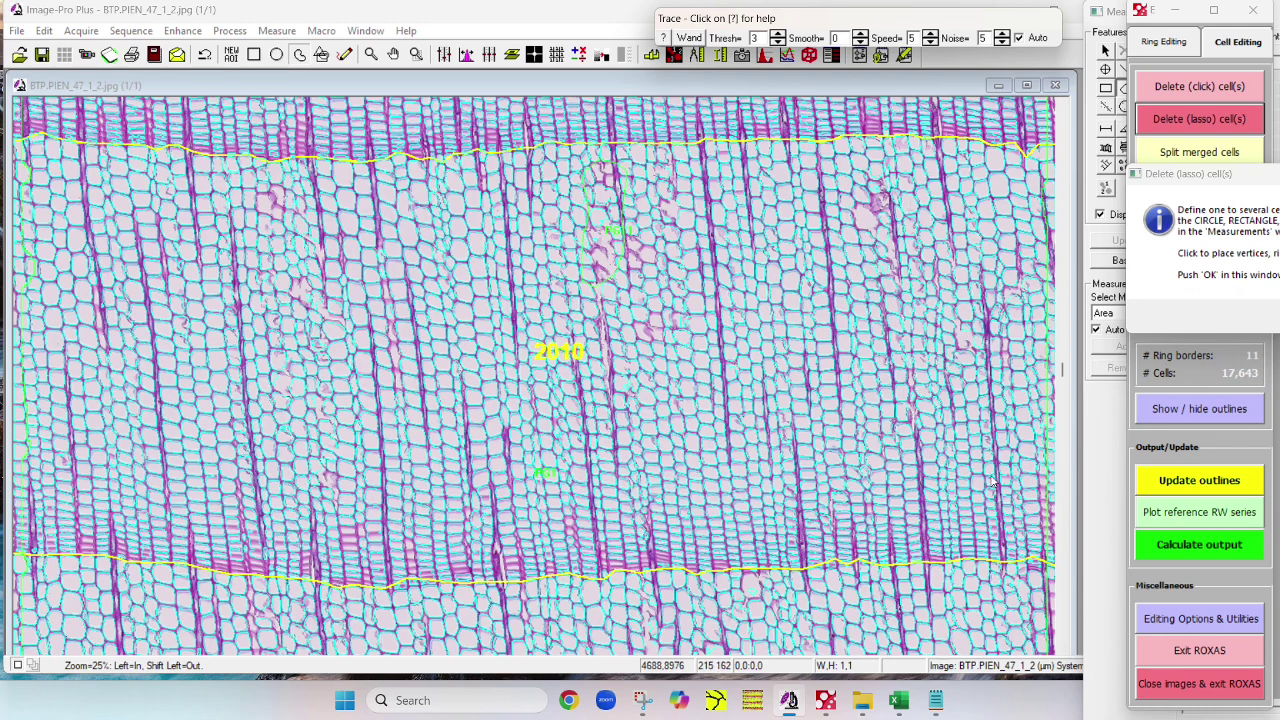
{"action": "mouse_move", "coordinate": [900, 190]}
{"action": "left_mouse_down"}
{"action": "mouse_move", "coordinate": [840, 222]}
{"action": "mouse_move", "coordinate": [905, 272]}
{"action": "mouse_move", "coordinate": [910, 208]}
{"action": "left_mouse_up"}
{"action": "mouse_move", "coordinate": [1036, 308]}
{"action": "left_mouse_down"}
{"action": "mouse_move", "coordinate": [1005, 285]}
{"action": "mouse_move", "coordinate": [945, 325]}
{"action": "mouse_move", "coordinate": [940, 365]}
{"action": "mouse_move", "coordinate": [1024, 312]}
{"action": "left_mouse_up"}
Step: Check the torn cells in the upper part of ring 2010 and add a small deletion area beneath the upper-right outlined area
{"action": "left_click", "coordinate": [655, 161]}
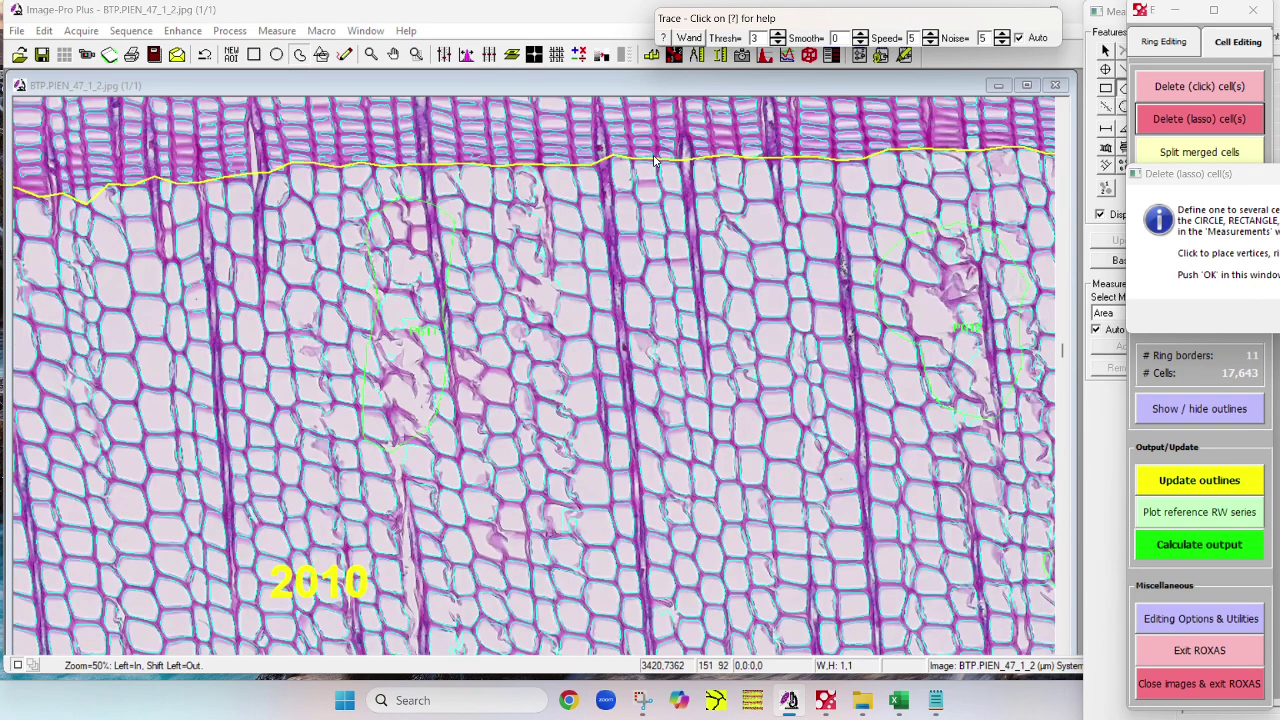
{"action": "left_click", "coordinate": [535, 220]}
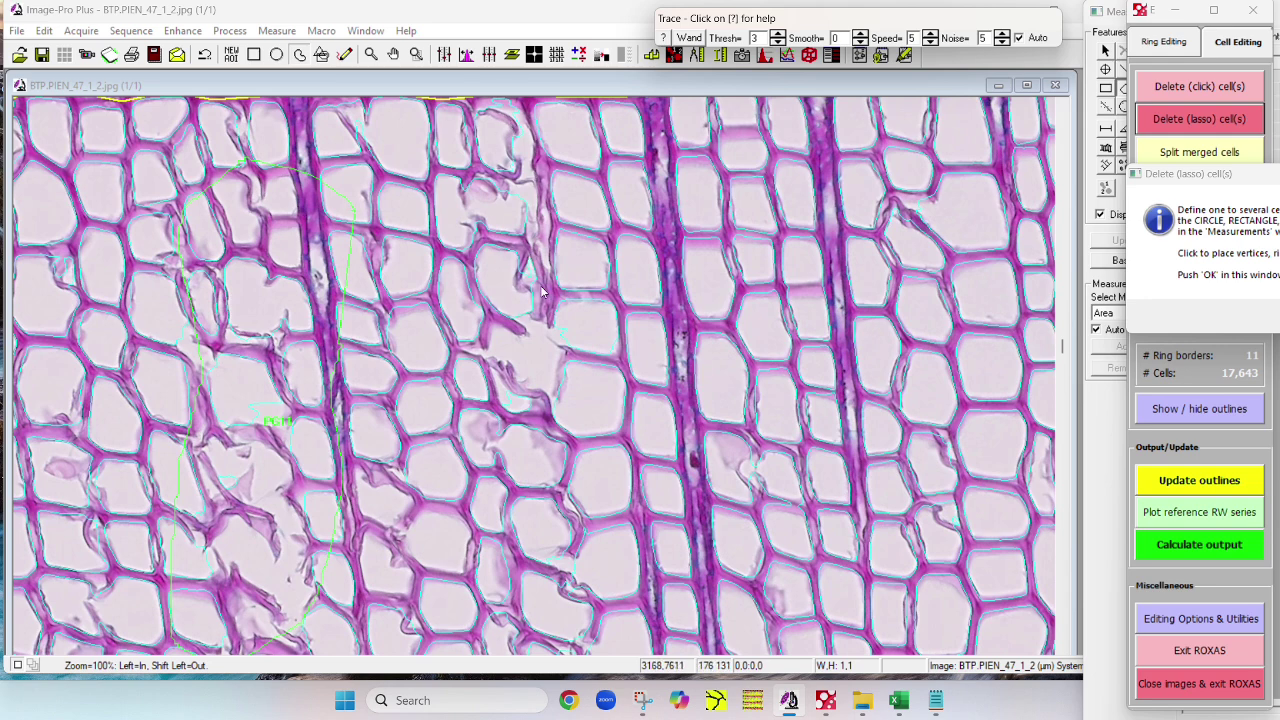
{"action": "left_click", "coordinate": [618, 298], "text": "shift"}
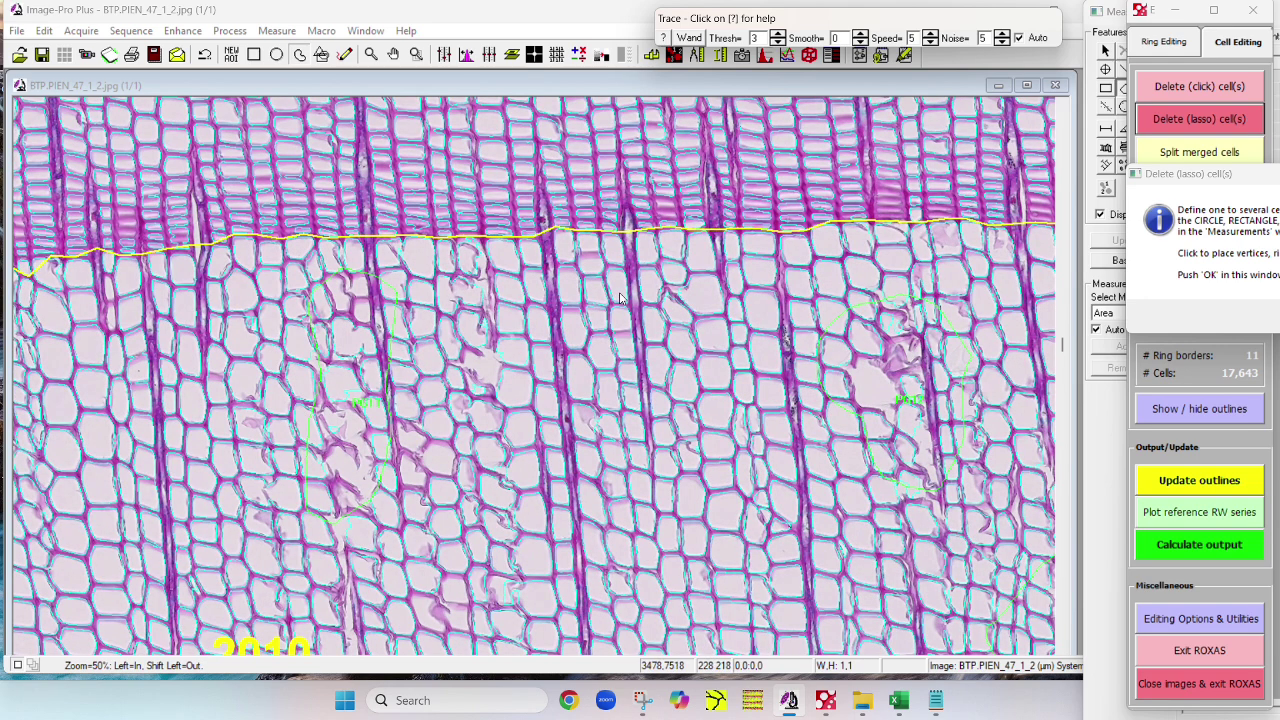
{"action": "left_click_drag", "start_coordinate": [894, 472], "coordinate": [955, 453]}
{"action": "right_click", "coordinate": [955, 453]}
{"action": "left_click", "coordinate": [845, 510], "text": "shift"}
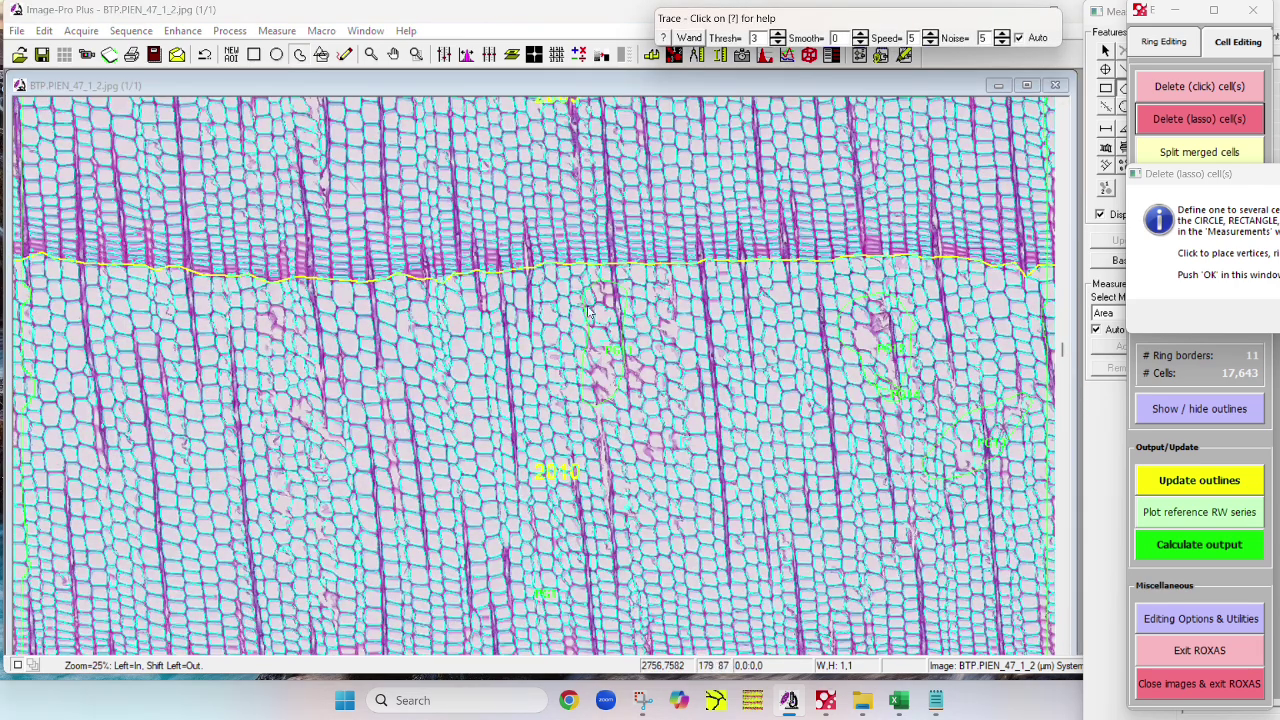
Step: Outline the torn-cell patch in the upper middle of ring 2011 and the damaged diagonal band by its year label
{"action": "left_click_drag", "start_coordinate": [1061, 353], "coordinate": [1068, 433]}
{"action": "mouse_move", "coordinate": [706, 288]}
{"action": "left_mouse_down"}
{"action": "mouse_move", "coordinate": [643, 340]}
{"action": "mouse_move", "coordinate": [706, 305]}
{"action": "left_mouse_up"}
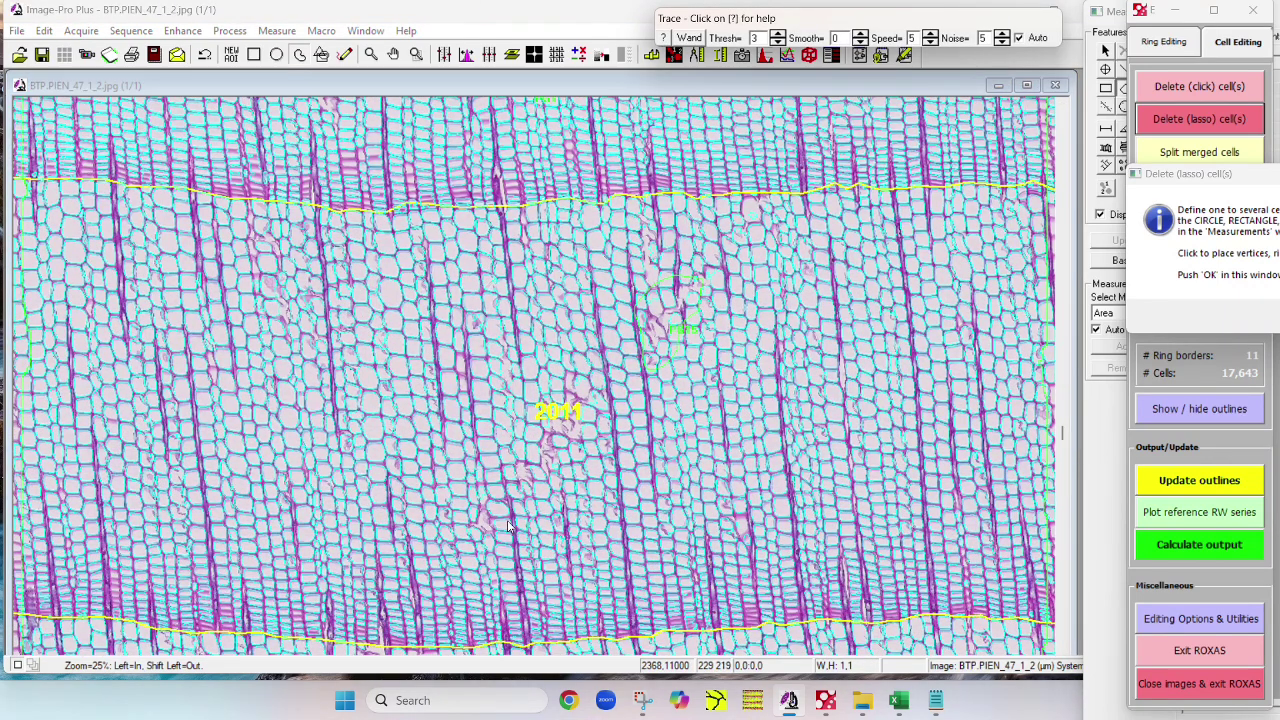
{"action": "mouse_move", "coordinate": [592, 390]}
{"action": "left_mouse_down"}
{"action": "mouse_move", "coordinate": [484, 502]}
{"action": "mouse_move", "coordinate": [545, 466]}
{"action": "mouse_move", "coordinate": [590, 405]}
{"action": "left_mouse_up"}
Step: Outline the torn cells just below the upper border of ring 2012 and the diagonal damaged strip toward its lower left
{"action": "left_click_drag", "start_coordinate": [1063, 439], "coordinate": [1079, 507]}
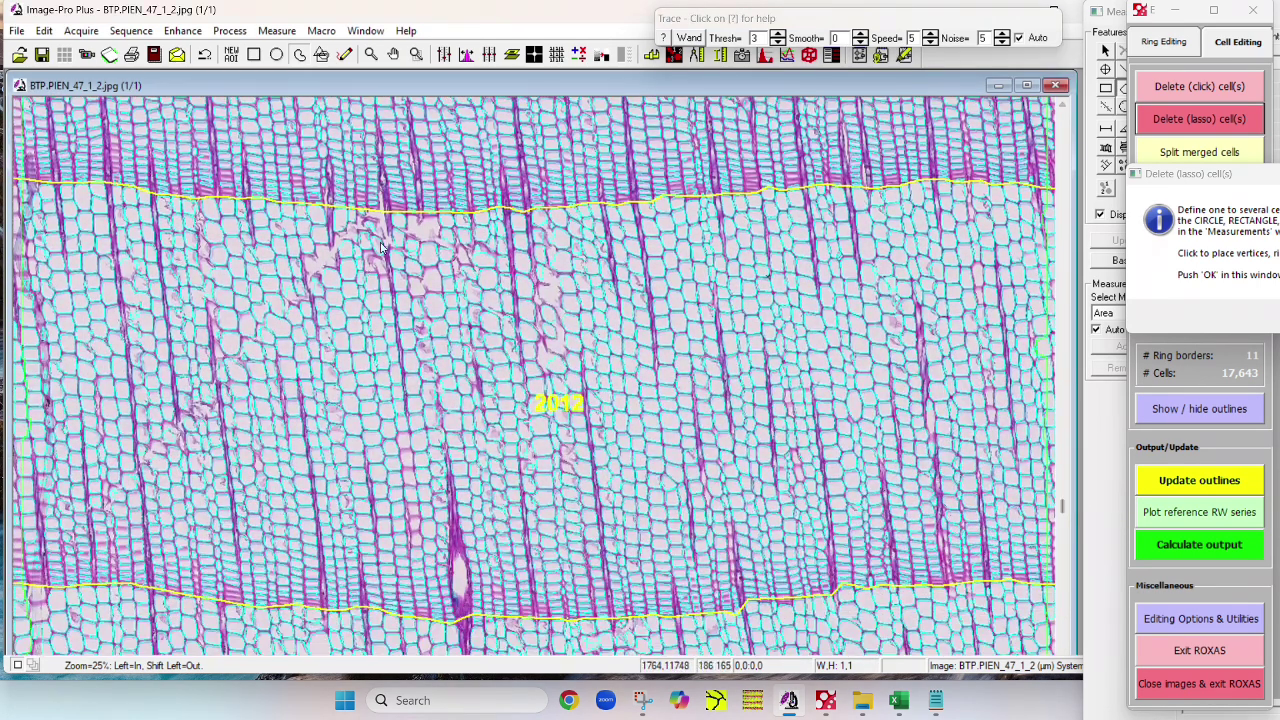
{"action": "mouse_move", "coordinate": [410, 221]}
{"action": "left_mouse_down"}
{"action": "mouse_move", "coordinate": [345, 242]}
{"action": "mouse_move", "coordinate": [456, 258]}
{"action": "left_mouse_up"}
{"action": "right_click", "coordinate": [456, 257]}
{"action": "mouse_move", "coordinate": [311, 262]}
{"action": "left_mouse_down"}
{"action": "mouse_move", "coordinate": [146, 462]}
{"action": "mouse_move", "coordinate": [368, 278]}
{"action": "left_mouse_up"}
{"action": "right_click", "coordinate": [368, 278]}
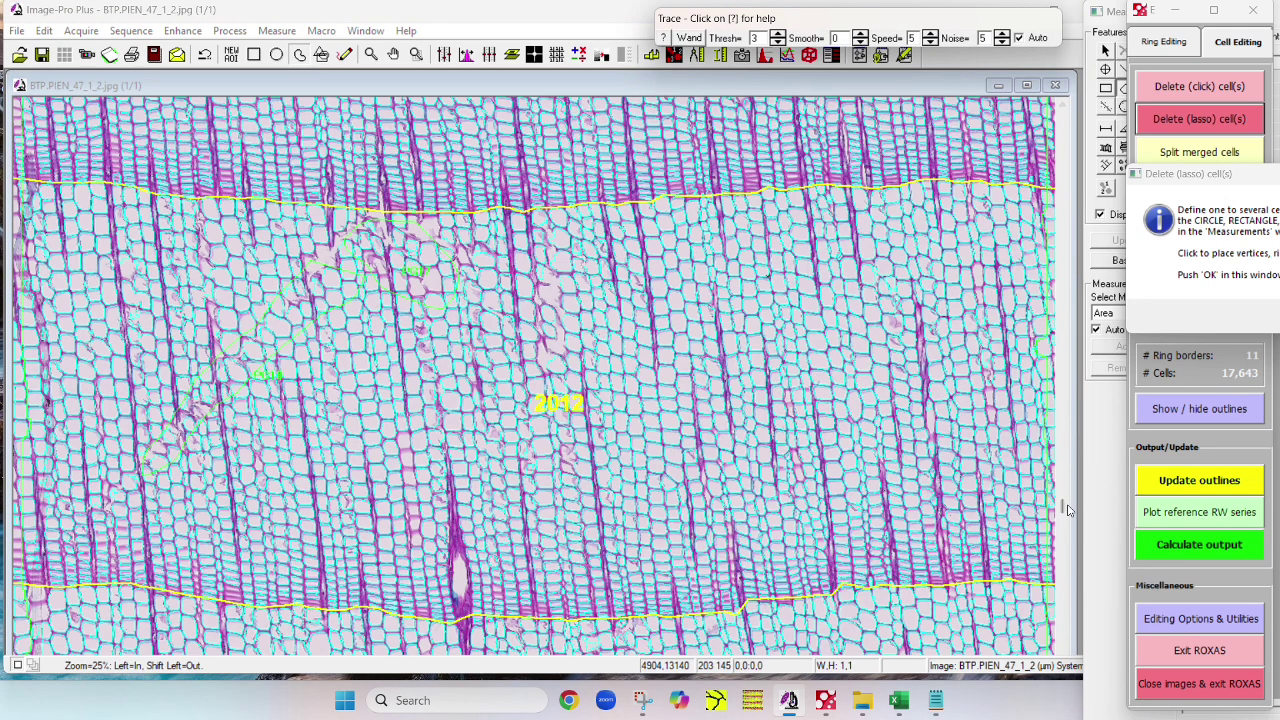
Step: Outline the damaged vertical strip in the upper middle of ring 2013 and the small torn patch near its right side
{"action": "left_click_drag", "start_coordinate": [1065, 510], "coordinate": [1063, 592]}
{"action": "mouse_move", "coordinate": [650, 118]}
{"action": "left_mouse_down"}
{"action": "mouse_move", "coordinate": [578, 122]}
{"action": "mouse_move", "coordinate": [625, 205]}
{"action": "mouse_move", "coordinate": [660, 340]}
{"action": "mouse_move", "coordinate": [671, 177]}
{"action": "left_mouse_up"}
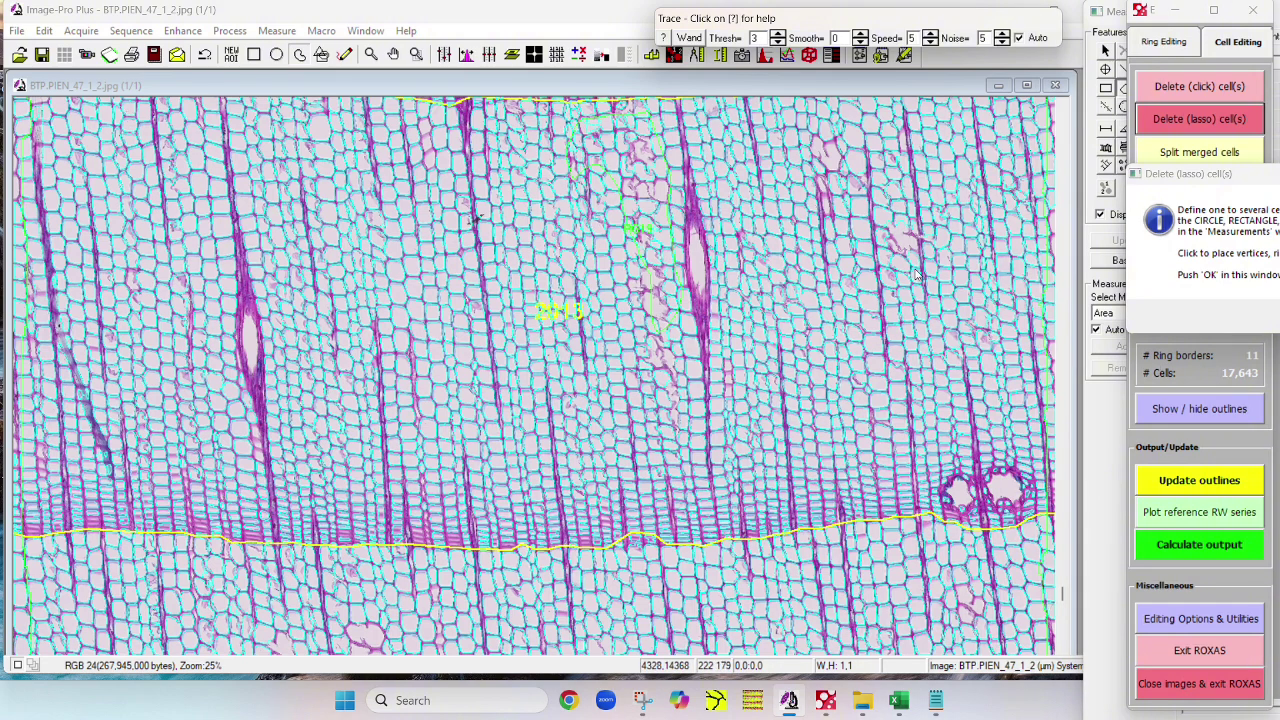
{"action": "mouse_move", "coordinate": [930, 240]}
{"action": "left_mouse_down"}
{"action": "mouse_move", "coordinate": [860, 152]}
{"action": "mouse_move", "coordinate": [808, 158]}
{"action": "mouse_move", "coordinate": [858, 232]}
{"action": "mouse_move", "coordinate": [928, 255]}
{"action": "left_mouse_up"}
Step: Outline the pair of resin ducts at the right end of ring 2013's lower border as one deletion area
{"action": "scroll", "coordinate": [980, 443], "scroll_direction": "up", "scroll_amount": 2}
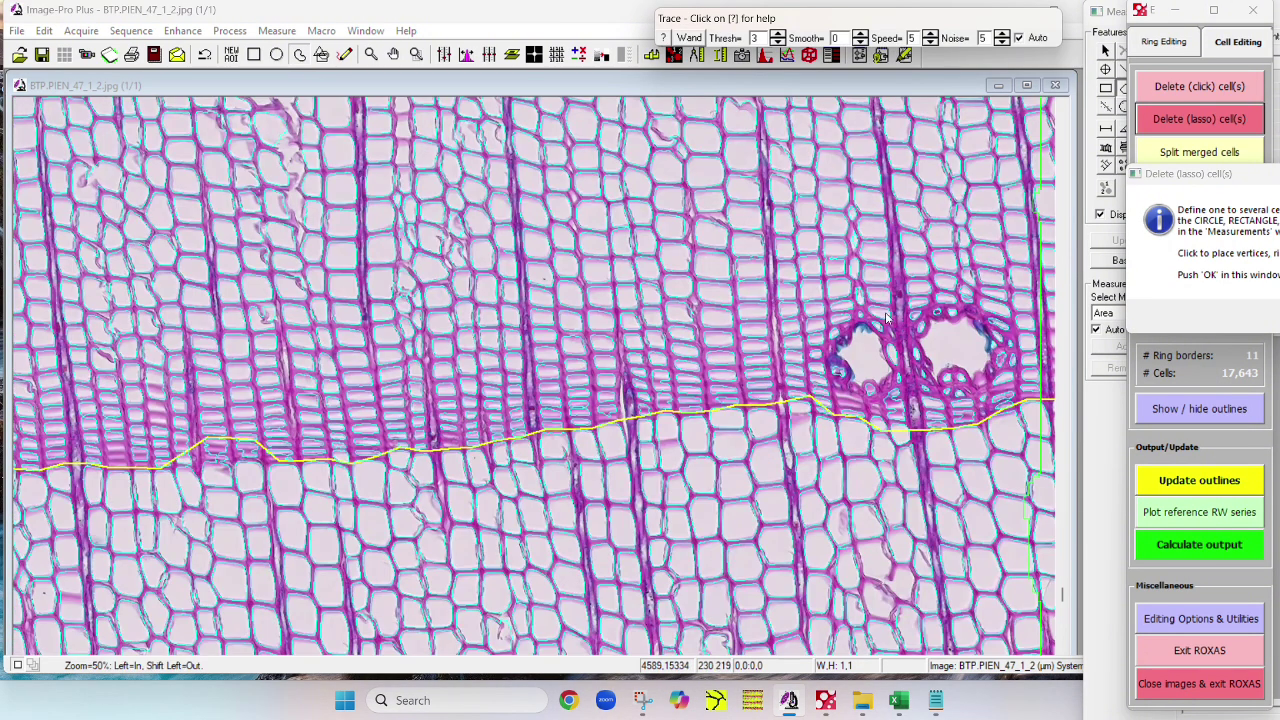
{"action": "mouse_move", "coordinate": [988, 355]}
{"action": "left_mouse_down"}
{"action": "mouse_move", "coordinate": [890, 230]}
{"action": "mouse_move", "coordinate": [697, 282]}
{"action": "mouse_move", "coordinate": [576, 412]}
{"action": "mouse_move", "coordinate": [725, 493]}
{"action": "mouse_move", "coordinate": [848, 482]}
{"action": "mouse_move", "coordinate": [1005, 385]}
{"action": "mouse_move", "coordinate": [990, 358]}
{"action": "left_mouse_up"}
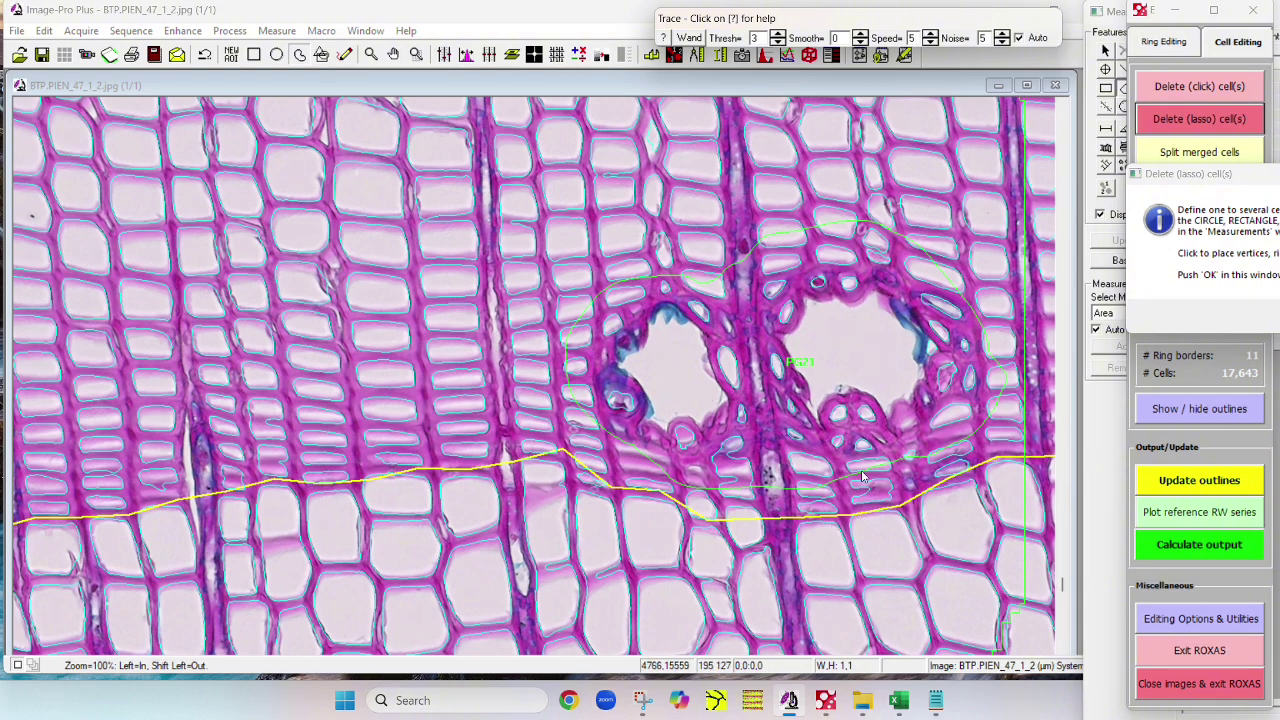
{"action": "scroll", "coordinate": [723, 355], "scroll_direction": "down", "scroll_amount": 1}
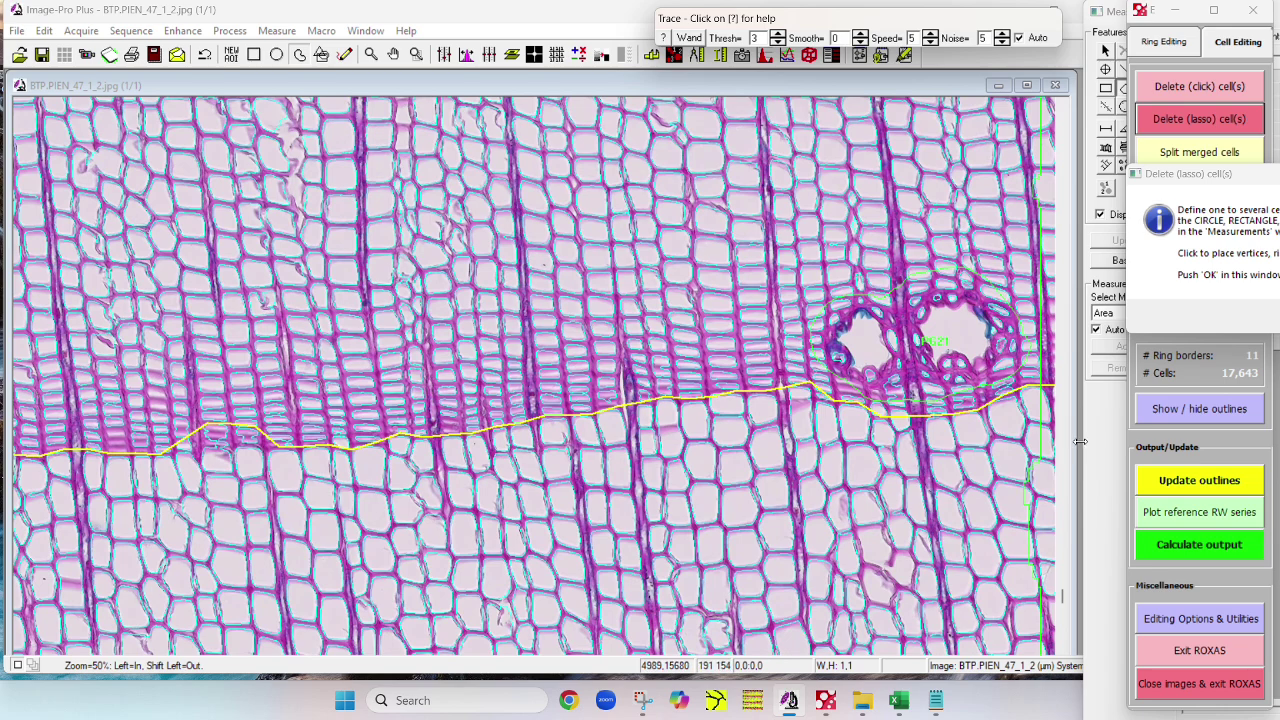
{"action": "scroll", "coordinate": [762, 359], "scroll_direction": "down", "scroll_amount": 1}
Step: Outline the two damaged patches in the left half of ring 2014 and one below its year label, and confirm the lasso deletion
{"action": "left_click_drag", "start_coordinate": [1066, 623], "coordinate": [1070, 656]}
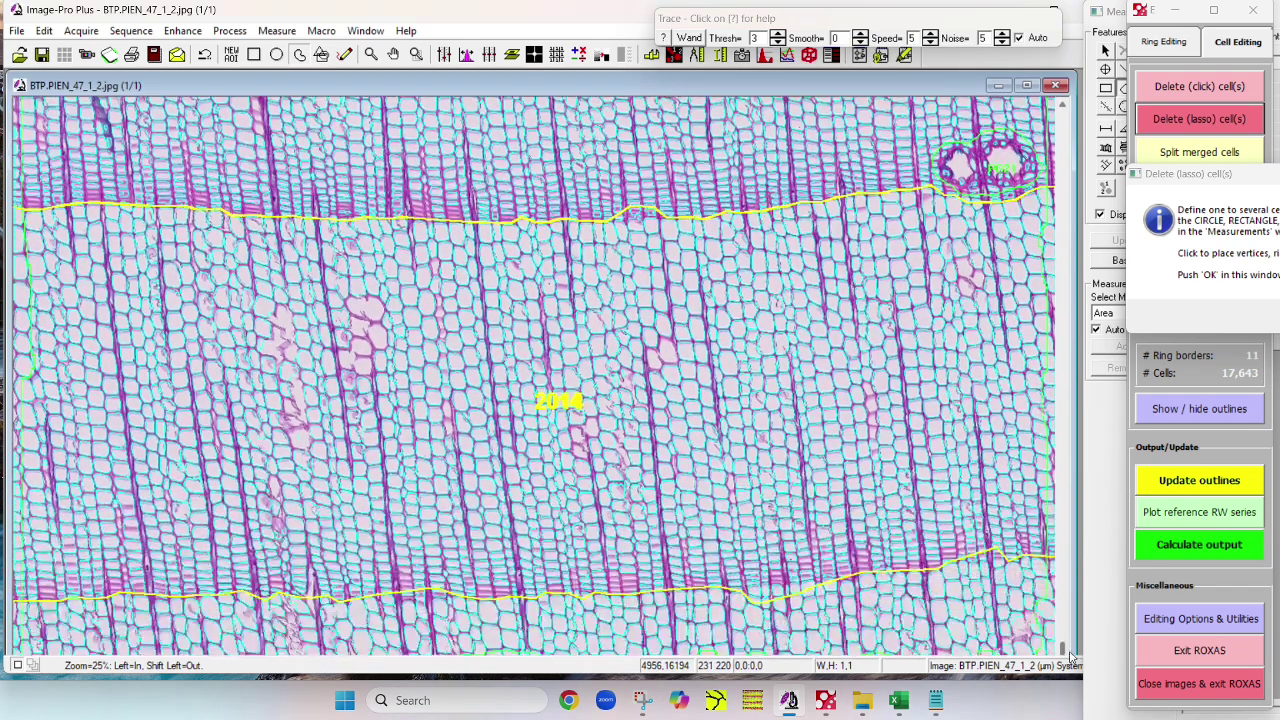
{"action": "mouse_move", "coordinate": [397, 322]}
{"action": "left_mouse_down"}
{"action": "mouse_move", "coordinate": [362, 289]}
{"action": "mouse_move", "coordinate": [342, 385]}
{"action": "mouse_move", "coordinate": [400, 345]}
{"action": "left_mouse_up"}
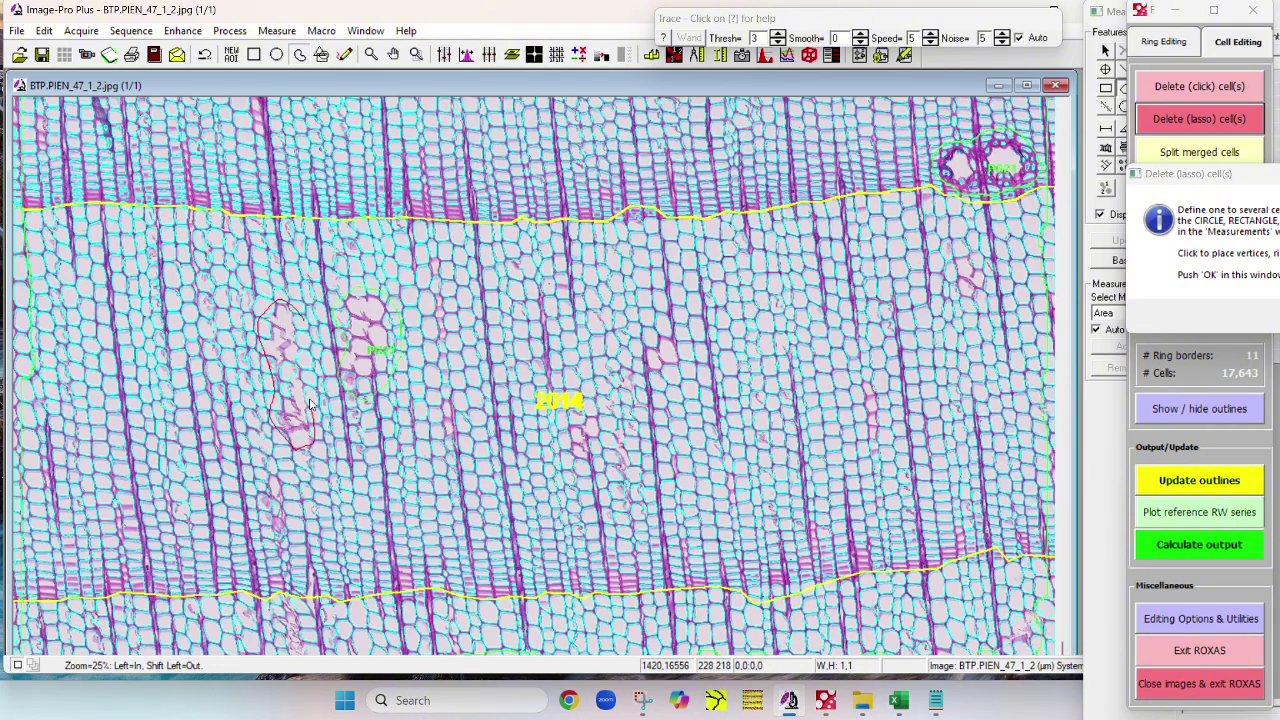
{"action": "mouse_move", "coordinate": [648, 457]}
{"action": "left_mouse_down"}
{"action": "mouse_move", "coordinate": [555, 445]}
{"action": "mouse_move", "coordinate": [640, 497]}
{"action": "mouse_move", "coordinate": [648, 460]}
{"action": "left_mouse_up"}
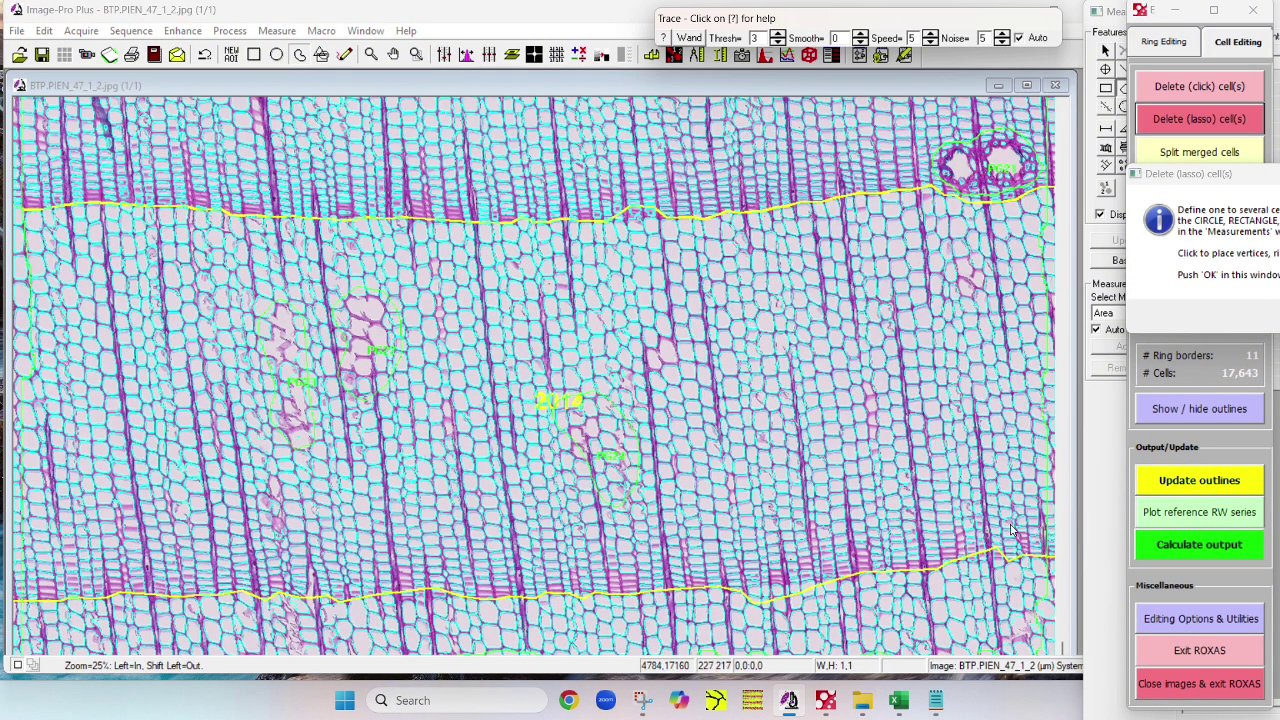
{"action": "left_click_drag", "start_coordinate": [1201, 172], "coordinate": [1041, 157]}
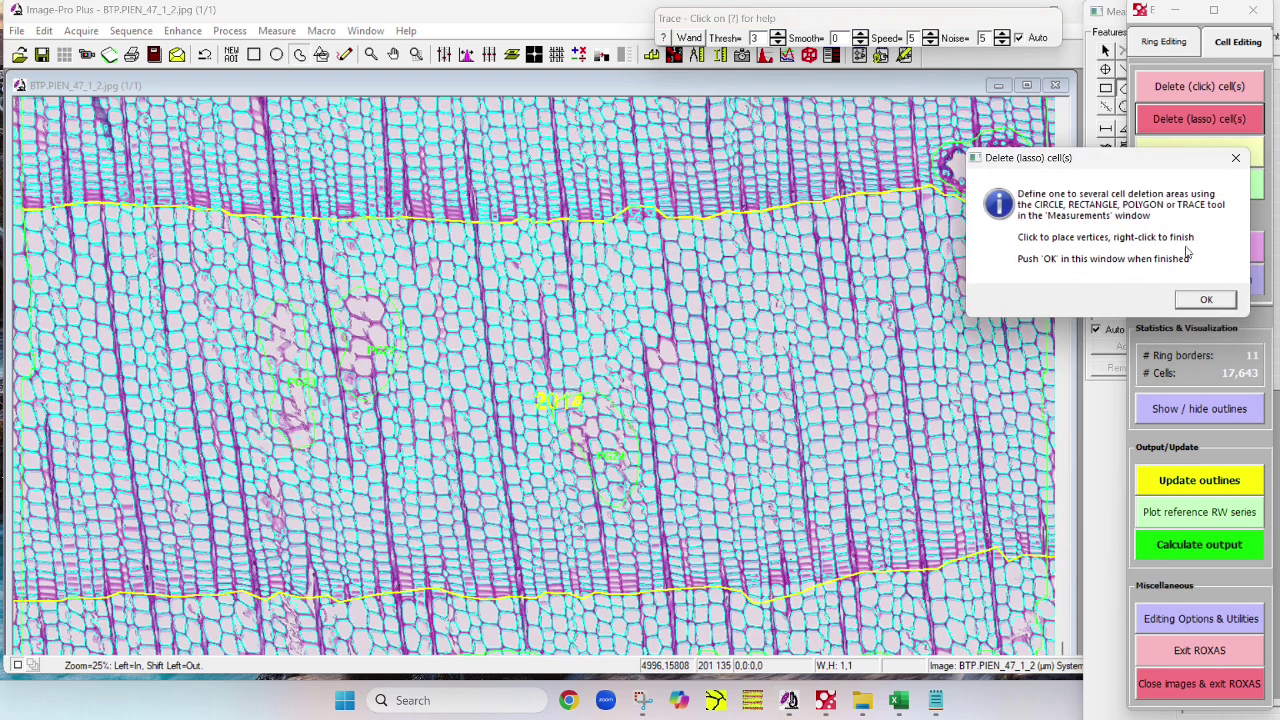
{"action": "left_click", "coordinate": [1210, 302]}
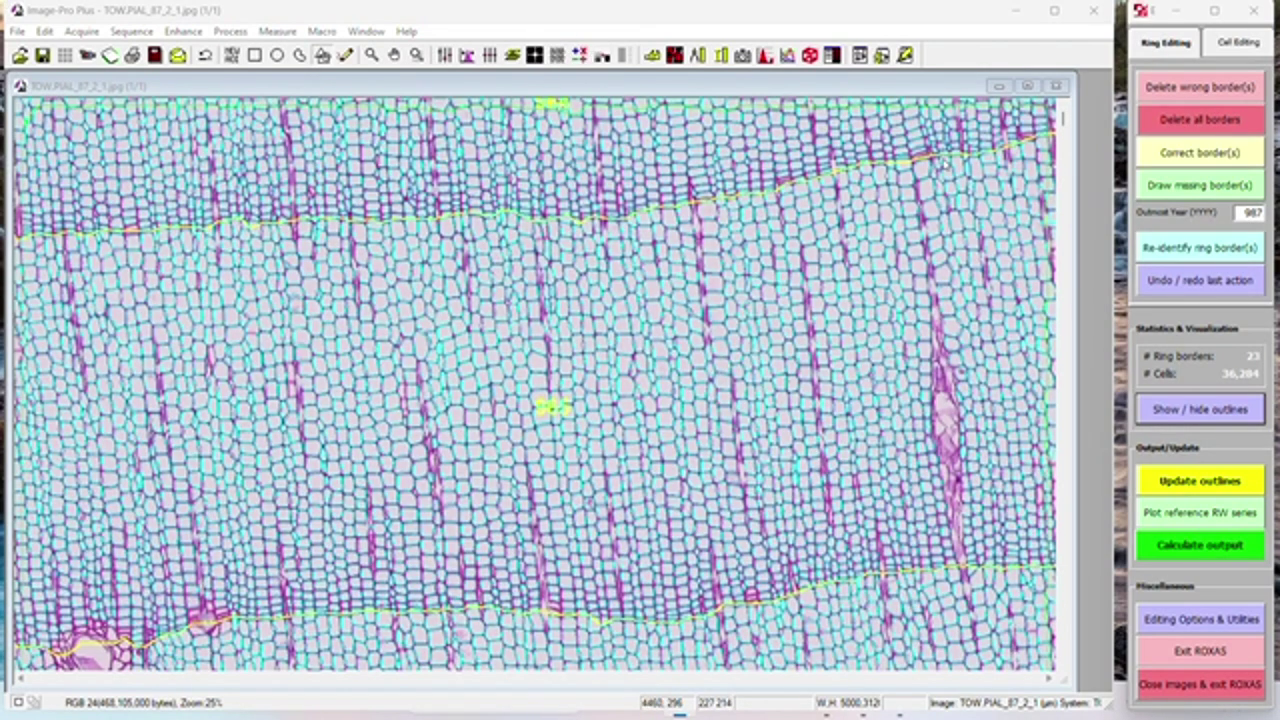
Step: Switch to cell editing for TOW.PIAL_87_2_1.jpg and examine the cell outlines in rings 965 to 967, including the distorted cells along the borders
{"action": "left_click", "coordinate": [1236, 52]}
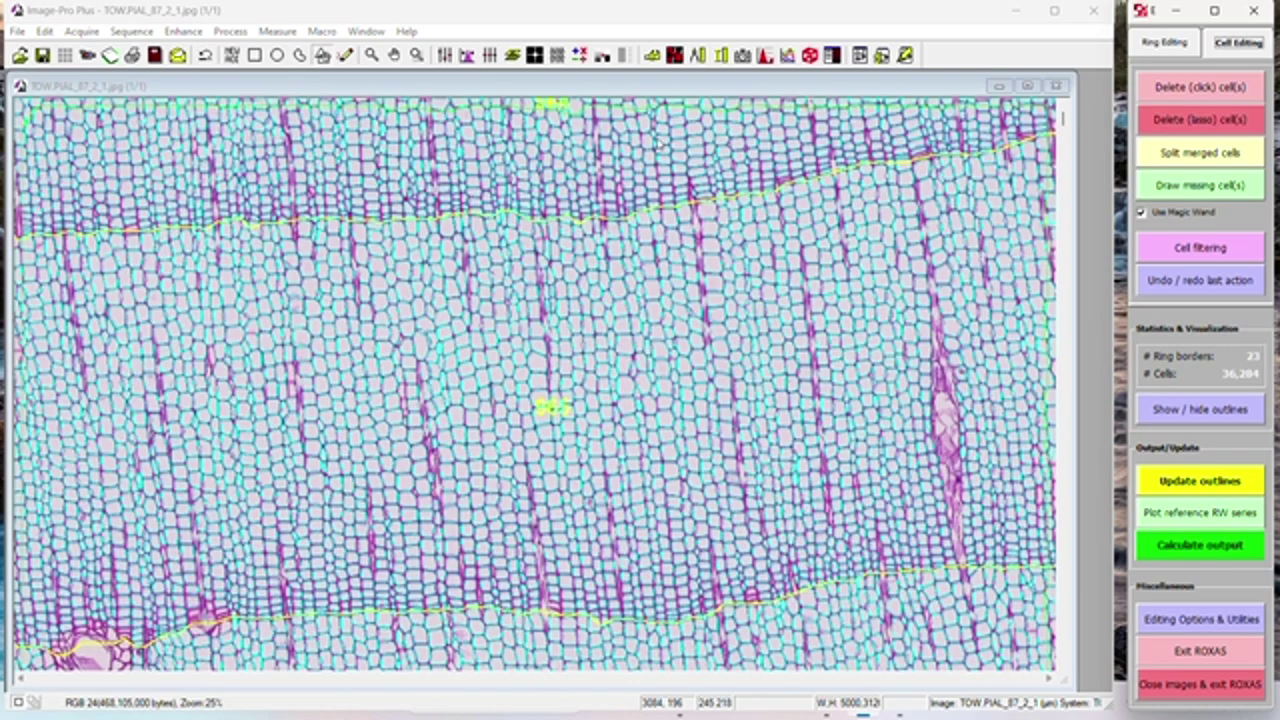
{"action": "left_click", "coordinate": [395, 200]}
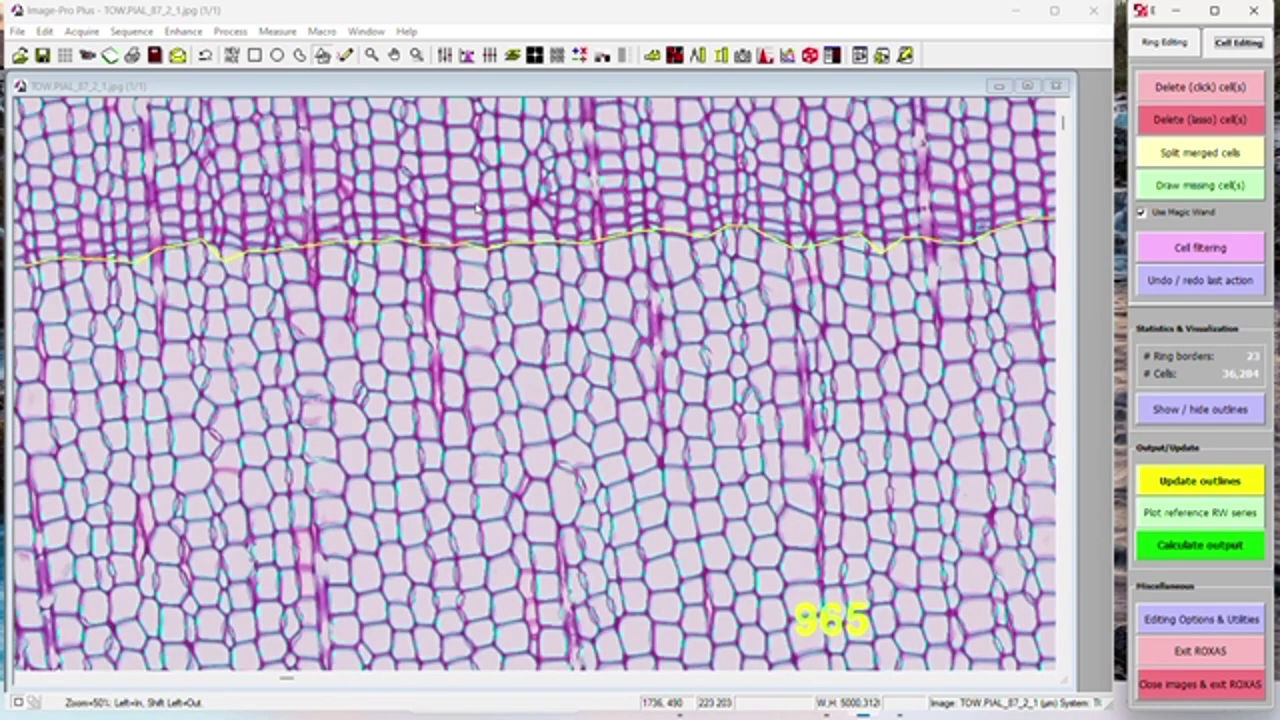
{"action": "scroll", "coordinate": [848, 250], "scroll_direction": "down", "scroll_amount": 1}
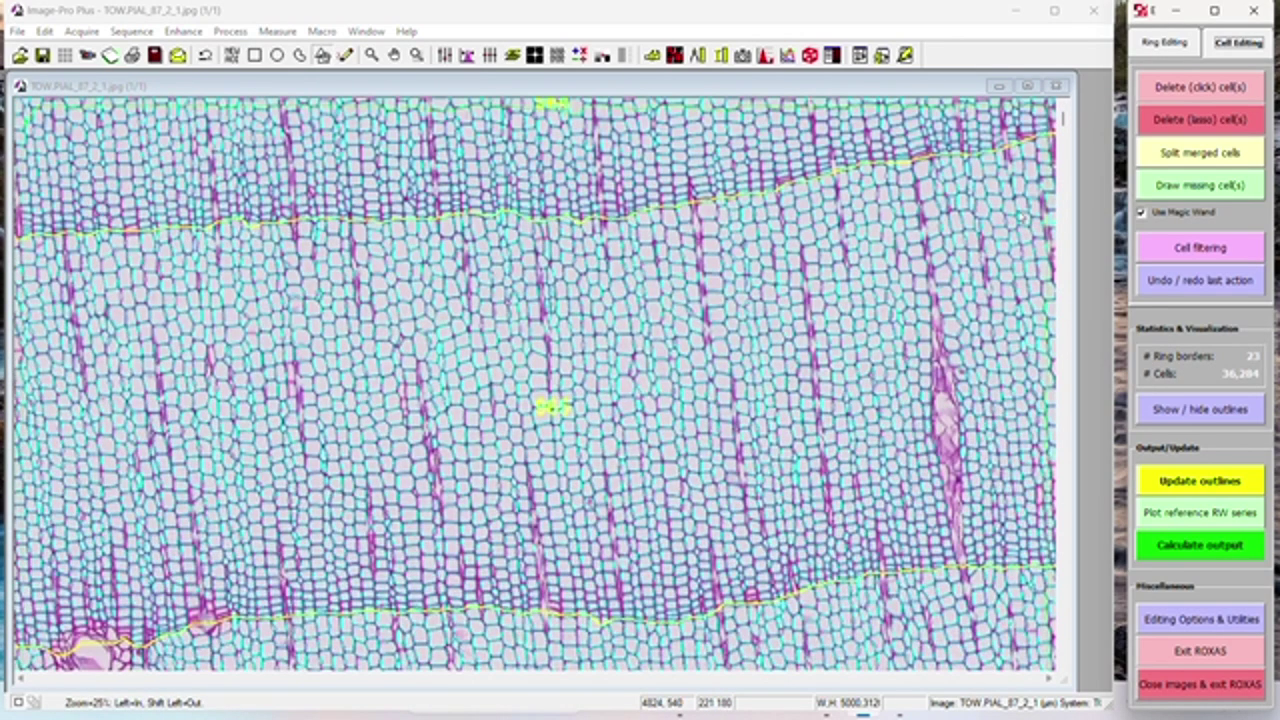
{"action": "left_click_drag", "start_coordinate": [1064, 119], "coordinate": [1066, 150]}
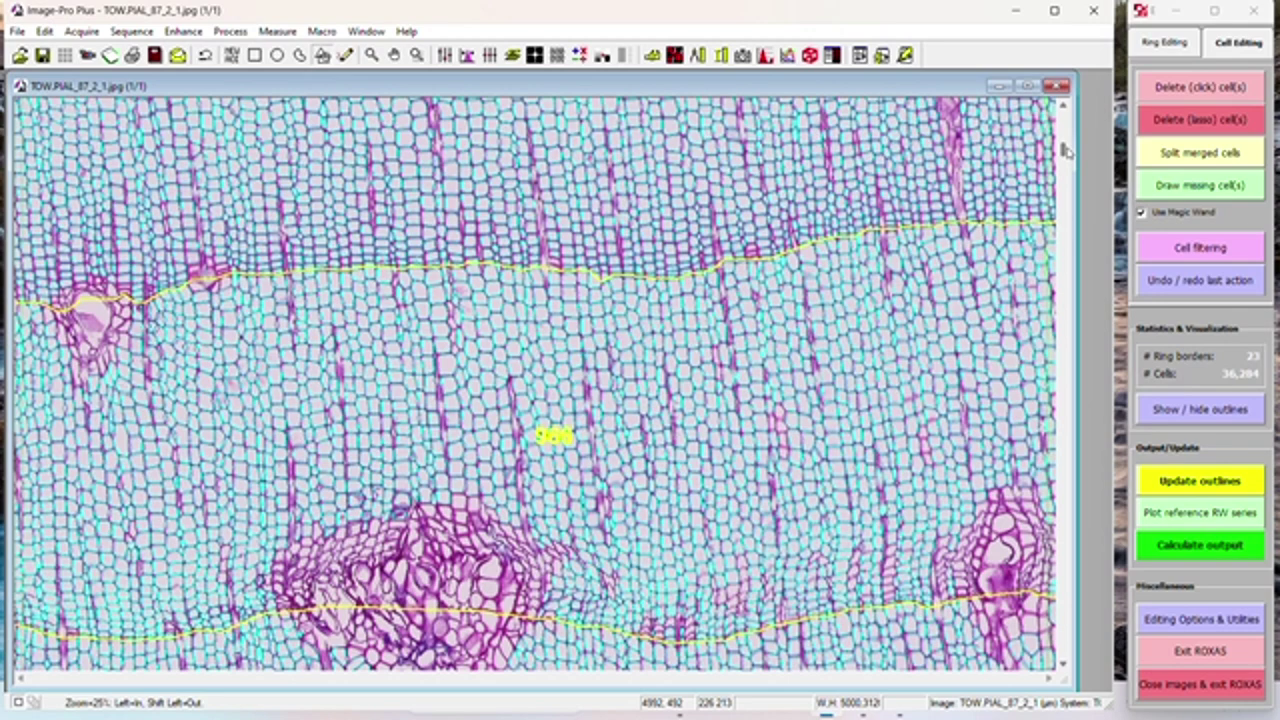
{"action": "left_click_drag", "start_coordinate": [1066, 150], "coordinate": [1066, 165]}
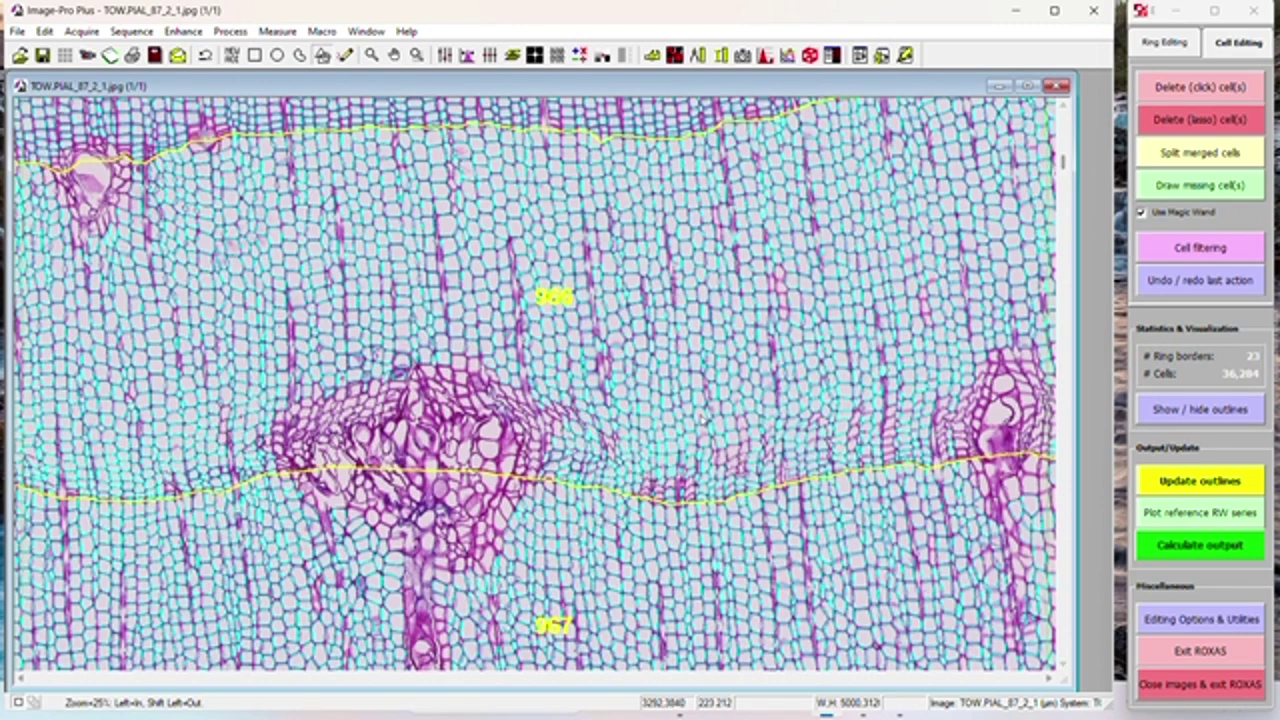
{"action": "left_click", "coordinate": [713, 511]}
{"action": "left_click", "coordinate": [689, 411]}
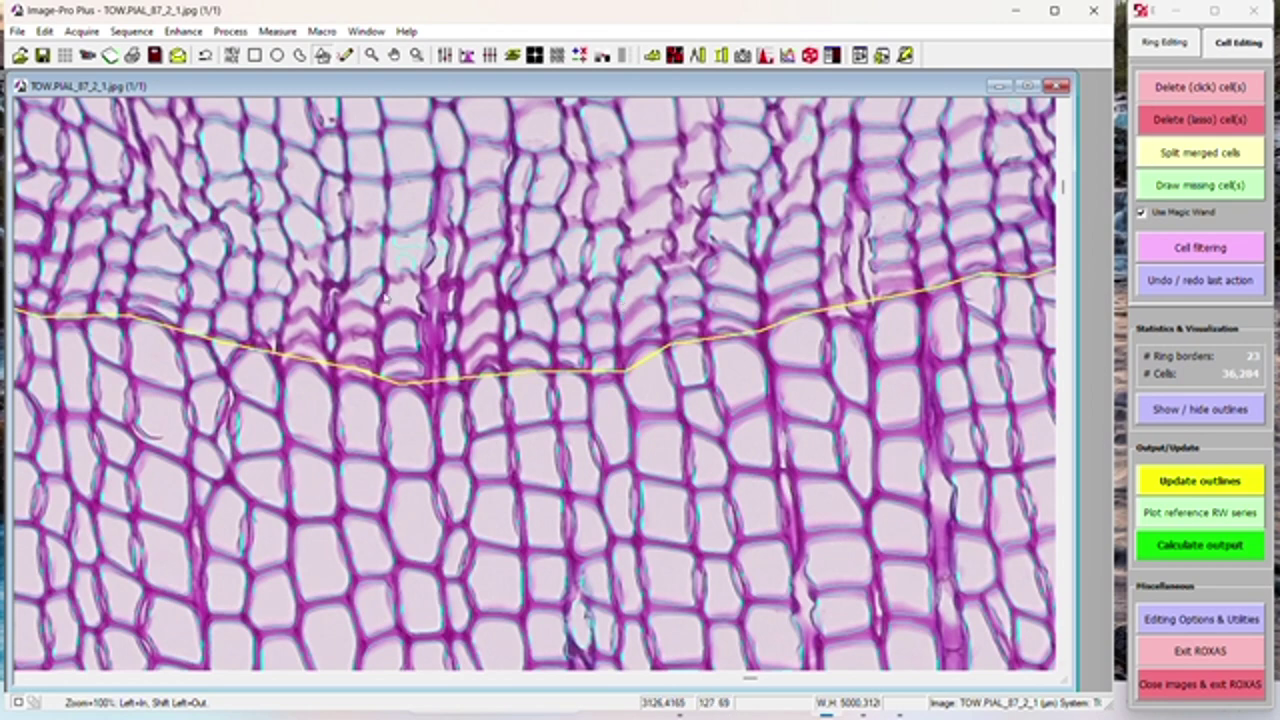
{"action": "scroll", "coordinate": [599, 267], "scroll_direction": "down", "scroll_amount": 1}
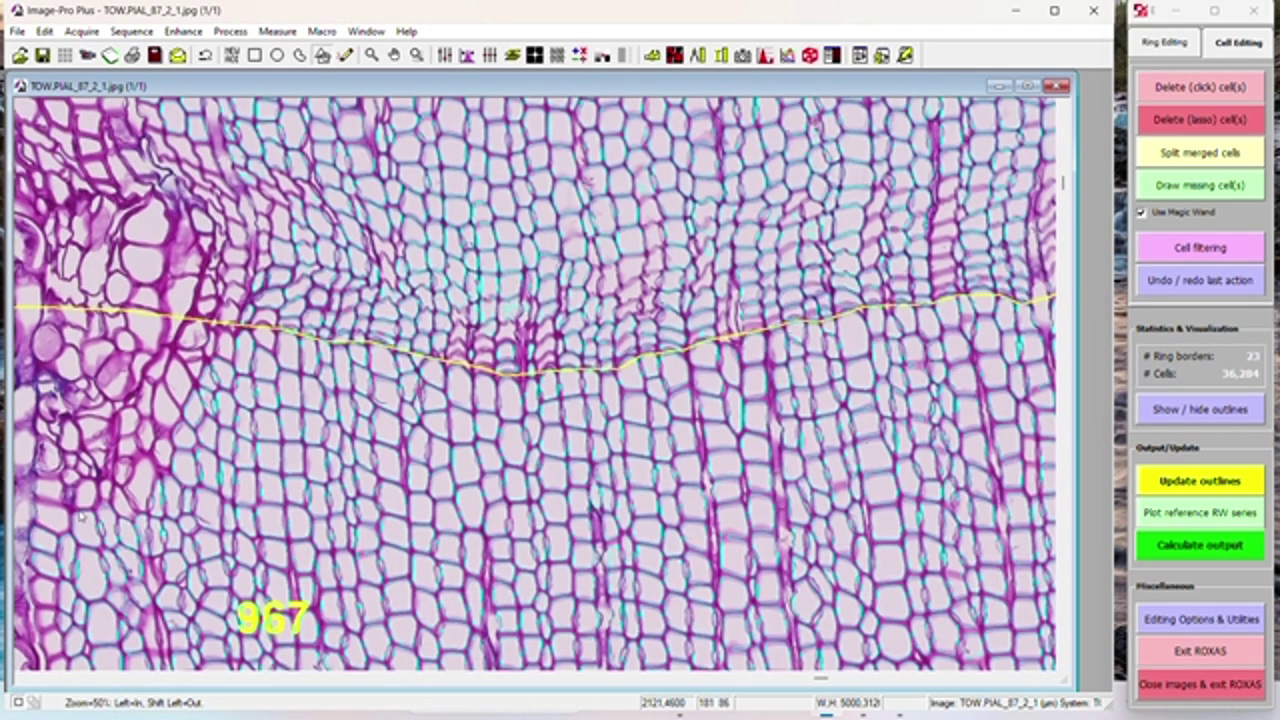
{"action": "scroll", "coordinate": [245, 356], "scroll_direction": "down", "scroll_amount": 1}
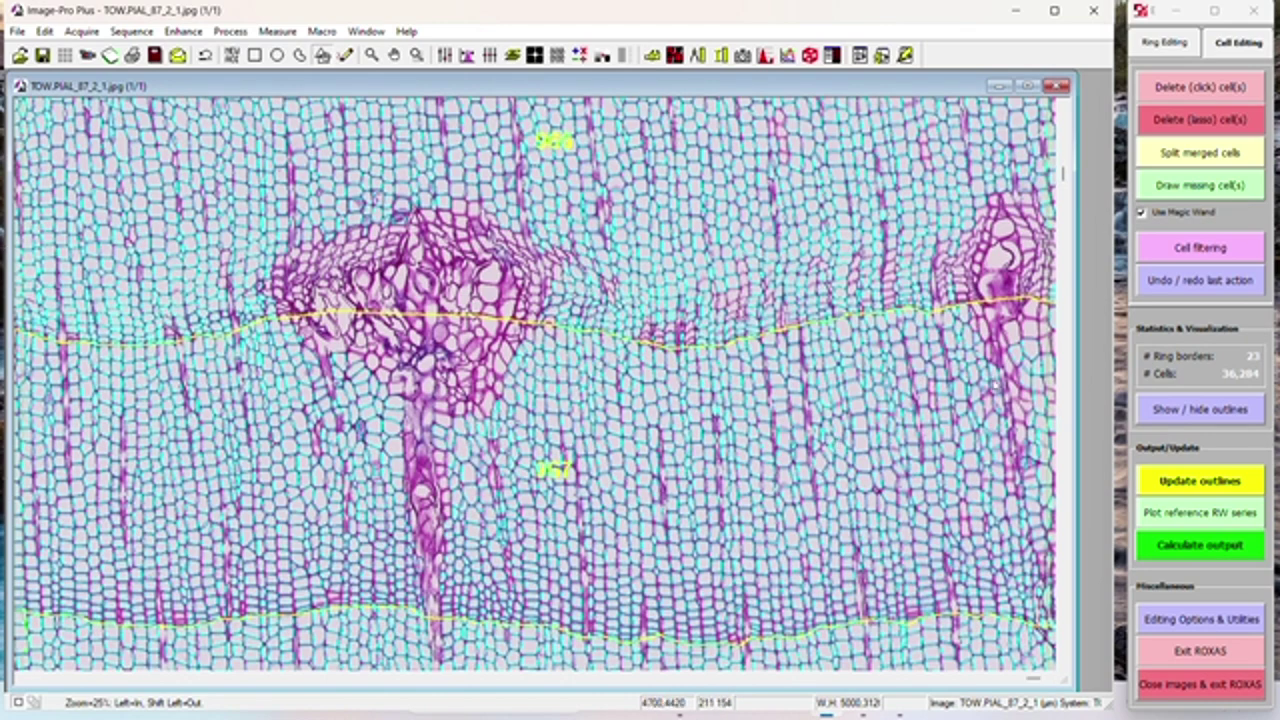
{"action": "left_click", "coordinate": [833, 440]}
{"action": "left_click", "coordinate": [916, 313]}
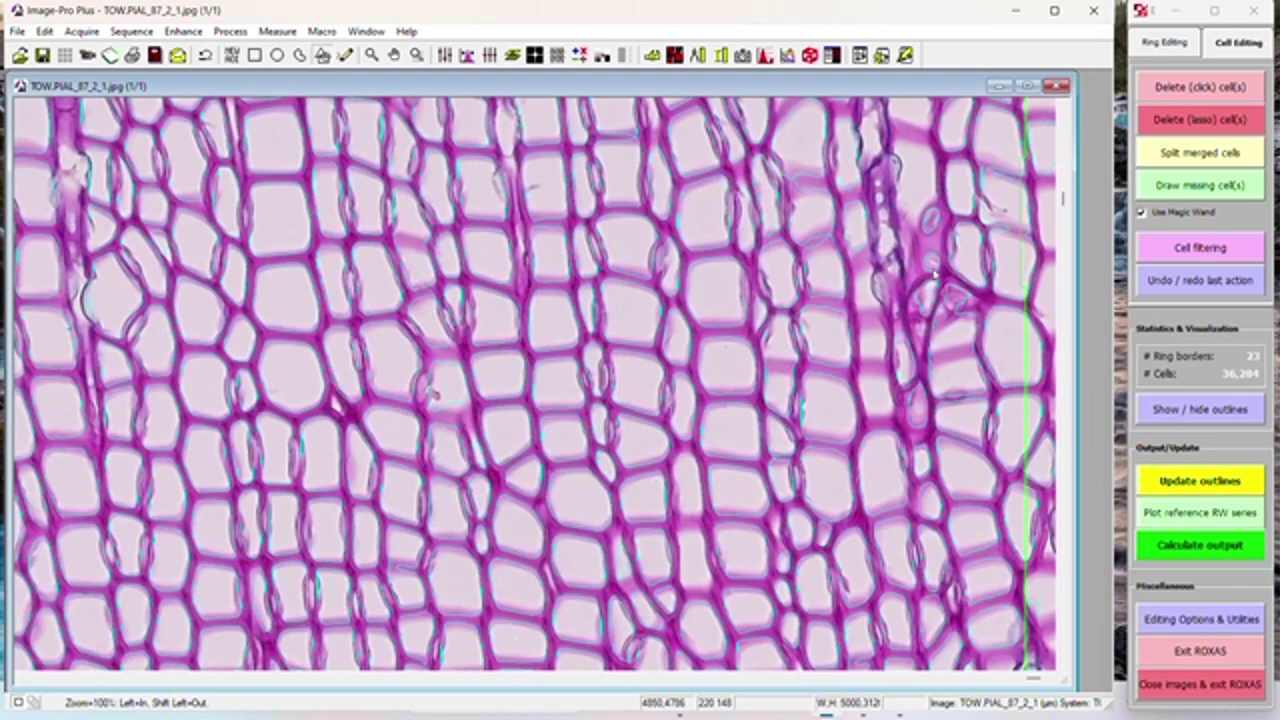
{"action": "left_click", "coordinate": [924, 300], "text": "shift"}
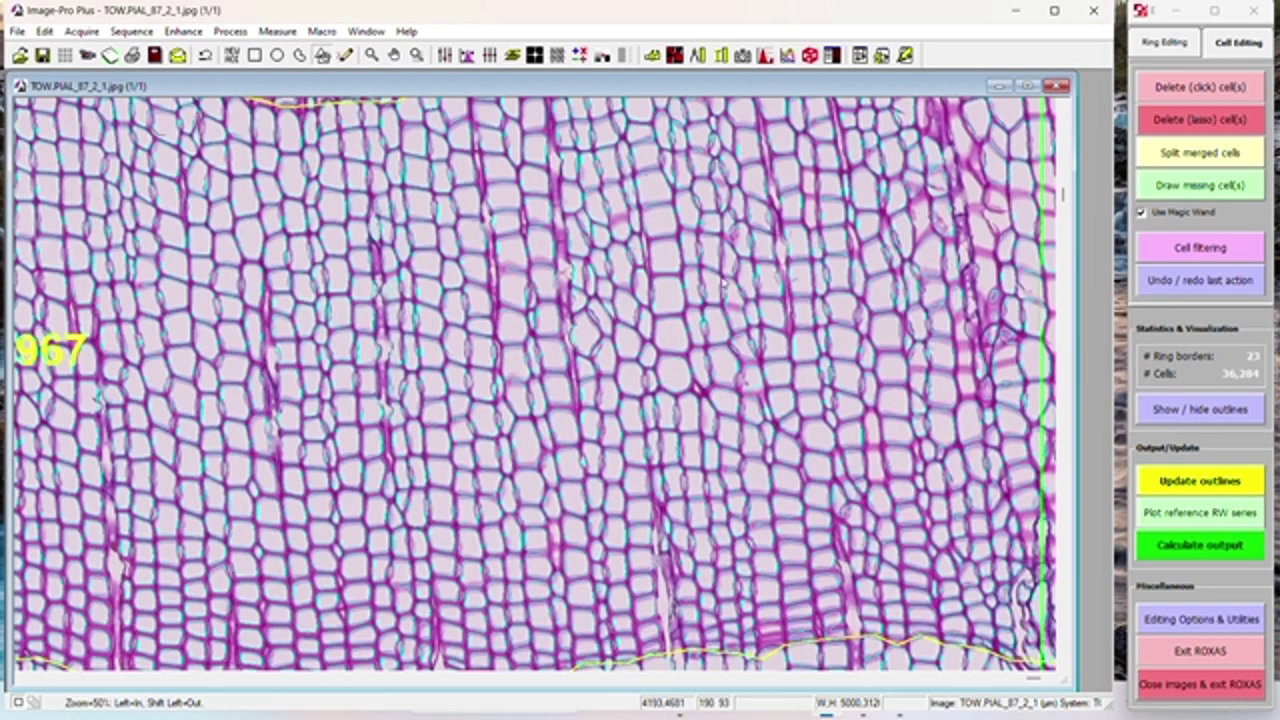
{"action": "left_click", "coordinate": [563, 284], "text": "shift"}
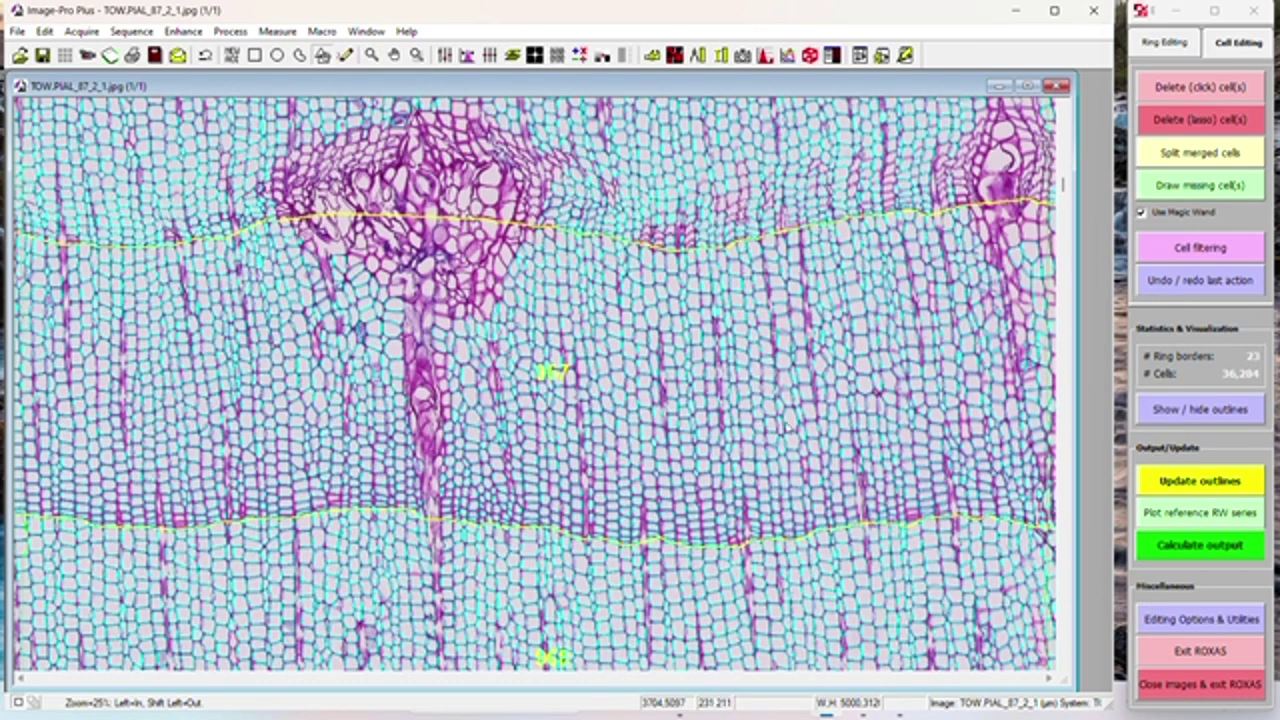
Step: Set the style of cell outlines to filled in the editing options and apply it
{"action": "left_click", "coordinate": [1203, 628]}
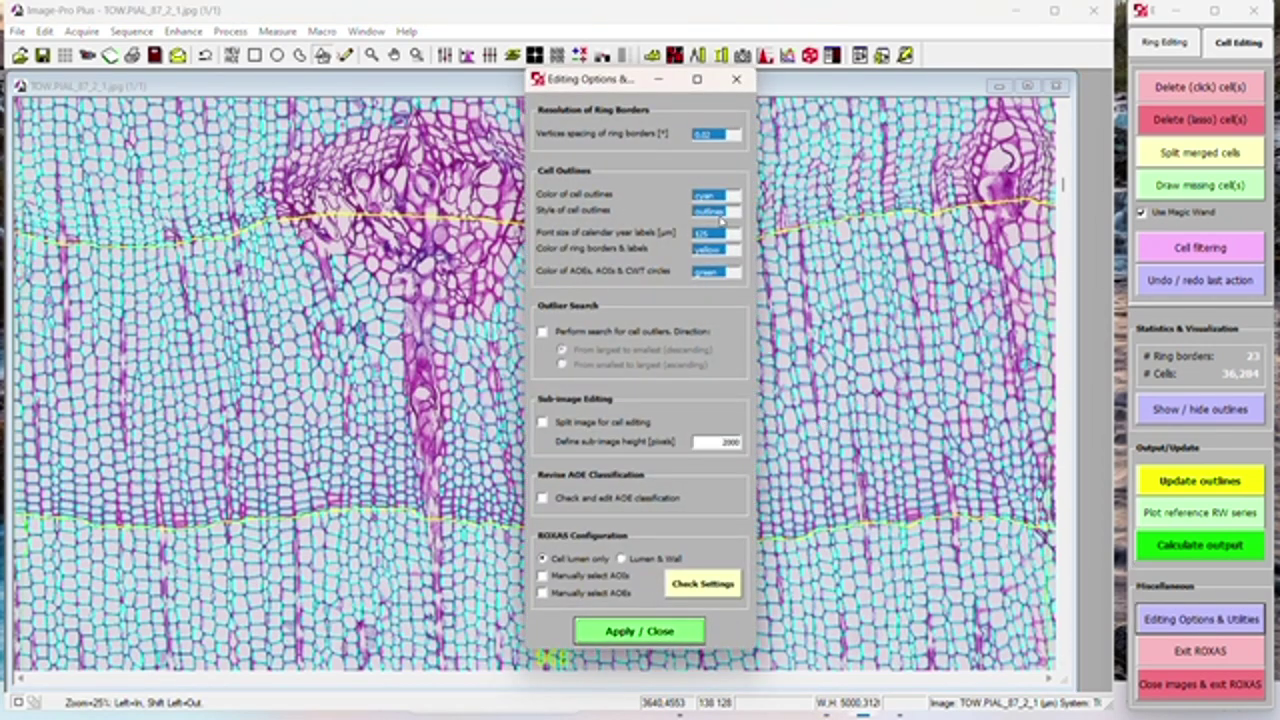
{"action": "scroll", "coordinate": [735, 215], "scroll_direction": "down", "scroll_amount": 1}
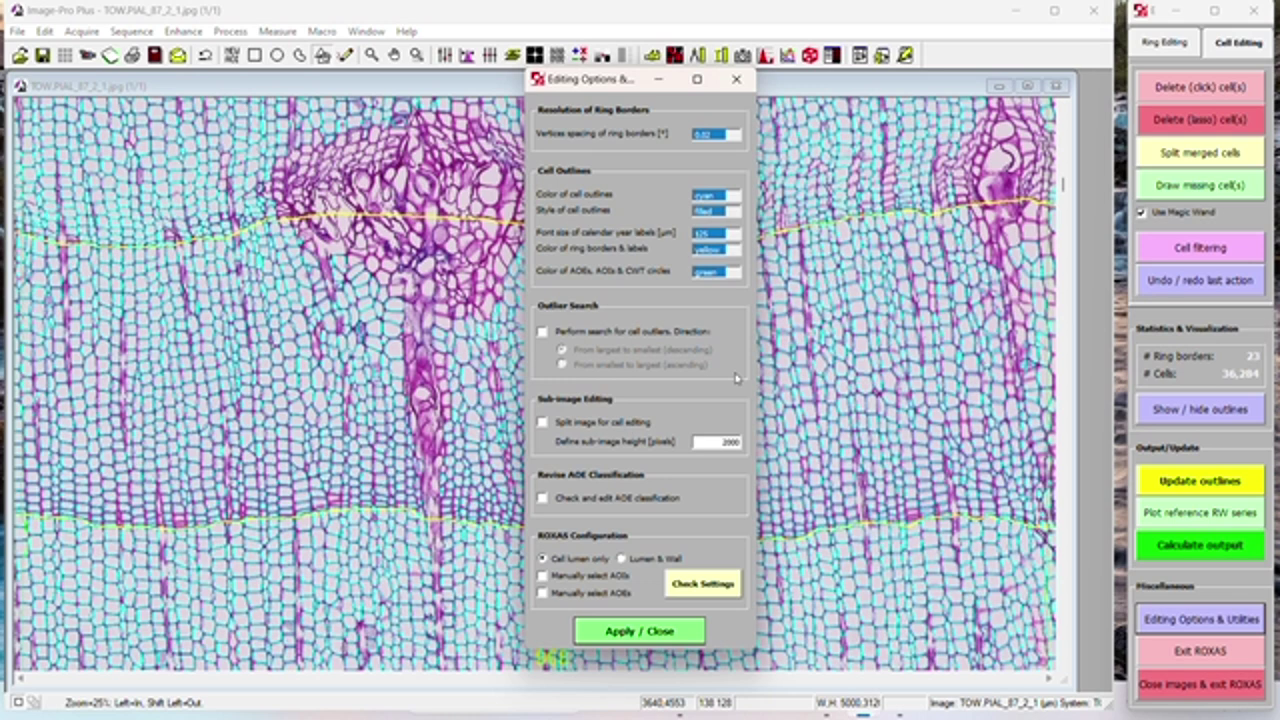
{"action": "left_click", "coordinate": [665, 632]}
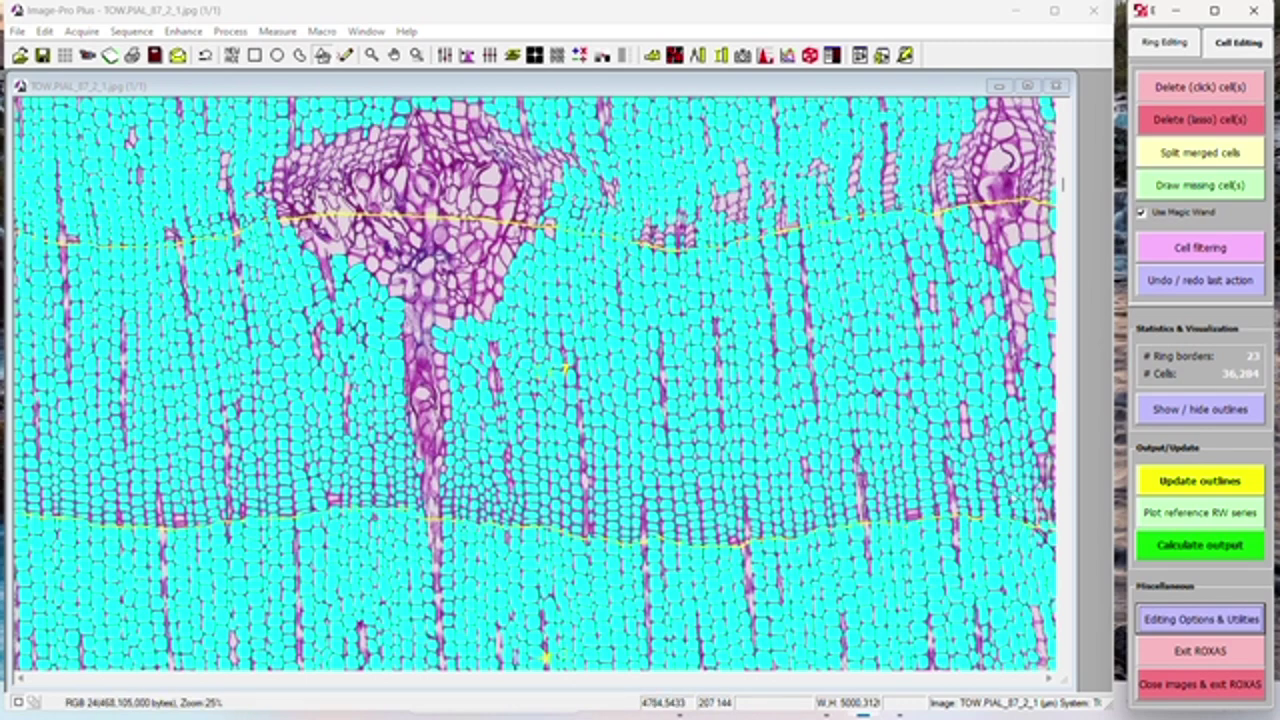
Step: Examine the filled cells along the right part of ring 965's upper border
{"action": "scroll", "coordinate": [1058, 128], "scroll_direction": "up", "scroll_amount": 10}
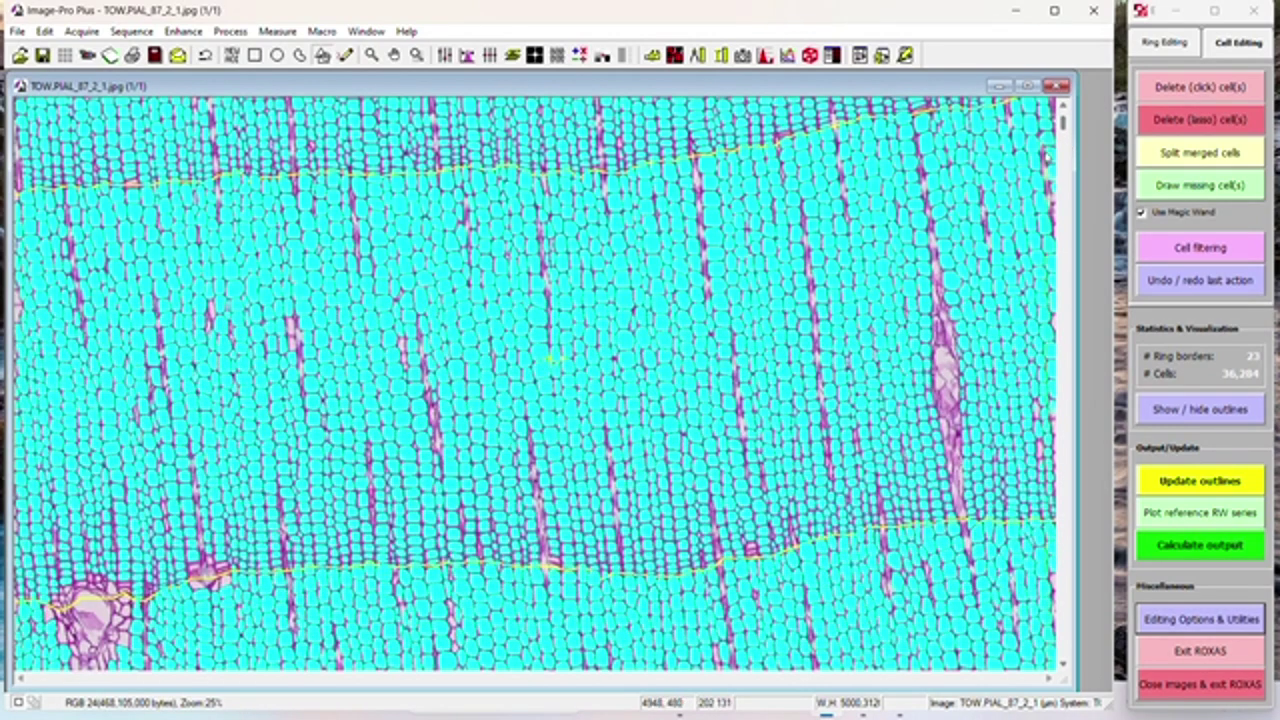
{"action": "scroll", "coordinate": [1065, 128], "scroll_direction": "up", "scroll_amount": 2}
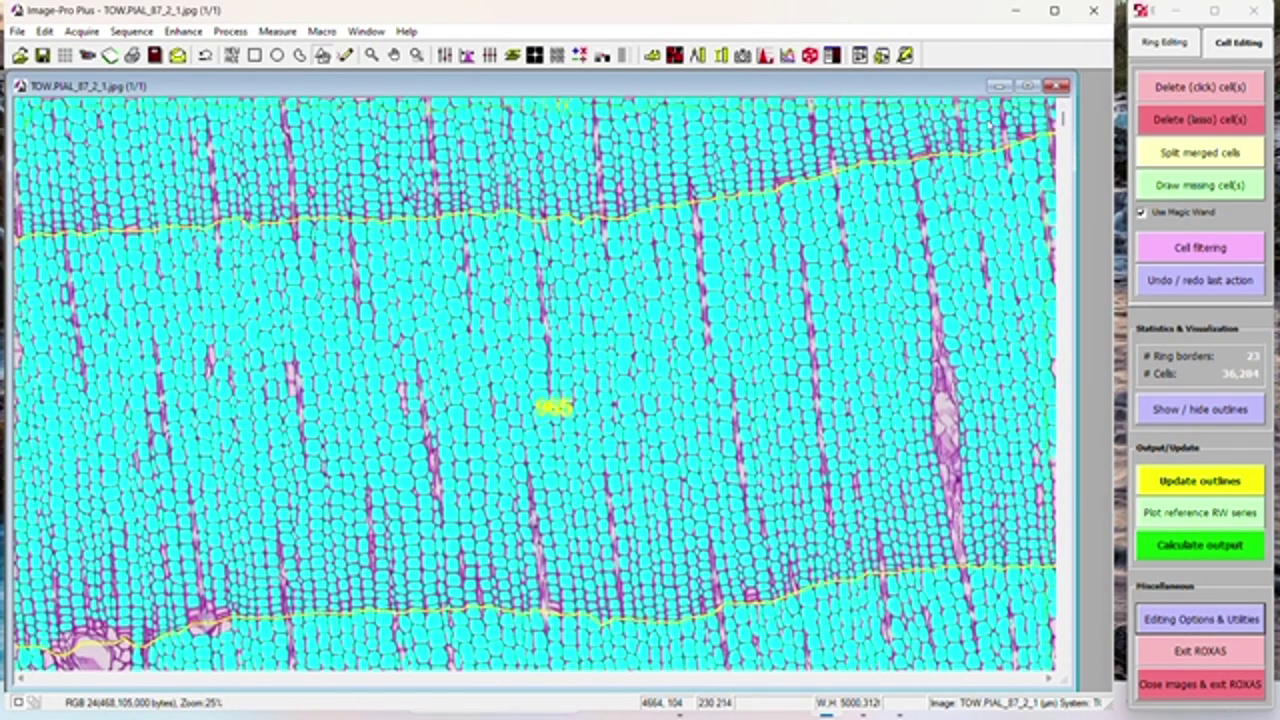
{"action": "left_click", "coordinate": [999, 147]}
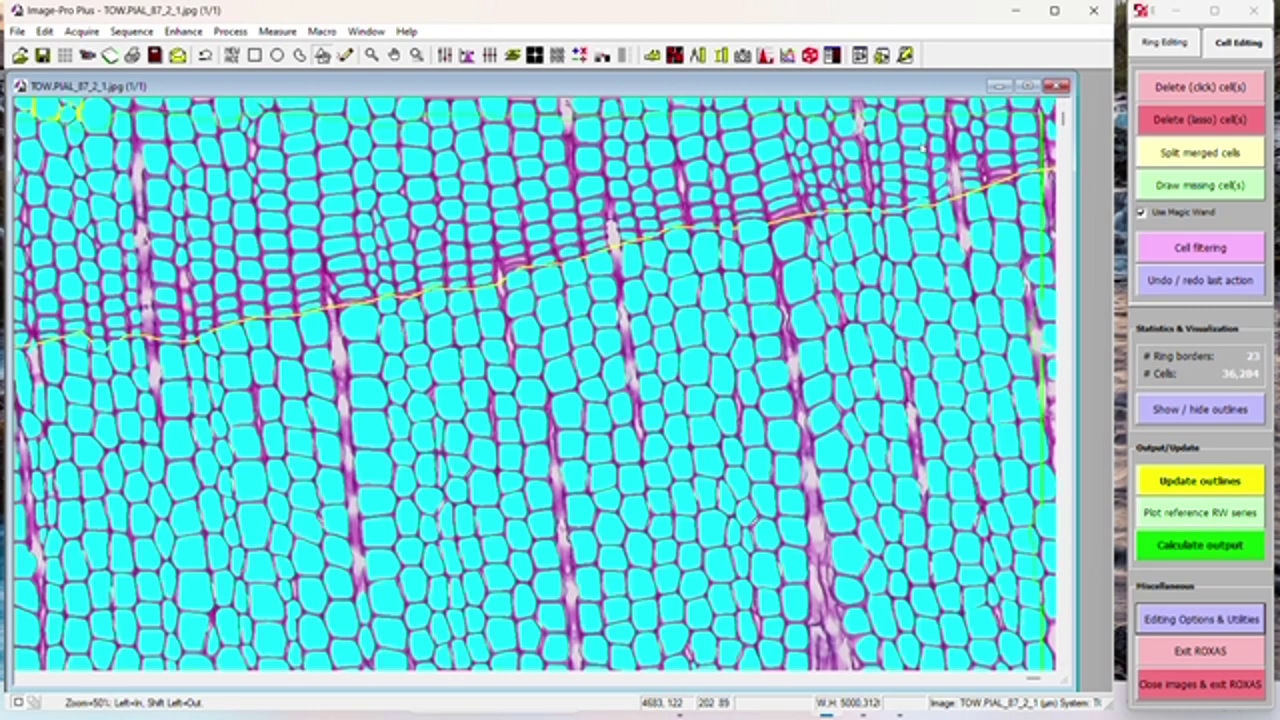
Step: Start deleting individual cells and inspect the filled cells from ring 965's upper border down to the lower border of ring 966
{"action": "left_click", "coordinate": [975, 118]}
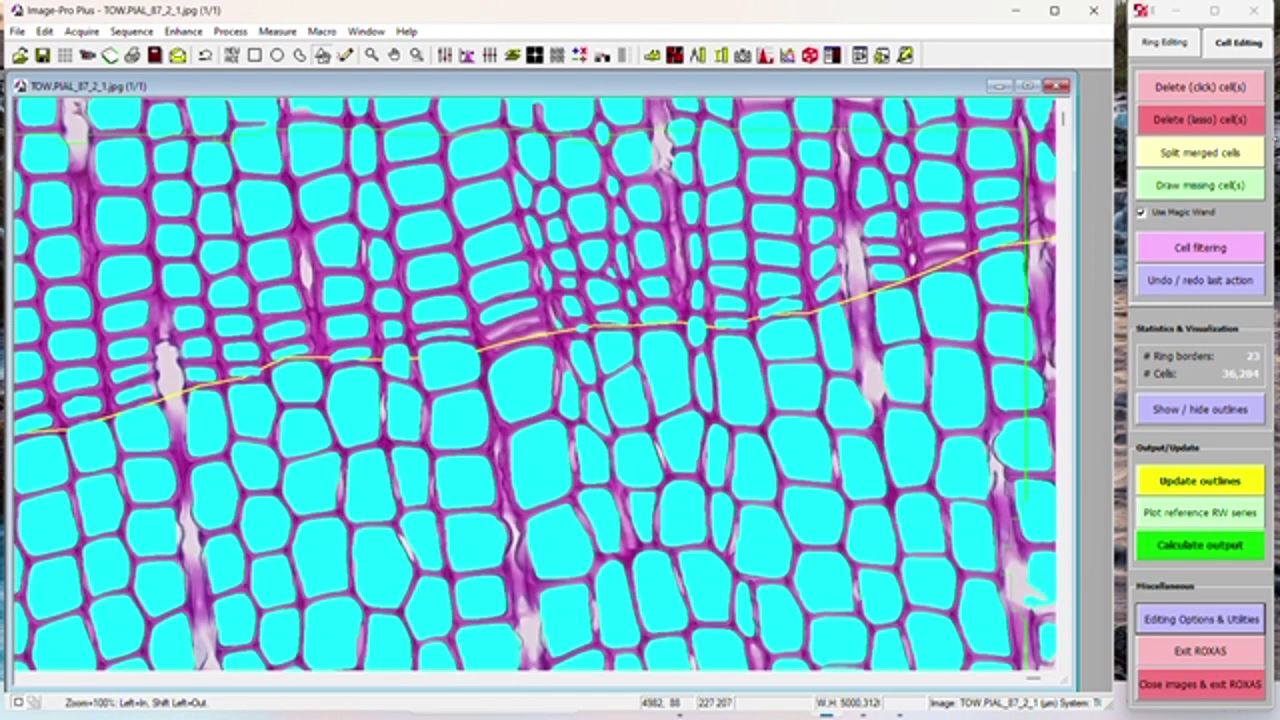
{"action": "left_click", "coordinate": [1195, 90]}
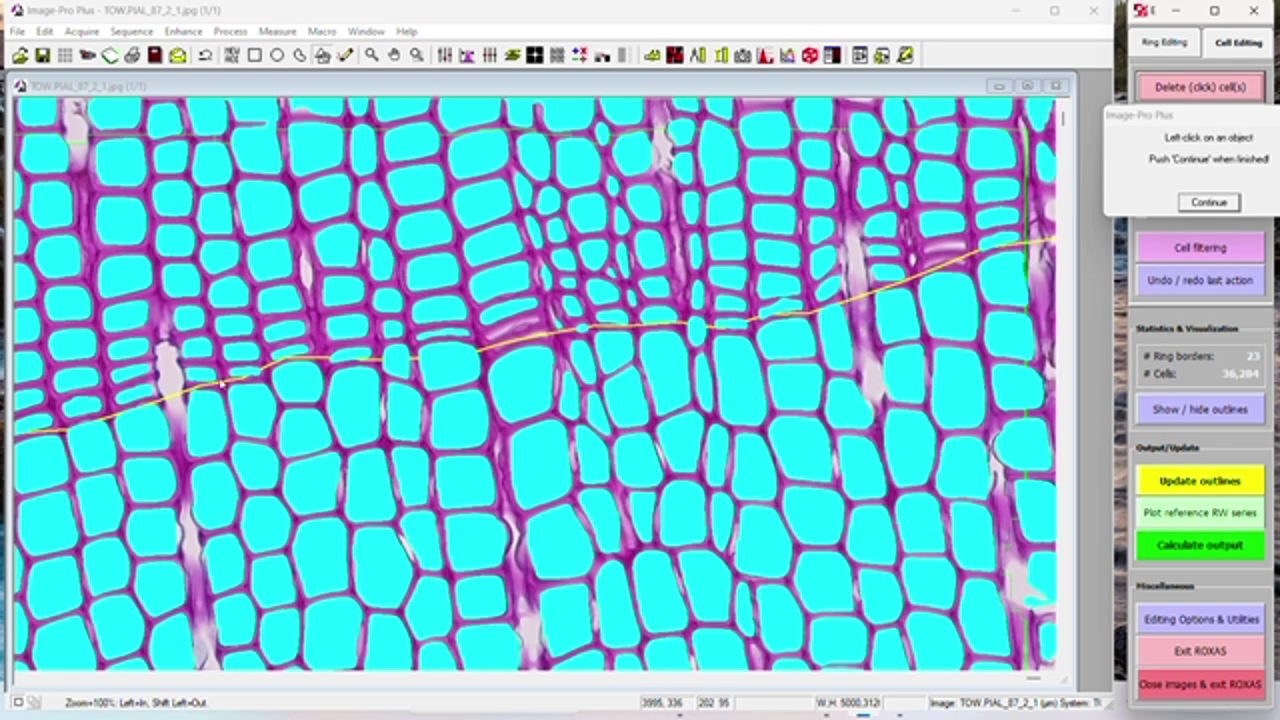
{"action": "scroll", "coordinate": [725, 425], "scroll_direction": "down", "scroll_amount": 1}
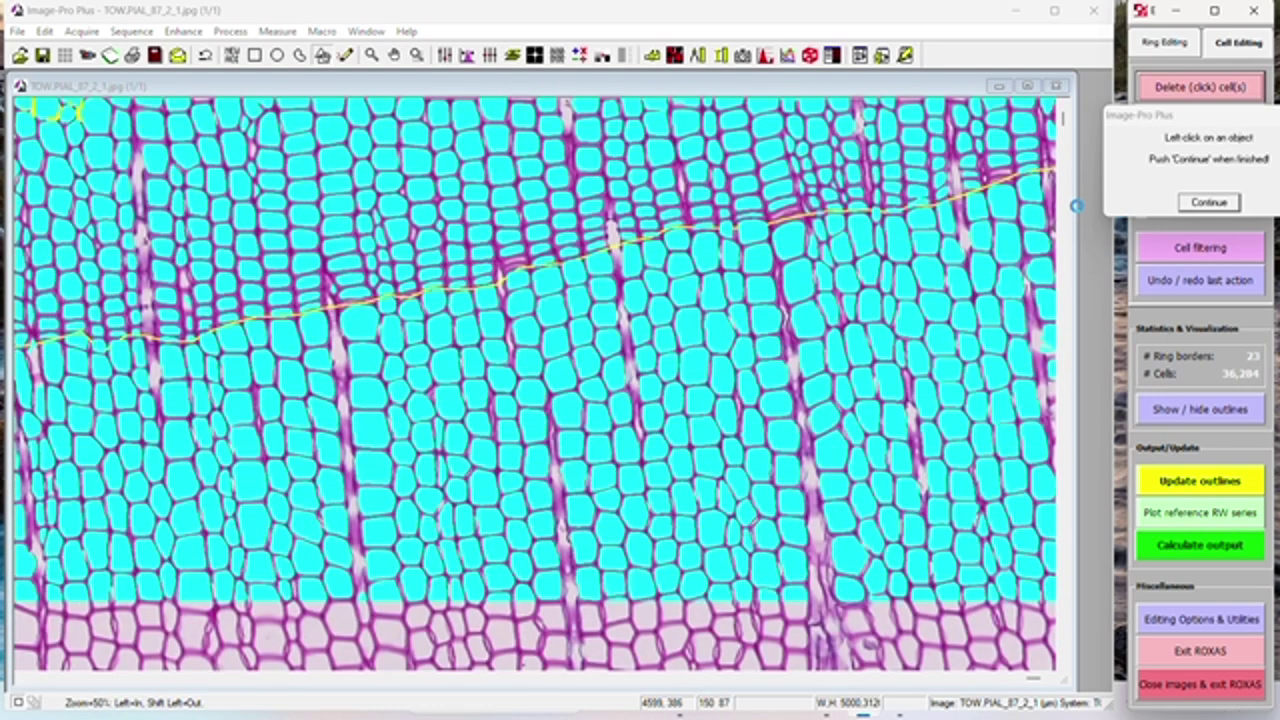
{"action": "left_click", "coordinate": [922, 200]}
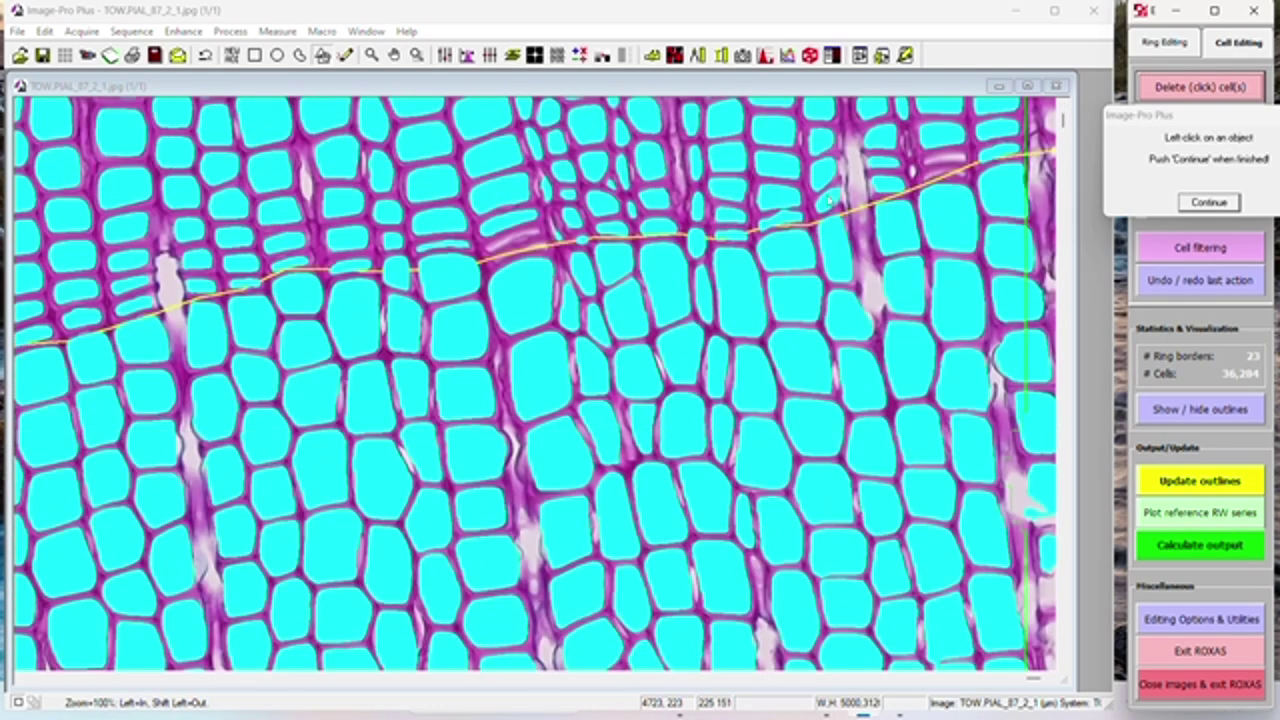
{"action": "scroll", "coordinate": [830, 218], "scroll_direction": "down", "scroll_amount": 1}
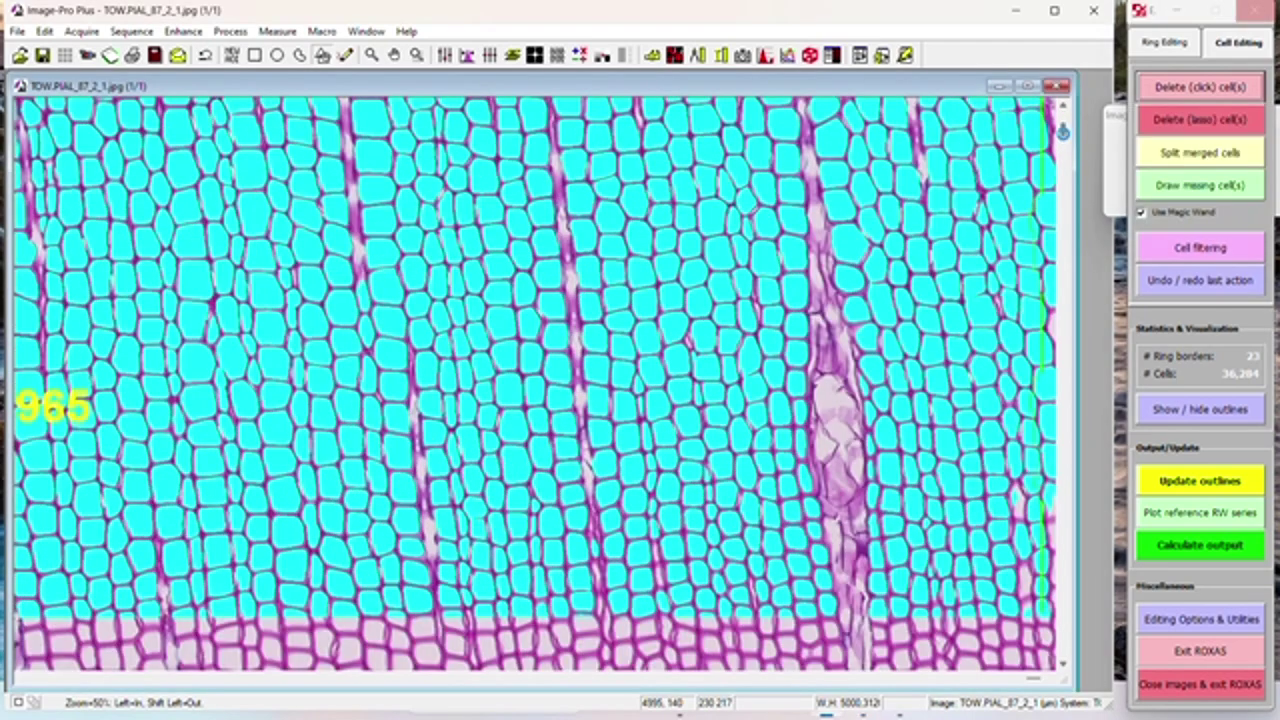
{"action": "left_click_drag", "start_coordinate": [1062, 130], "coordinate": [1066, 160]}
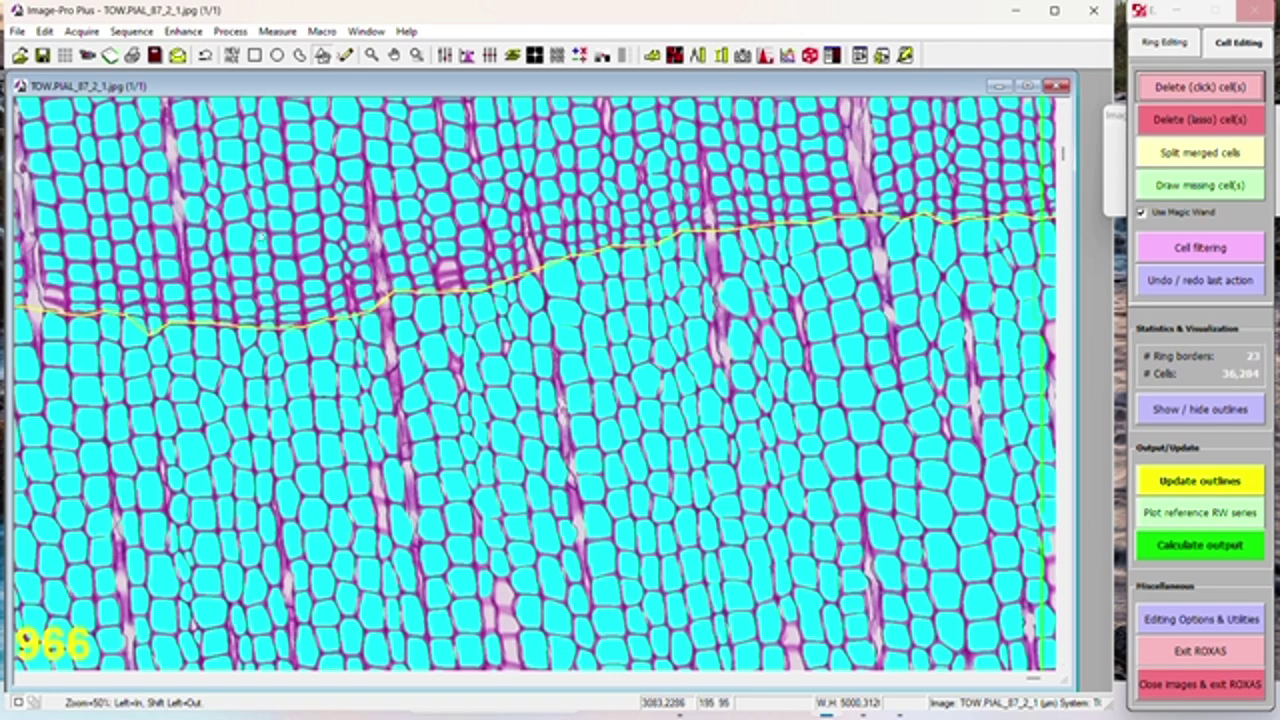
{"action": "left_click_drag", "start_coordinate": [1064, 152], "coordinate": [1065, 175]}
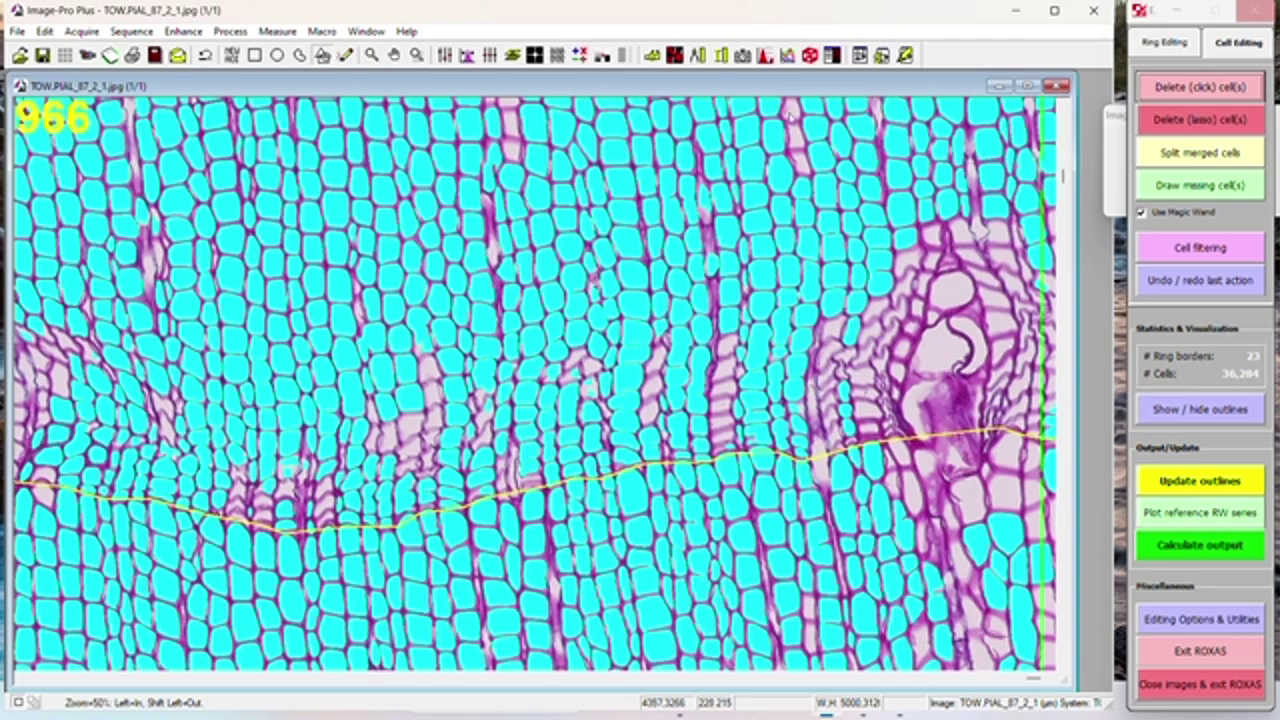
{"action": "mouse_move", "coordinate": [1067, 177]}
{"action": "left_mouse_down"}
{"action": "mouse_move", "coordinate": [1072, 205]}
{"action": "mouse_move", "coordinate": [1073, 183]}
{"action": "left_mouse_up"}
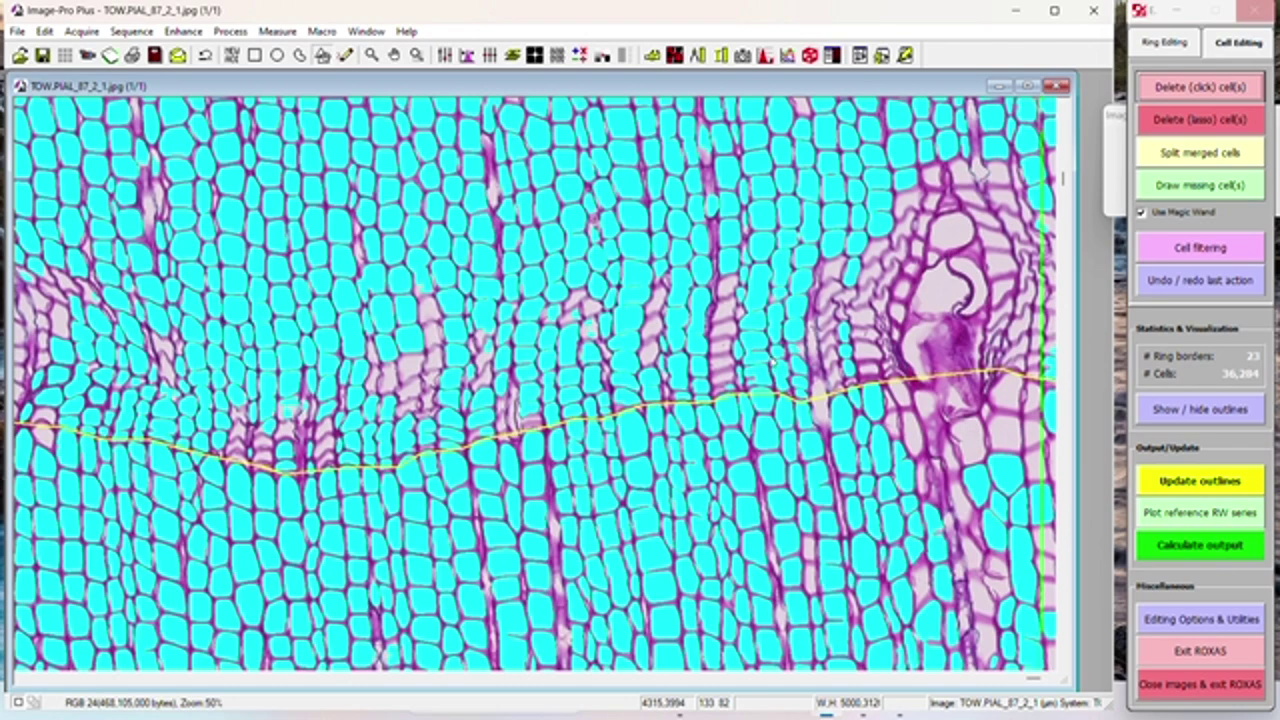
Step: Delete the distorted and merged cells just above ring 966's lower border, left of the resin duct at the image's right edge
{"action": "left_click", "coordinate": [583, 370]}
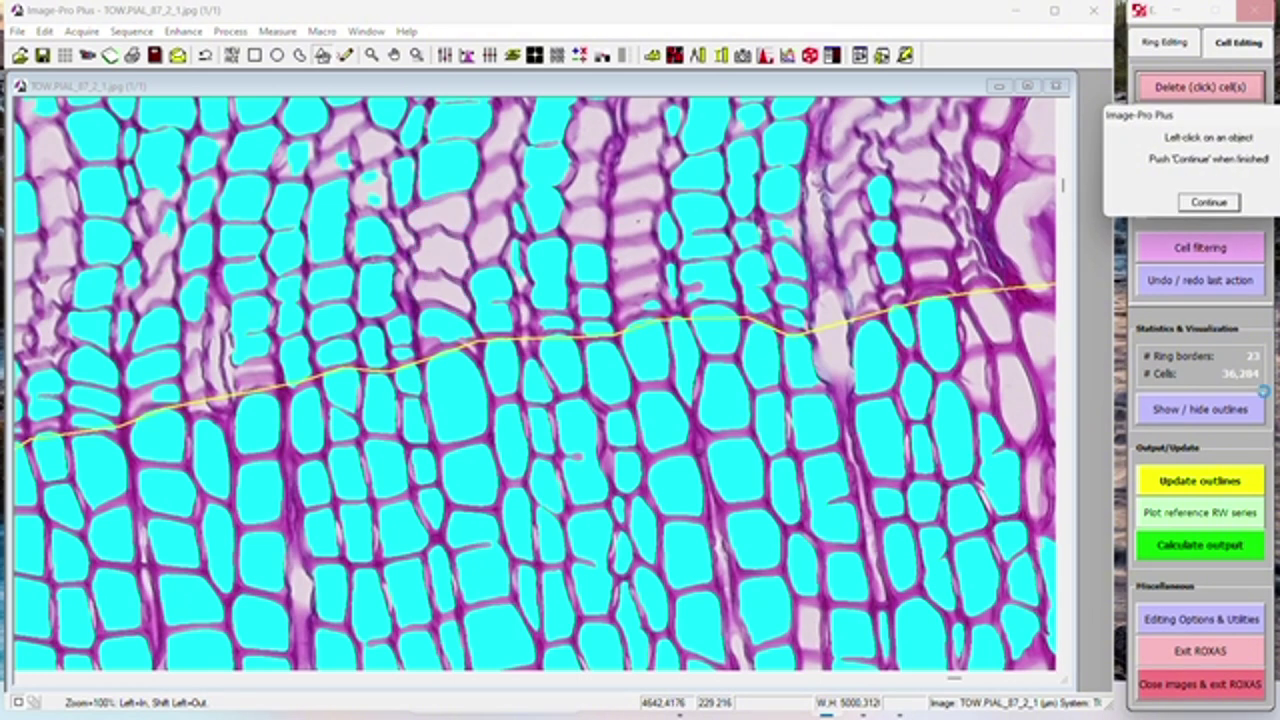
{"action": "left_click", "coordinate": [470, 285]}
{"action": "left_click", "coordinate": [548, 189]}
{"action": "left_click", "coordinate": [350, 172]}
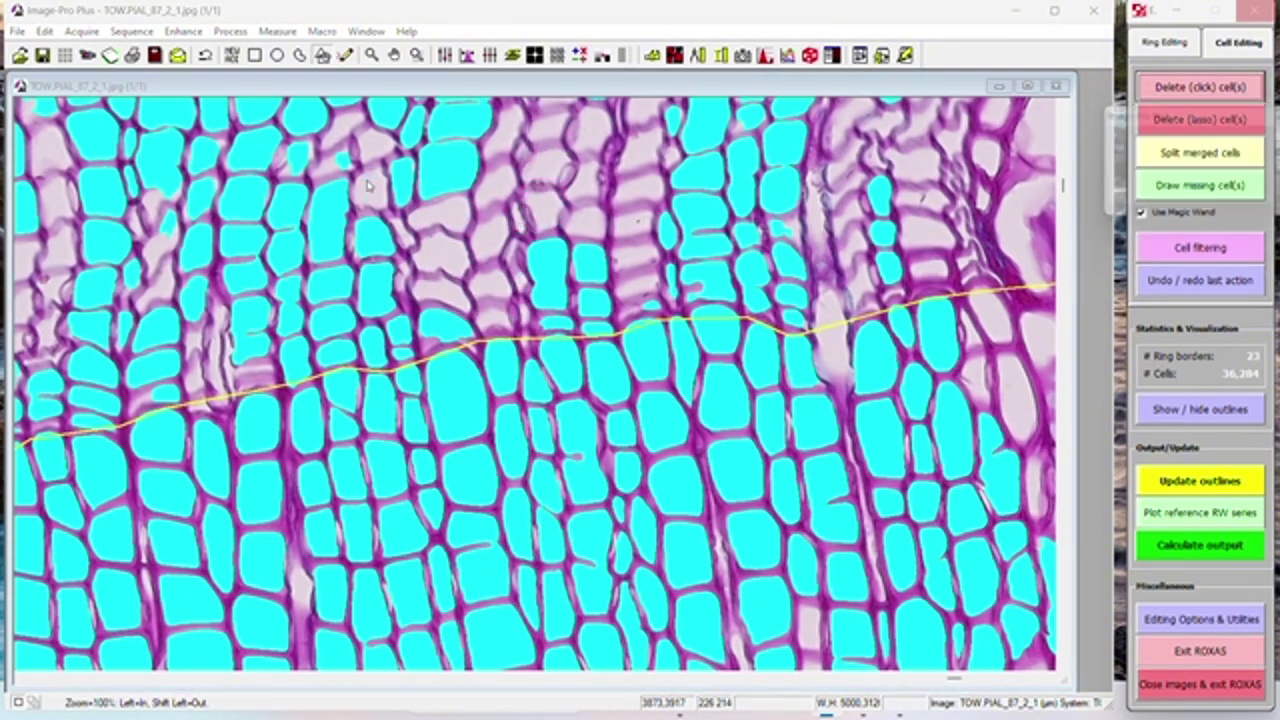
{"action": "left_click", "coordinate": [348, 170]}
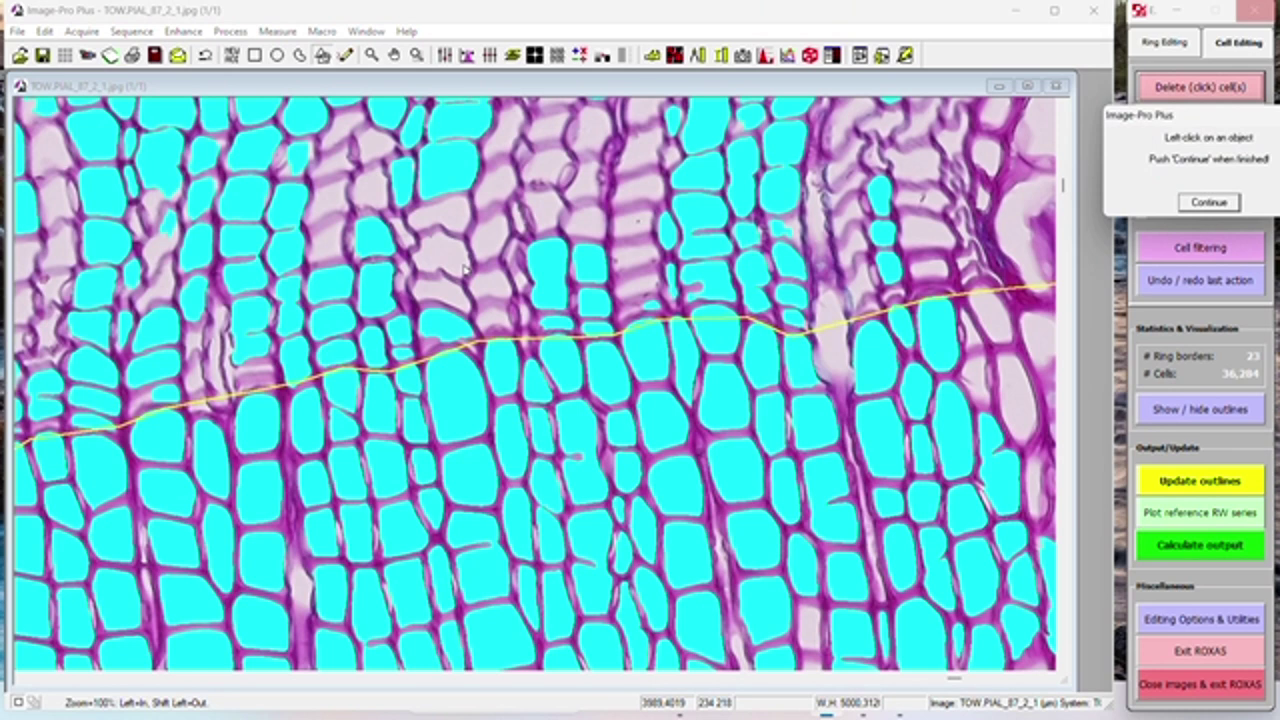
{"action": "left_click", "coordinate": [461, 333]}
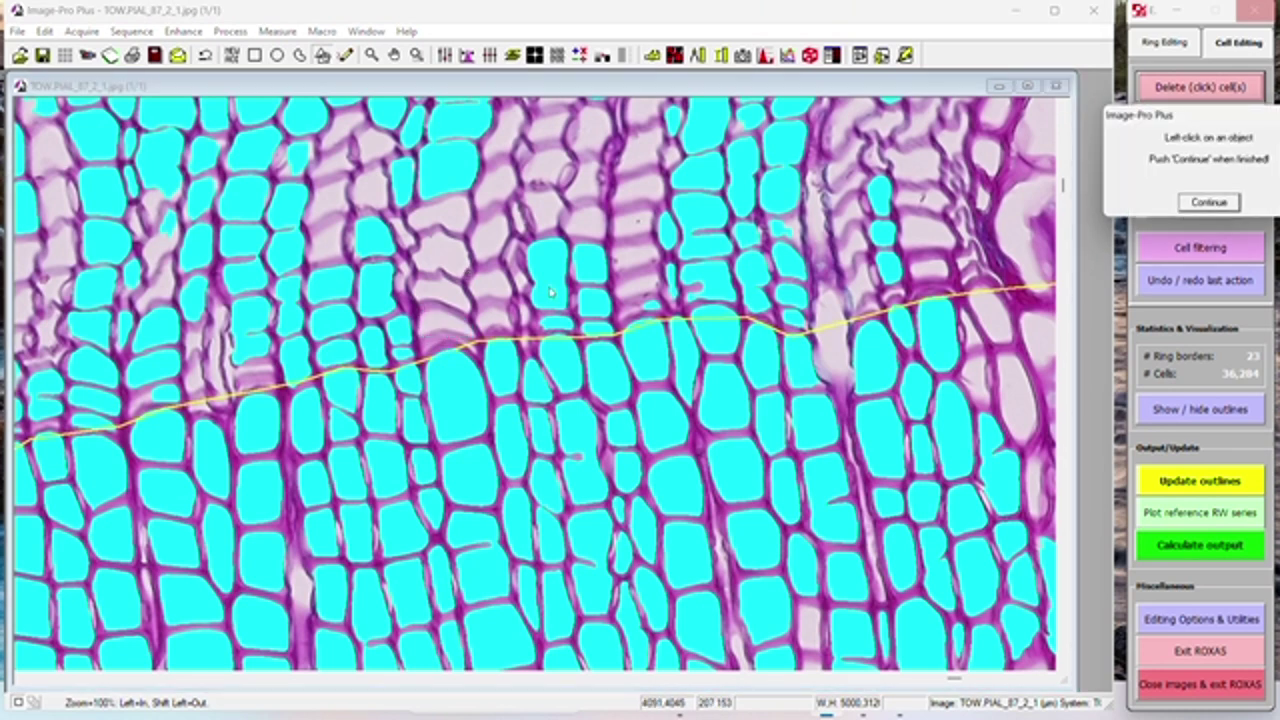
{"action": "left_click", "coordinate": [702, 225]}
{"action": "left_click", "coordinate": [705, 125]}
{"action": "left_click", "coordinate": [778, 240]}
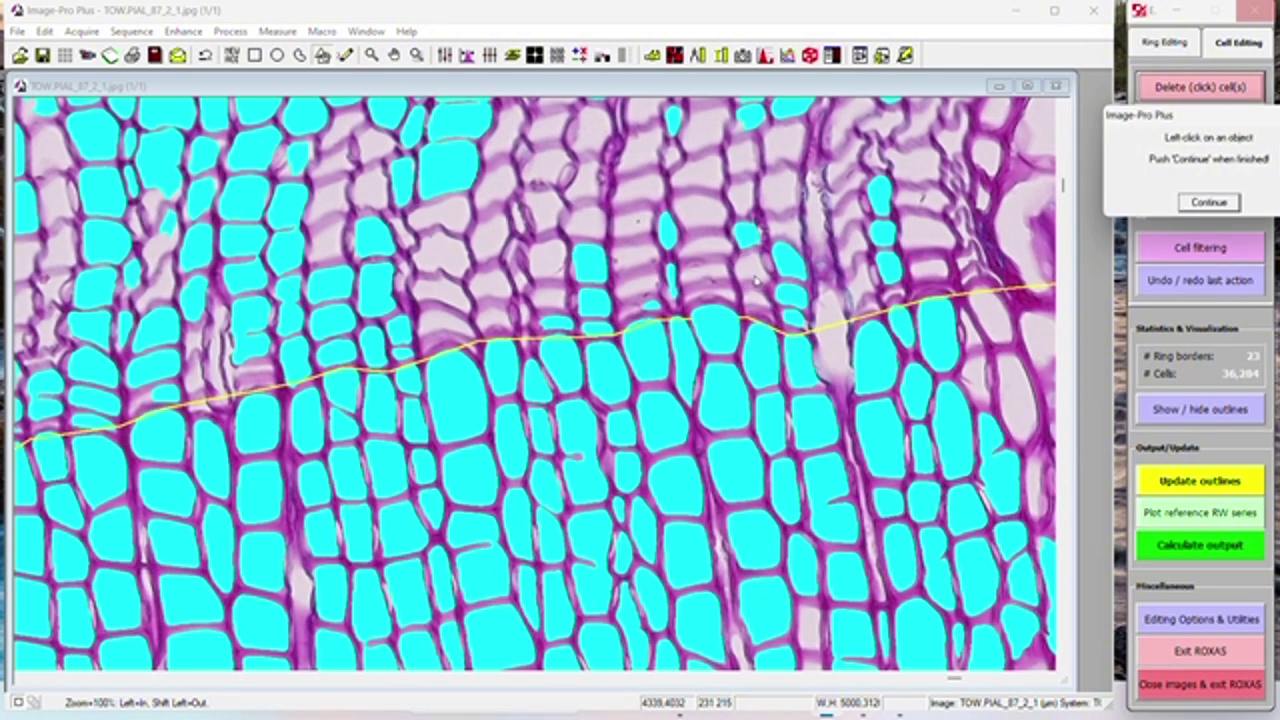
Step: Delete the next compressed cells farther left along ring 966's lower border, including the small fragment above them
{"action": "left_click", "coordinate": [297, 358]}
{"action": "left_click", "coordinate": [285, 326]}
{"action": "left_click", "coordinate": [260, 337]}
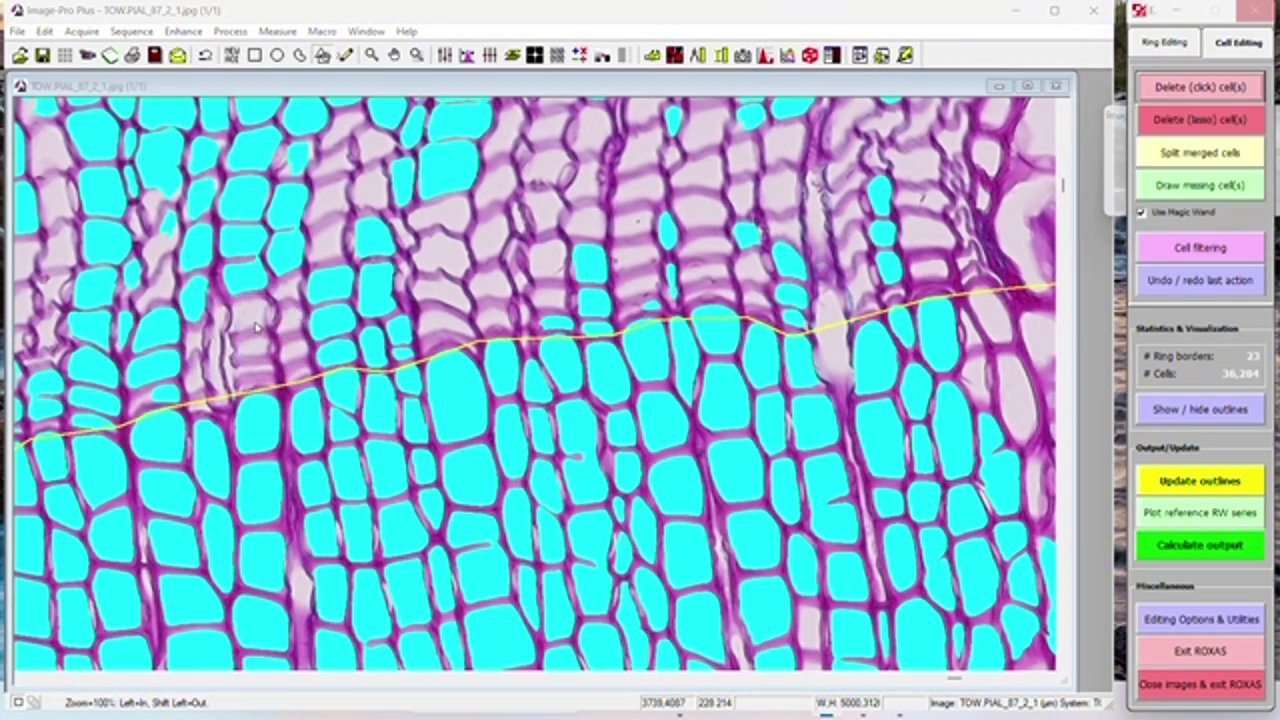
{"action": "left_click", "coordinate": [169, 231]}
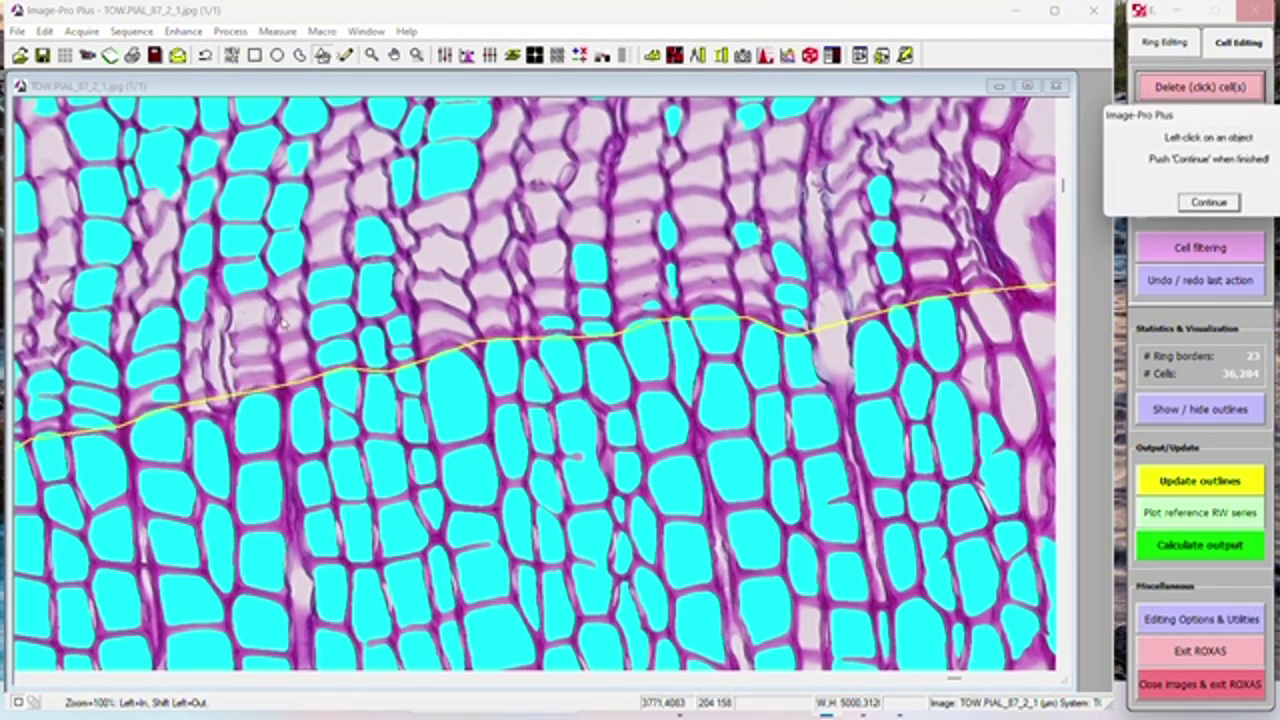
{"action": "left_click", "coordinate": [58, 380]}
Step: Delete the malformed cells around the lowest dip of ring 966's lower border
{"action": "scroll", "coordinate": [300, 300], "scroll_direction": "down", "scroll_amount": 1}
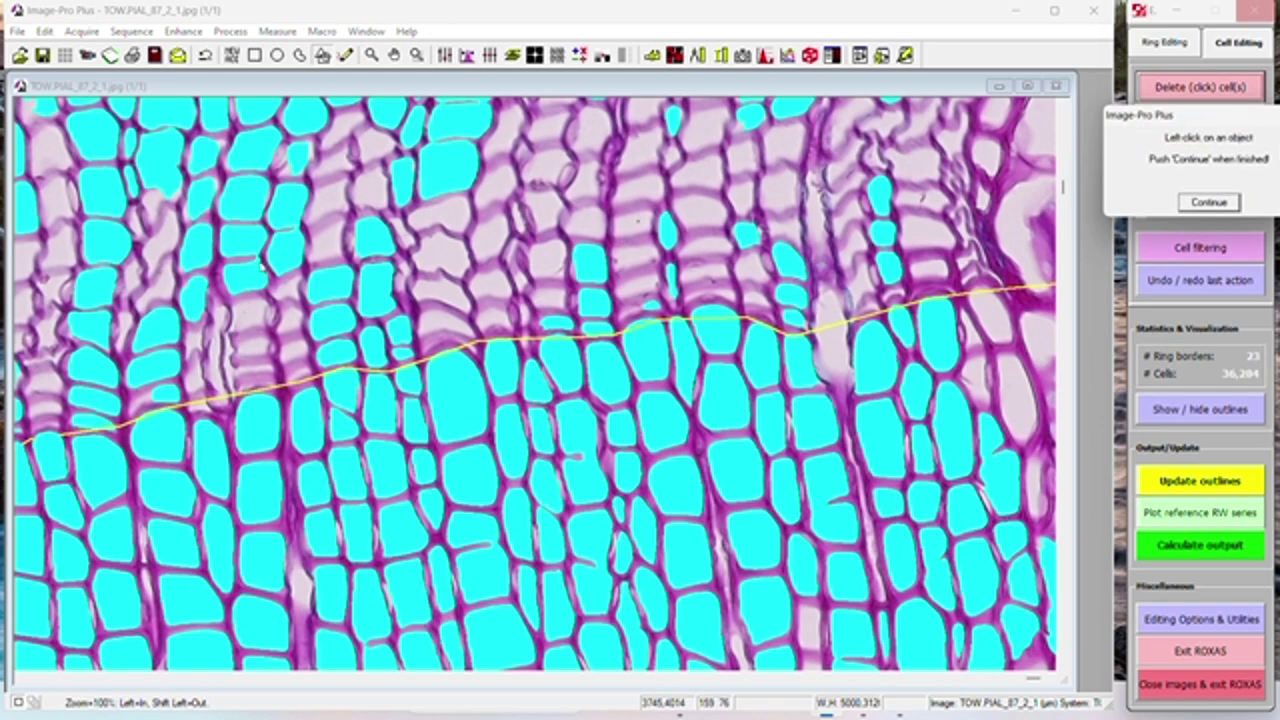
{"action": "scroll", "coordinate": [405, 367], "scroll_direction": "up", "scroll_amount": 1}
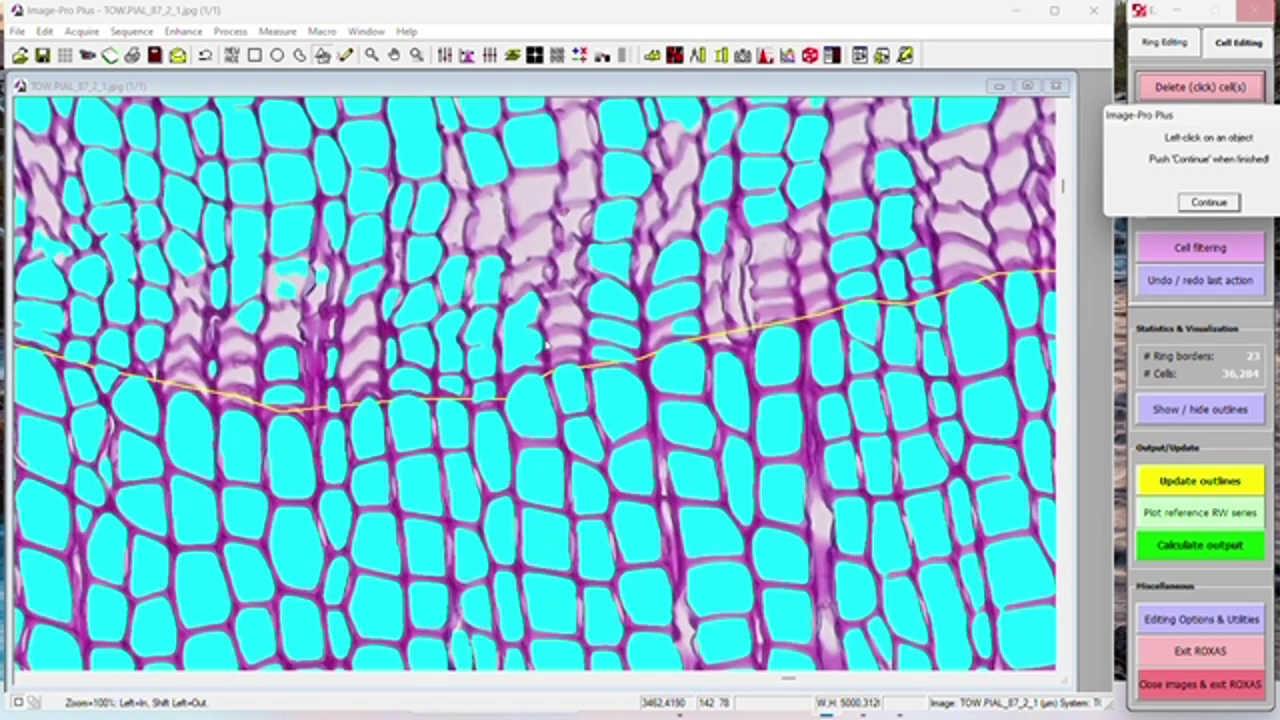
{"action": "left_click", "coordinate": [505, 315]}
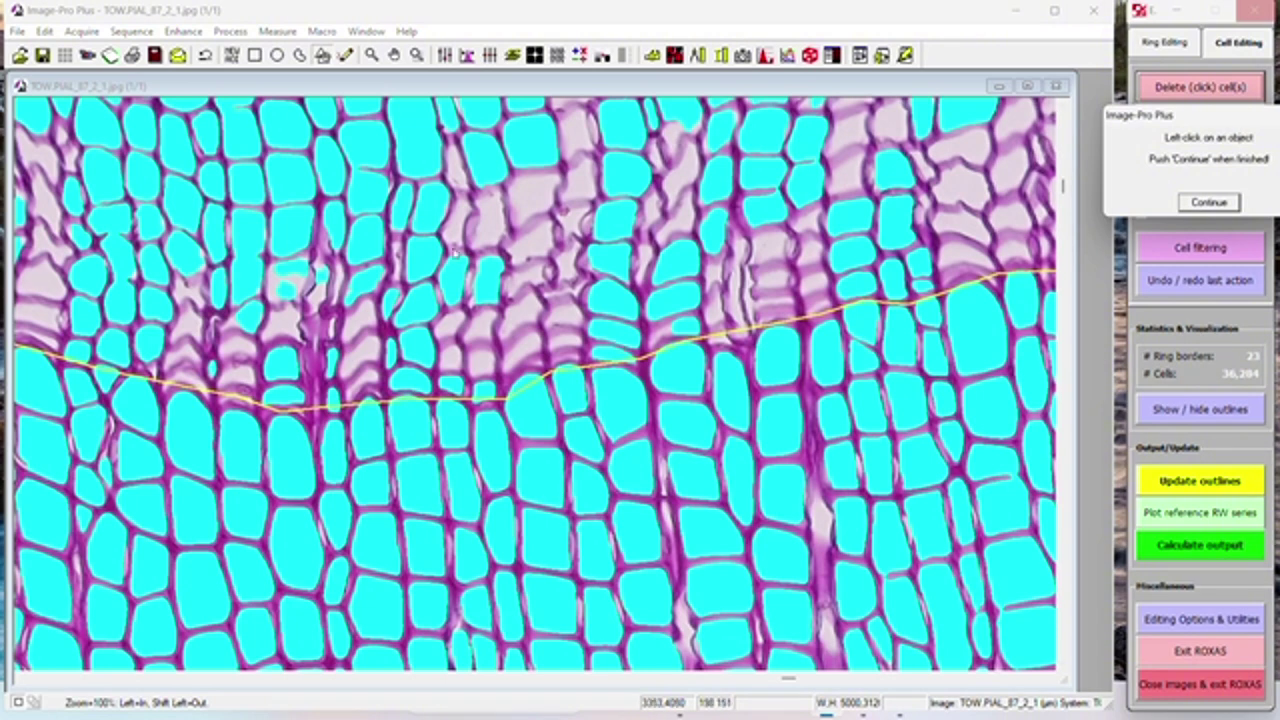
{"action": "left_click", "coordinate": [288, 276]}
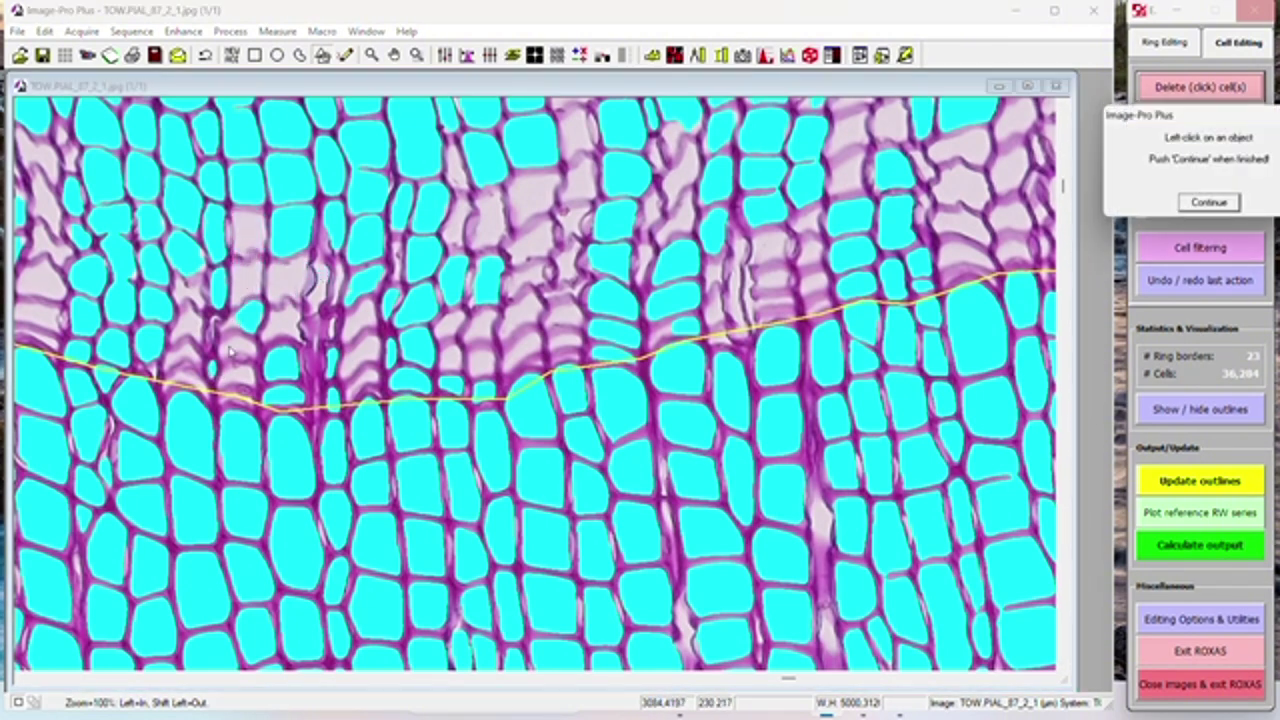
Step: Delete the deformed cells above ring 966's lower border, immediately right of the large resin duct
{"action": "left_click", "coordinate": [489, 296]}
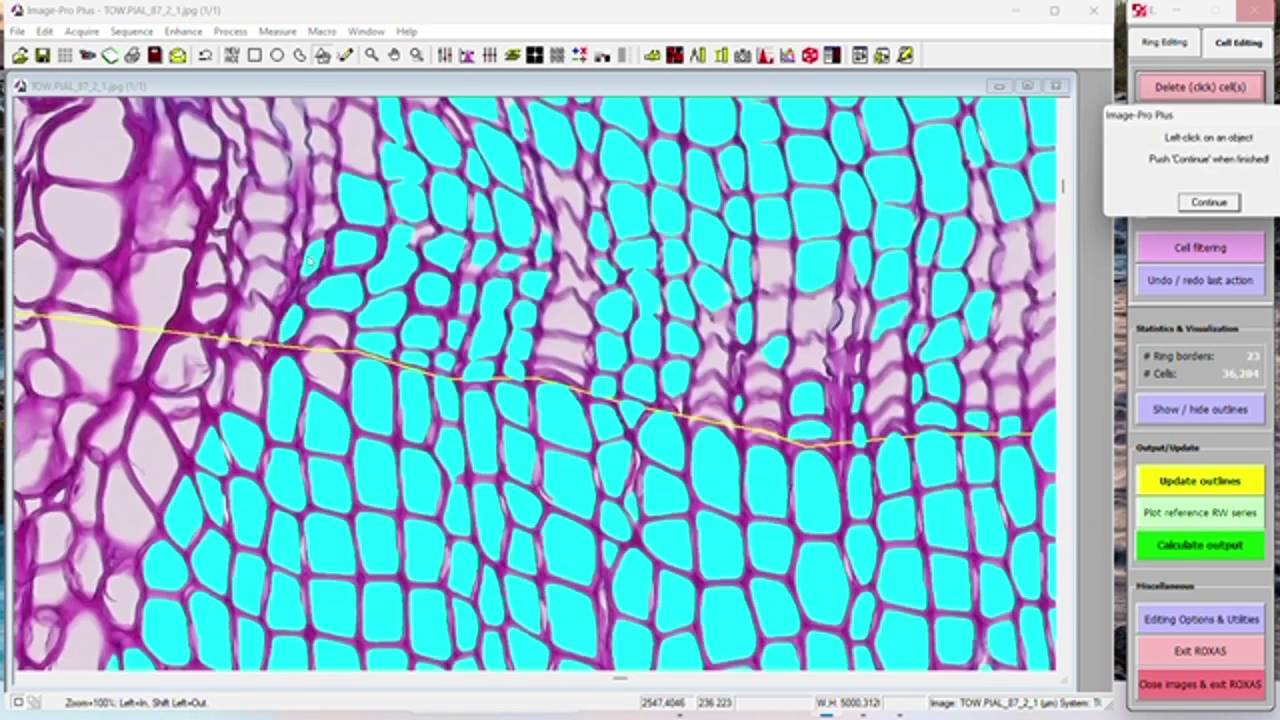
{"action": "left_click", "coordinate": [500, 336]}
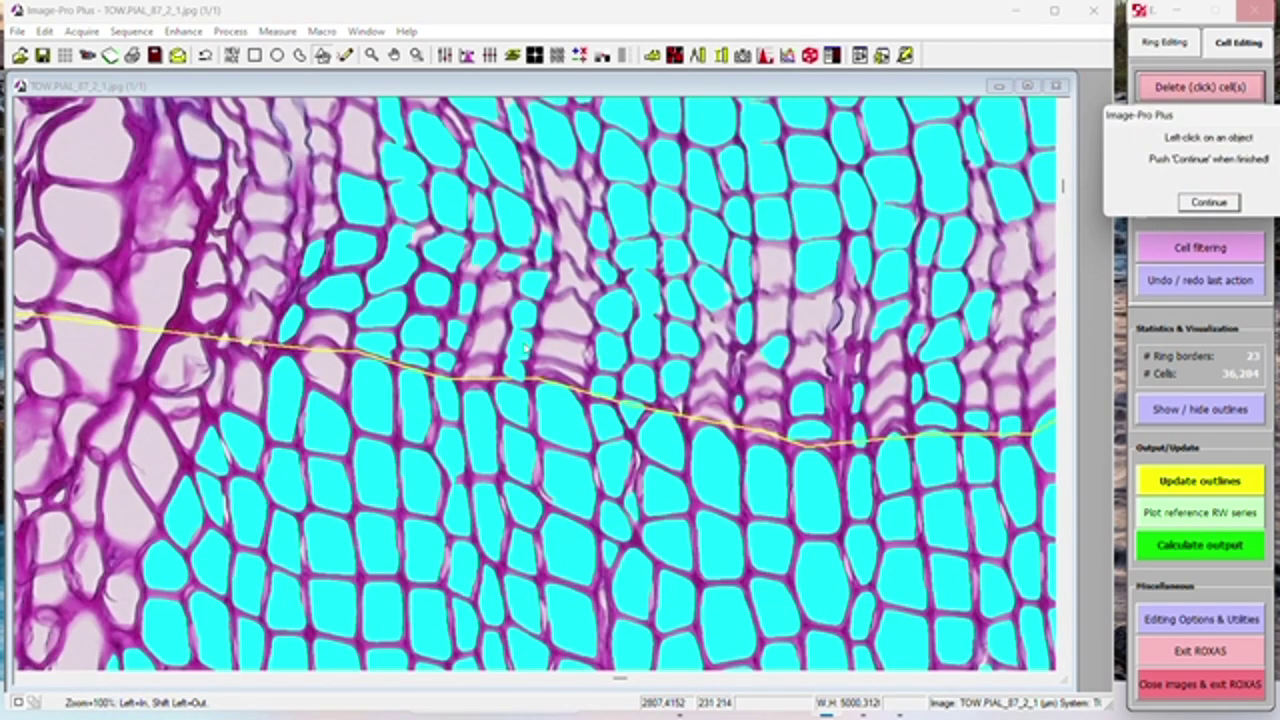
{"action": "left_click", "coordinate": [476, 345]}
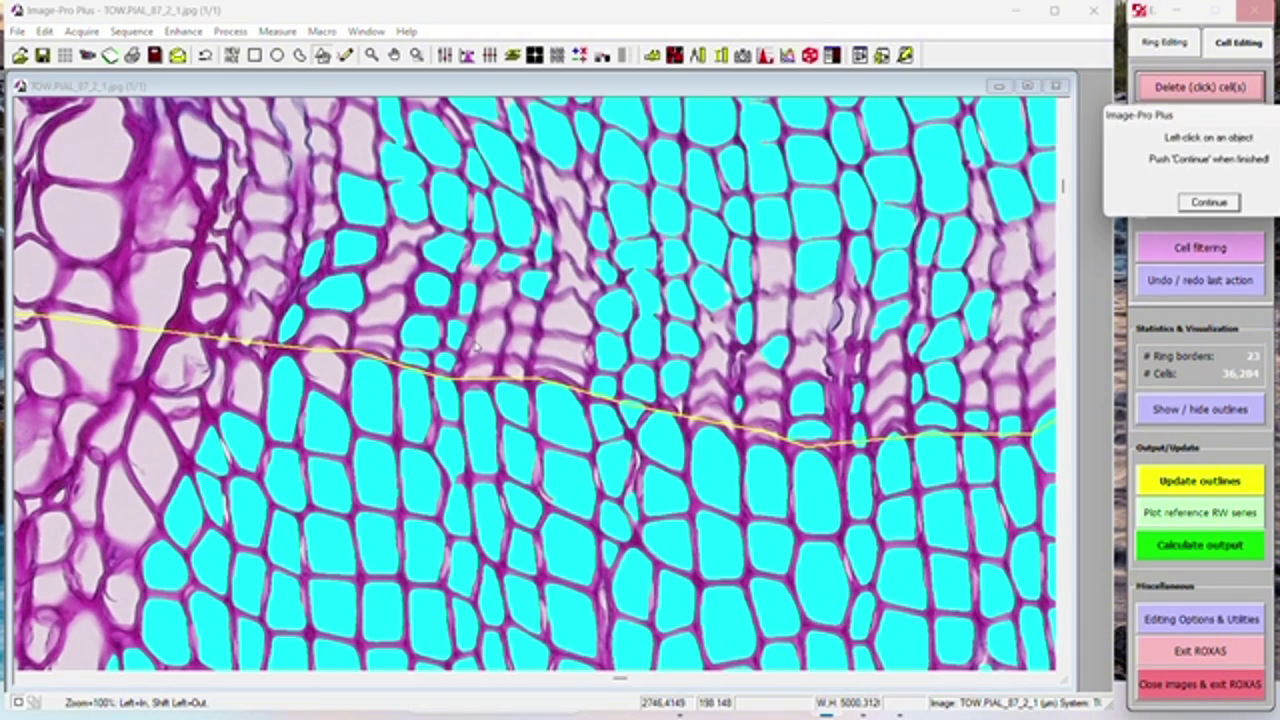
{"action": "left_click", "coordinate": [658, 312]}
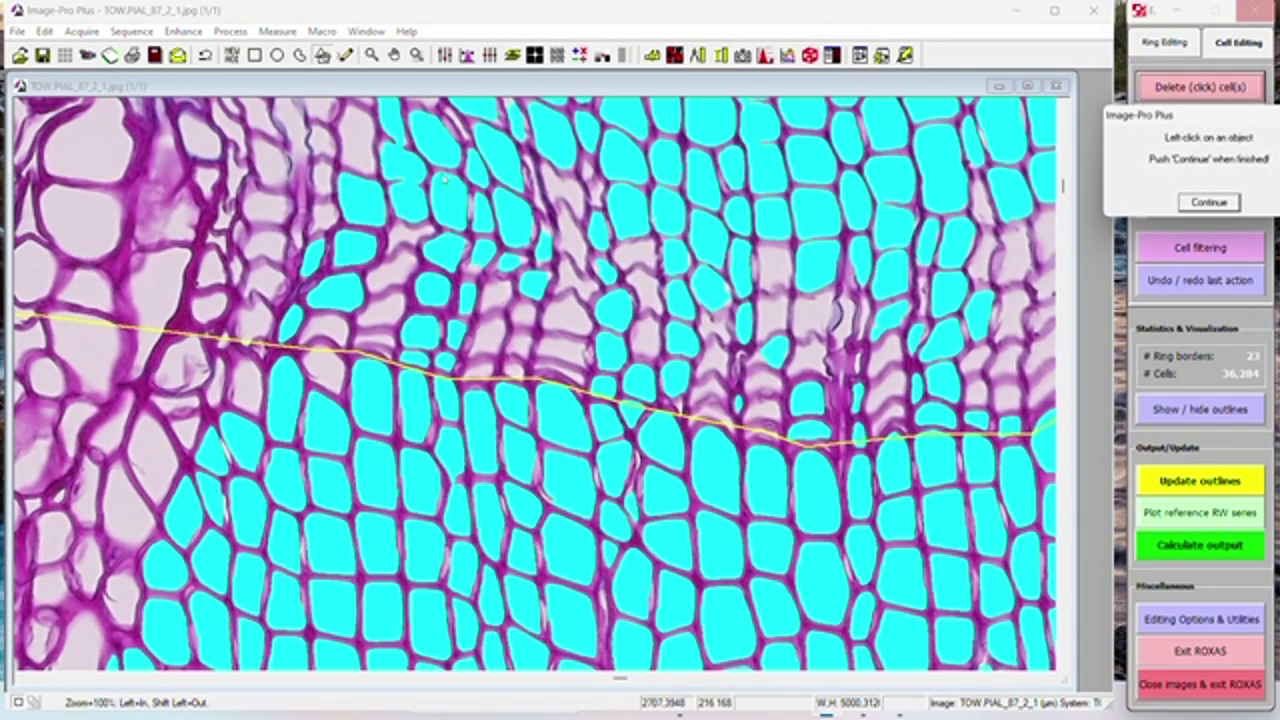
{"action": "left_click", "coordinate": [410, 201]}
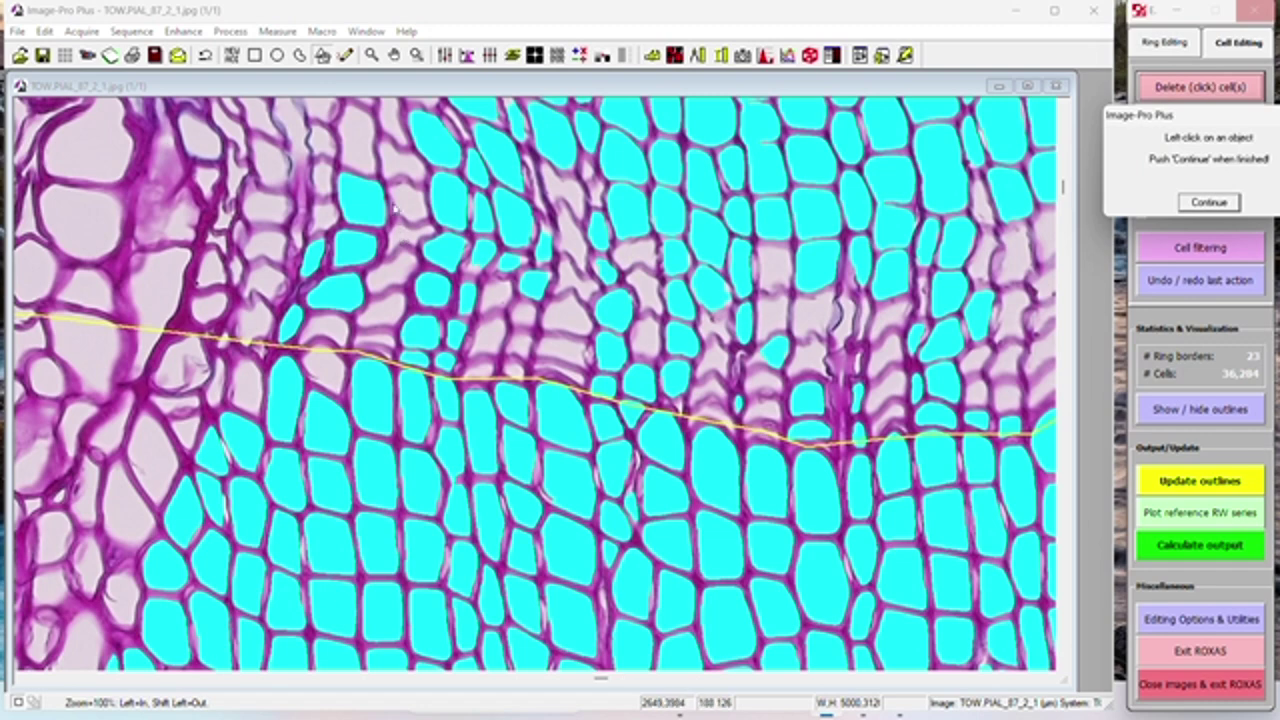
Step: Delete the remaining distorted cells around the large resin duct's upper edge and within ring 966 to its right
{"action": "scroll", "coordinate": [395, 207], "scroll_direction": "down", "scroll_amount": 1}
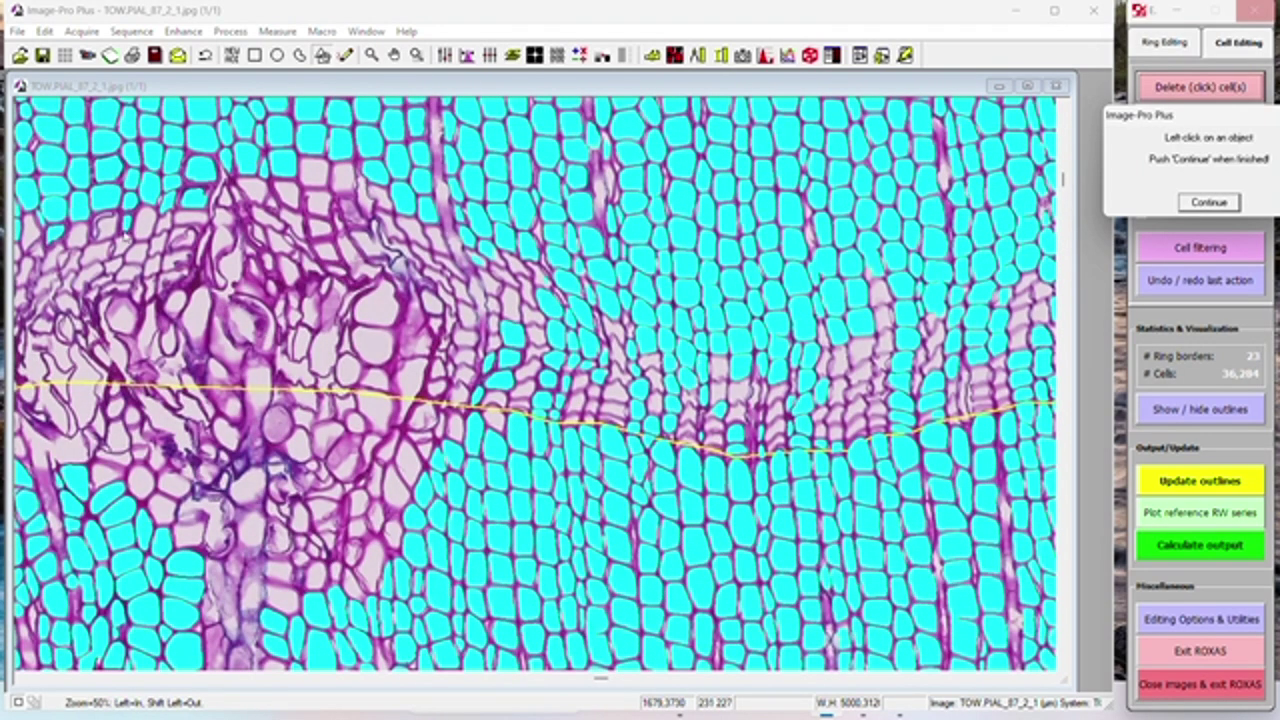
{"action": "left_click", "coordinate": [129, 226]}
{"action": "left_click", "coordinate": [237, 233]}
{"action": "left_click", "coordinate": [556, 287]}
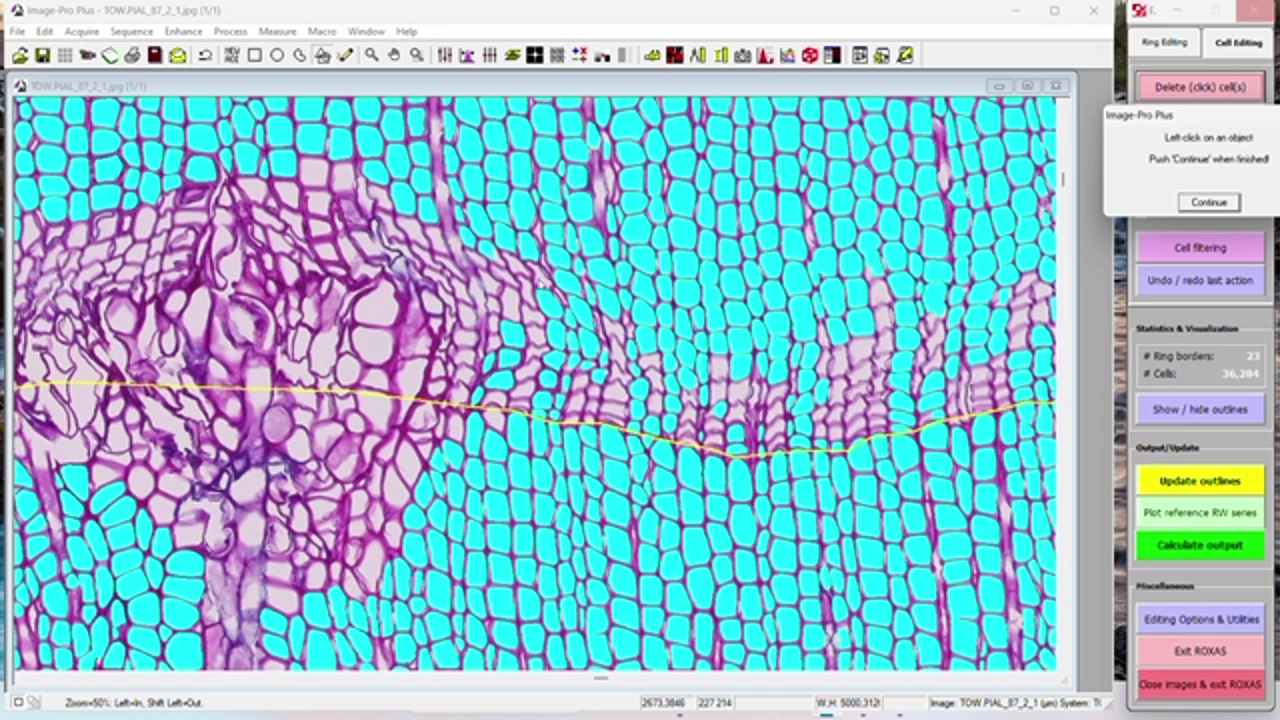
{"action": "left_click", "coordinate": [881, 256]}
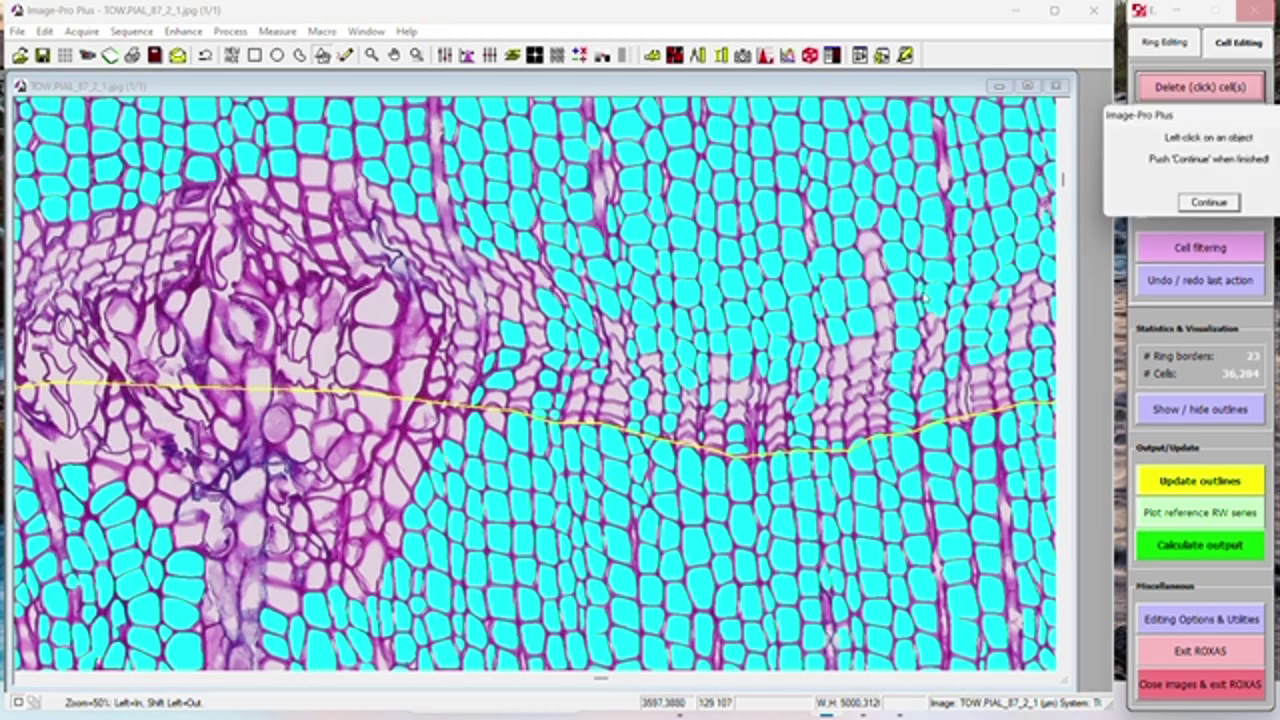
{"action": "left_click", "coordinate": [825, 265]}
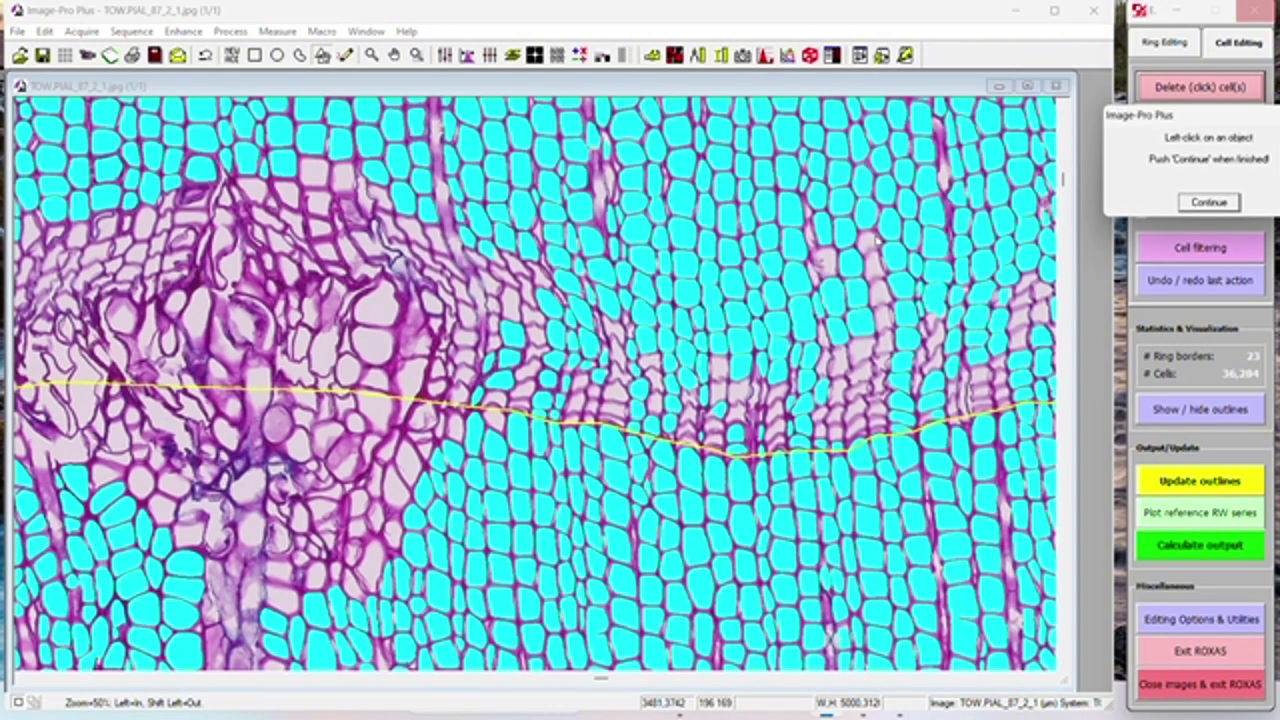
{"action": "left_click", "coordinate": [1012, 297]}
Step: Delete the misdetected cells in ring 967, left of the disturbed tissue strip below the large resin duct
{"action": "left_click_drag", "start_coordinate": [1063, 181], "coordinate": [1063, 195]}
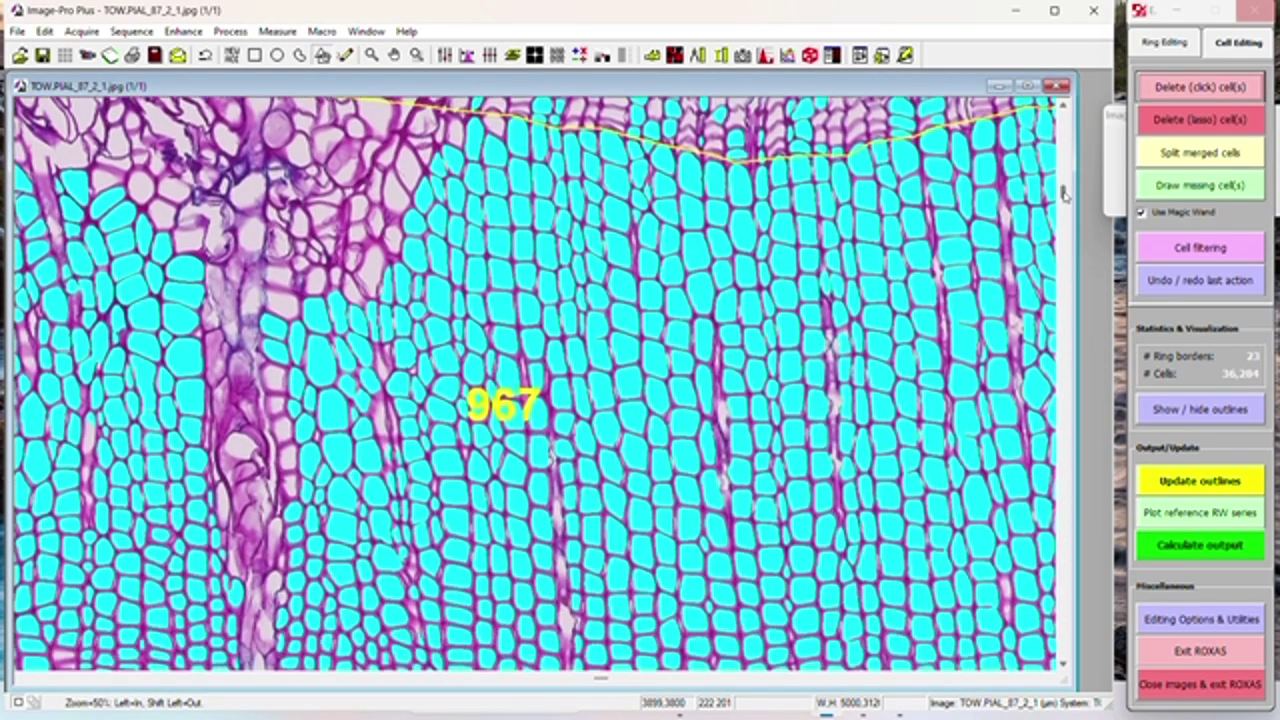
{"action": "left_click", "coordinate": [149, 384]}
{"action": "left_click", "coordinate": [120, 328]}
{"action": "left_click", "coordinate": [102, 341]}
{"action": "left_click", "coordinate": [76, 284]}
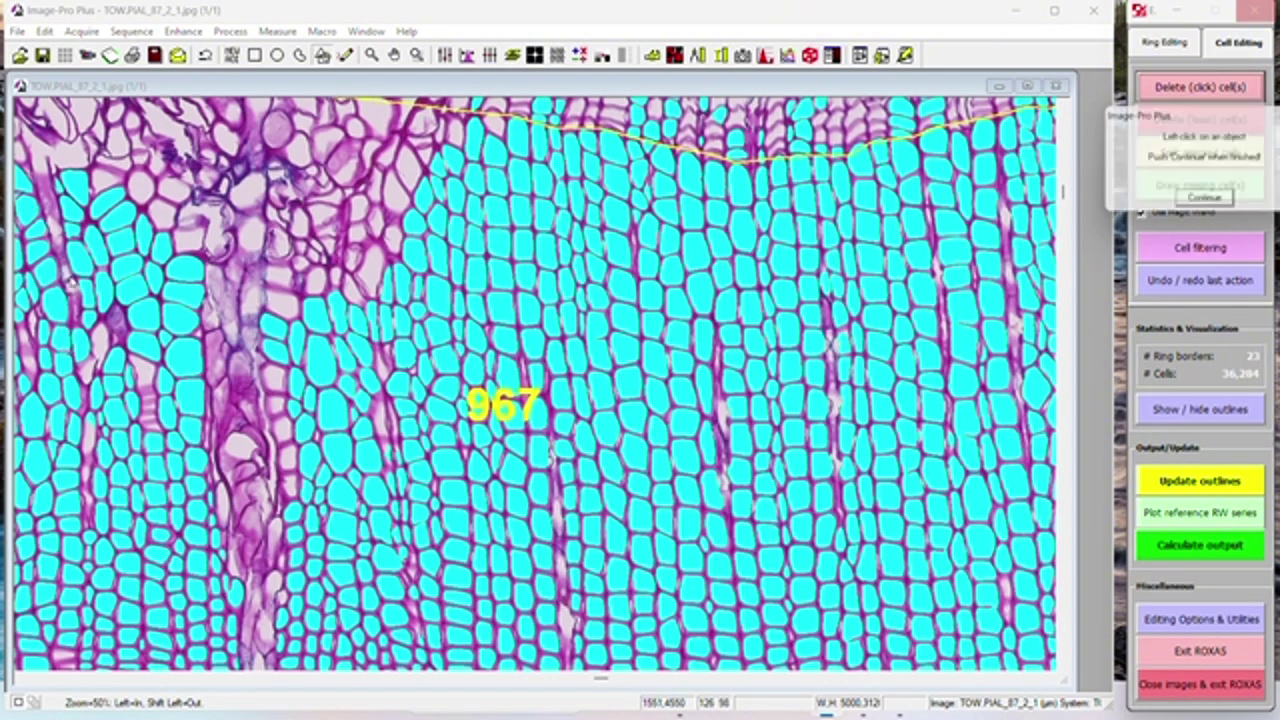
{"action": "left_click", "coordinate": [524, 535]}
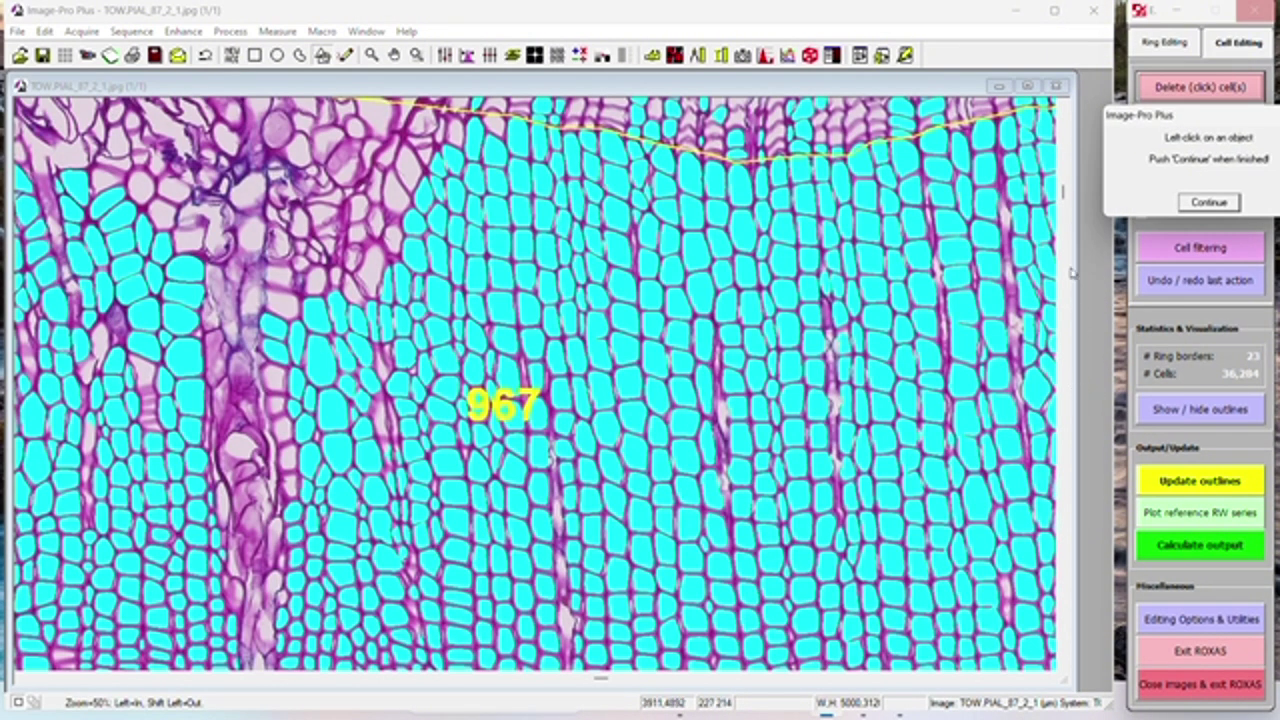
Step: Delete the misdetected cells at the top of ring 971, directly below the resin duct in ring 970
{"action": "left_click_drag", "start_coordinate": [1061, 190], "coordinate": [1061, 198]}
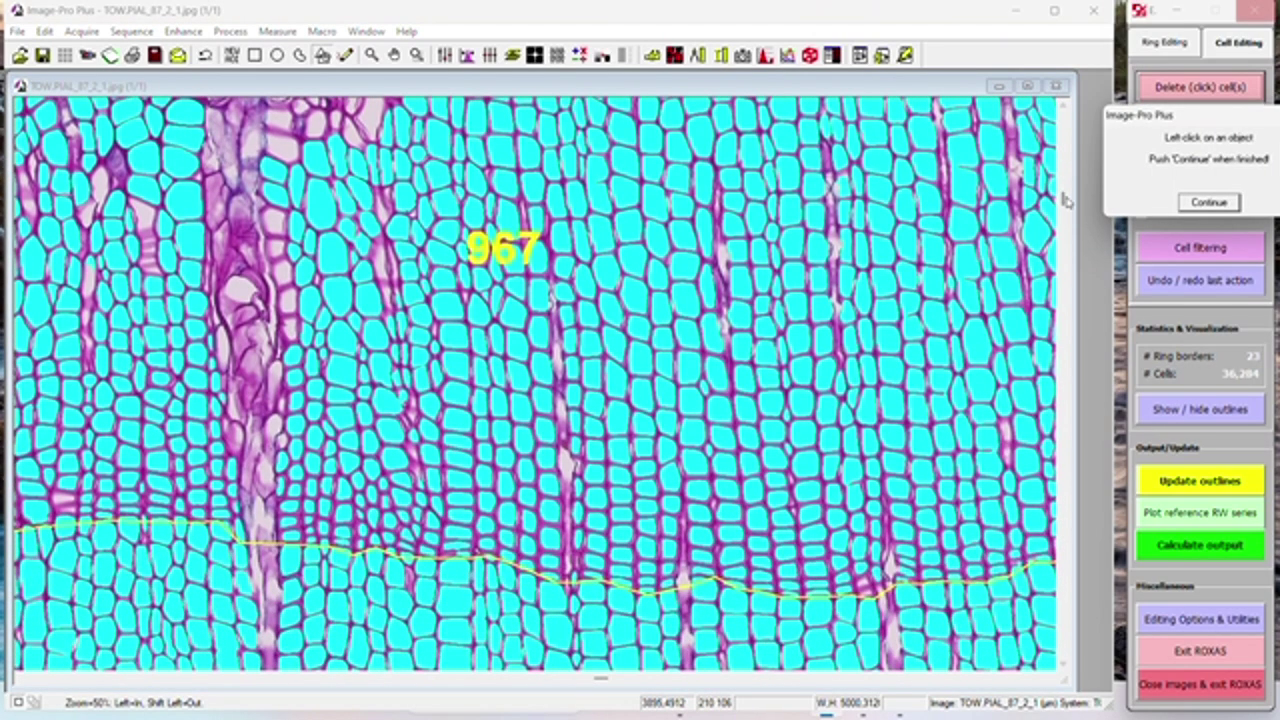
{"action": "left_click_drag", "start_coordinate": [1063, 200], "coordinate": [1067, 263]}
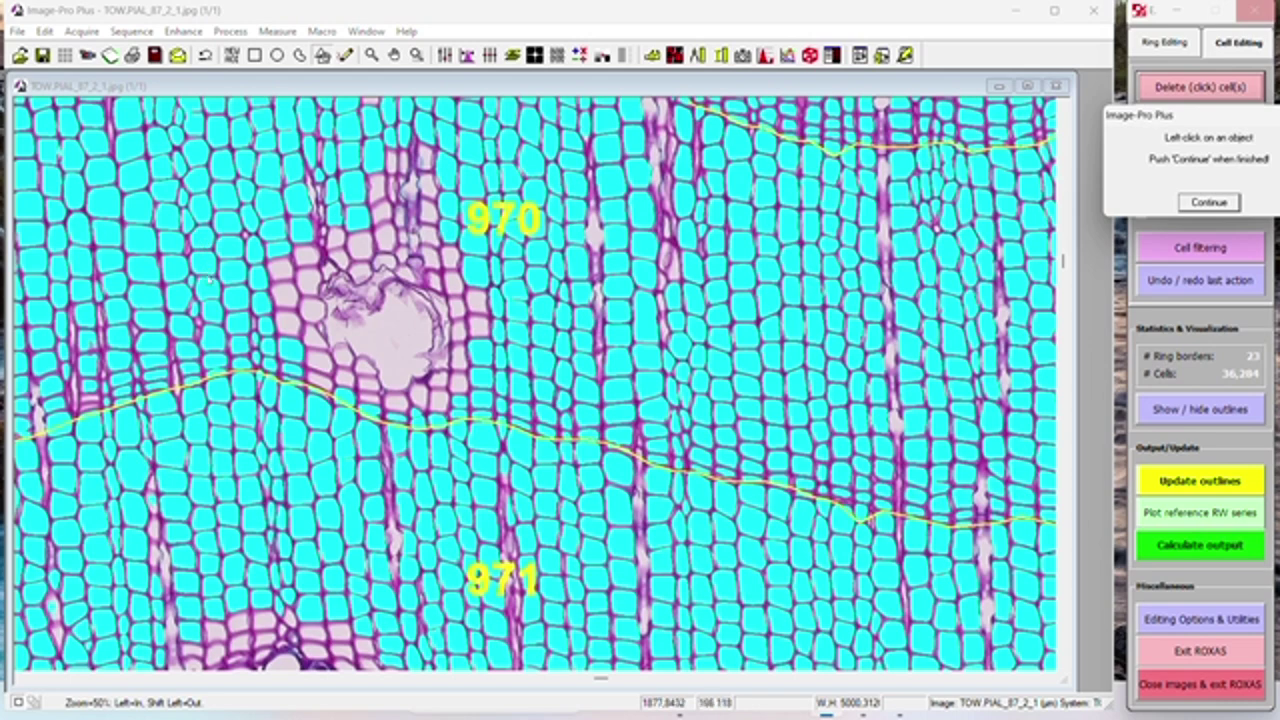
{"action": "scroll", "coordinate": [263, 298], "scroll_direction": "up", "scroll_amount": 1}
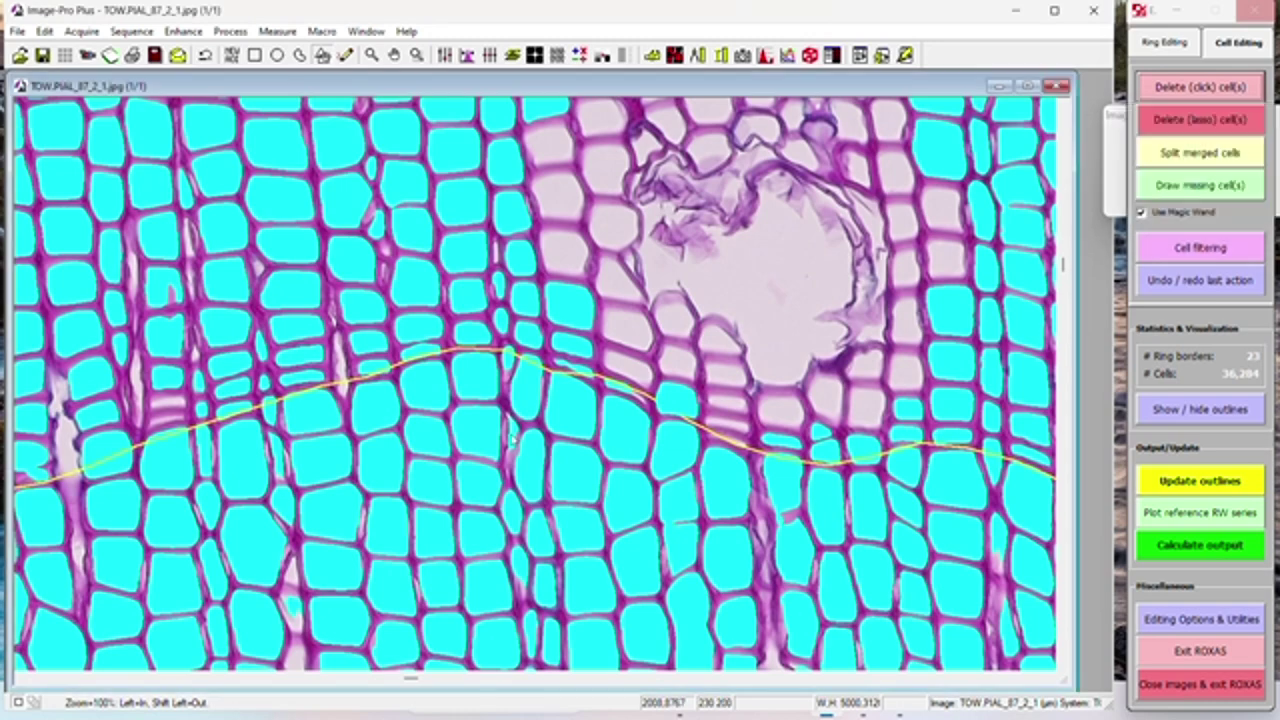
{"action": "left_click", "coordinate": [790, 495]}
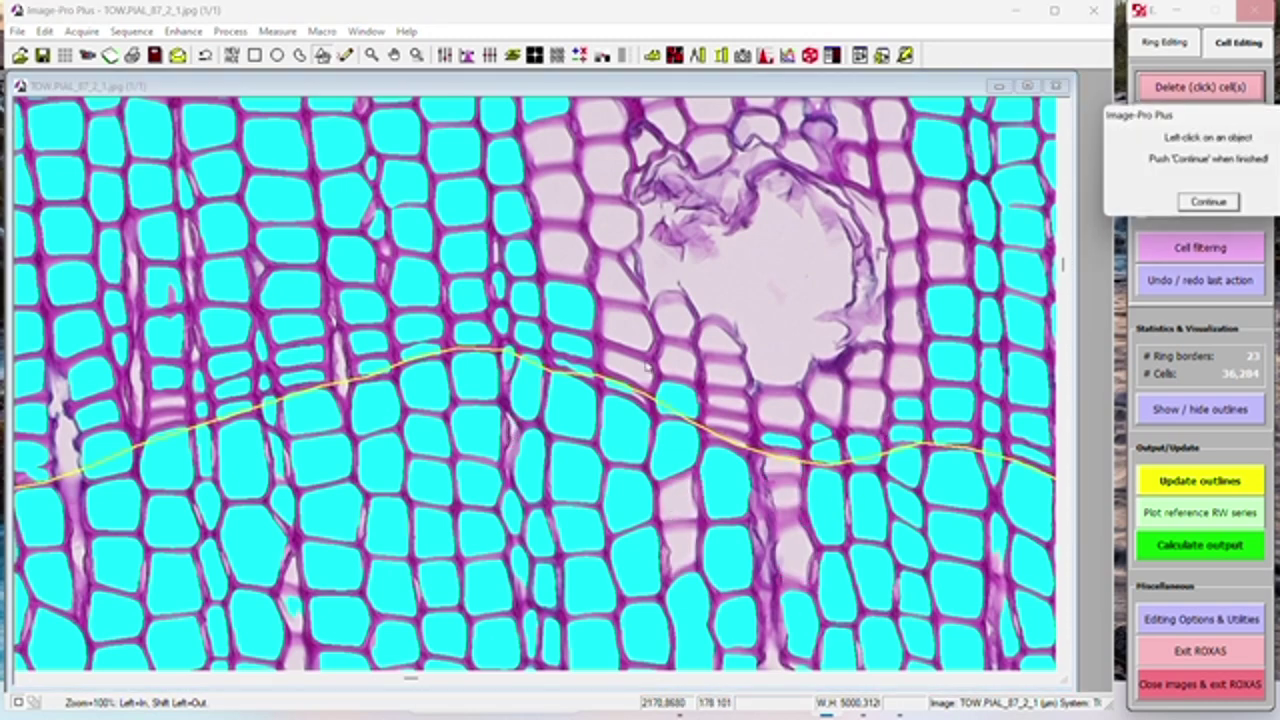
Step: Delete the misdetected latewood cells just above ring 971's upper border, between the two pale ray strips to the right of the large resin duct
{"action": "scroll", "coordinate": [886, 340], "scroll_direction": "down", "scroll_amount": 1}
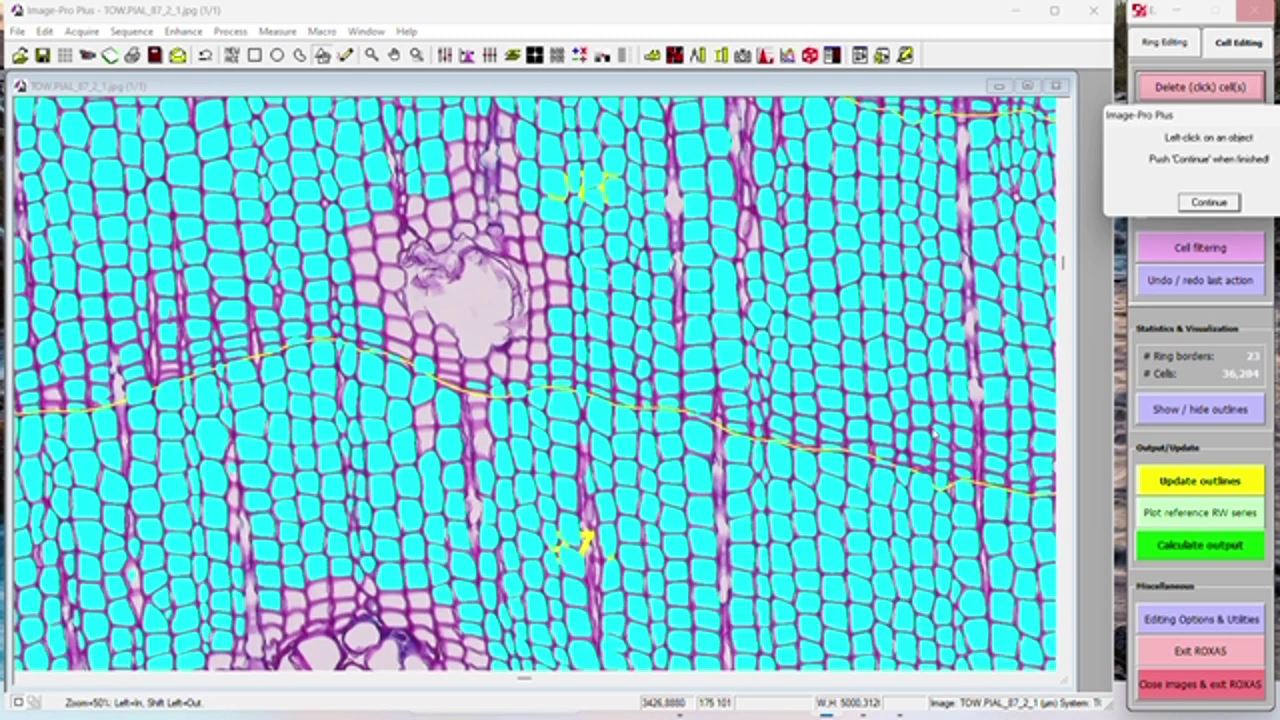
{"action": "scroll", "coordinate": [886, 420], "scroll_direction": "up", "scroll_amount": 1}
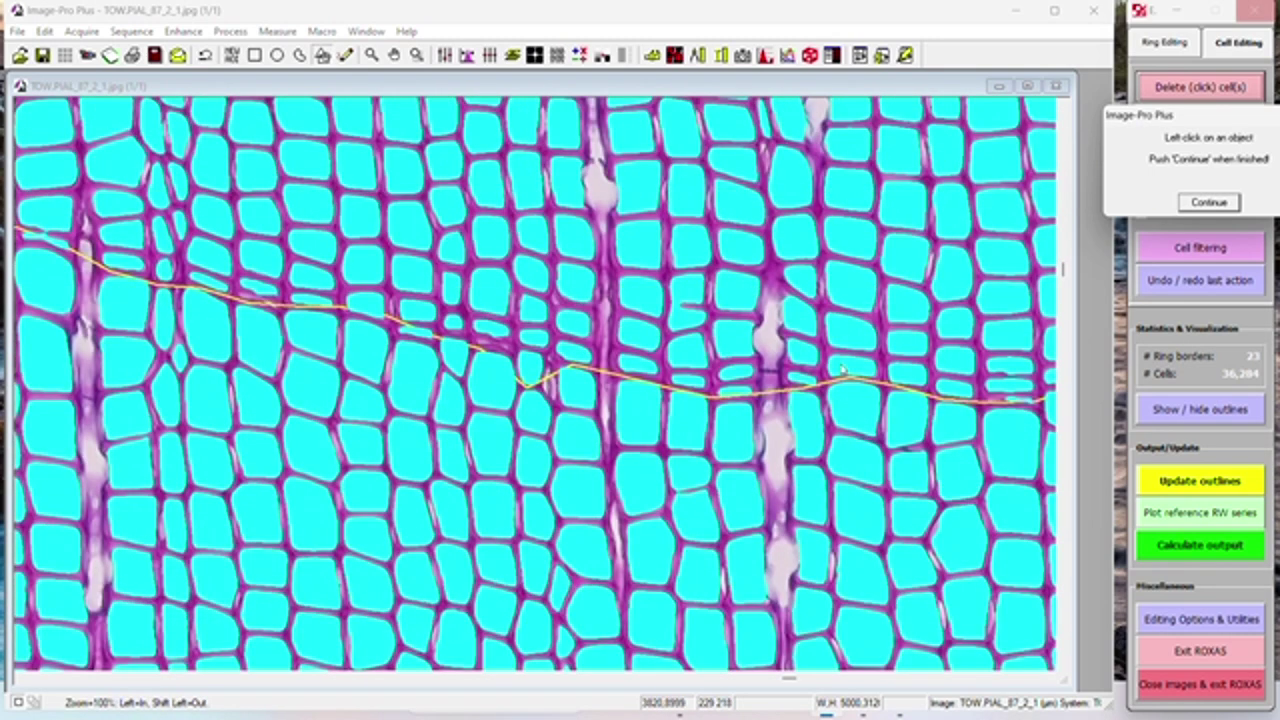
{"action": "left_click", "coordinate": [686, 308]}
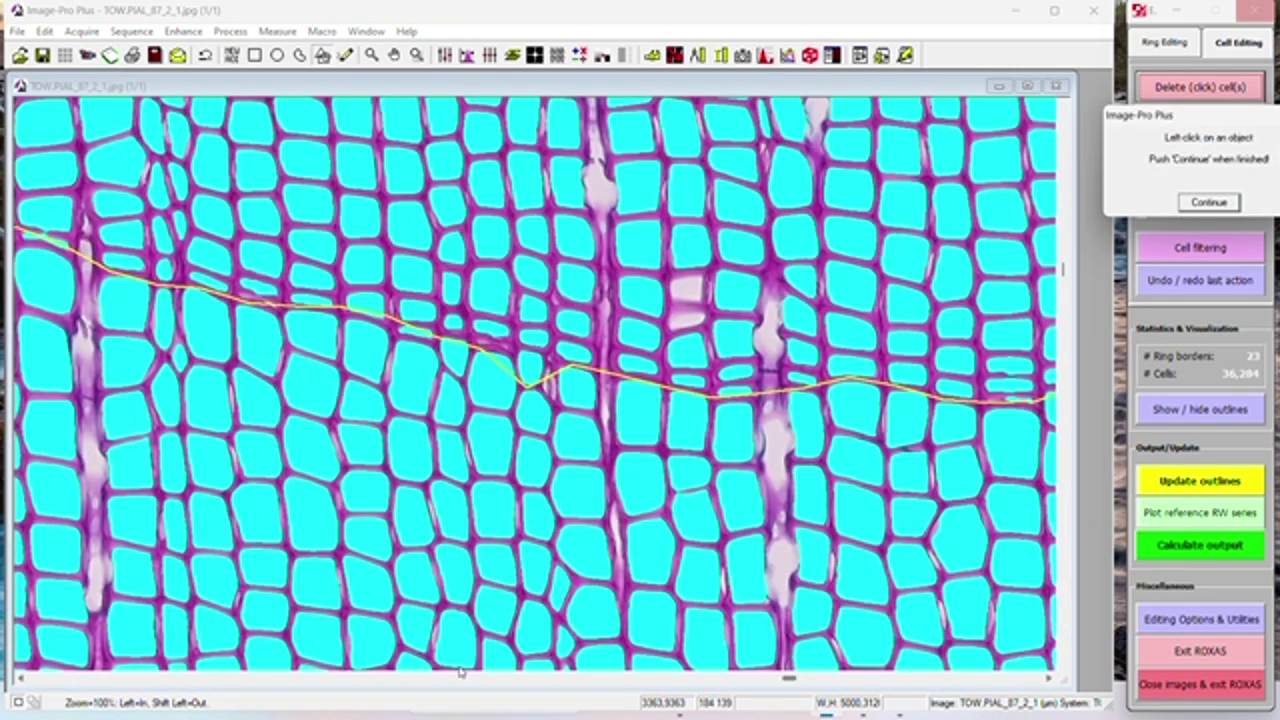
Step: Delete the misdetected and incompletely outlined cells in the upper part of ring 971, toward the sample's far edge
{"action": "left_click_drag", "start_coordinate": [788, 680], "coordinate": [1038, 680]}
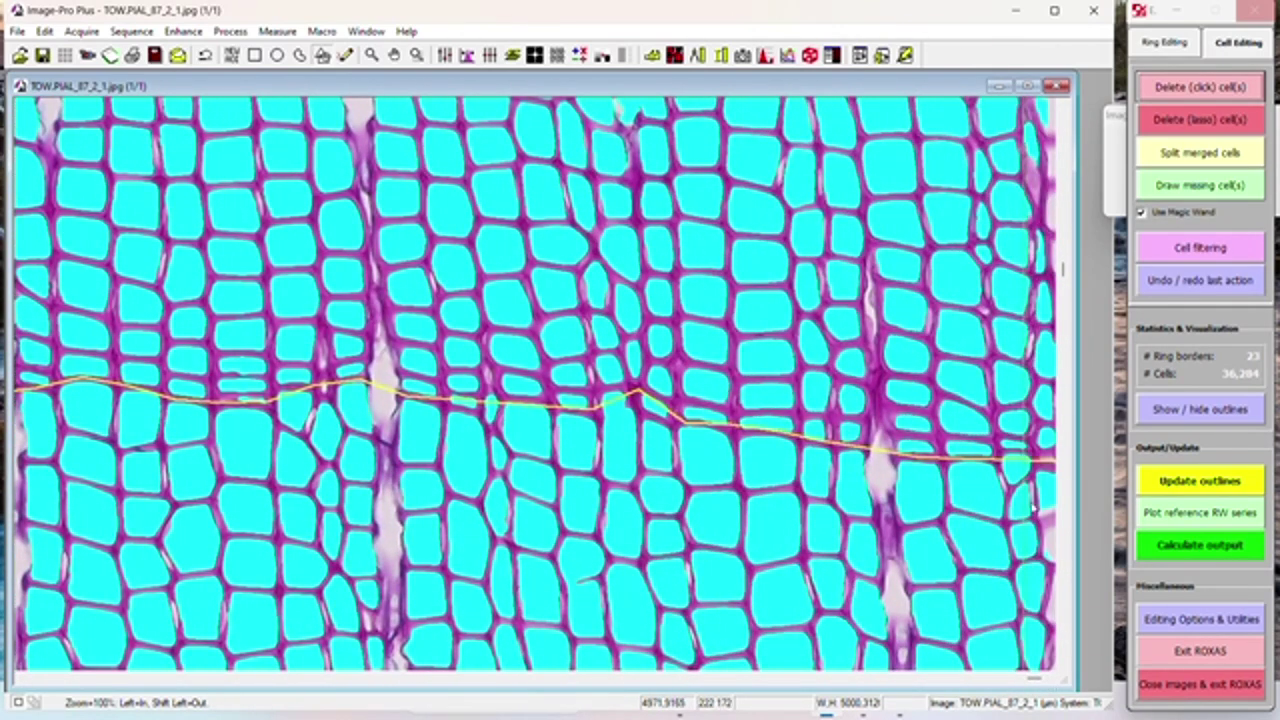
{"action": "left_click", "coordinate": [1026, 524]}
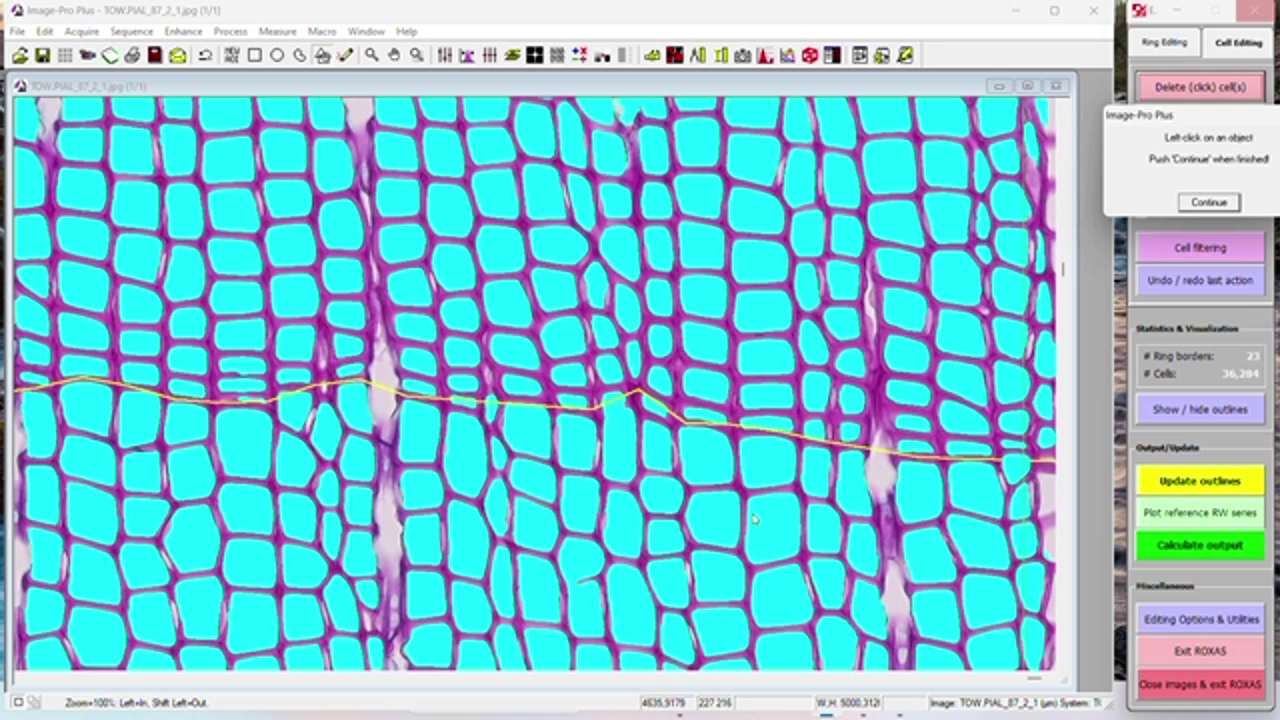
{"action": "left_click", "coordinate": [615, 435]}
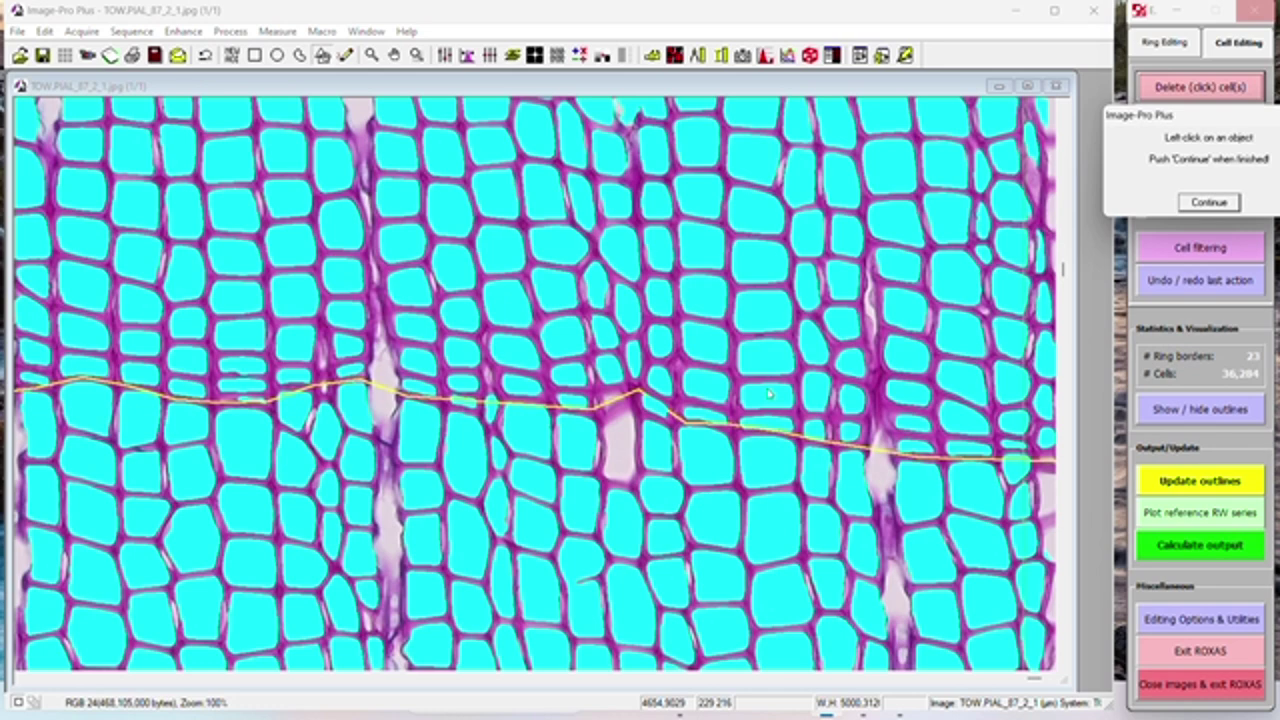
{"action": "left_click", "coordinate": [582, 558]}
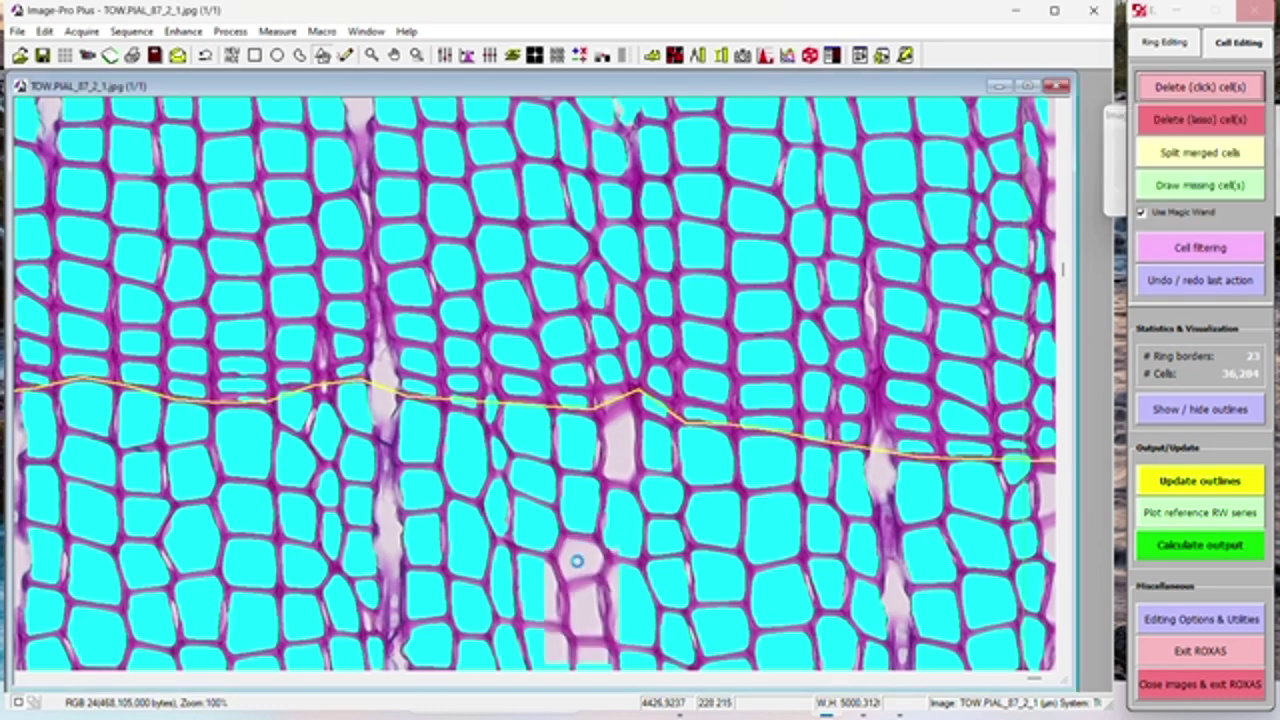
{"action": "scroll", "coordinate": [683, 437], "scroll_direction": "down", "scroll_amount": 1}
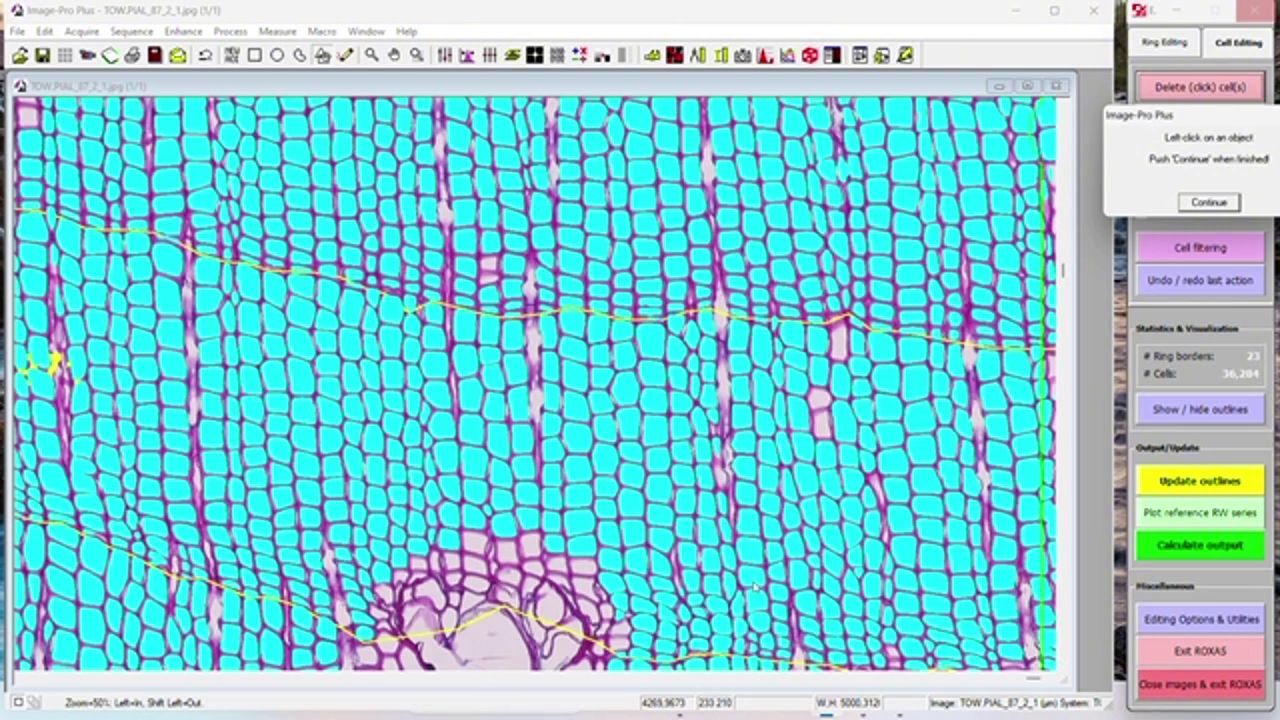
{"action": "left_click", "coordinate": [688, 600]}
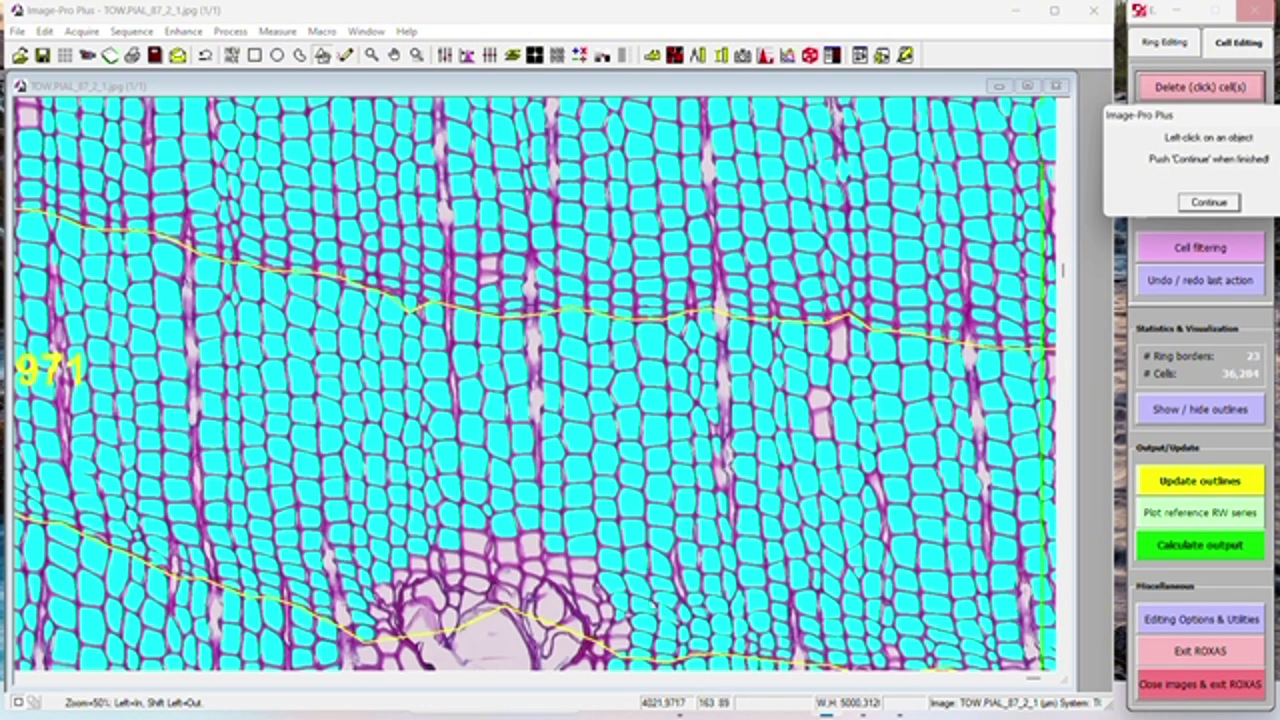
Step: Delete the misdetected cells on both sides of ring 976's upper border, toward the sample's right edge
{"action": "left_click", "coordinate": [1064, 275]}
{"action": "left_click_drag", "start_coordinate": [1064, 275], "coordinate": [1076, 380]}
{"action": "left_click", "coordinate": [1200, 87]}
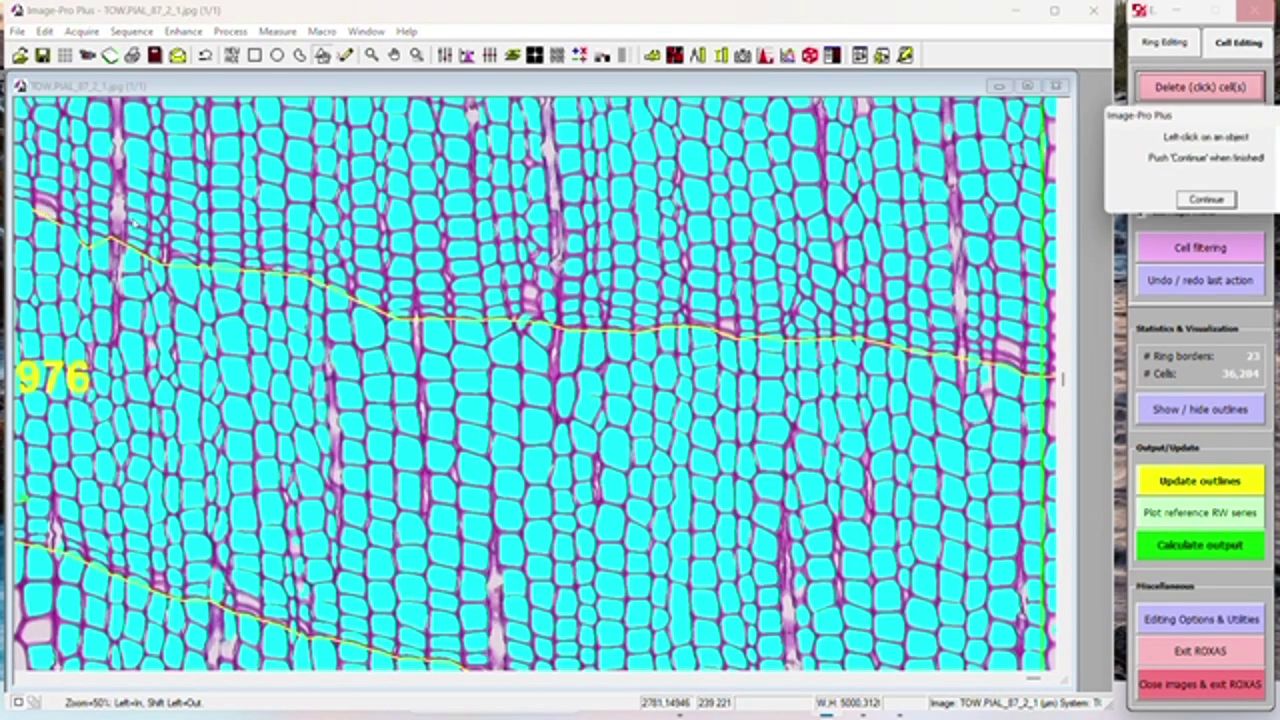
{"action": "left_click", "coordinate": [978, 383]}
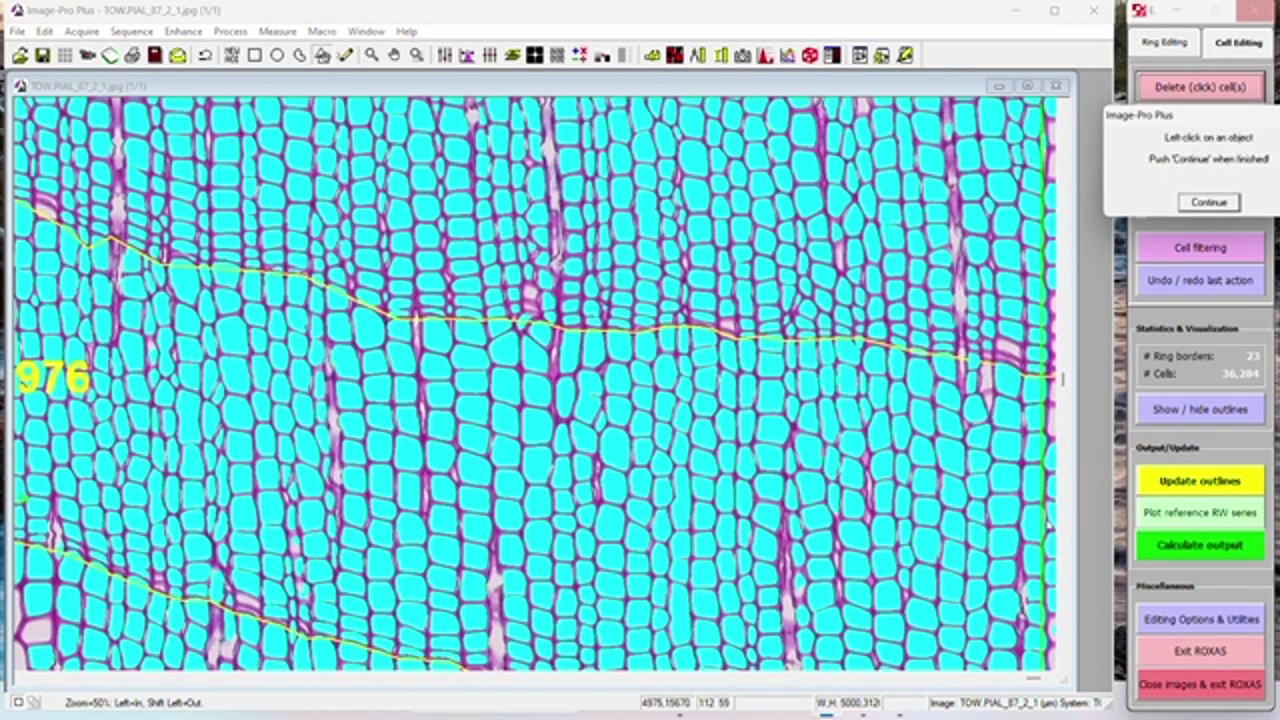
{"action": "left_click", "coordinate": [742, 277]}
{"action": "left_click", "coordinate": [747, 303]}
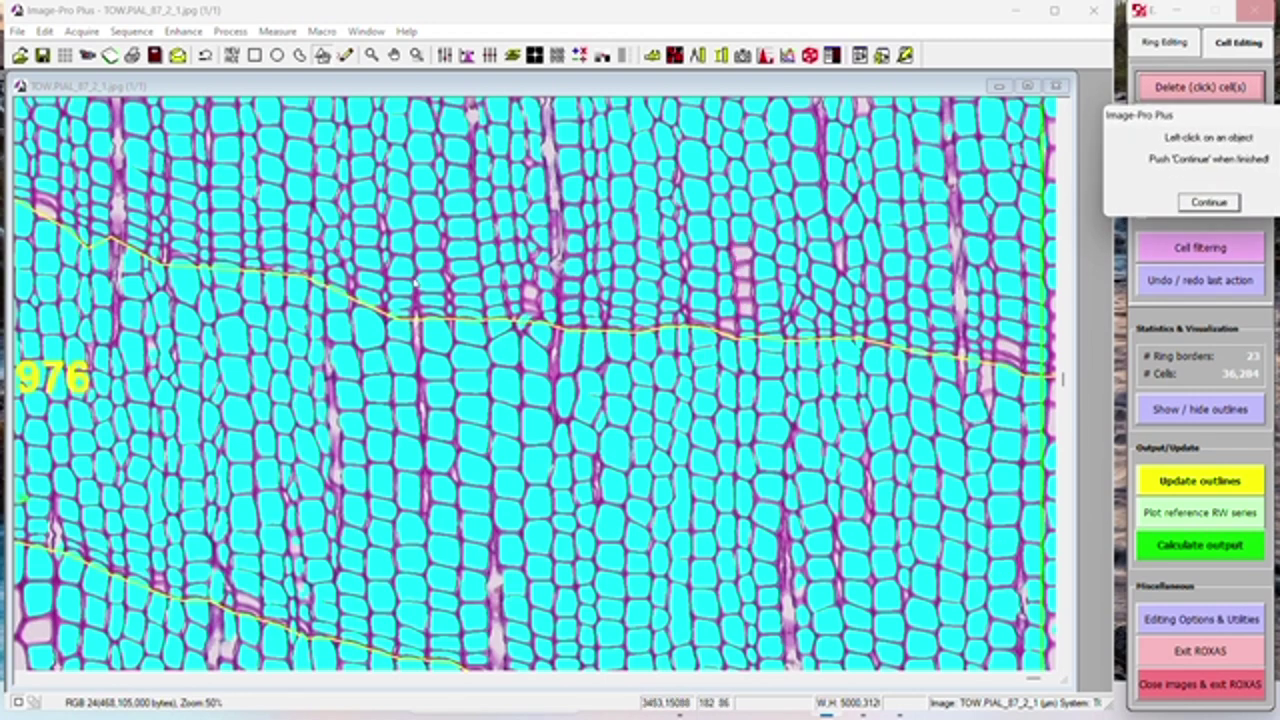
Step: Delete the distorted cells along the middle of ring 976's upper border and the incompletely outlined cell just inside that ring
{"action": "scroll", "coordinate": [418, 284], "scroll_direction": "up", "scroll_amount": 1}
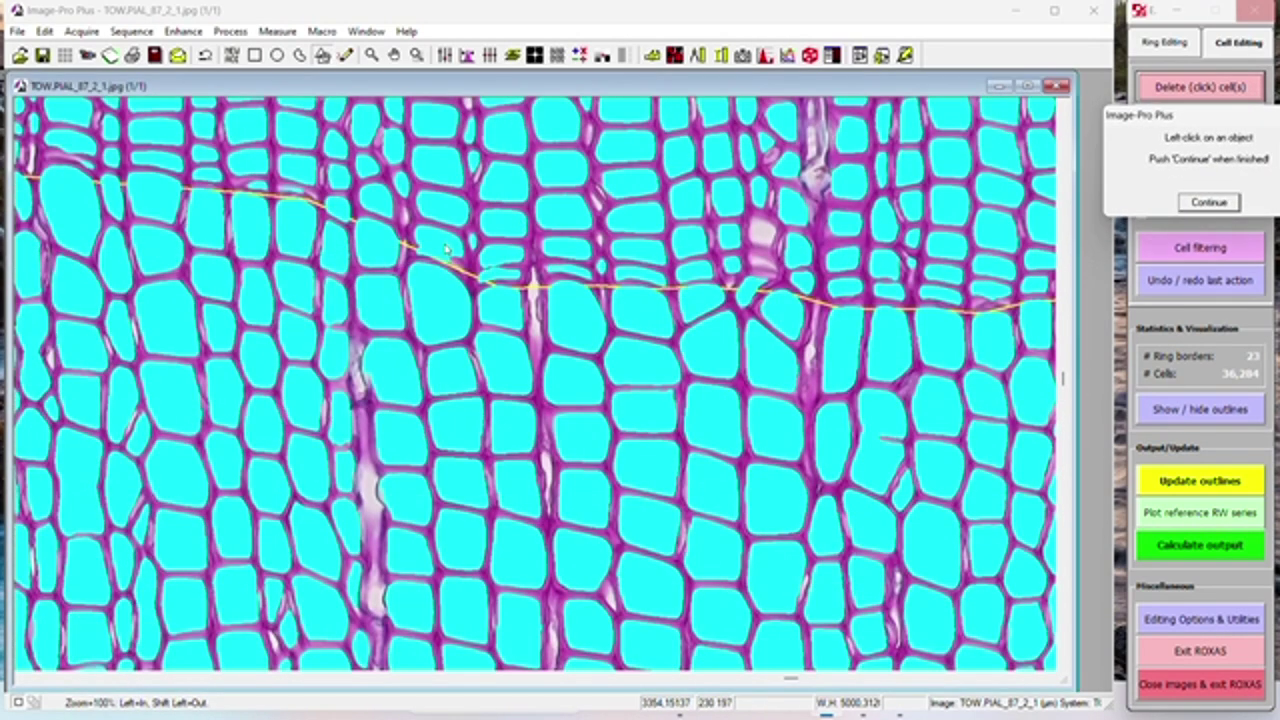
{"action": "left_click", "coordinate": [447, 248]}
{"action": "left_click", "coordinate": [752, 294]}
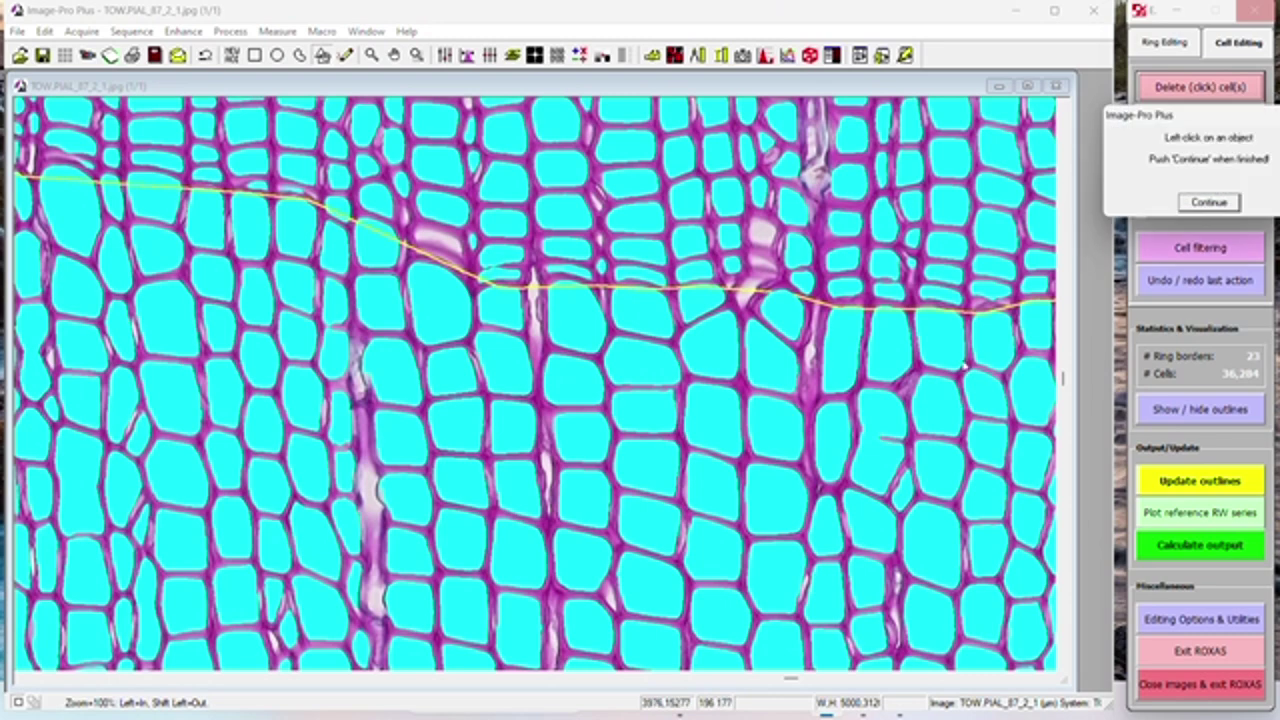
{"action": "left_click", "coordinate": [882, 425]}
{"action": "scroll", "coordinate": [882, 425], "scroll_direction": "down", "scroll_amount": 1}
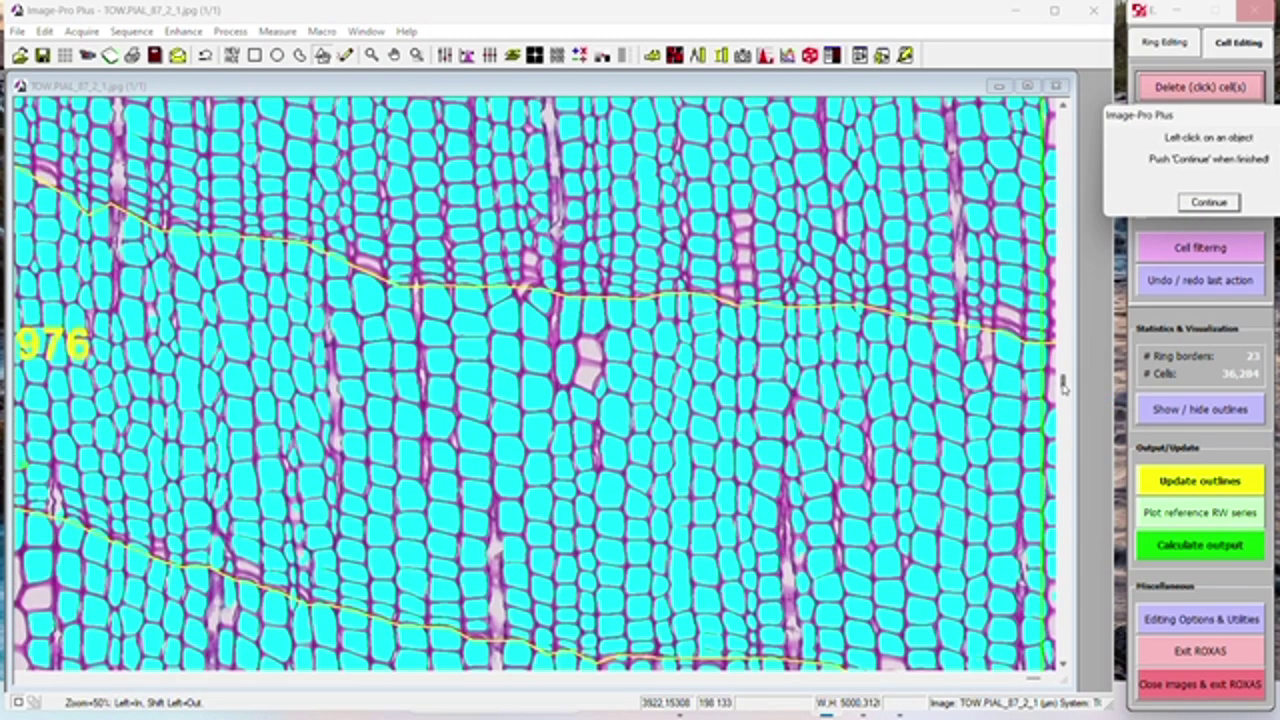
Step: Delete the misdetected cells in ring 976's latewood and at its lower border, above the lassoed damage area in ring 977
{"action": "left_click_drag", "start_coordinate": [1063, 385], "coordinate": [1063, 393]}
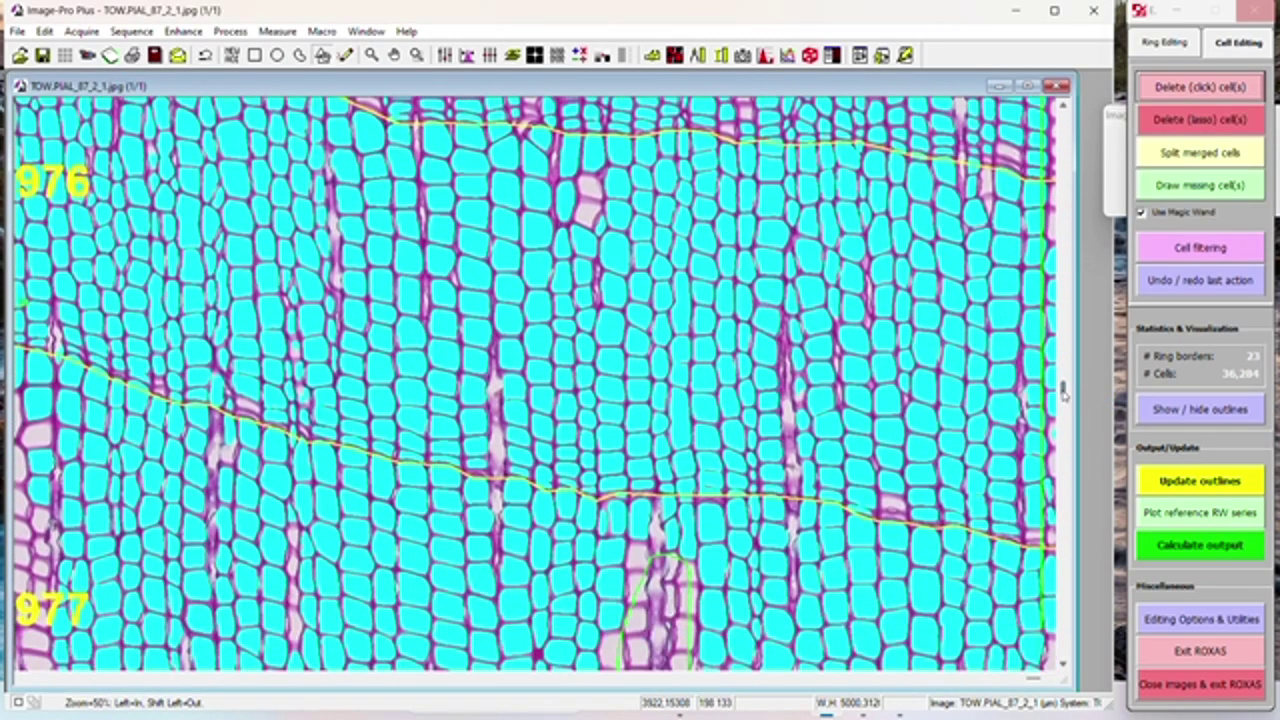
{"action": "left_click", "coordinate": [684, 358]}
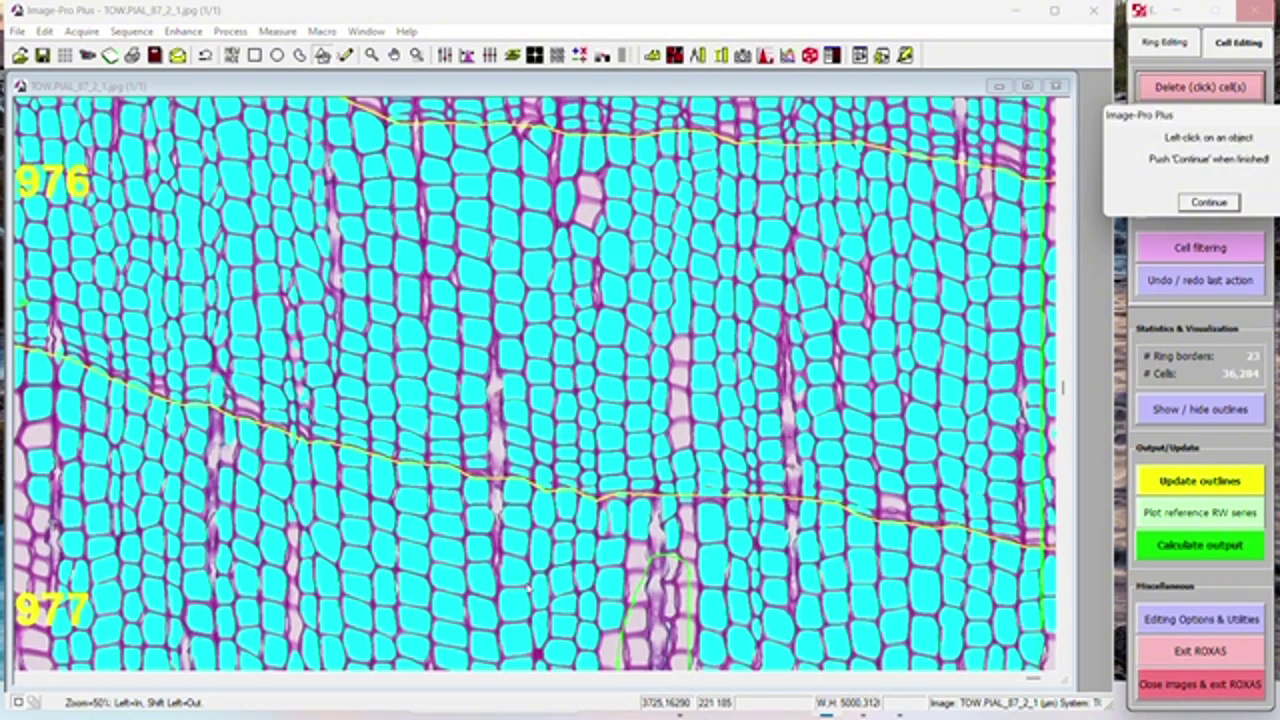
{"action": "left_click", "coordinate": [709, 477]}
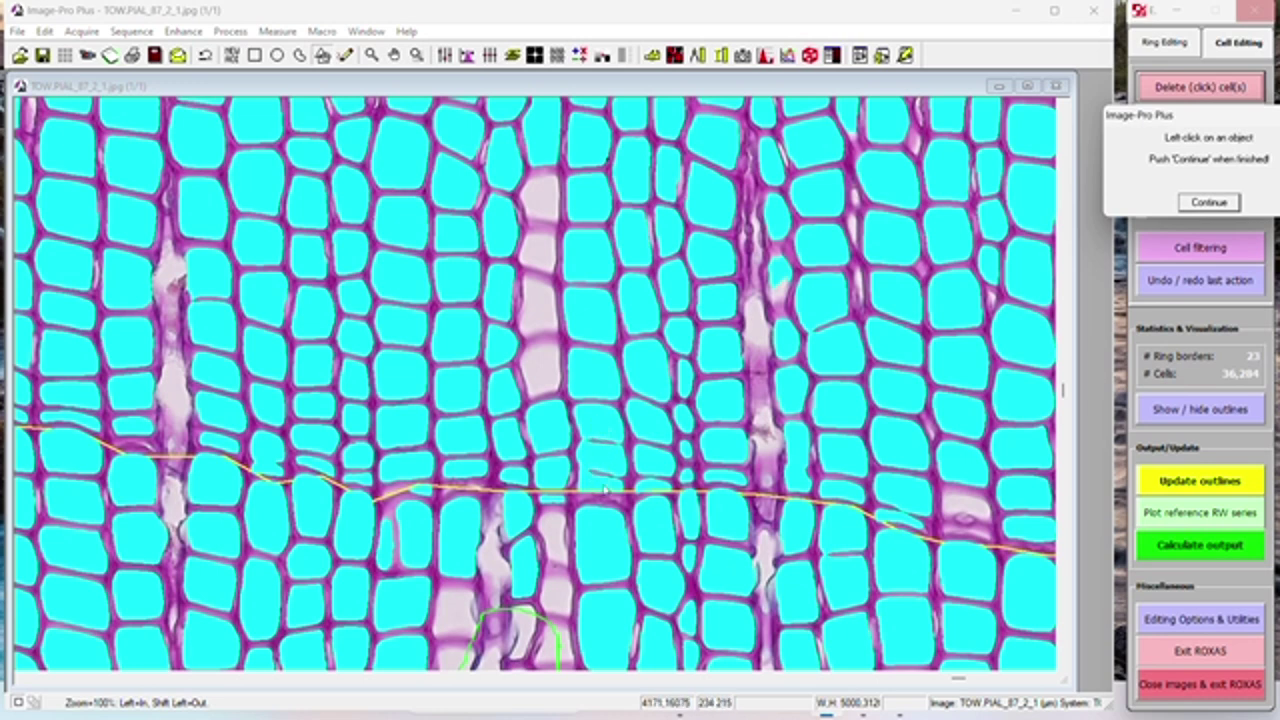
{"action": "left_click", "coordinate": [601, 433]}
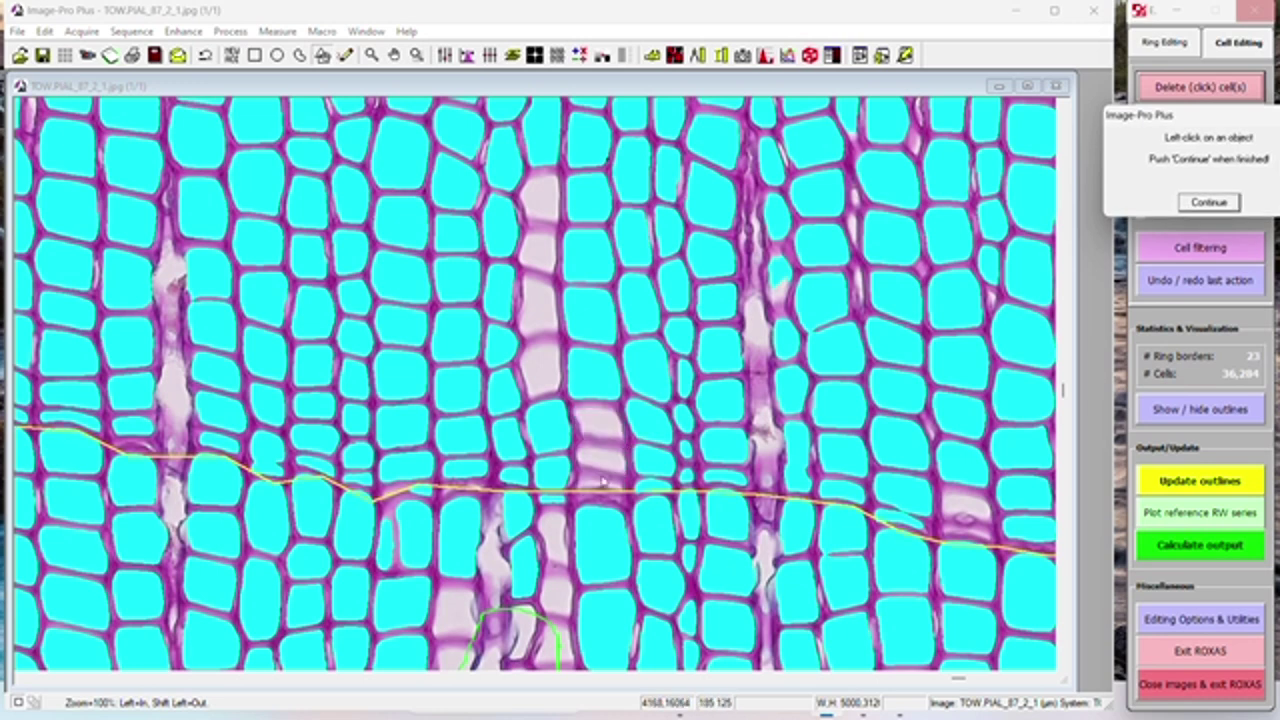
{"action": "left_click", "coordinate": [560, 508]}
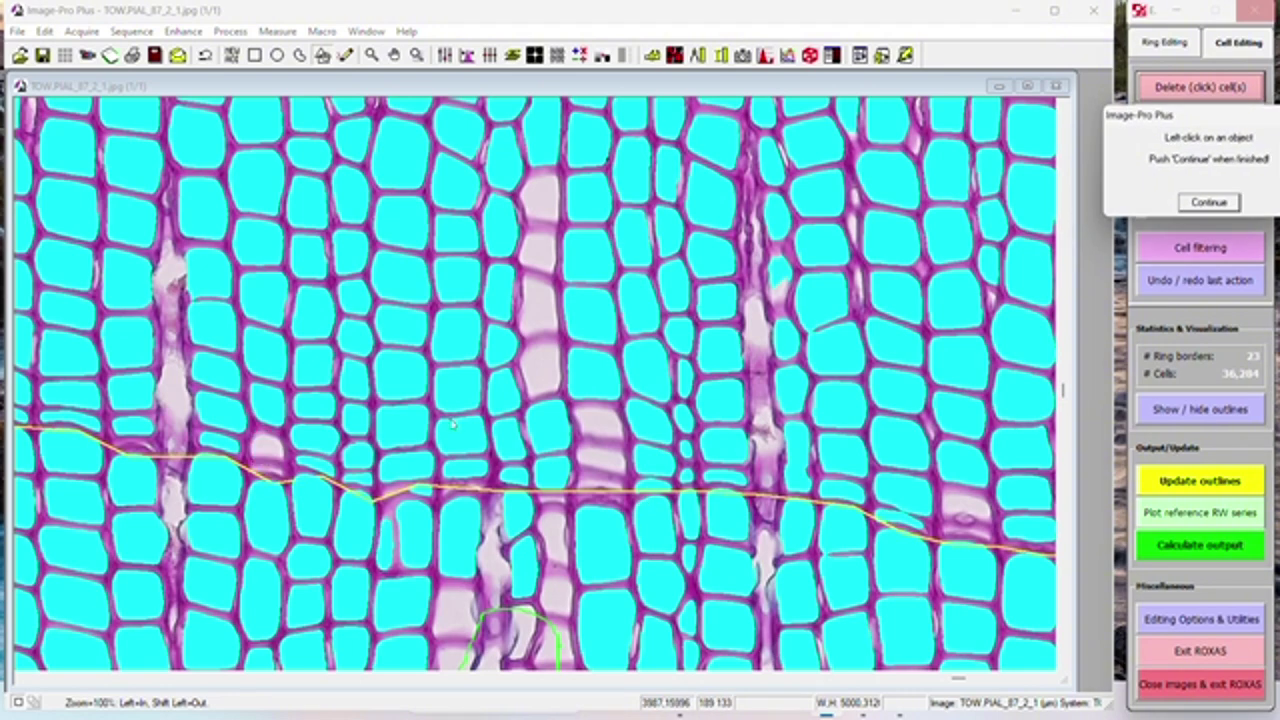
Step: Delete the remaining misdetected cells near ring 976's lower border, beside the left ray and at the sample's right edge
{"action": "scroll", "coordinate": [578, 392], "scroll_direction": "down", "scroll_amount": 1}
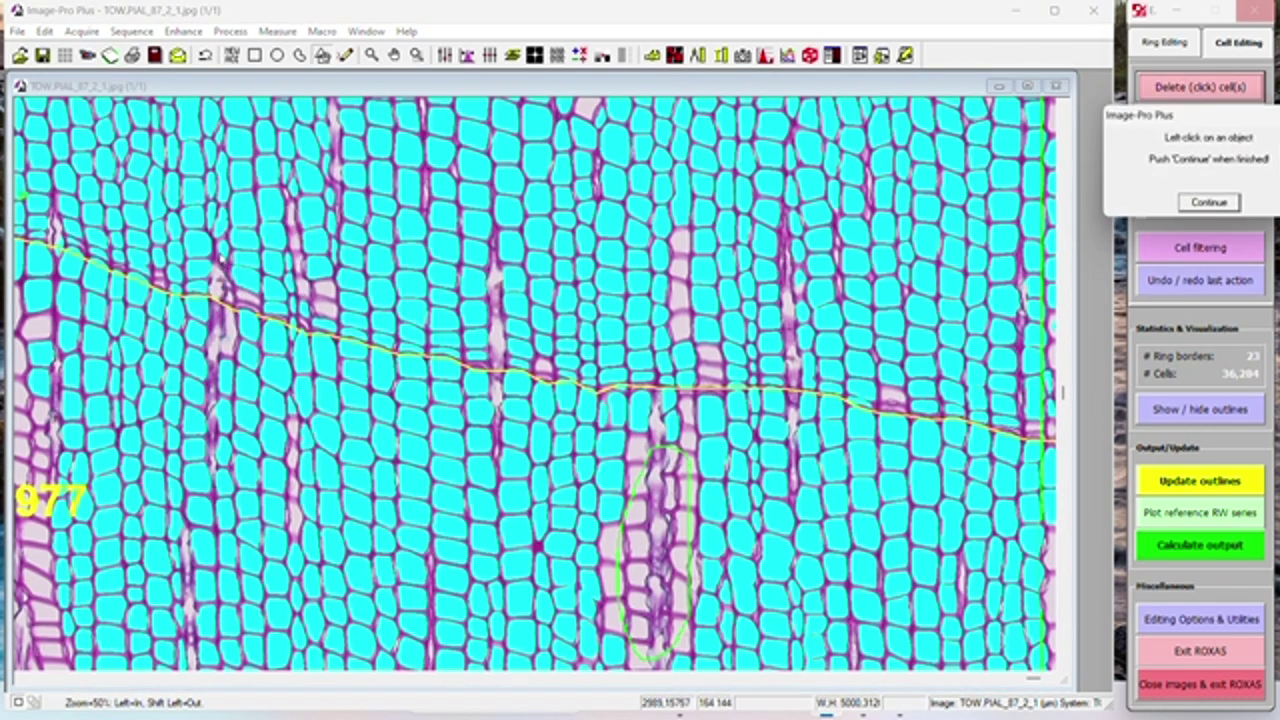
{"action": "left_click", "coordinate": [244, 210]}
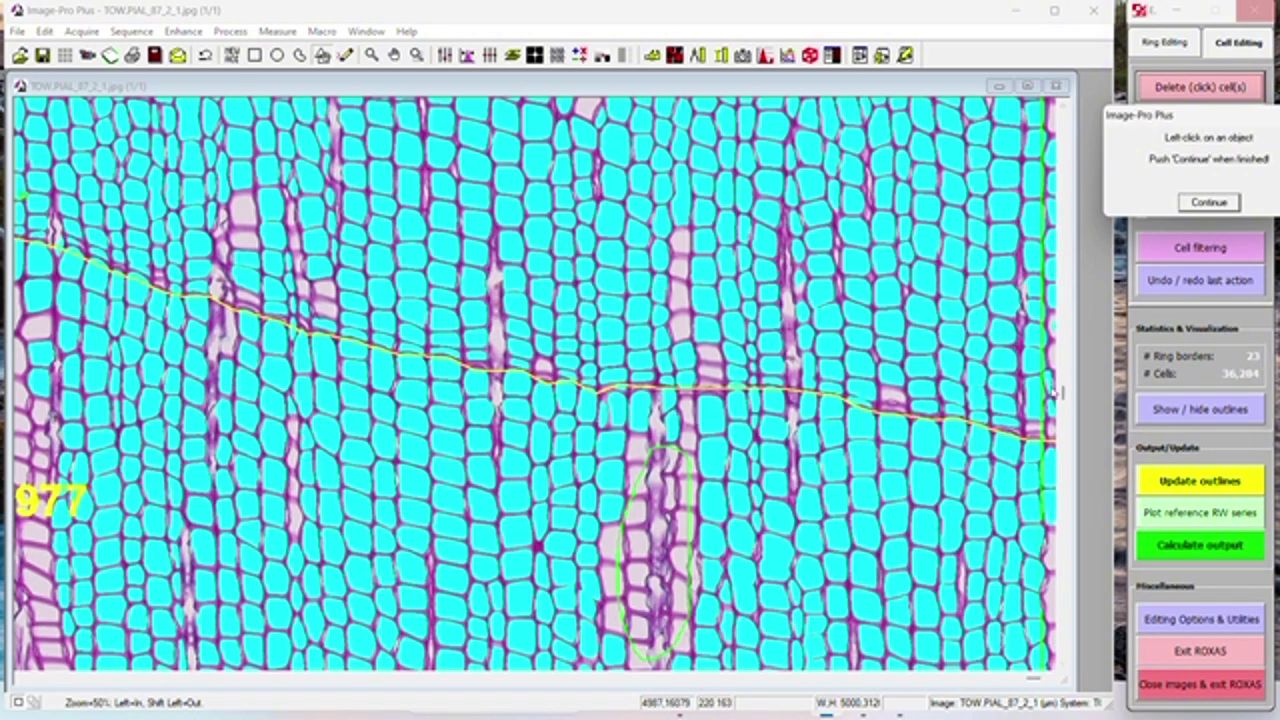
{"action": "key", "text": "Return"}
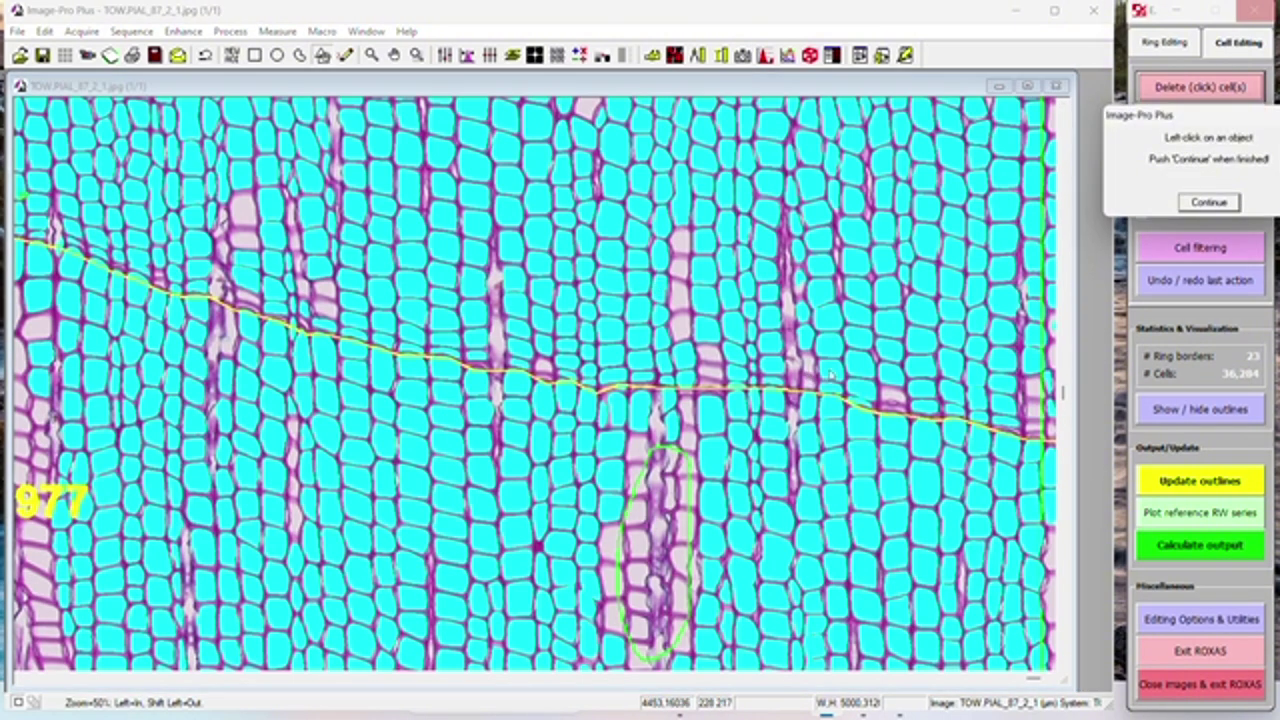
Step: Delete the misdetected cells above and below ring 981's upper border
{"action": "left_click_drag", "start_coordinate": [1065, 412], "coordinate": [1068, 421]}
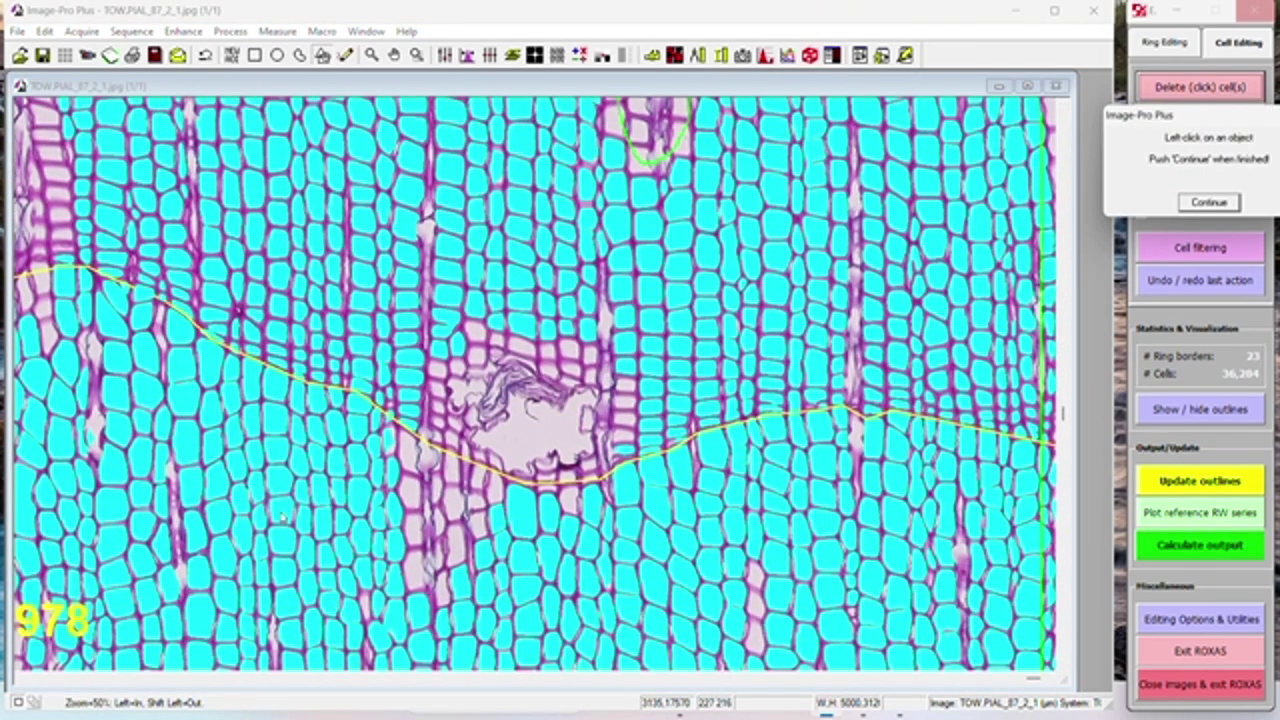
{"action": "left_click_drag", "start_coordinate": [1063, 432], "coordinate": [1071, 505]}
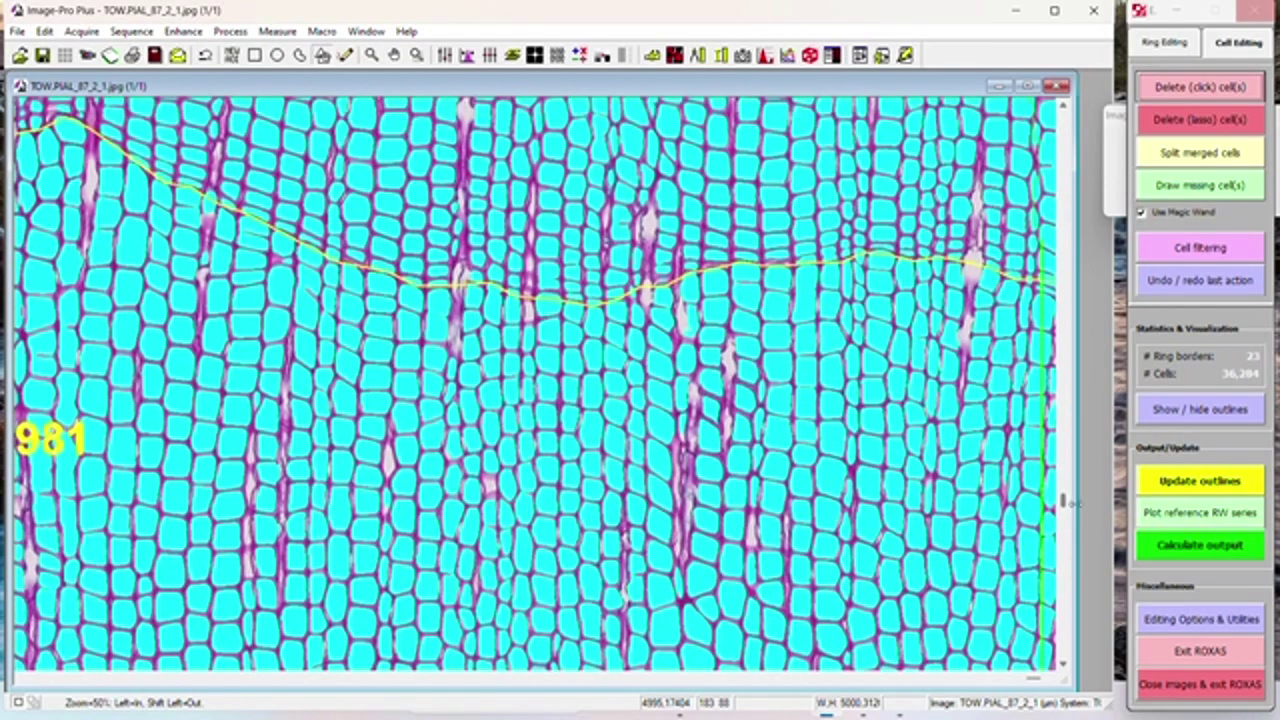
{"action": "left_click", "coordinate": [548, 276]}
{"action": "left_click", "coordinate": [316, 280]}
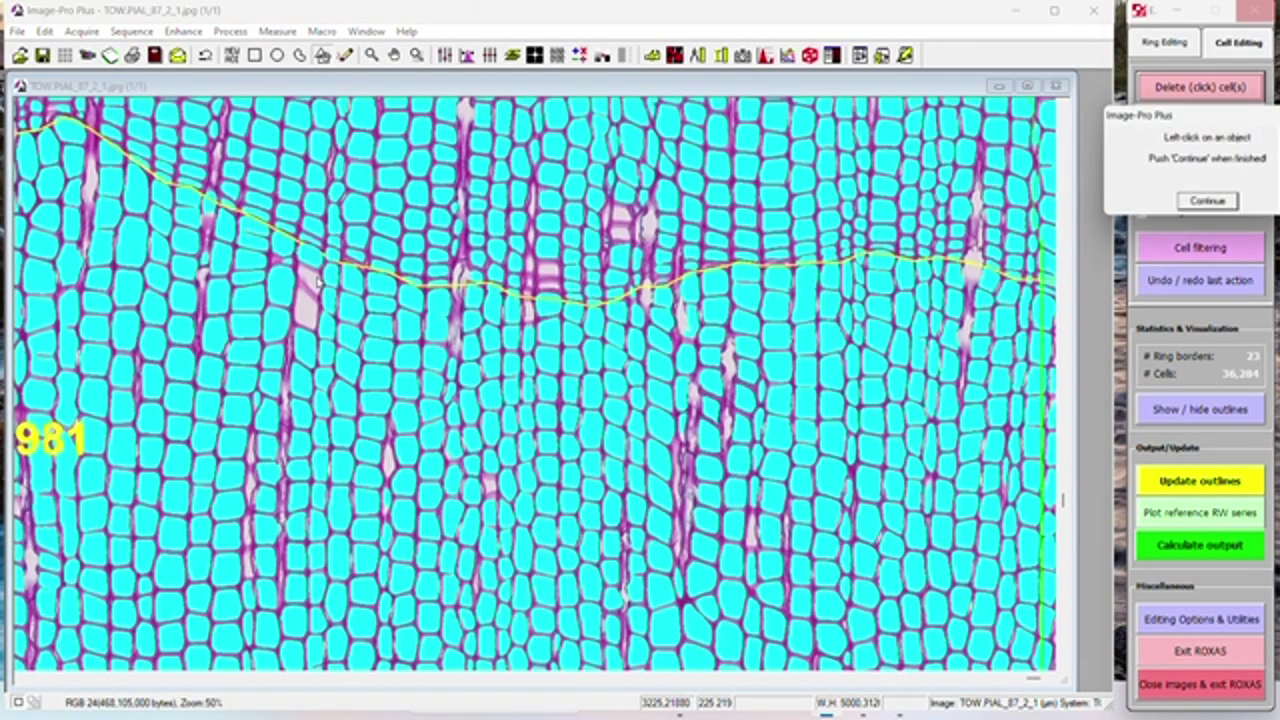
{"action": "left_click", "coordinate": [811, 289]}
{"action": "left_click", "coordinate": [829, 258]}
Step: Delete the misdetected cells around the upper borders of rings 982 and 984
{"action": "left_click_drag", "start_coordinate": [1065, 515], "coordinate": [1063, 525]}
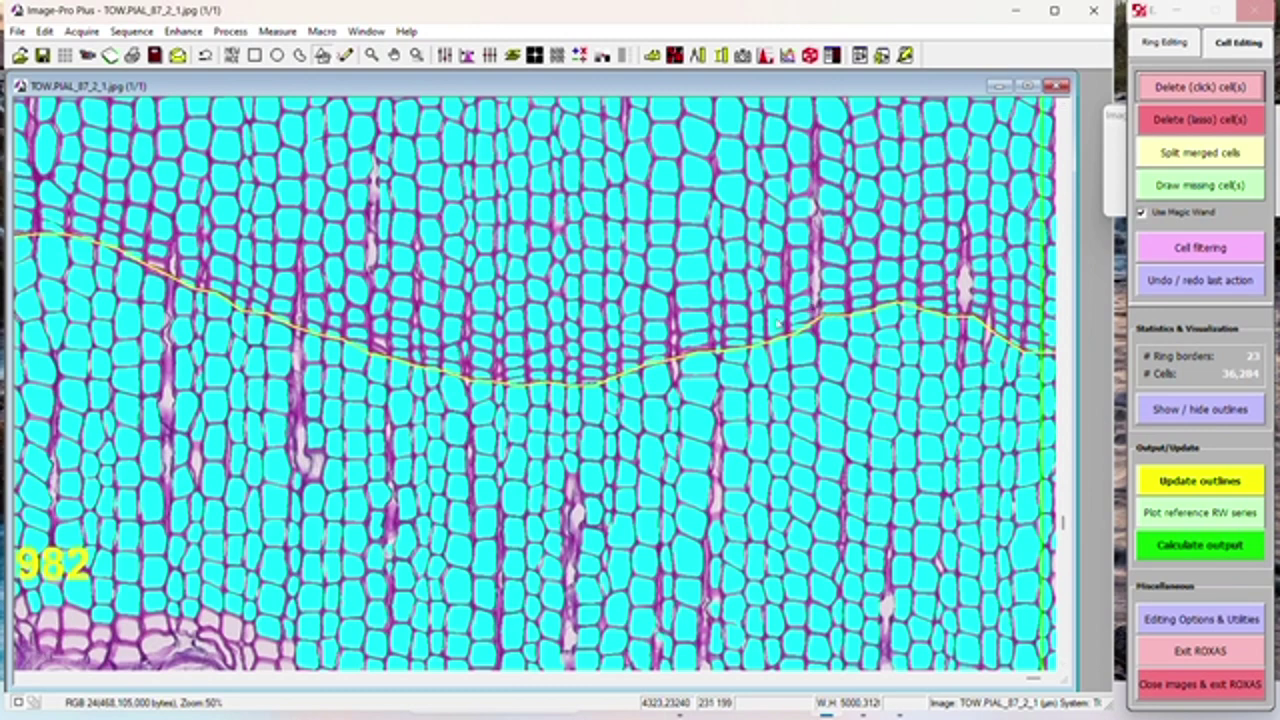
{"action": "left_click", "coordinate": [778, 320]}
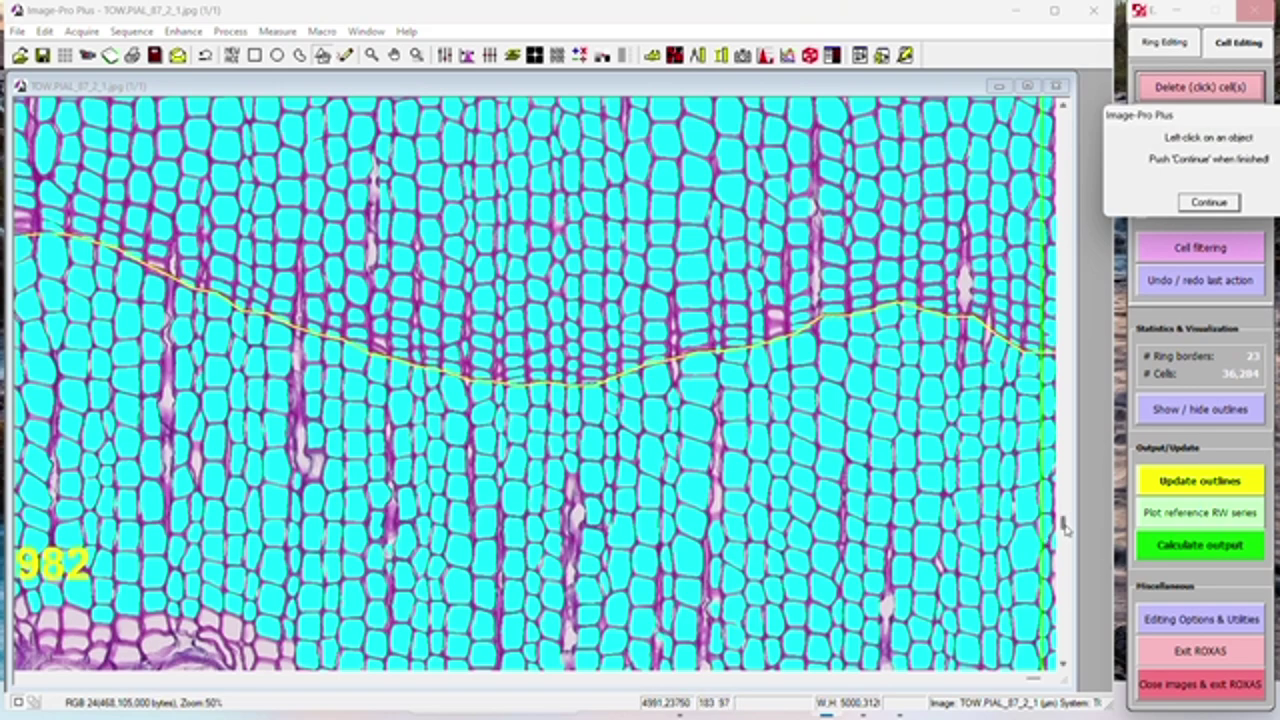
{"action": "left_click_drag", "start_coordinate": [1065, 528], "coordinate": [1066, 552]}
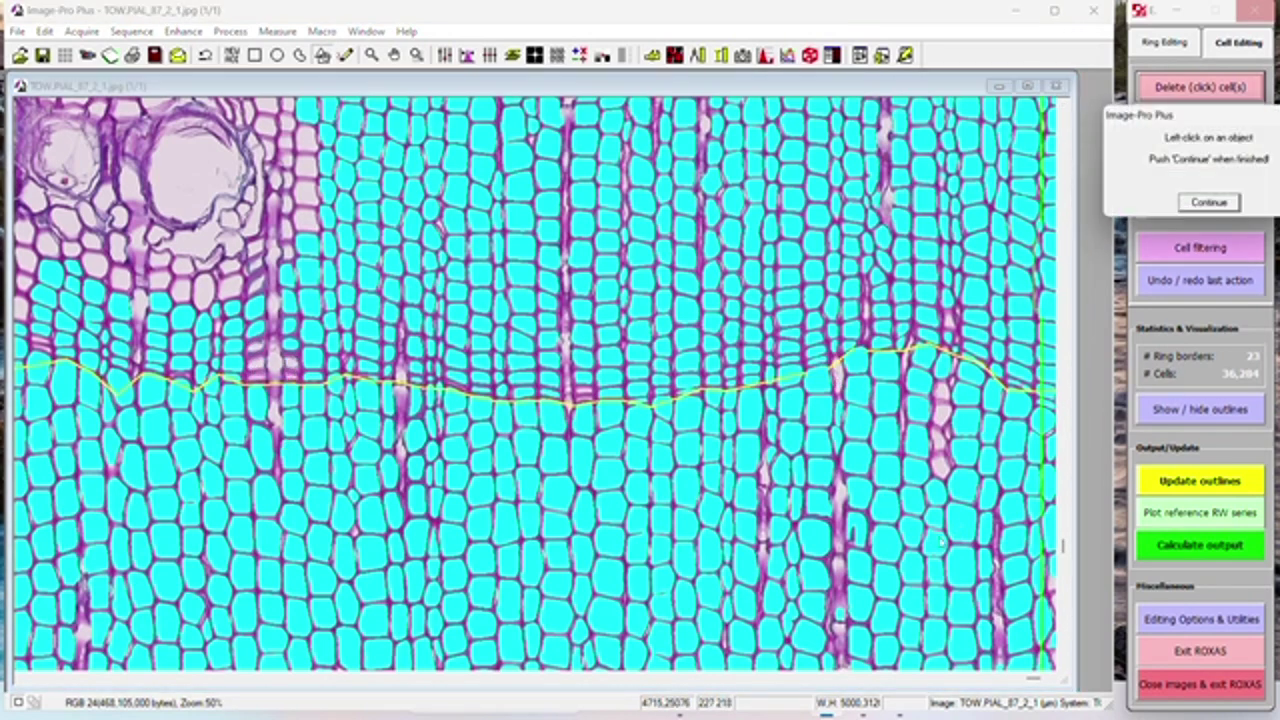
{"action": "left_click_drag", "start_coordinate": [1065, 546], "coordinate": [1067, 576]}
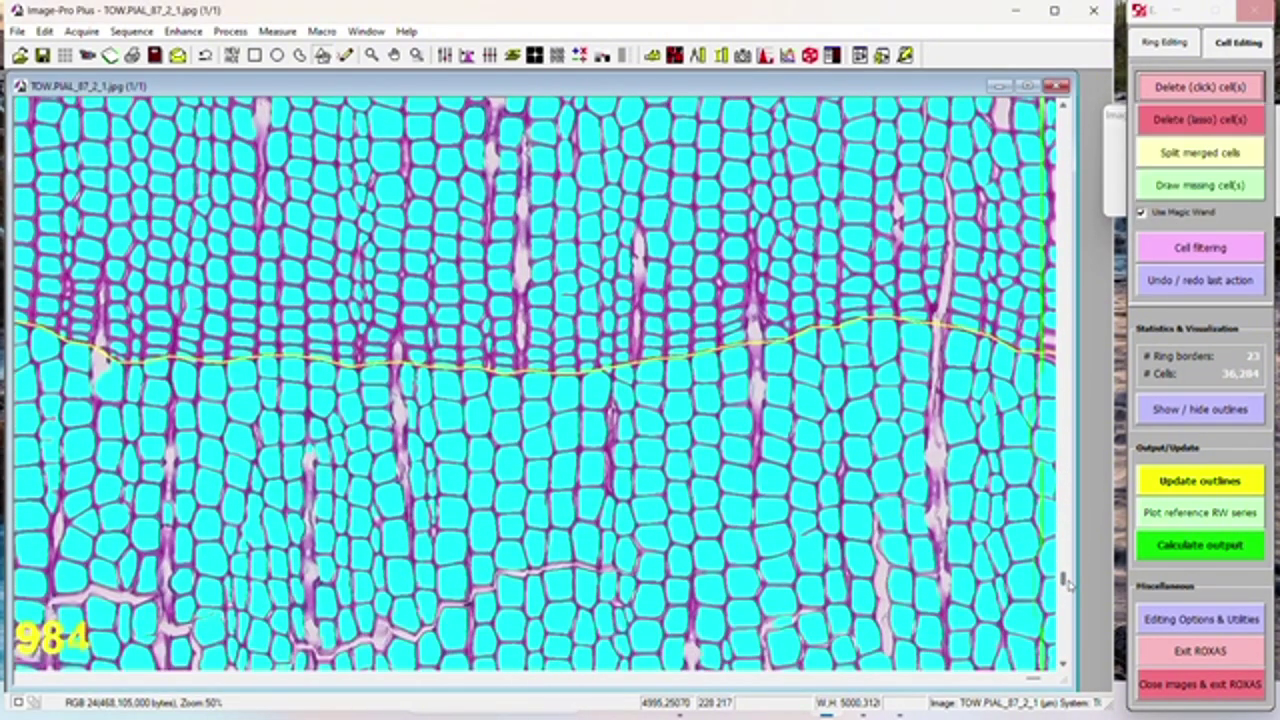
{"action": "left_click", "coordinate": [202, 310]}
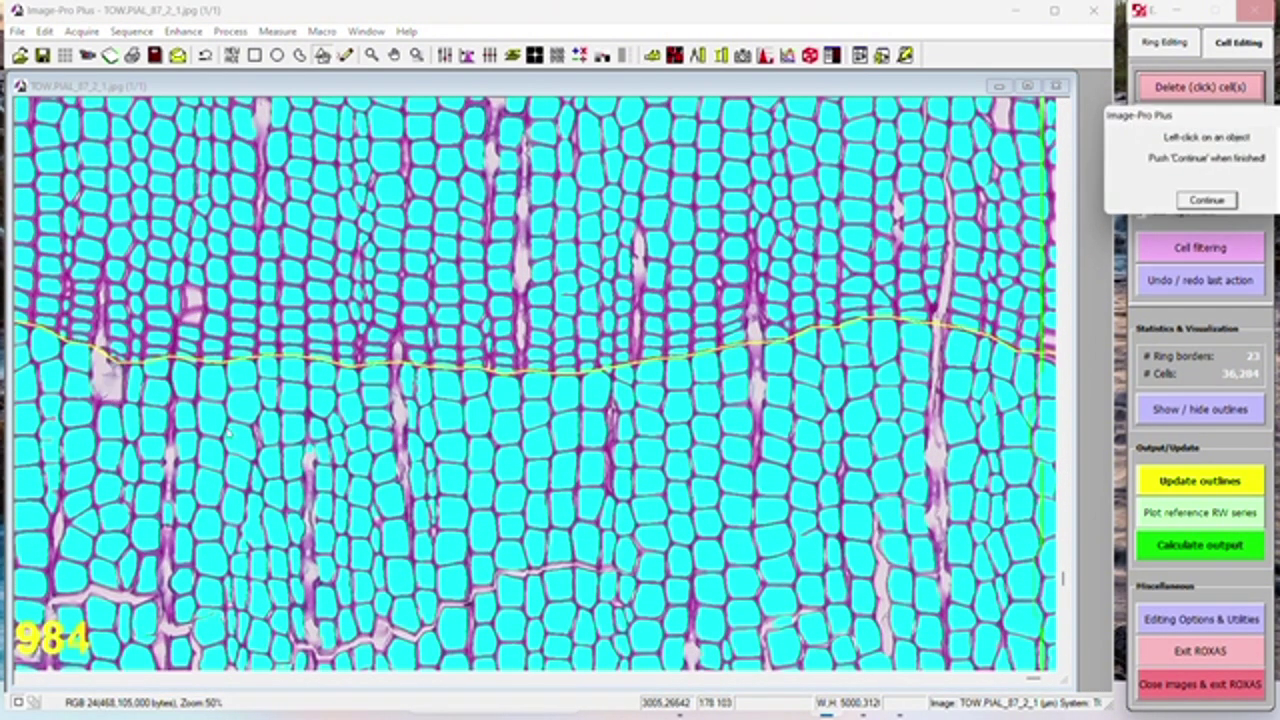
{"action": "left_click", "coordinate": [50, 440]}
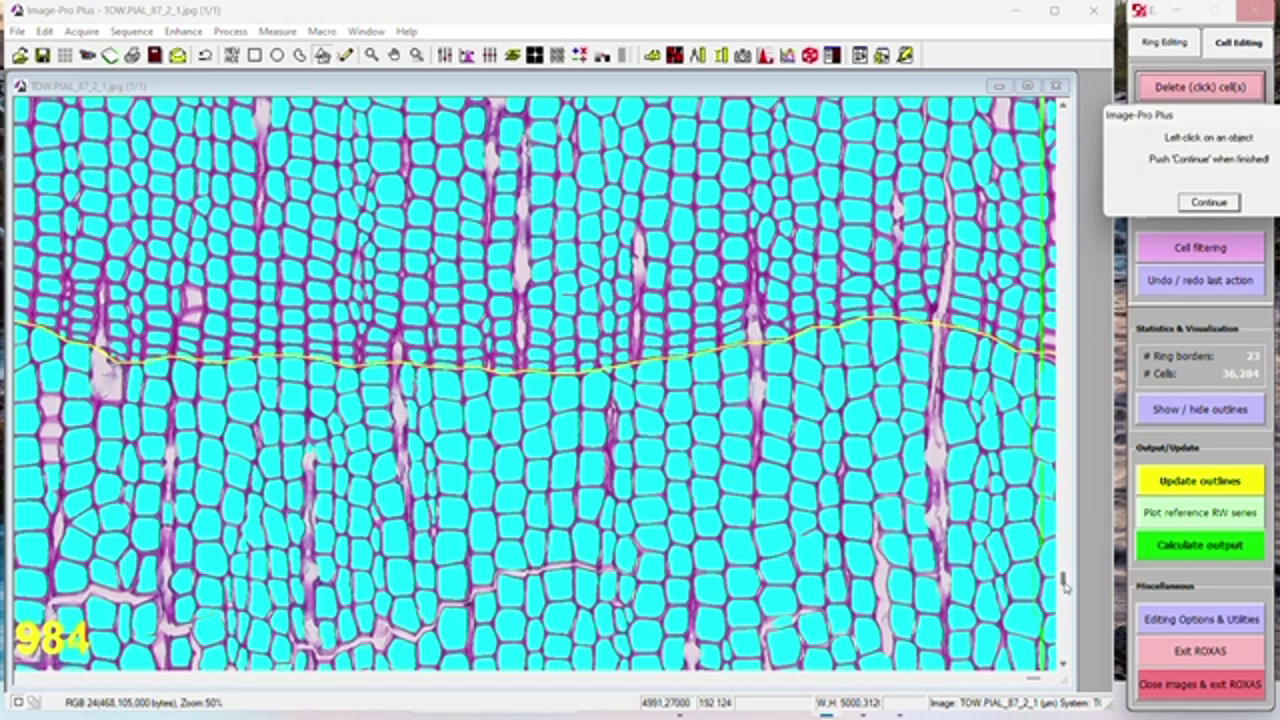
Step: Delete the misdetected cells in ring 985 and finish the individual cell deletion
{"action": "left_click_drag", "start_coordinate": [1065, 585], "coordinate": [1065, 617]}
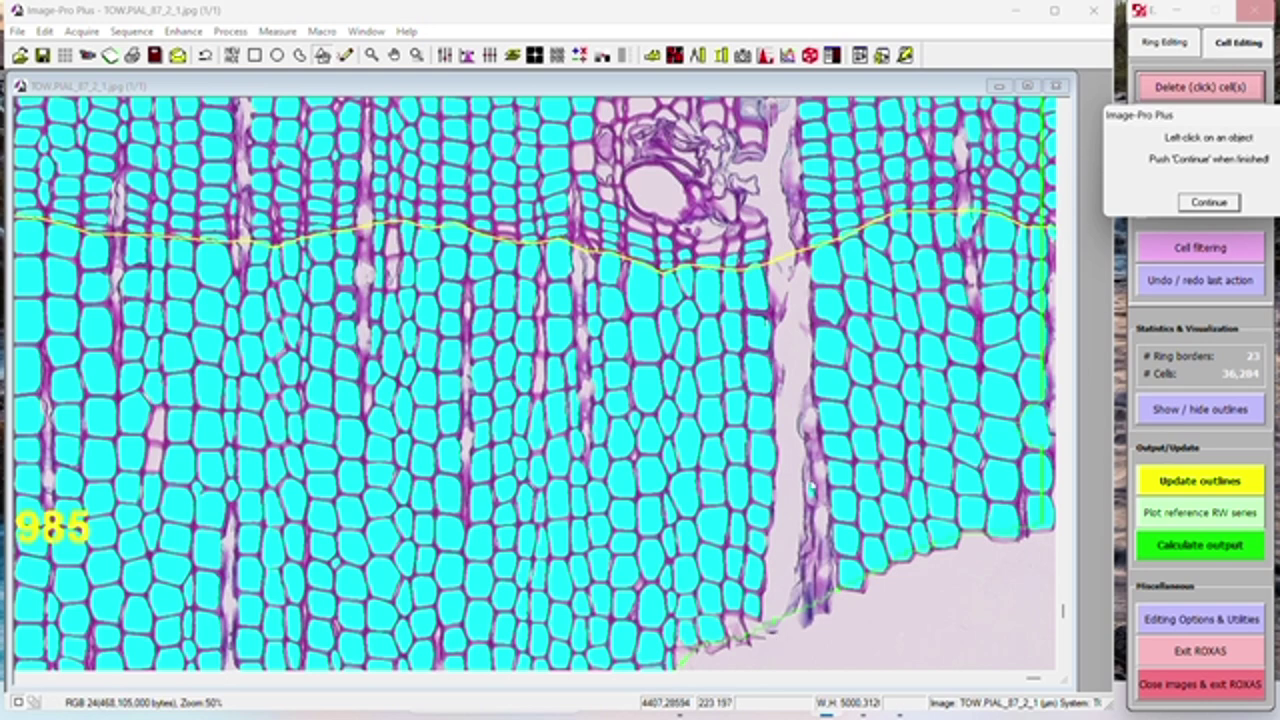
{"action": "left_click", "coordinate": [628, 341], "text": "shift"}
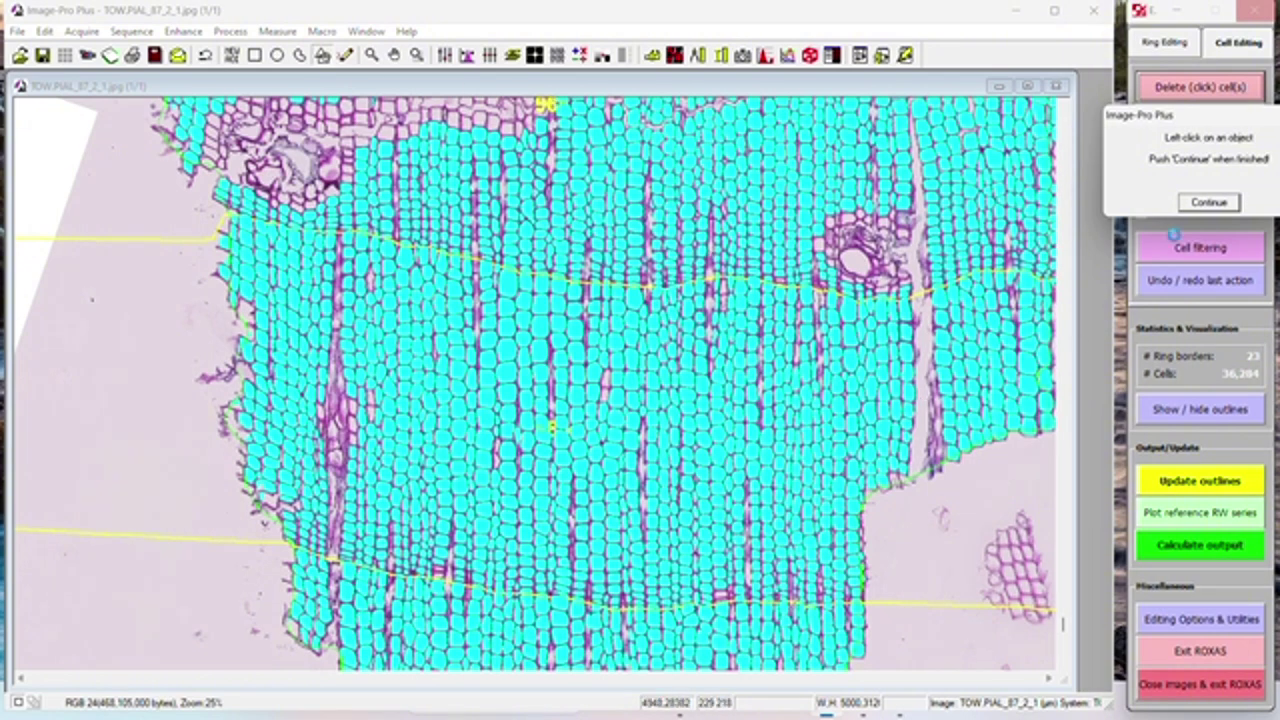
{"action": "left_click", "coordinate": [1208, 203]}
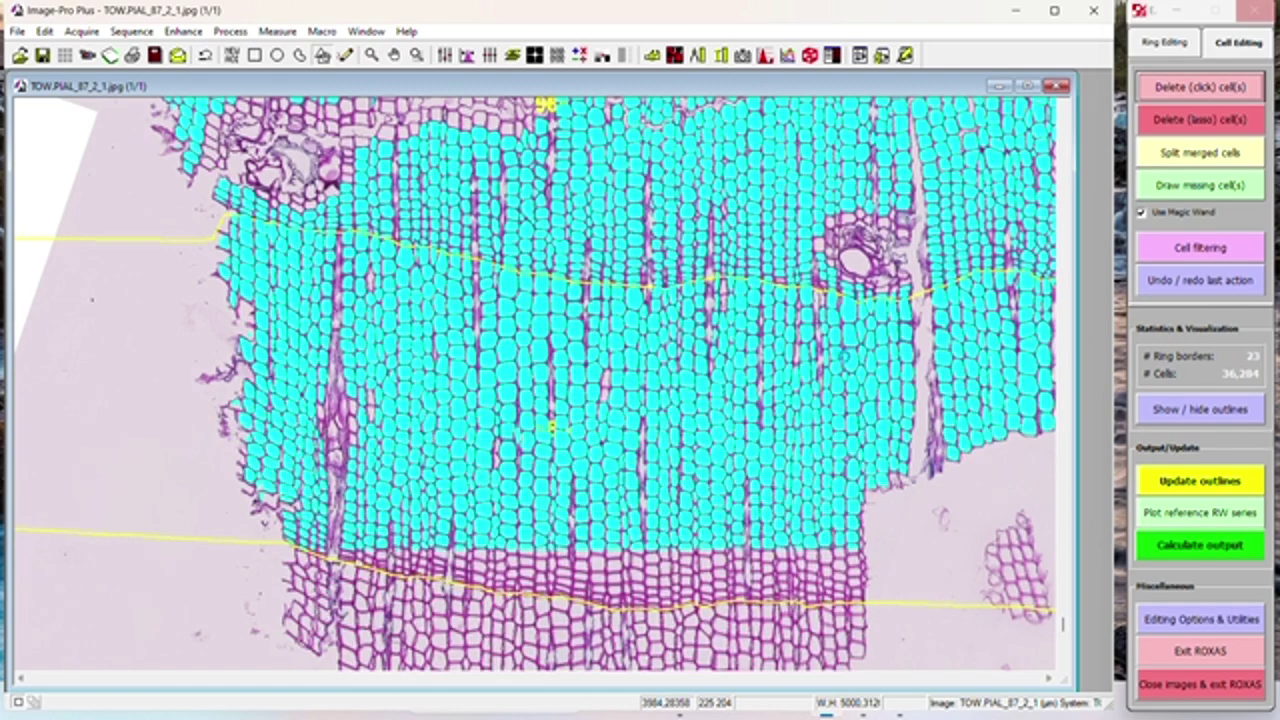
Step: Change the style of the cell outlines from filled to unfilled contours and apply the editing options
{"action": "left_click", "coordinate": [1214, 621]}
{"action": "left_click", "coordinate": [732, 212]}
{"action": "left_click", "coordinate": [672, 631]}
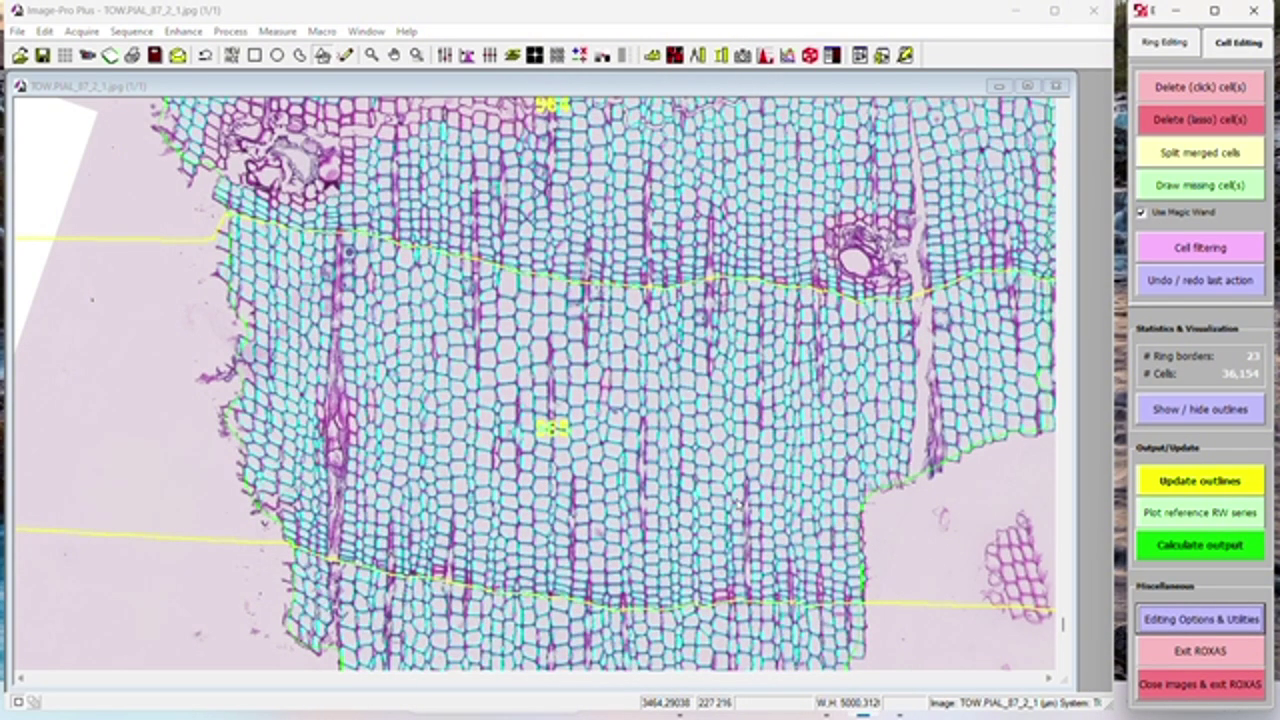
Step: Inspect the cell outlines and the green area border from ring 974 to the sample's lower end, including a close-up of ring 986's lower edge
{"action": "left_click_drag", "start_coordinate": [1066, 624], "coordinate": [1063, 336]}
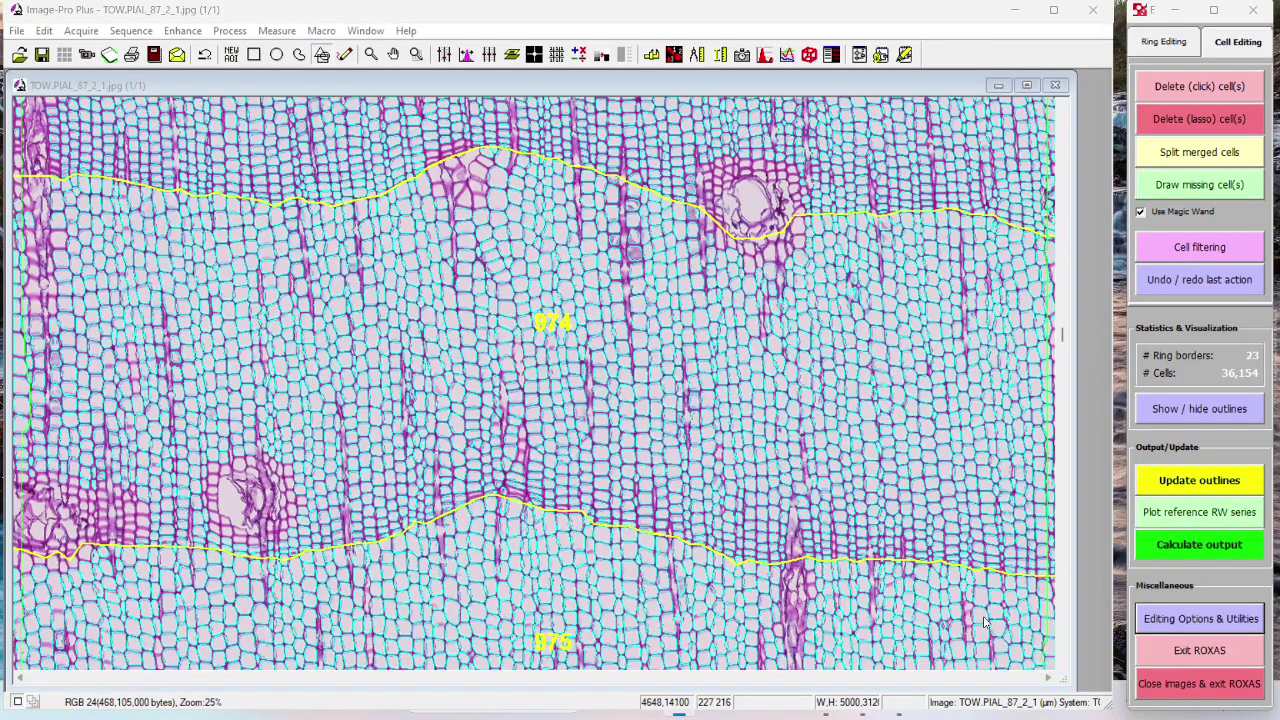
{"action": "left_click_drag", "start_coordinate": [1063, 345], "coordinate": [1064, 662]}
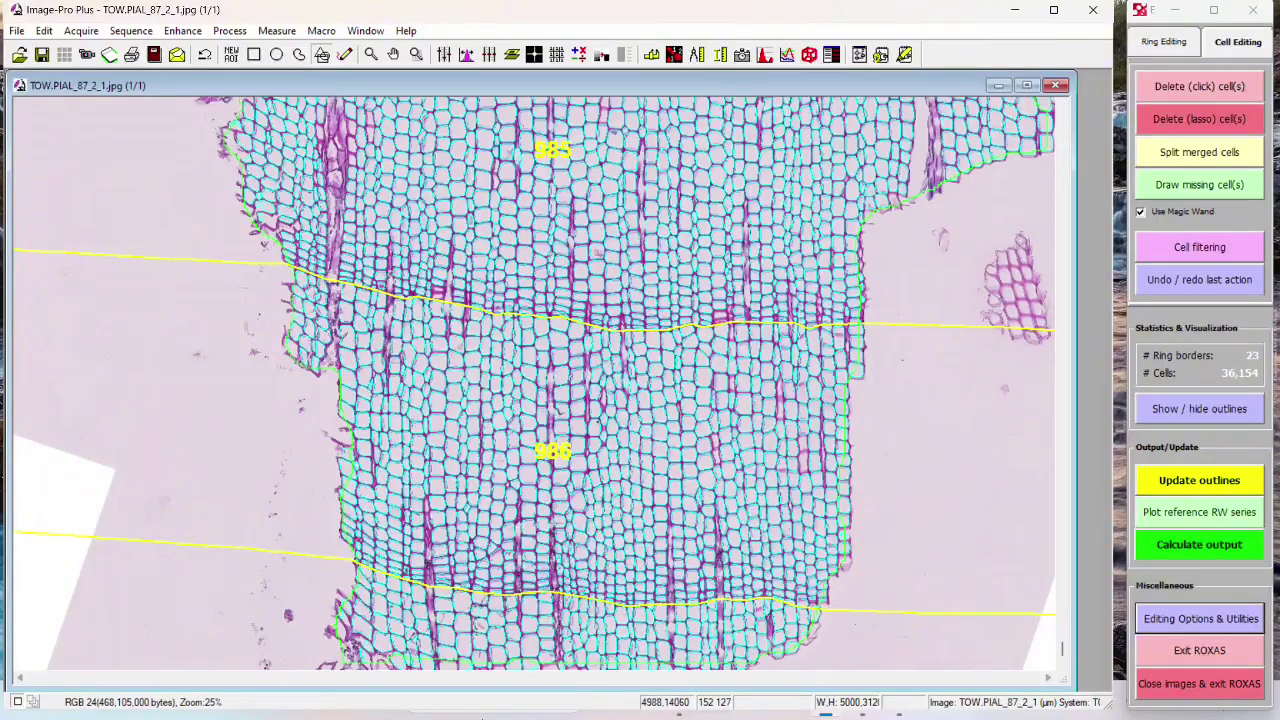
{"action": "left_click", "coordinate": [1022, 620]}
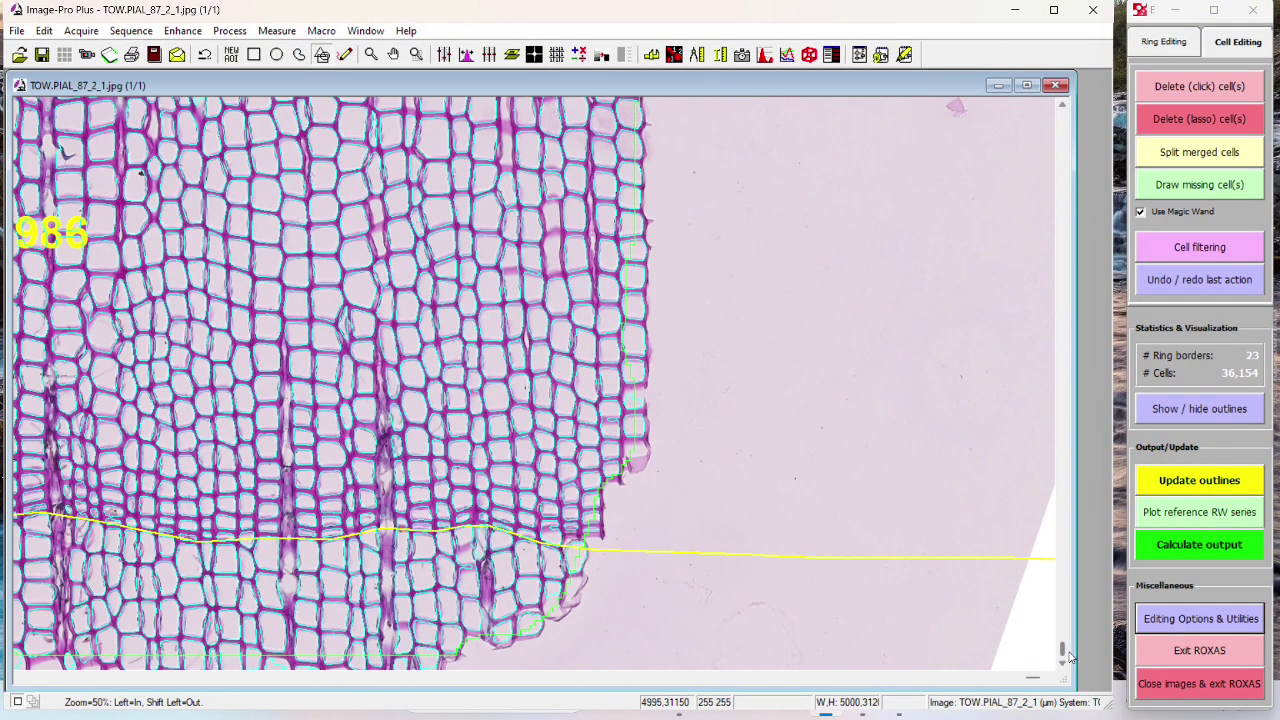
{"action": "left_click", "coordinate": [966, 613]}
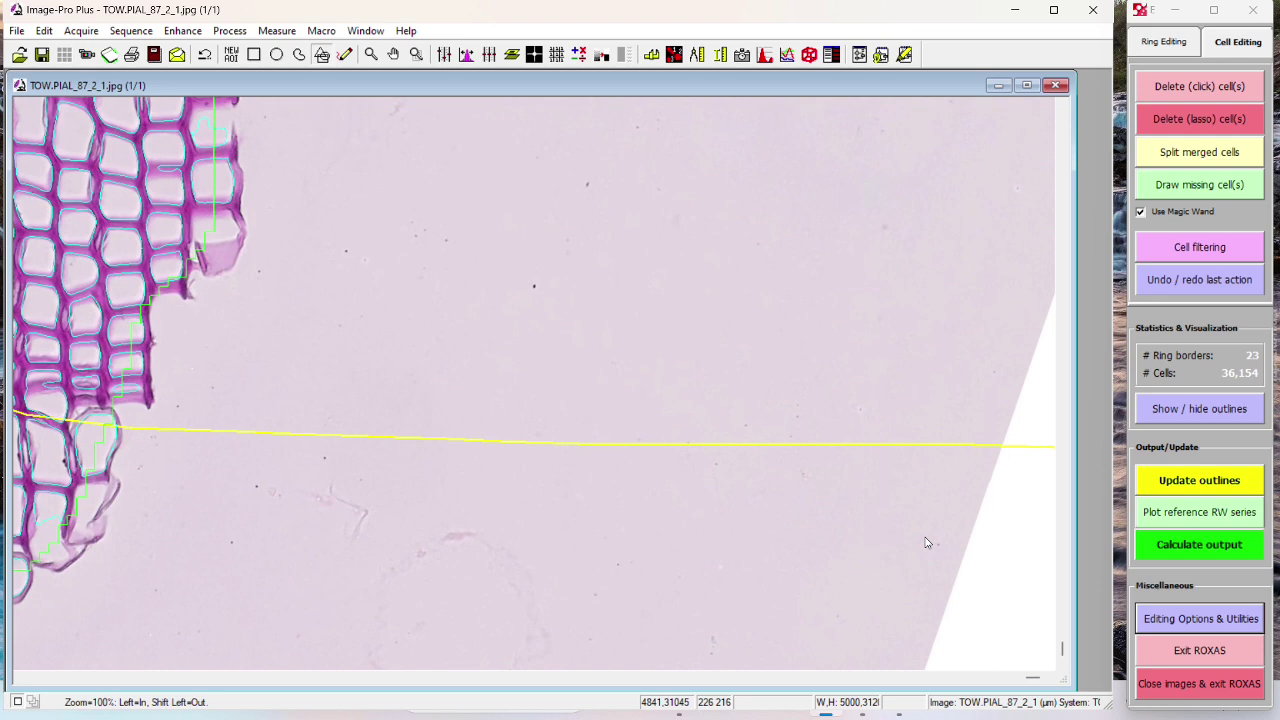
{"action": "left_click", "coordinate": [971, 586], "text": "shift"}
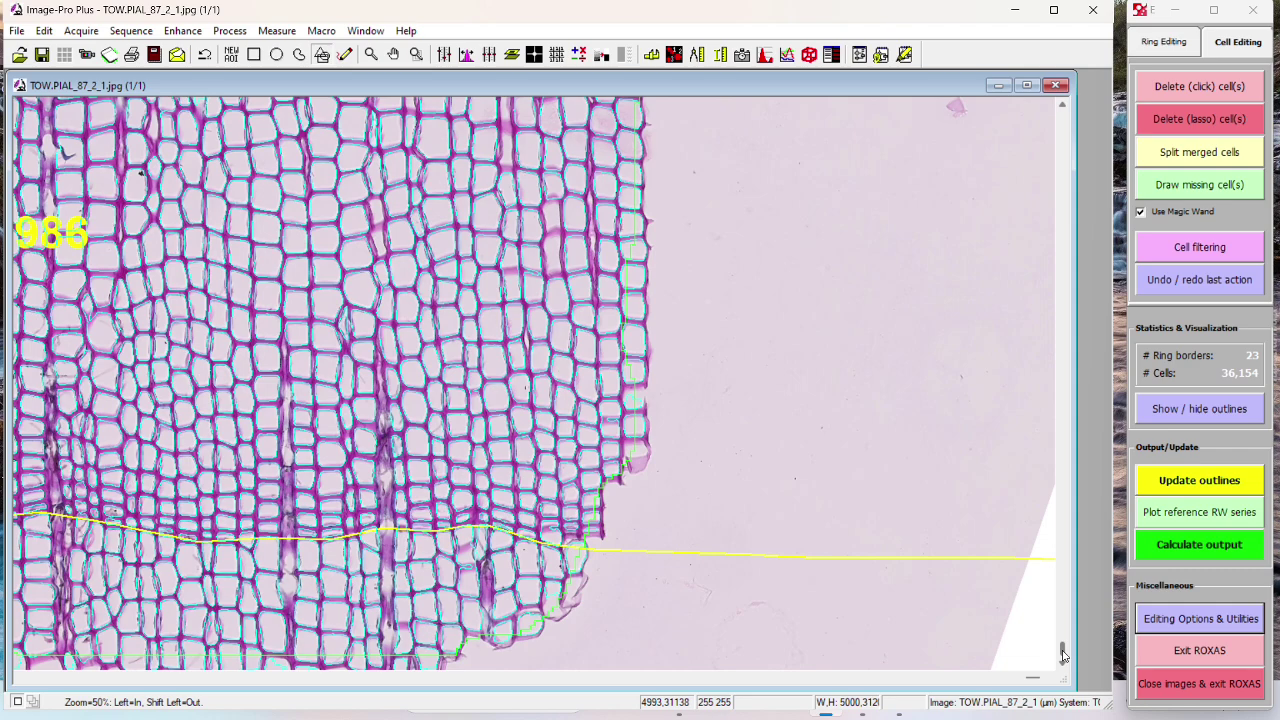
{"action": "left_click_drag", "start_coordinate": [1063, 655], "coordinate": [1063, 618]}
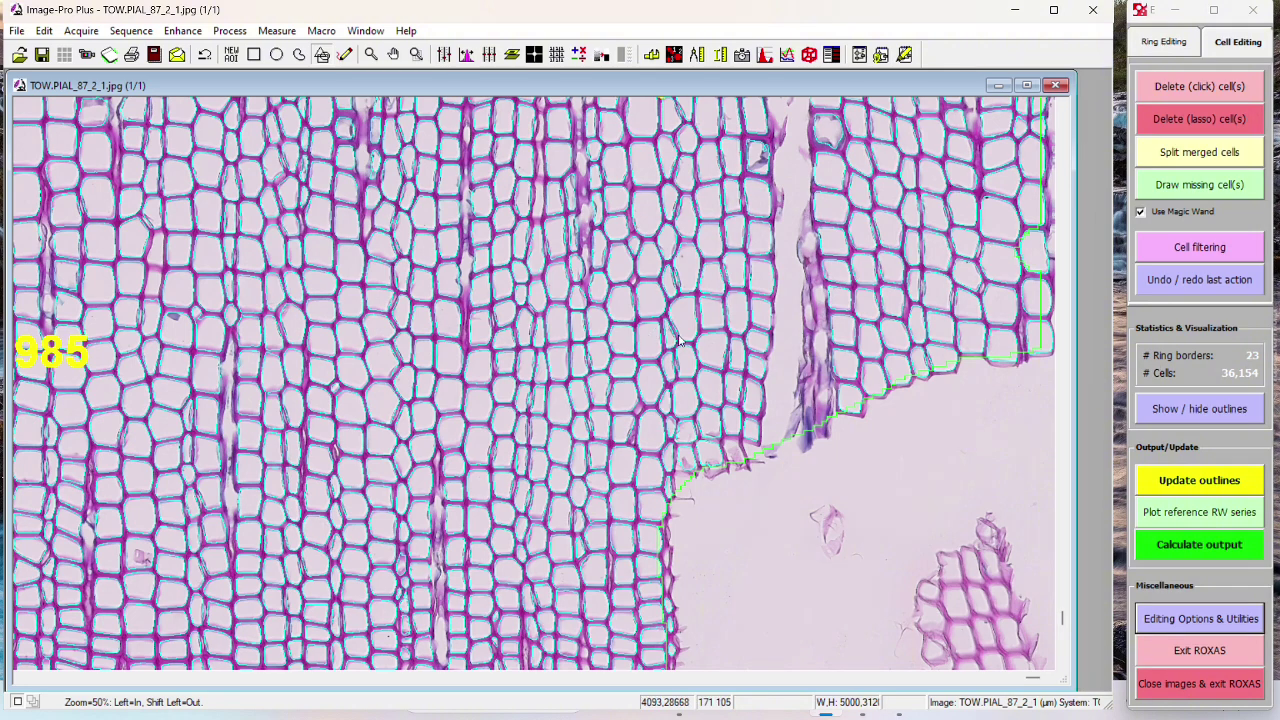
Step: Set the style of the cell outlines to filled and apply the editing options
{"action": "left_click", "coordinate": [1200, 620]}
{"action": "scroll", "coordinate": [733, 214], "scroll_direction": "down", "scroll_amount": 1}
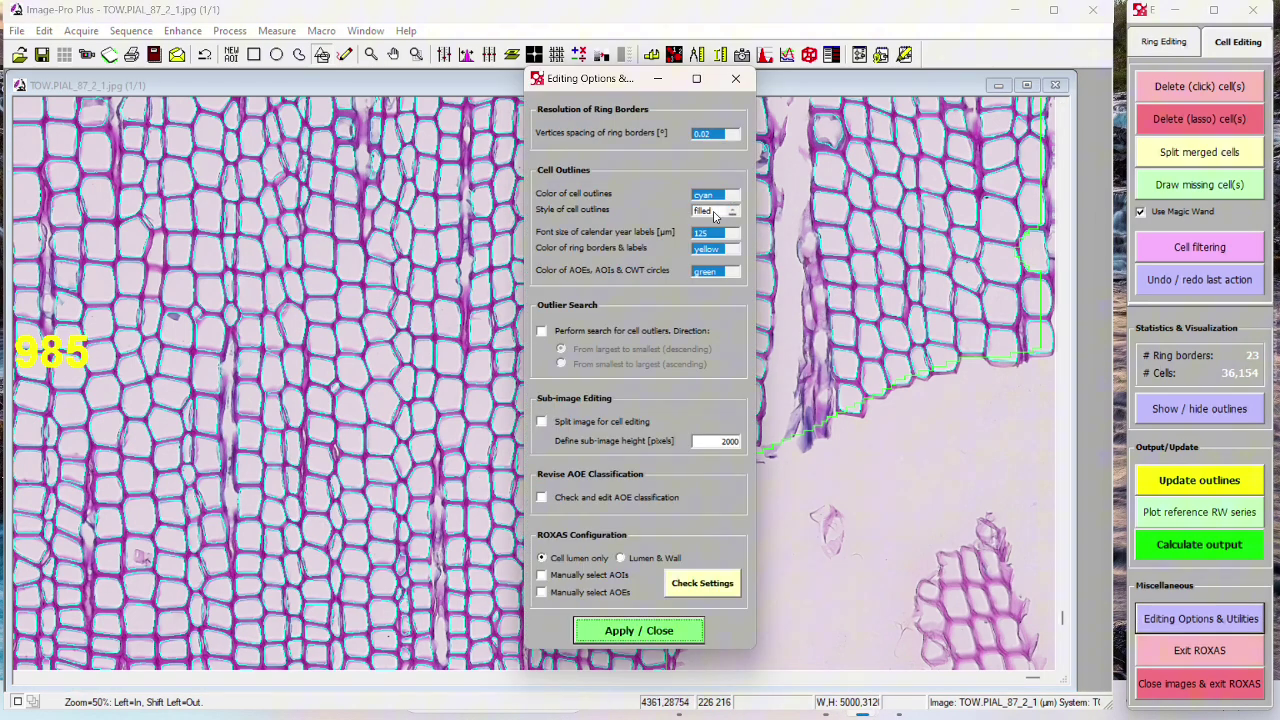
{"action": "left_click", "coordinate": [639, 630]}
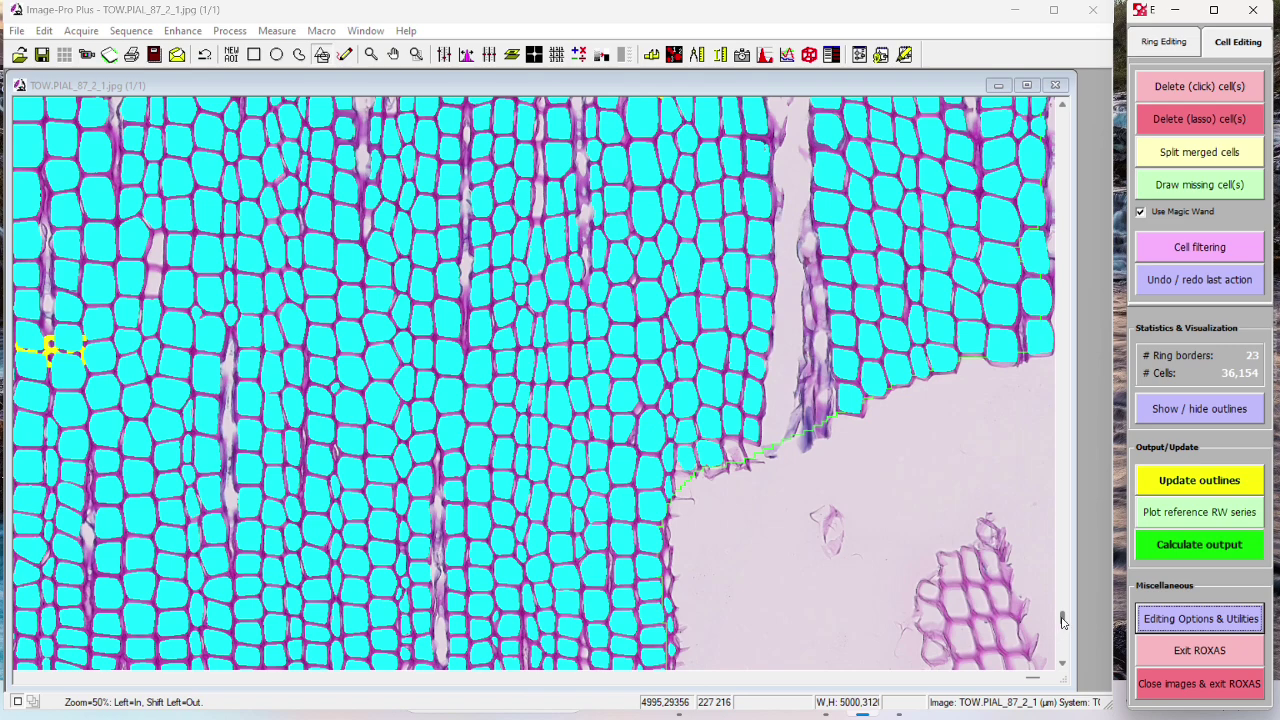
Step: Start individual cell deletion and mark the misdetected cell just below ring 981's upper border for removal
{"action": "scroll", "coordinate": [1063, 622], "scroll_direction": "up", "scroll_amount": 5}
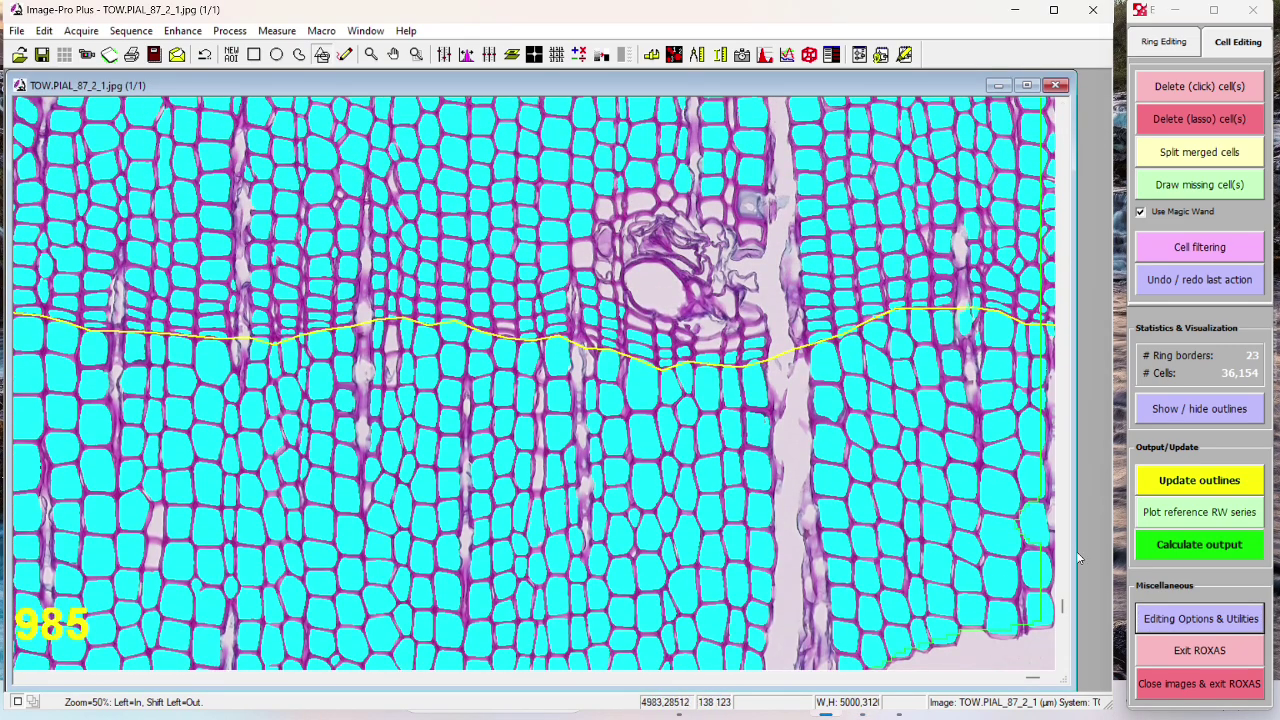
{"action": "scroll", "coordinate": [1066, 600], "scroll_direction": "up", "scroll_amount": 5}
{"action": "scroll", "coordinate": [1066, 596], "scroll_direction": "up", "scroll_amount": 3}
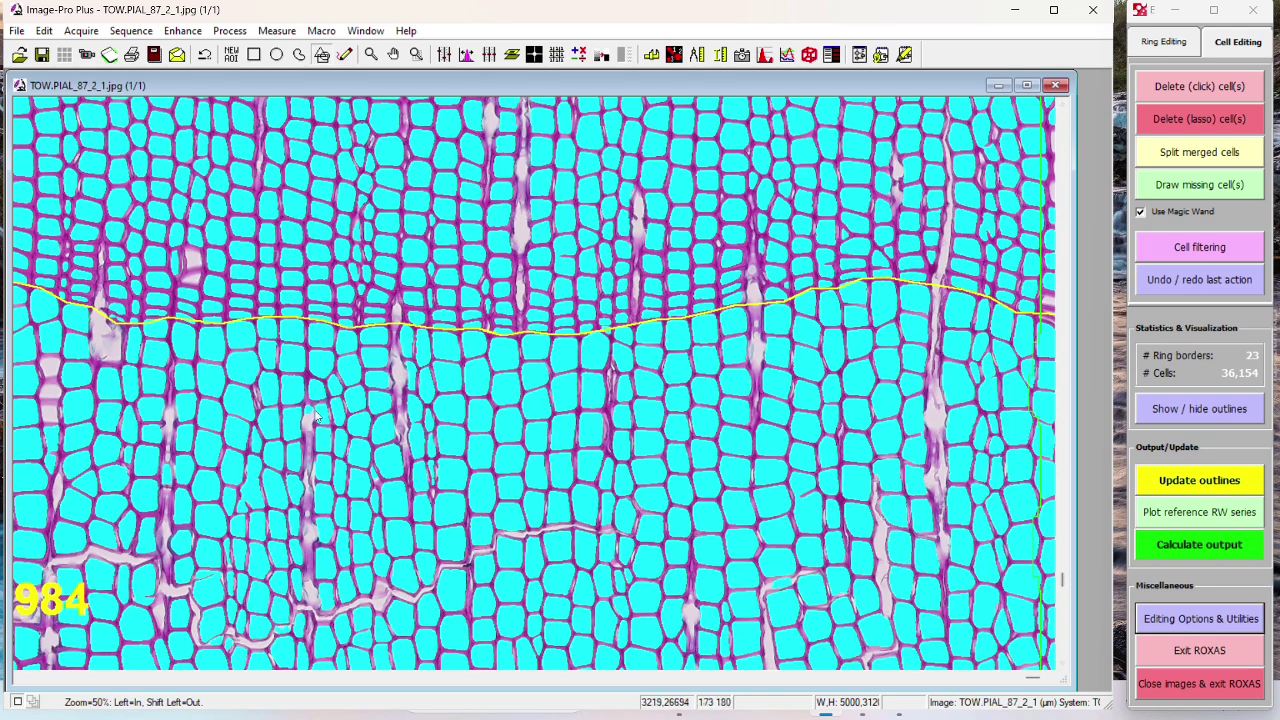
{"action": "left_click", "coordinate": [1199, 87]}
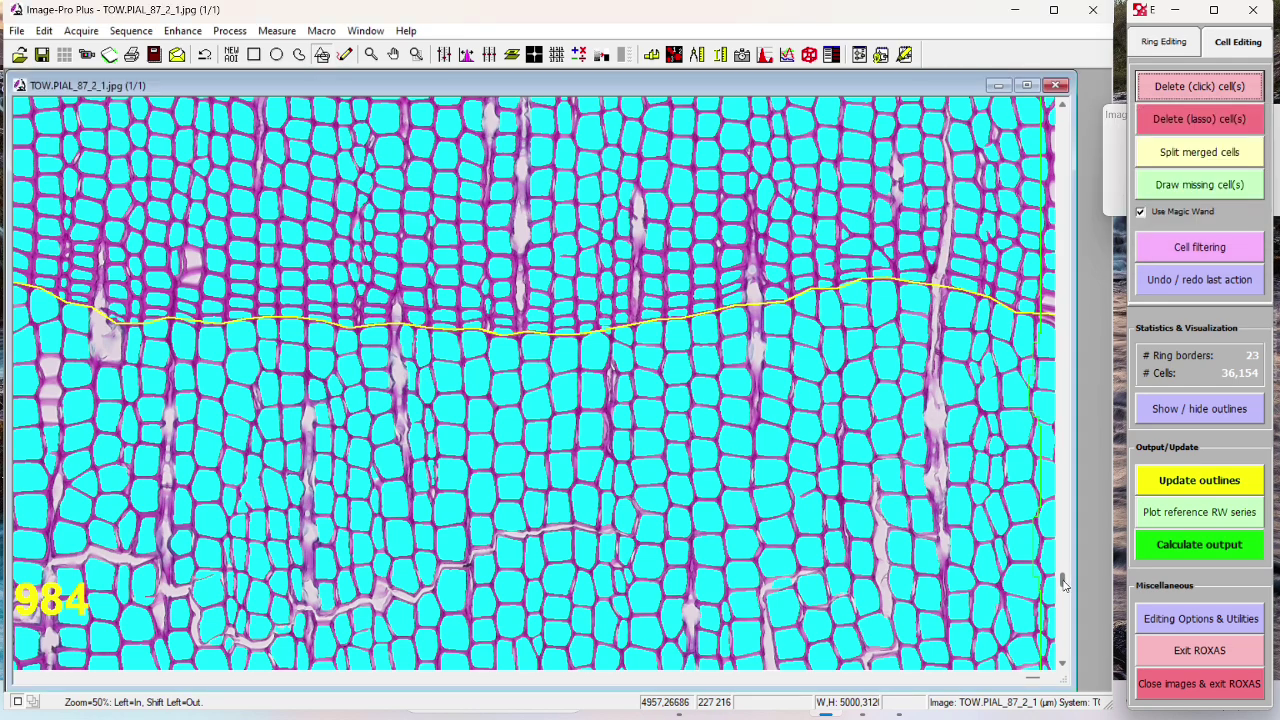
{"action": "scroll", "coordinate": [1062, 578], "scroll_direction": "up", "scroll_amount": 5}
{"action": "scroll", "coordinate": [1062, 560], "scroll_direction": "up", "scroll_amount": 10}
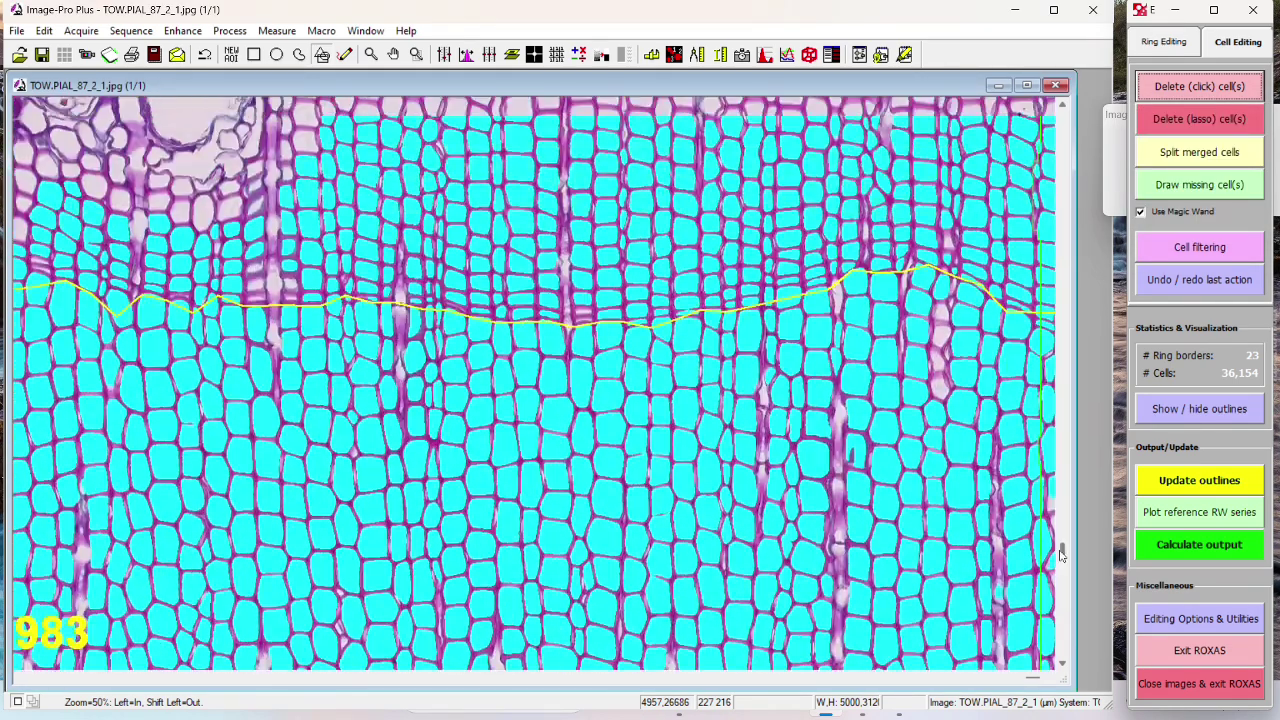
{"action": "scroll", "coordinate": [1062, 545], "scroll_direction": "up", "scroll_amount": 1}
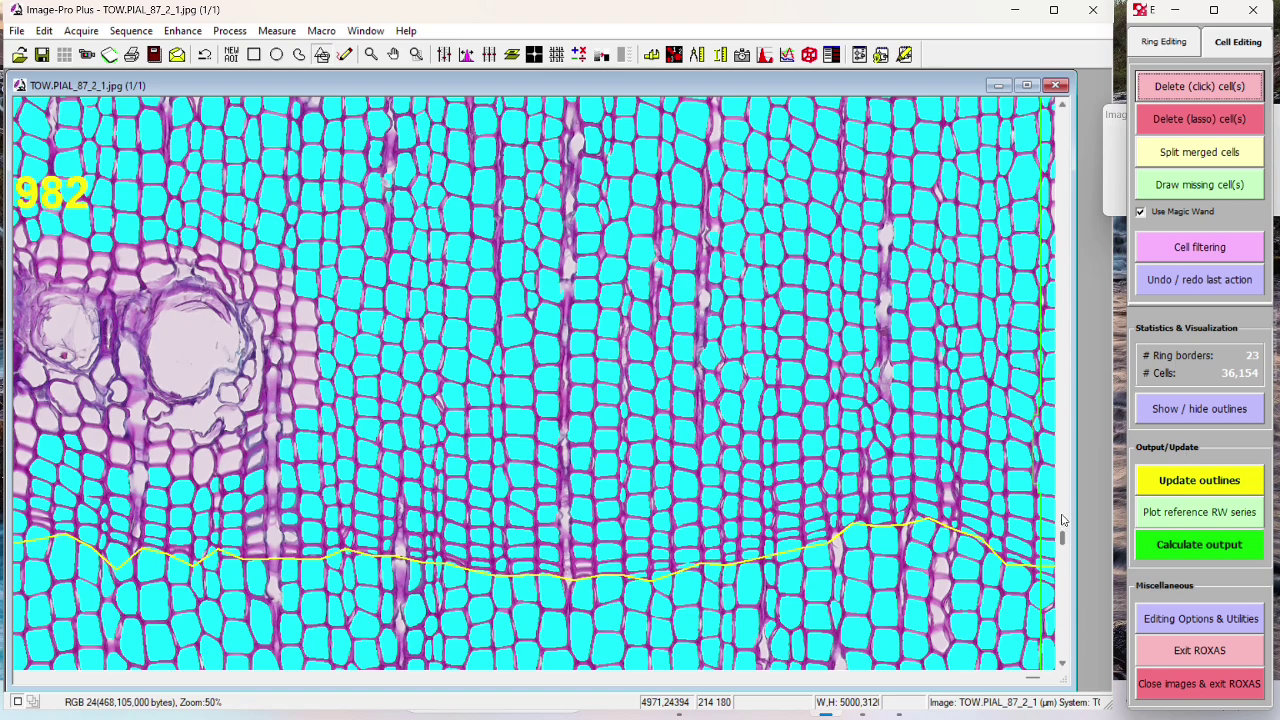
{"action": "left_click_drag", "start_coordinate": [1065, 540], "coordinate": [1068, 500]}
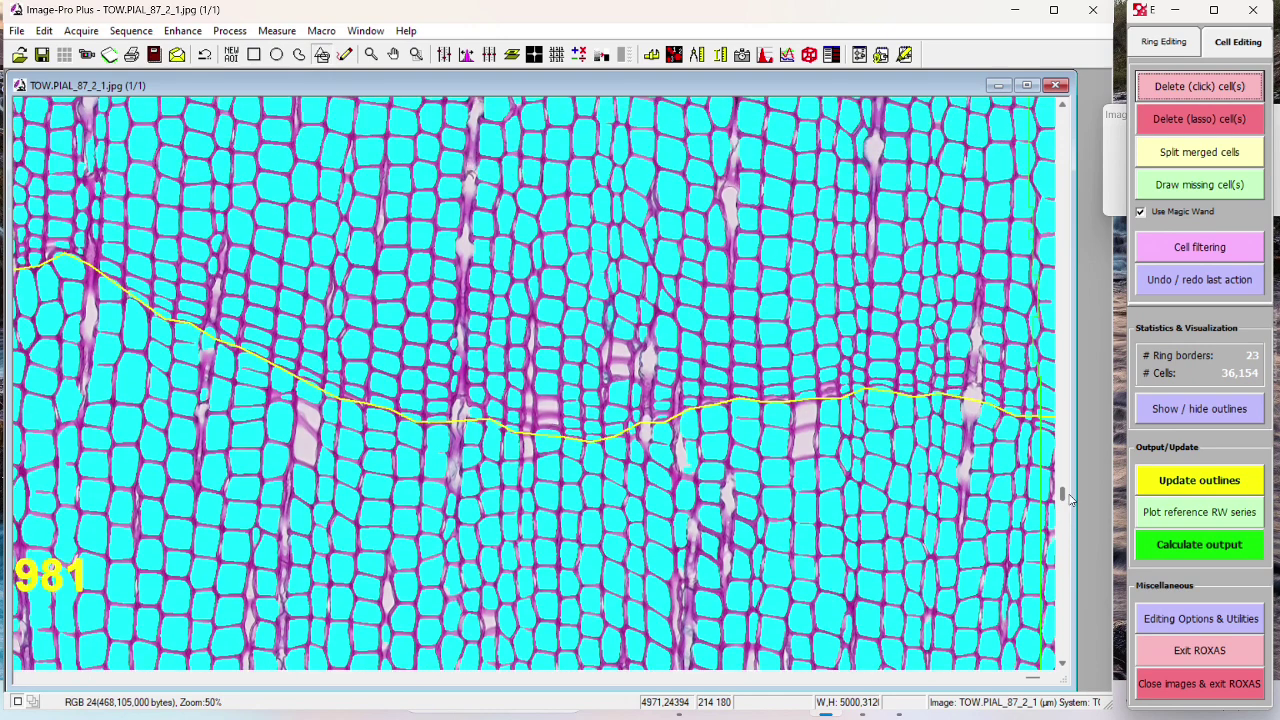
{"action": "left_click", "coordinate": [206, 398]}
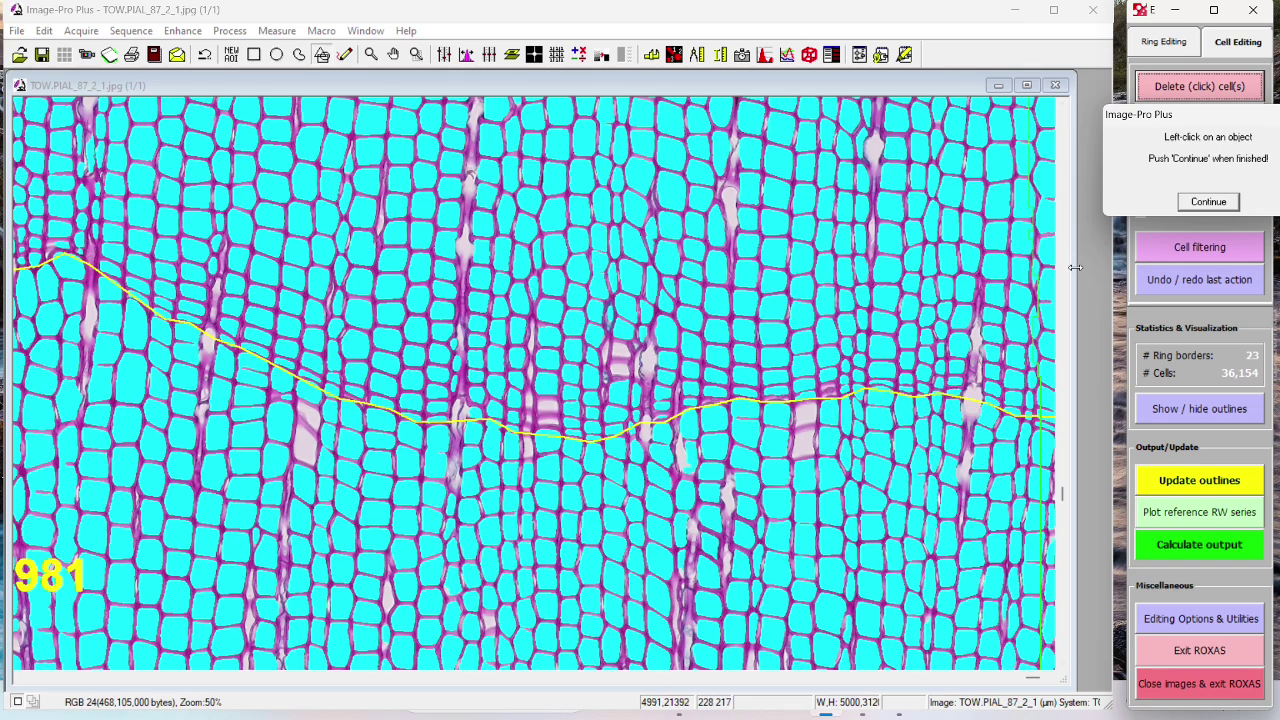
Step: Examine the cell outlines around rings 980 and 981, and along the 964 ring border, for wrongly detected cells
{"action": "left_click_drag", "start_coordinate": [1064, 494], "coordinate": [1065, 476]}
{"action": "left_click", "coordinate": [613, 399]}
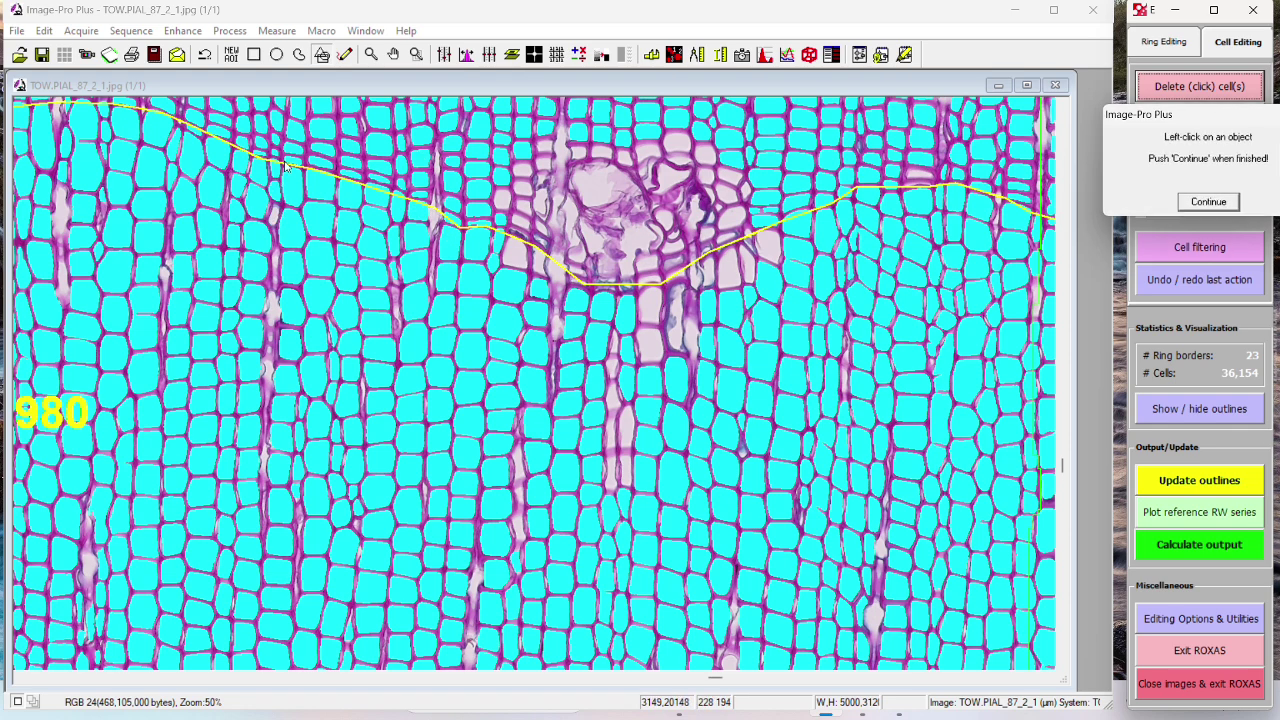
{"action": "scroll", "coordinate": [285, 167], "scroll_direction": "up", "scroll_amount": 1}
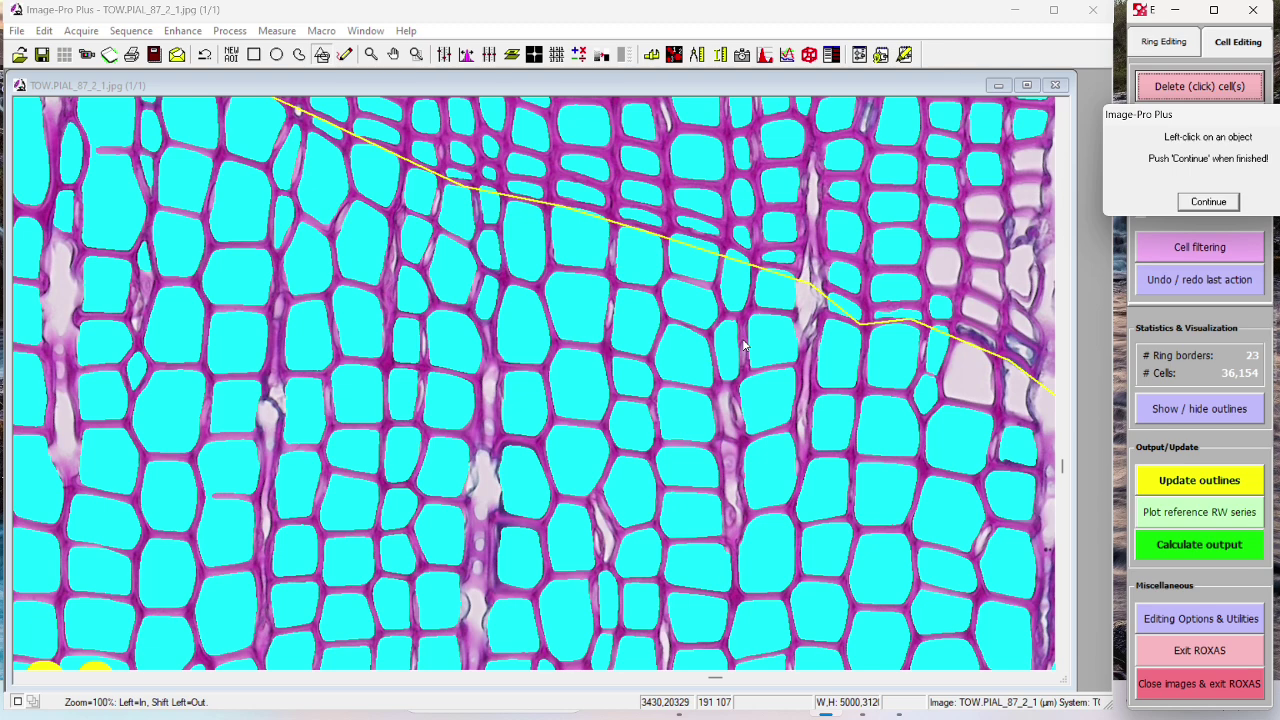
{"action": "scroll", "coordinate": [743, 345], "scroll_direction": "down", "scroll_amount": 1}
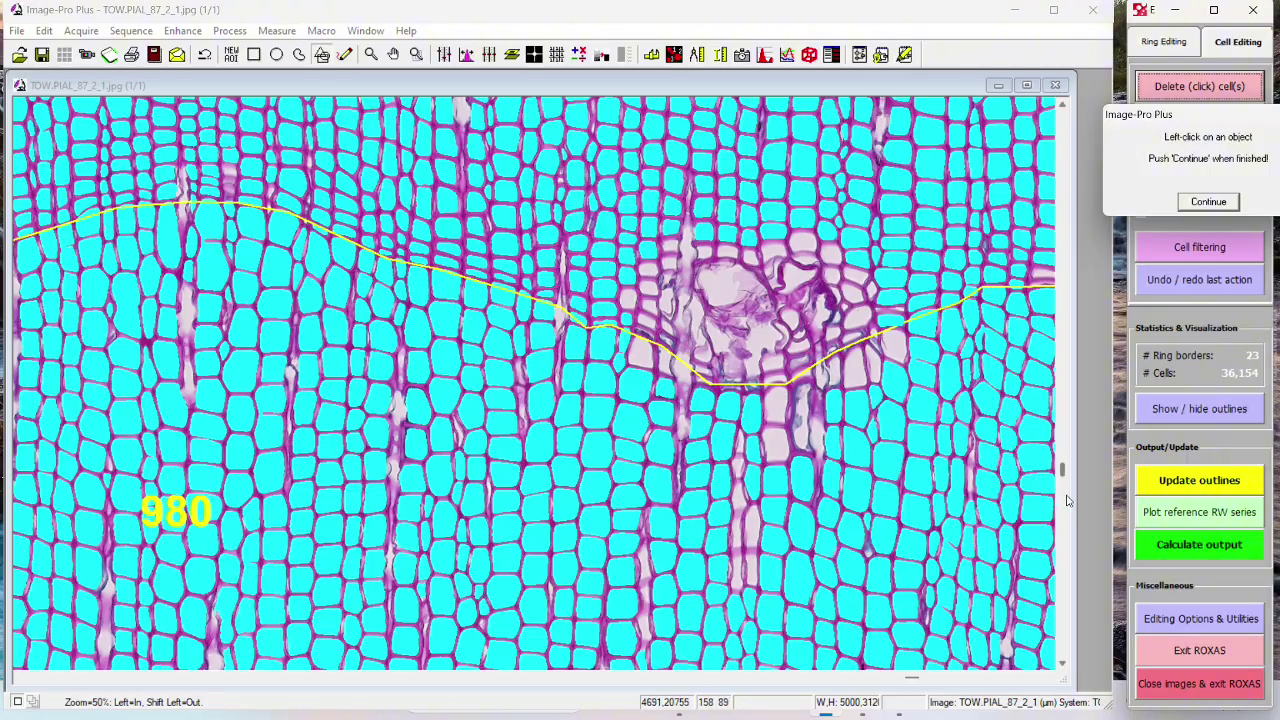
{"action": "left_click_drag", "start_coordinate": [1065, 477], "coordinate": [1057, 280]}
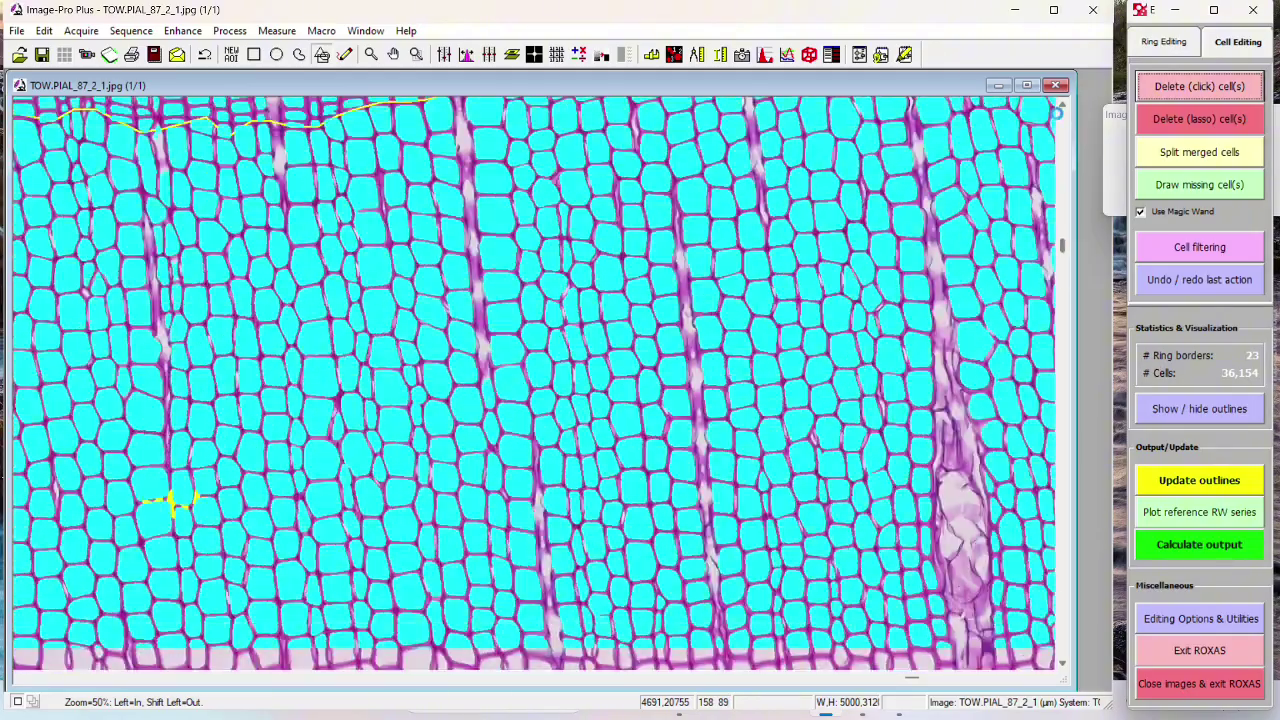
{"action": "left_click_drag", "start_coordinate": [1057, 112], "coordinate": [1061, 118]}
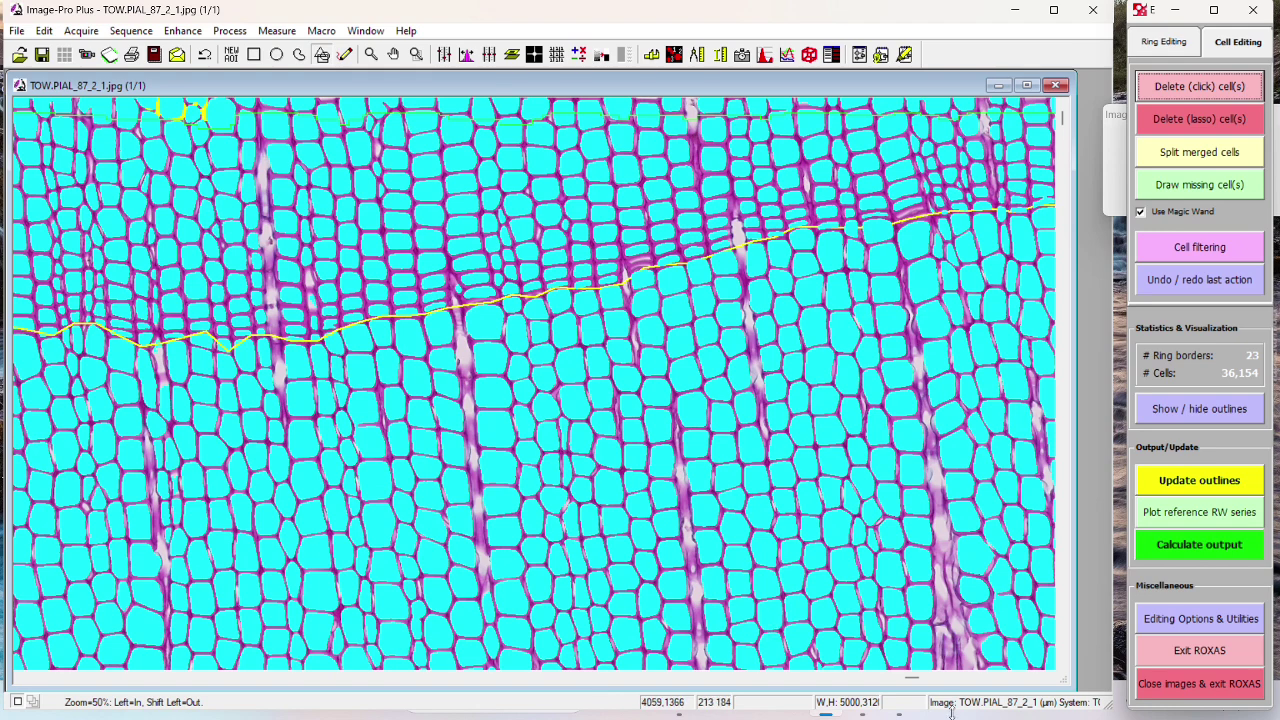
{"action": "left_click_drag", "start_coordinate": [915, 679], "coordinate": [1045, 685]}
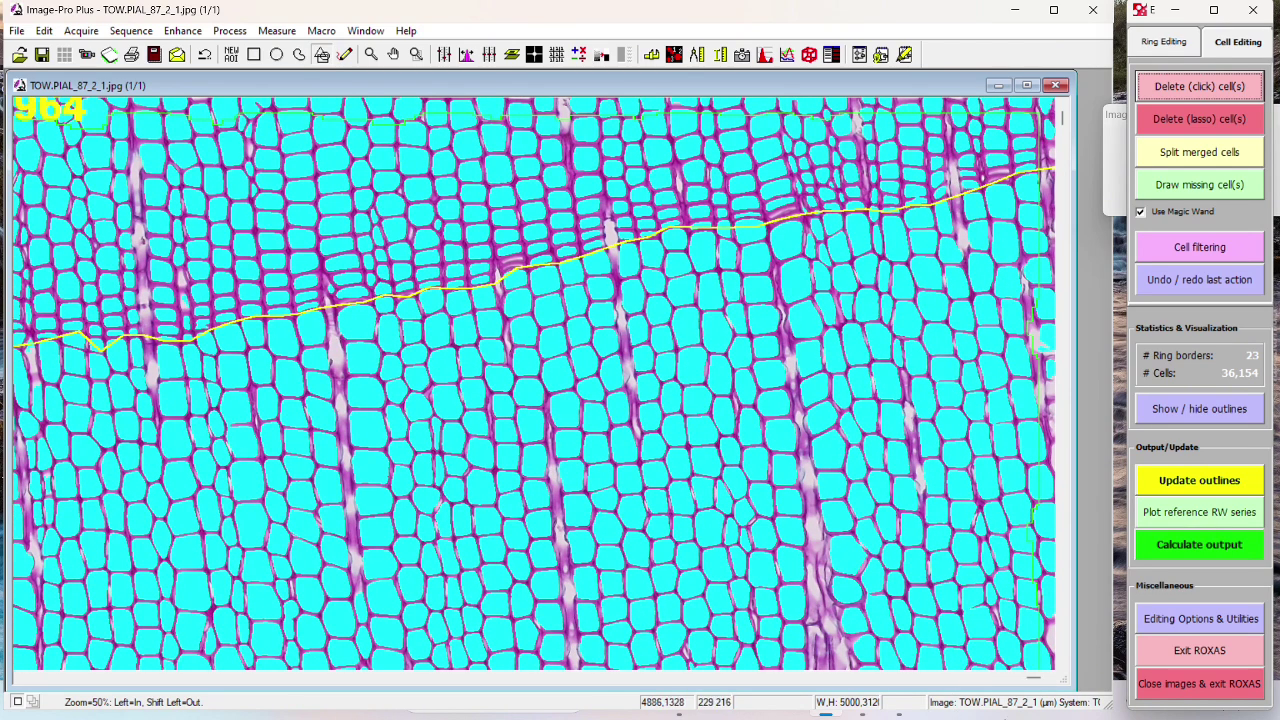
{"action": "left_click_drag", "start_coordinate": [1034, 680], "coordinate": [500, 680]}
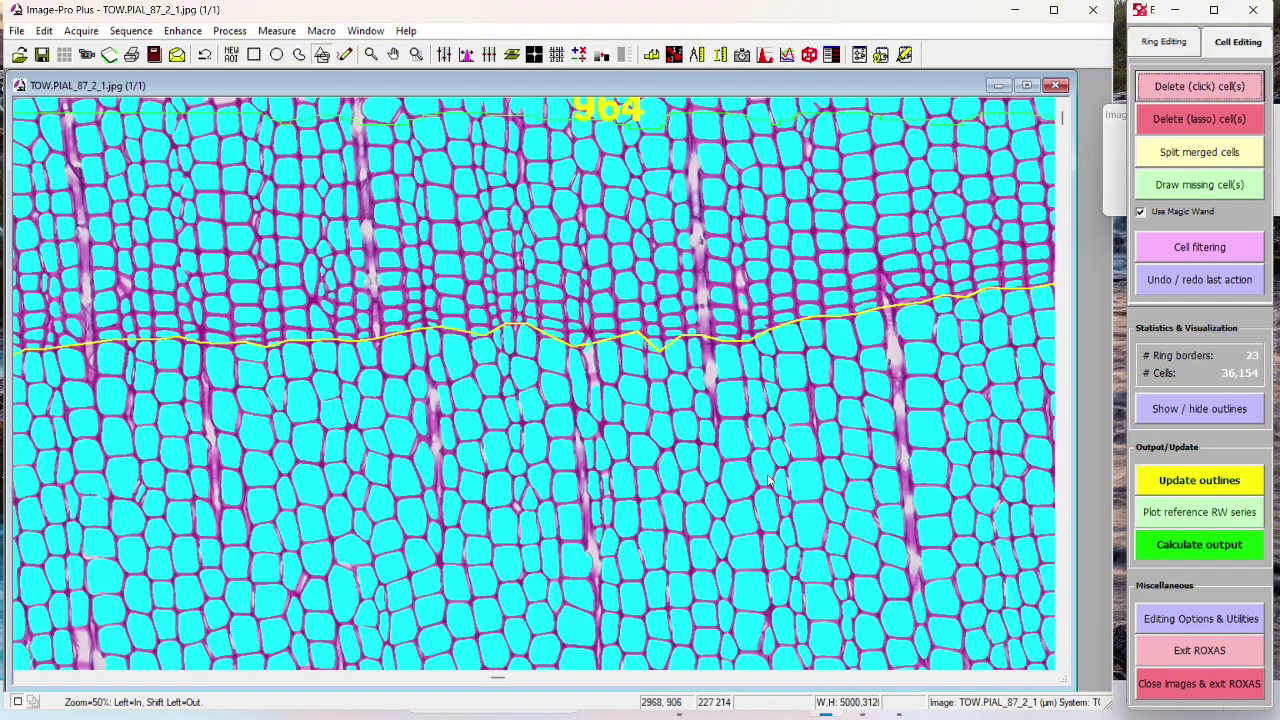
Step: Delete the wrongly detected objects in and beside the rays of rings 965 and 966
{"action": "left_click", "coordinate": [590, 362]}
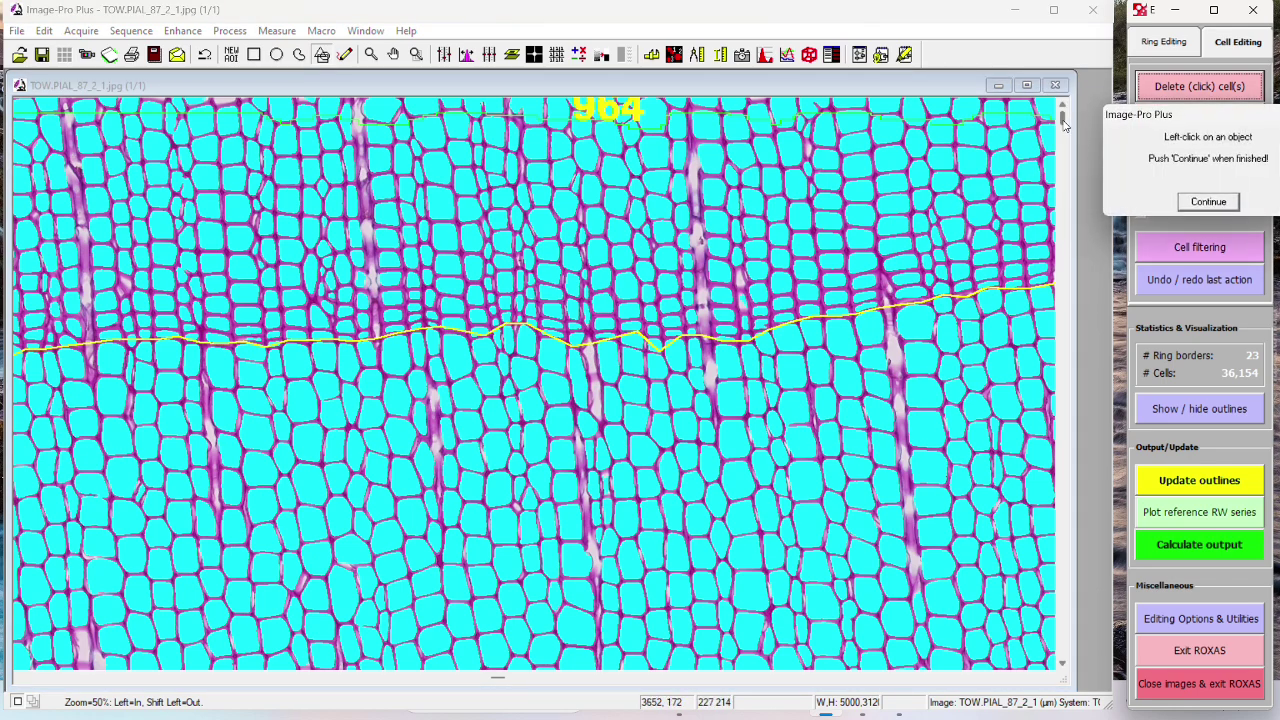
{"action": "scroll", "coordinate": [1065, 130], "scroll_direction": "down", "scroll_amount": 10}
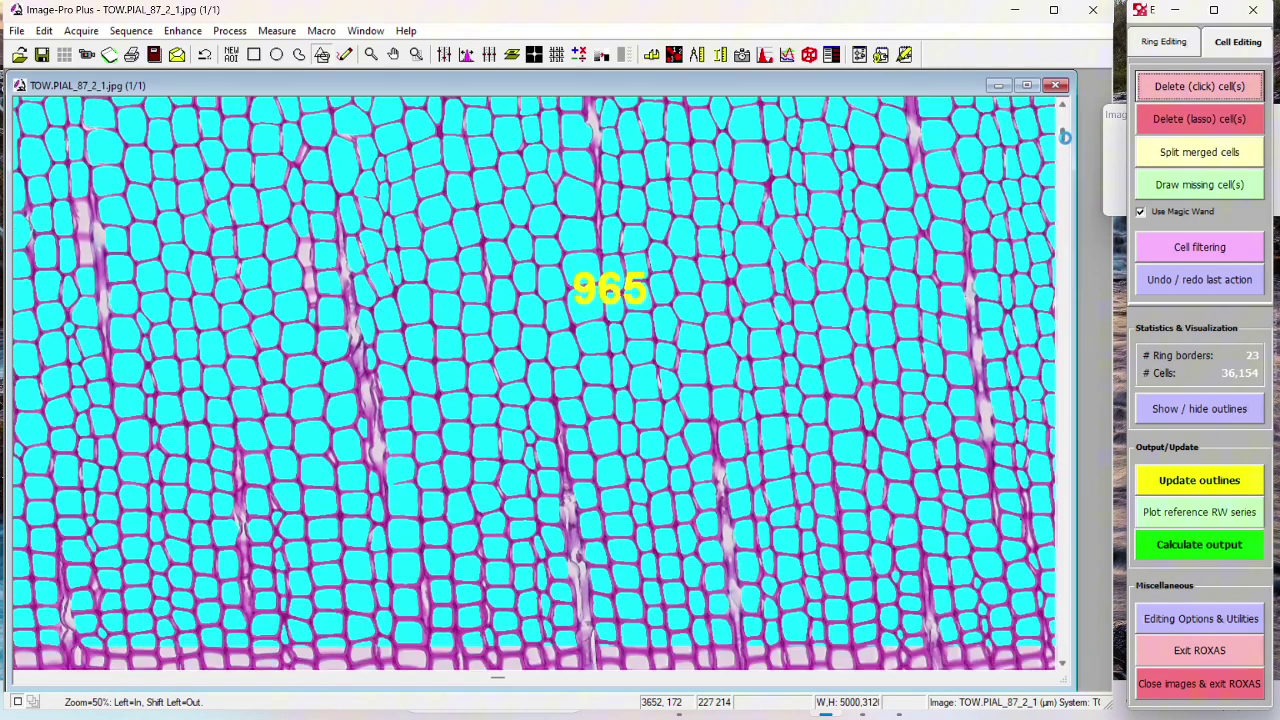
{"action": "left_click_drag", "start_coordinate": [1065, 136], "coordinate": [1071, 180]}
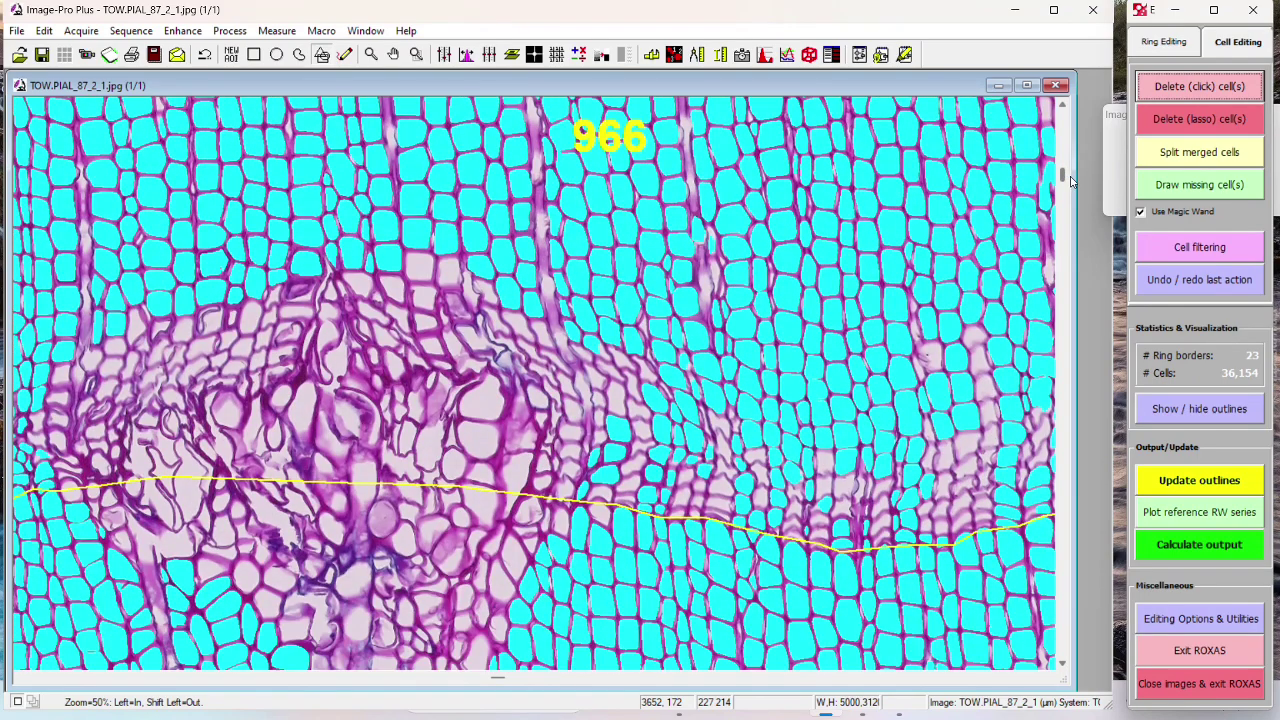
{"action": "left_click", "coordinate": [167, 136]}
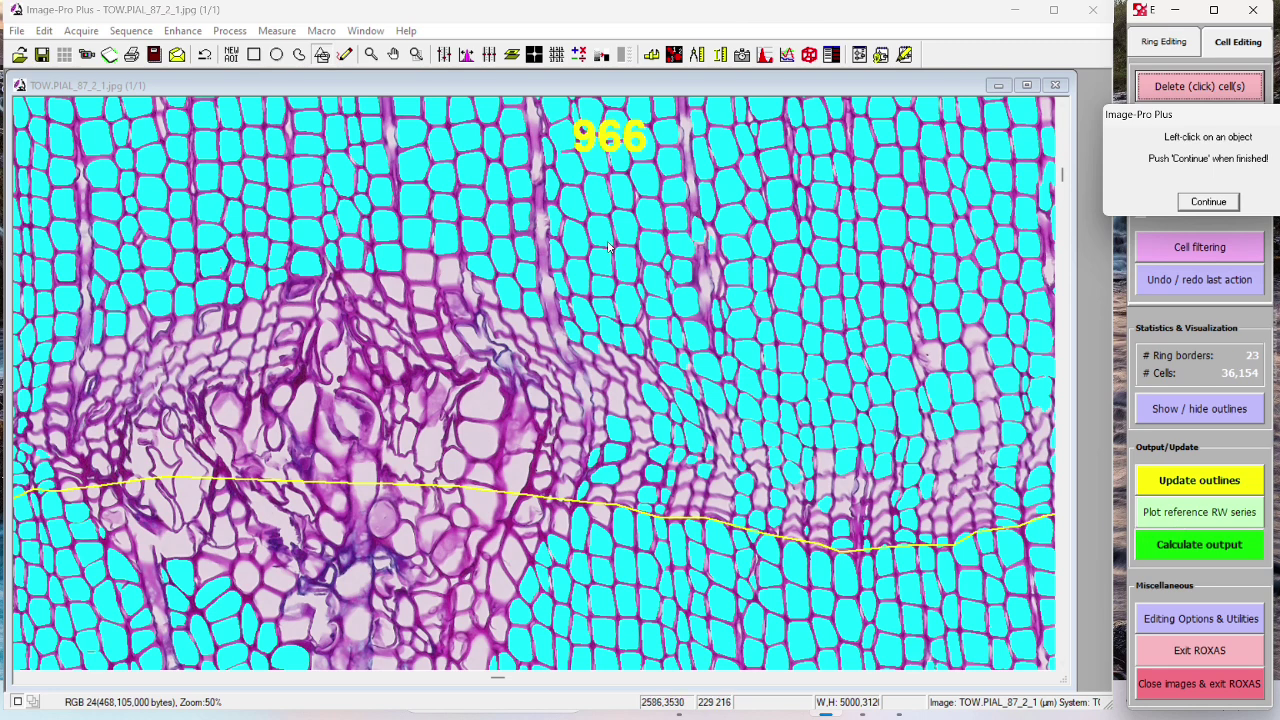
{"action": "left_click", "coordinate": [714, 250]}
{"action": "left_click", "coordinate": [703, 235]}
{"action": "left_click", "coordinate": [690, 398]}
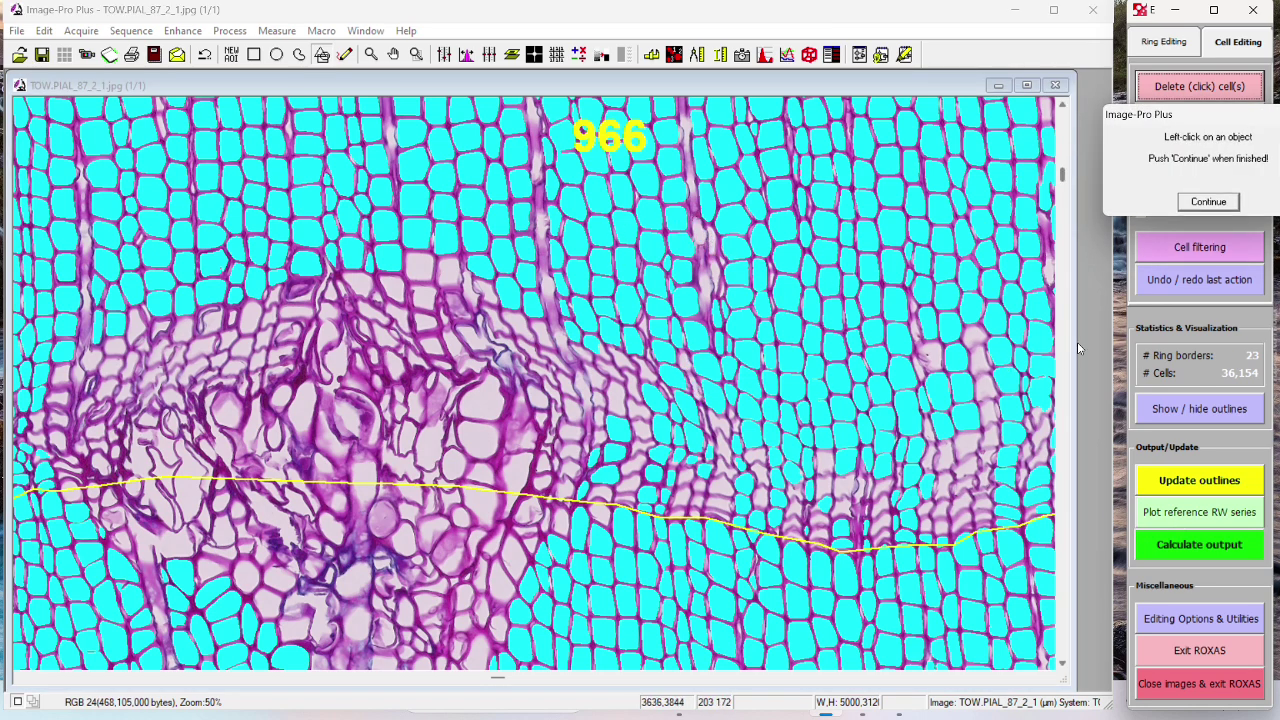
{"action": "left_click", "coordinate": [1036, 394]}
Step: Examine the cell outlines from ring 967 down to ring 975 for wrongly detected cells
{"action": "scroll", "coordinate": [1060, 190], "scroll_direction": "down", "scroll_amount": 5}
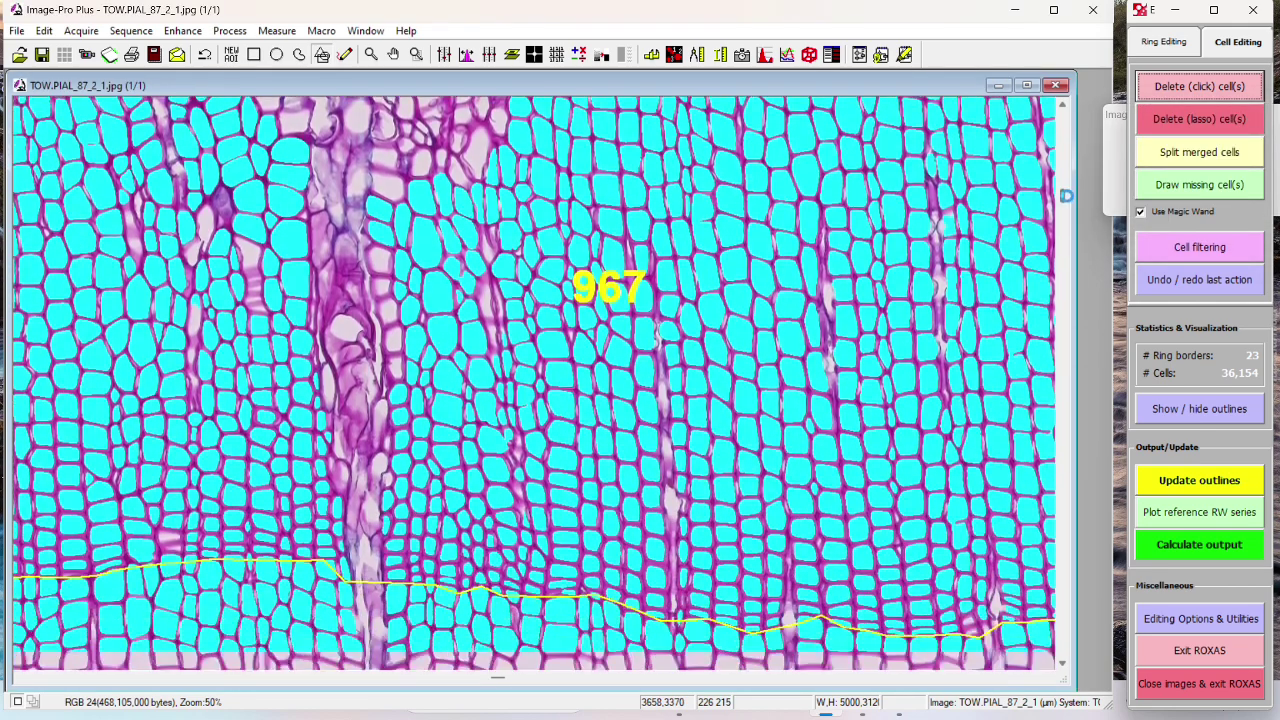
{"action": "left_click_drag", "start_coordinate": [1066, 195], "coordinate": [1068, 205]}
{"action": "scroll", "coordinate": [540, 347], "scroll_direction": "down", "scroll_amount": 3}
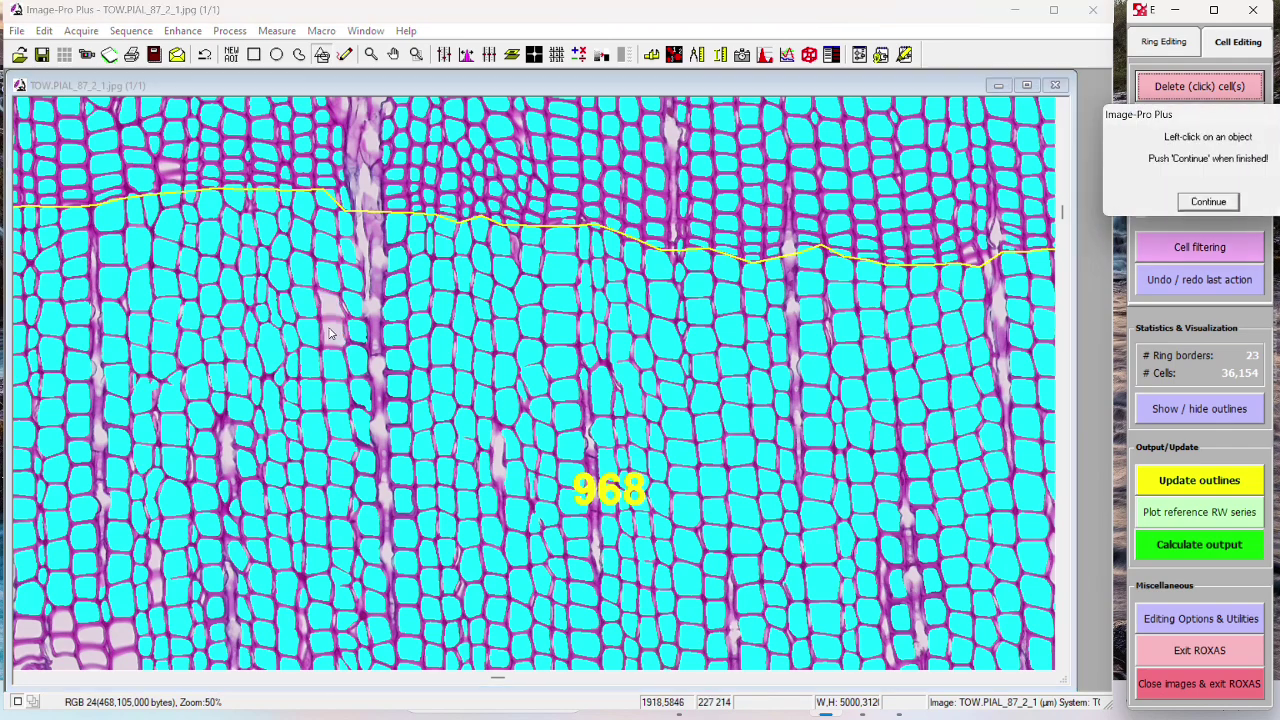
{"action": "left_click_drag", "start_coordinate": [1062, 211], "coordinate": [1064, 233]}
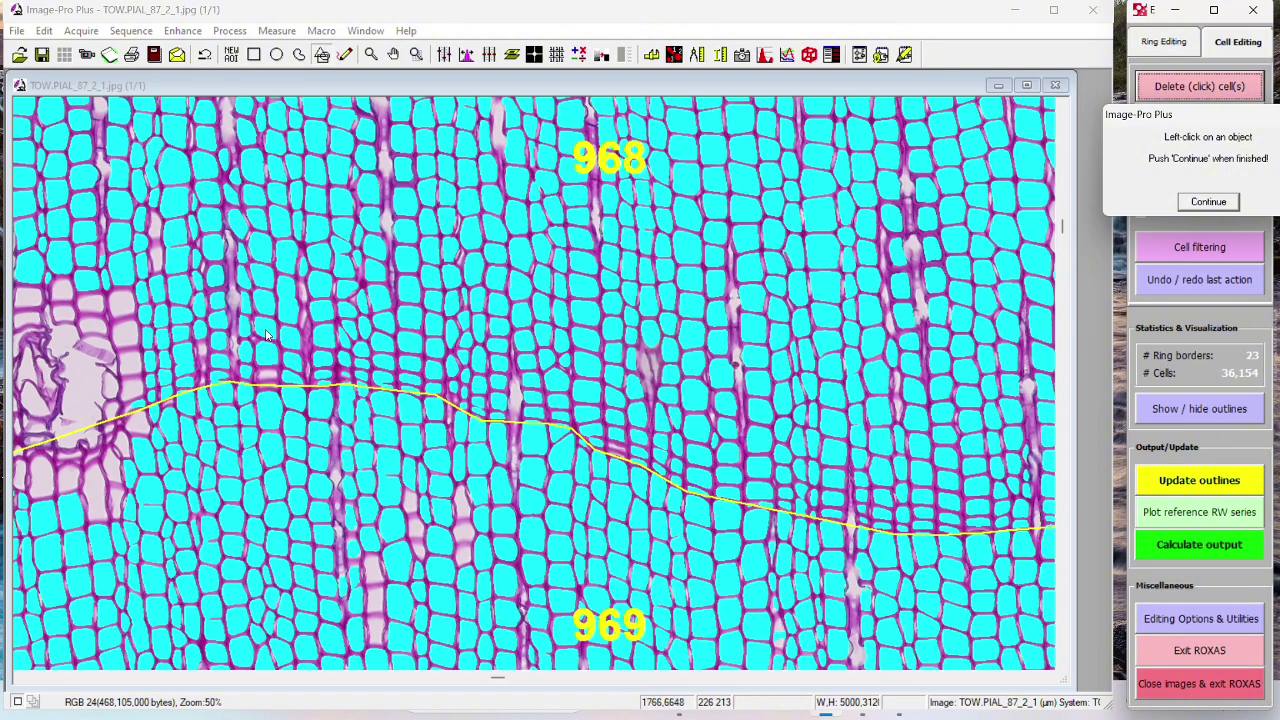
{"action": "left_click", "coordinate": [1064, 234]}
{"action": "left_click_drag", "start_coordinate": [1064, 234], "coordinate": [1070, 272]}
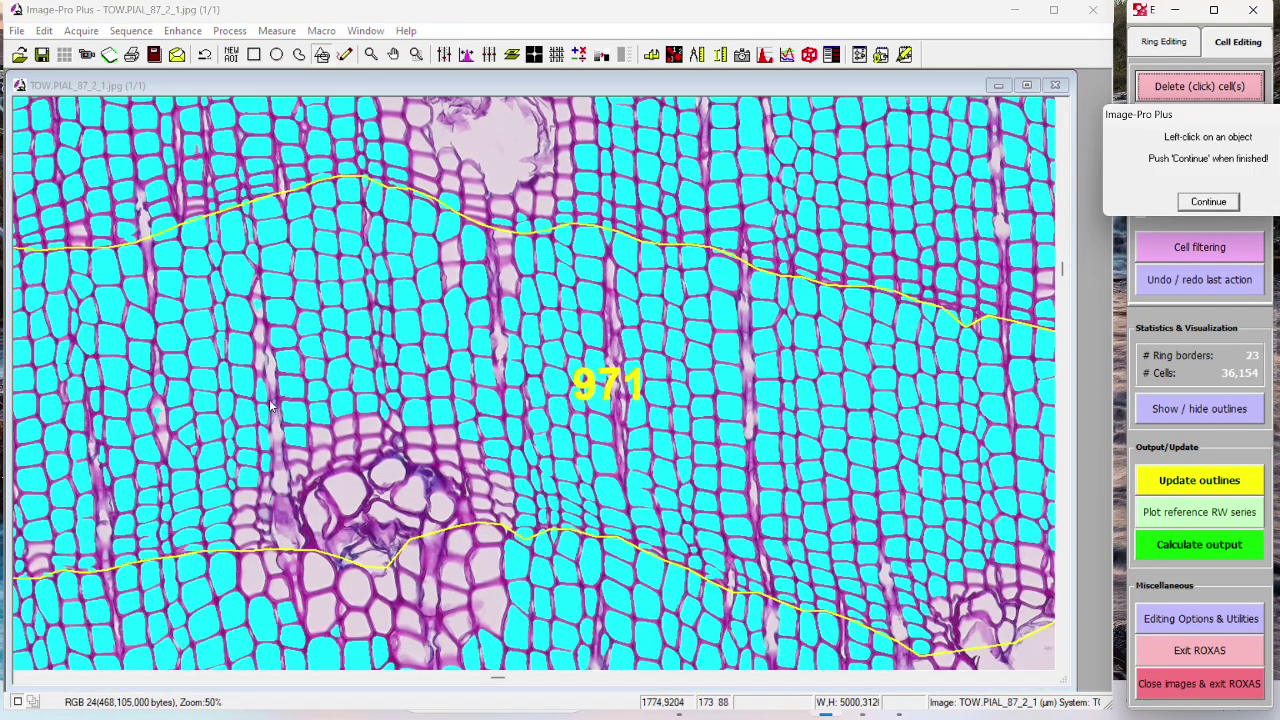
{"action": "left_click_drag", "start_coordinate": [1062, 268], "coordinate": [1065, 322]}
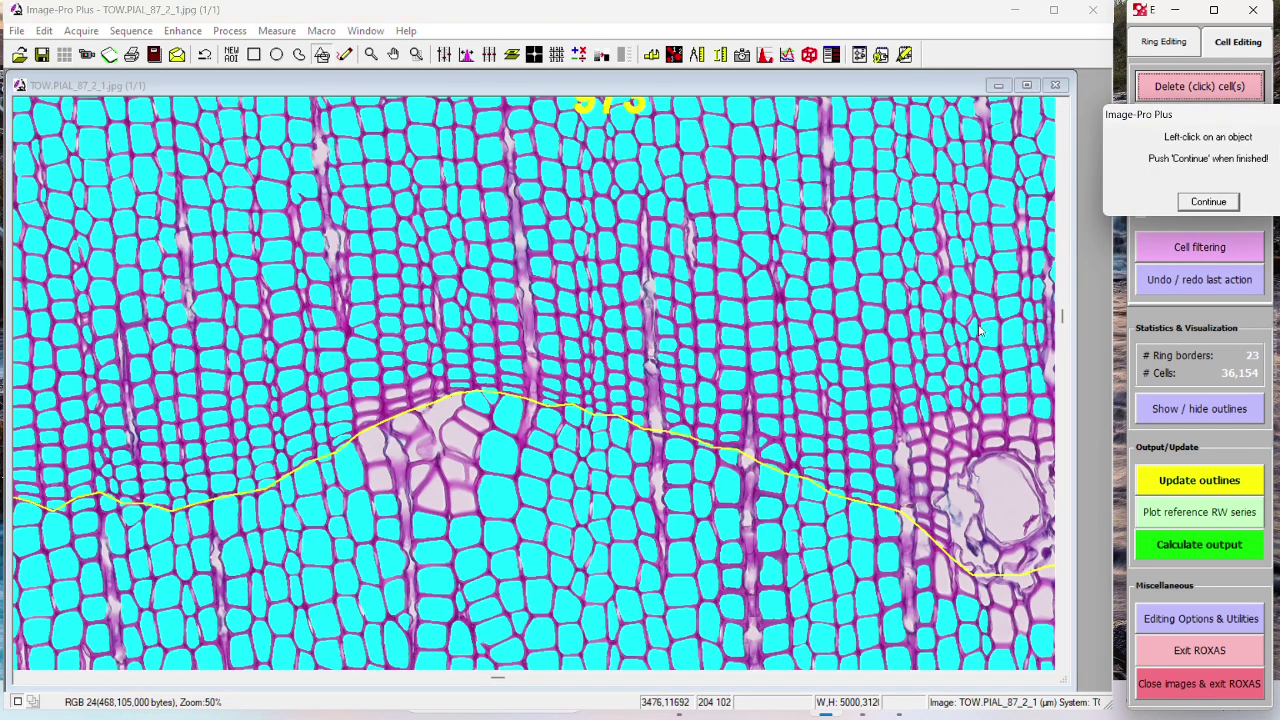
{"action": "left_click_drag", "start_coordinate": [1062, 318], "coordinate": [1067, 339]}
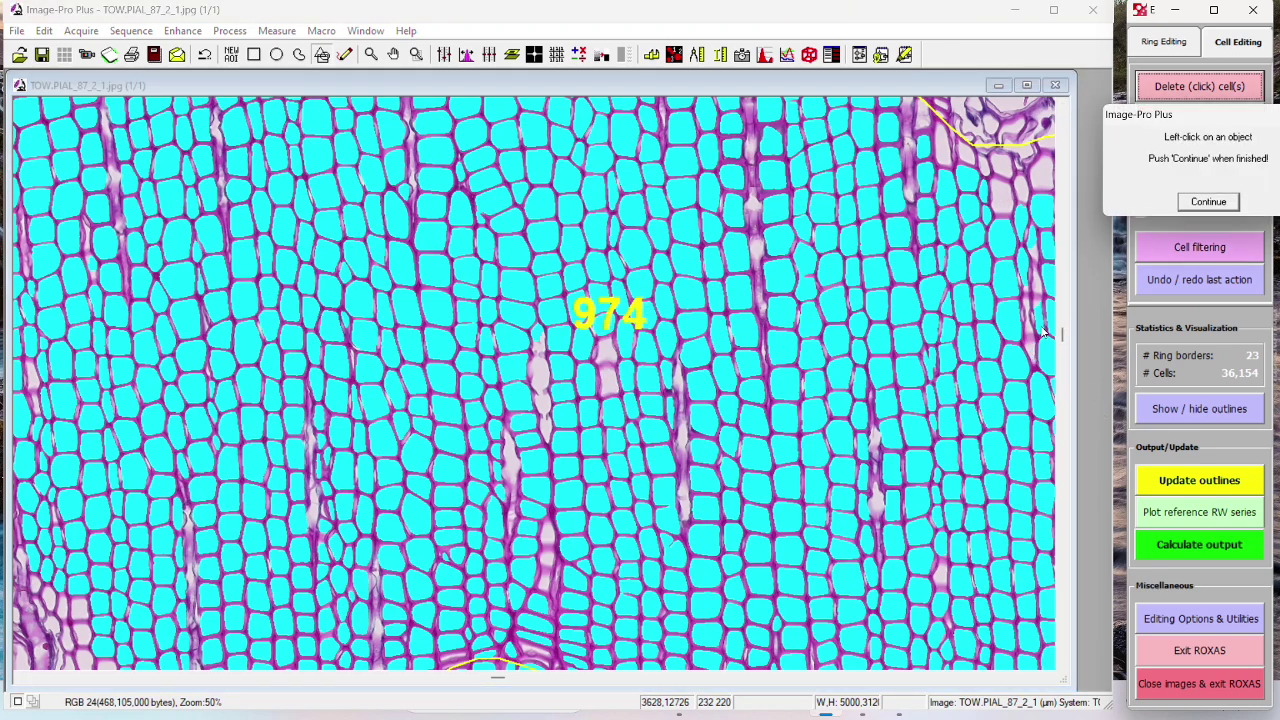
{"action": "left_click_drag", "start_coordinate": [1062, 338], "coordinate": [1068, 365]}
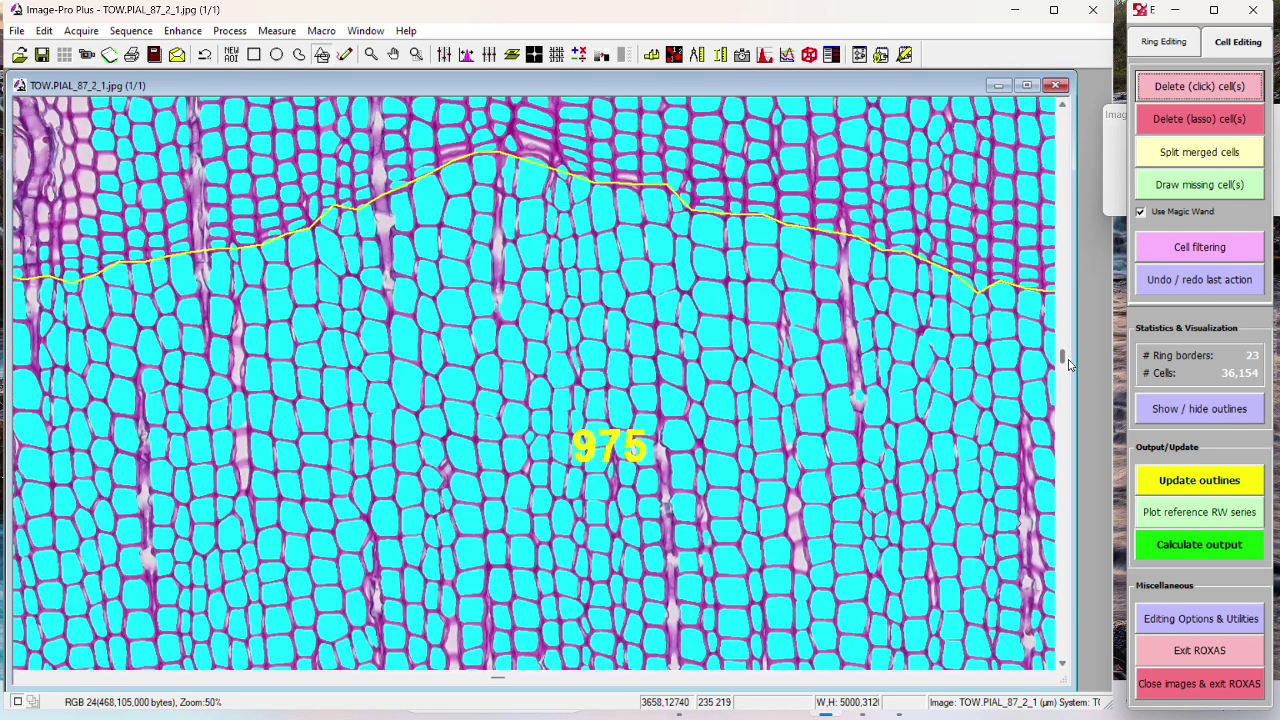
Step: Delete the wrongly detected cell beside the ray, just above the border between rings 974 and 975
{"action": "scroll", "coordinate": [425, 270], "scroll_direction": "up", "scroll_amount": 1}
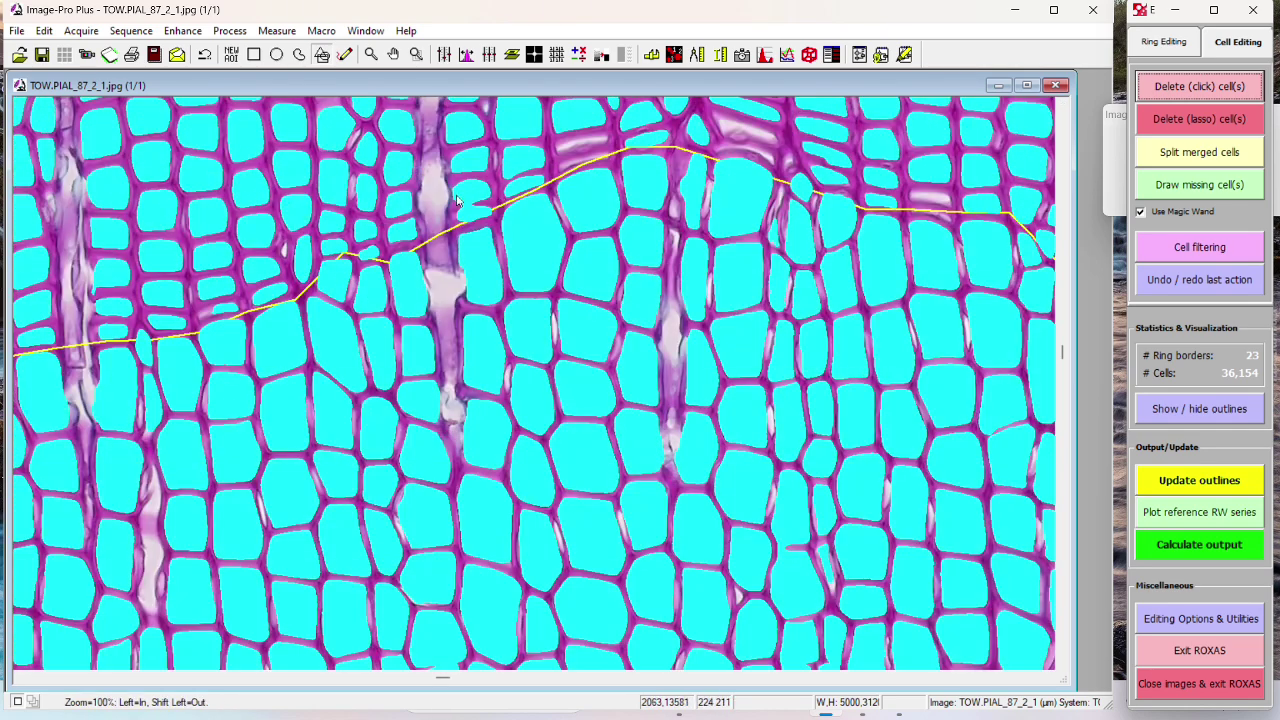
{"action": "left_click", "coordinate": [471, 192]}
{"action": "scroll", "coordinate": [700, 290], "scroll_direction": "down", "scroll_amount": 1}
{"action": "left_click_drag", "start_coordinate": [1066, 350], "coordinate": [1065, 361]}
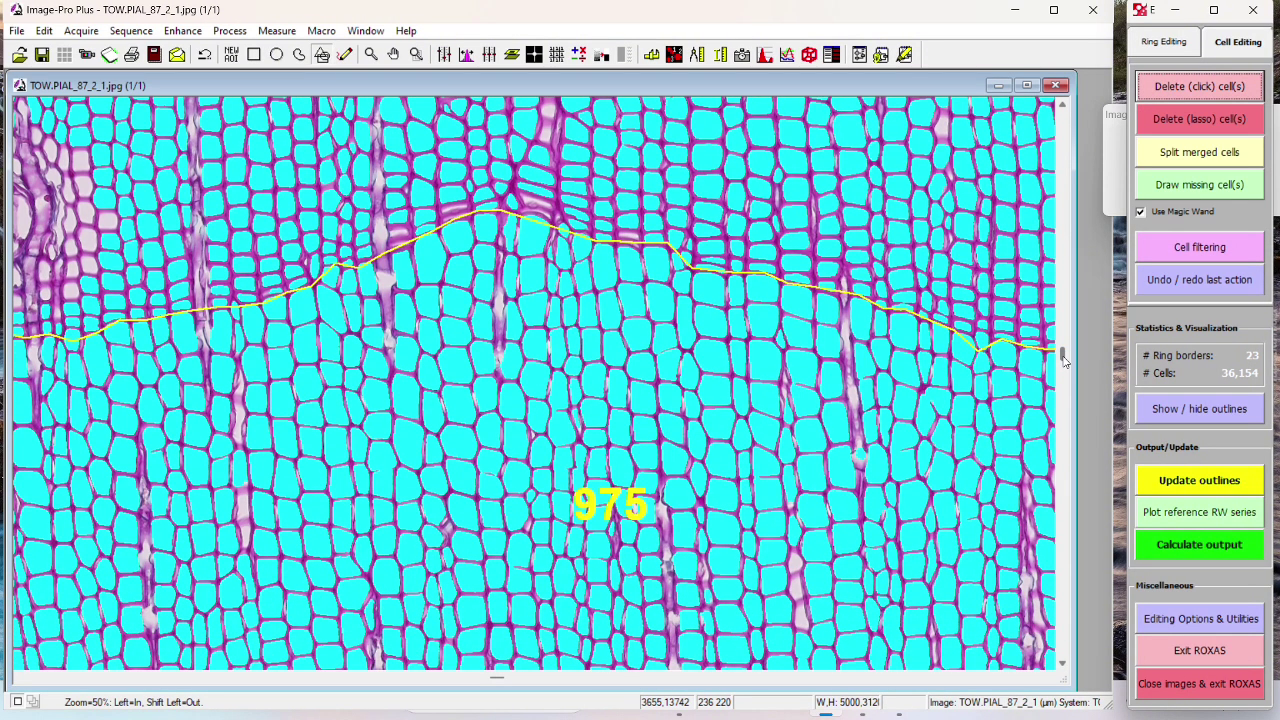
{"action": "left_click_drag", "start_coordinate": [1064, 360], "coordinate": [1068, 400]}
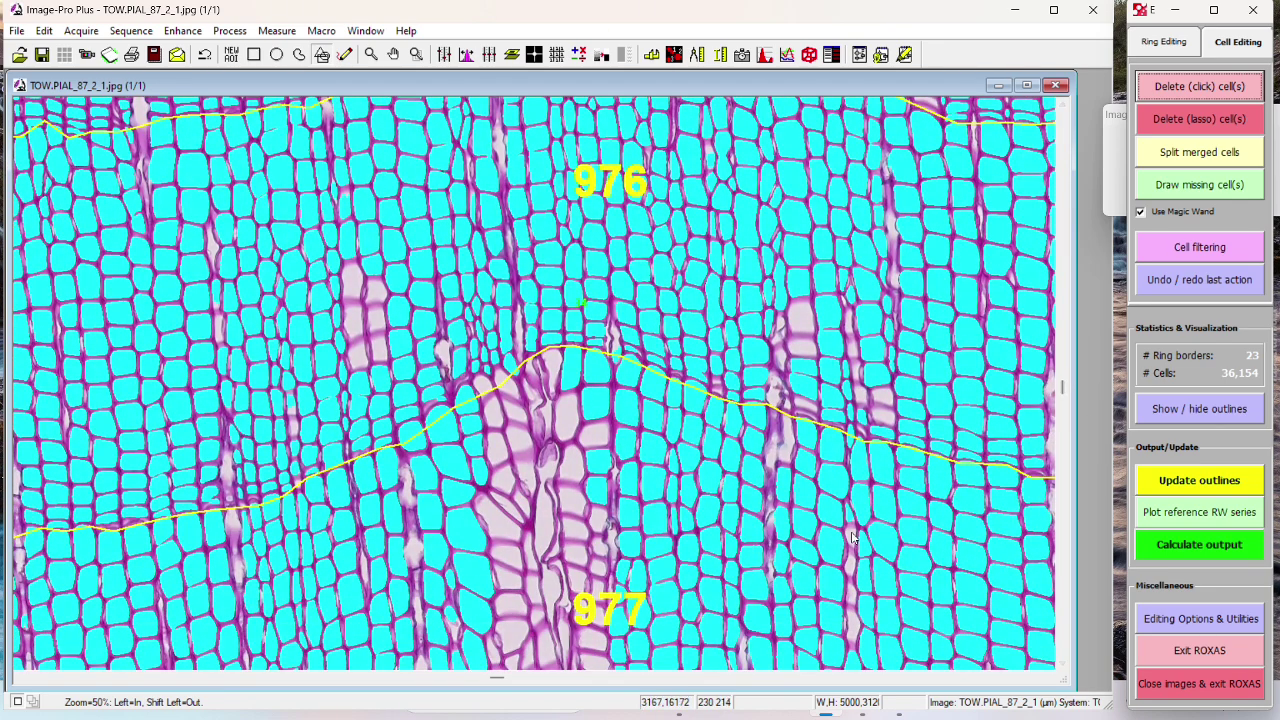
Step: Check the remaining rings down to 986, complete the click deletion of the chosen cells and start the lasso deletion
{"action": "left_click_drag", "start_coordinate": [1062, 392], "coordinate": [1061, 655]}
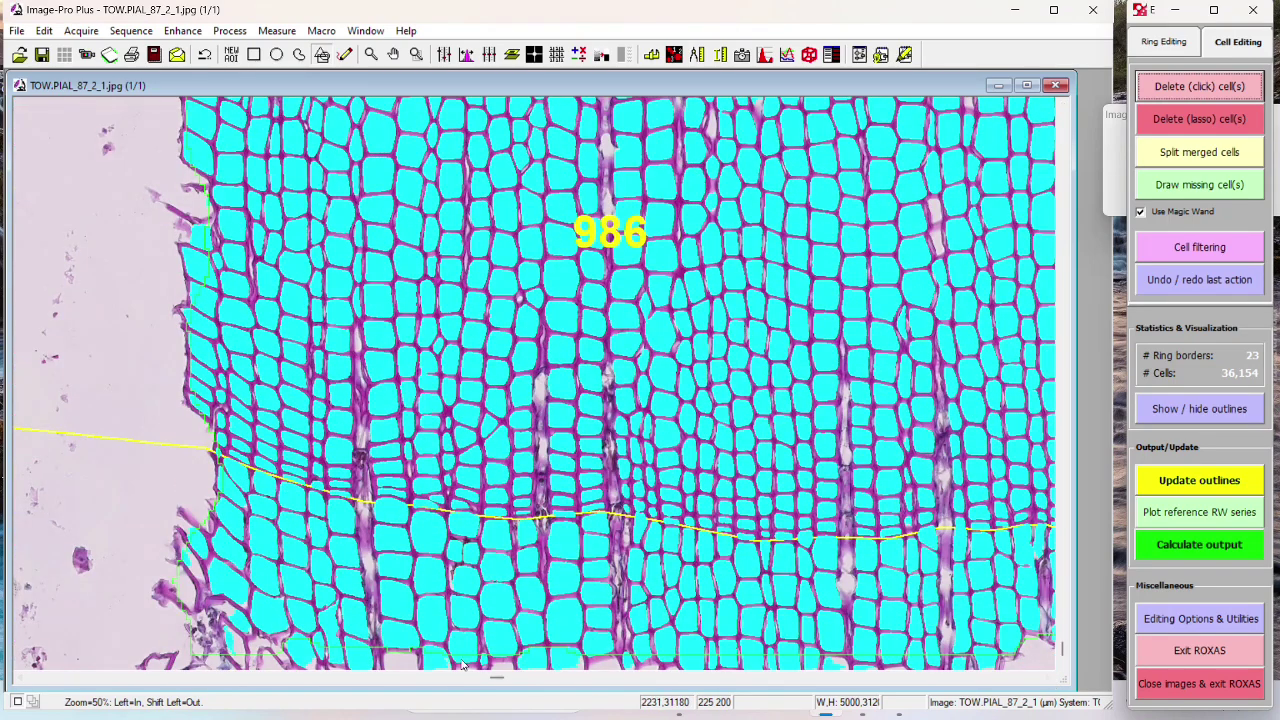
{"action": "left_click_drag", "start_coordinate": [500, 683], "coordinate": [34, 681]}
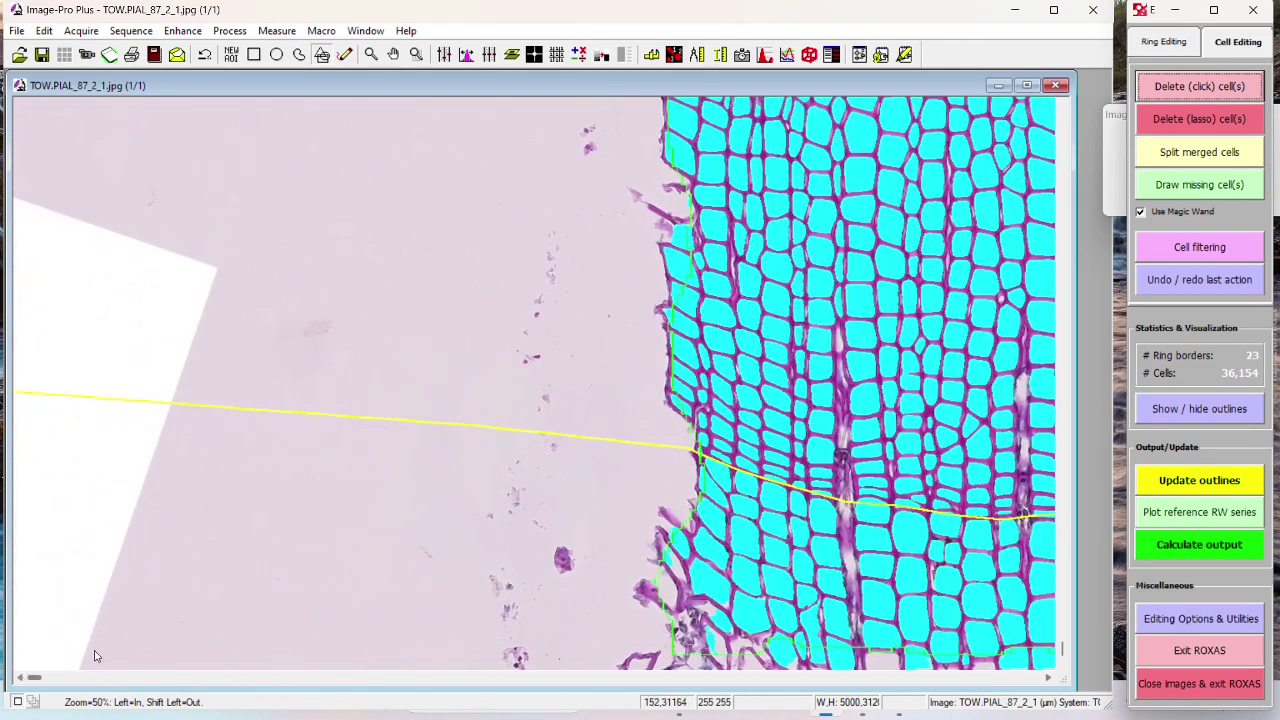
{"action": "left_click_drag", "start_coordinate": [1060, 652], "coordinate": [1067, 401]}
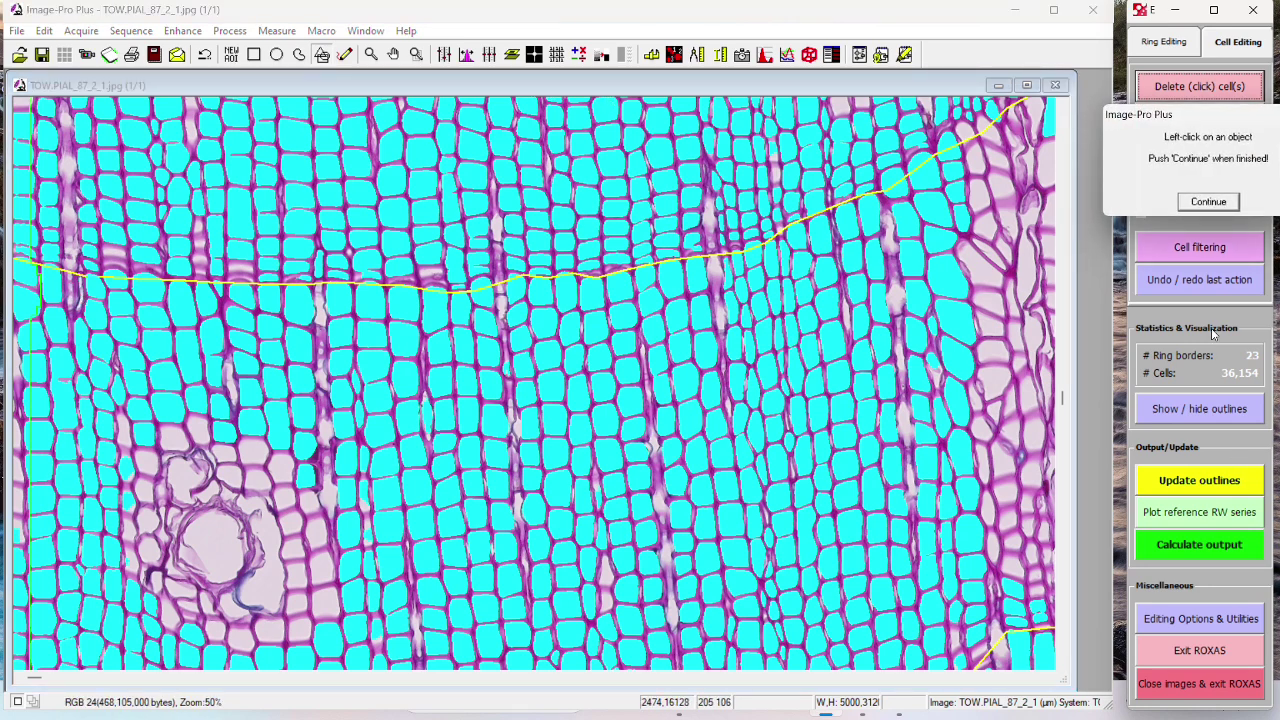
{"action": "left_click", "coordinate": [1208, 203]}
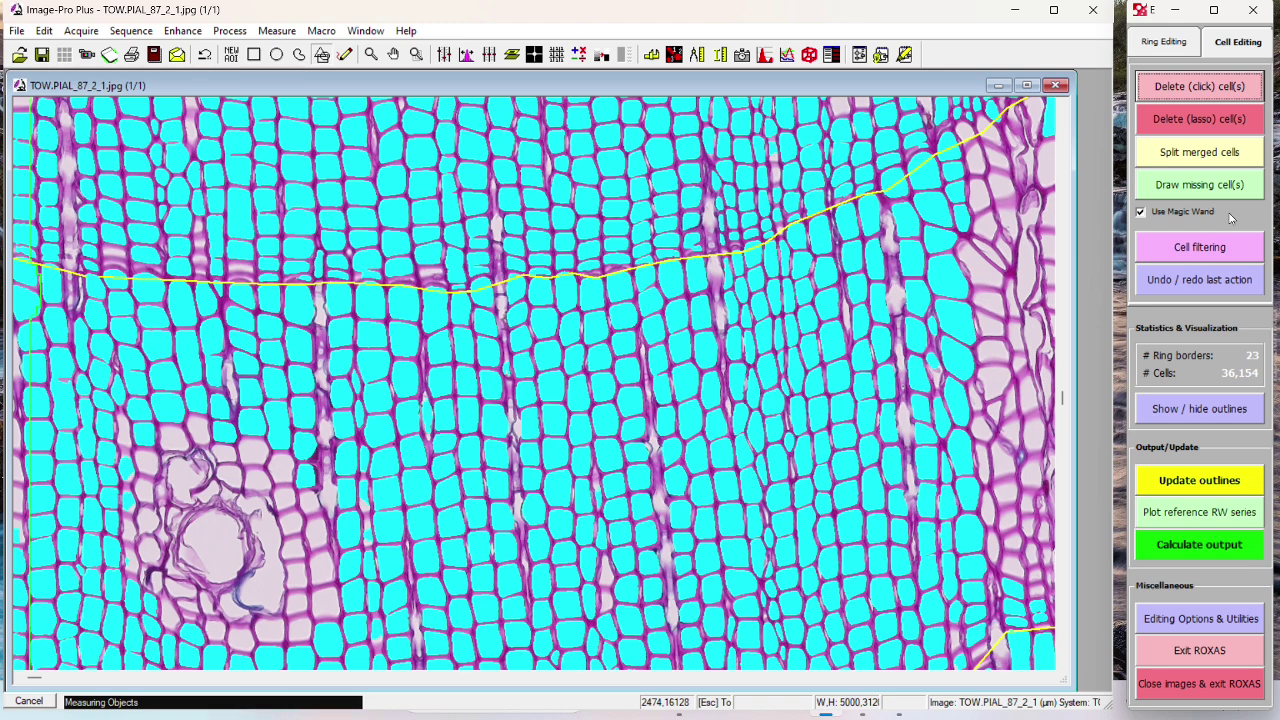
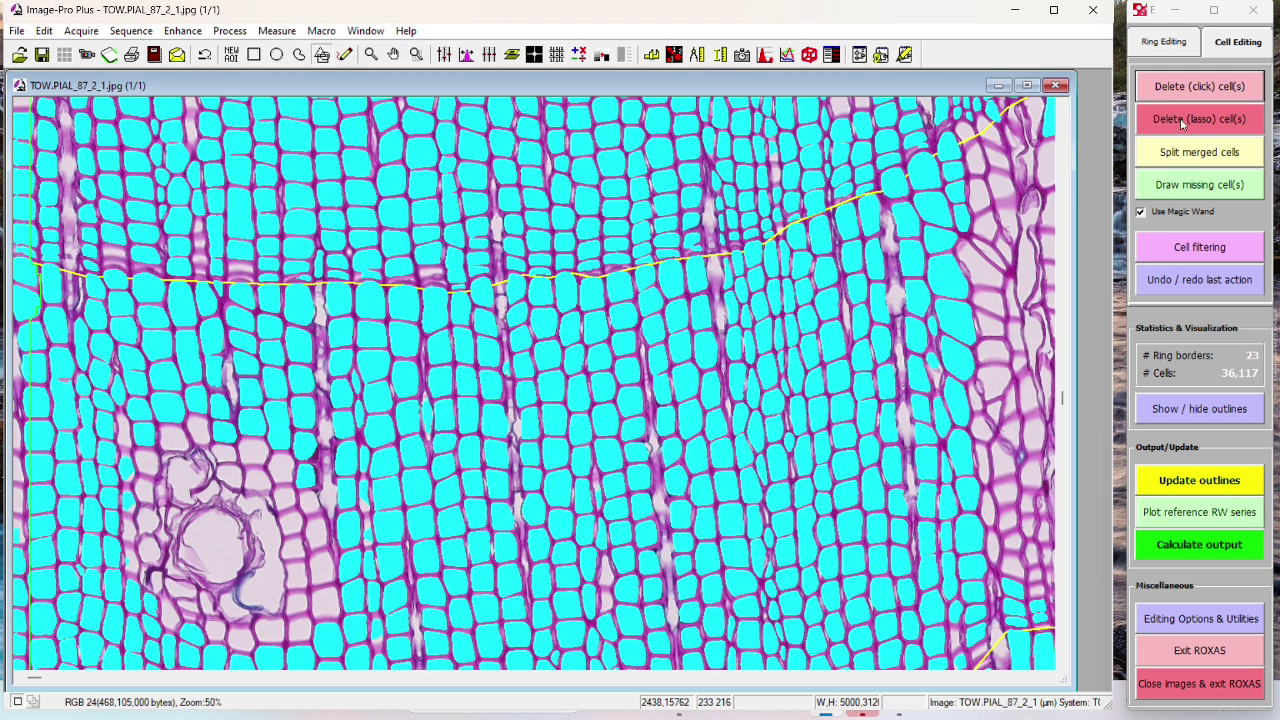
{"action": "left_click", "coordinate": [1227, 125]}
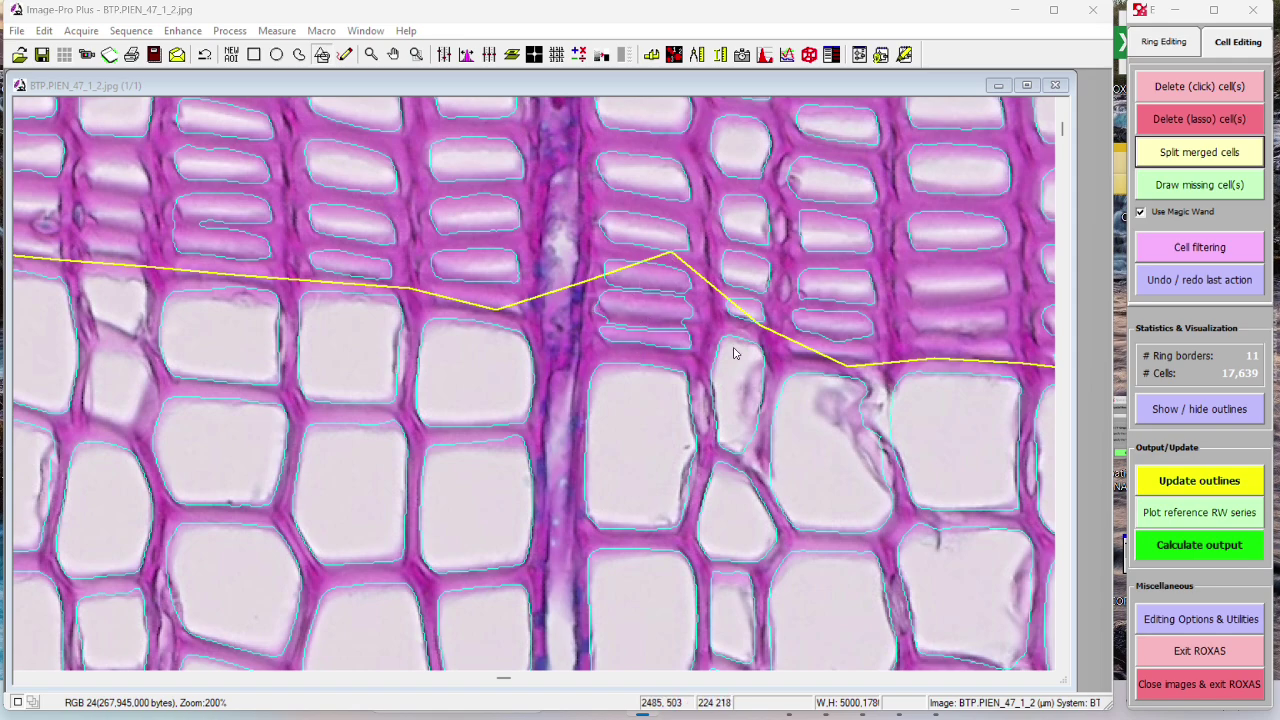
Step: Split the two merged latewood cells directly above the uppermost ring border with a line through the wall between them
{"action": "left_click", "coordinate": [658, 279], "text": "shift"}
{"action": "left_click", "coordinate": [655, 279], "text": "shift"}
{"action": "left_click", "coordinate": [655, 279], "text": "shift"}
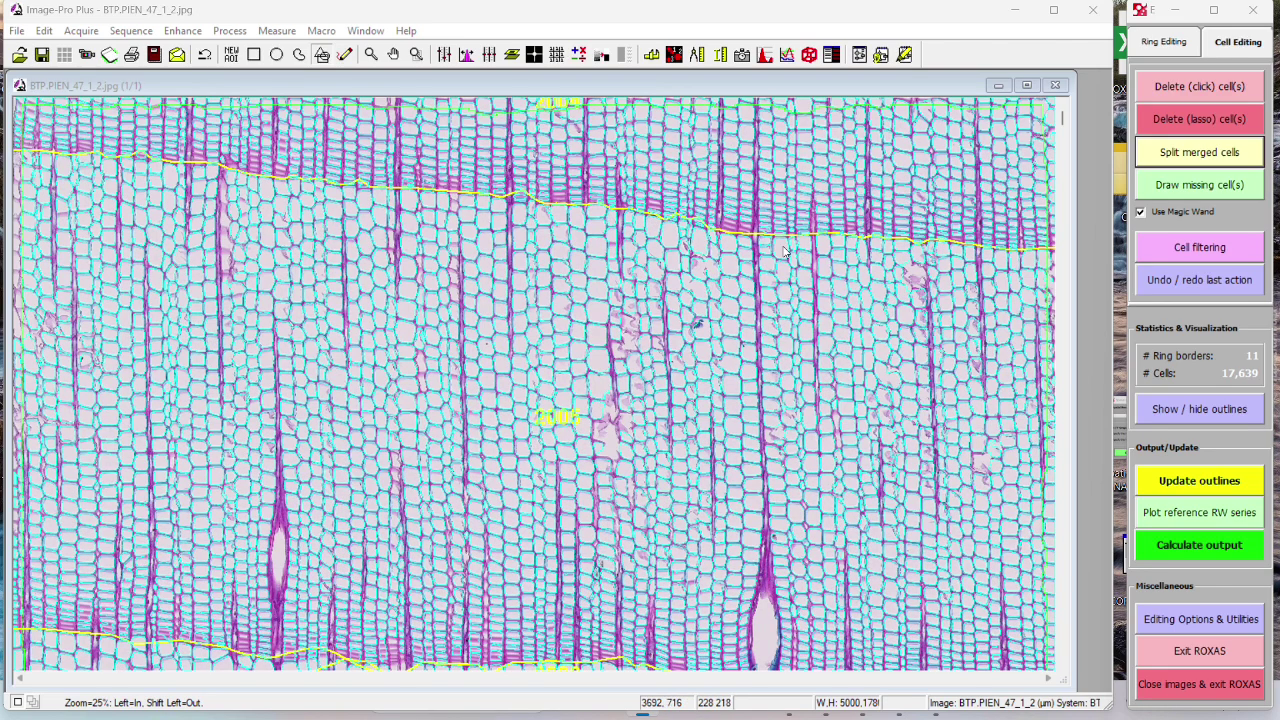
{"action": "left_click", "coordinate": [503, 160]}
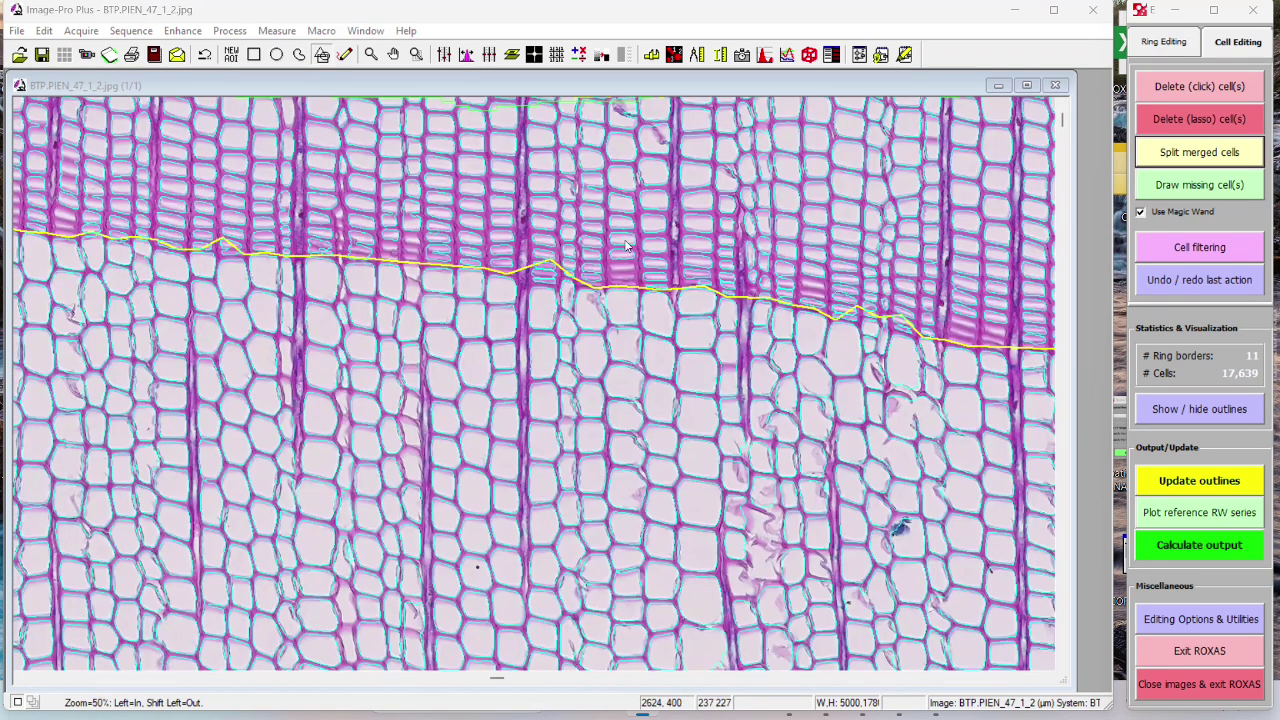
{"action": "left_click", "coordinate": [550, 245]}
{"action": "left_click", "coordinate": [468, 233]}
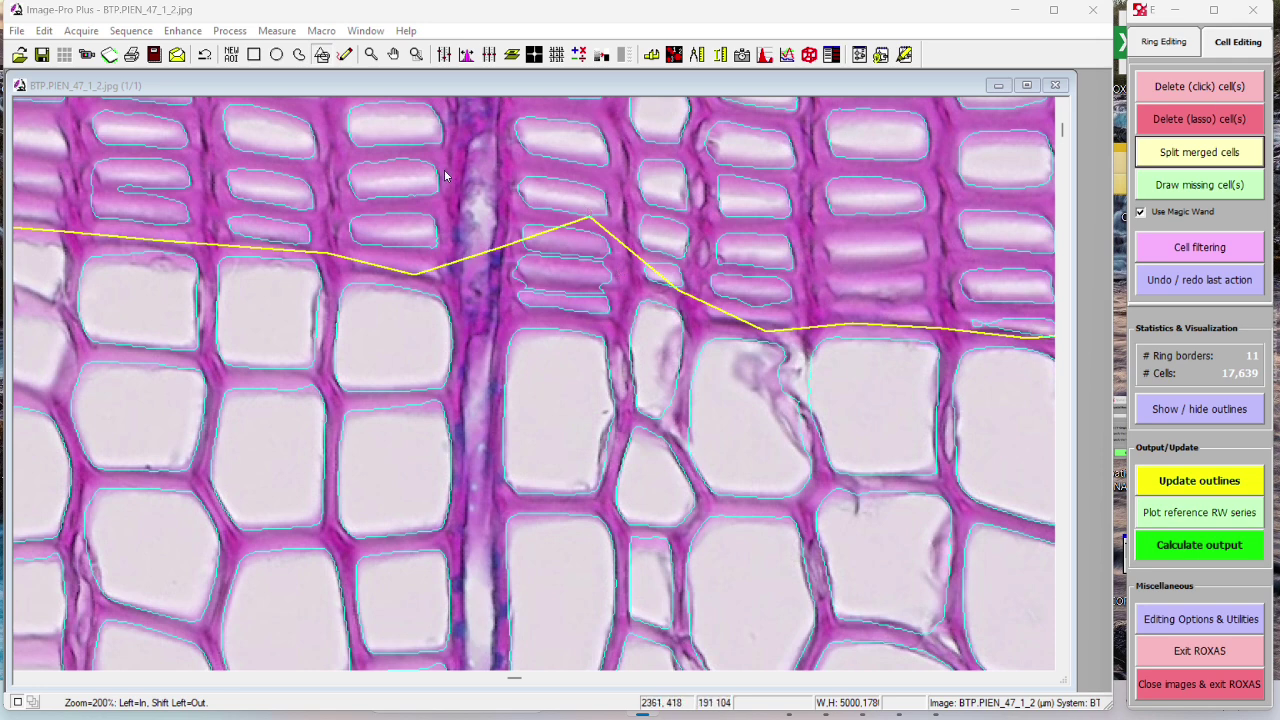
{"action": "left_click", "coordinate": [165, 170]}
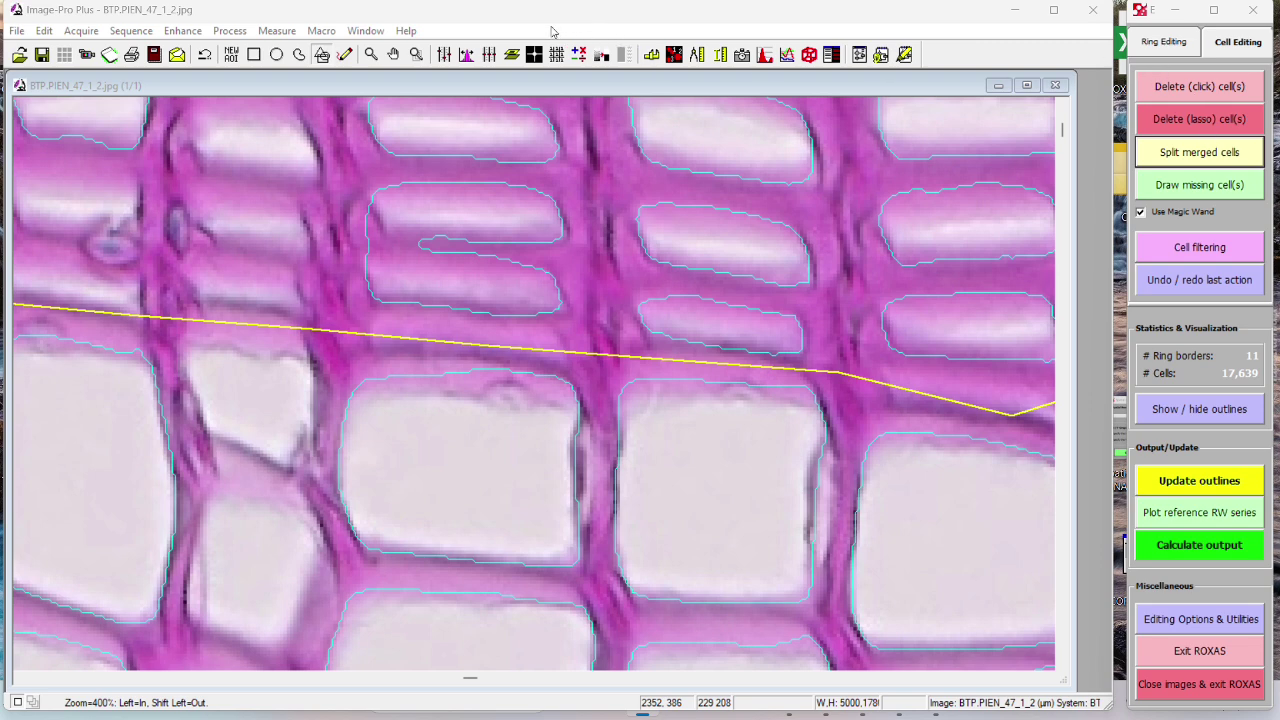
{"action": "left_click", "coordinate": [1187, 158]}
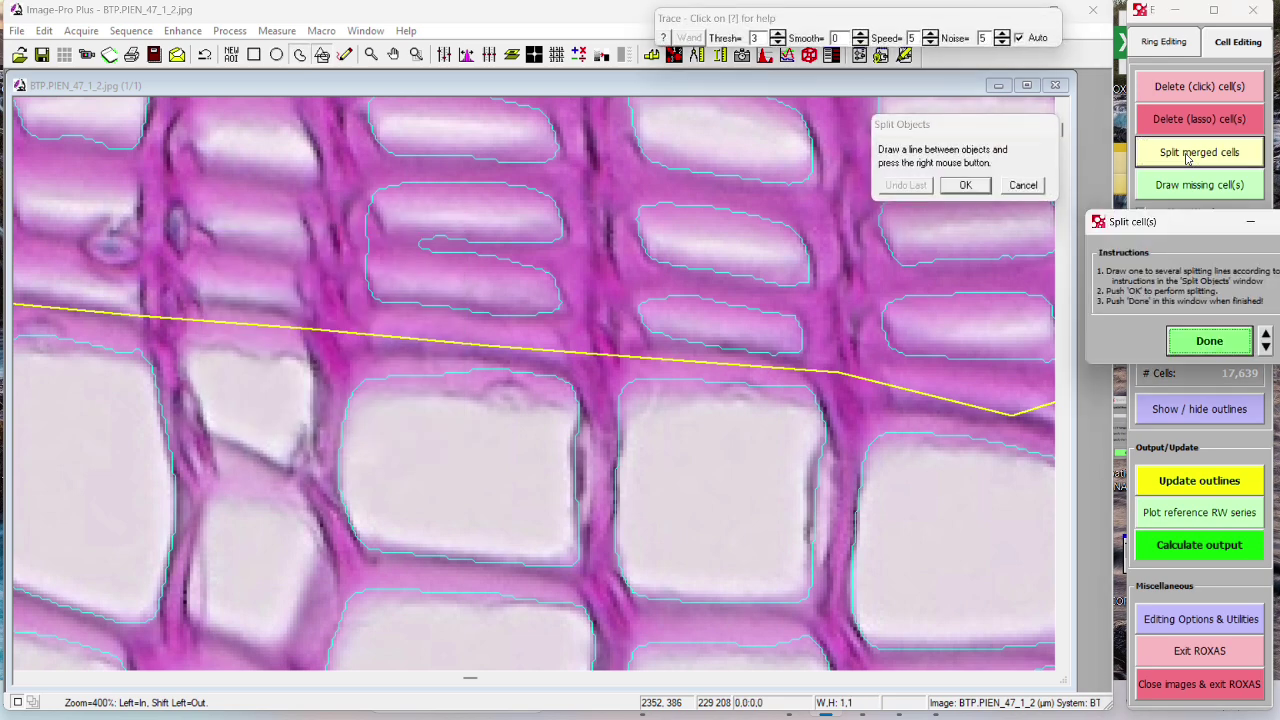
{"action": "left_click_drag", "start_coordinate": [1193, 224], "coordinate": [1150, 228]}
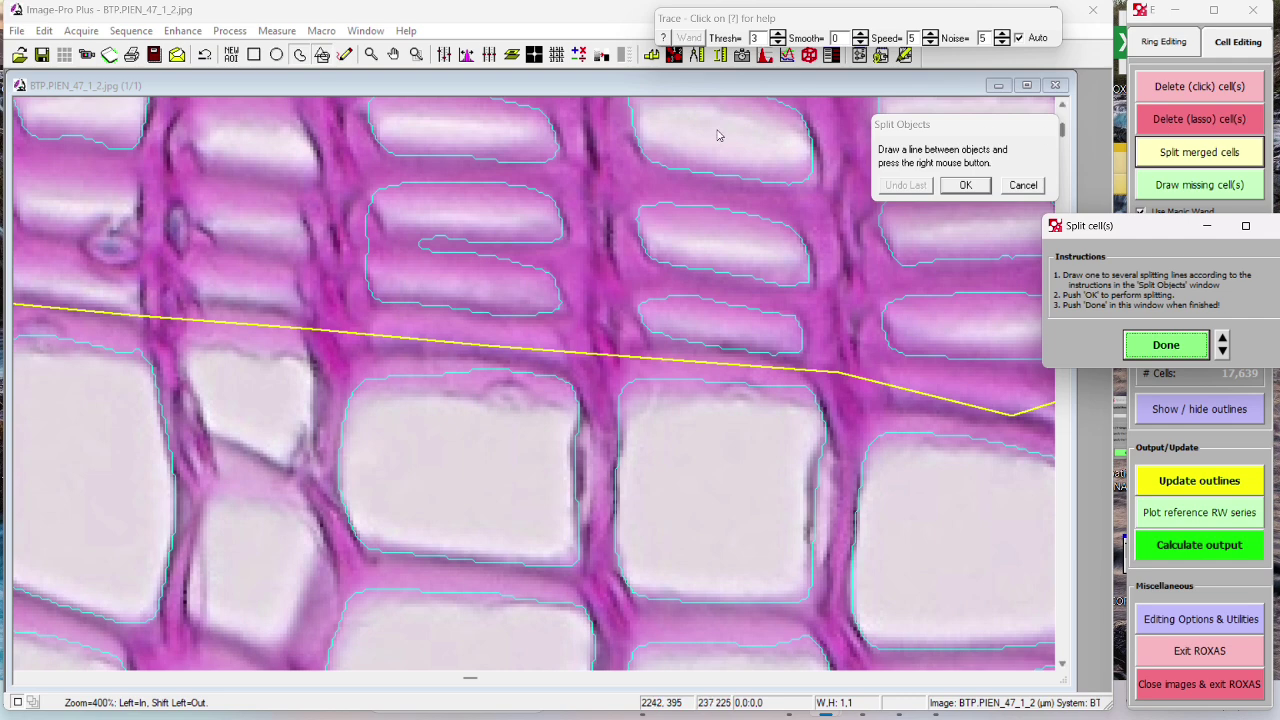
{"action": "left_click", "coordinate": [340, 243]}
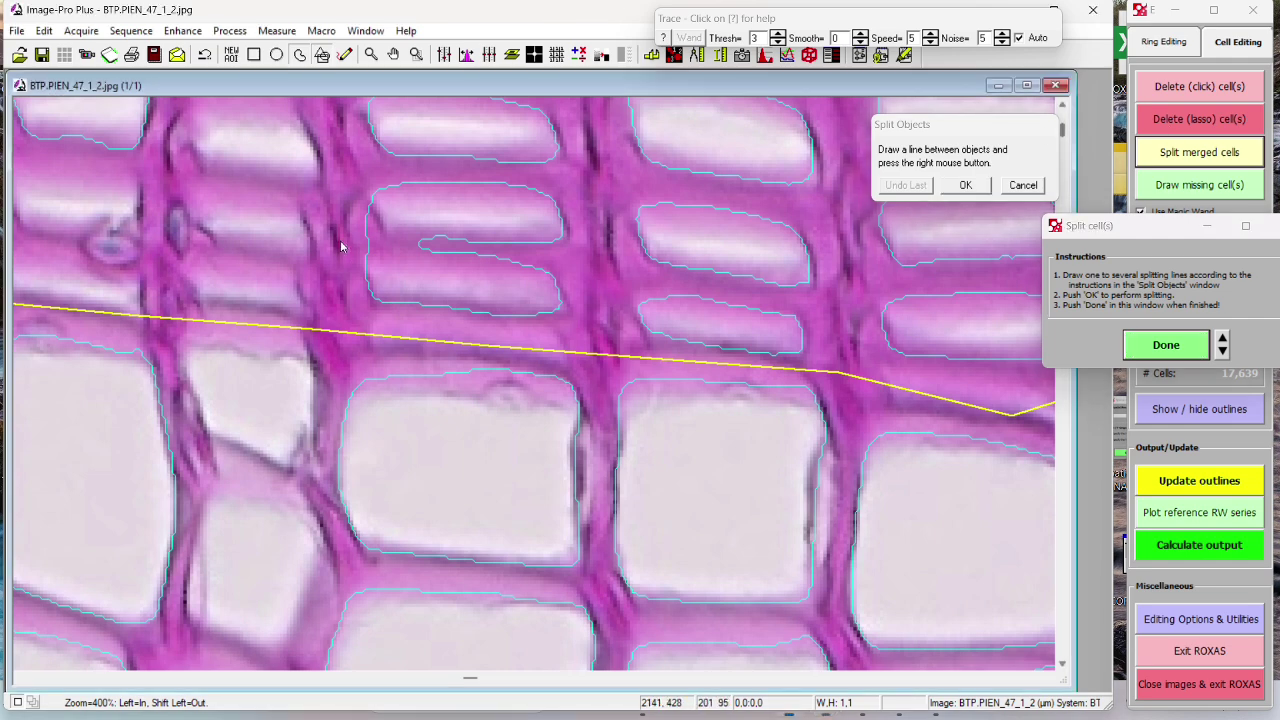
{"action": "left_click", "coordinate": [480, 250]}
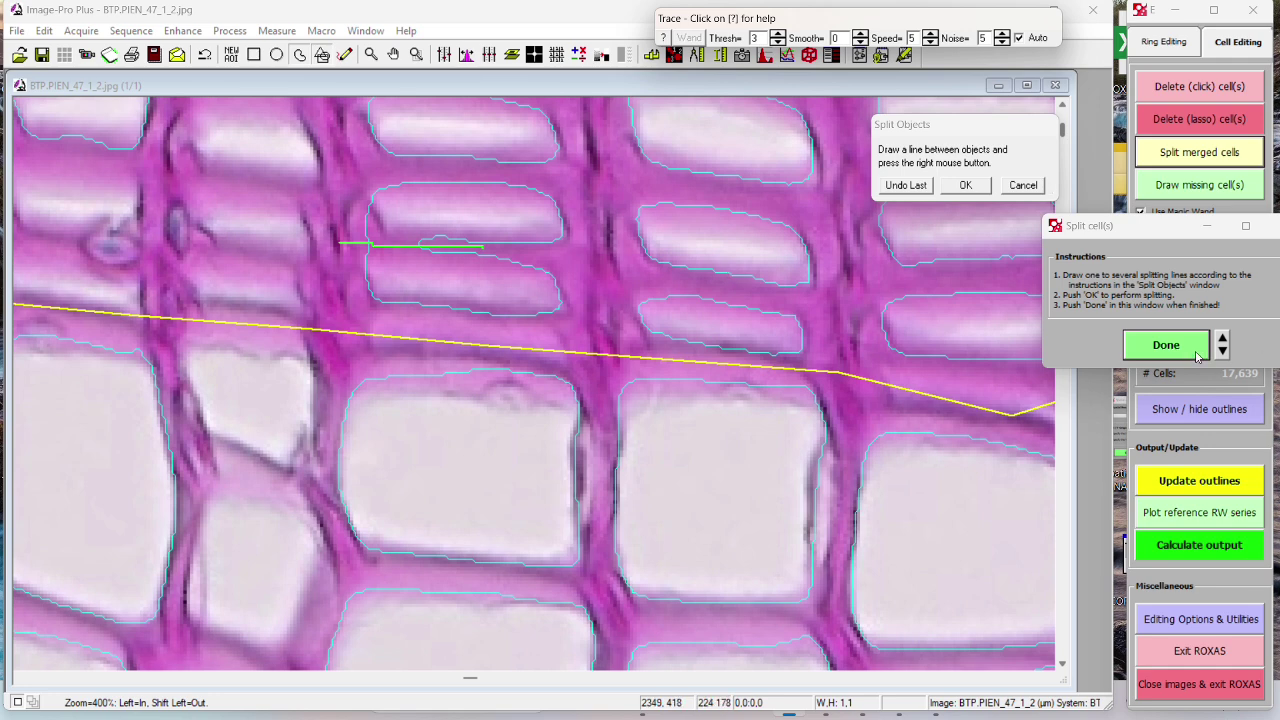
{"action": "left_click", "coordinate": [1165, 346]}
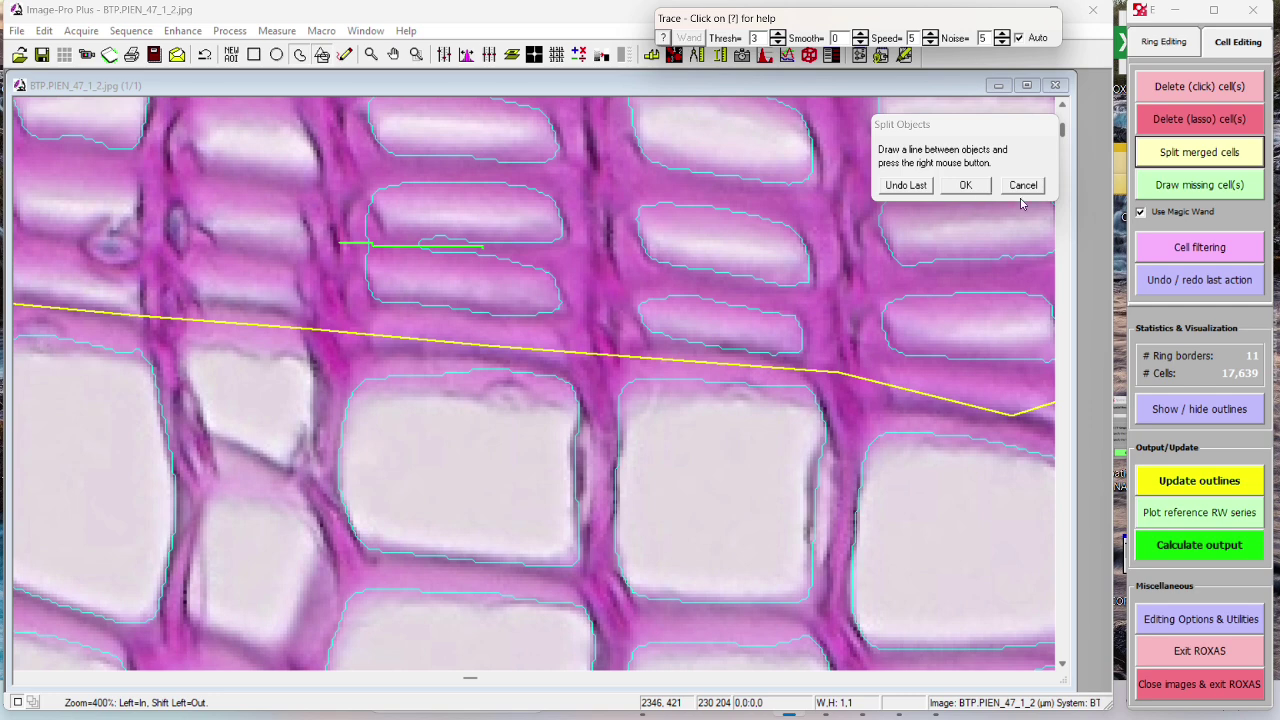
{"action": "right_click", "coordinate": [802, 152]}
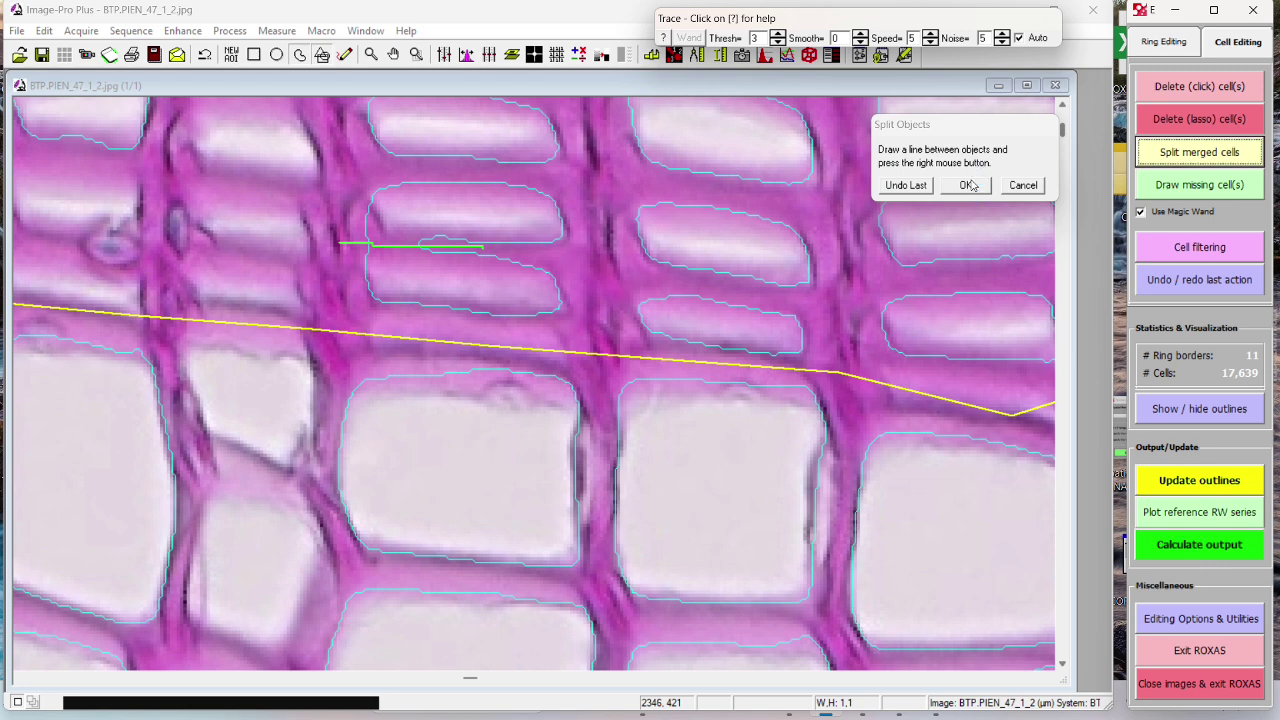
{"action": "left_click", "coordinate": [969, 185]}
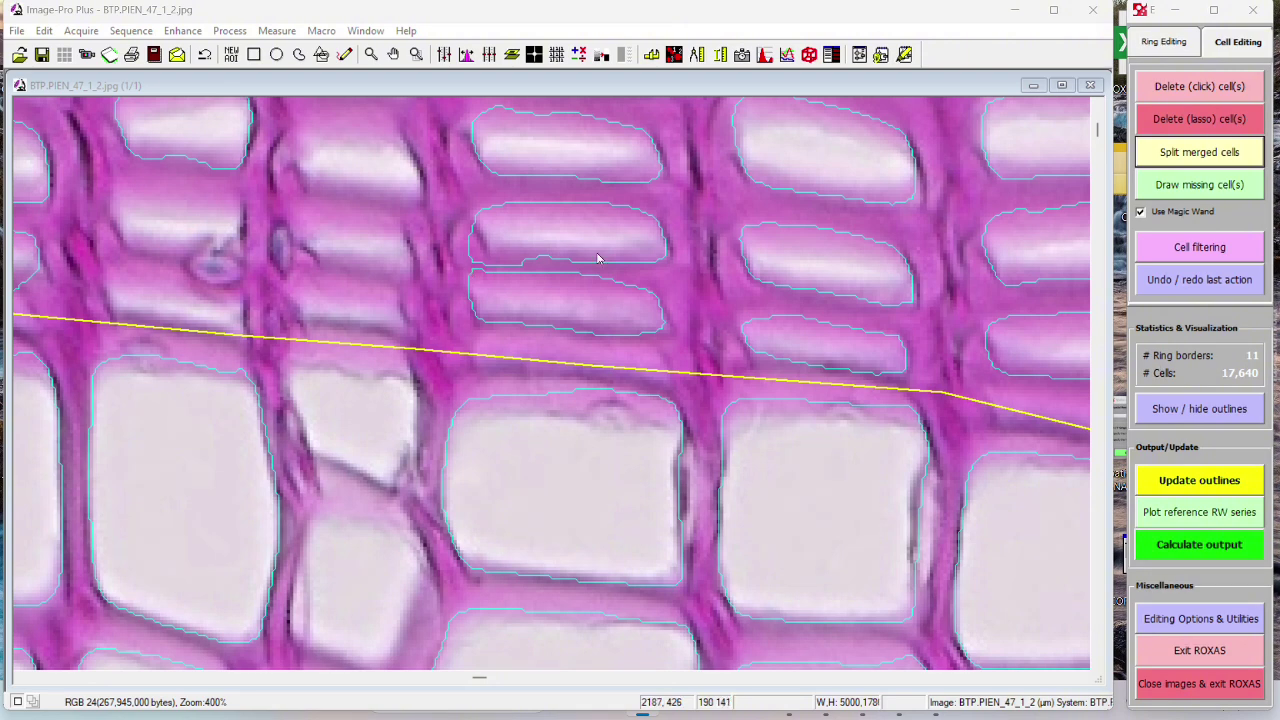
Step: Try to split the merged latewood cells around the stained particle and in the neighbouring row by the ray with three splitting lines
{"action": "left_click", "coordinate": [597, 259], "text": "shift"}
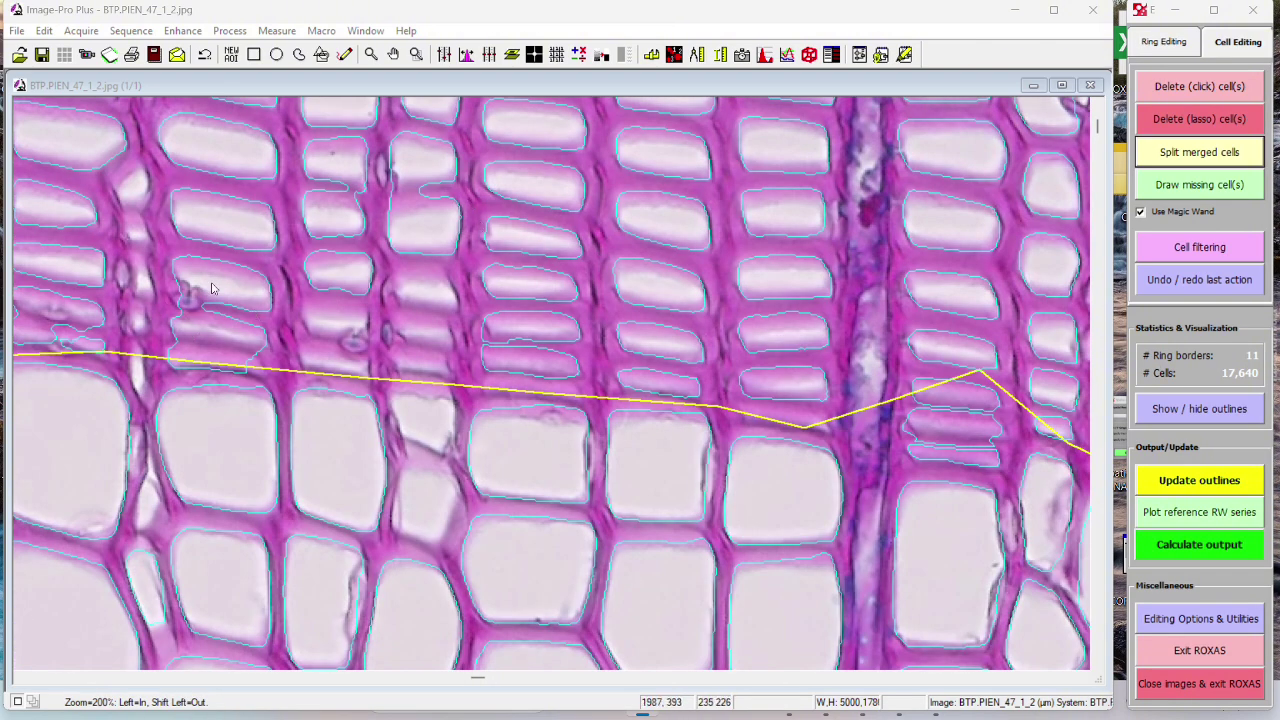
{"action": "left_click", "coordinate": [190, 335]}
{"action": "left_click", "coordinate": [1220, 158]}
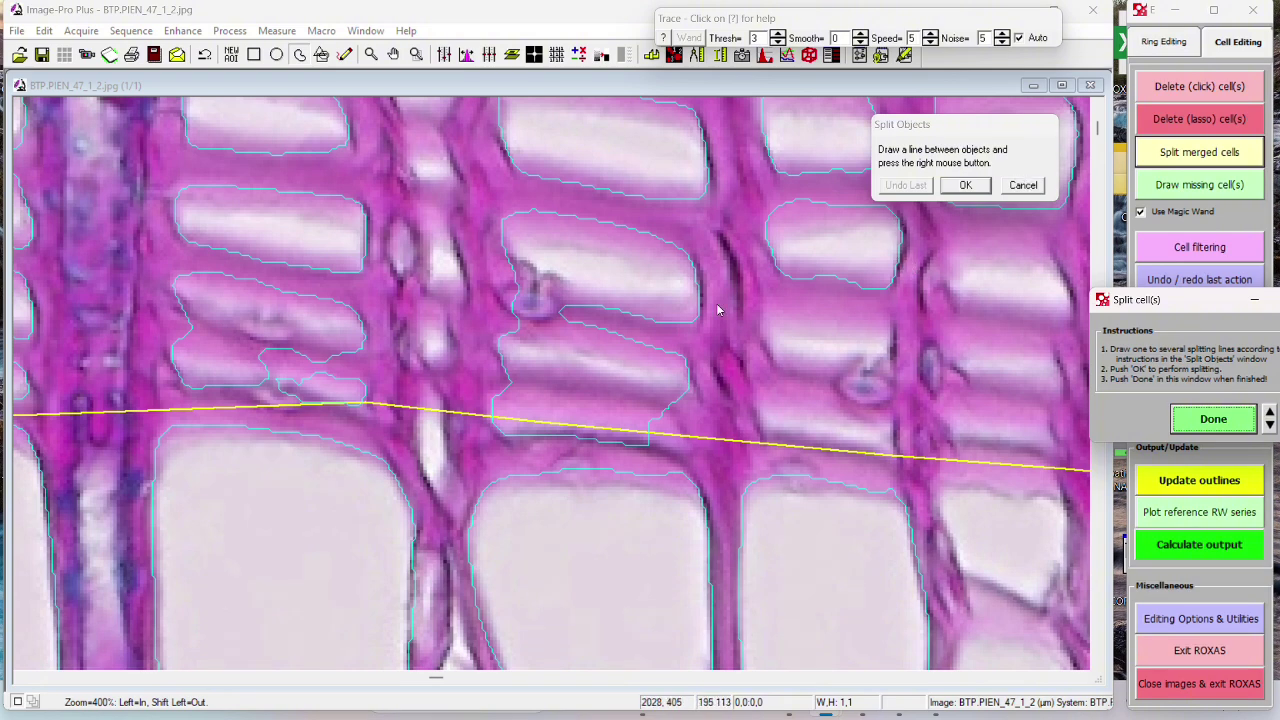
{"action": "left_click_drag", "start_coordinate": [477, 380], "coordinate": [705, 422]}
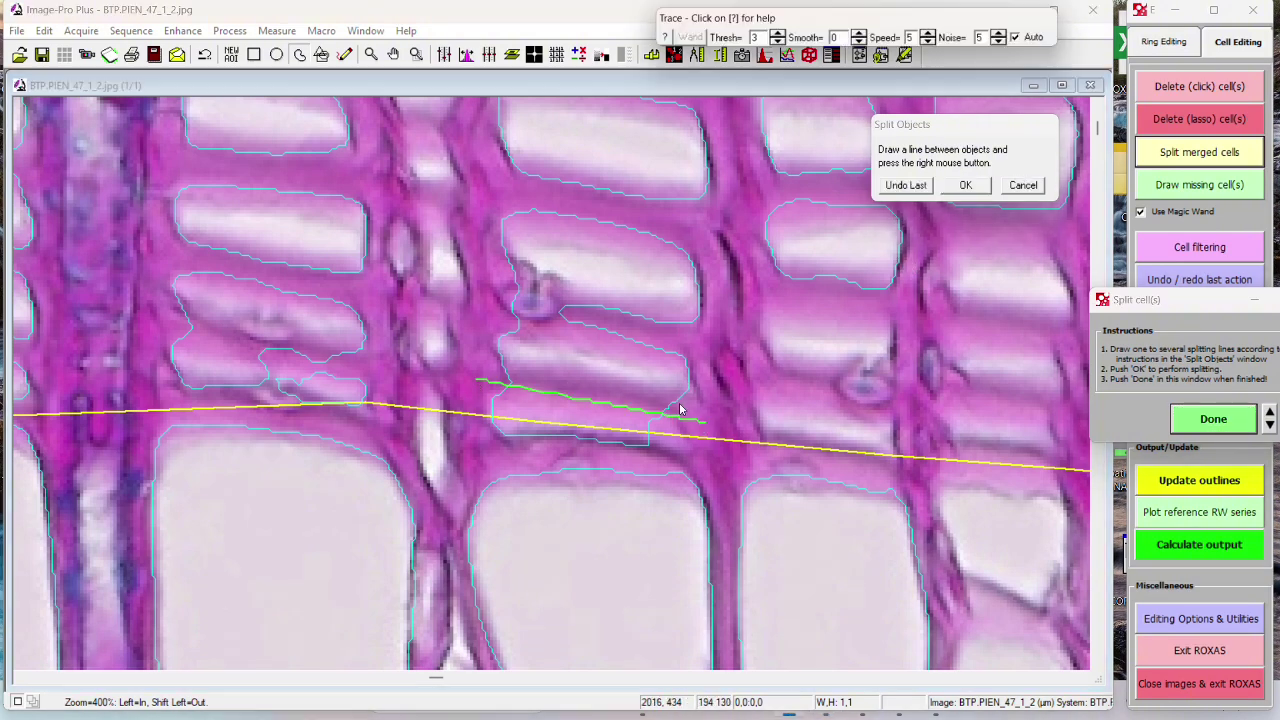
{"action": "left_click_drag", "start_coordinate": [503, 306], "coordinate": [618, 320]}
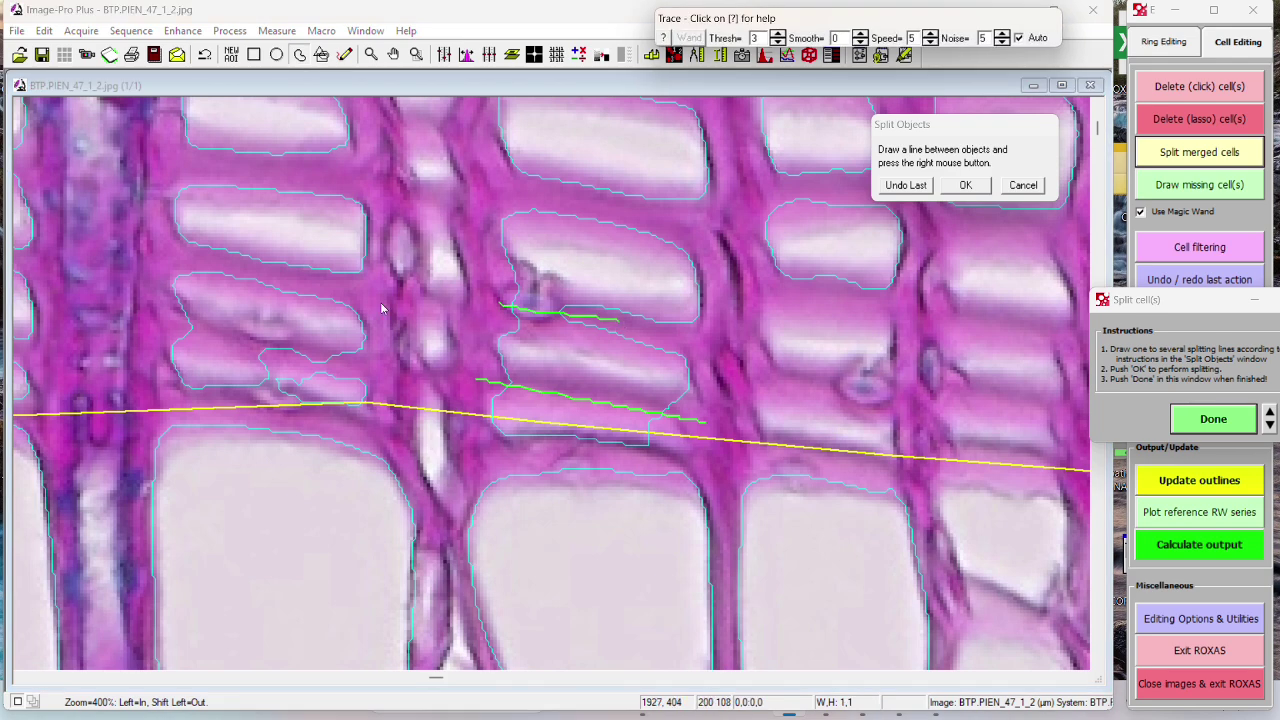
{"action": "left_click_drag", "start_coordinate": [170, 324], "coordinate": [283, 362]}
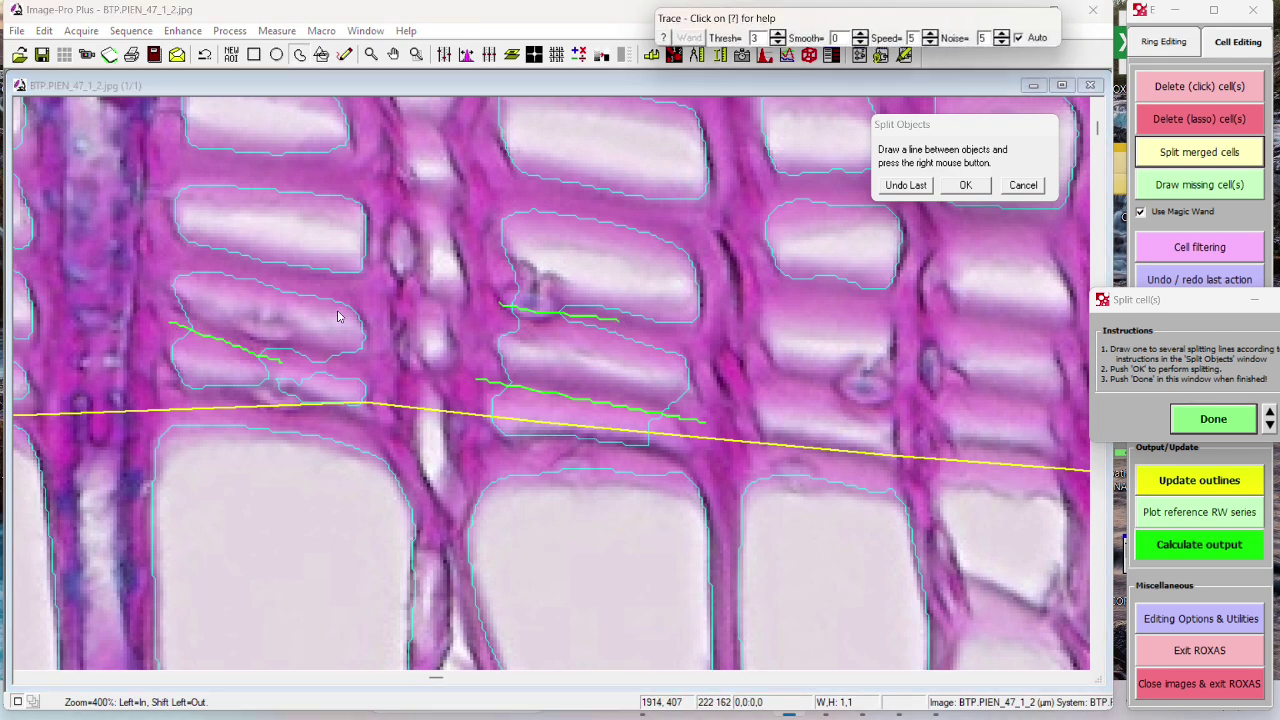
Step: Try to add splitting lines through the merged cells at the border peak and farther left along the same ring border
{"action": "scroll", "coordinate": [361, 320], "scroll_direction": "down", "scroll_amount": 1}
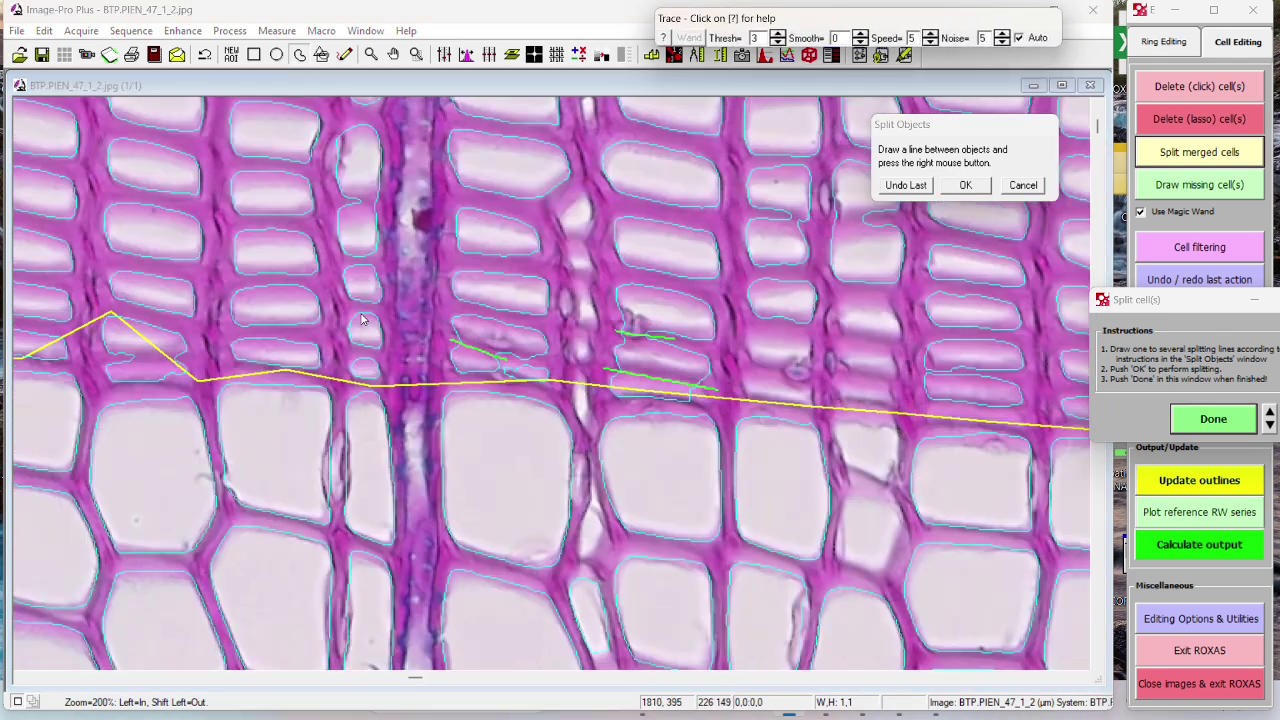
{"action": "scroll", "coordinate": [172, 297], "scroll_direction": "up", "scroll_amount": 1}
{"action": "left_click_drag", "start_coordinate": [487, 310], "coordinate": [619, 318]}
{"action": "scroll", "coordinate": [260, 240], "scroll_direction": "down", "scroll_amount": 1}
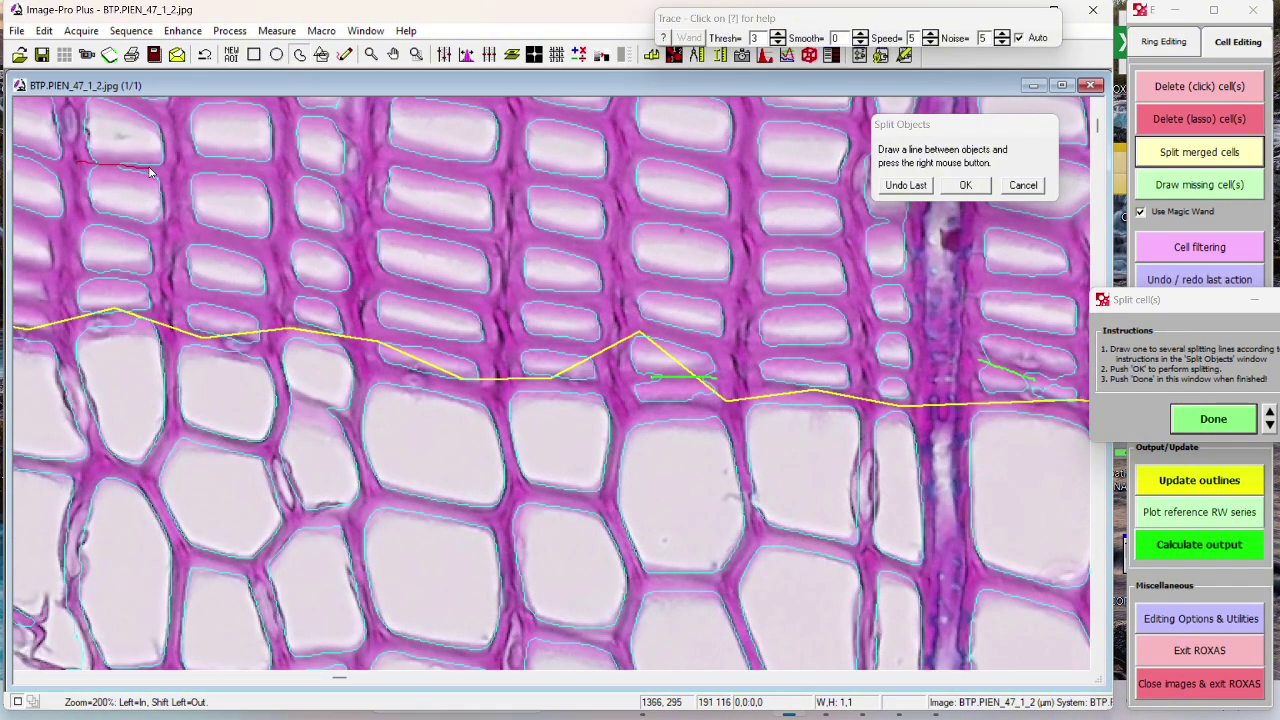
{"action": "scroll", "coordinate": [115, 165], "scroll_direction": "down", "scroll_amount": 1}
{"action": "scroll", "coordinate": [140, 242], "scroll_direction": "up", "scroll_amount": 1}
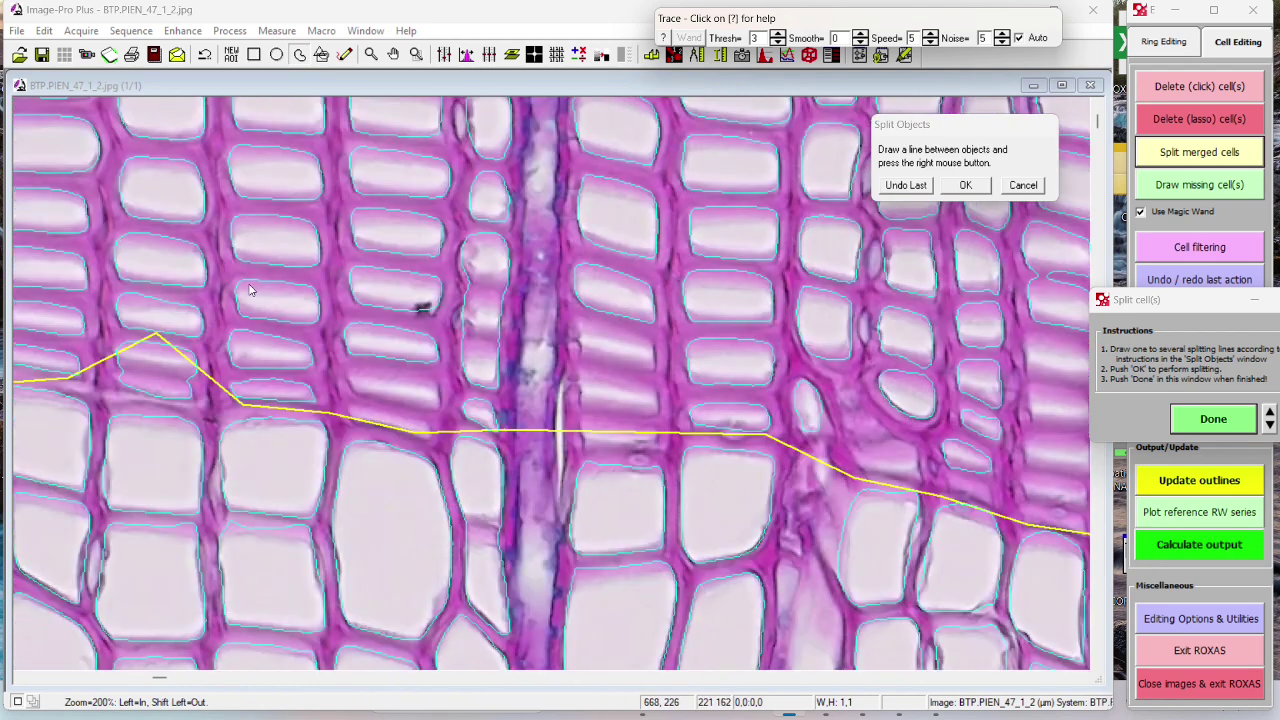
Step: Try to split the merged cells beside the ray and at the border peak near the image's left edge, applying all drawn lines
{"action": "left_click_drag", "start_coordinate": [448, 345], "coordinate": [512, 348]}
{"action": "left_click_drag", "start_coordinate": [462, 290], "coordinate": [541, 298]}
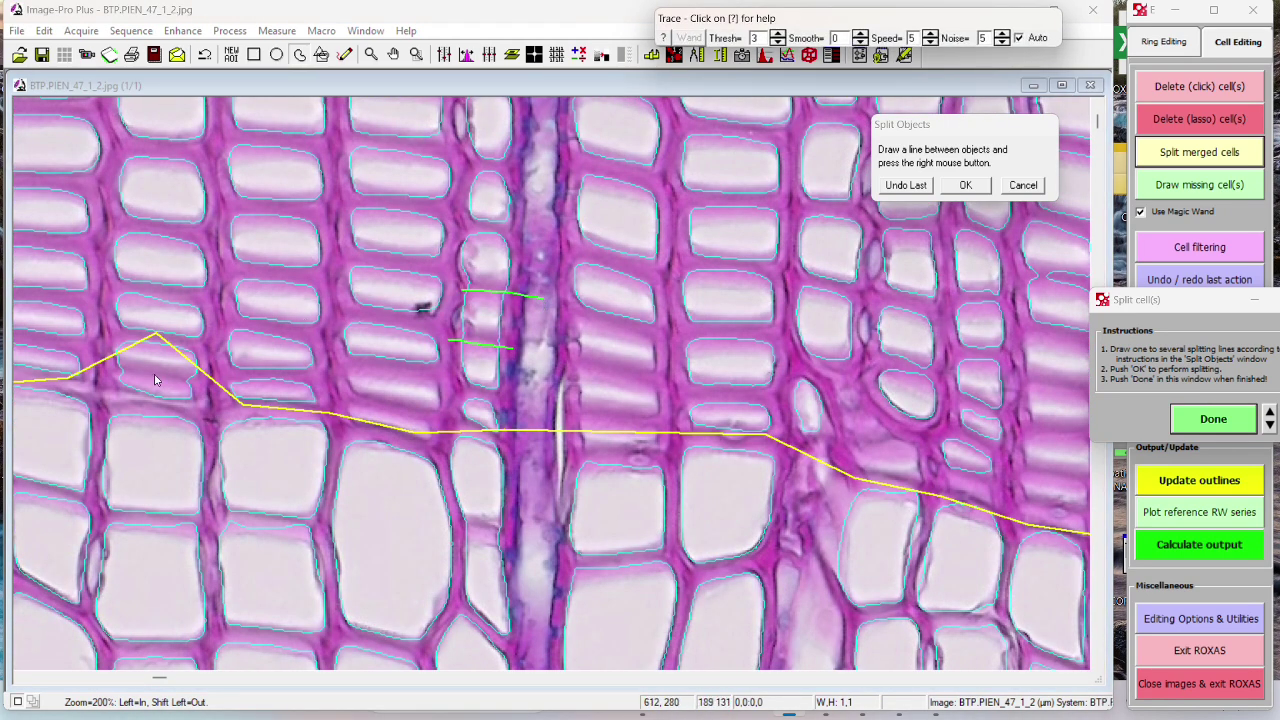
{"action": "left_click_drag", "start_coordinate": [112, 366], "coordinate": [218, 388]}
{"action": "scroll", "coordinate": [205, 268], "scroll_direction": "down", "scroll_amount": 1}
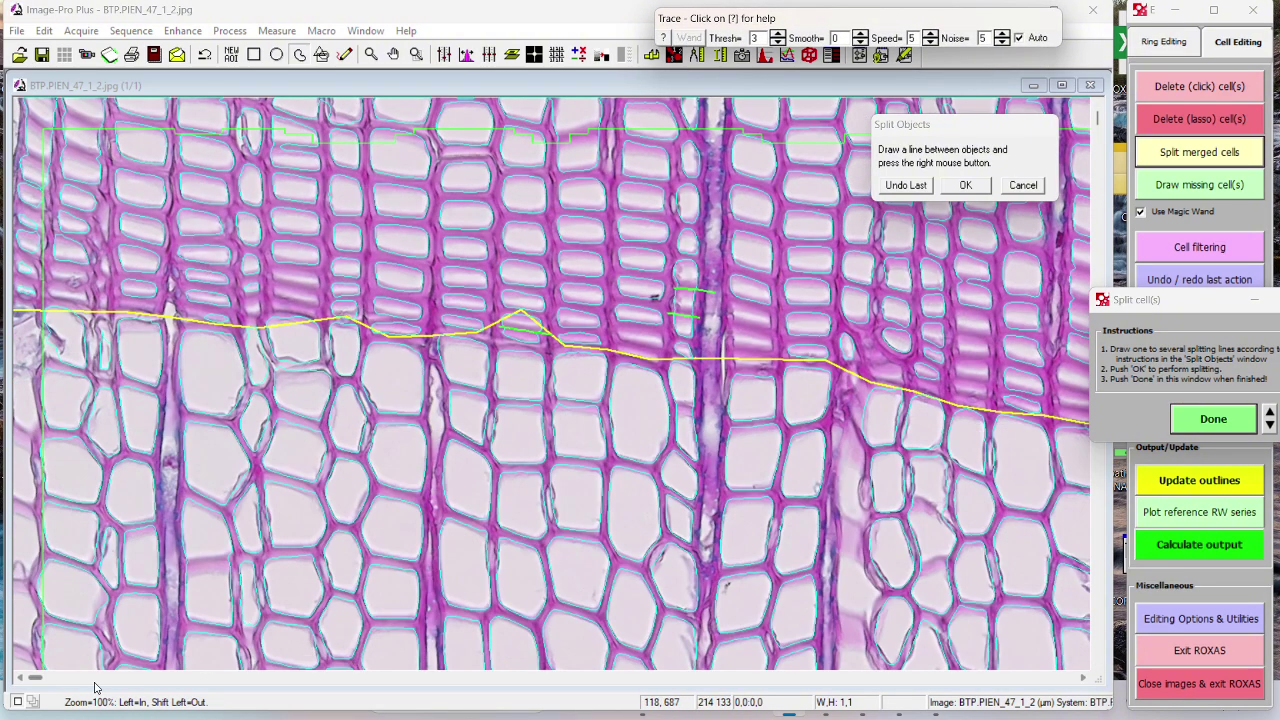
{"action": "left_click_drag", "start_coordinate": [33, 680], "coordinate": [279, 687]}
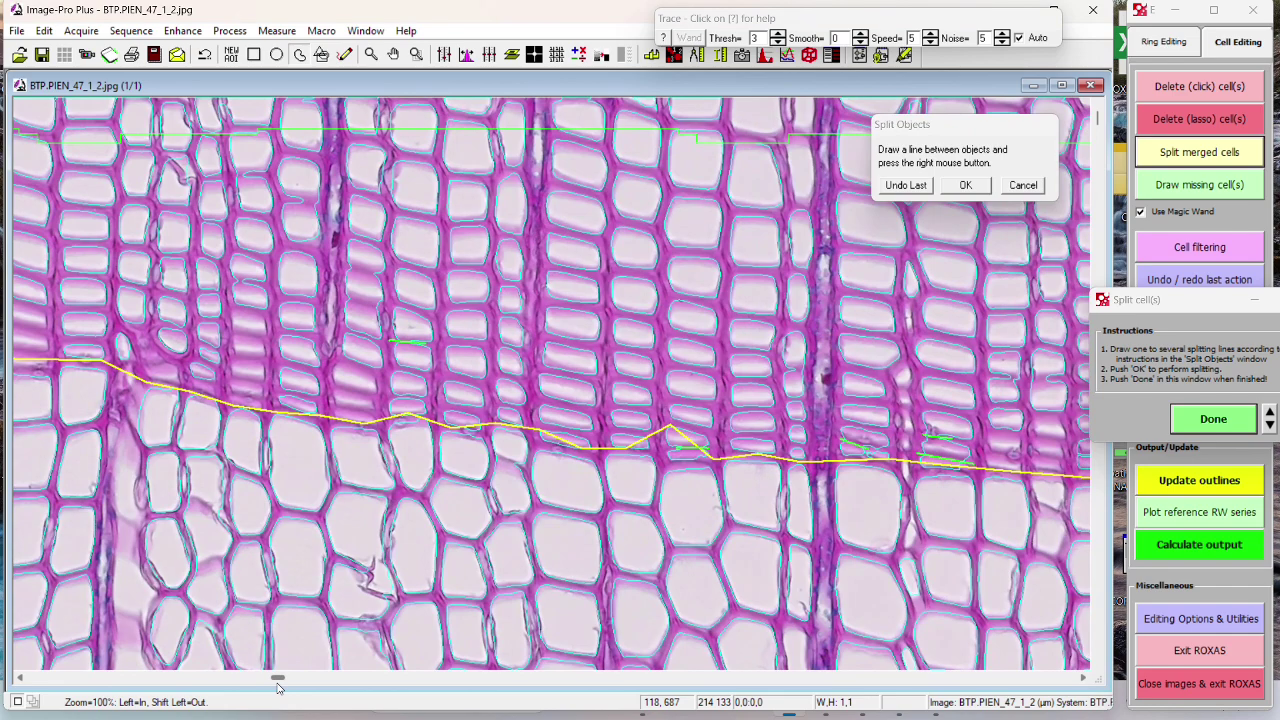
{"action": "left_click_drag", "start_coordinate": [1100, 118], "coordinate": [1108, 160]}
{"action": "left_click", "coordinate": [1212, 419]}
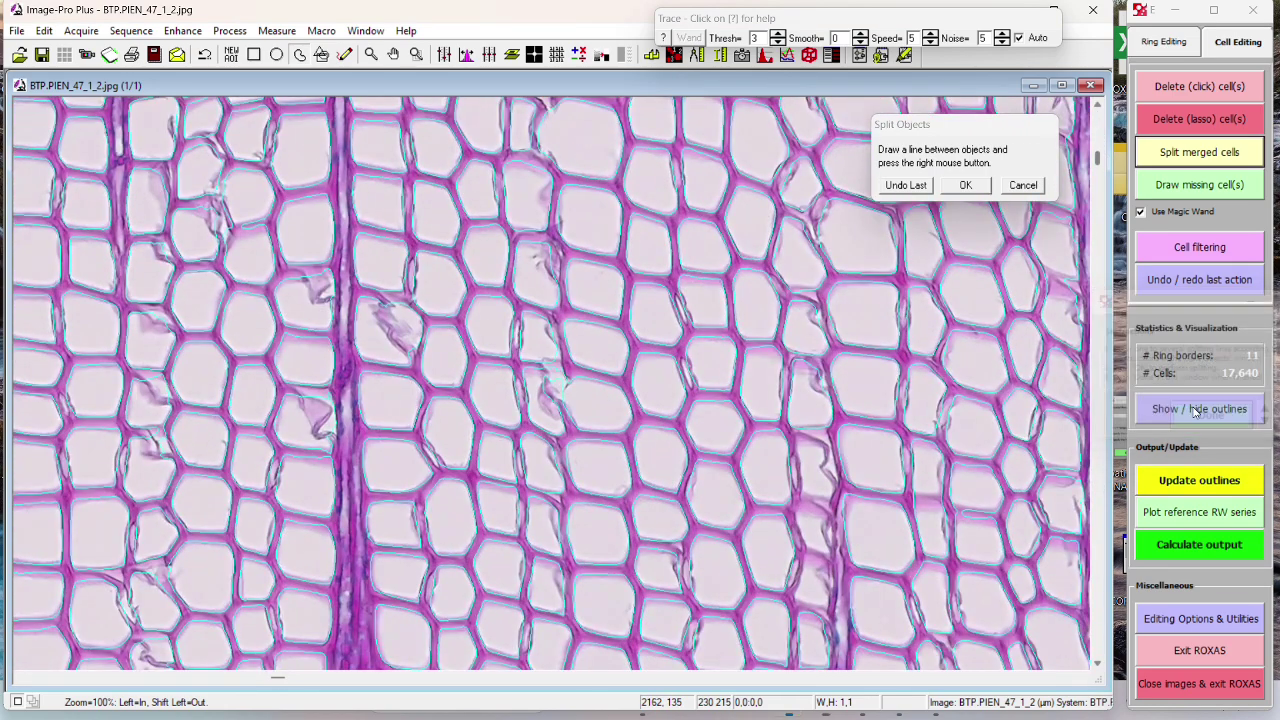
{"action": "left_click", "coordinate": [983, 191]}
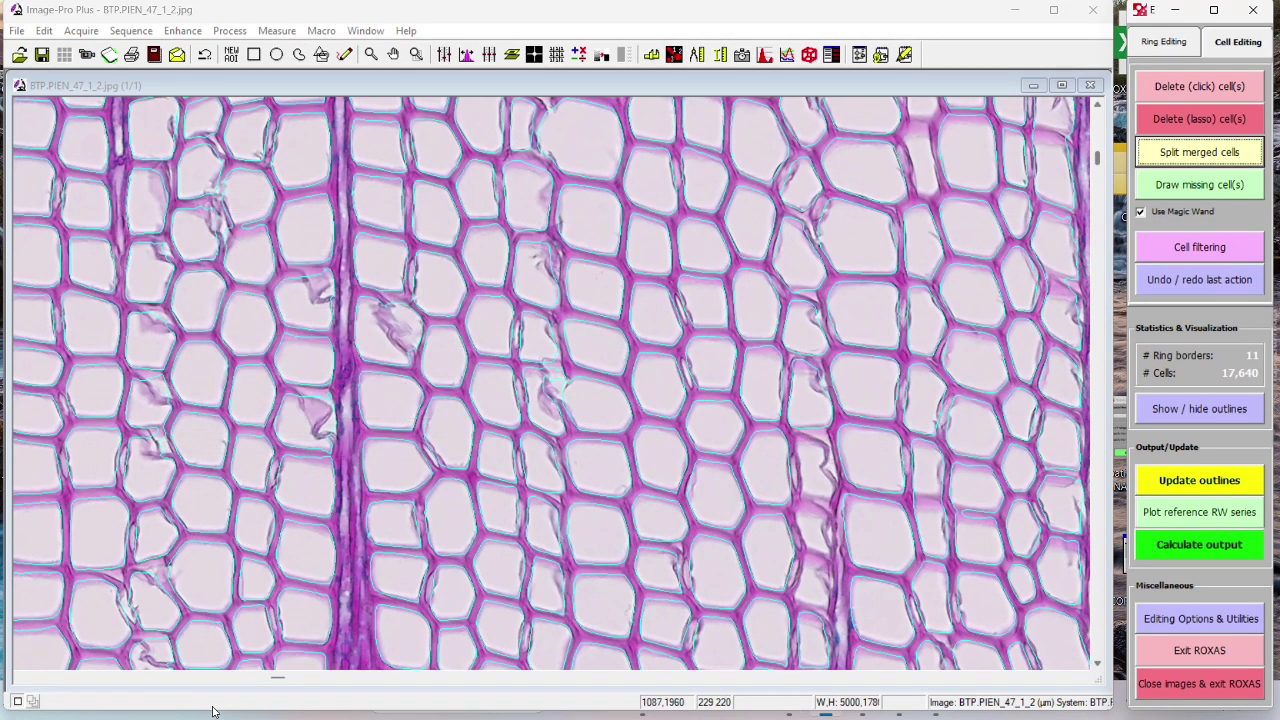
Step: Split the merged latewood cells around the stained particle and beside the wide ray with three lines and apply the splits
{"action": "left_click", "coordinate": [1100, 147]}
{"action": "left_click_drag", "start_coordinate": [1100, 147], "coordinate": [1100, 125]}
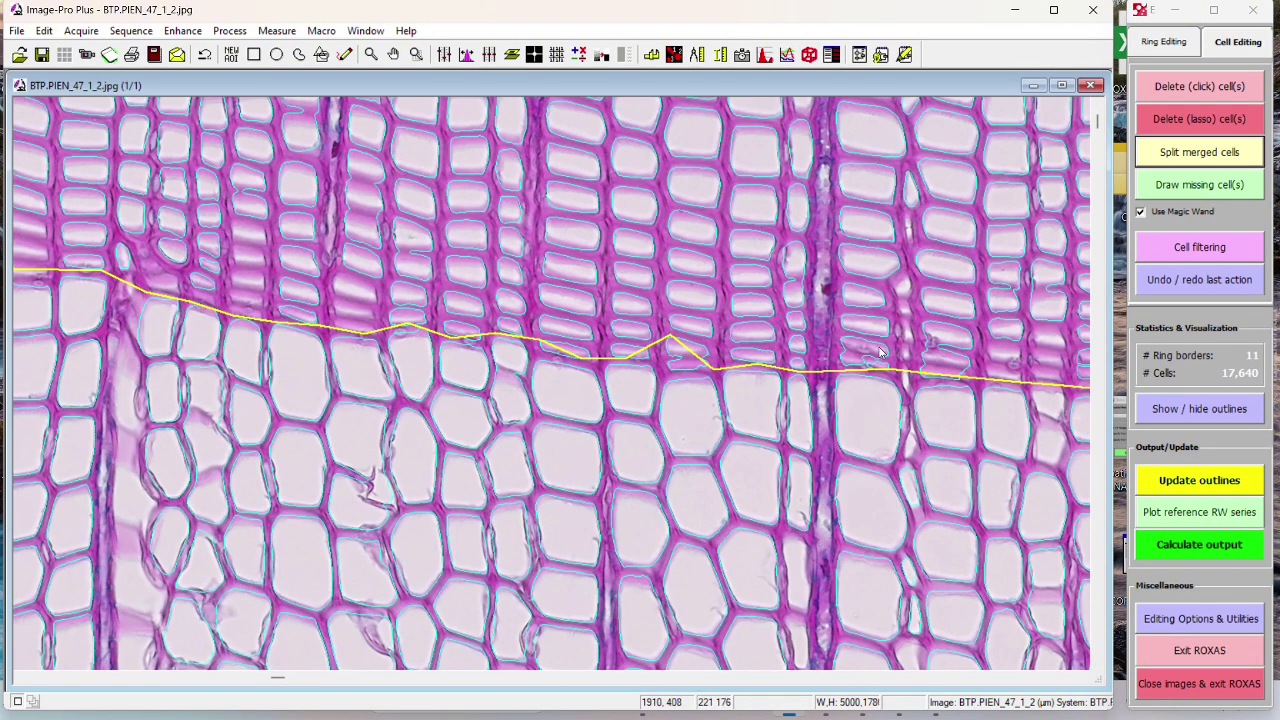
{"action": "left_click", "coordinate": [845, 330]}
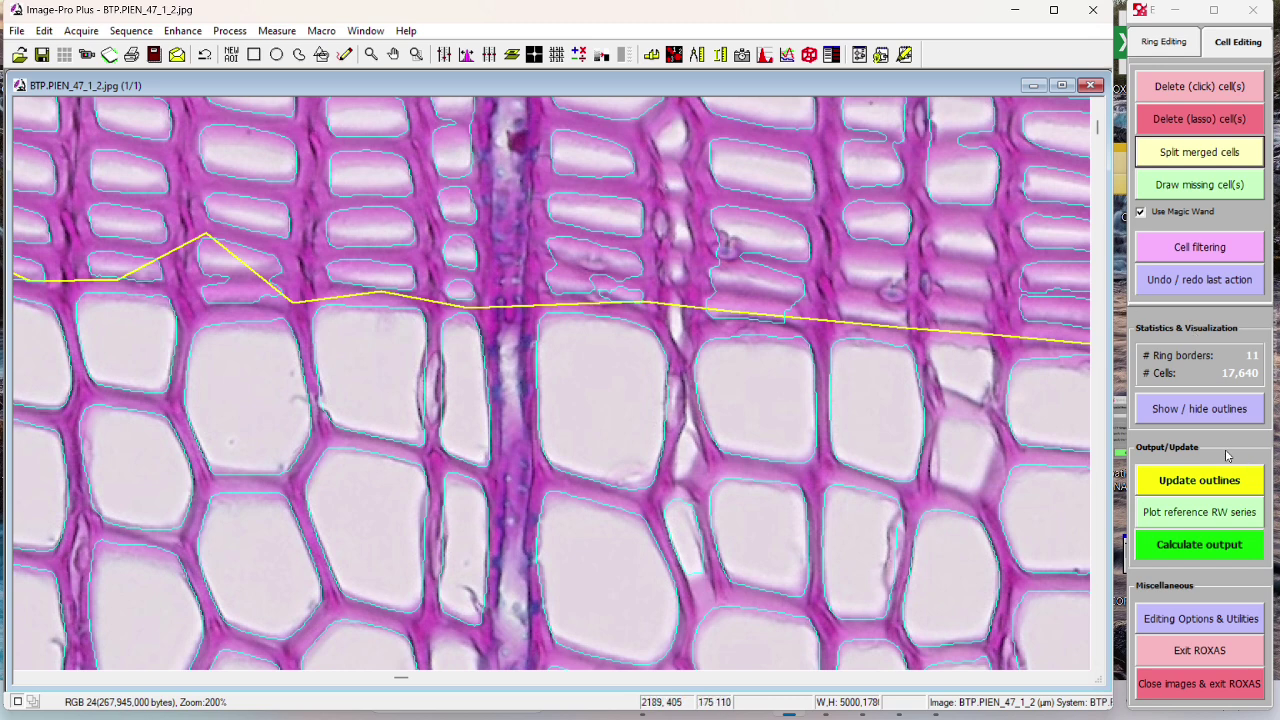
{"action": "left_click", "coordinate": [631, 202]}
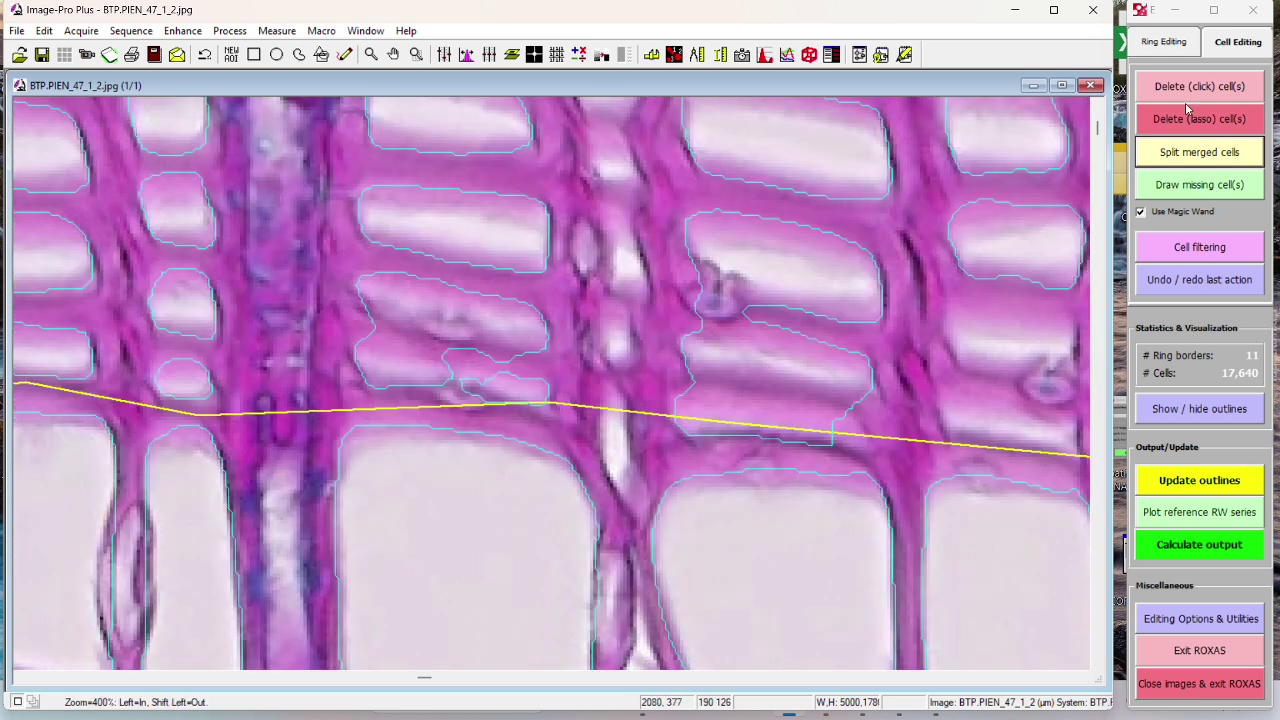
{"action": "left_click", "coordinate": [1205, 153]}
{"action": "left_click_drag", "start_coordinate": [684, 297], "coordinate": [776, 320]}
{"action": "left_click_drag", "start_coordinate": [664, 382], "coordinate": [866, 428]}
{"action": "left_click_drag", "start_coordinate": [350, 330], "coordinate": [470, 358]}
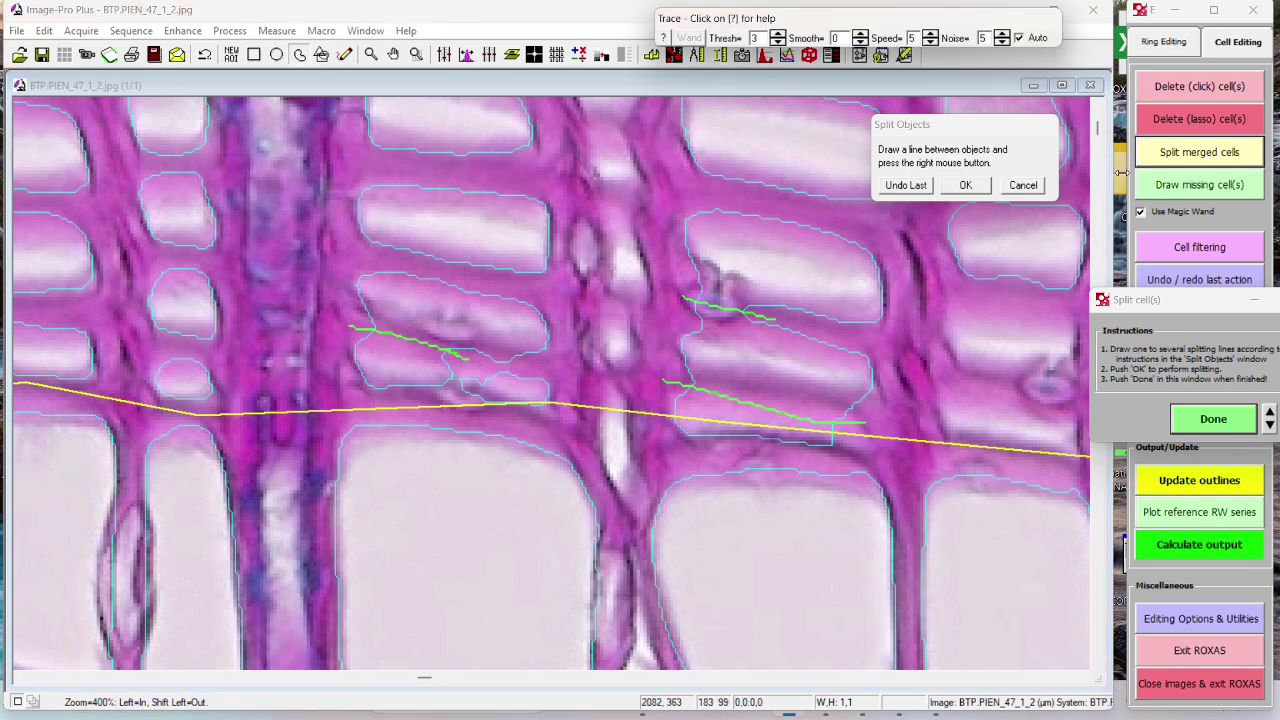
{"action": "left_click", "coordinate": [970, 188]}
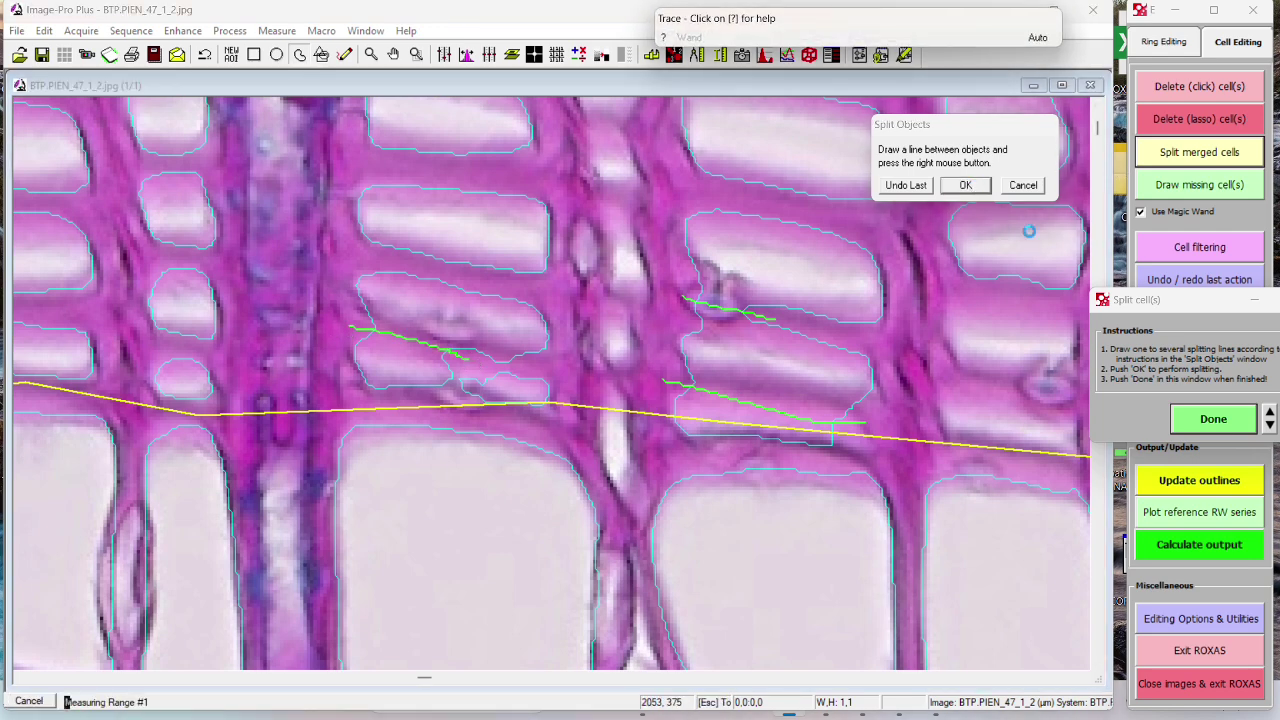
{"action": "left_click", "coordinate": [1228, 426]}
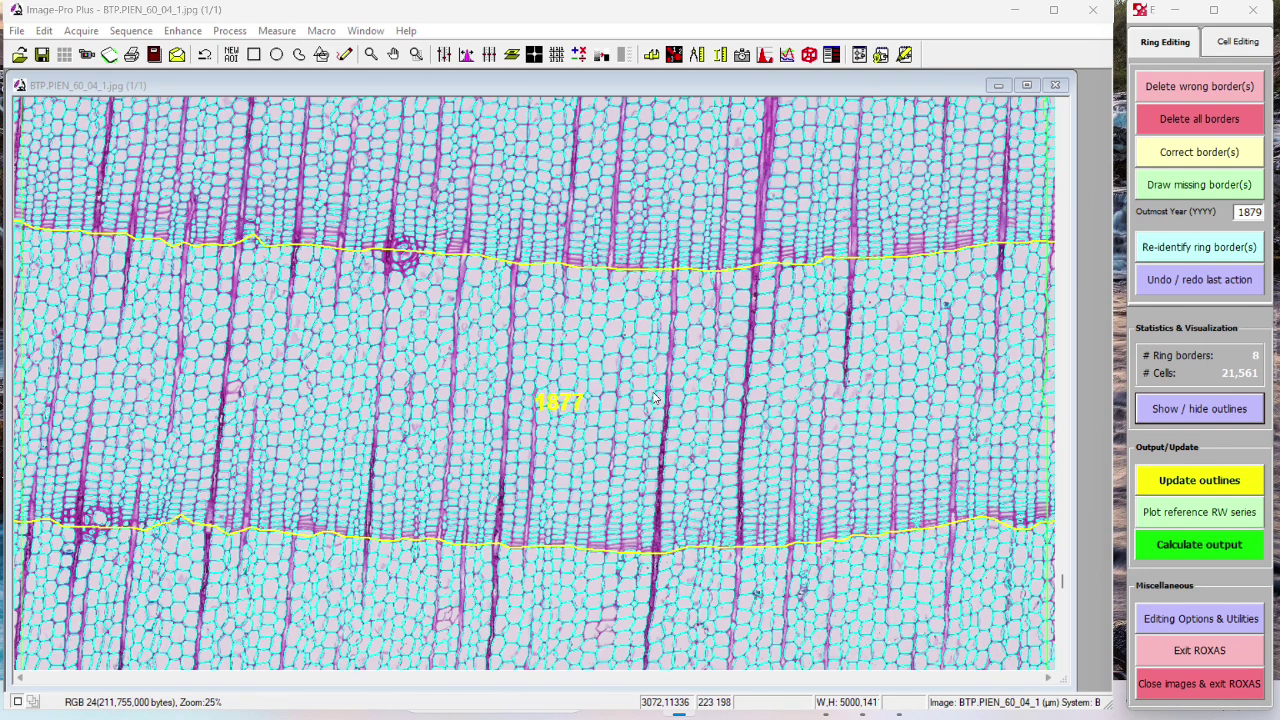
Step: Draw the missing flat latewood cell just above the border between rings 1877 and 1878 with the Magic Wand and add it
{"action": "left_click", "coordinate": [1238, 42]}
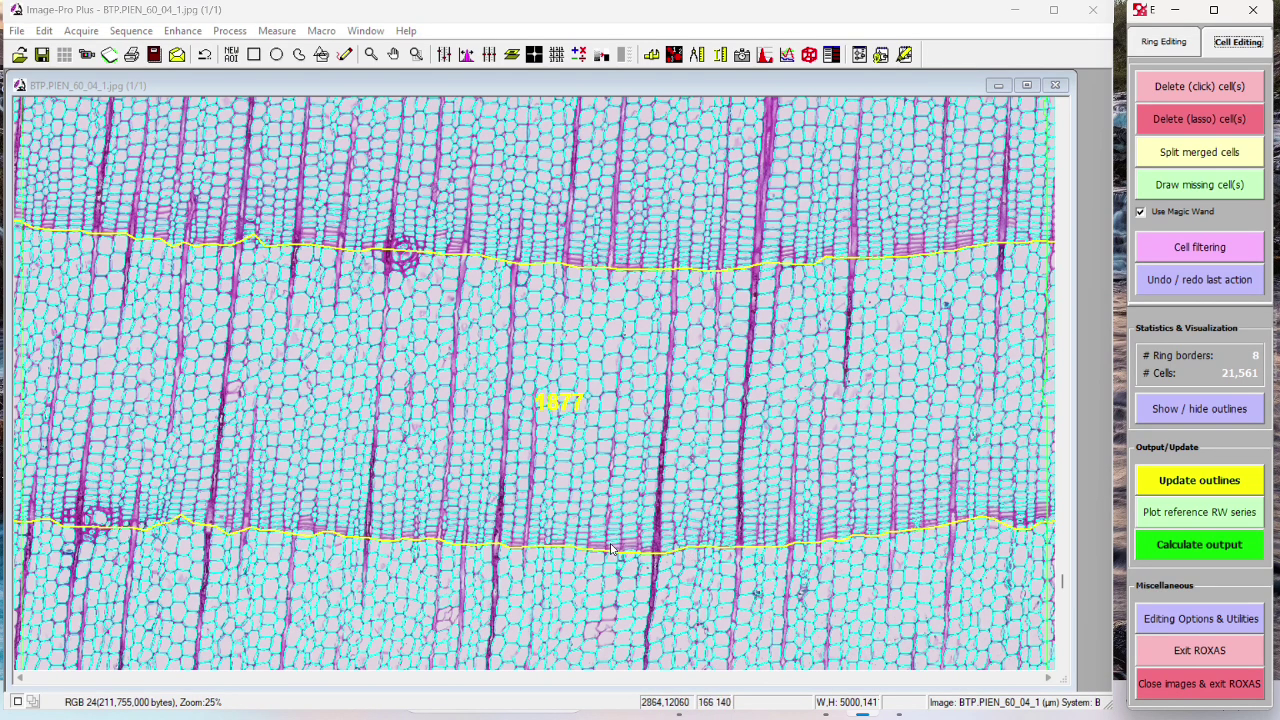
{"action": "left_click_drag", "start_coordinate": [1064, 582], "coordinate": [1073, 655]}
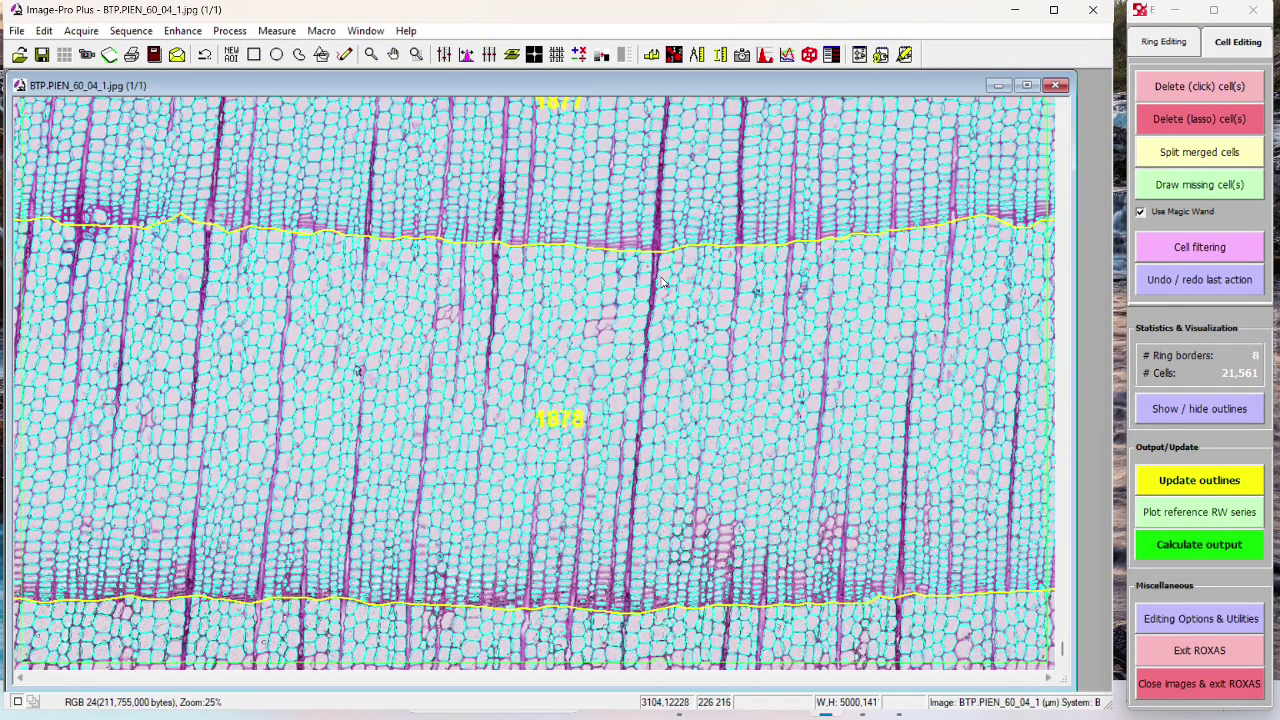
{"action": "scroll", "coordinate": [577, 200], "scroll_direction": "up", "scroll_amount": 2}
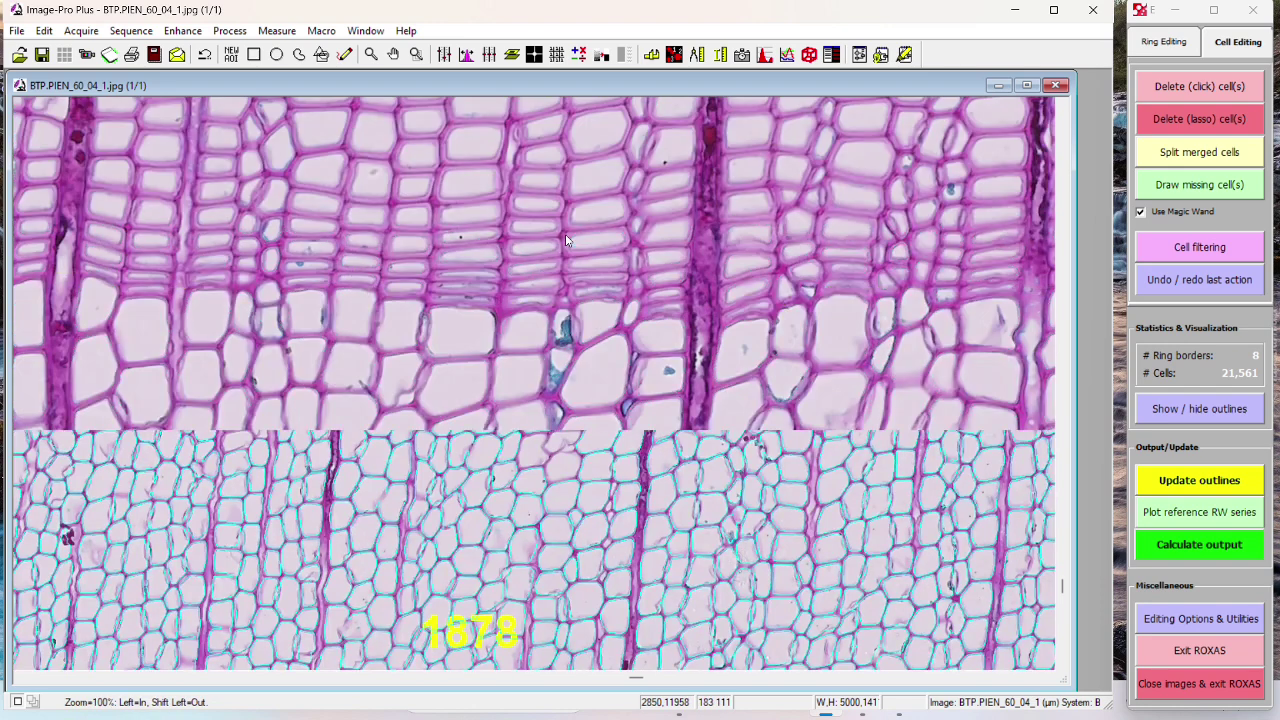
{"action": "scroll", "coordinate": [527, 203], "scroll_direction": "up", "scroll_amount": 1}
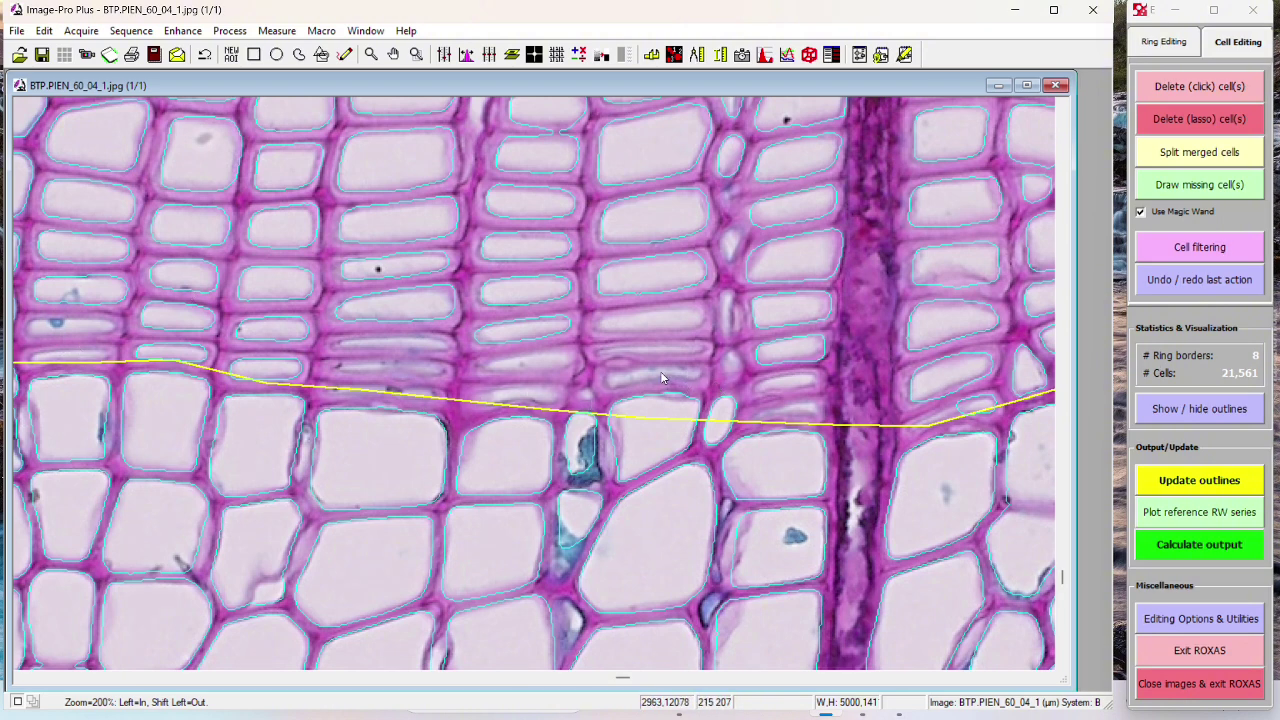
{"action": "left_click", "coordinate": [1195, 186]}
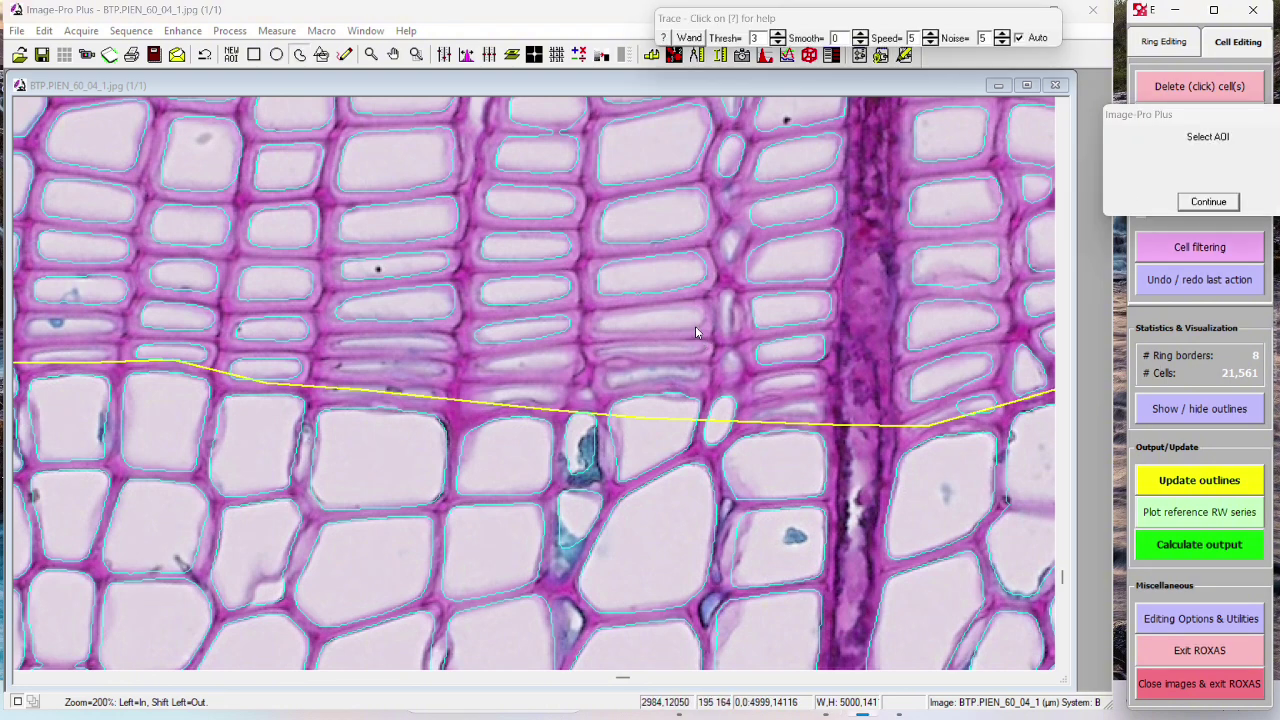
{"action": "left_click", "coordinate": [662, 371]}
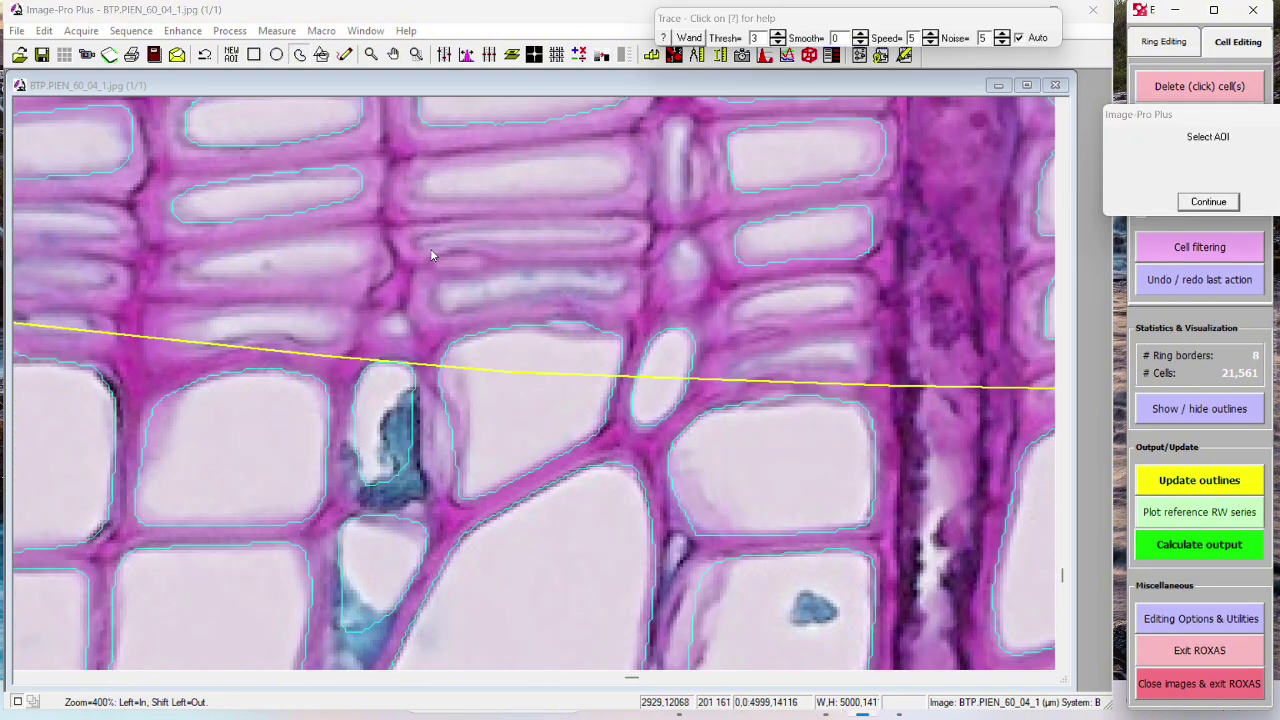
{"action": "mouse_move", "coordinate": [624, 274]}
{"action": "left_mouse_down"}
{"action": "mouse_move", "coordinate": [458, 281]}
{"action": "mouse_move", "coordinate": [438, 306]}
{"action": "mouse_move", "coordinate": [627, 296]}
{"action": "mouse_move", "coordinate": [625, 280]}
{"action": "left_mouse_up"}
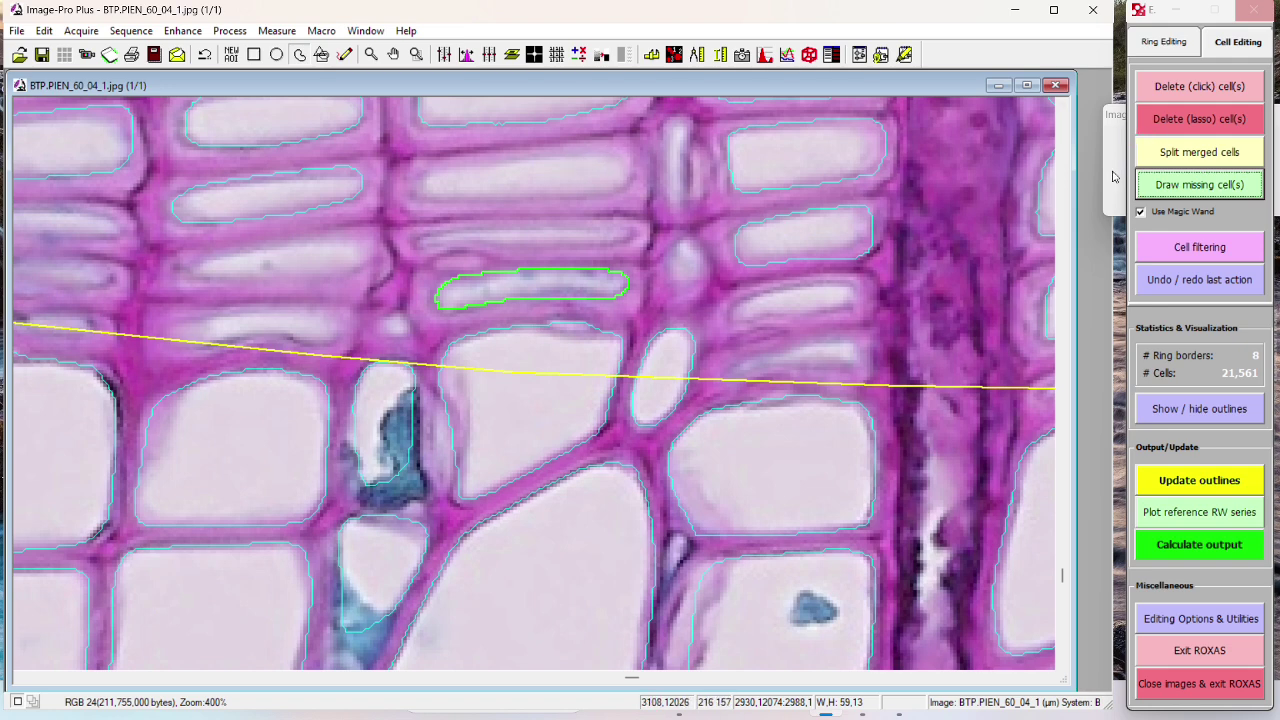
{"action": "left_click", "coordinate": [1127, 204]}
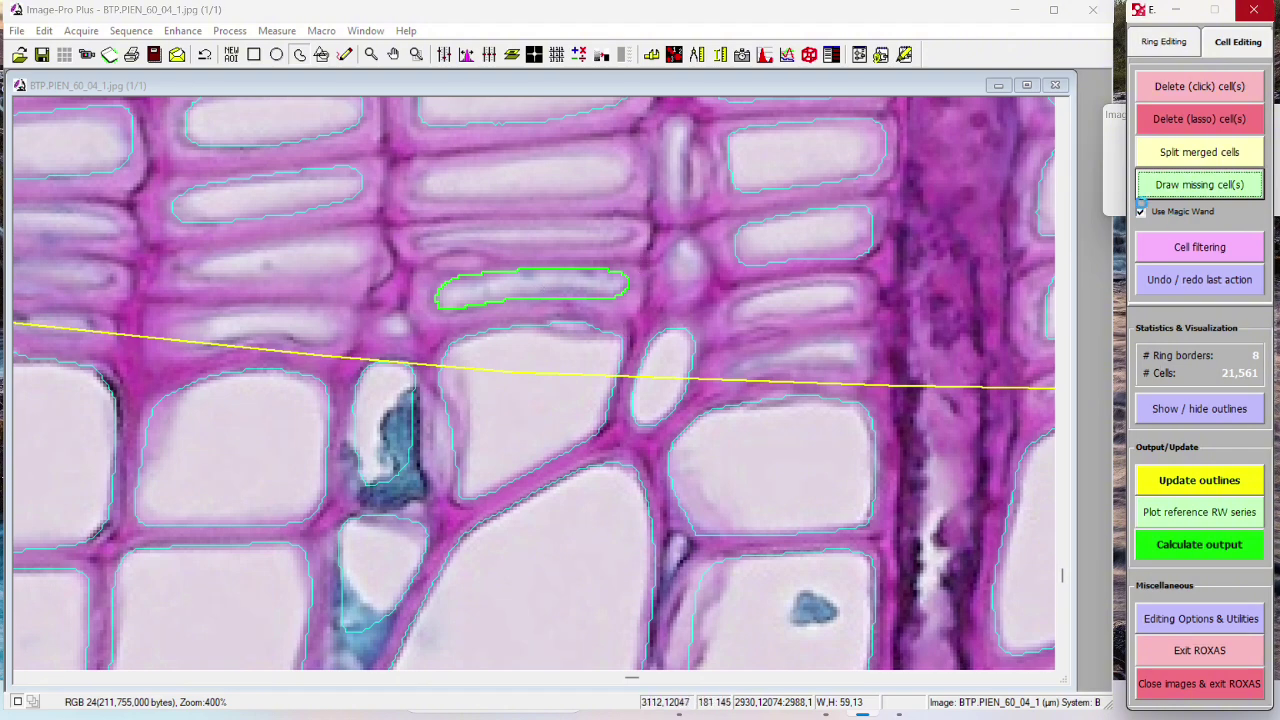
{"action": "left_click", "coordinate": [1204, 202]}
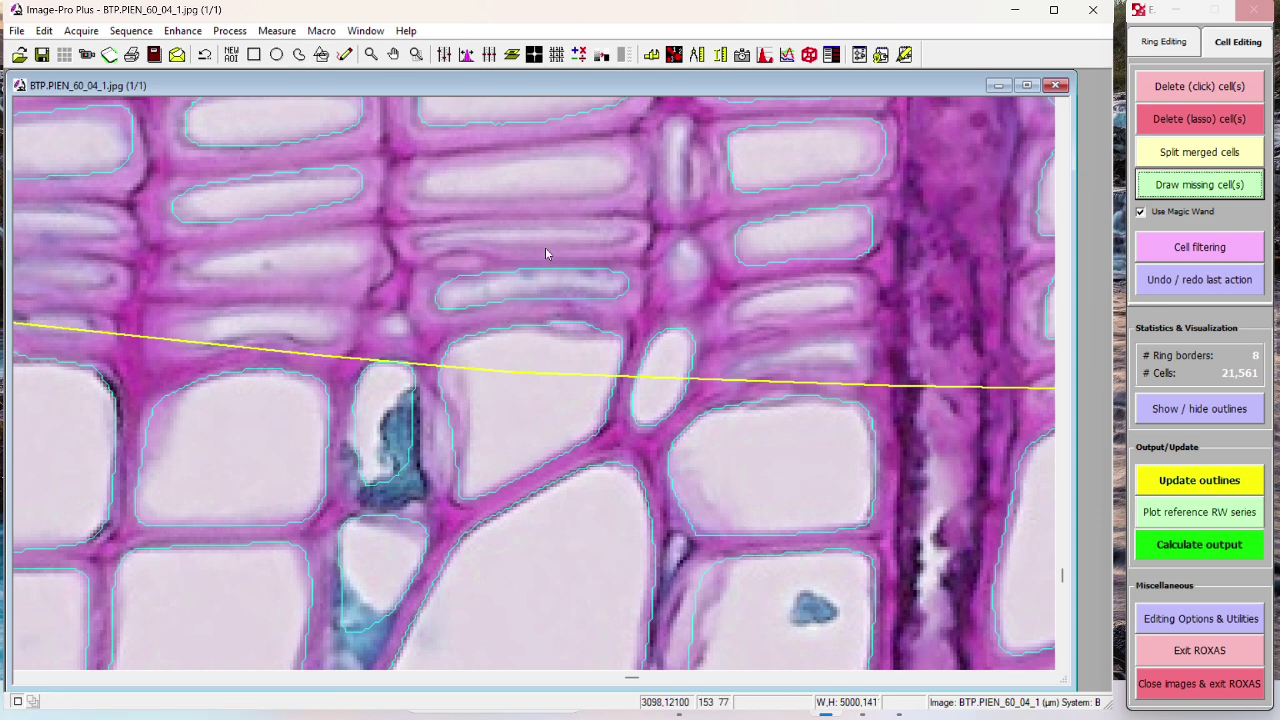
Step: Turn off the Magic Wand and trace the missing latewood cell two rows above the newly added one in manual drawing mode
{"action": "left_click", "coordinate": [1141, 212]}
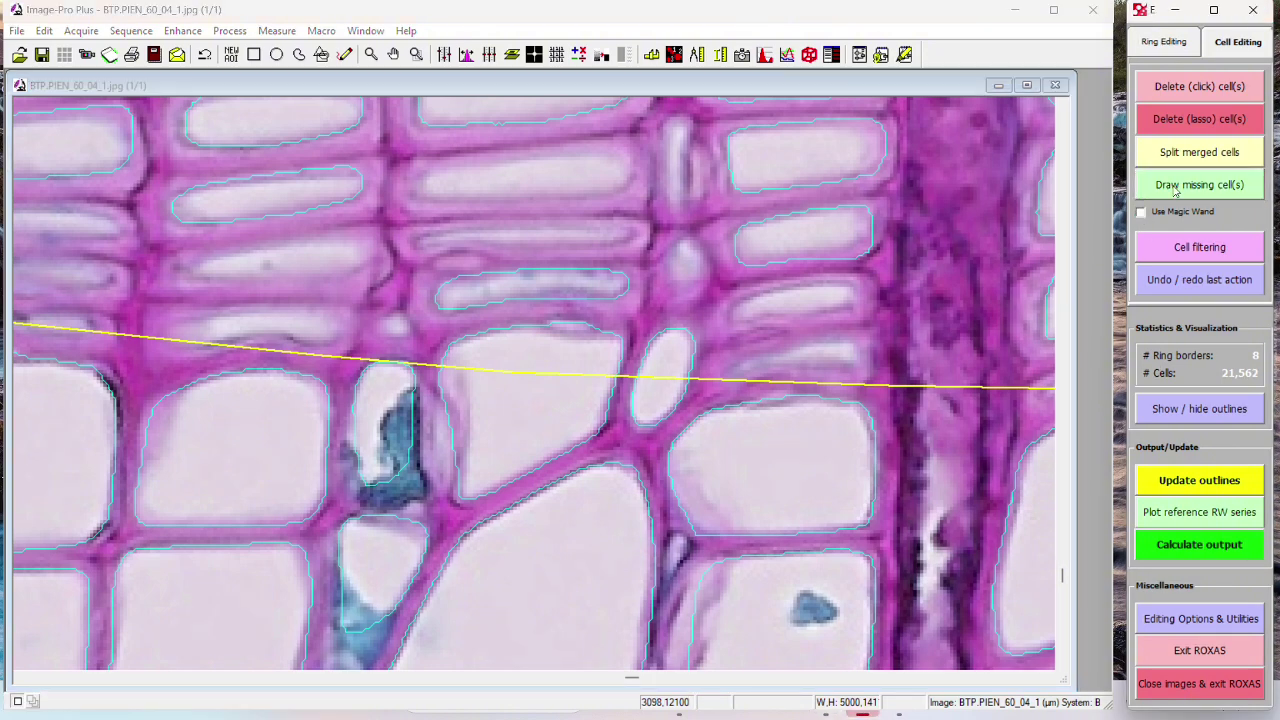
{"action": "left_click", "coordinate": [1177, 190]}
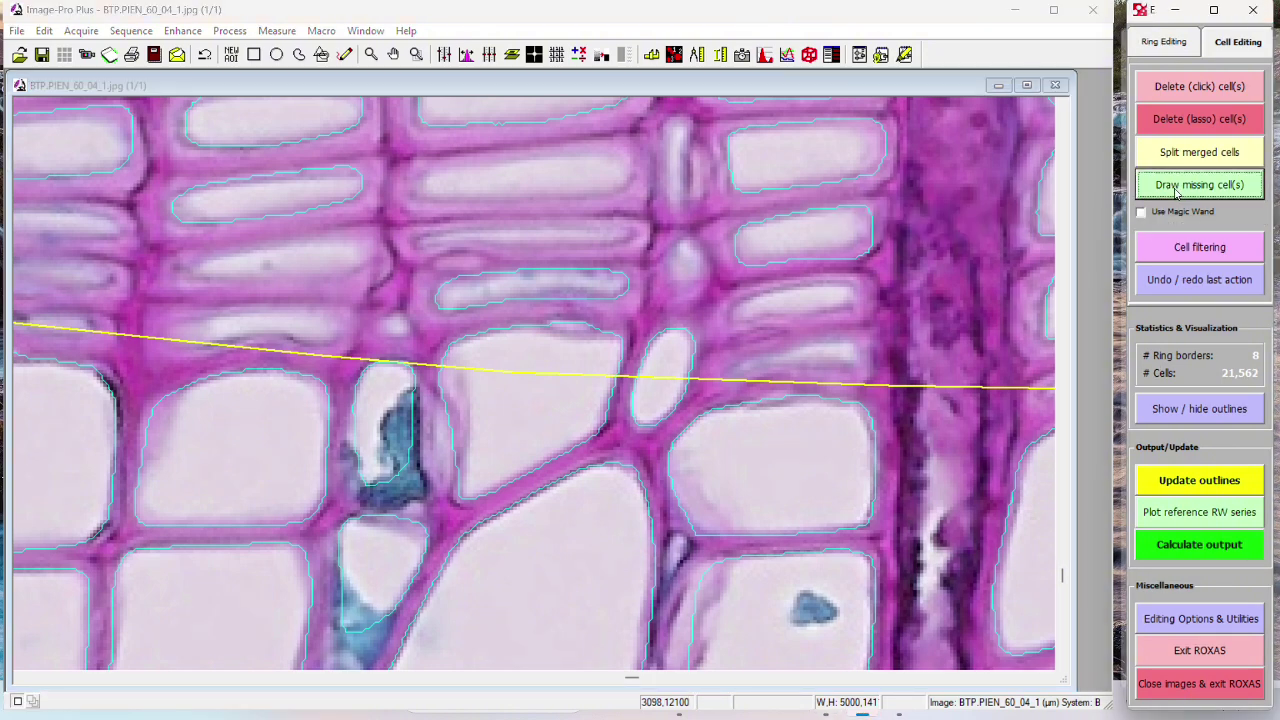
{"action": "left_click_drag", "start_coordinate": [590, 300], "coordinate": [655, 294]}
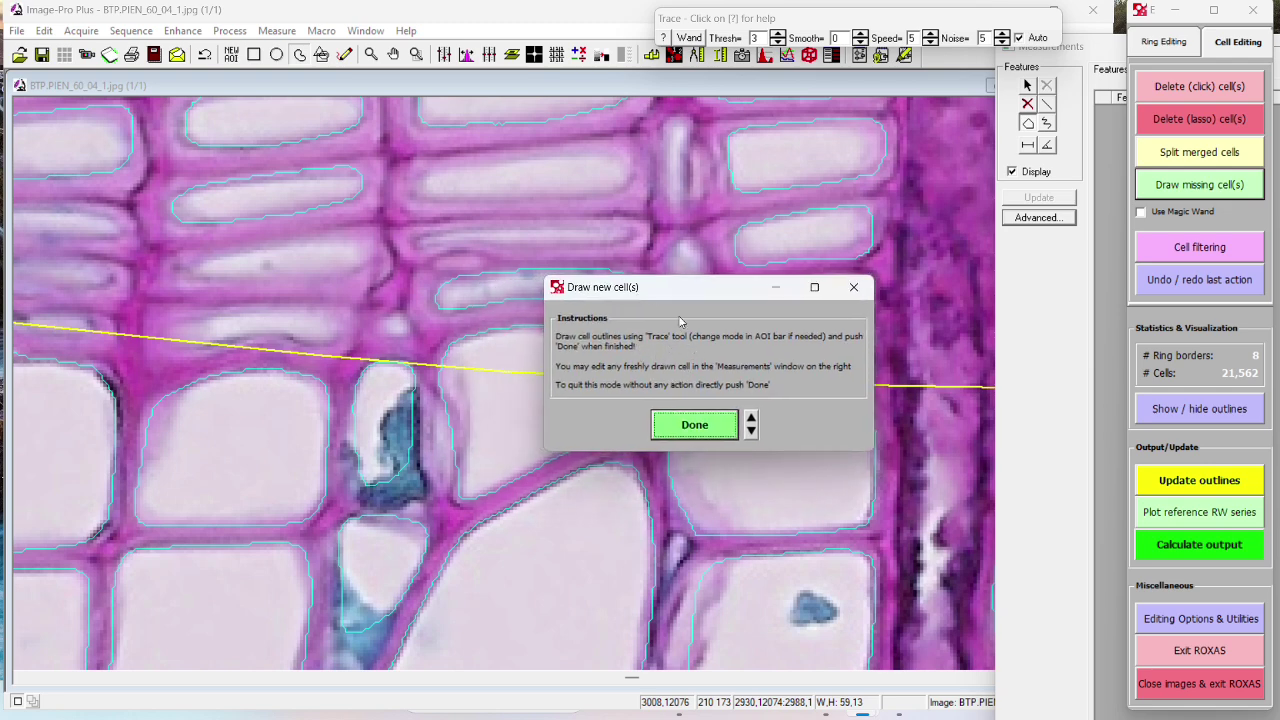
{"action": "left_click_drag", "start_coordinate": [678, 295], "coordinate": [1152, 214]}
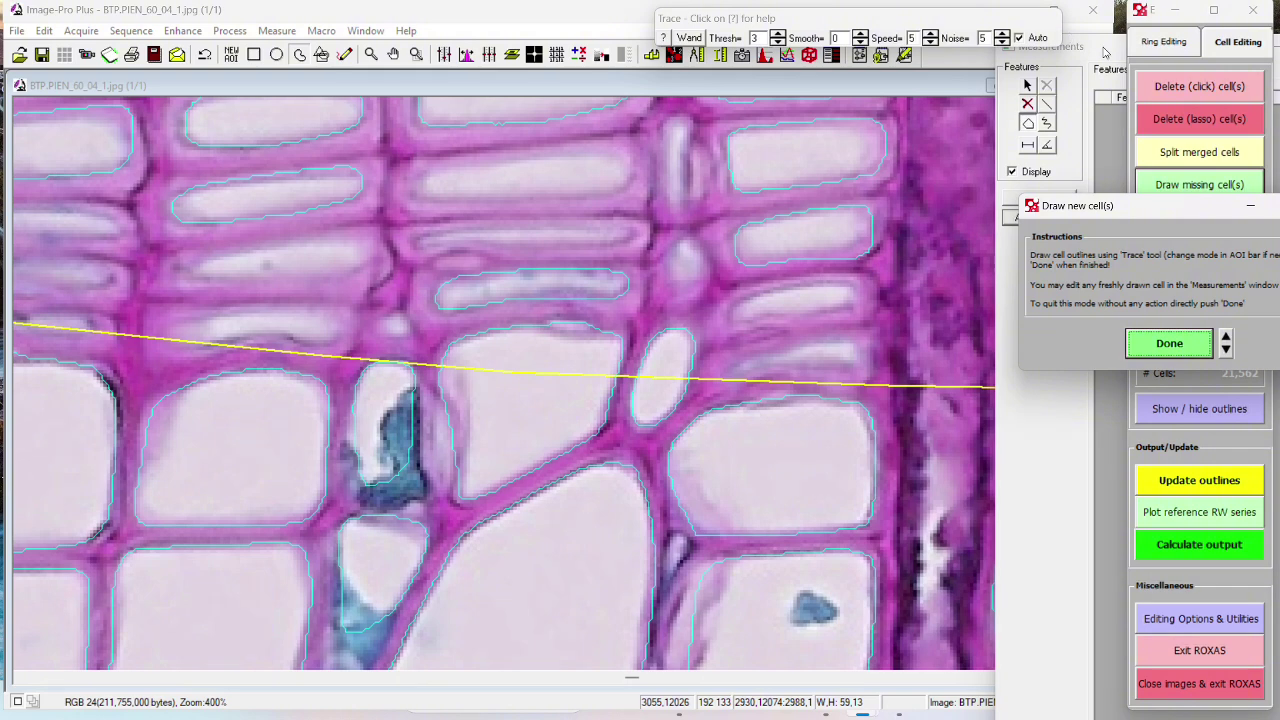
{"action": "left_click_drag", "start_coordinate": [1104, 52], "coordinate": [1193, 41]}
{"action": "left_click_drag", "start_coordinate": [1079, 209], "coordinate": [1148, 185]}
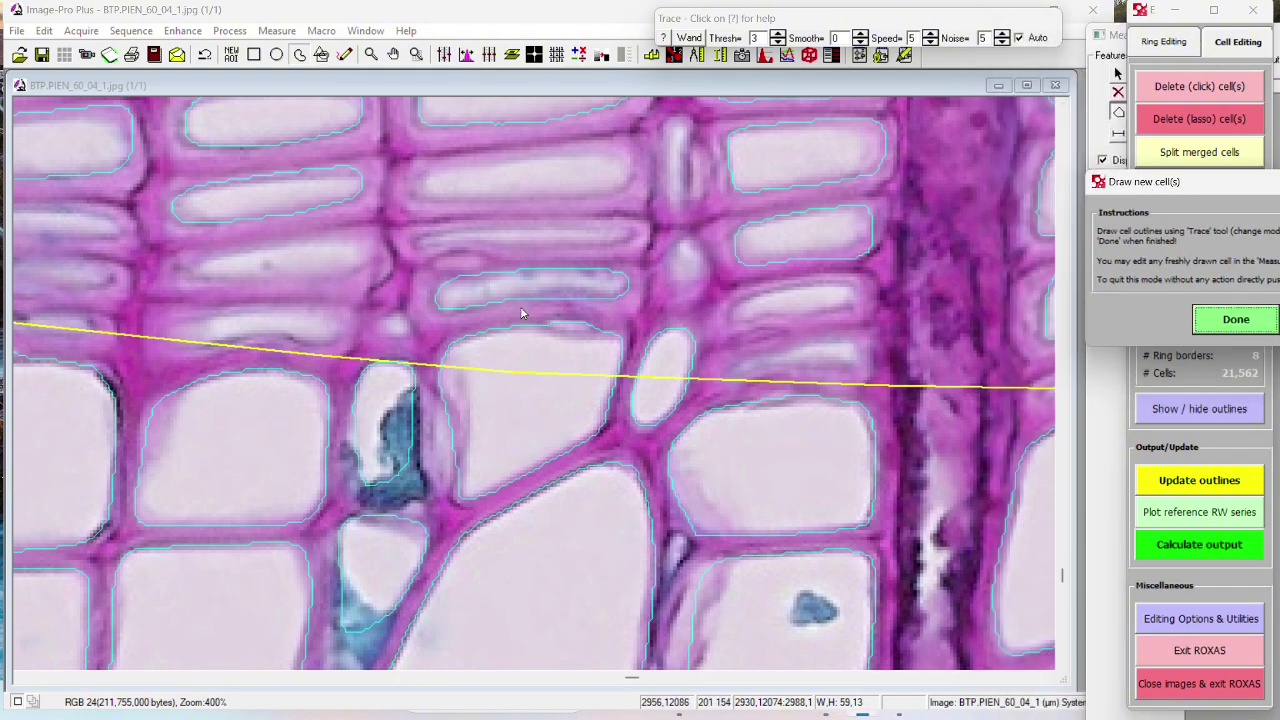
{"action": "mouse_move", "coordinate": [608, 157]}
{"action": "left_mouse_down"}
{"action": "mouse_move", "coordinate": [432, 176]}
{"action": "mouse_move", "coordinate": [452, 196]}
{"action": "mouse_move", "coordinate": [565, 193]}
{"action": "mouse_move", "coordinate": [620, 188]}
{"action": "mouse_move", "coordinate": [620, 164]}
{"action": "left_mouse_up"}
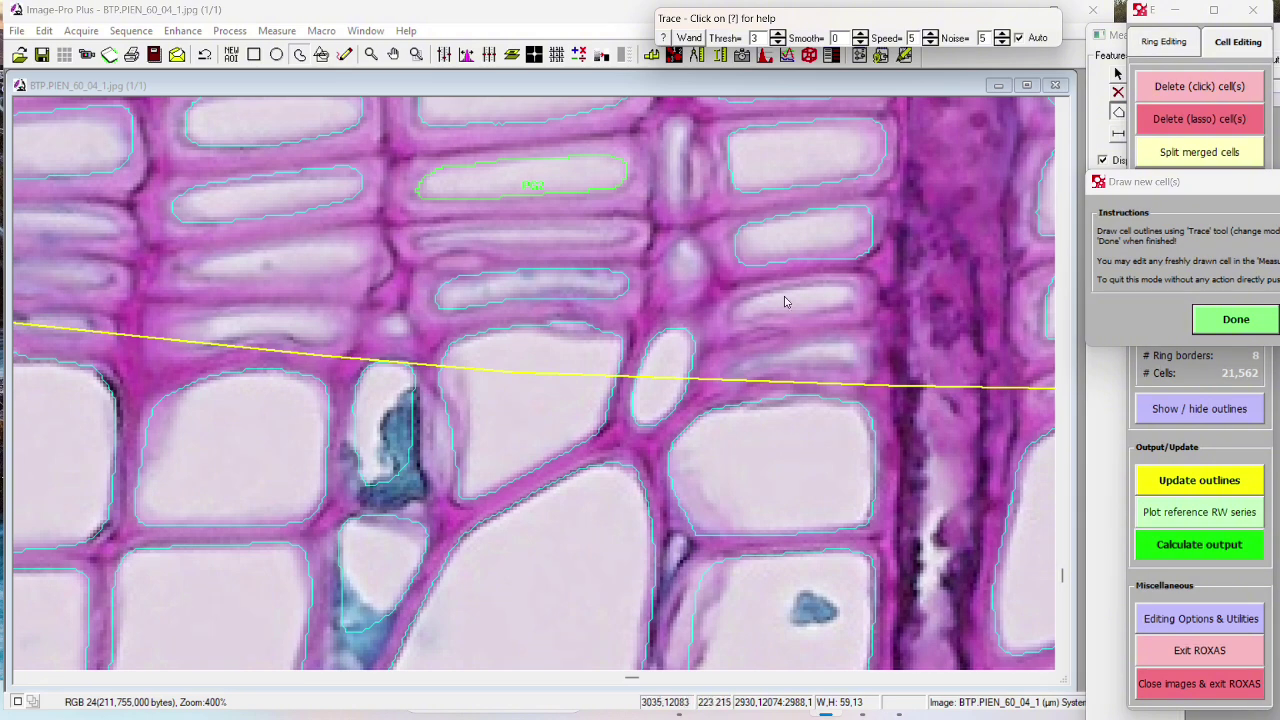
Step: Try to trace the missing latewood cells beside the wide ray and in the neighbouring row on the other side of the first traced cell
{"action": "scroll", "coordinate": [822, 269], "scroll_direction": "down", "scroll_amount": 1}
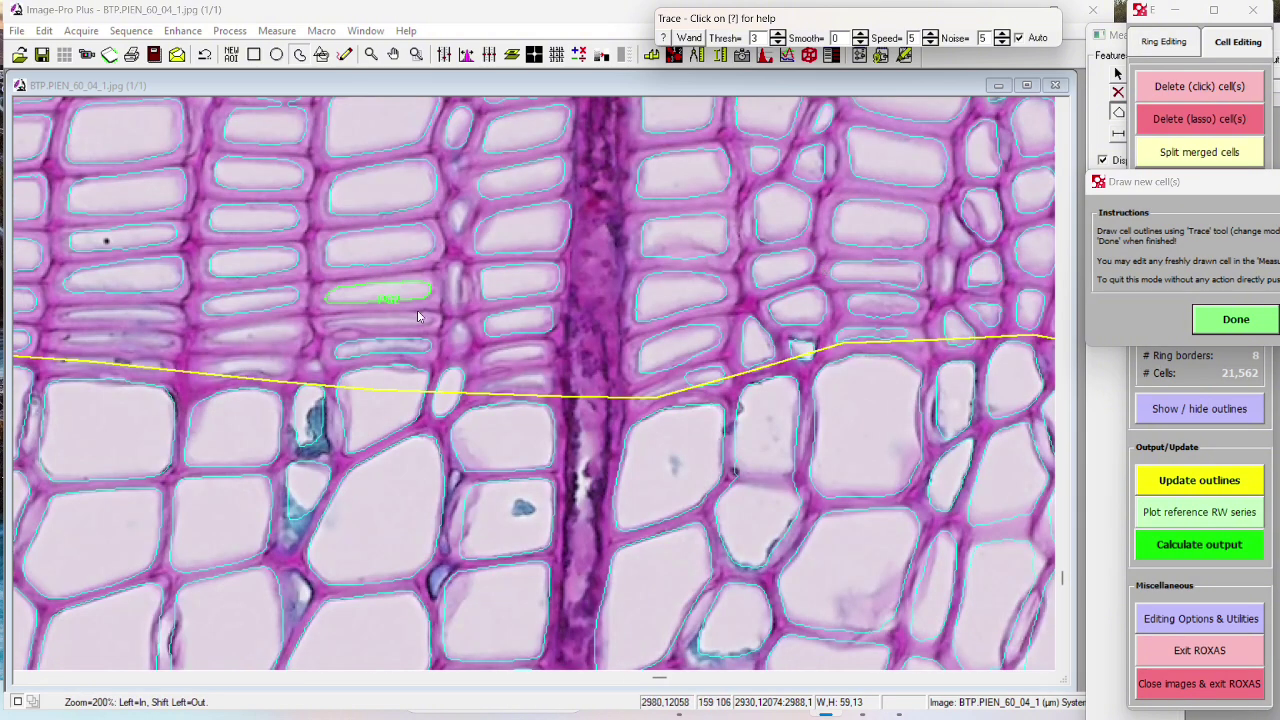
{"action": "scroll", "coordinate": [511, 271], "scroll_direction": "up", "scroll_amount": 1}
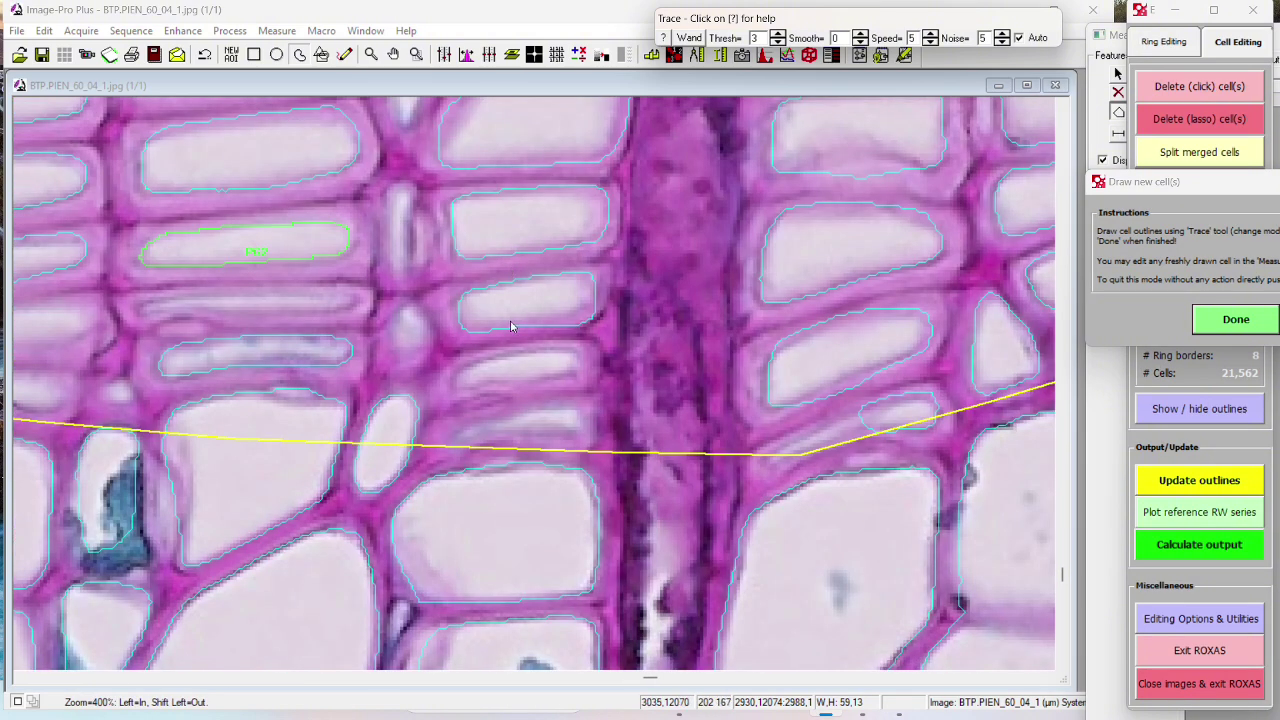
{"action": "scroll", "coordinate": [512, 325], "scroll_direction": "up", "scroll_amount": 1}
{"action": "mouse_move", "coordinate": [628, 259]}
{"action": "left_mouse_down"}
{"action": "mouse_move", "coordinate": [537, 260]}
{"action": "mouse_move", "coordinate": [277, 345]}
{"action": "mouse_move", "coordinate": [312, 346]}
{"action": "left_mouse_up"}
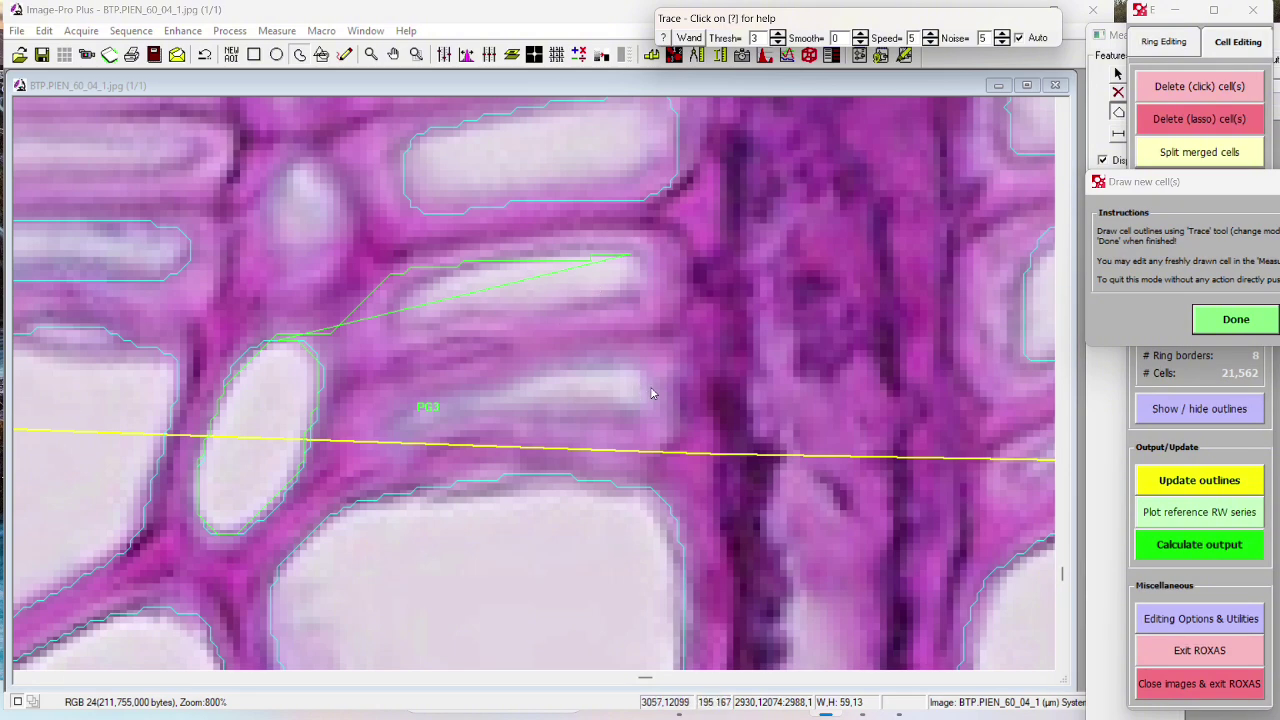
{"action": "scroll", "coordinate": [537, 304], "scroll_direction": "down", "scroll_amount": 1}
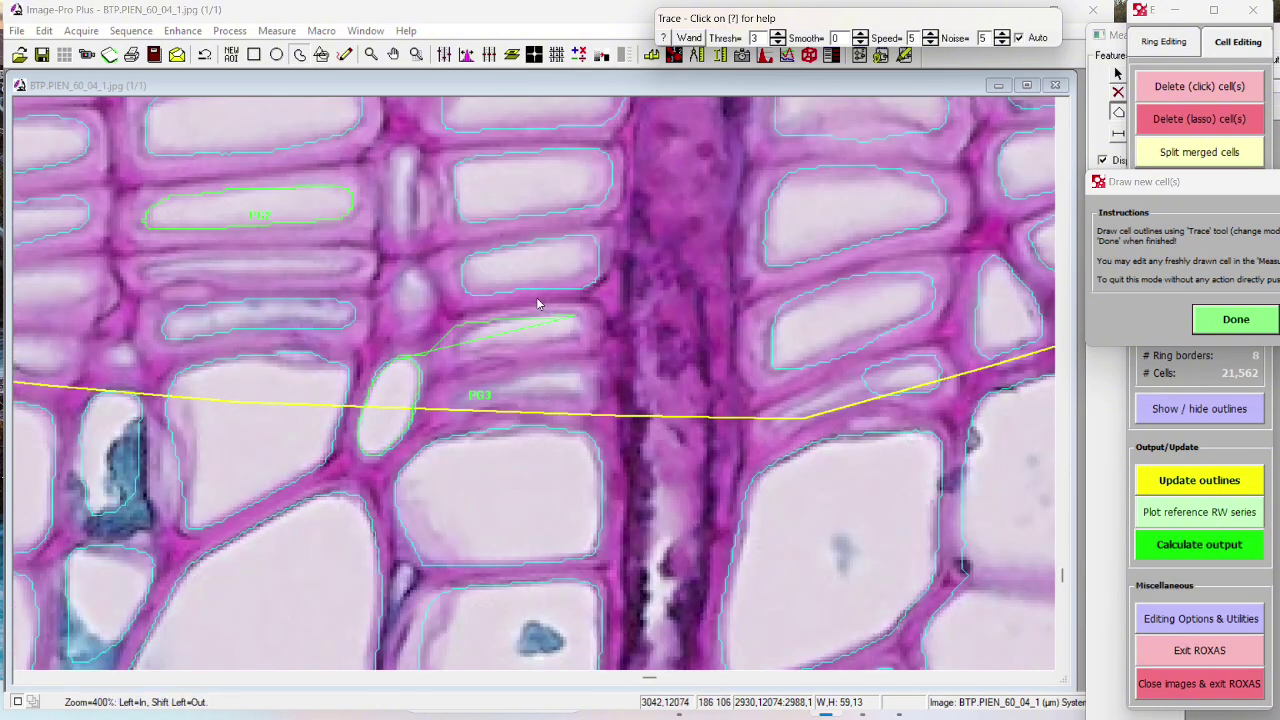
{"action": "scroll", "coordinate": [84, 236], "scroll_direction": "up", "scroll_amount": 1}
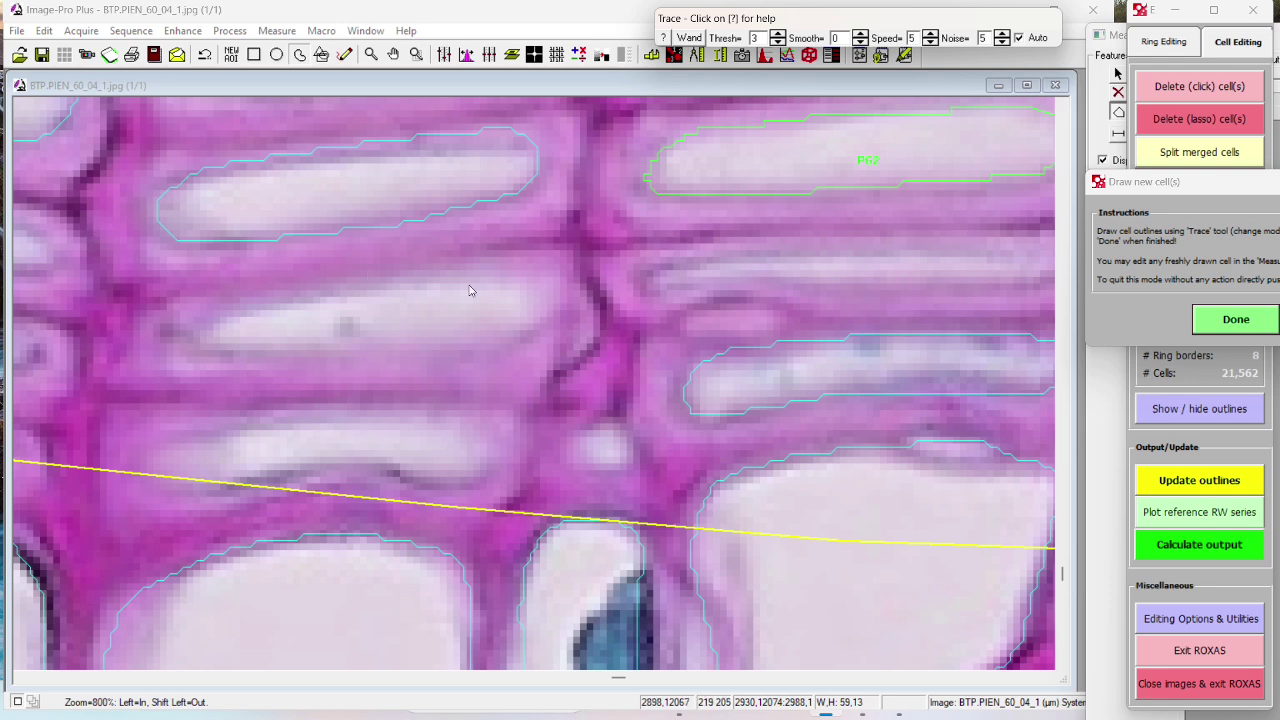
{"action": "left_click", "coordinate": [507, 286]}
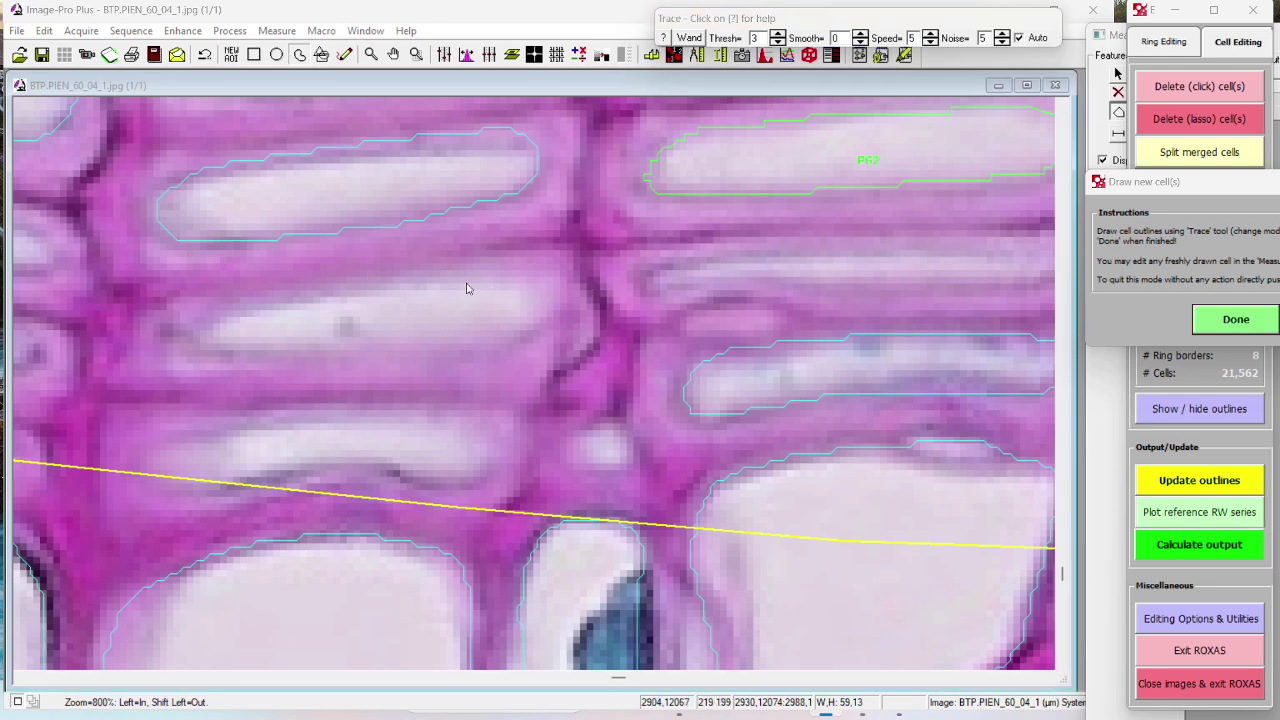
{"action": "right_click", "coordinate": [570, 104]}
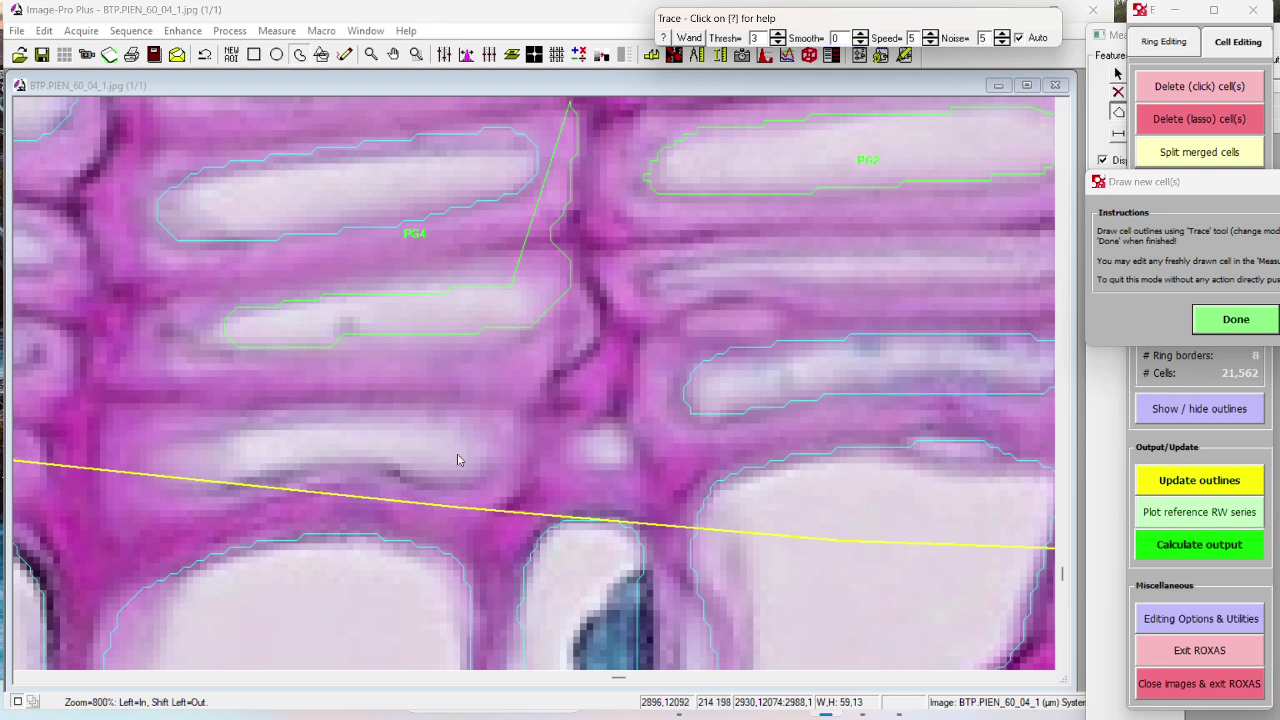
Step: Trace the missing latewood cell at the ring border and the thin one directly below the first traced cell, and add all drawn cells
{"action": "mouse_move", "coordinate": [487, 457]}
{"action": "left_mouse_down"}
{"action": "mouse_move", "coordinate": [390, 425]}
{"action": "mouse_move", "coordinate": [188, 442]}
{"action": "mouse_move", "coordinate": [220, 498]}
{"action": "mouse_move", "coordinate": [374, 477]}
{"action": "mouse_move", "coordinate": [470, 486]}
{"action": "mouse_move", "coordinate": [489, 456]}
{"action": "left_mouse_up"}
{"action": "mouse_move", "coordinate": [1016, 254]}
{"action": "left_mouse_down"}
{"action": "mouse_move", "coordinate": [705, 264]}
{"action": "mouse_move", "coordinate": [703, 287]}
{"action": "mouse_move", "coordinate": [1022, 290]}
{"action": "mouse_move", "coordinate": [1033, 272]}
{"action": "mouse_move", "coordinate": [1017, 256]}
{"action": "left_mouse_up"}
{"action": "scroll", "coordinate": [673, 249], "scroll_direction": "down", "scroll_amount": 2}
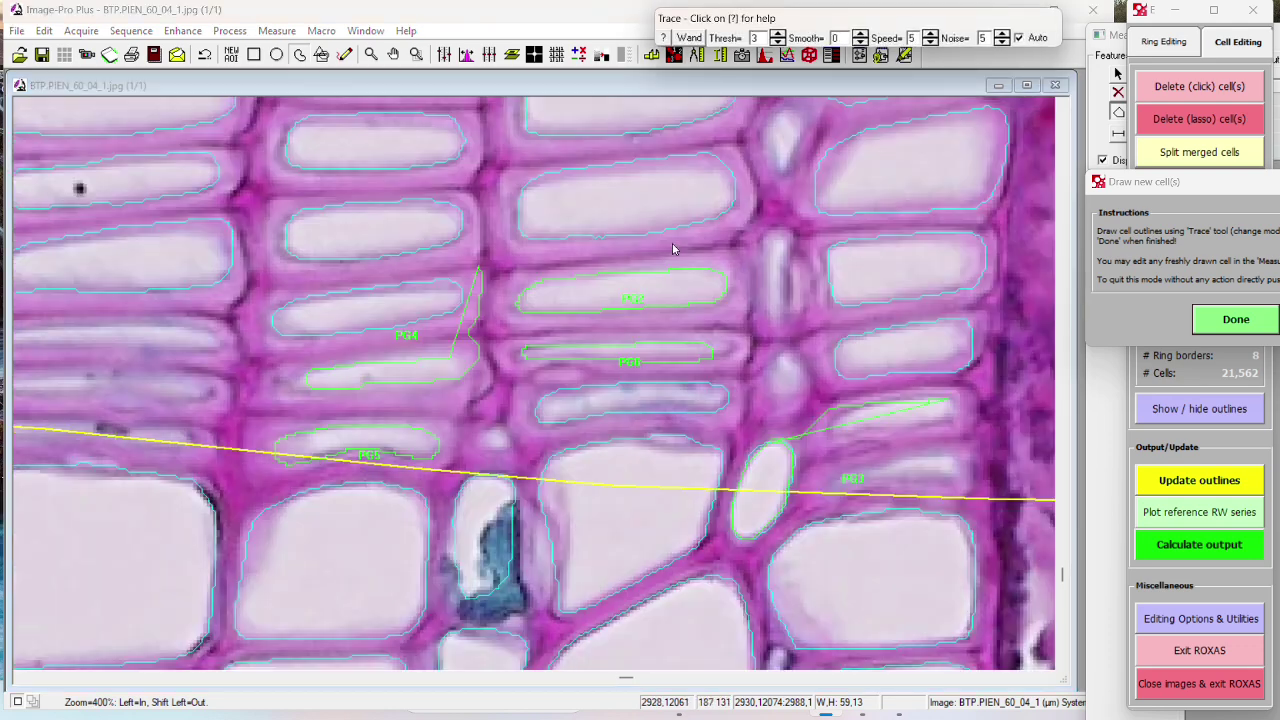
{"action": "left_click", "coordinate": [1250, 319]}
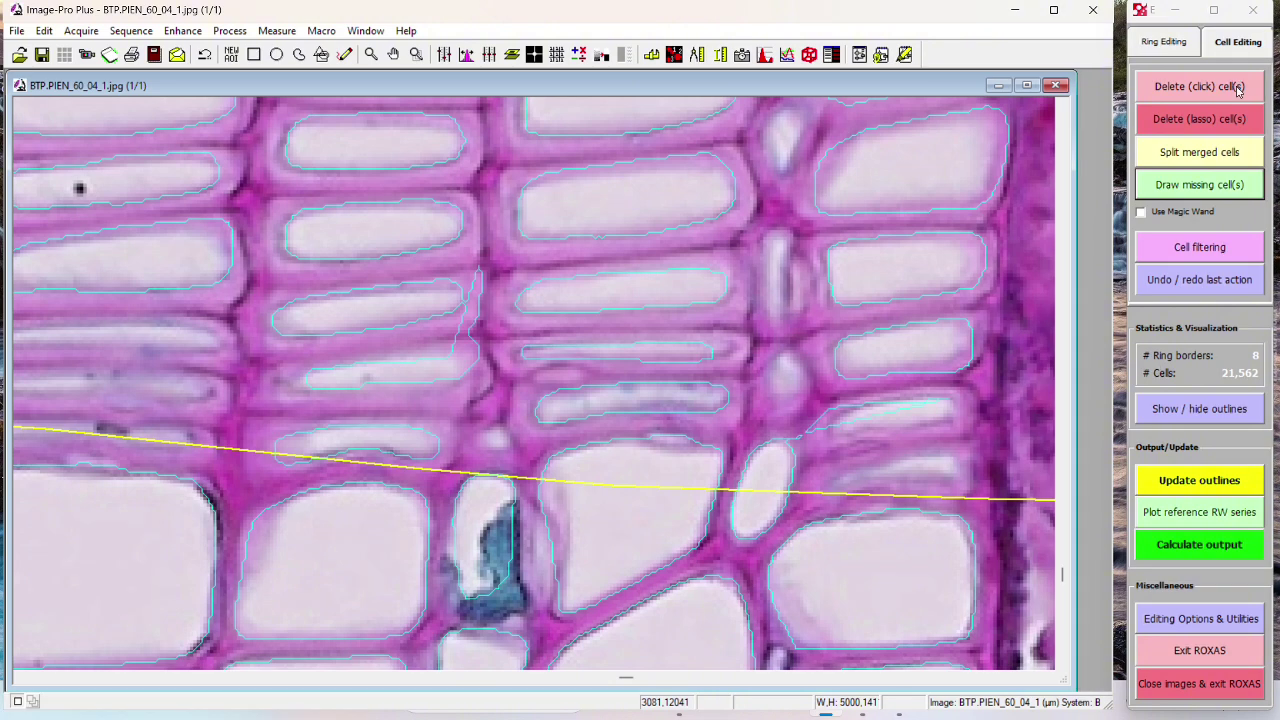
Step: Delete the two faulty traced outlines, beside the oval cell near the ray and in the neighbouring latewood row
{"action": "left_click", "coordinate": [1238, 88]}
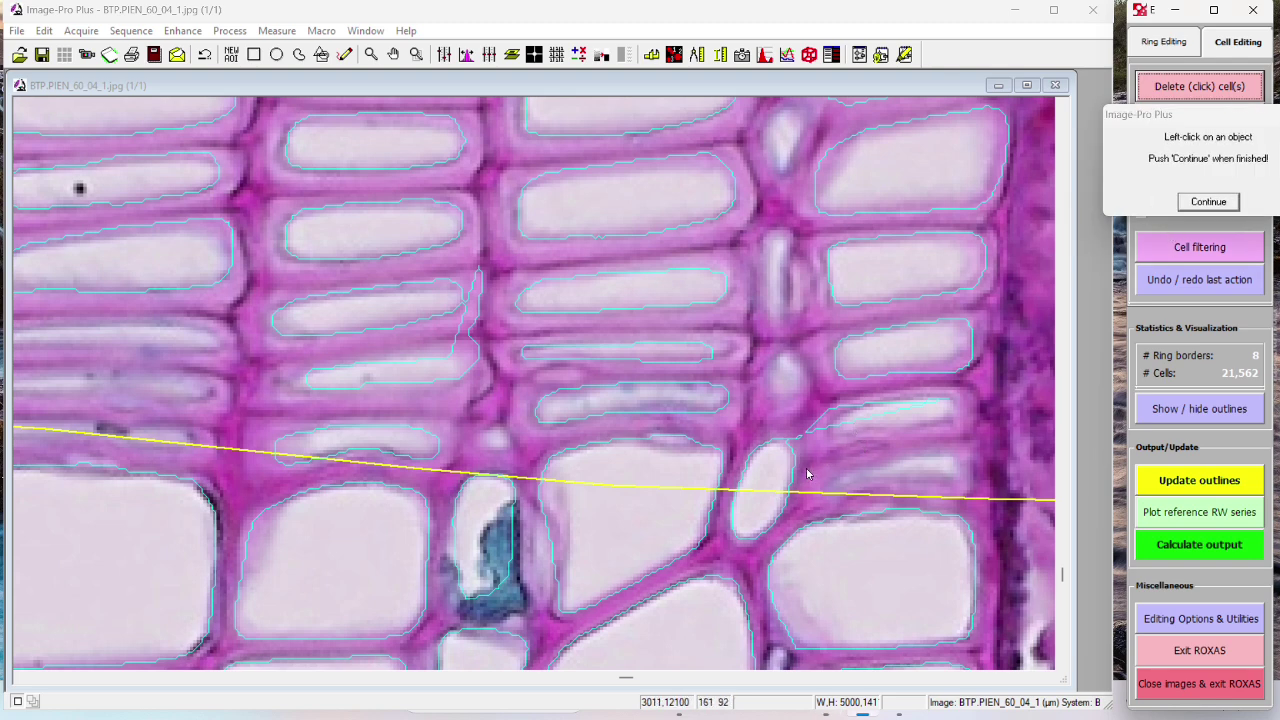
{"action": "left_click", "coordinate": [838, 428]}
{"action": "left_click", "coordinate": [456, 360]}
{"action": "left_click", "coordinate": [468, 366]}
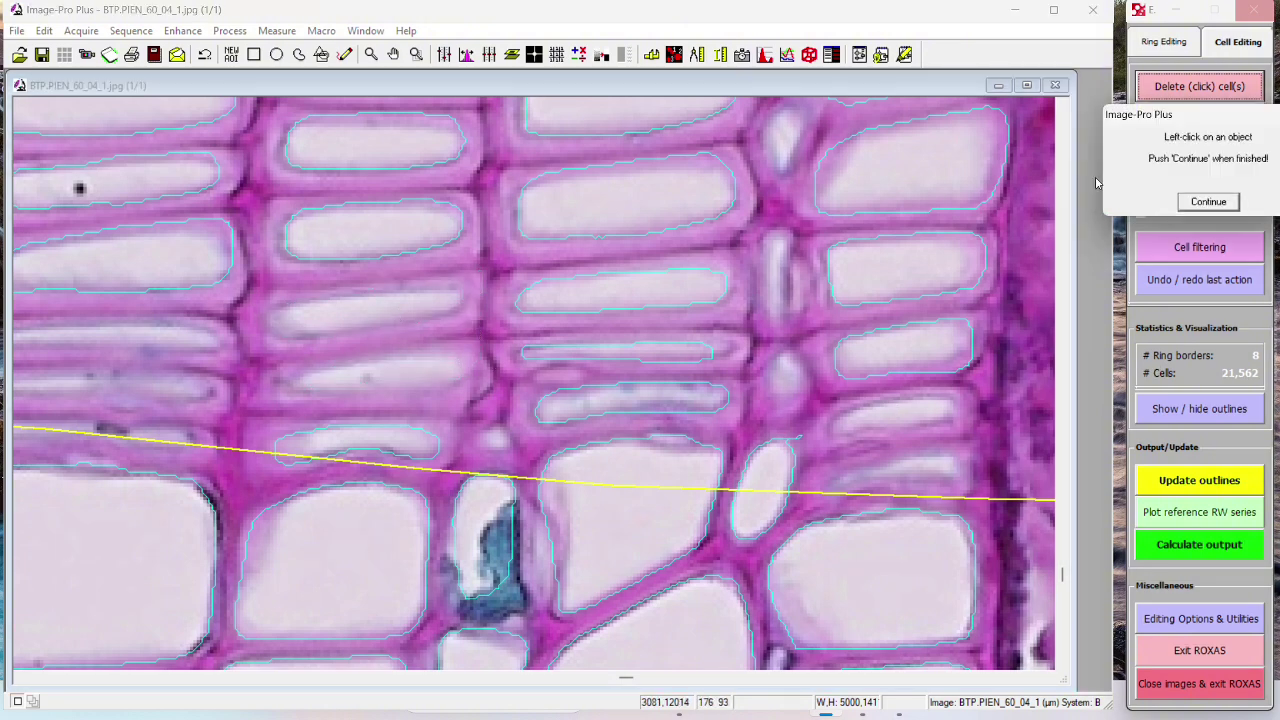
{"action": "left_click", "coordinate": [1206, 204]}
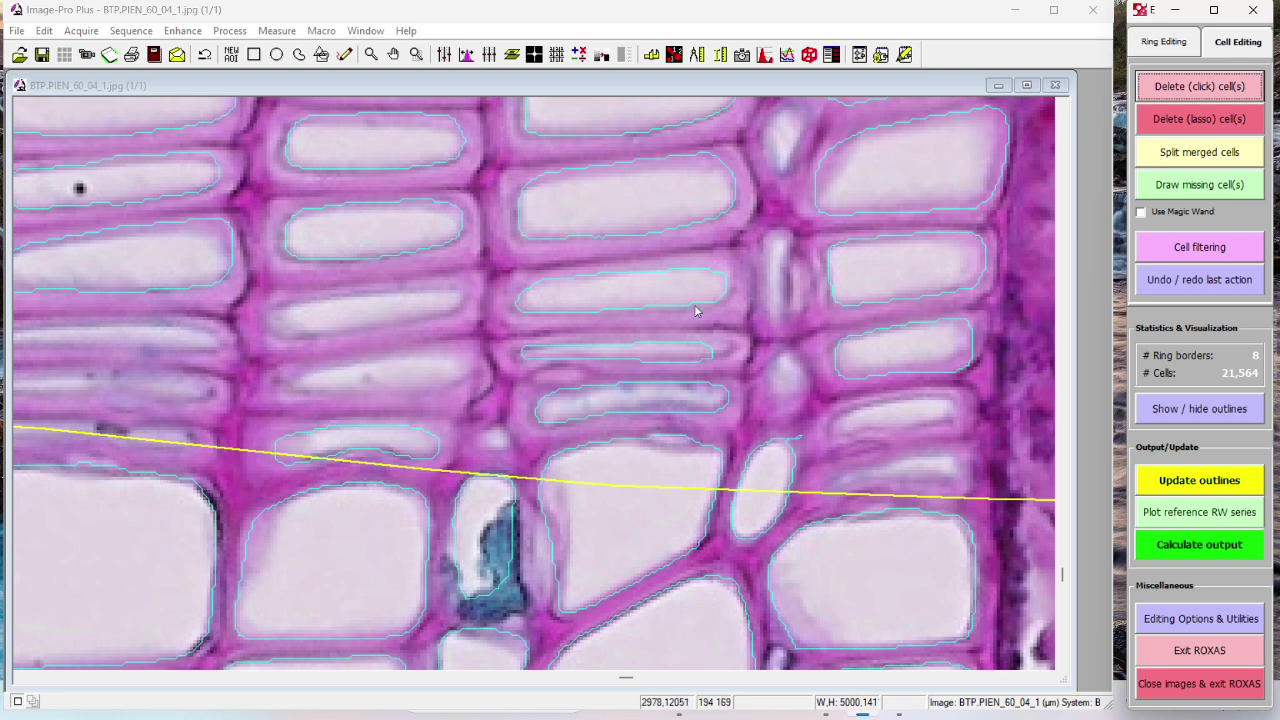
Step: Examine the cell outlines in the dark-edged latewood along the ring border at the end of ring 1878
{"action": "scroll", "coordinate": [708, 317], "scroll_direction": "down", "scroll_amount": 1}
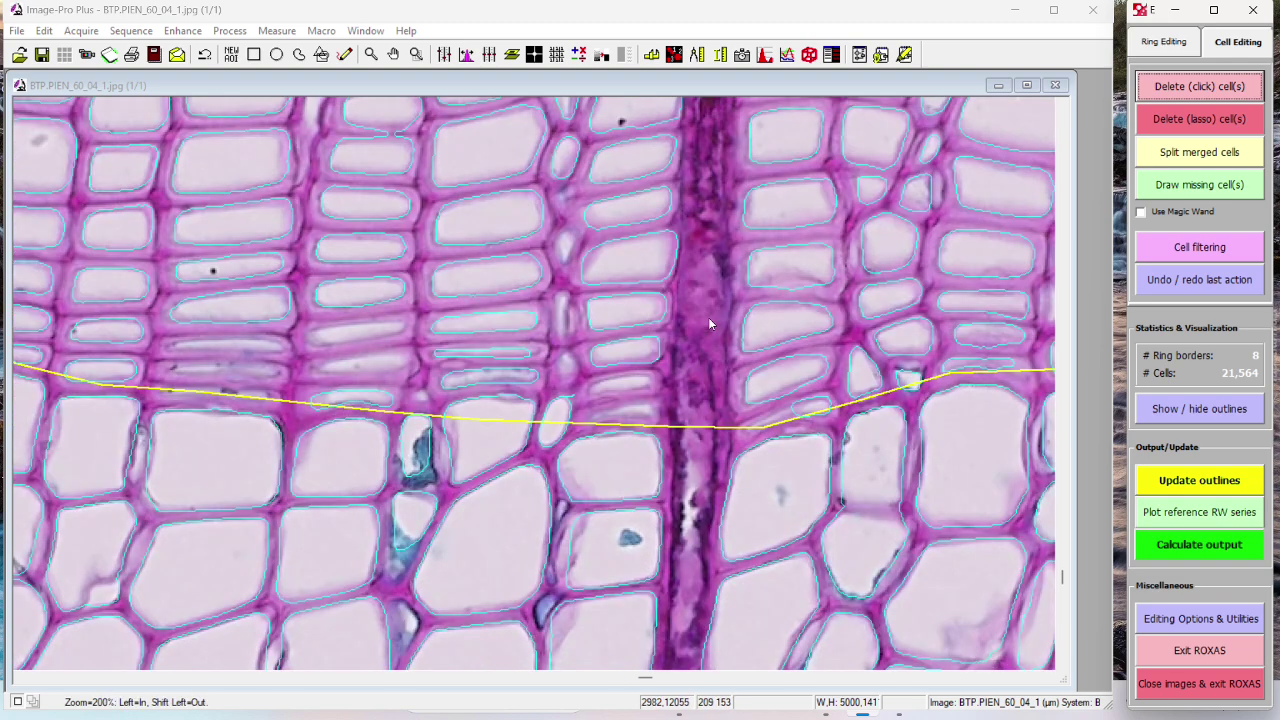
{"action": "scroll", "coordinate": [708, 317], "scroll_direction": "down", "scroll_amount": 1}
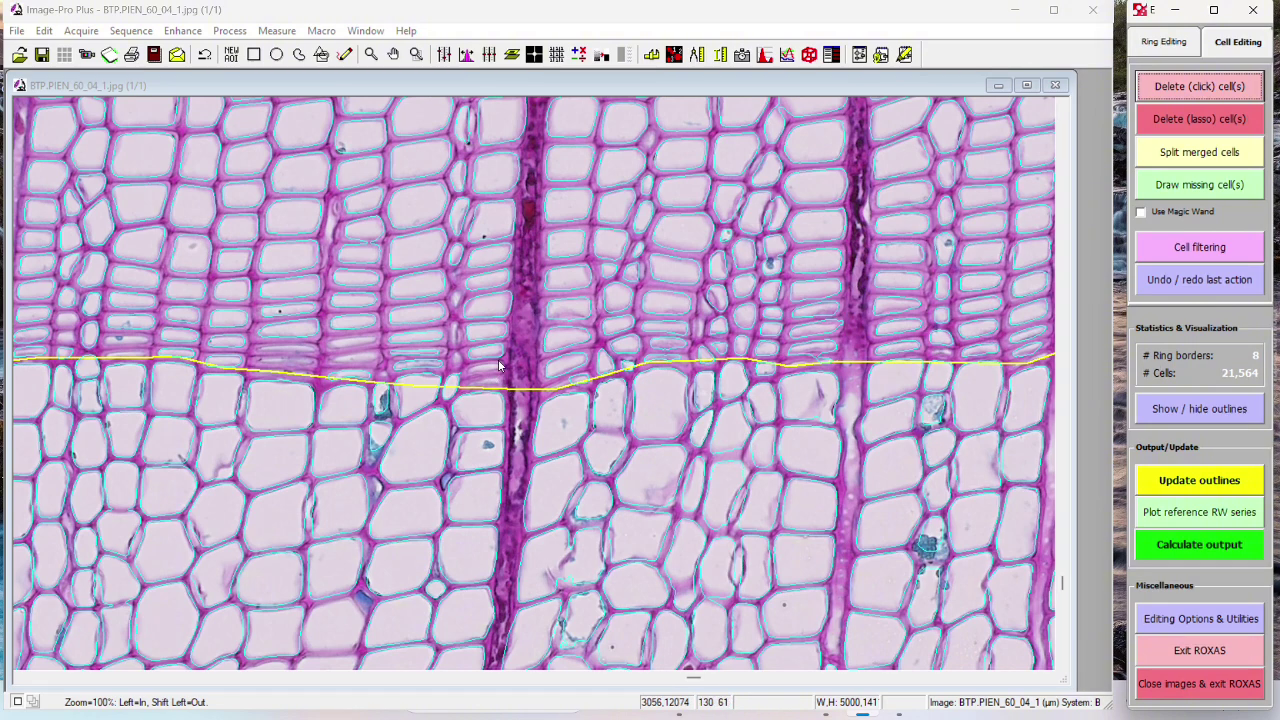
{"action": "left_click_drag", "start_coordinate": [1062, 582], "coordinate": [1062, 652]}
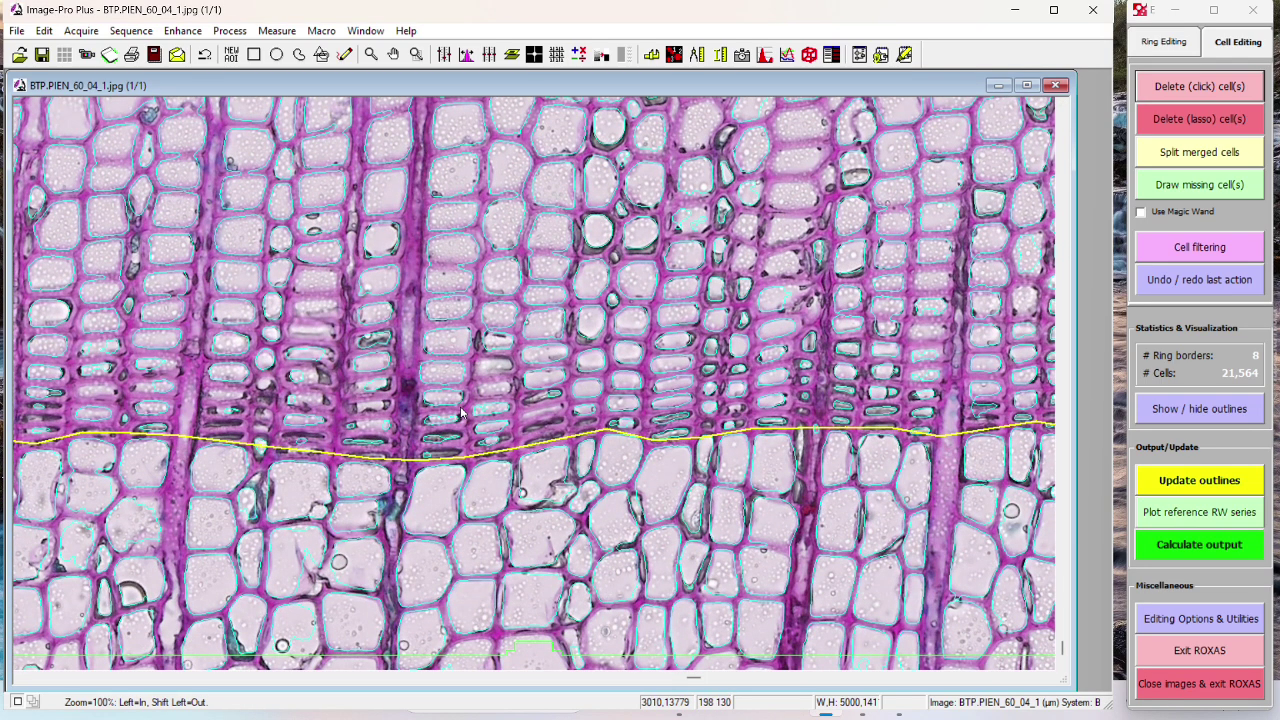
{"action": "left_click", "coordinate": [475, 253]}
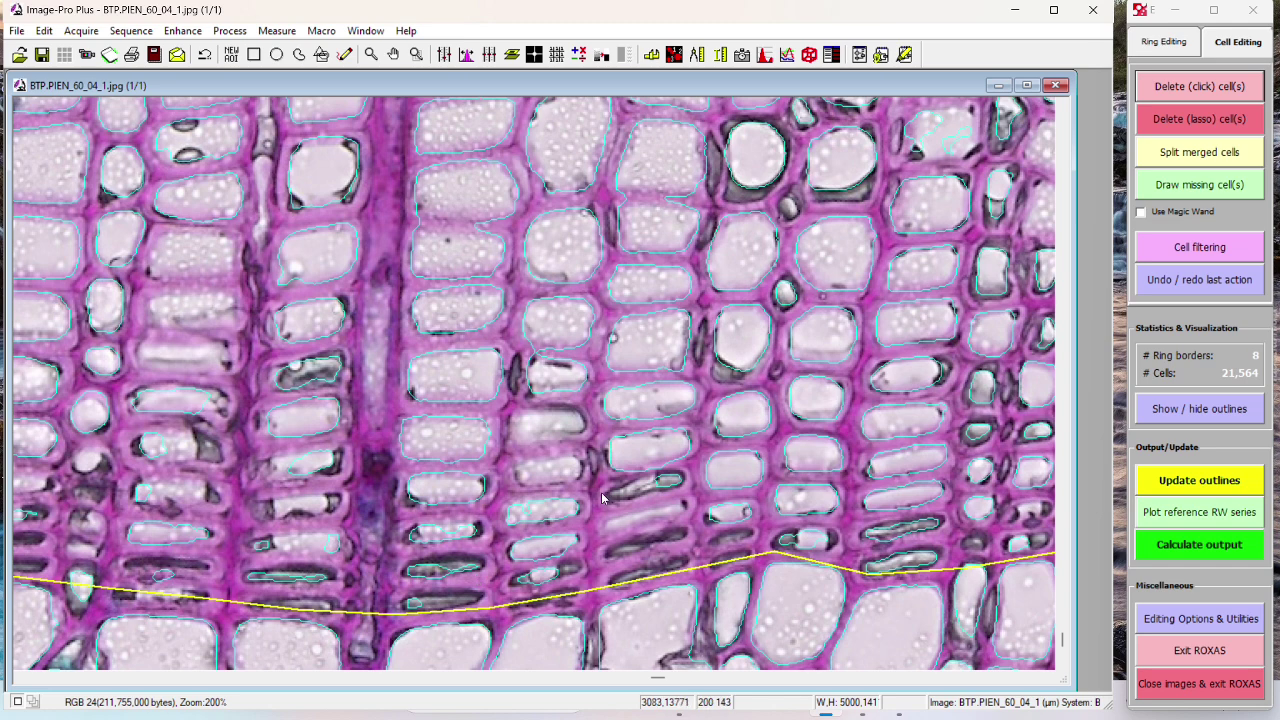
{"action": "left_click", "coordinate": [686, 484], "text": "shift"}
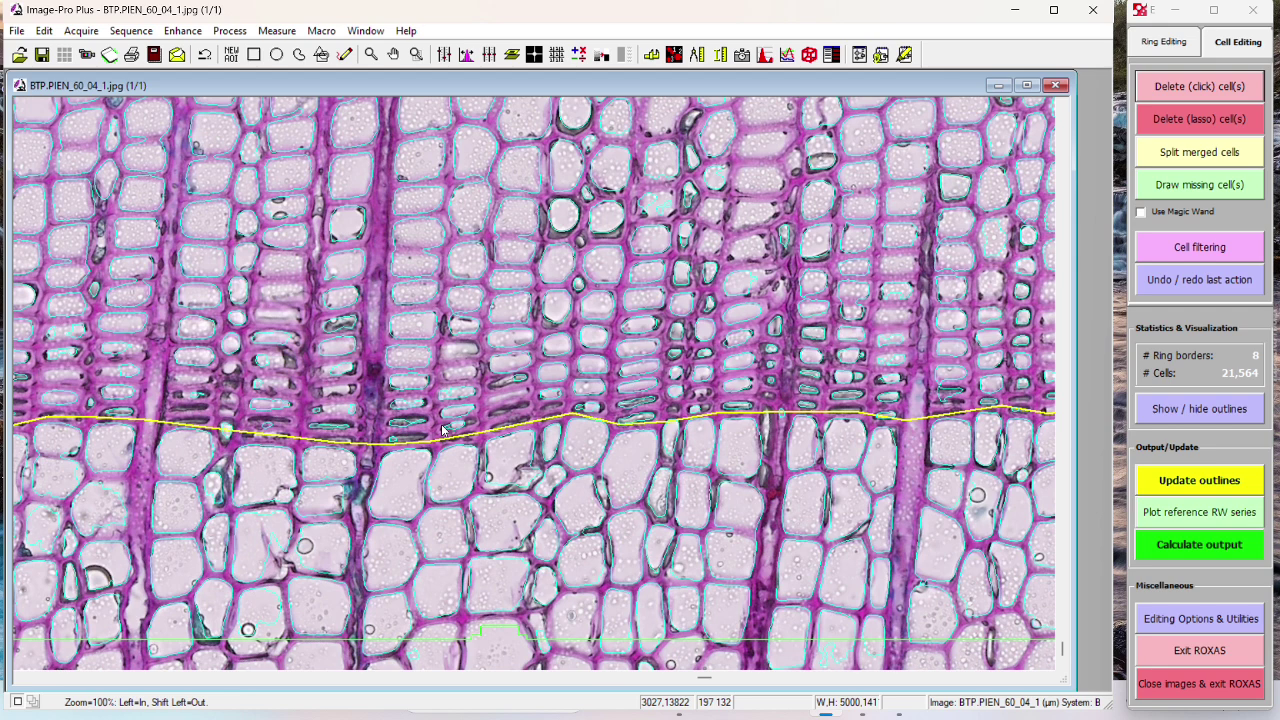
{"action": "left_click", "coordinate": [781, 354]}
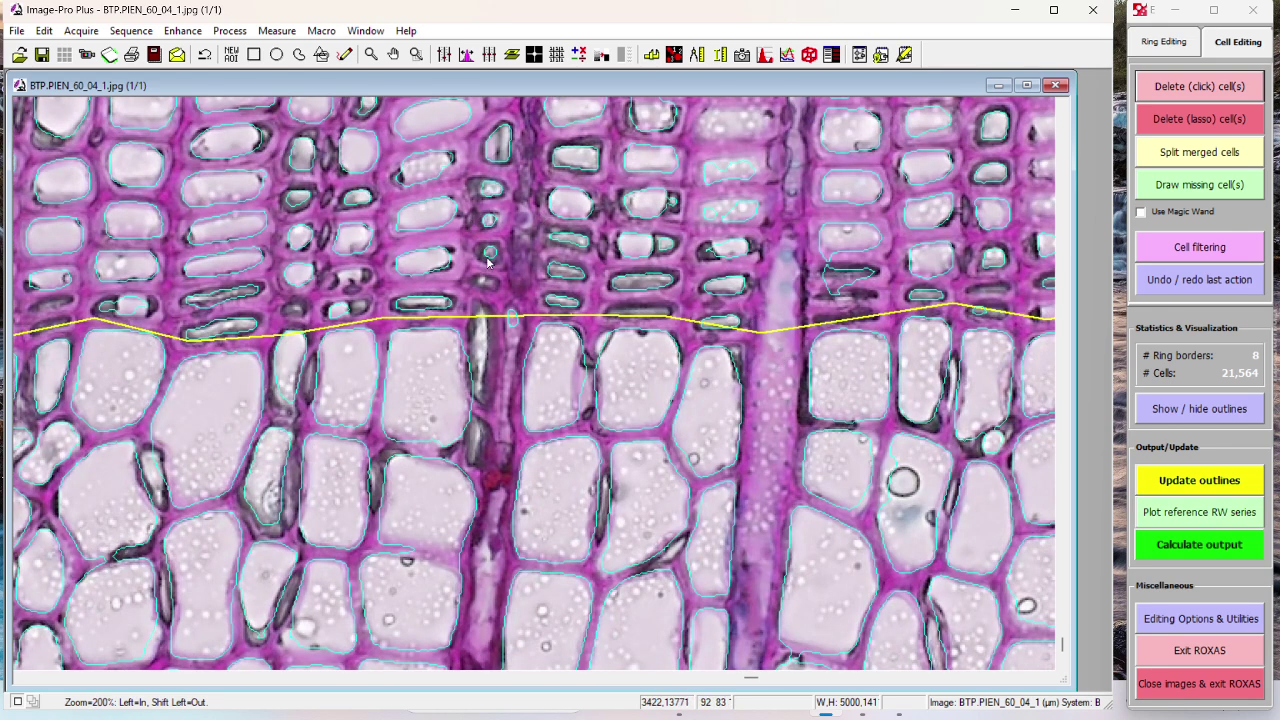
{"action": "left_click", "coordinate": [567, 262], "text": "shift"}
{"action": "left_click", "coordinate": [567, 262], "text": "shift"}
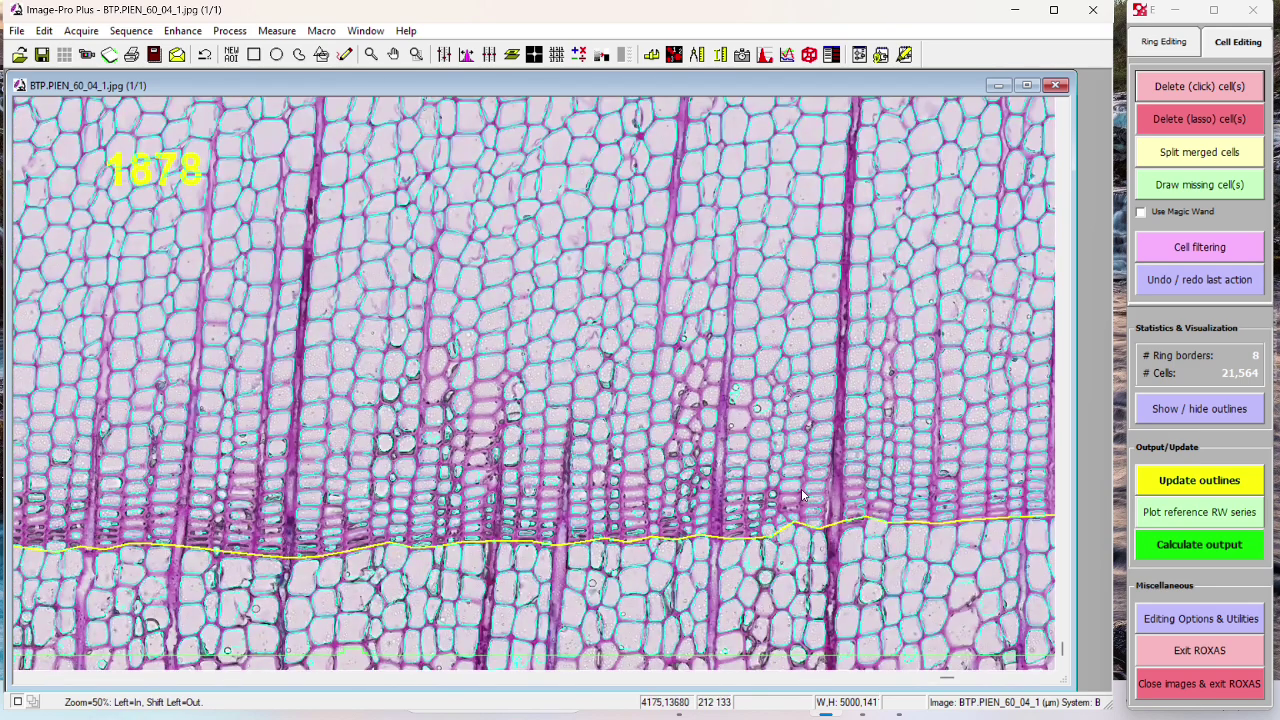
{"action": "left_click", "coordinate": [546, 523]}
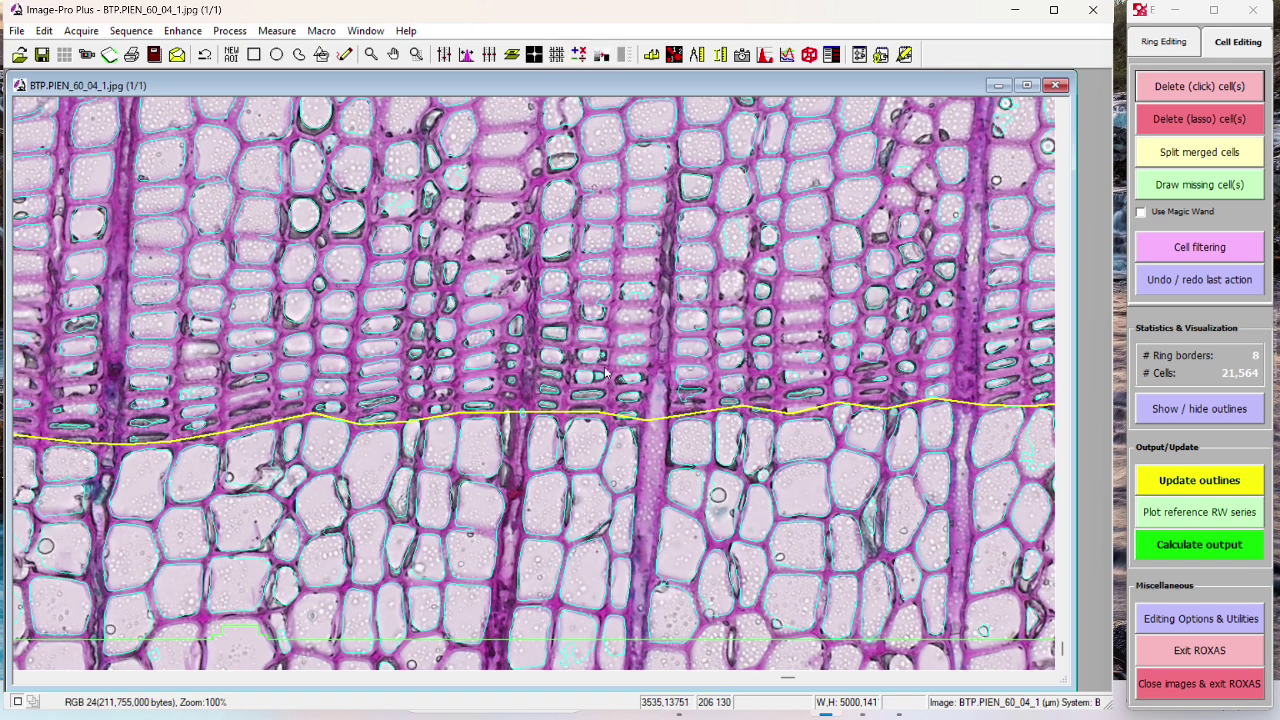
Step: Trace three missing elongated latewood cells stacked in one radial row just above the ring border as new cells
{"action": "left_click", "coordinate": [484, 340]}
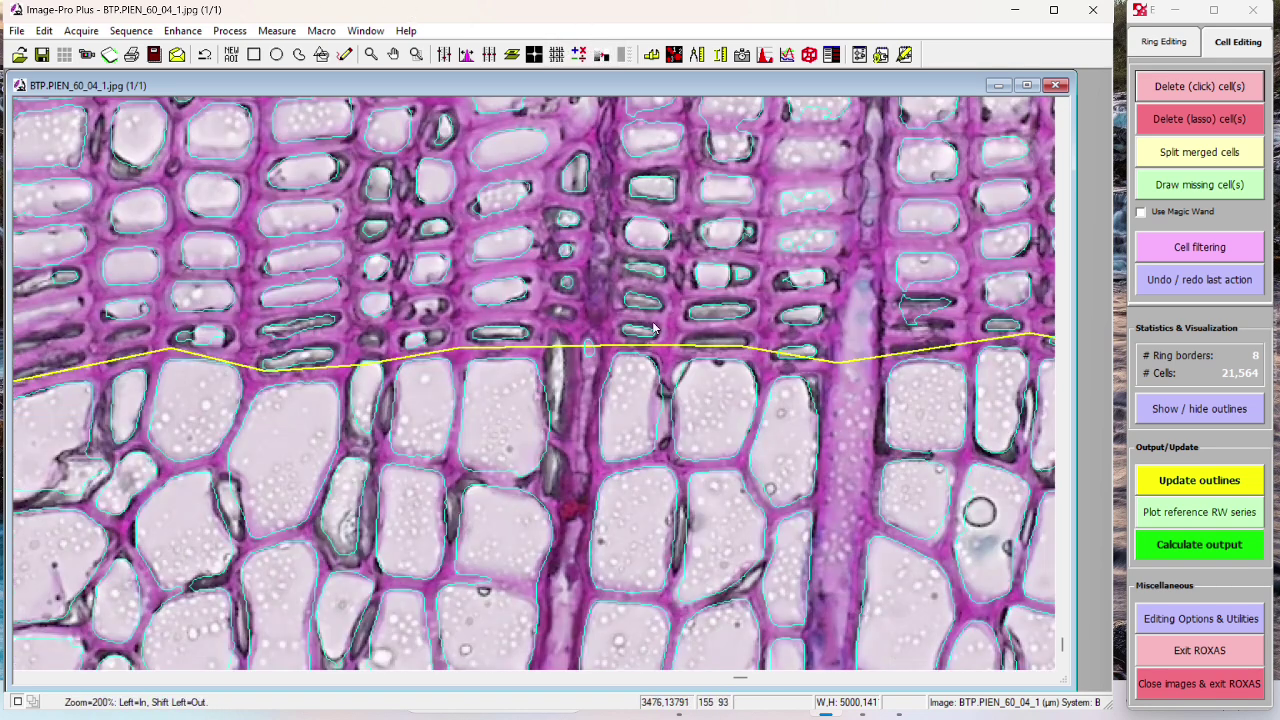
{"action": "left_click", "coordinate": [77, 308]}
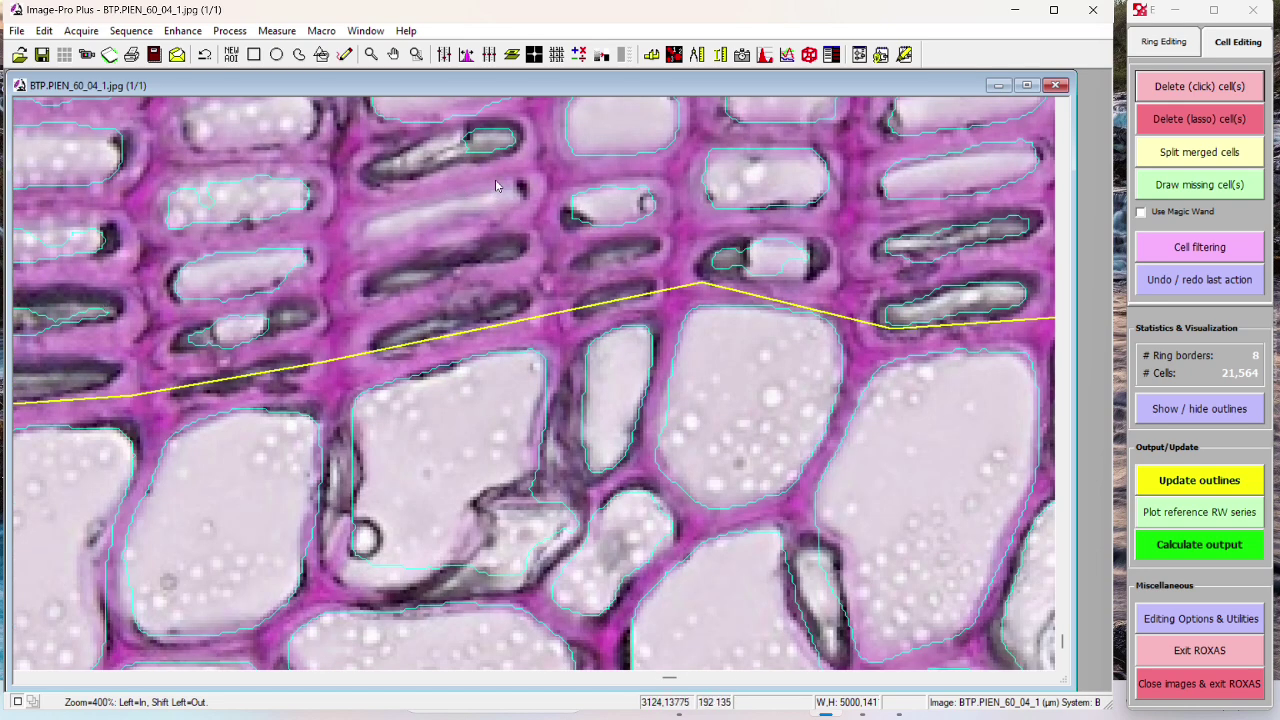
{"action": "left_click", "coordinate": [1199, 186]}
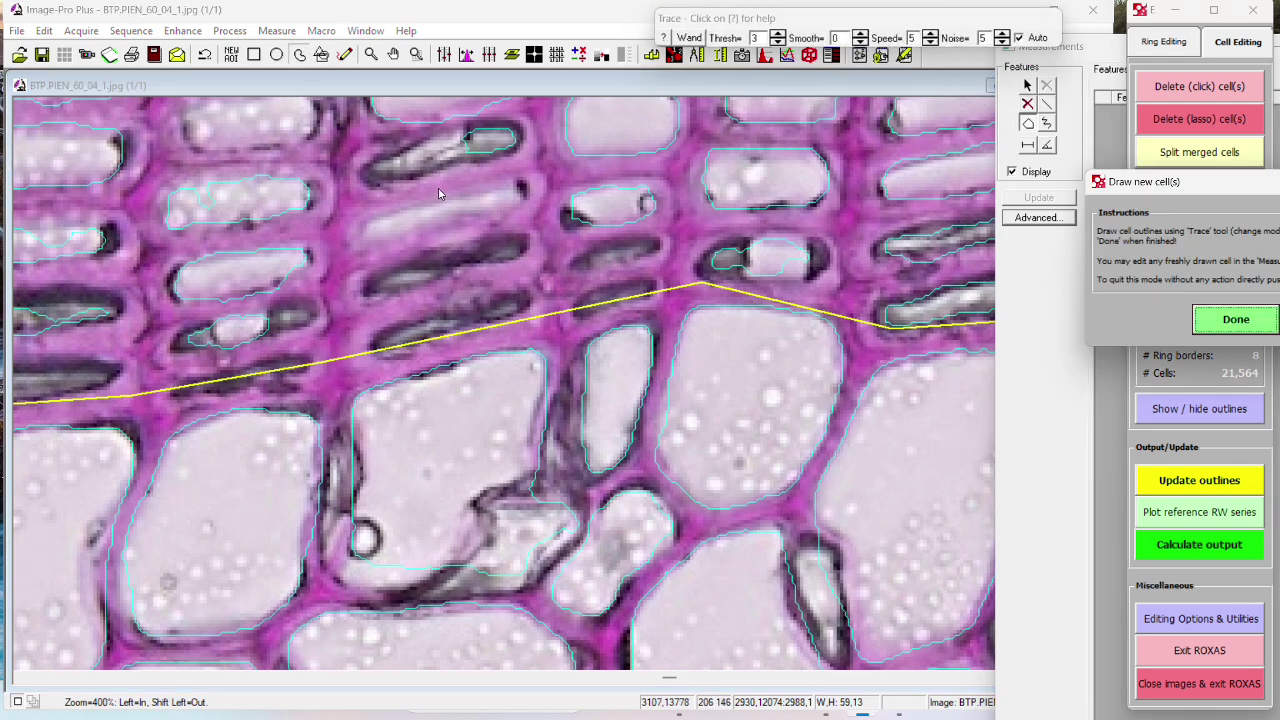
{"action": "left_click", "coordinate": [438, 188]}
{"action": "mouse_move", "coordinate": [657, 187]}
{"action": "left_mouse_down"}
{"action": "mouse_move", "coordinate": [505, 212]}
{"action": "mouse_move", "coordinate": [372, 258]}
{"action": "mouse_move", "coordinate": [405, 311]}
{"action": "mouse_move", "coordinate": [612, 242]}
{"action": "mouse_move", "coordinate": [686, 198]}
{"action": "left_mouse_up"}
{"action": "mouse_move", "coordinate": [670, 300]}
{"action": "left_mouse_down"}
{"action": "mouse_move", "coordinate": [466, 346]}
{"action": "mouse_move", "coordinate": [371, 391]}
{"action": "mouse_move", "coordinate": [511, 383]}
{"action": "mouse_move", "coordinate": [684, 302]}
{"action": "left_mouse_up"}
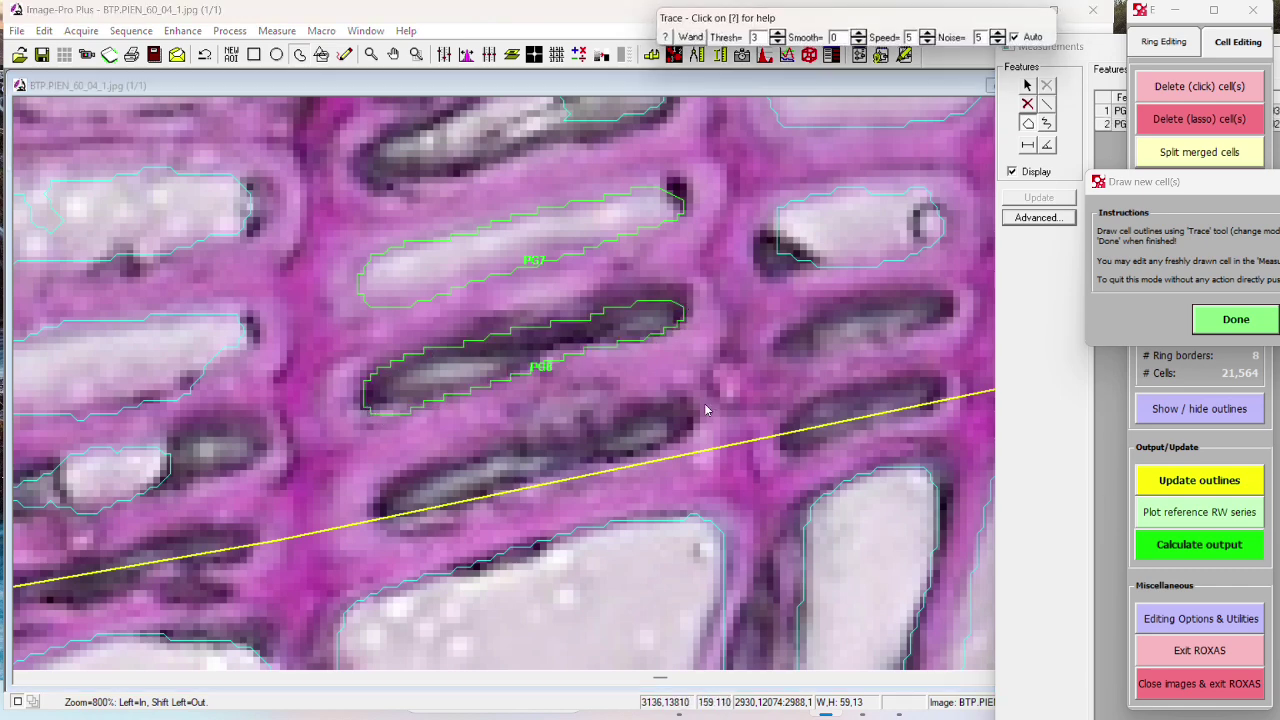
{"action": "mouse_move", "coordinate": [651, 409]}
{"action": "left_mouse_down"}
{"action": "mouse_move", "coordinate": [465, 455]}
{"action": "mouse_move", "coordinate": [388, 520]}
{"action": "mouse_move", "coordinate": [600, 472]}
{"action": "mouse_move", "coordinate": [701, 427]}
{"action": "mouse_move", "coordinate": [655, 410]}
{"action": "left_mouse_up"}
Step: Trace the two lowest latewood cells beside the narrow ray and the two in the adjoining row at the ring border
{"action": "scroll", "coordinate": [618, 302], "scroll_direction": "down", "scroll_amount": 1}
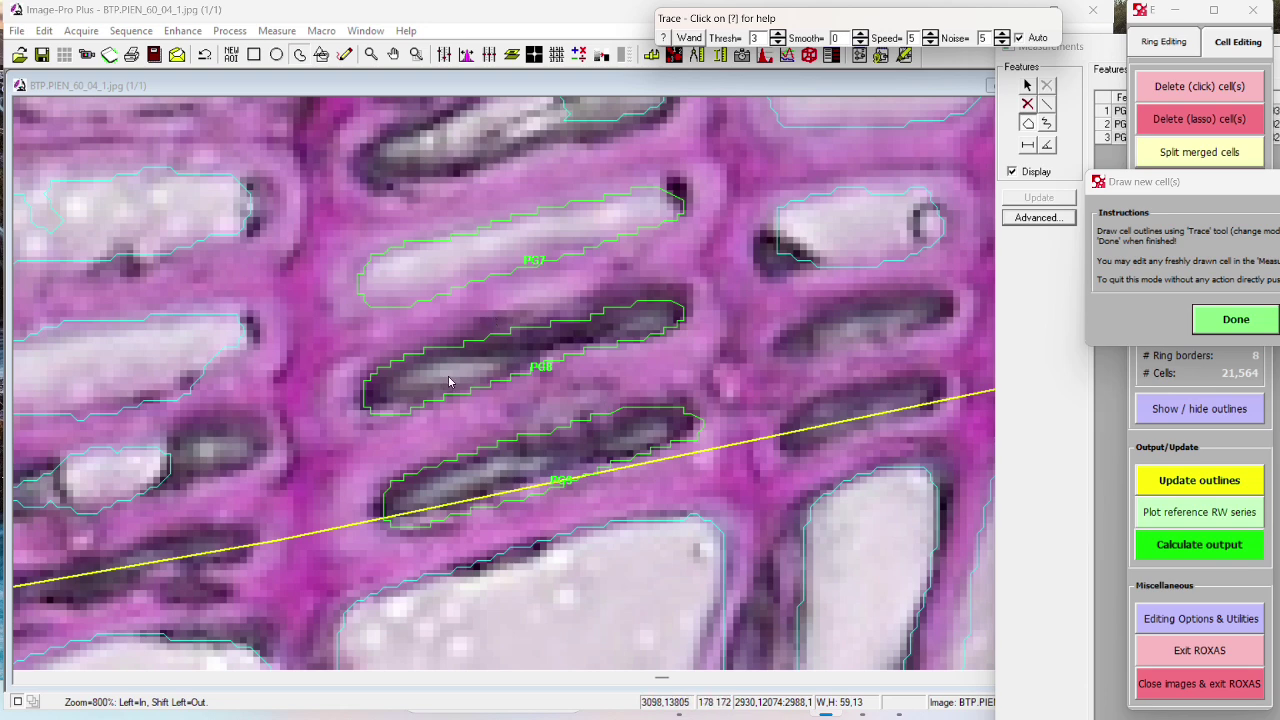
{"action": "scroll", "coordinate": [270, 333], "scroll_direction": "up", "scroll_amount": 1}
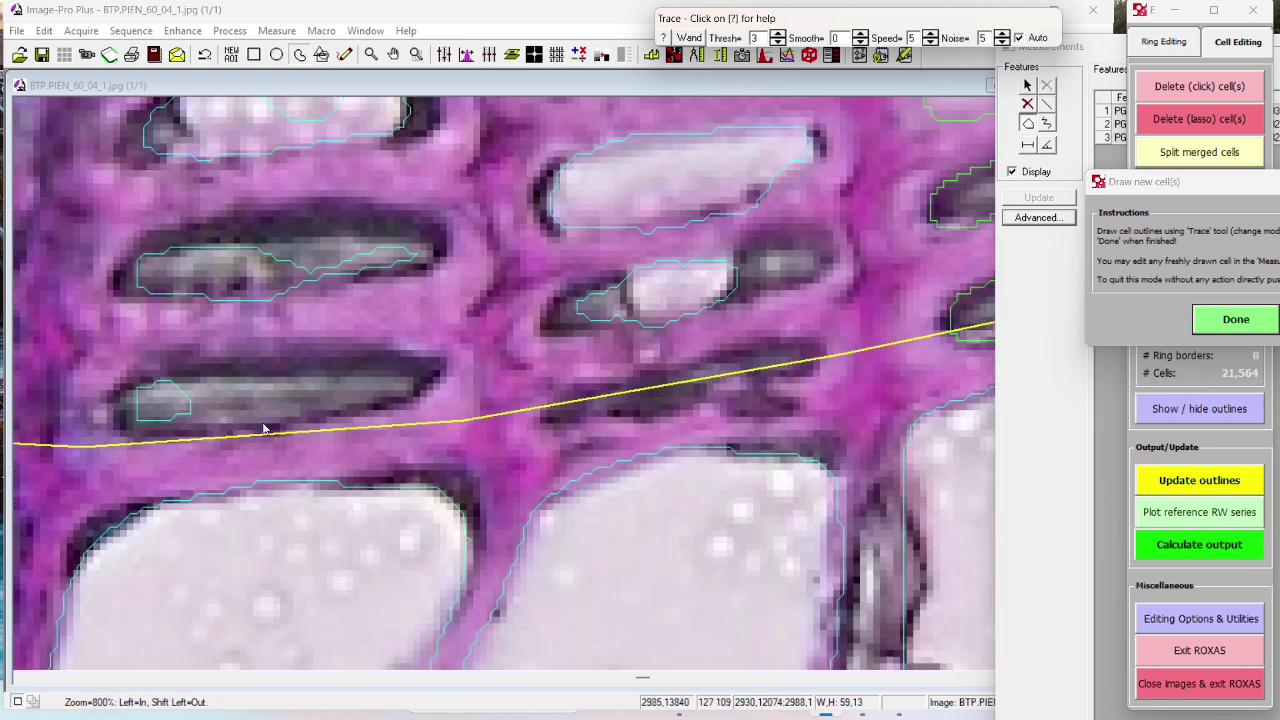
{"action": "mouse_move", "coordinate": [436, 365]}
{"action": "left_mouse_down"}
{"action": "mouse_move", "coordinate": [244, 372]}
{"action": "mouse_move", "coordinate": [122, 404]}
{"action": "mouse_move", "coordinate": [229, 442]}
{"action": "mouse_move", "coordinate": [412, 405]}
{"action": "mouse_move", "coordinate": [436, 374]}
{"action": "left_mouse_up"}
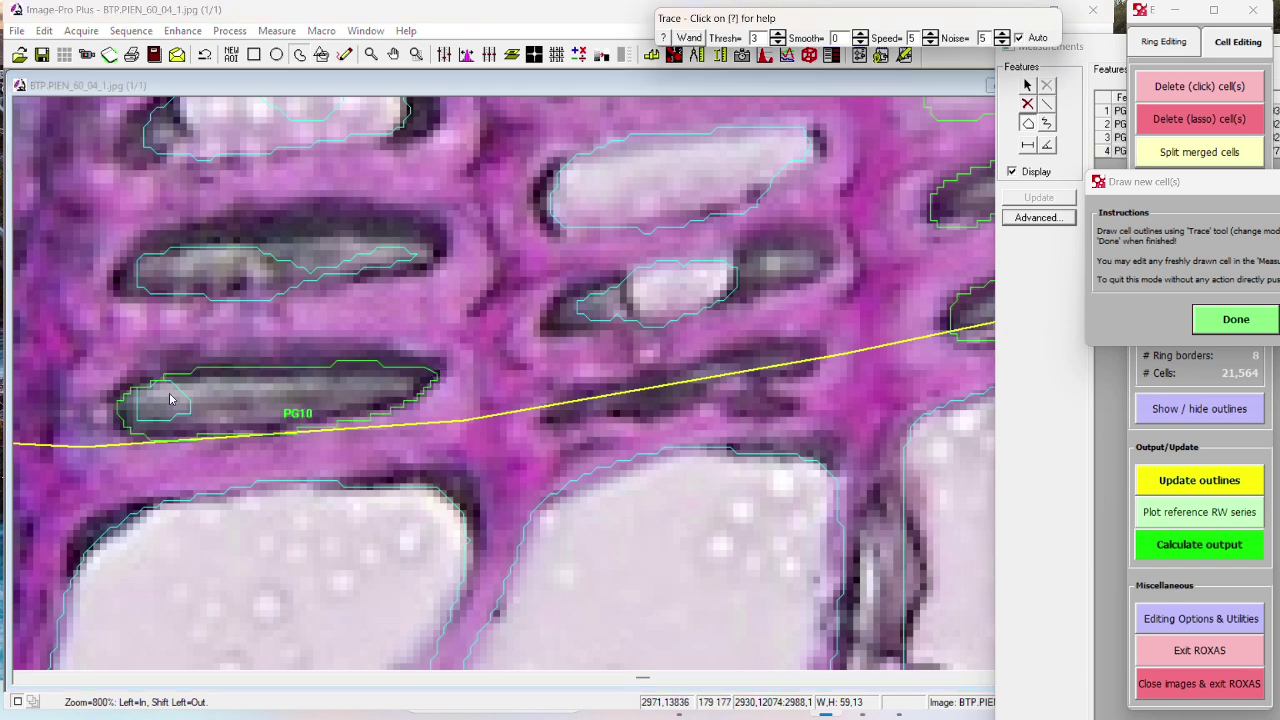
{"action": "mouse_move", "coordinate": [427, 253]}
{"action": "left_mouse_down"}
{"action": "mouse_move", "coordinate": [259, 232]}
{"action": "mouse_move", "coordinate": [140, 285]}
{"action": "mouse_move", "coordinate": [324, 297]}
{"action": "mouse_move", "coordinate": [424, 264]}
{"action": "left_mouse_up"}
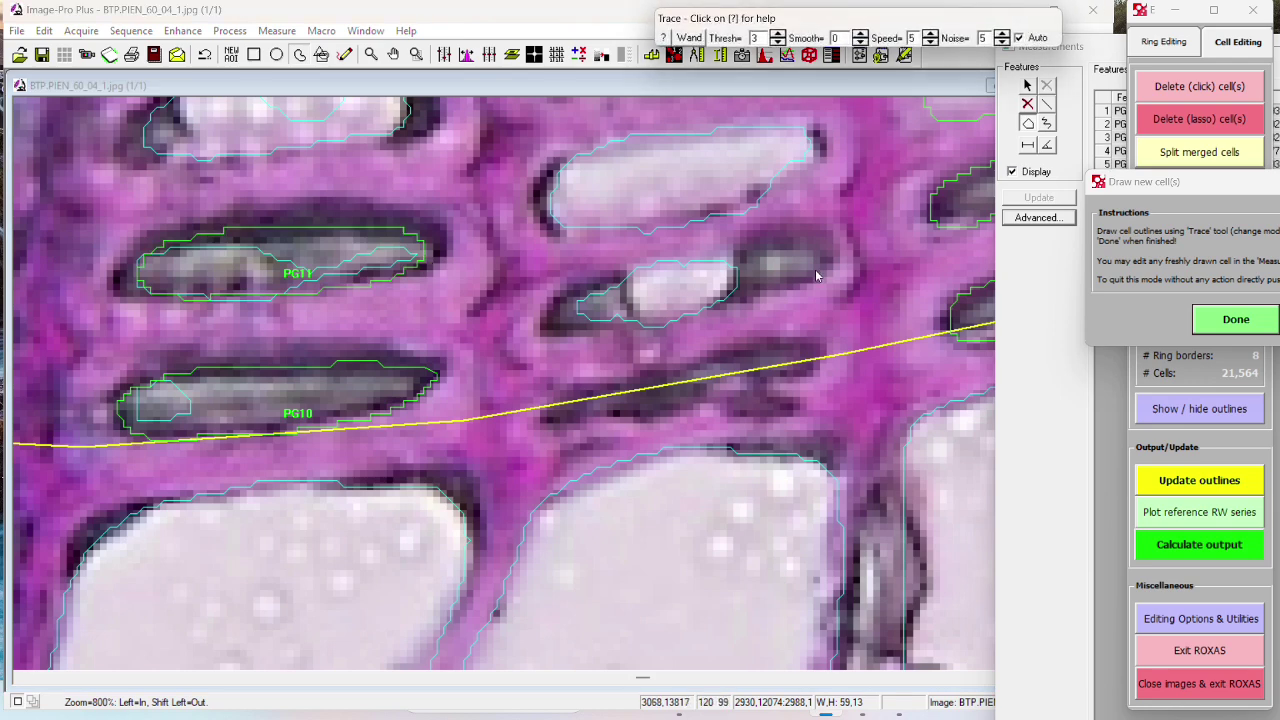
{"action": "mouse_move", "coordinate": [707, 253]}
{"action": "left_mouse_down"}
{"action": "mouse_move", "coordinate": [575, 308]}
{"action": "mouse_move", "coordinate": [775, 292]}
{"action": "mouse_move", "coordinate": [822, 252]}
{"action": "left_mouse_up"}
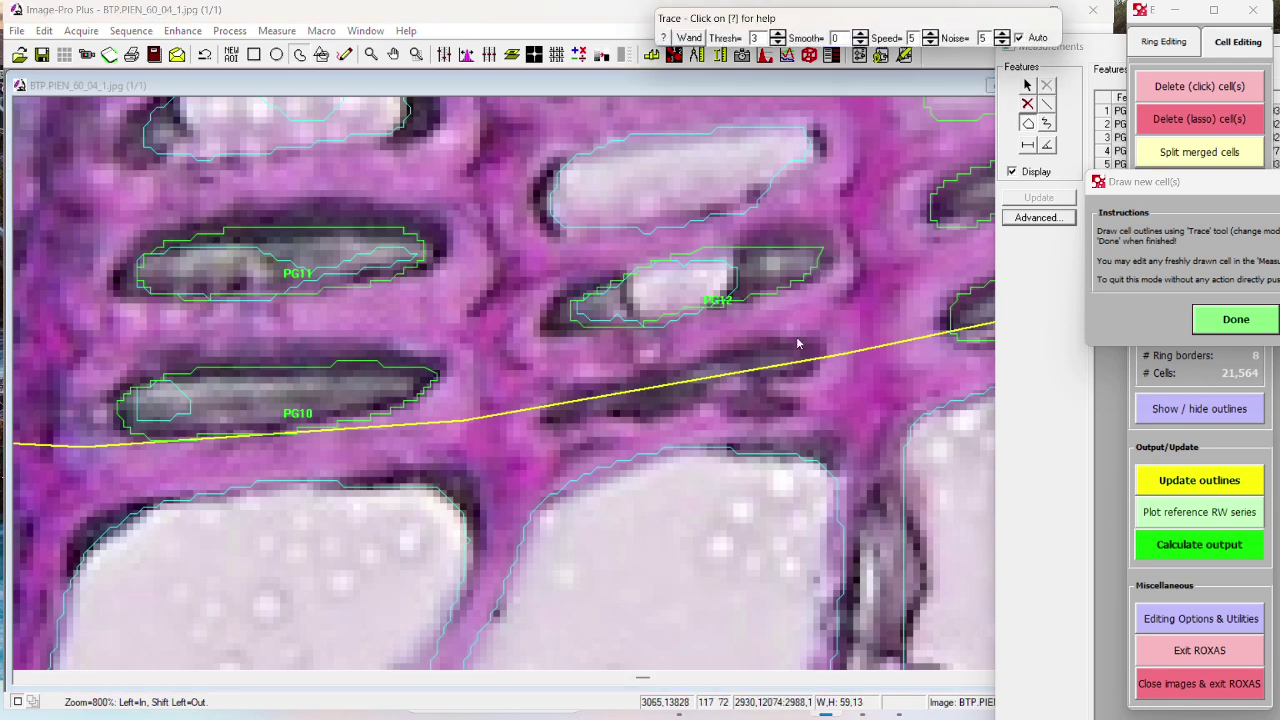
{"action": "mouse_move", "coordinate": [806, 350]}
{"action": "left_mouse_down"}
{"action": "mouse_move", "coordinate": [592, 385]}
{"action": "mouse_move", "coordinate": [650, 412]}
{"action": "mouse_move", "coordinate": [815, 360]}
{"action": "mouse_move", "coordinate": [806, 352]}
{"action": "left_mouse_up"}
Step: Trace the lowest latewood cell across the narrow ray and the partly detected pale cell two positions above it
{"action": "scroll", "coordinate": [598, 299], "scroll_direction": "down", "scroll_amount": 1}
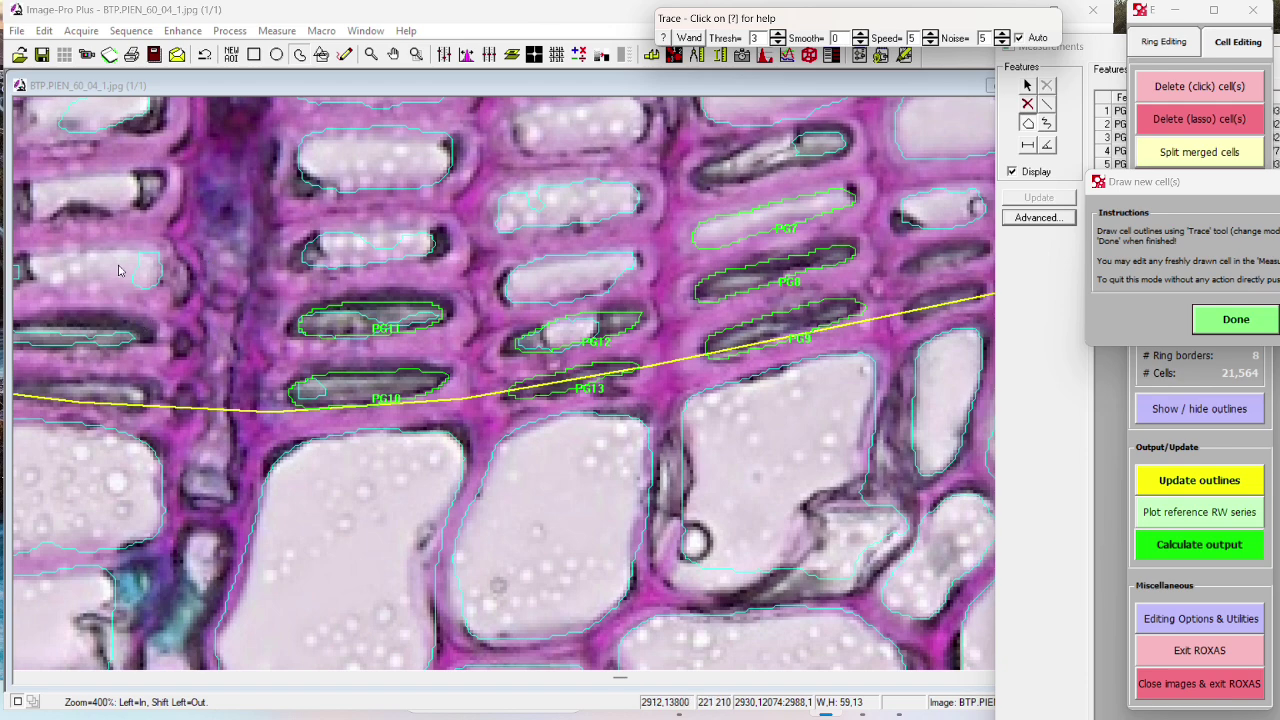
{"action": "scroll", "coordinate": [284, 355], "scroll_direction": "up", "scroll_amount": 1}
{"action": "mouse_move", "coordinate": [562, 453]}
{"action": "left_mouse_down"}
{"action": "mouse_move", "coordinate": [420, 424]}
{"action": "mouse_move", "coordinate": [250, 442]}
{"action": "mouse_move", "coordinate": [543, 483]}
{"action": "mouse_move", "coordinate": [566, 427]}
{"action": "left_mouse_up"}
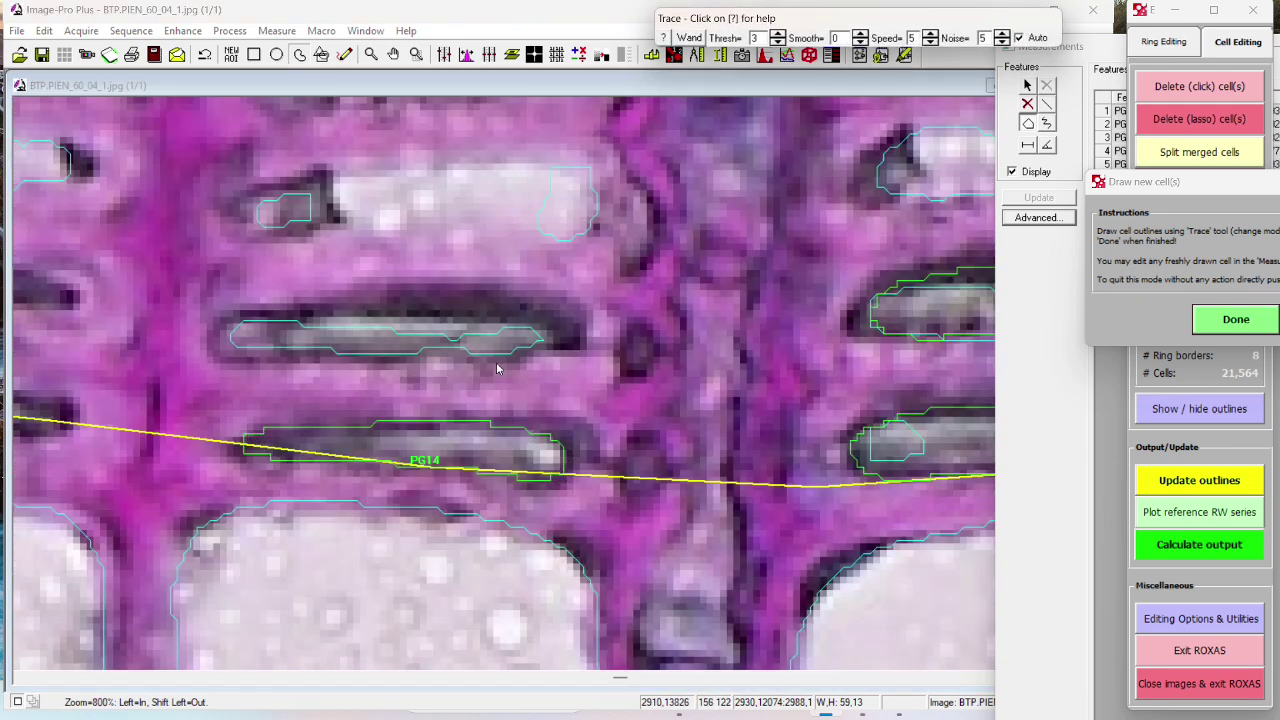
{"action": "scroll", "coordinate": [497, 369], "scroll_direction": "down", "scroll_amount": 1}
{"action": "scroll", "coordinate": [504, 241], "scroll_direction": "up", "scroll_amount": 1}
{"action": "mouse_move", "coordinate": [678, 239]}
{"action": "left_mouse_down"}
{"action": "mouse_move", "coordinate": [422, 238]}
{"action": "mouse_move", "coordinate": [345, 285]}
{"action": "mouse_move", "coordinate": [575, 294]}
{"action": "mouse_move", "coordinate": [672, 280]}
{"action": "mouse_move", "coordinate": [623, 283]}
{"action": "left_mouse_up"}
Step: Trace the dark flattened latewood cell and the partly dark cell below it on the ring border in the next row
{"action": "scroll", "coordinate": [623, 283], "scroll_direction": "down", "scroll_amount": 1}
{"action": "scroll", "coordinate": [555, 281], "scroll_direction": "down", "scroll_amount": 1}
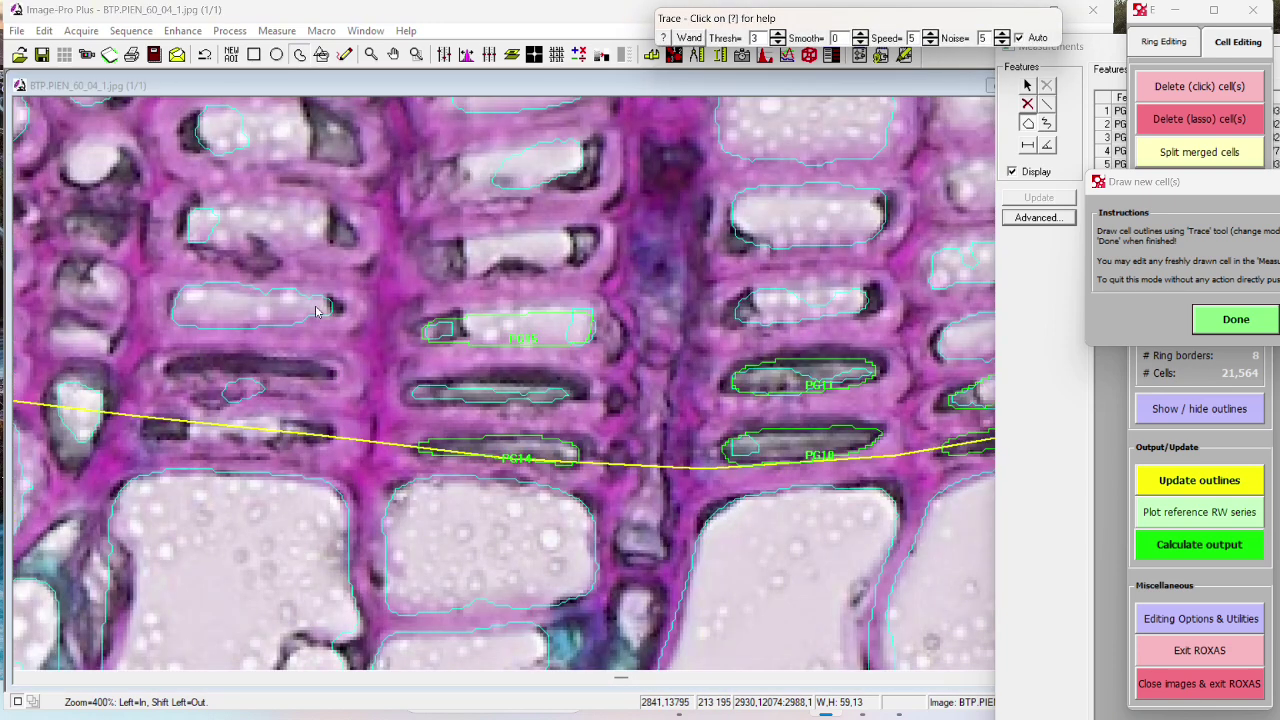
{"action": "scroll", "coordinate": [330, 308], "scroll_direction": "up", "scroll_amount": 1}
{"action": "left_click_drag", "start_coordinate": [511, 321], "coordinate": [409, 316]}
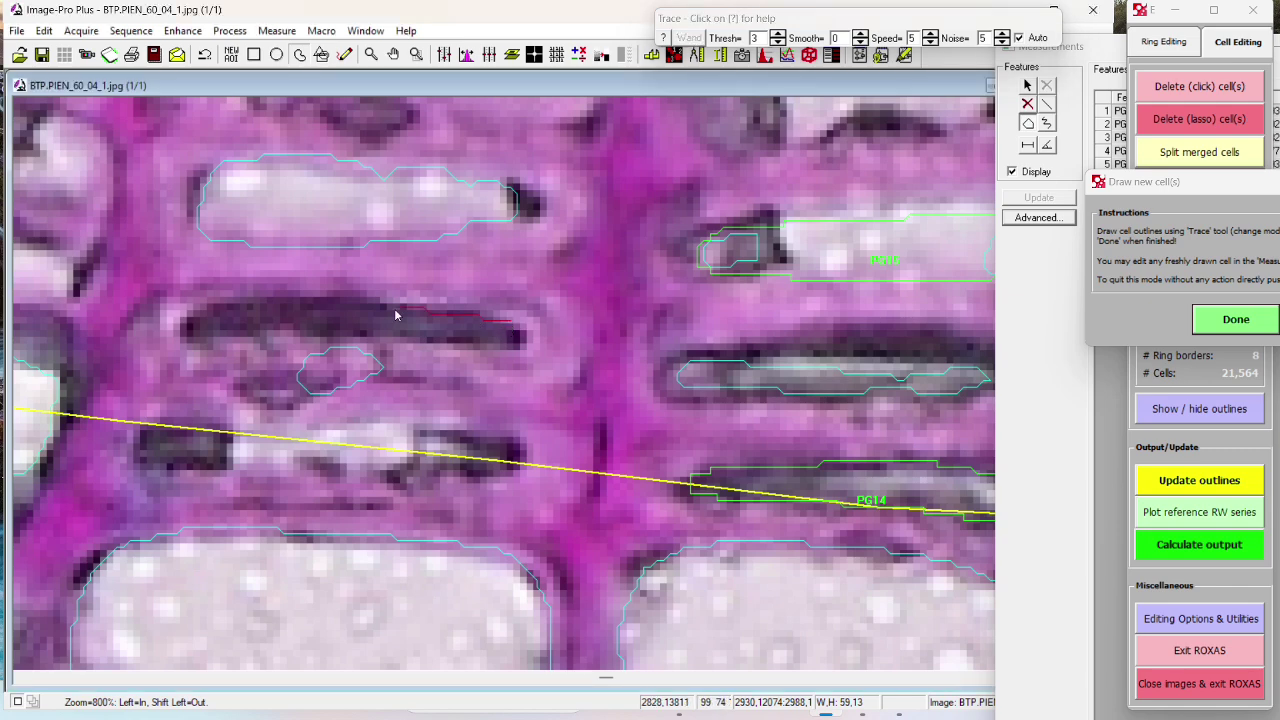
{"action": "mouse_move", "coordinate": [237, 319]}
{"action": "left_mouse_down"}
{"action": "mouse_move", "coordinate": [272, 378]}
{"action": "mouse_move", "coordinate": [490, 356]}
{"action": "mouse_move", "coordinate": [517, 334]}
{"action": "left_mouse_up"}
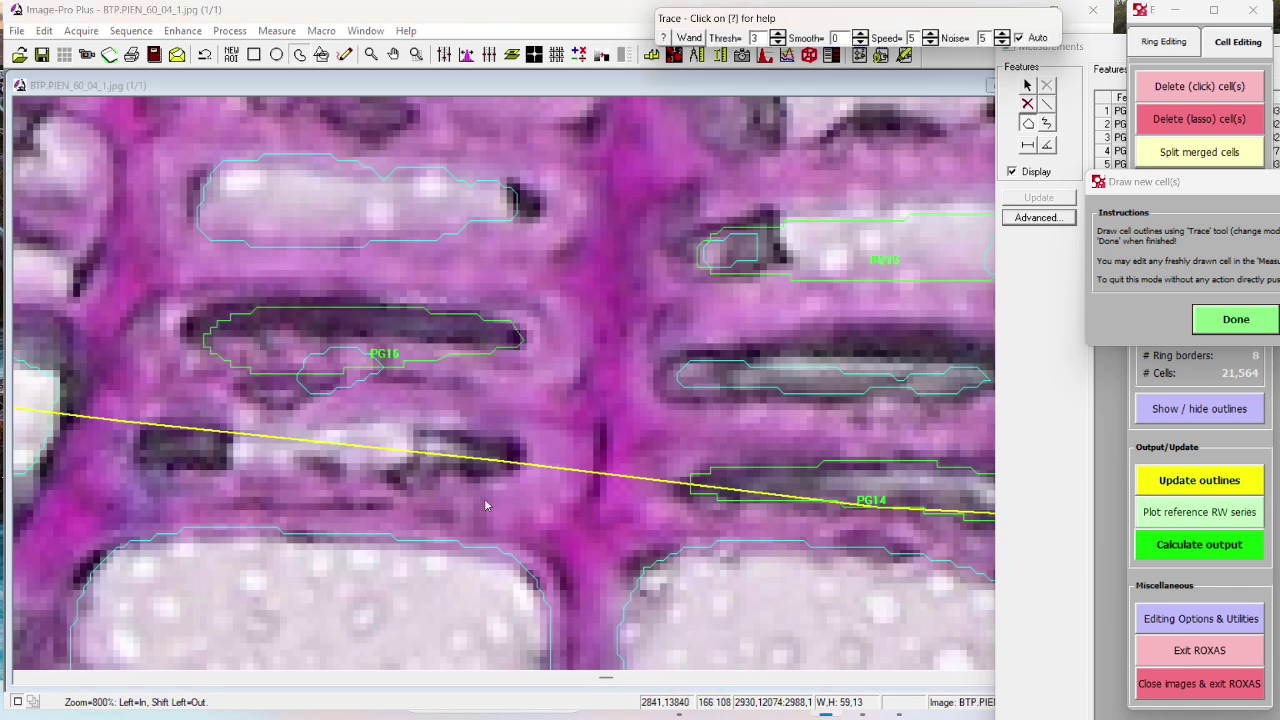
{"action": "mouse_move", "coordinate": [505, 456]}
{"action": "left_mouse_down"}
{"action": "mouse_move", "coordinate": [245, 436]}
{"action": "mouse_move", "coordinate": [195, 478]}
{"action": "mouse_move", "coordinate": [460, 478]}
{"action": "mouse_move", "coordinate": [502, 462]}
{"action": "left_mouse_up"}
Step: Trace the three stacked dark latewood cells beside the wide ray, directly above and on the ring border
{"action": "scroll", "coordinate": [459, 397], "scroll_direction": "down", "scroll_amount": 2}
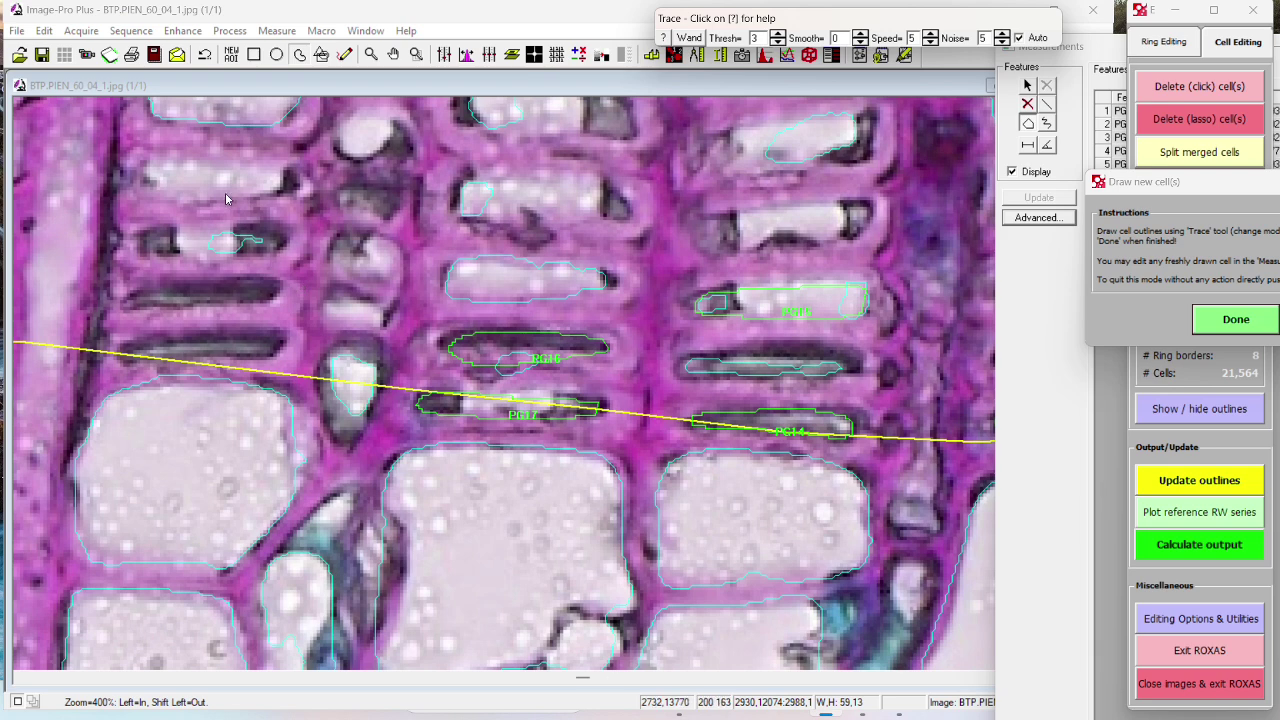
{"action": "scroll", "coordinate": [597, 305], "scroll_direction": "up", "scroll_amount": 2}
{"action": "mouse_move", "coordinate": [624, 286]}
{"action": "left_mouse_down"}
{"action": "mouse_move", "coordinate": [560, 257]}
{"action": "mouse_move", "coordinate": [410, 258]}
{"action": "mouse_move", "coordinate": [355, 305]}
{"action": "mouse_move", "coordinate": [562, 318]}
{"action": "mouse_move", "coordinate": [622, 300]}
{"action": "left_mouse_up"}
{"action": "mouse_move", "coordinate": [618, 372]}
{"action": "left_mouse_down"}
{"action": "mouse_move", "coordinate": [389, 380]}
{"action": "mouse_move", "coordinate": [333, 428]}
{"action": "mouse_move", "coordinate": [614, 398]}
{"action": "left_mouse_up"}
{"action": "mouse_move", "coordinate": [612, 502]}
{"action": "left_mouse_down"}
{"action": "mouse_move", "coordinate": [625, 488]}
{"action": "mouse_move", "coordinate": [497, 474]}
{"action": "mouse_move", "coordinate": [316, 502]}
{"action": "mouse_move", "coordinate": [310, 516]}
{"action": "mouse_move", "coordinate": [586, 519]}
{"action": "mouse_move", "coordinate": [614, 506]}
{"action": "left_mouse_up"}
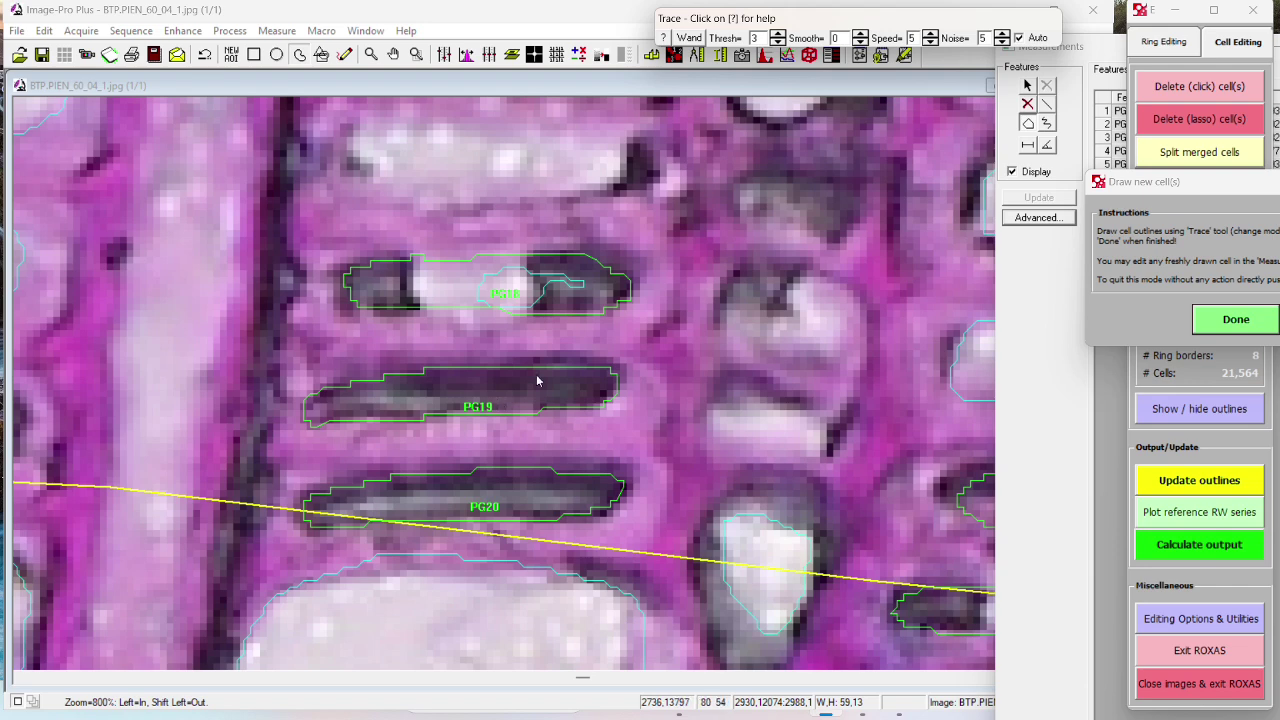
Step: Trace the missing elongated latewood cell that straddles the ring border in the second row beyond the wide ray
{"action": "scroll", "coordinate": [507, 343], "scroll_direction": "down", "scroll_amount": 1}
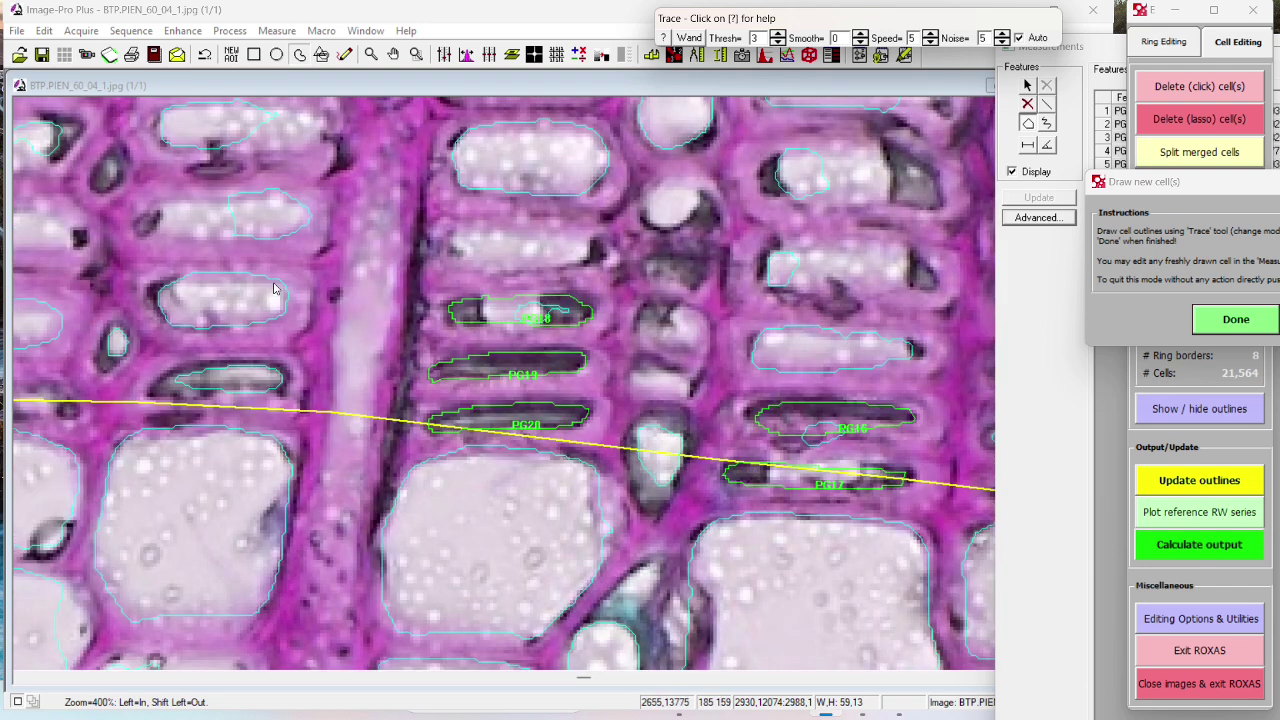
{"action": "scroll", "coordinate": [100, 334], "scroll_direction": "up", "scroll_amount": 1}
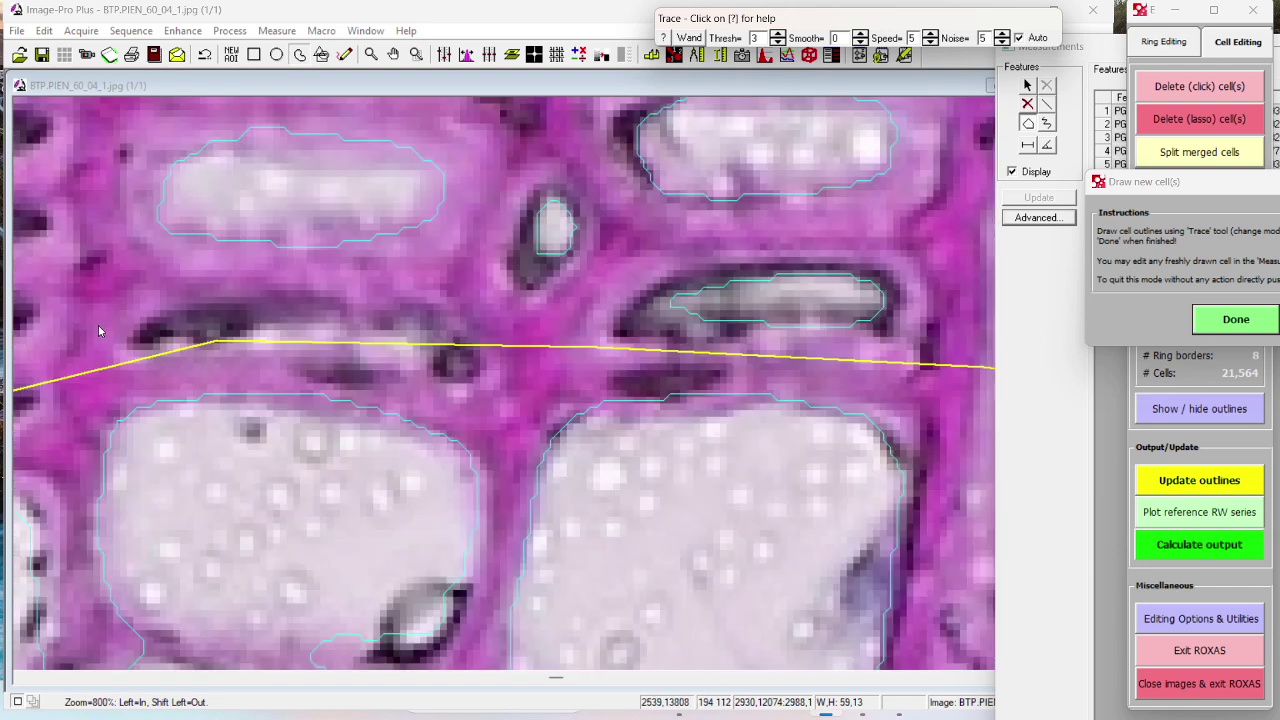
{"action": "mouse_move", "coordinate": [468, 352]}
{"action": "left_mouse_down"}
{"action": "mouse_move", "coordinate": [309, 300]}
{"action": "mouse_move", "coordinate": [150, 318]}
{"action": "mouse_move", "coordinate": [186, 350]}
{"action": "mouse_move", "coordinate": [335, 382]}
{"action": "mouse_move", "coordinate": [462, 388]}
{"action": "mouse_move", "coordinate": [468, 348]}
{"action": "left_mouse_up"}
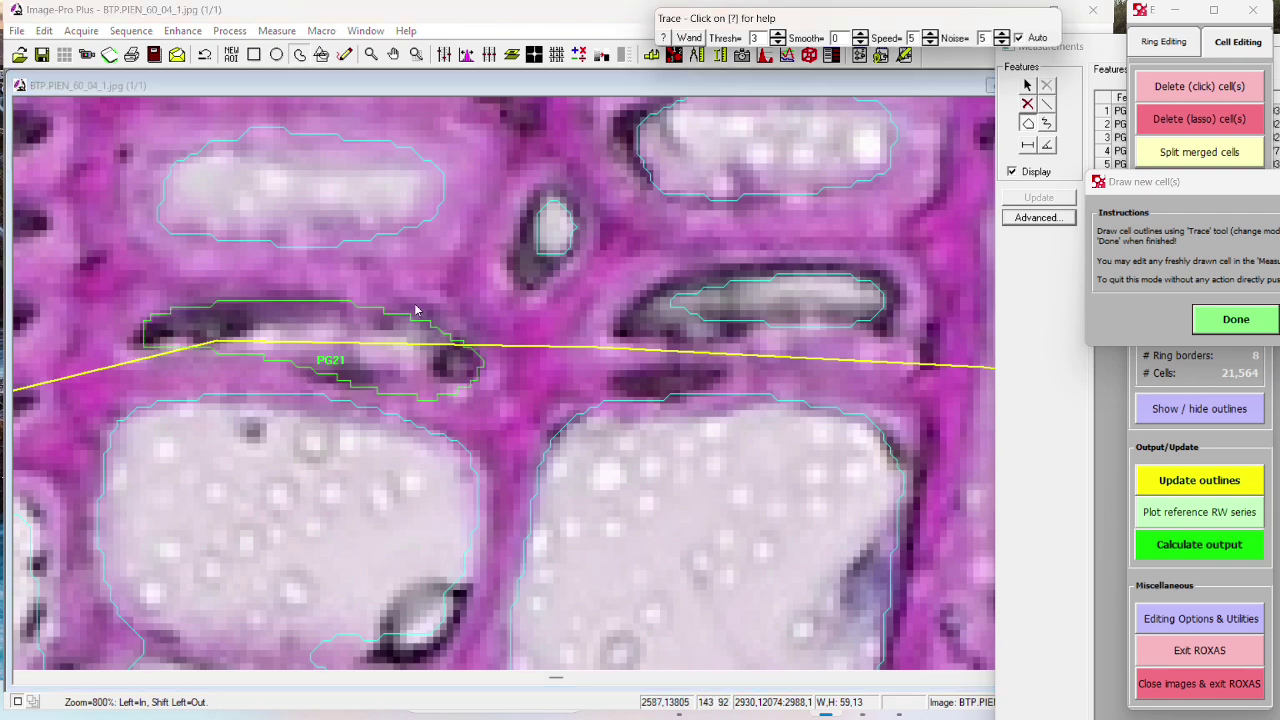
Step: Trace the four lowest dark latewood cells in the row beside the next ray and add all drawn cells
{"action": "scroll", "coordinate": [388, 278], "scroll_direction": "down", "scroll_amount": 1}
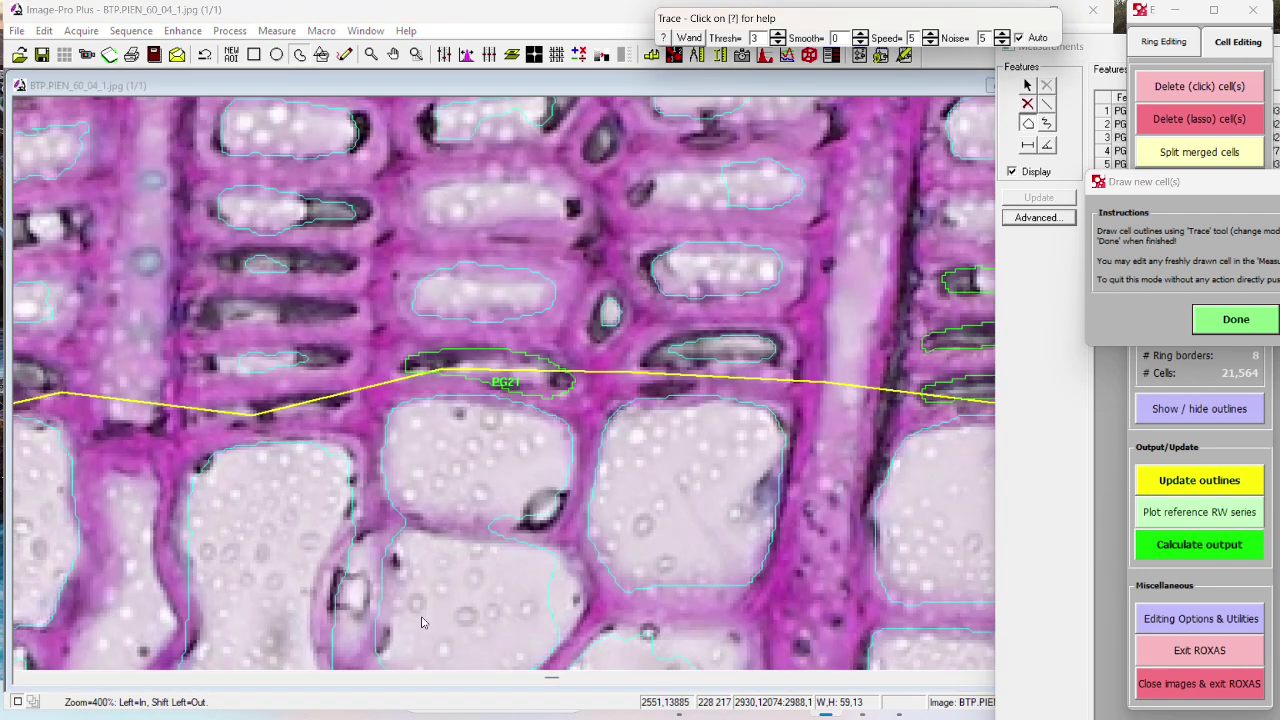
{"action": "scroll", "coordinate": [212, 285], "scroll_direction": "up", "scroll_amount": 1}
{"action": "mouse_move", "coordinate": [645, 298]}
{"action": "left_mouse_down"}
{"action": "mouse_move", "coordinate": [393, 298]}
{"action": "mouse_move", "coordinate": [566, 334]}
{"action": "mouse_move", "coordinate": [648, 322]}
{"action": "left_mouse_up"}
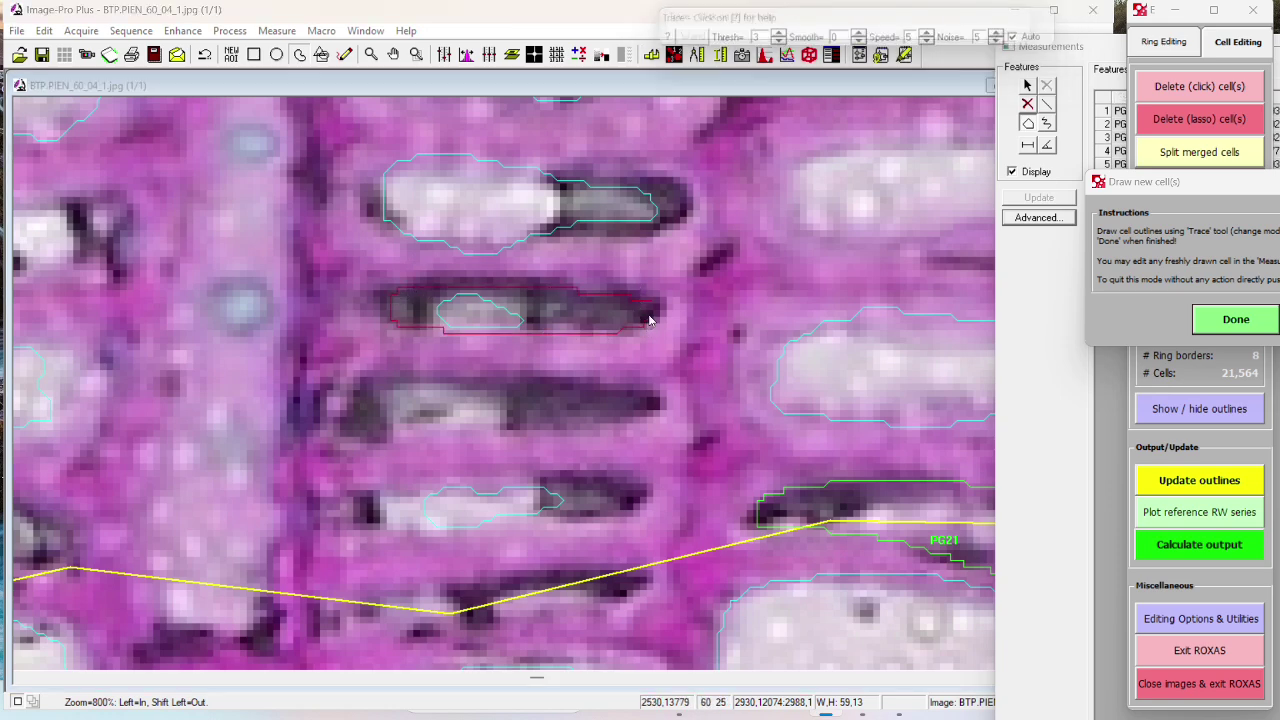
{"action": "mouse_move", "coordinate": [655, 395]}
{"action": "left_mouse_down"}
{"action": "mouse_move", "coordinate": [497, 388]}
{"action": "mouse_move", "coordinate": [354, 414]}
{"action": "mouse_move", "coordinate": [526, 443]}
{"action": "mouse_move", "coordinate": [652, 405]}
{"action": "left_mouse_up"}
{"action": "mouse_move", "coordinate": [615, 490]}
{"action": "left_mouse_down"}
{"action": "mouse_move", "coordinate": [515, 470]}
{"action": "mouse_move", "coordinate": [360, 500]}
{"action": "mouse_move", "coordinate": [455, 535]}
{"action": "mouse_move", "coordinate": [645, 515]}
{"action": "mouse_move", "coordinate": [648, 495]}
{"action": "left_mouse_up"}
{"action": "mouse_move", "coordinate": [632, 570]}
{"action": "left_mouse_down"}
{"action": "mouse_move", "coordinate": [455, 575]}
{"action": "mouse_move", "coordinate": [350, 620]}
{"action": "mouse_move", "coordinate": [596, 614]}
{"action": "mouse_move", "coordinate": [645, 590]}
{"action": "left_mouse_up"}
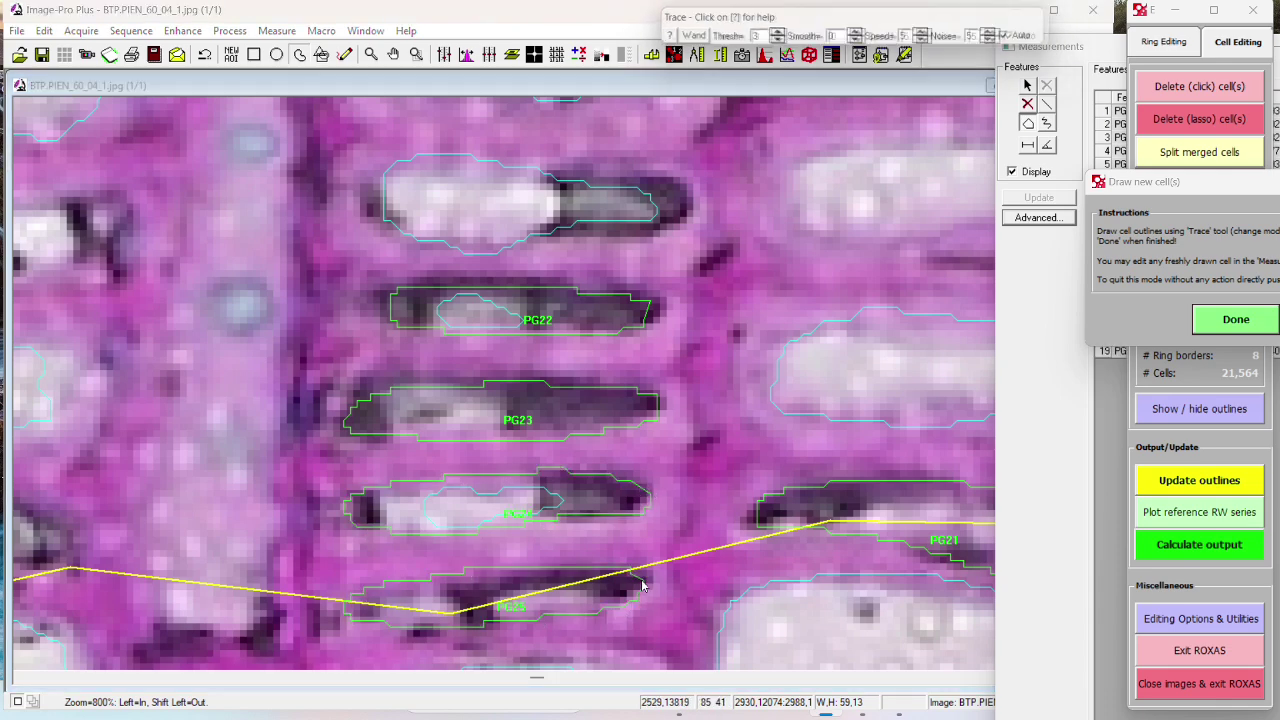
{"action": "left_click", "coordinate": [1236, 319]}
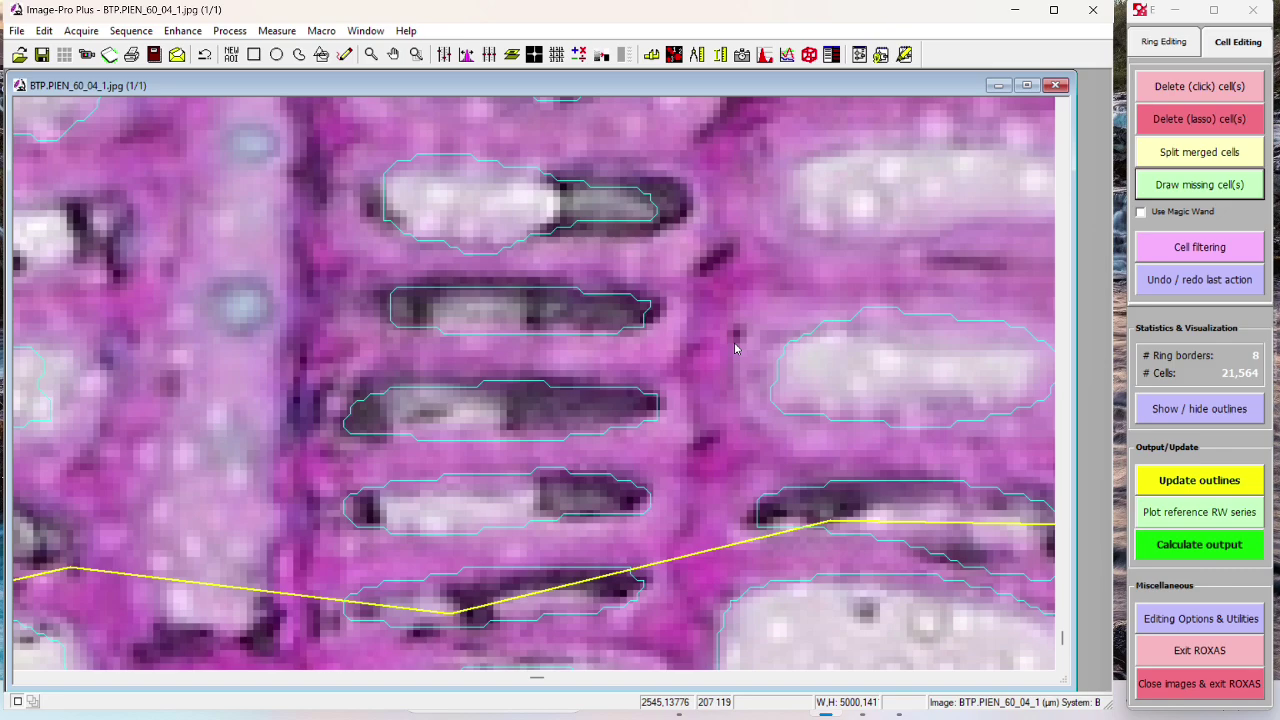
Step: Examine the cell outlines in the distorted tissue band just below the ring border at the start of ring 1864
{"action": "scroll", "coordinate": [735, 349], "scroll_direction": "down", "scroll_amount": 1}
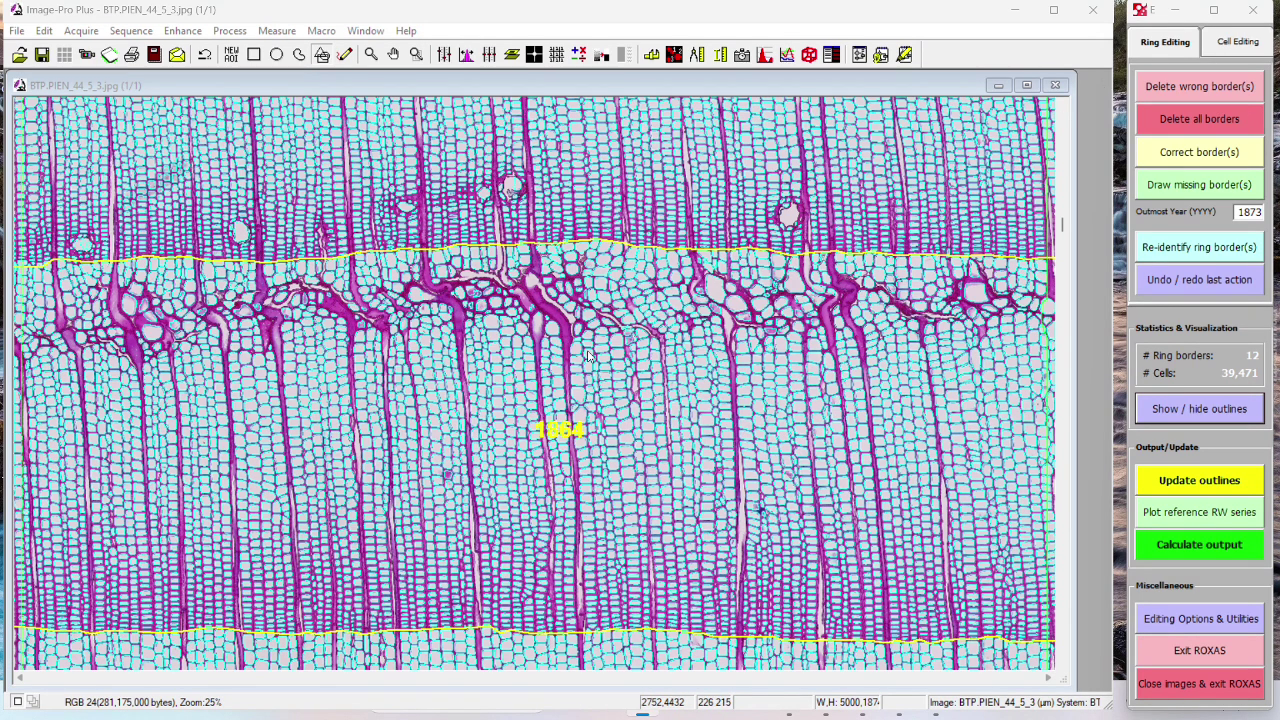
{"action": "left_click", "coordinate": [462, 226]}
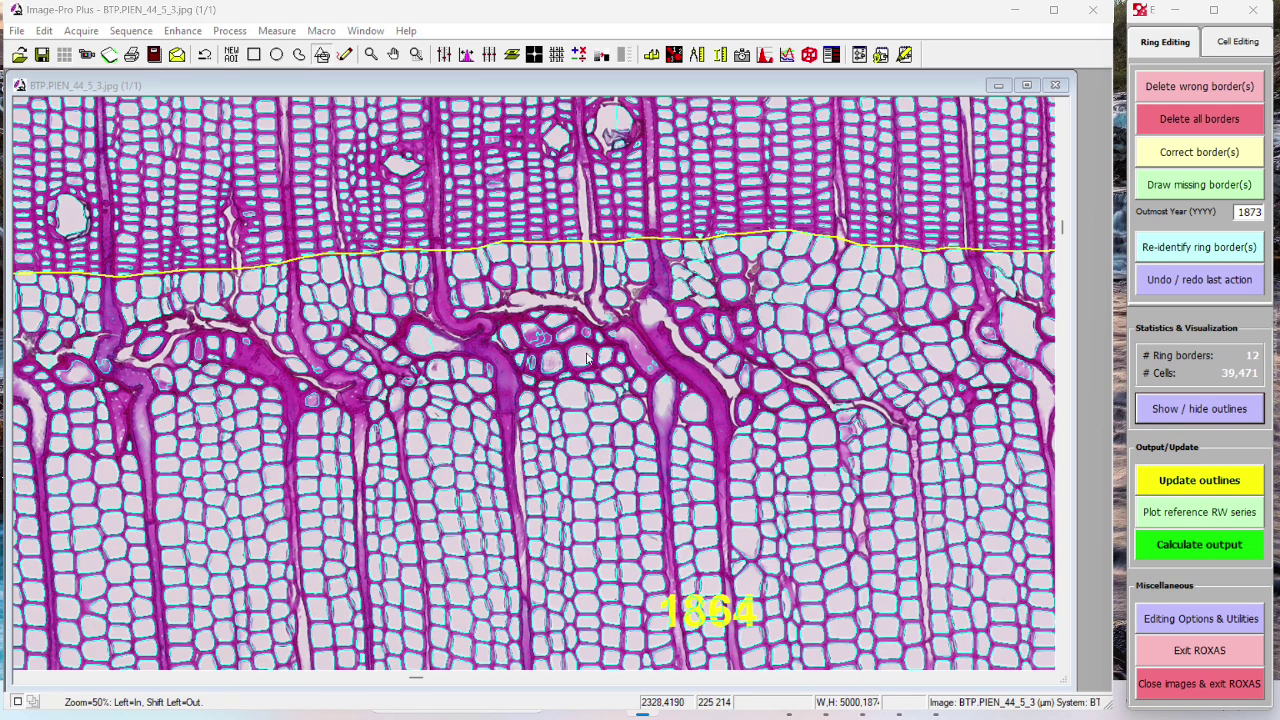
{"action": "left_click", "coordinate": [768, 290], "text": "shift"}
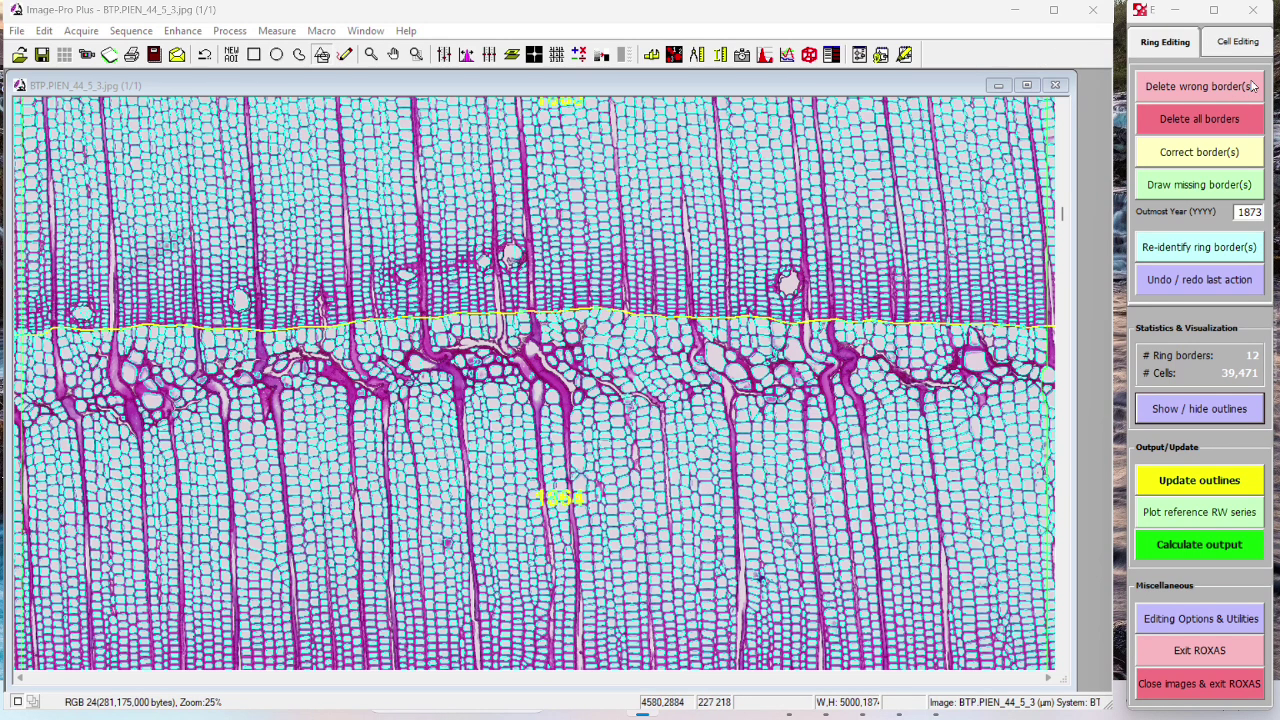
Step: Set the style of the cell outlines to filled in the editing options and apply it
{"action": "left_click", "coordinate": [1237, 43]}
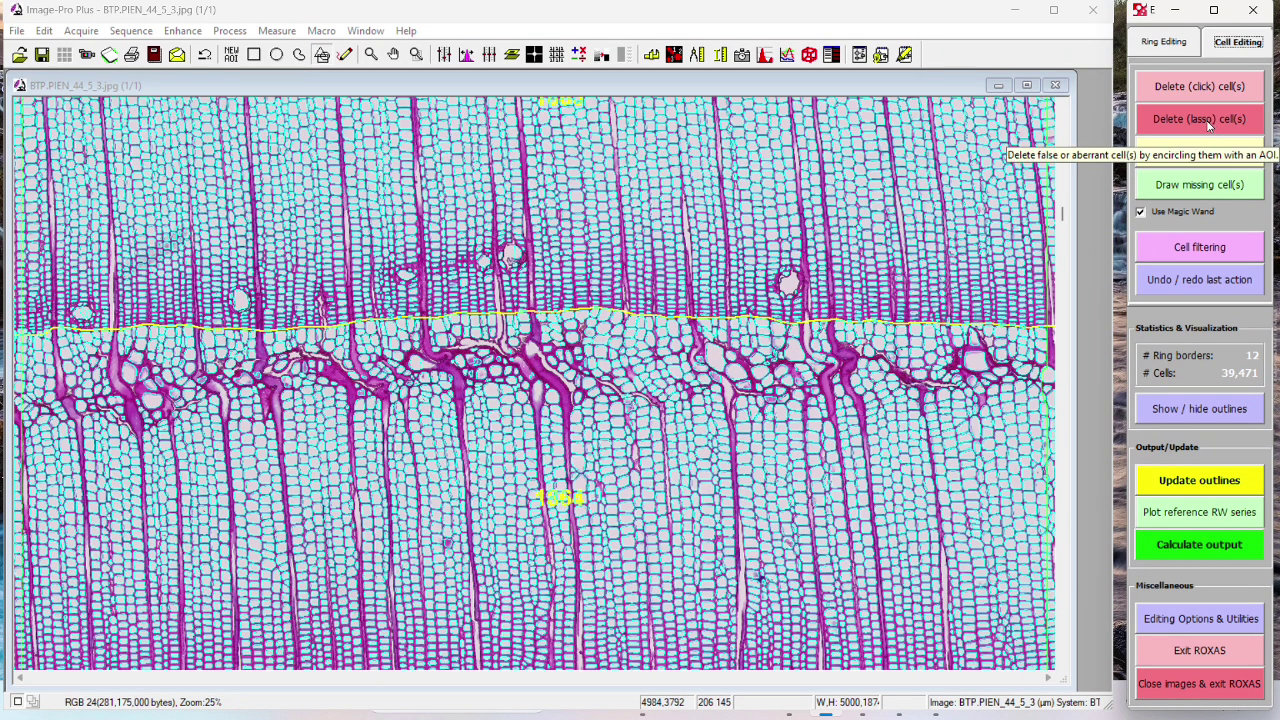
{"action": "left_click", "coordinate": [1191, 620]}
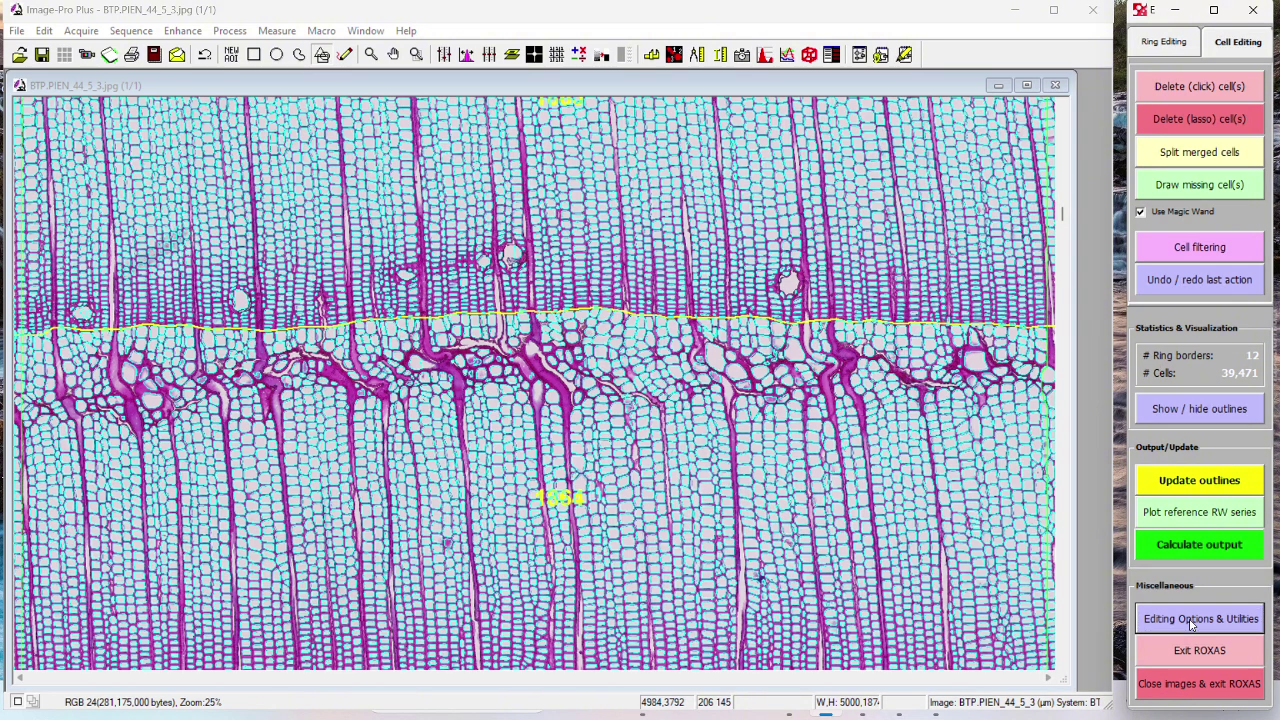
{"action": "left_click", "coordinate": [735, 215]}
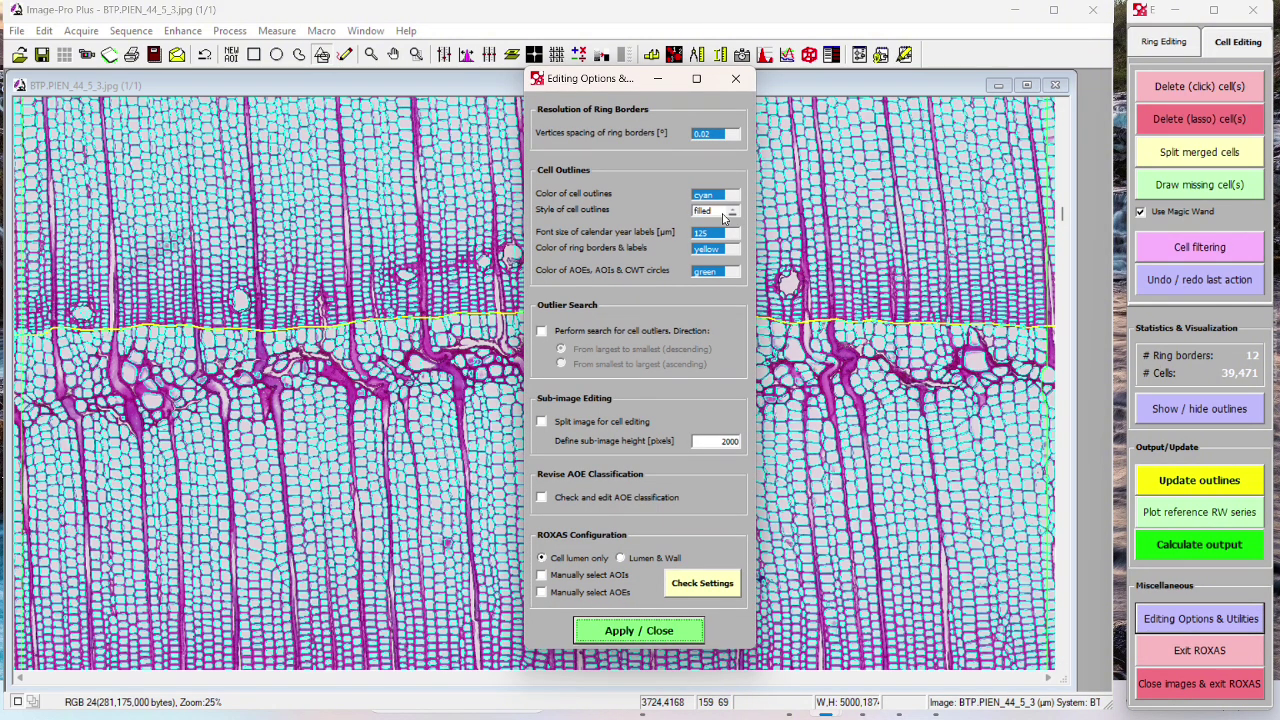
{"action": "left_click", "coordinate": [712, 211]}
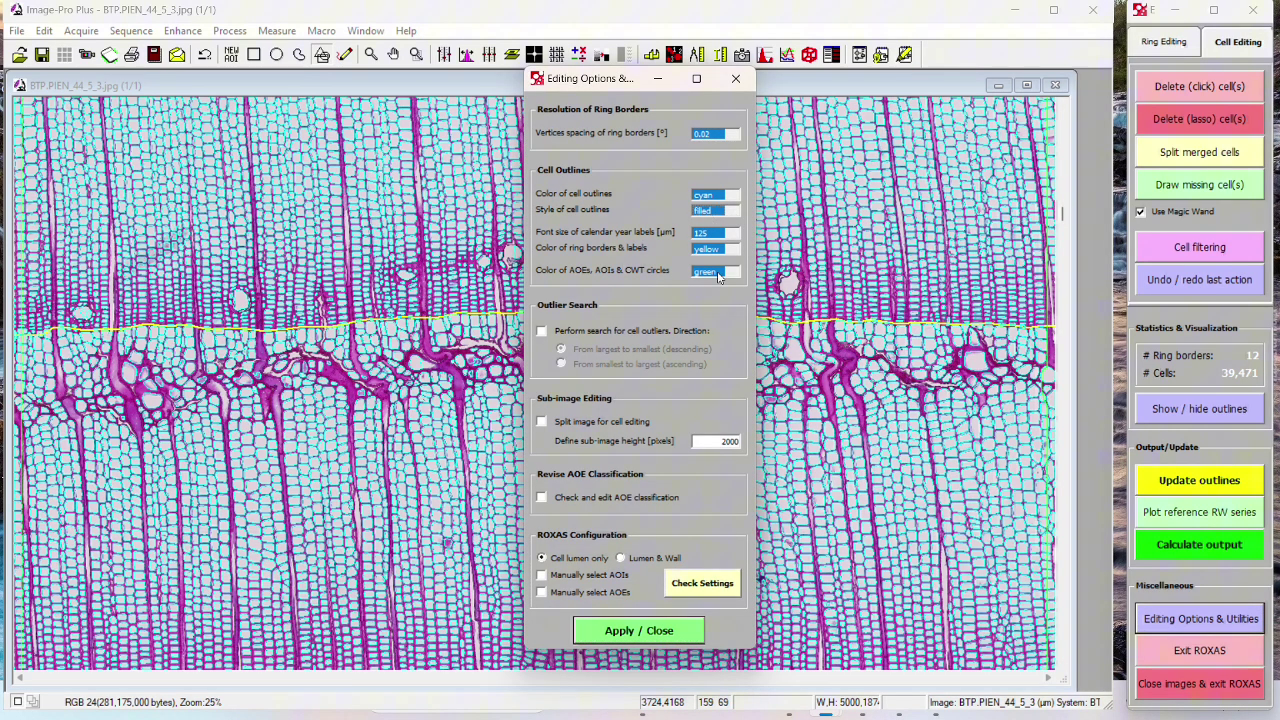
{"action": "left_click", "coordinate": [667, 631]}
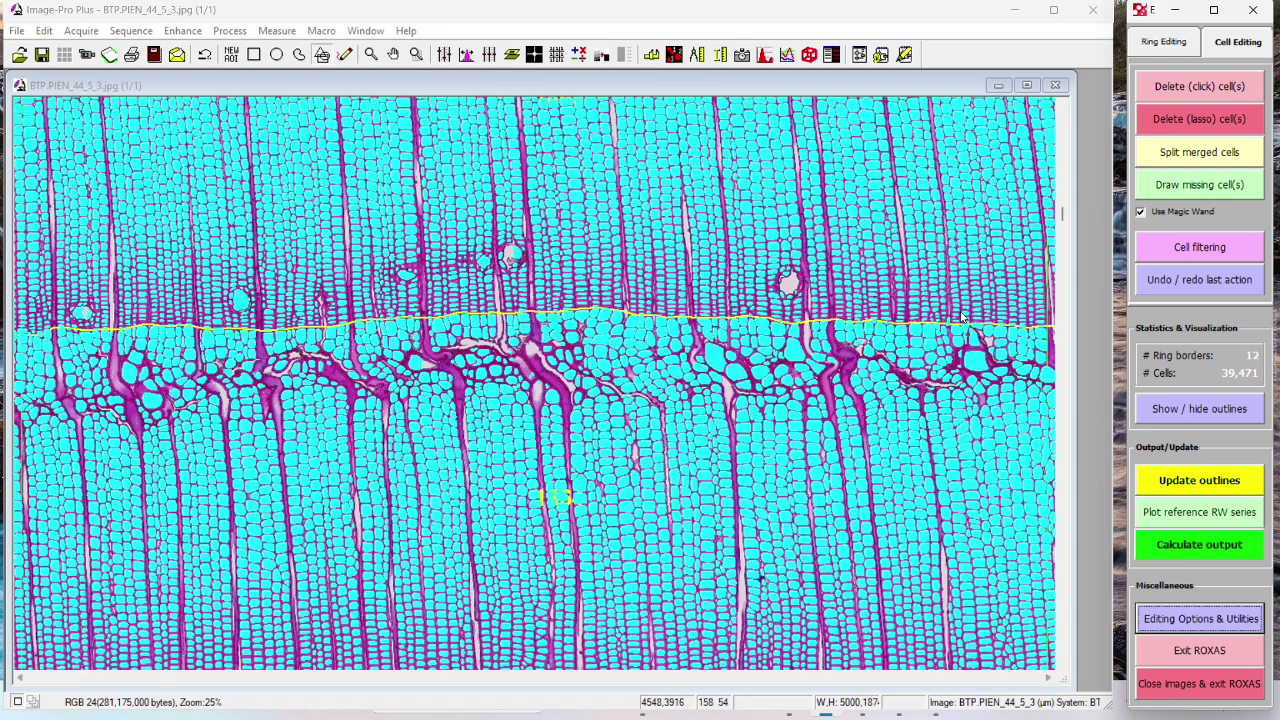
Step: Start a lasso deletion and outline the distorted cells below the 1864 ring border at the image's right edge
{"action": "scroll", "coordinate": [963, 317], "scroll_direction": "up", "scroll_amount": 1}
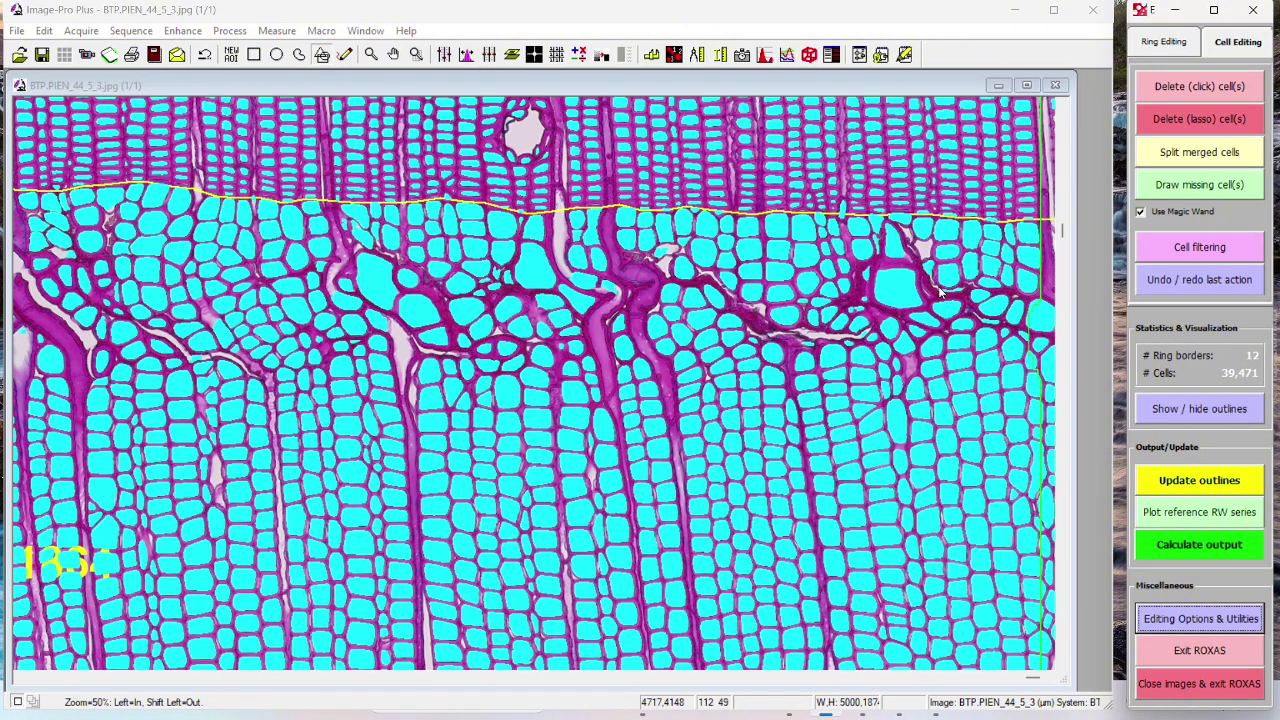
{"action": "left_click", "coordinate": [449, 210]}
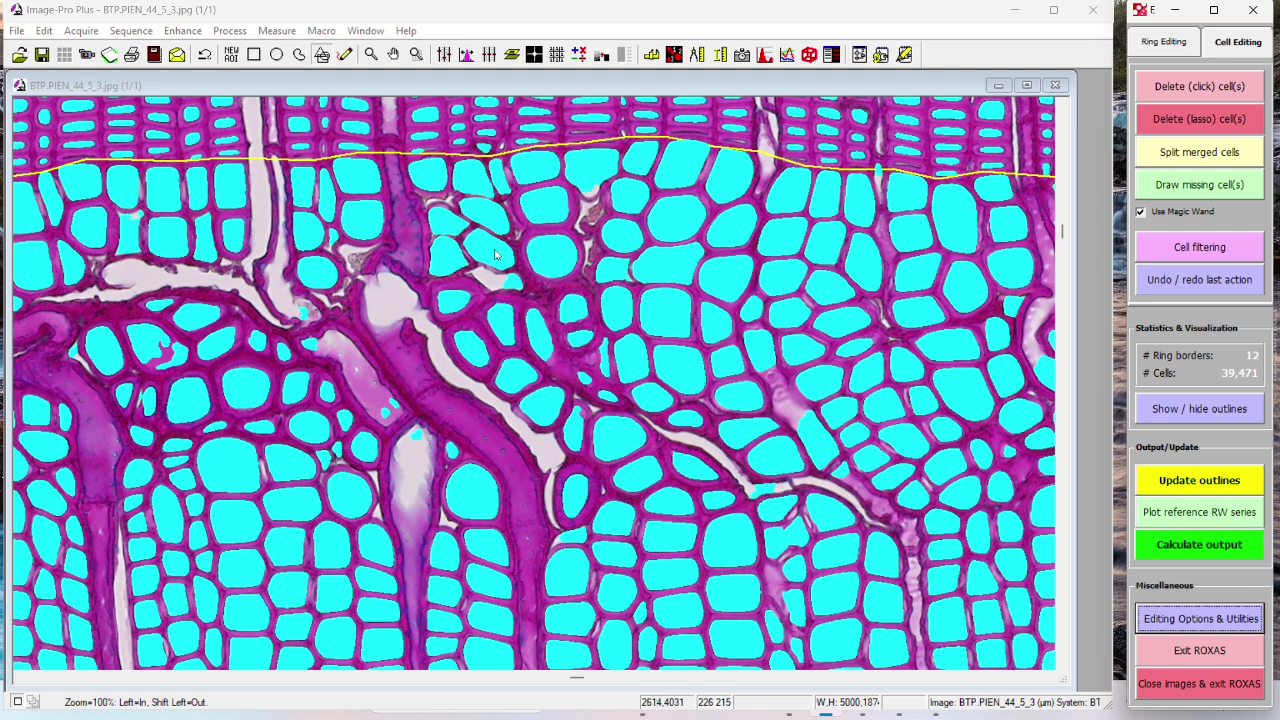
{"action": "left_click", "coordinate": [716, 235], "text": "shift"}
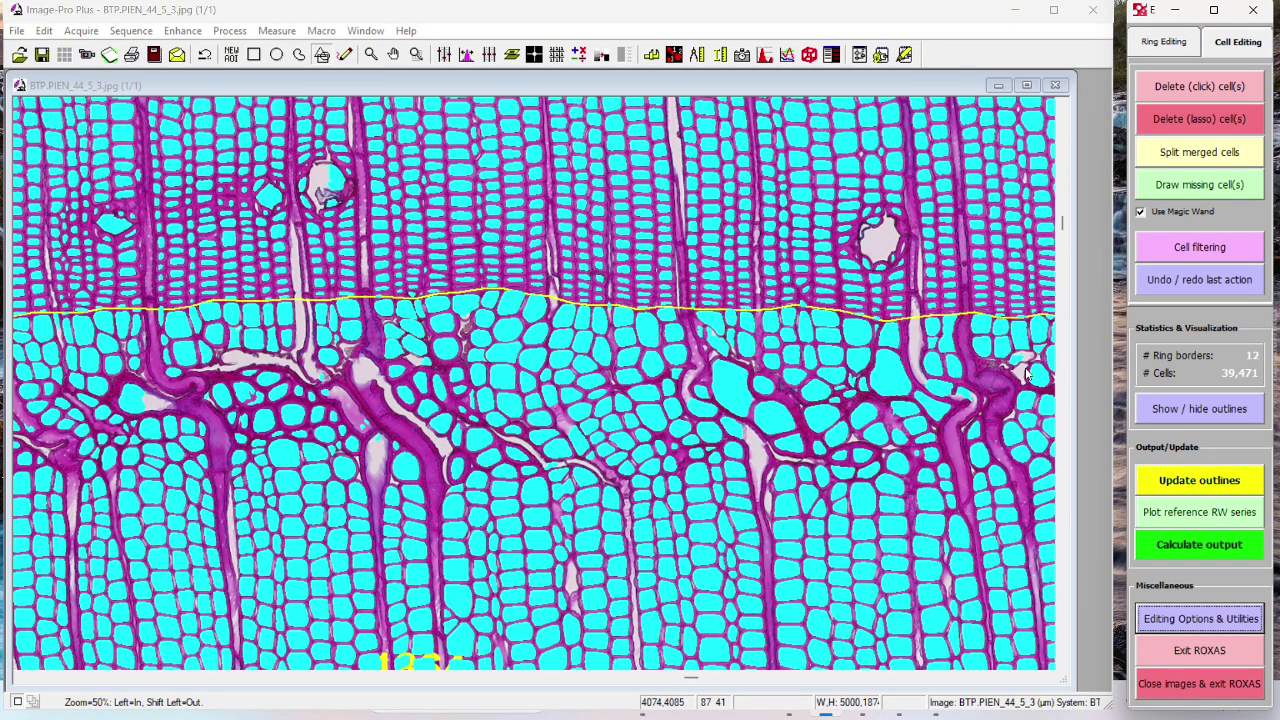
{"action": "left_click", "coordinate": [1203, 117]}
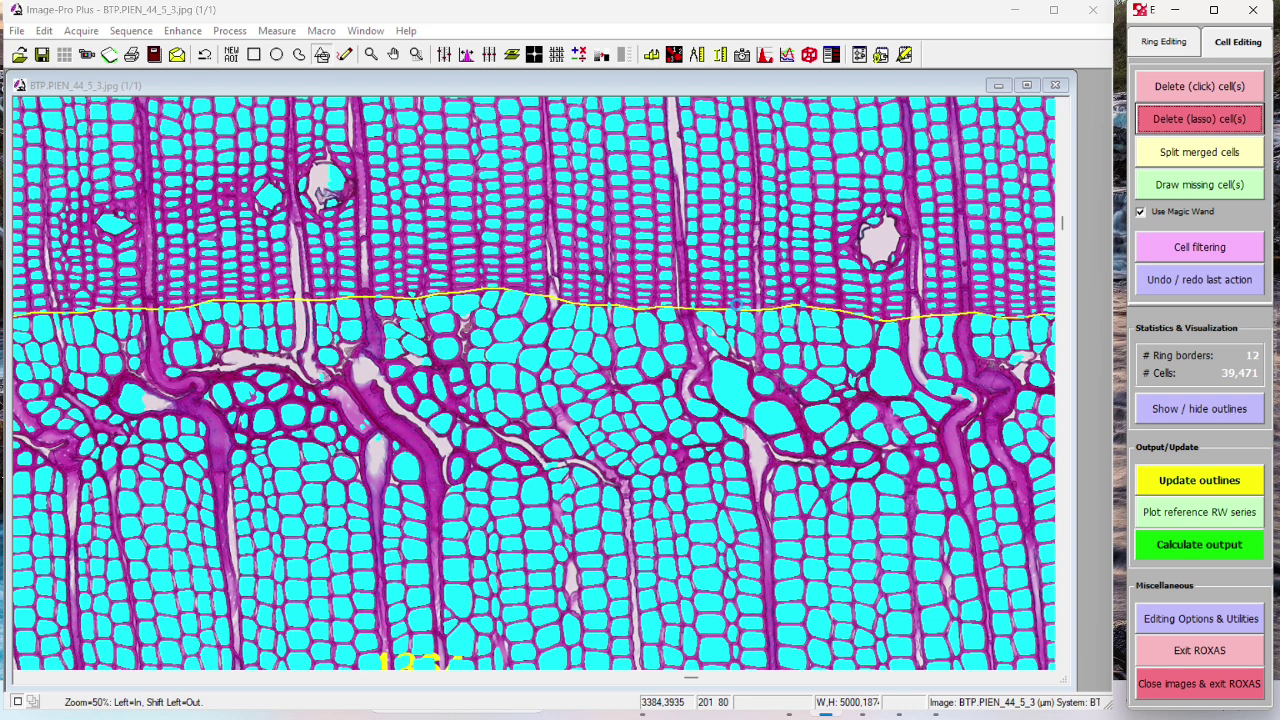
{"action": "left_click_drag", "start_coordinate": [651, 291], "coordinate": [1279, 289]}
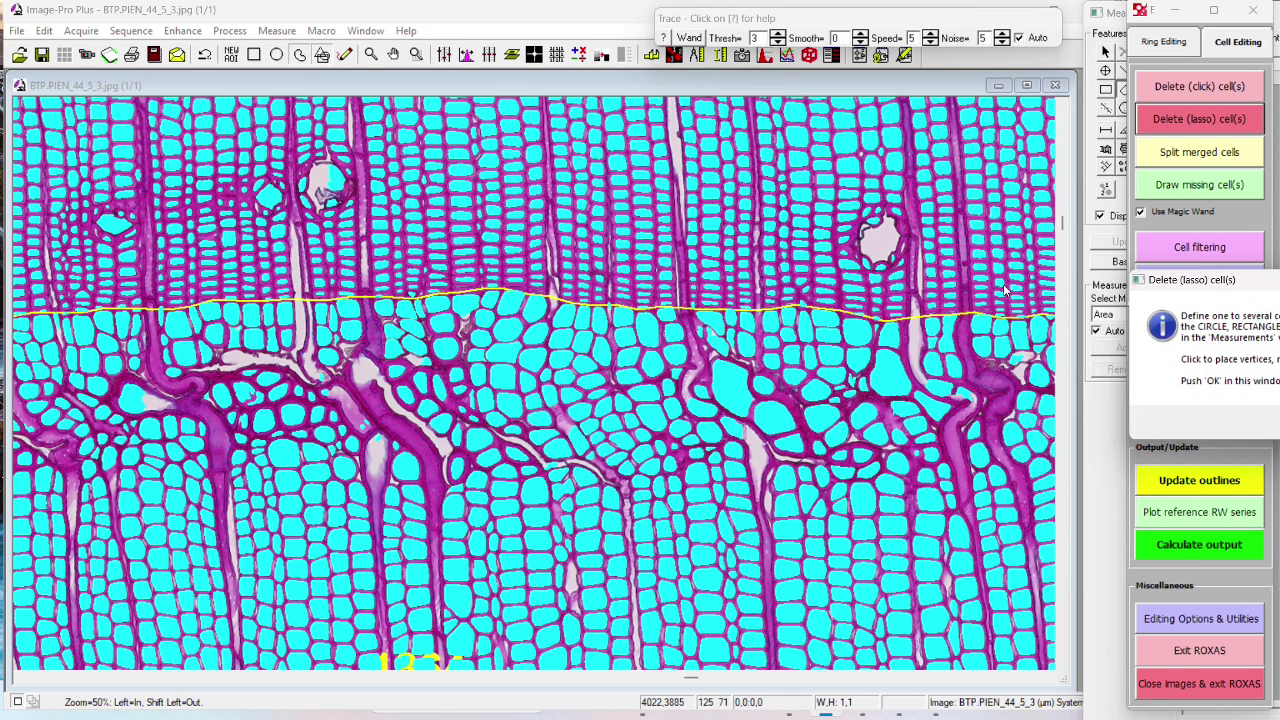
{"action": "scroll", "coordinate": [1007, 288], "scroll_direction": "up", "scroll_amount": 1}
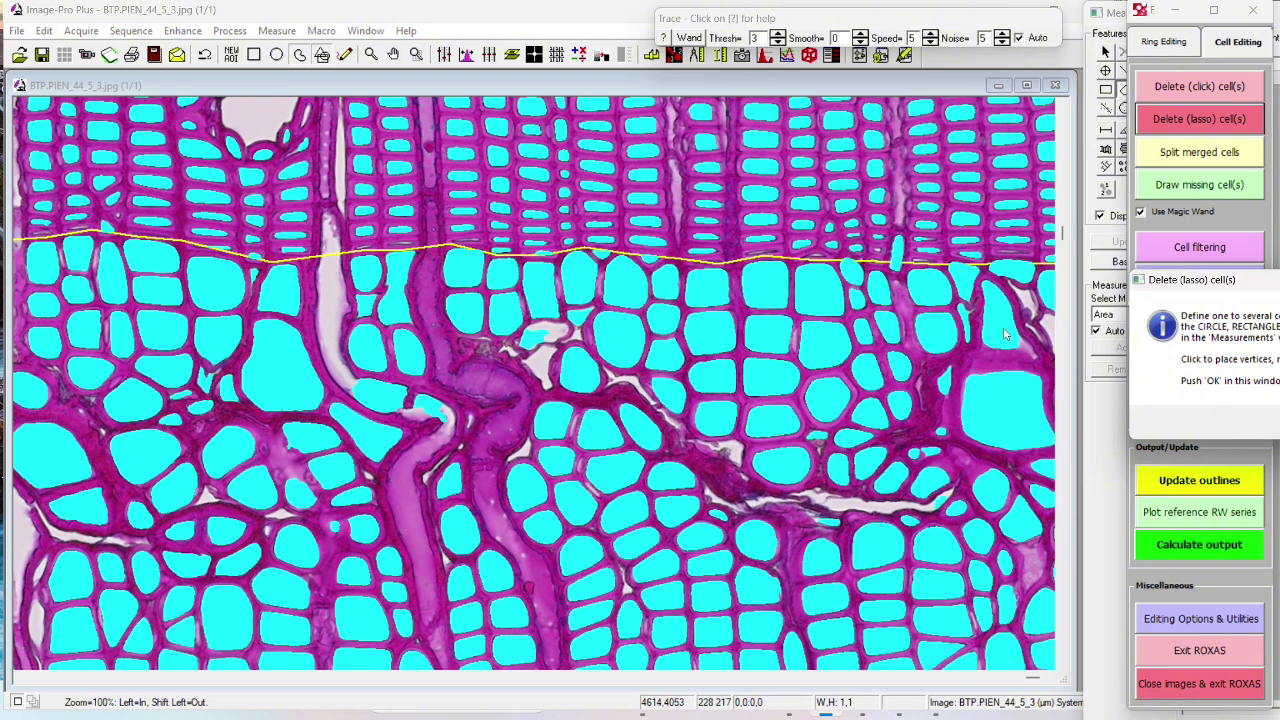
{"action": "scroll", "coordinate": [1022, 334], "scroll_direction": "down", "scroll_amount": 1}
{"action": "mouse_move", "coordinate": [1045, 377]}
{"action": "left_mouse_down"}
{"action": "mouse_move", "coordinate": [931, 344]}
{"action": "mouse_move", "coordinate": [897, 305]}
{"action": "mouse_move", "coordinate": [844, 294]}
{"action": "mouse_move", "coordinate": [838, 356]}
{"action": "mouse_move", "coordinate": [818, 382]}
{"action": "mouse_move", "coordinate": [768, 380]}
{"action": "mouse_move", "coordinate": [678, 332]}
{"action": "mouse_move", "coordinate": [646, 356]}
{"action": "mouse_move", "coordinate": [776, 462]}
{"action": "mouse_move", "coordinate": [866, 462]}
{"action": "mouse_move", "coordinate": [910, 482]}
{"action": "mouse_move", "coordinate": [945, 432]}
{"action": "mouse_move", "coordinate": [1030, 442]}
{"action": "left_mouse_up"}
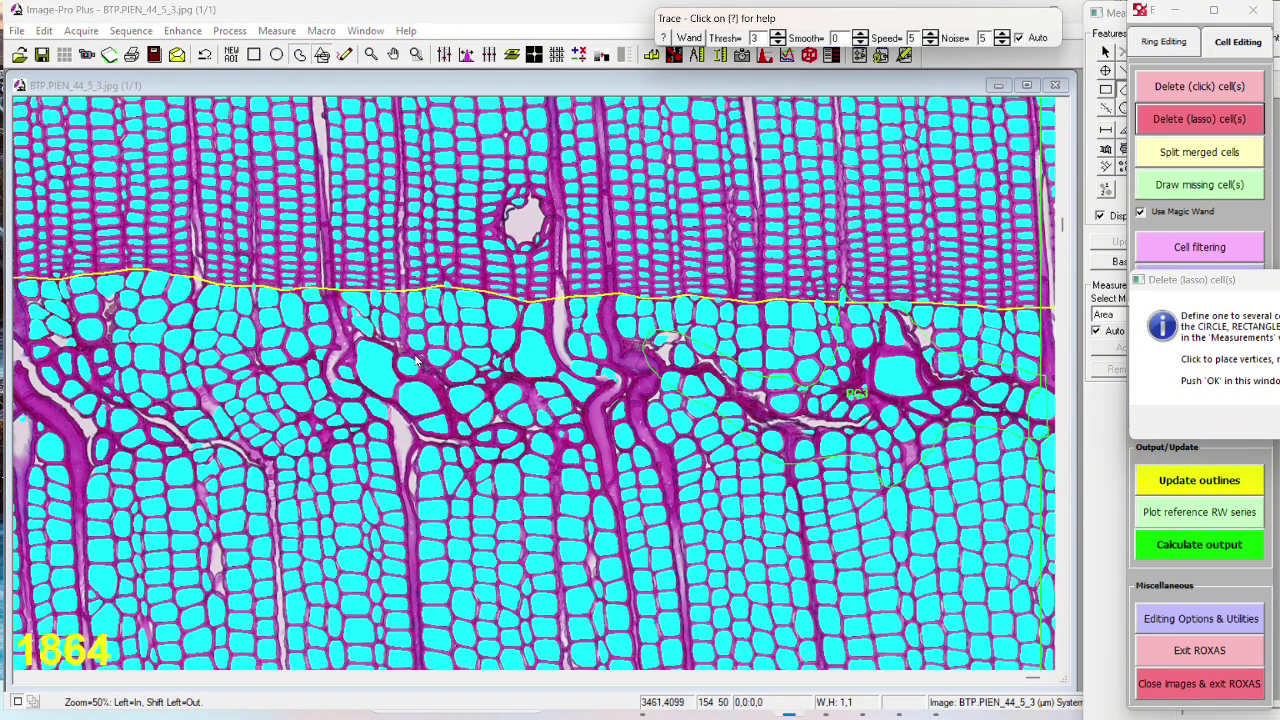
Step: Lasso the rest of the distorted band below the 1864 ring border, working leftward across the image, and delete the enclosed cells
{"action": "left_click", "coordinate": [660, 347]}
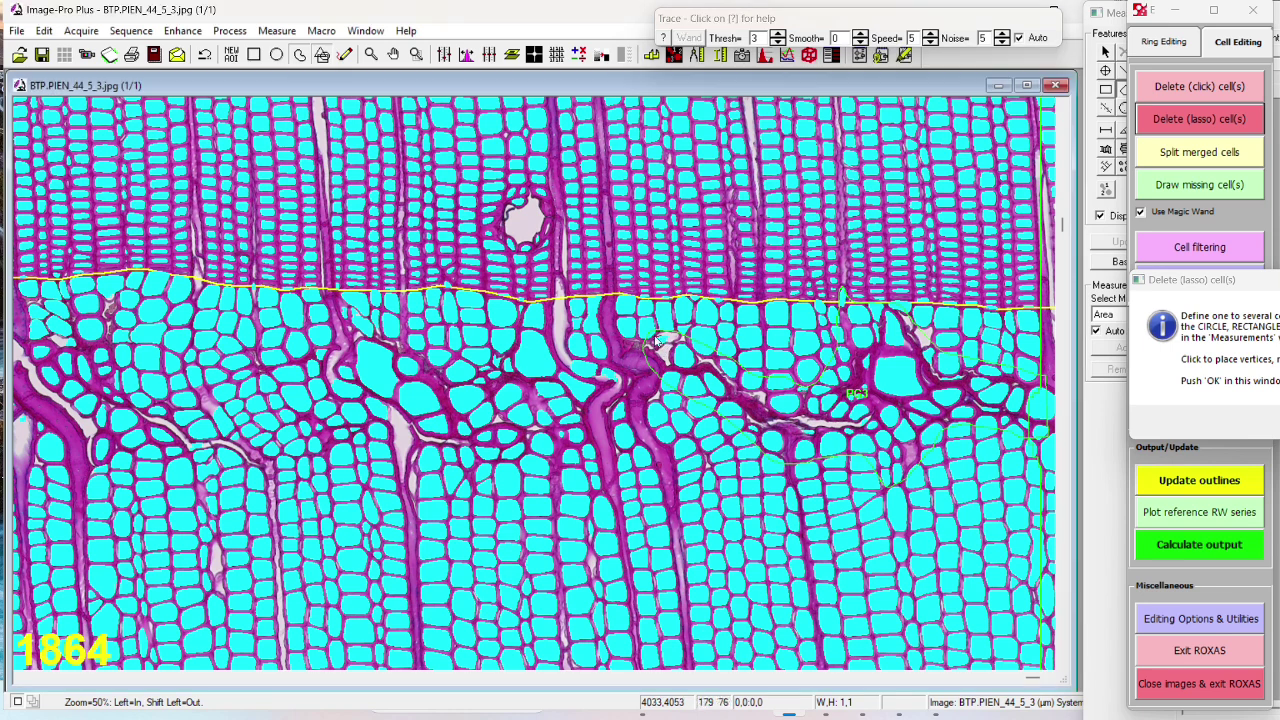
{"action": "mouse_move", "coordinate": [538, 310]}
{"action": "left_mouse_down"}
{"action": "mouse_move", "coordinate": [450, 355]}
{"action": "mouse_move", "coordinate": [365, 325]}
{"action": "mouse_move", "coordinate": [334, 350]}
{"action": "mouse_move", "coordinate": [368, 430]}
{"action": "mouse_move", "coordinate": [470, 458]}
{"action": "mouse_move", "coordinate": [698, 428]}
{"action": "left_mouse_up"}
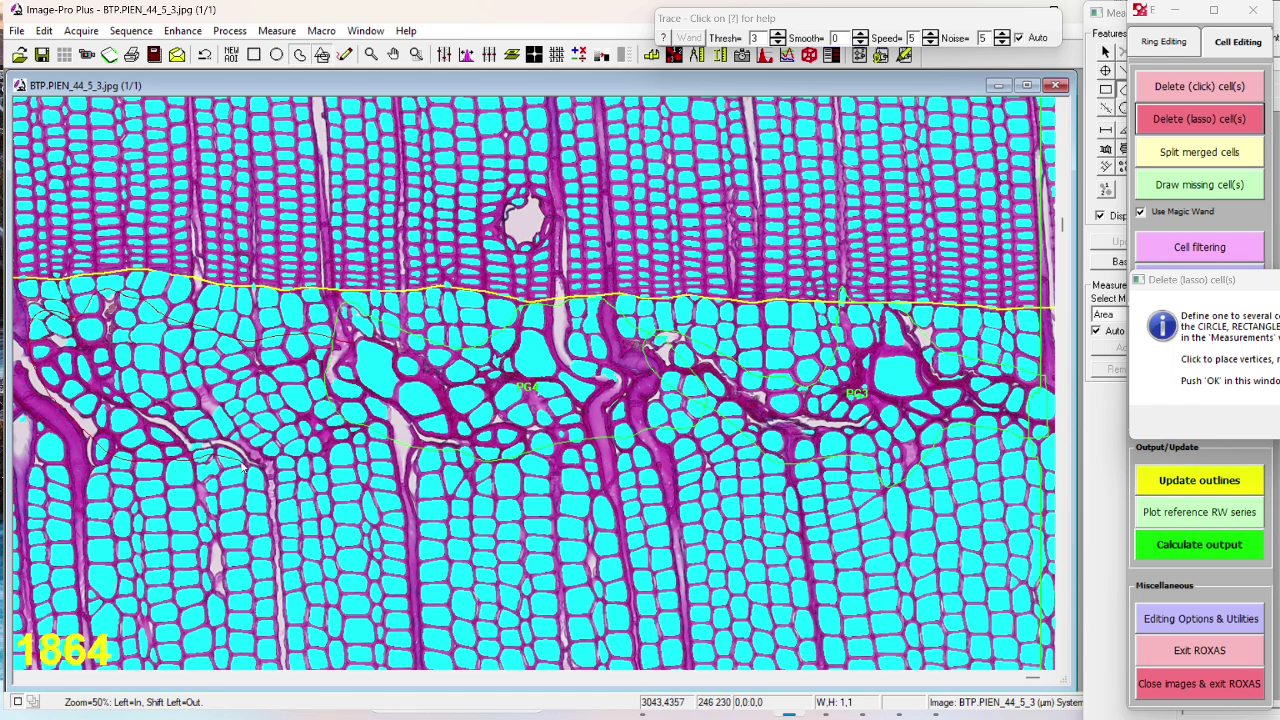
{"action": "left_click", "coordinate": [330, 352], "text": "shift"}
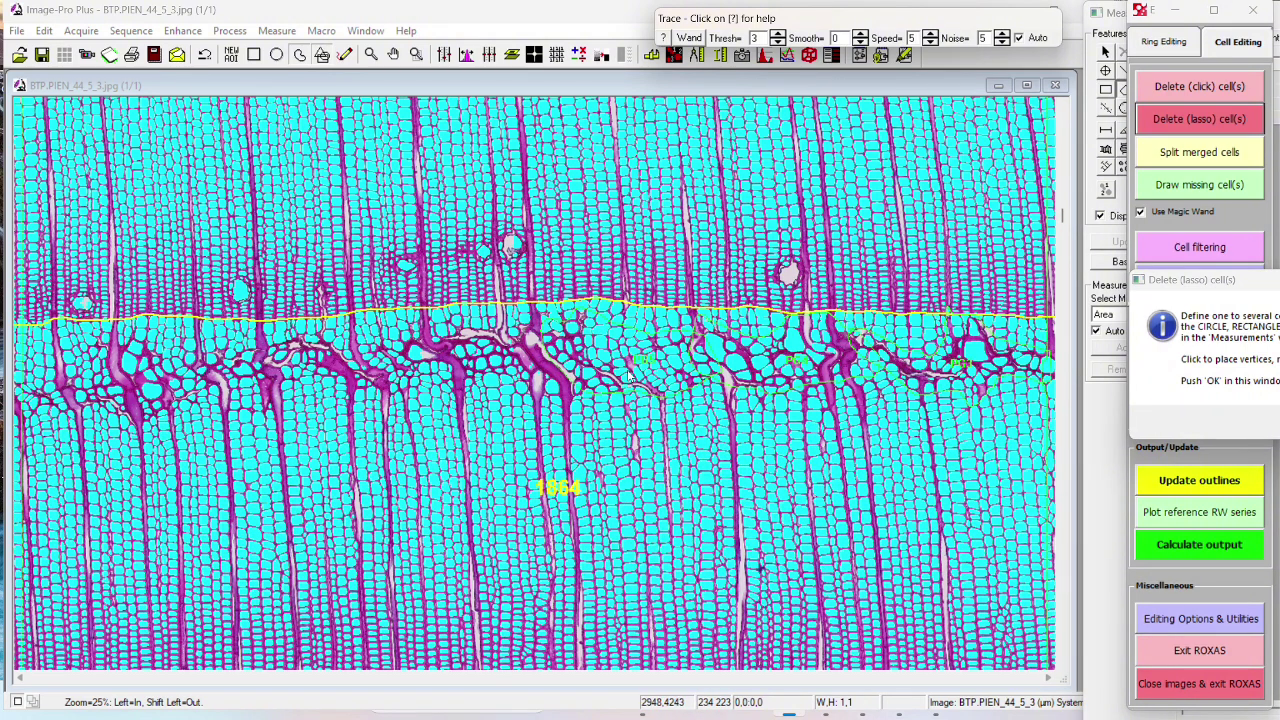
{"action": "left_click", "coordinate": [555, 330]}
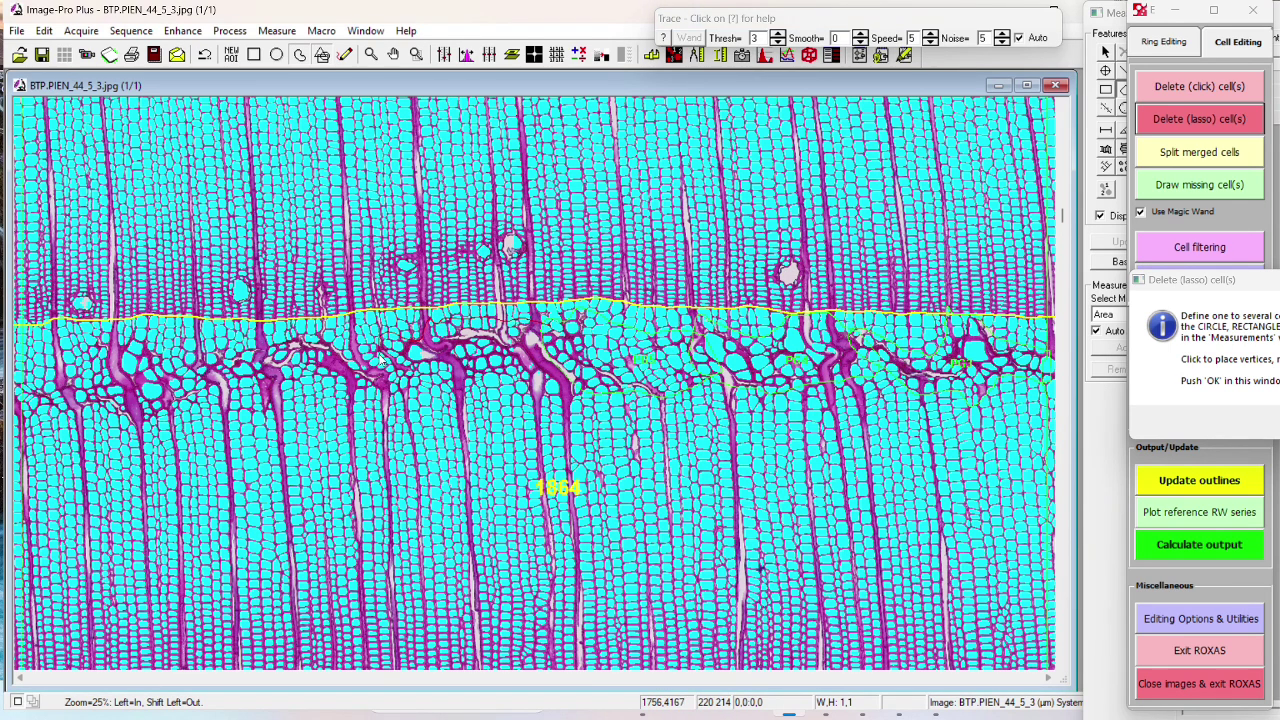
{"action": "right_click", "coordinate": [585, 378]}
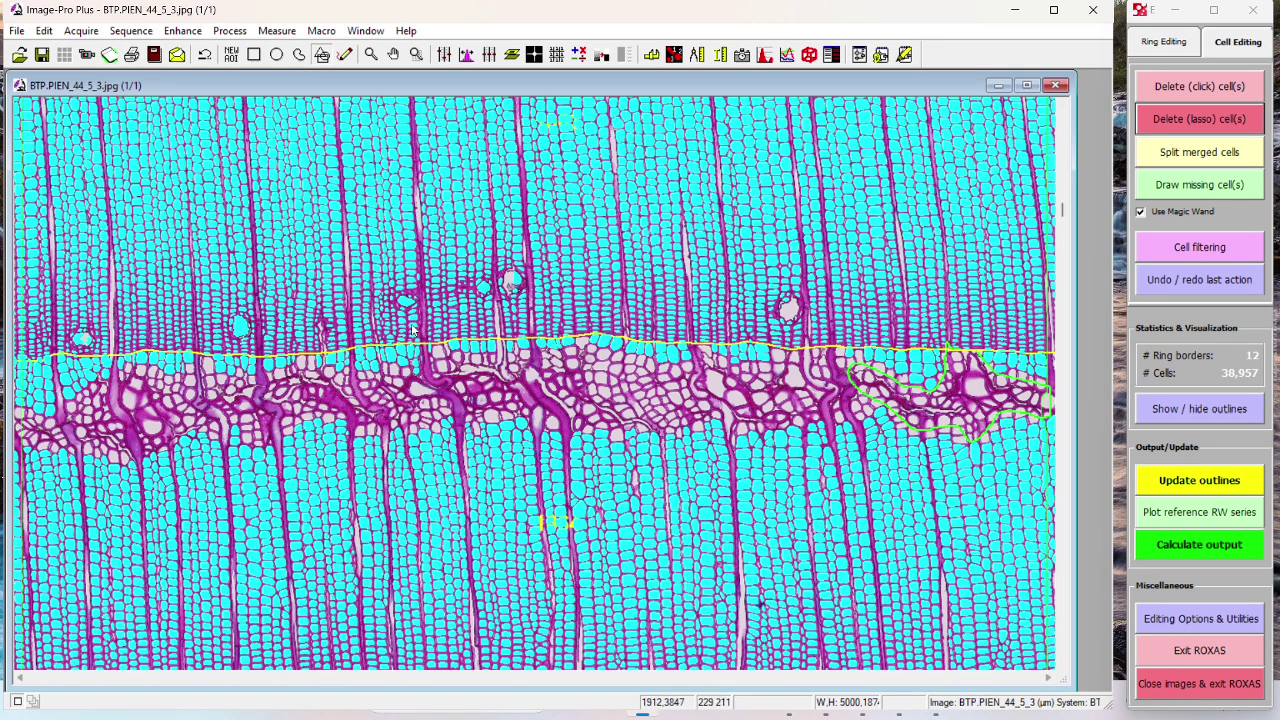
Step: Delete single leftover aberrant cells along the edges of the cleared band below the 1864 ring border
{"action": "scroll", "coordinate": [441, 318], "scroll_direction": "up", "scroll_amount": 1}
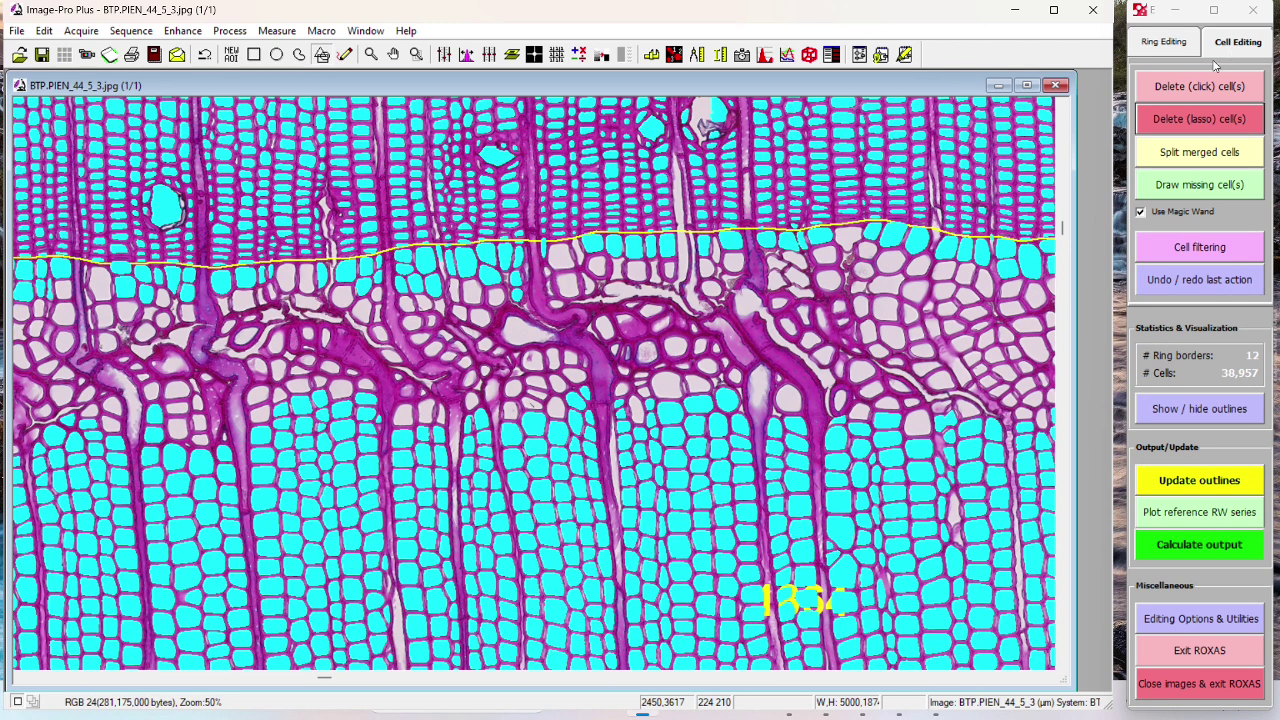
{"action": "left_click", "coordinate": [1199, 86]}
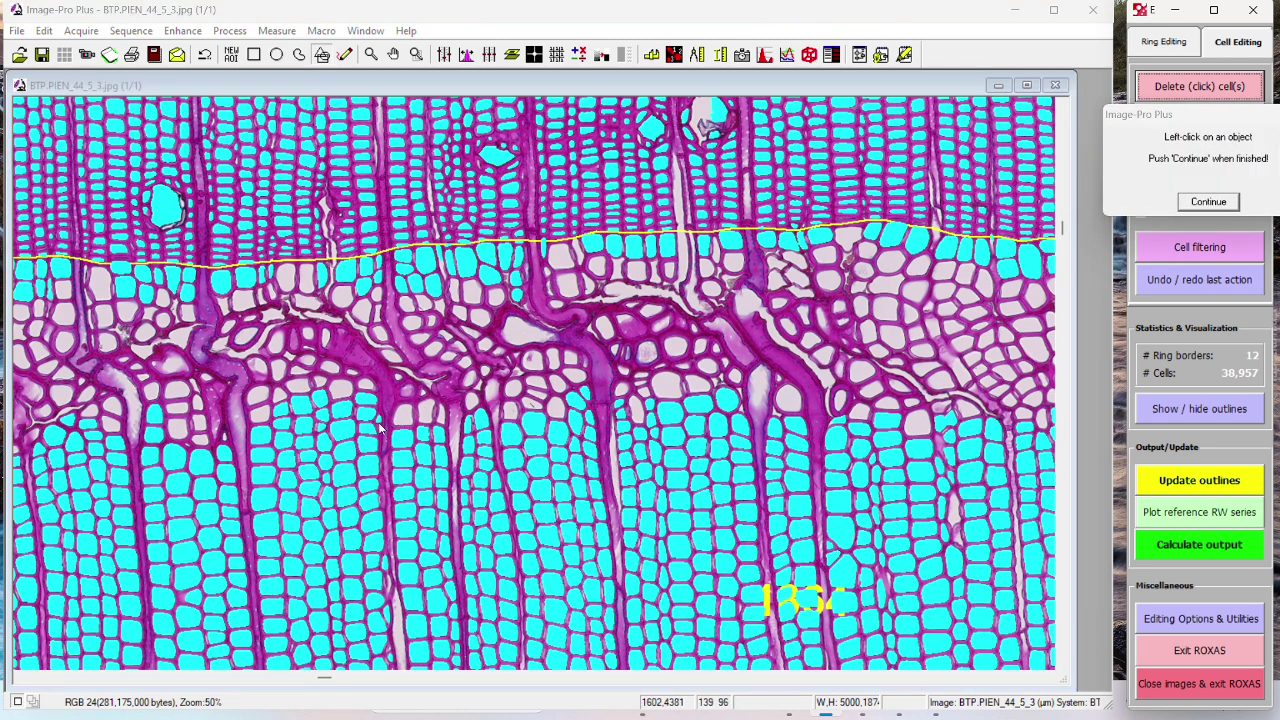
{"action": "left_click", "coordinate": [468, 426]}
{"action": "left_click", "coordinate": [278, 280]}
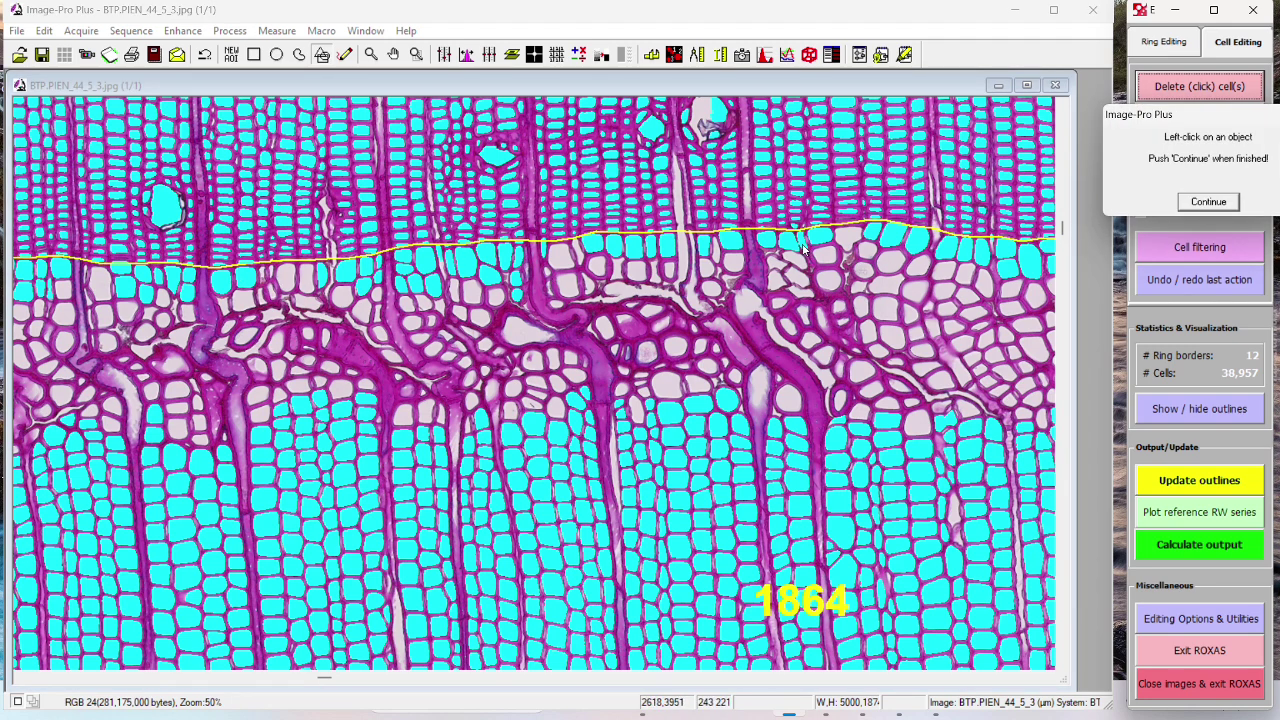
{"action": "scroll", "coordinate": [804, 245], "scroll_direction": "up", "scroll_amount": 1}
{"action": "left_click", "coordinate": [513, 227]}
{"action": "scroll", "coordinate": [820, 315], "scroll_direction": "down", "scroll_amount": 1}
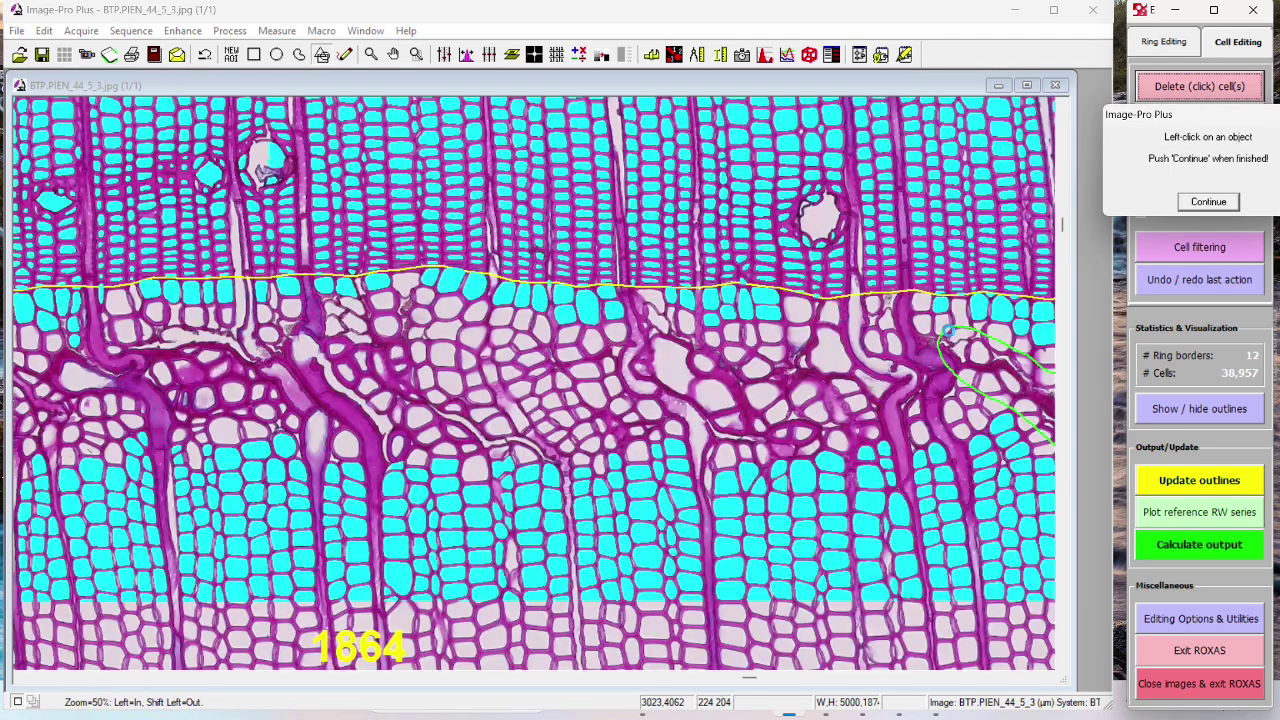
{"action": "scroll", "coordinate": [988, 335], "scroll_direction": "up", "scroll_amount": 1}
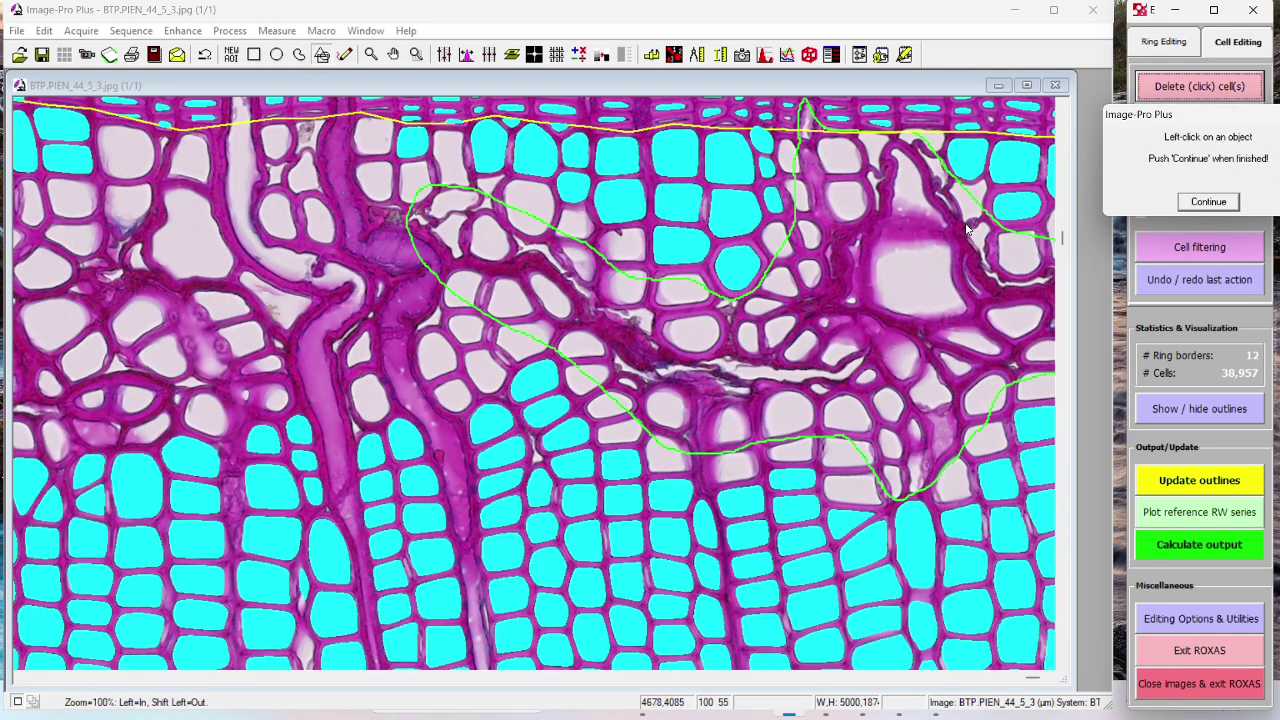
{"action": "scroll", "coordinate": [968, 230], "scroll_direction": "down", "scroll_amount": 1}
{"action": "scroll", "coordinate": [908, 127], "scroll_direction": "up", "scroll_amount": 1}
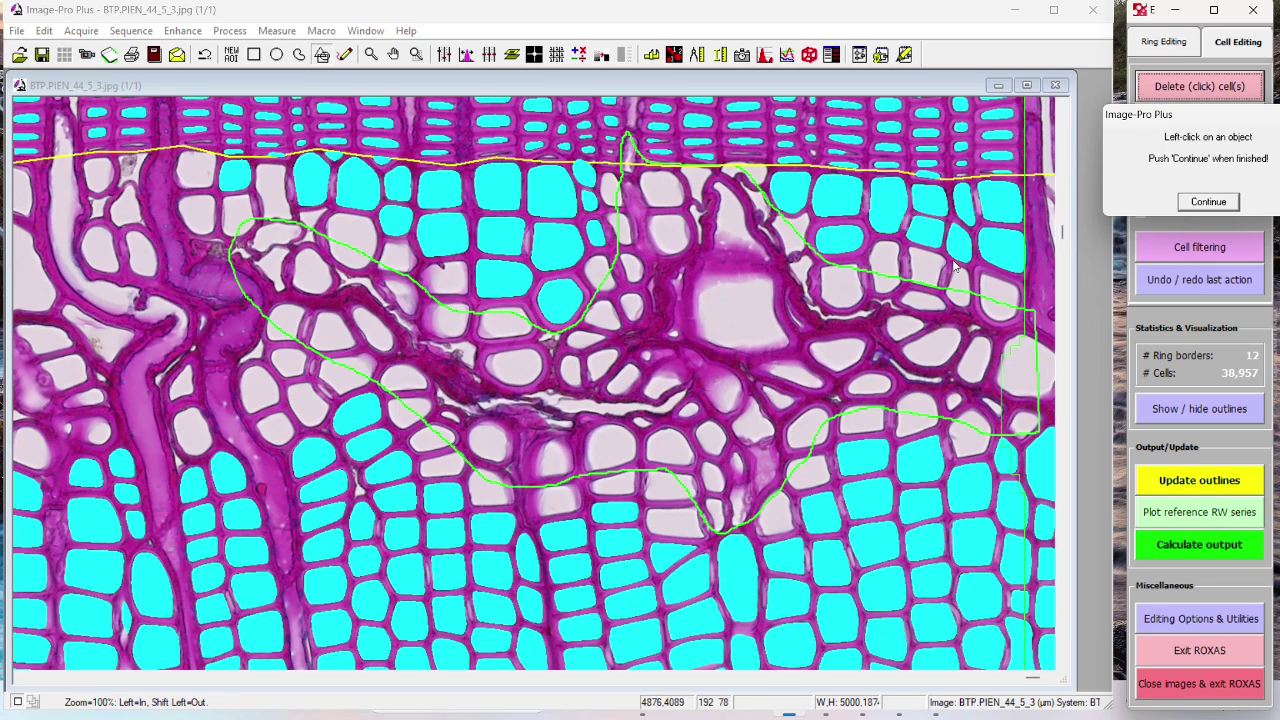
{"action": "scroll", "coordinate": [955, 265], "scroll_direction": "down", "scroll_amount": 1}
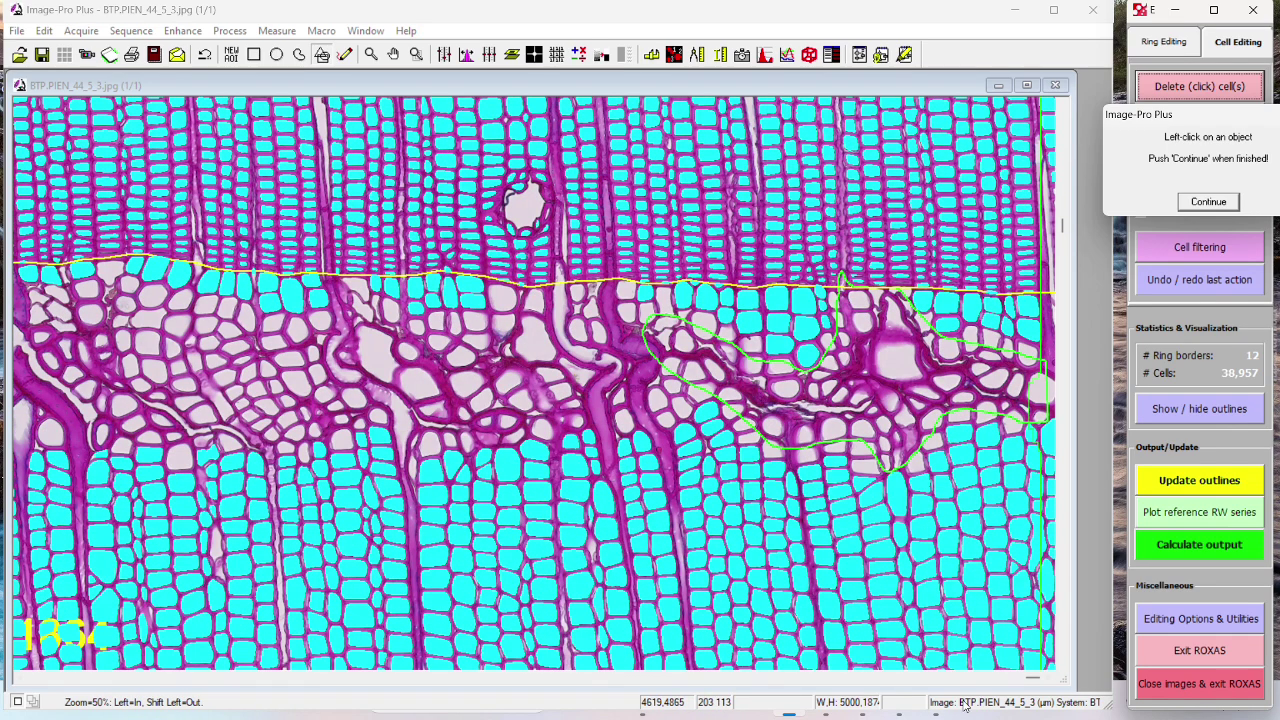
{"action": "left_click_drag", "start_coordinate": [1035, 684], "coordinate": [30, 618]}
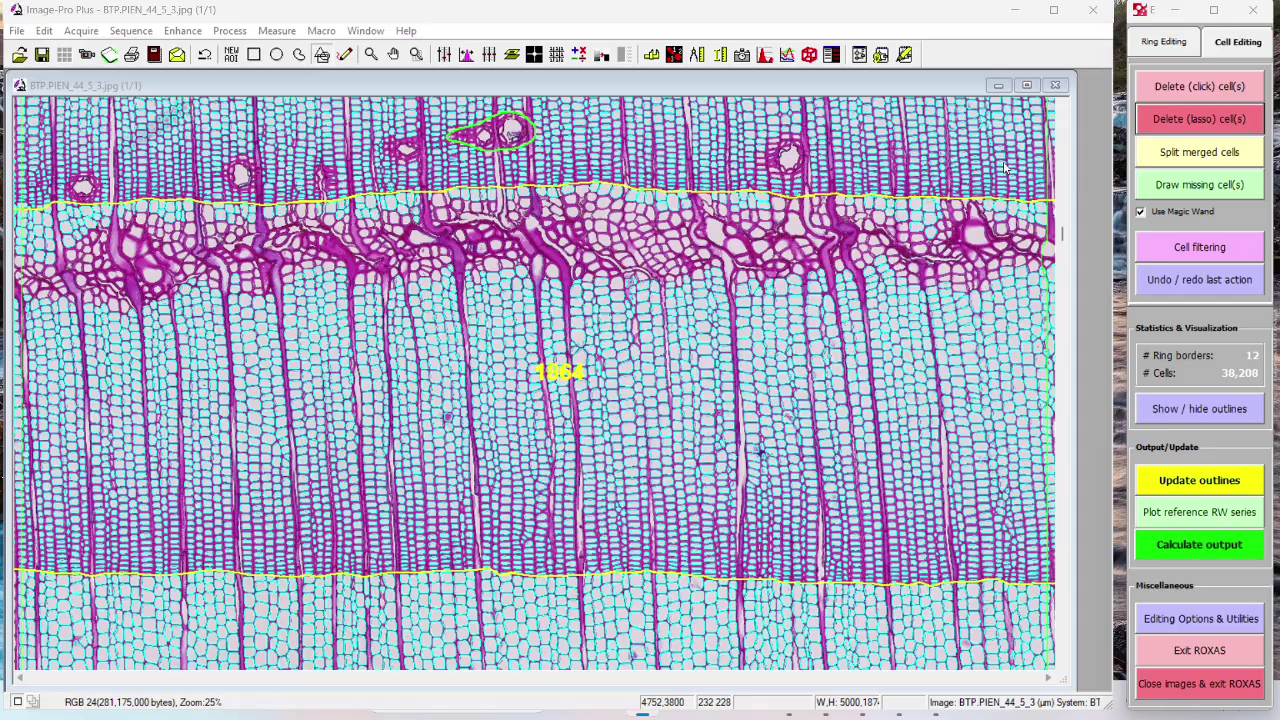
Step: Start a lasso deletion at ring 1867 and outline the distorted cells below its starting border at the image's right edge
{"action": "left_click_drag", "start_coordinate": [1063, 258], "coordinate": [1070, 412]}
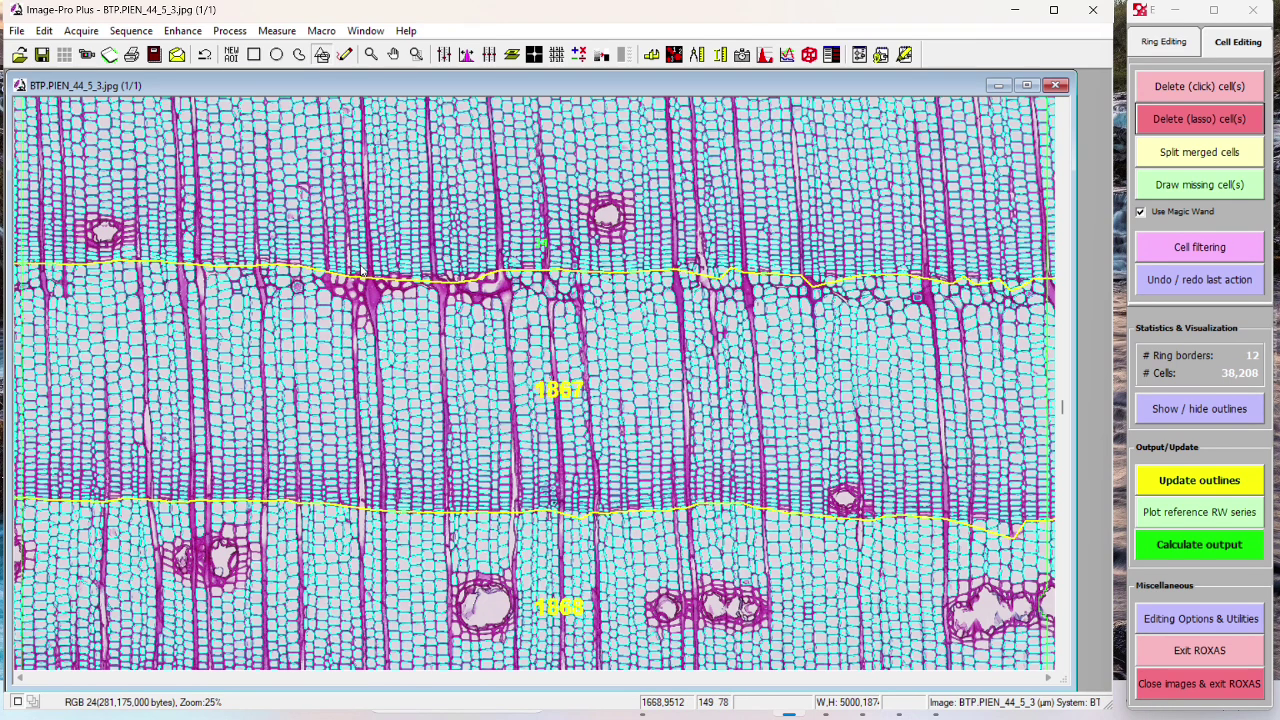
{"action": "left_click", "coordinate": [452, 215]}
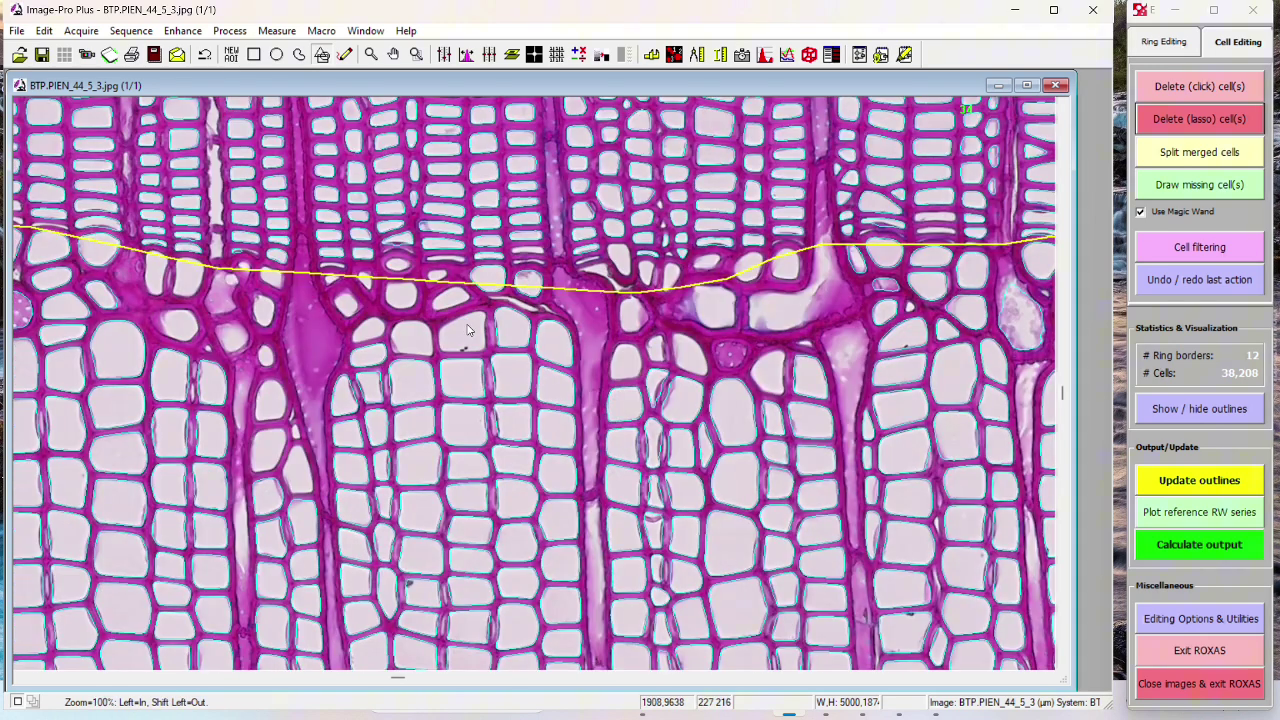
{"action": "left_click", "coordinate": [468, 327]}
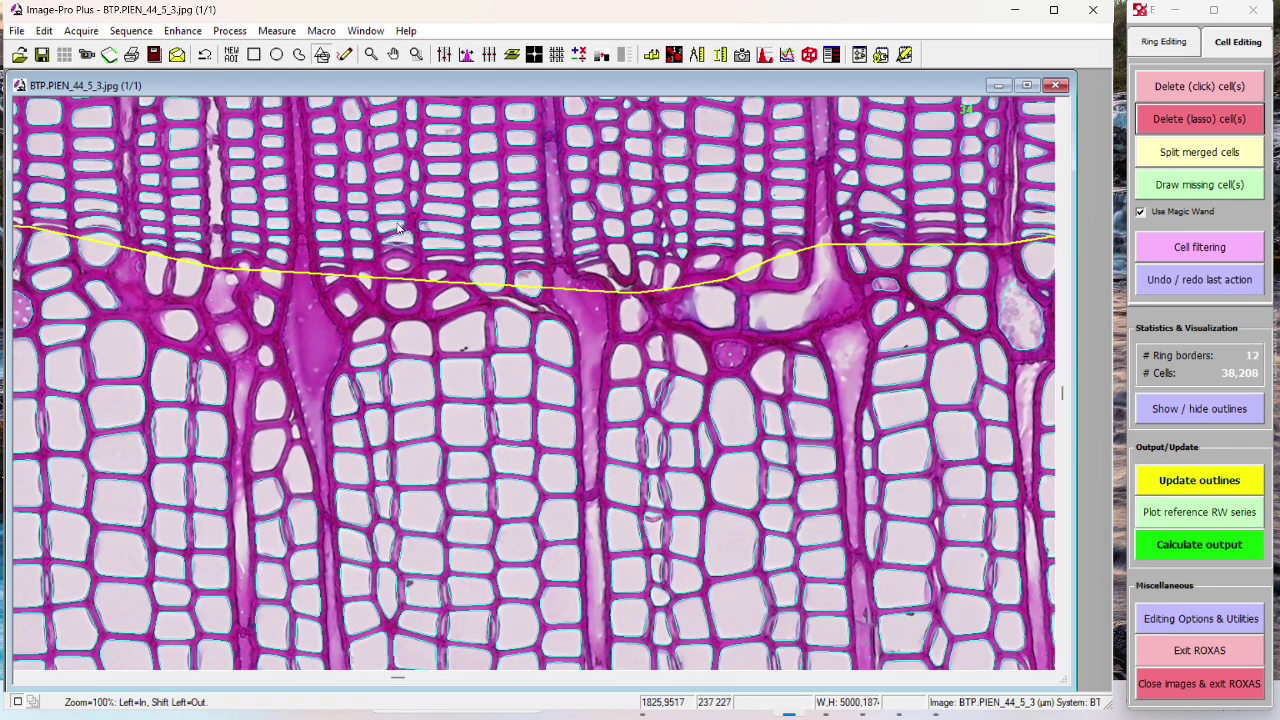
{"action": "left_click", "coordinate": [397, 232]}
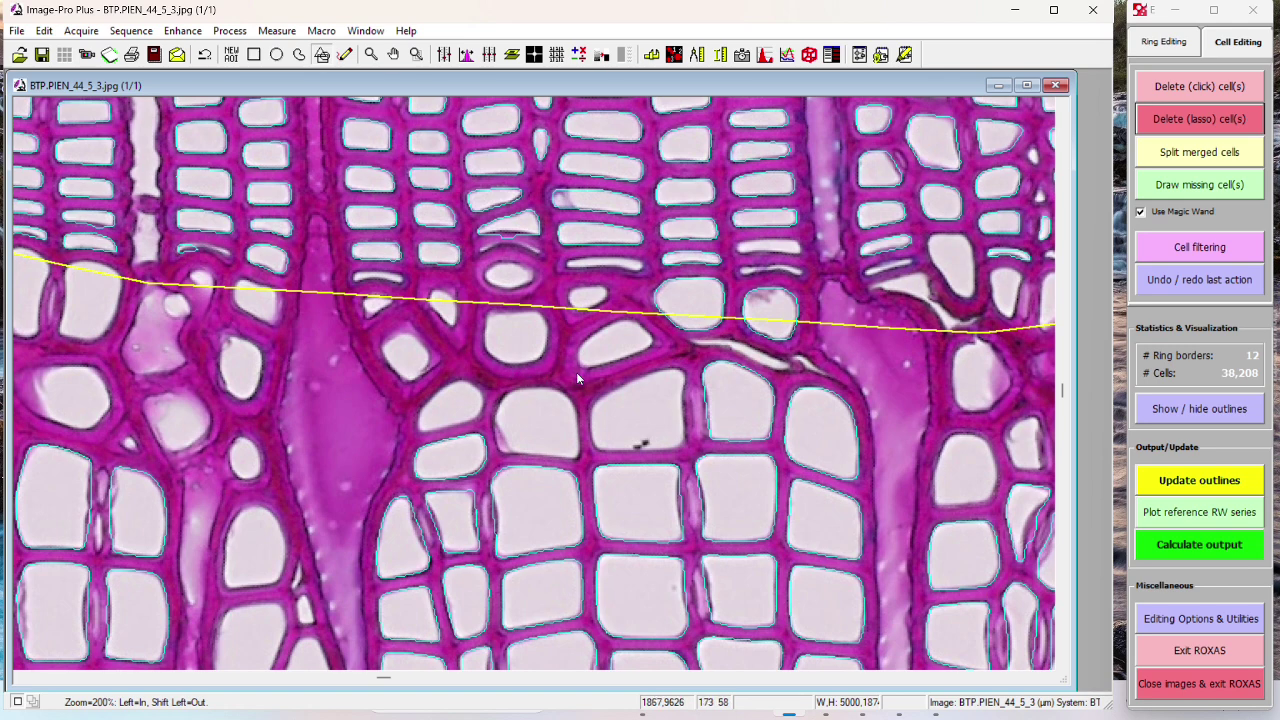
{"action": "left_click", "coordinate": [642, 328], "text": "shift"}
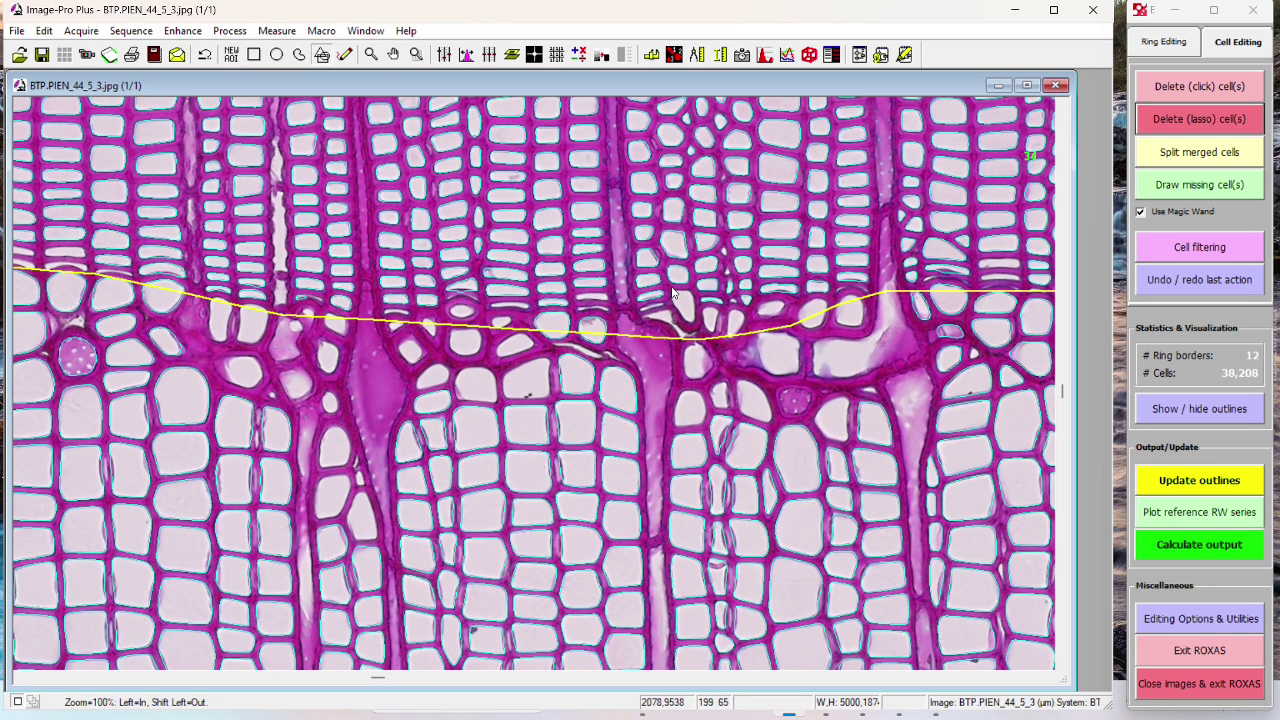
{"action": "left_click", "coordinate": [789, 337], "text": "shift"}
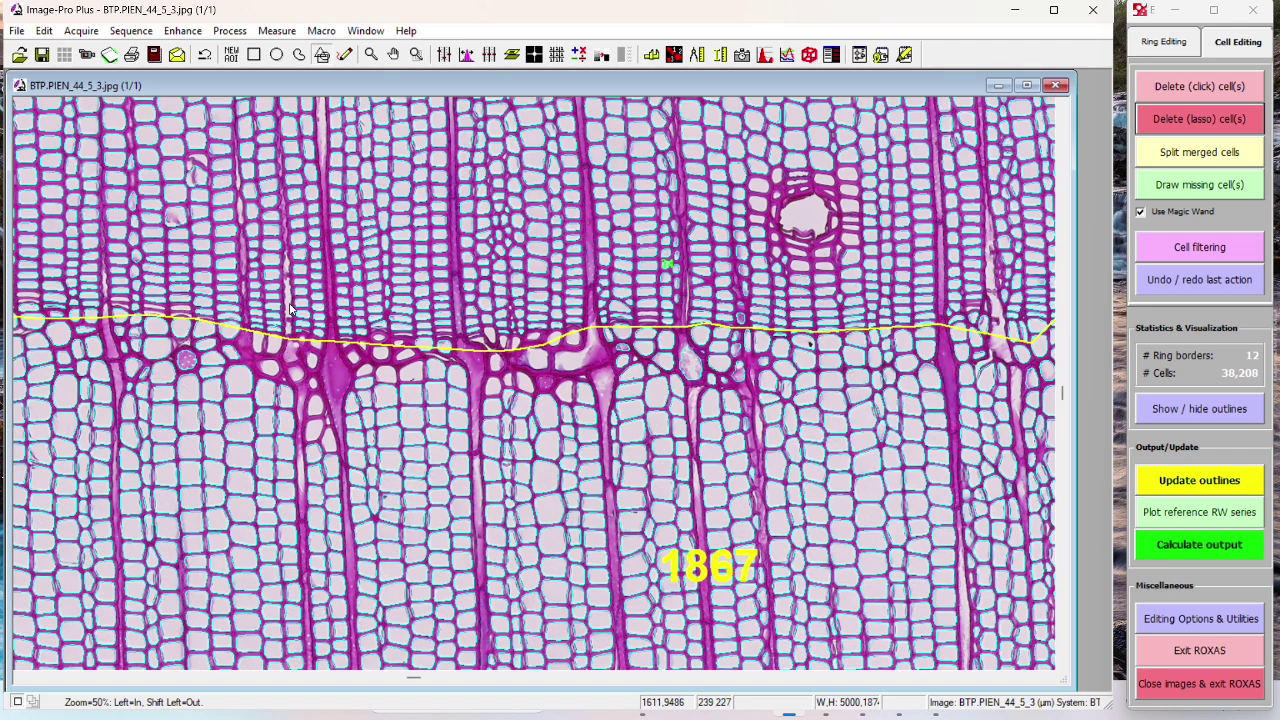
{"action": "left_click", "coordinate": [283, 357], "text": "shift"}
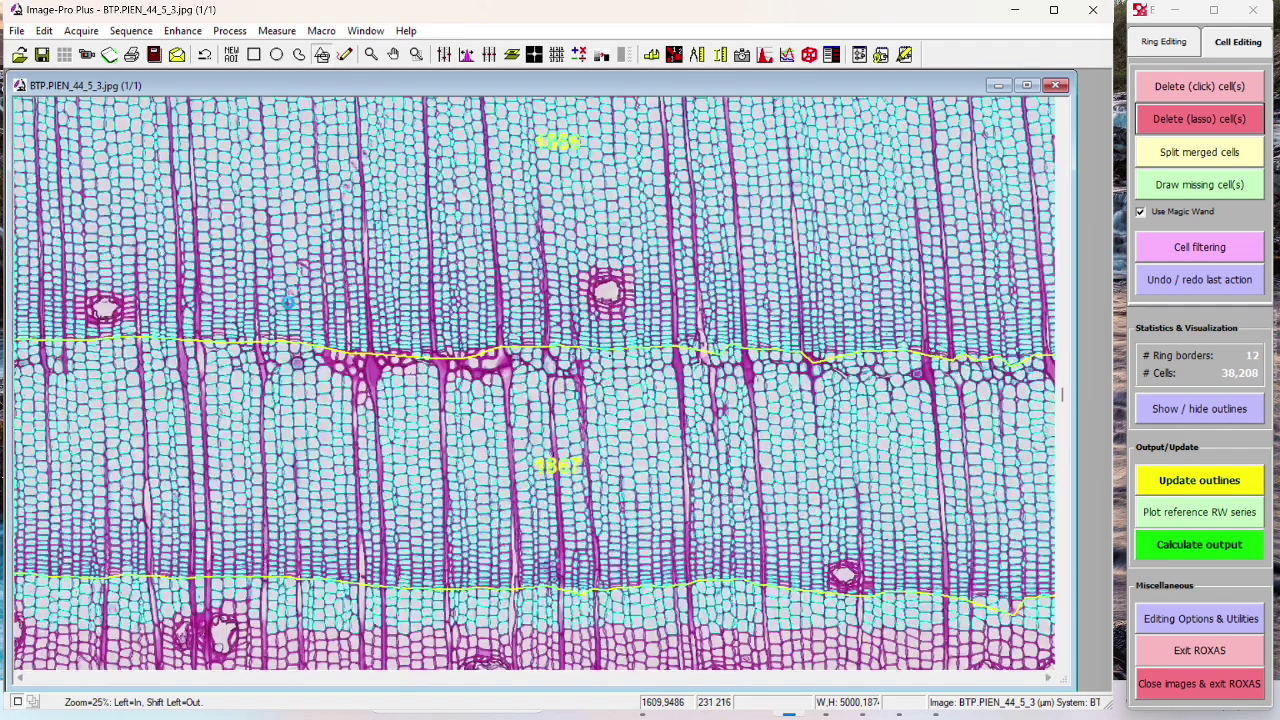
{"action": "left_click", "coordinate": [1208, 127]}
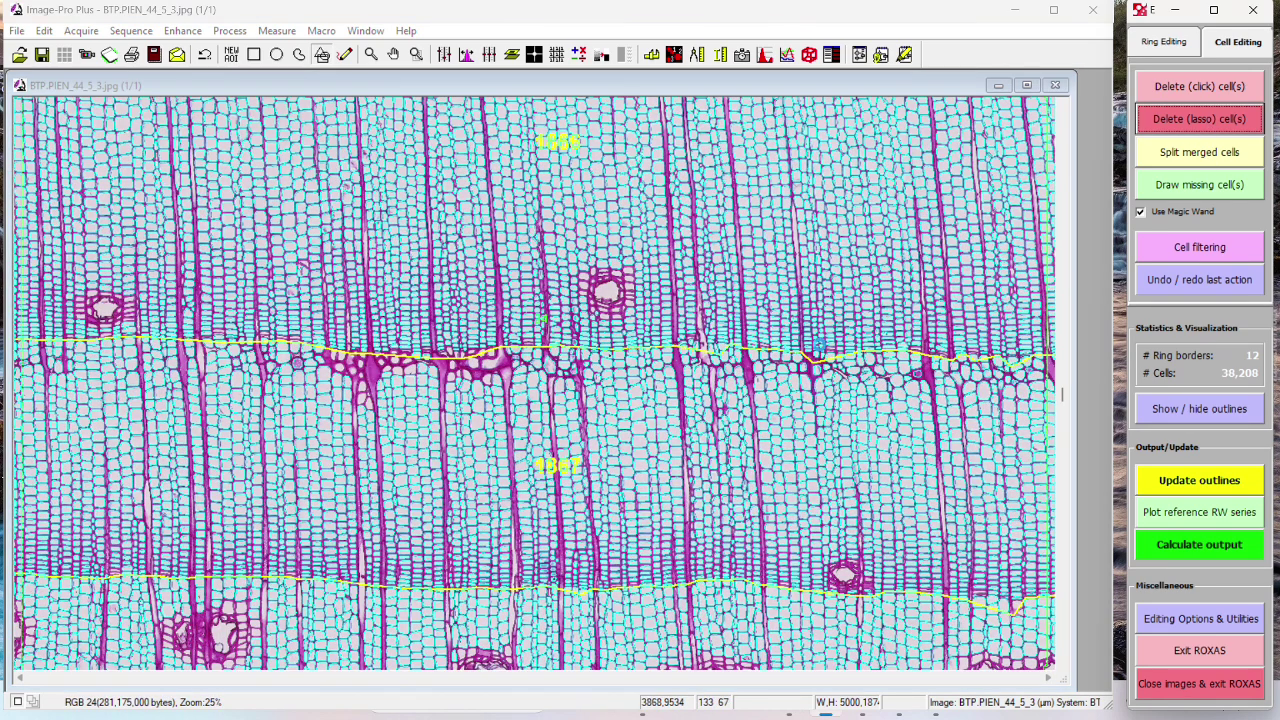
{"action": "left_click_drag", "start_coordinate": [635, 289], "coordinate": [1251, 289]}
{"action": "left_click", "coordinate": [905, 295]}
{"action": "left_click", "coordinate": [1000, 330]}
{"action": "mouse_move", "coordinate": [1013, 335]}
{"action": "left_mouse_down"}
{"action": "mouse_move", "coordinate": [942, 350]}
{"action": "mouse_move", "coordinate": [696, 330]}
{"action": "mouse_move", "coordinate": [573, 337]}
{"action": "mouse_move", "coordinate": [585, 442]}
{"action": "mouse_move", "coordinate": [800, 462]}
{"action": "mouse_move", "coordinate": [948, 450]}
{"action": "mouse_move", "coordinate": [1032, 412]}
{"action": "left_mouse_up"}
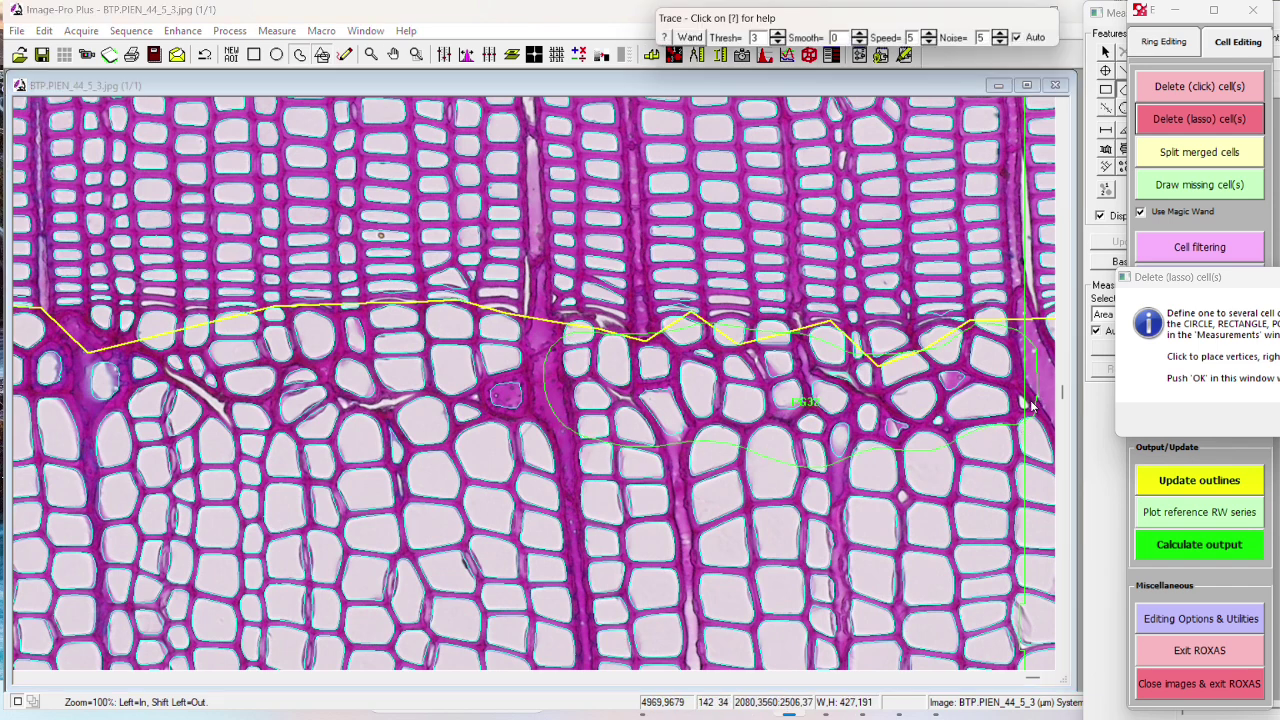
Step: Outline three more groups of distorted cells below the 1867 starting border, working leftward from the outline at the image's right edge
{"action": "mouse_move", "coordinate": [540, 342]}
{"action": "left_mouse_down"}
{"action": "mouse_move", "coordinate": [268, 342]}
{"action": "mouse_move", "coordinate": [92, 365]}
{"action": "mouse_move", "coordinate": [144, 415]}
{"action": "mouse_move", "coordinate": [530, 440]}
{"action": "mouse_move", "coordinate": [588, 402]}
{"action": "left_mouse_up"}
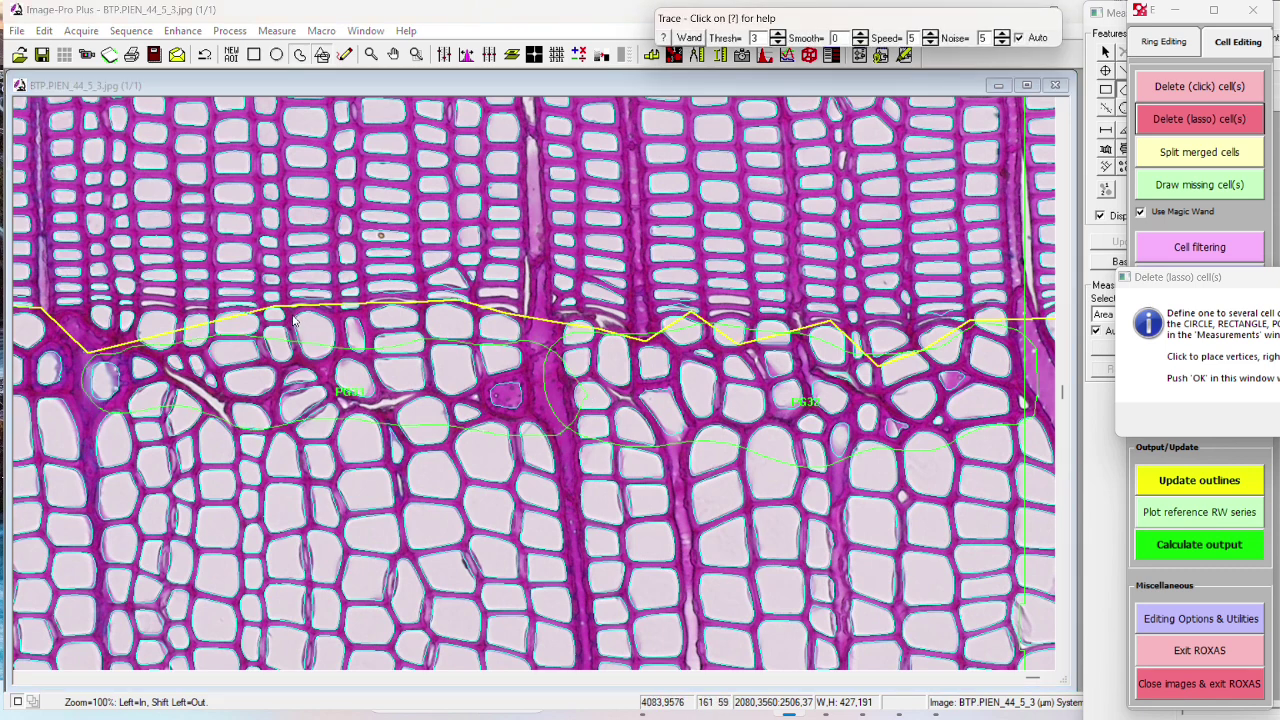
{"action": "scroll", "coordinate": [458, 350], "scroll_direction": "down", "scroll_amount": 1}
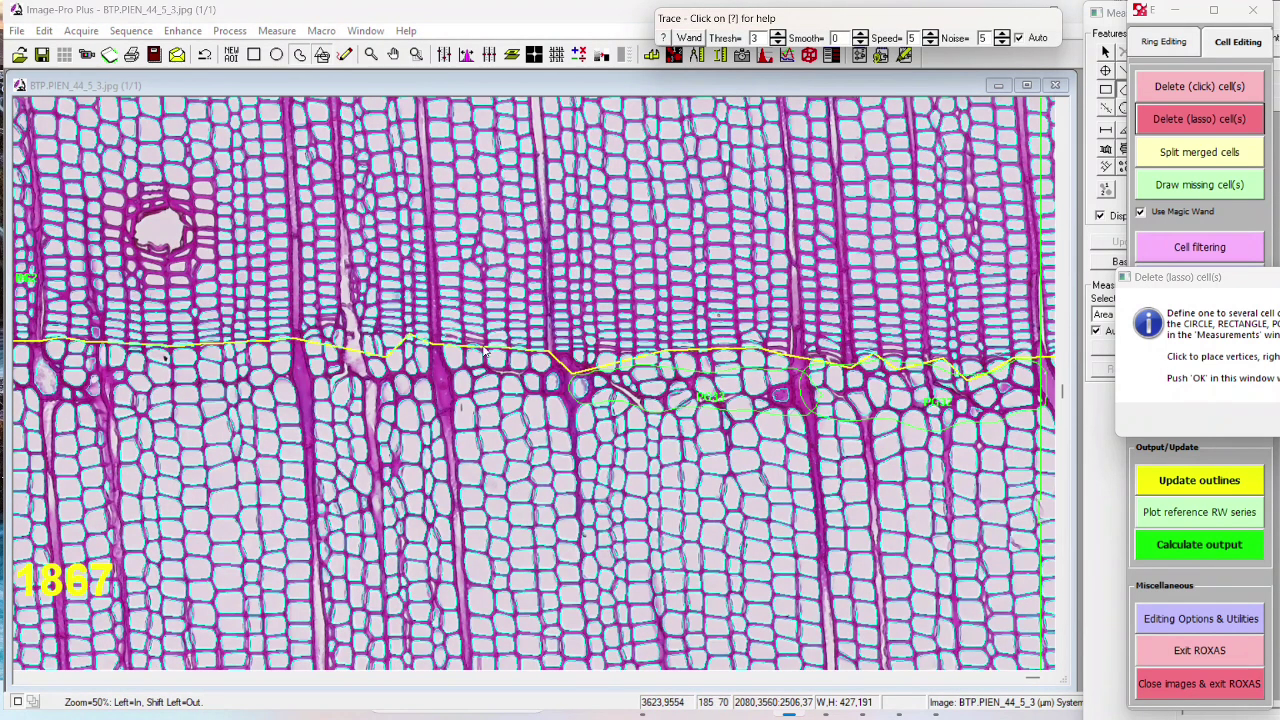
{"action": "mouse_move", "coordinate": [580, 378]}
{"action": "left_mouse_down"}
{"action": "mouse_move", "coordinate": [455, 366]}
{"action": "mouse_move", "coordinate": [485, 400]}
{"action": "mouse_move", "coordinate": [580, 394]}
{"action": "left_mouse_up"}
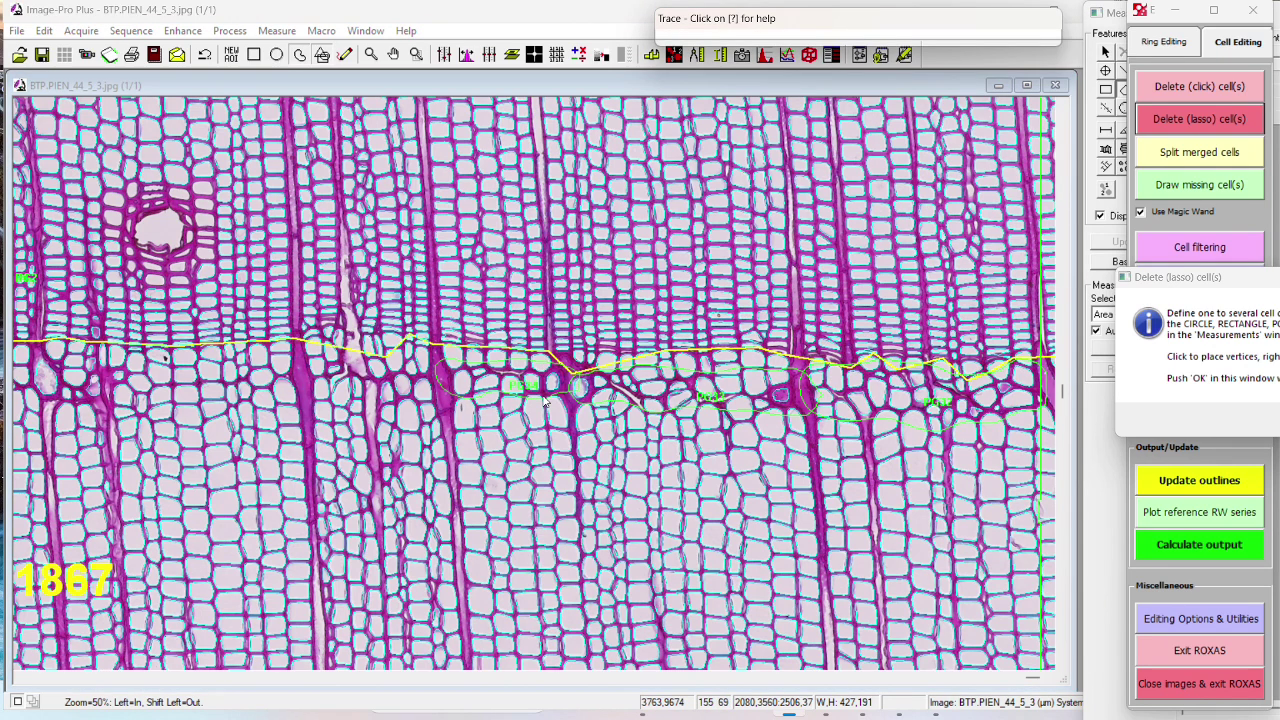
{"action": "mouse_move", "coordinate": [438, 370]}
{"action": "left_mouse_down"}
{"action": "mouse_move", "coordinate": [335, 346]}
{"action": "mouse_move", "coordinate": [296, 388]}
{"action": "mouse_move", "coordinate": [410, 400]}
{"action": "mouse_move", "coordinate": [450, 390]}
{"action": "left_mouse_up"}
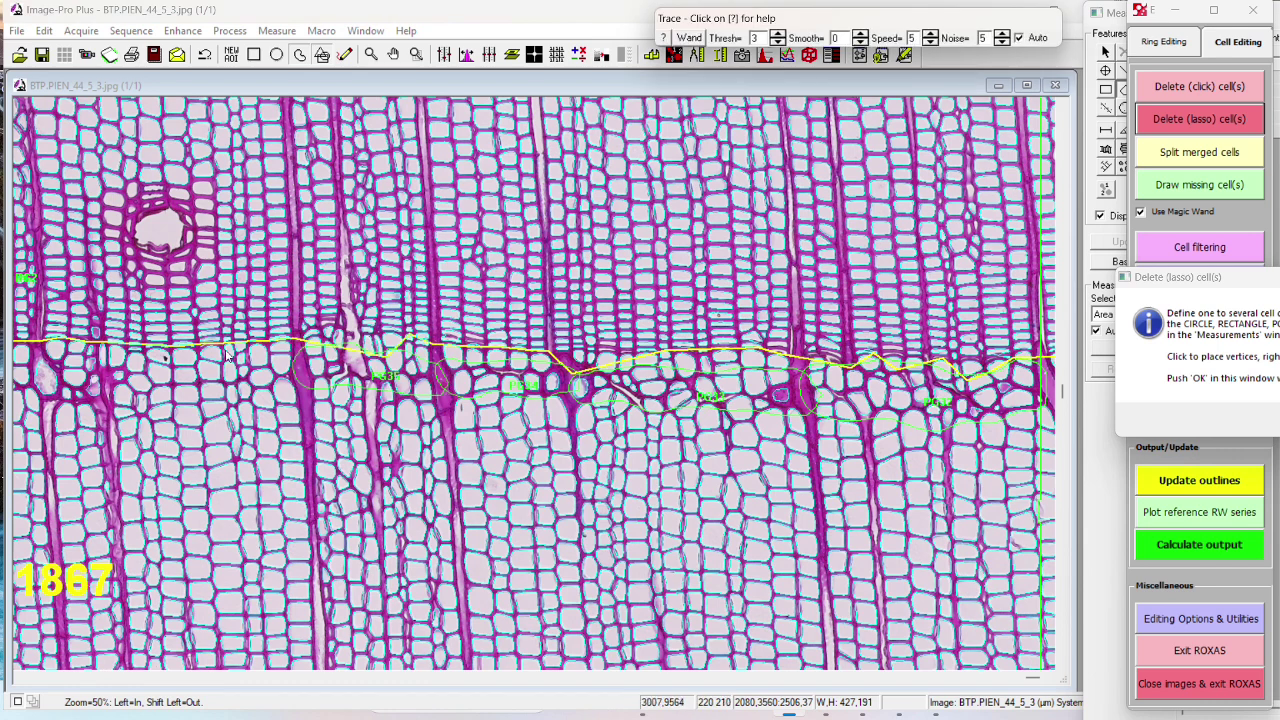
Step: Lasso four groups of distorted cells below the middle section of the 1867 starting border, including the collapsed tissue gap
{"action": "left_click", "coordinate": [110, 340]}
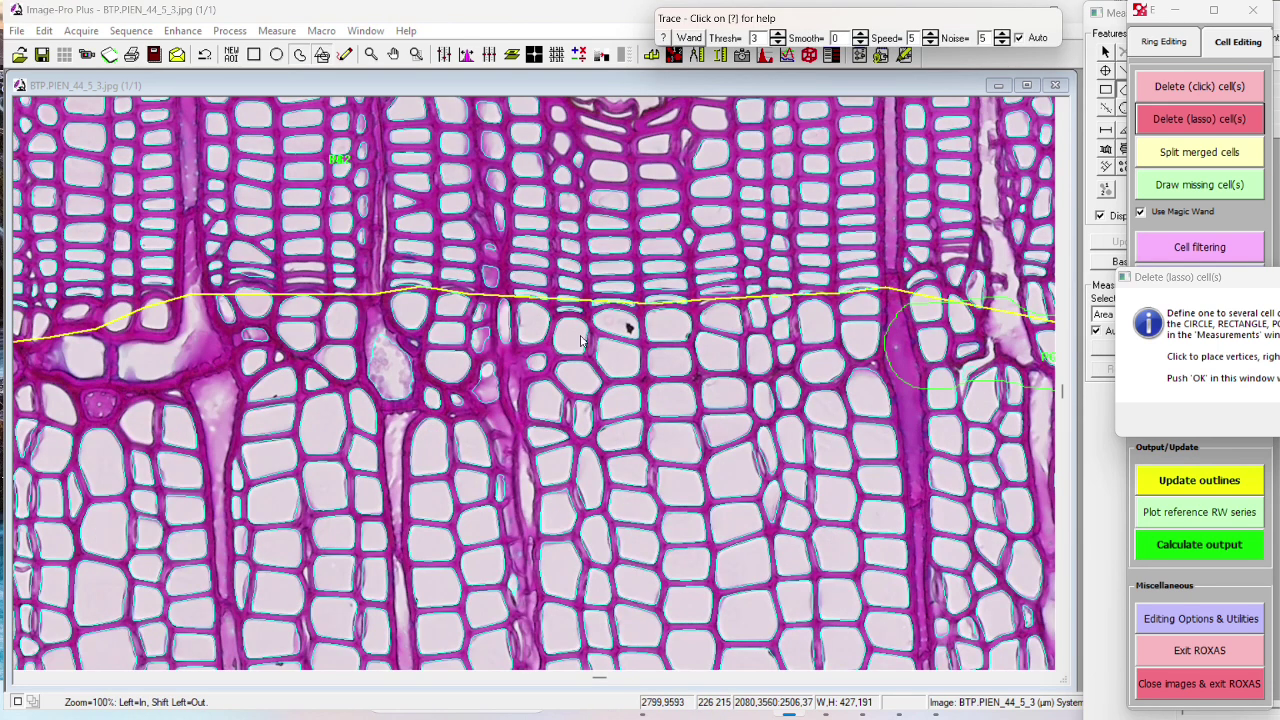
{"action": "mouse_move", "coordinate": [550, 323]}
{"action": "left_mouse_down"}
{"action": "mouse_move", "coordinate": [490, 298]}
{"action": "mouse_move", "coordinate": [335, 330]}
{"action": "mouse_move", "coordinate": [365, 450]}
{"action": "mouse_move", "coordinate": [410, 475]}
{"action": "mouse_move", "coordinate": [505, 440]}
{"action": "mouse_move", "coordinate": [560, 355]}
{"action": "left_mouse_up"}
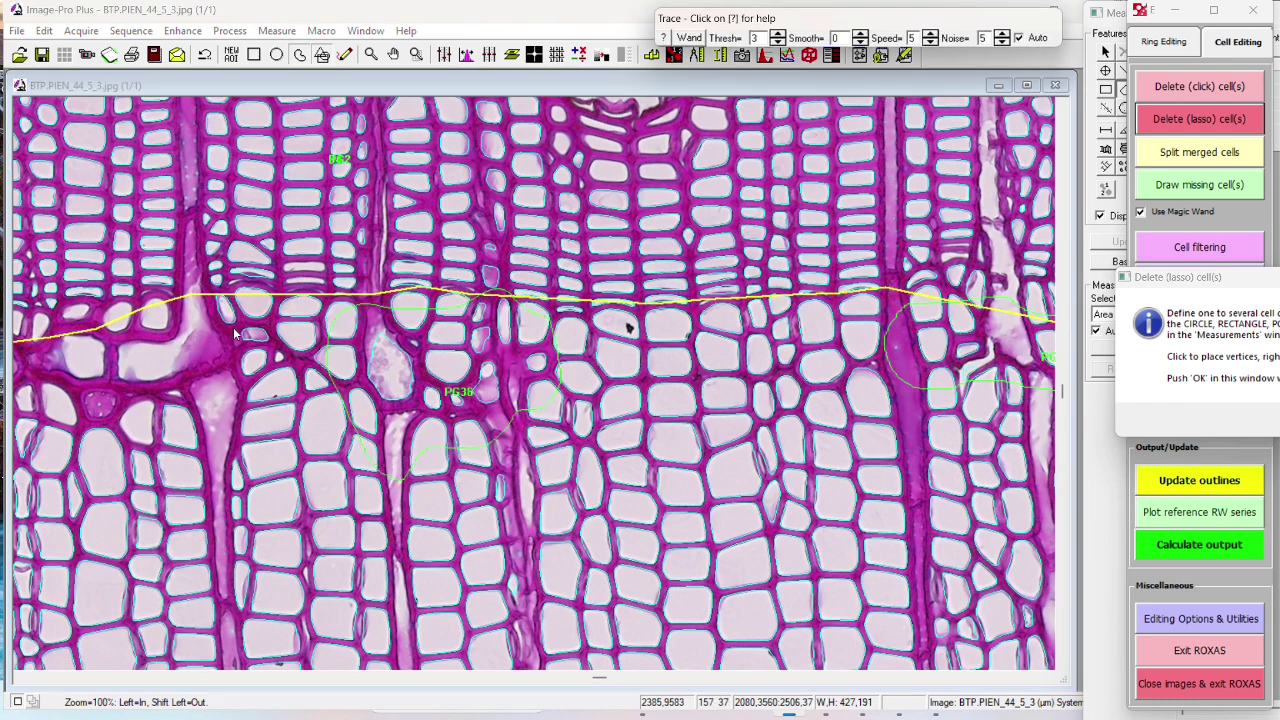
{"action": "mouse_move", "coordinate": [68, 358]}
{"action": "left_mouse_down"}
{"action": "mouse_move", "coordinate": [100, 408]}
{"action": "mouse_move", "coordinate": [288, 384]}
{"action": "mouse_move", "coordinate": [385, 345]}
{"action": "left_mouse_up"}
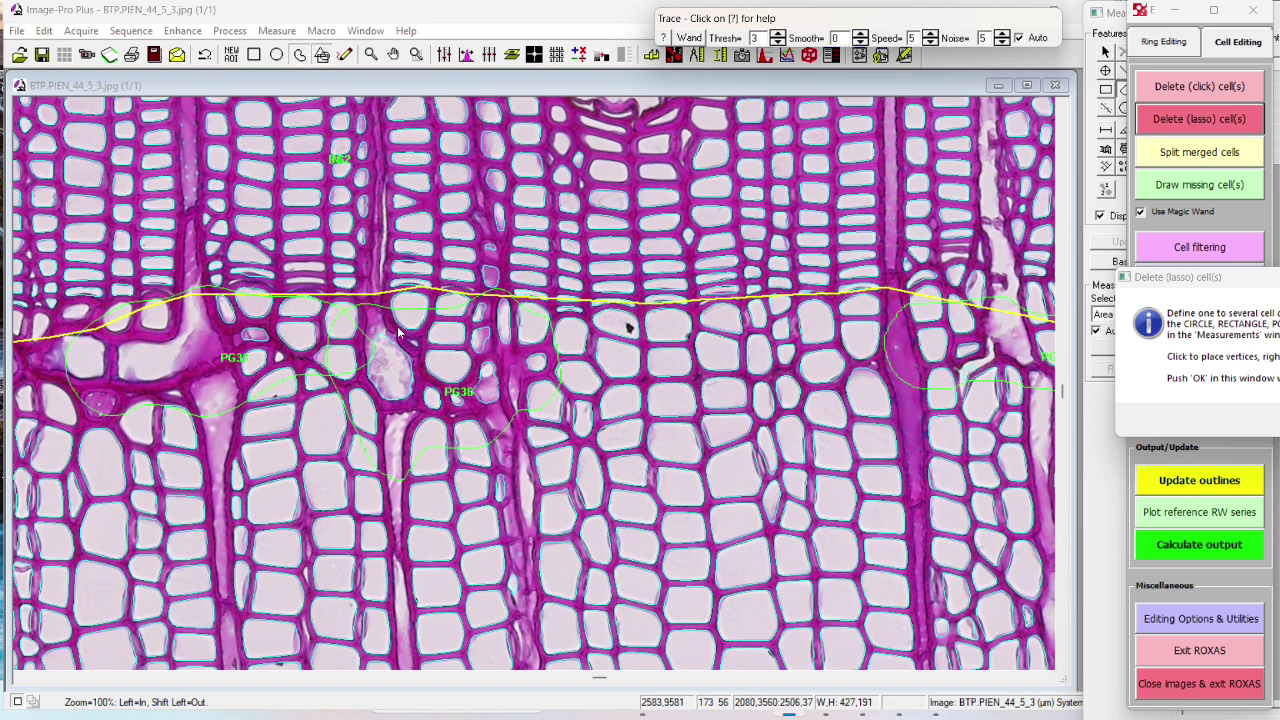
{"action": "left_click", "coordinate": [366, 306], "text": "shift"}
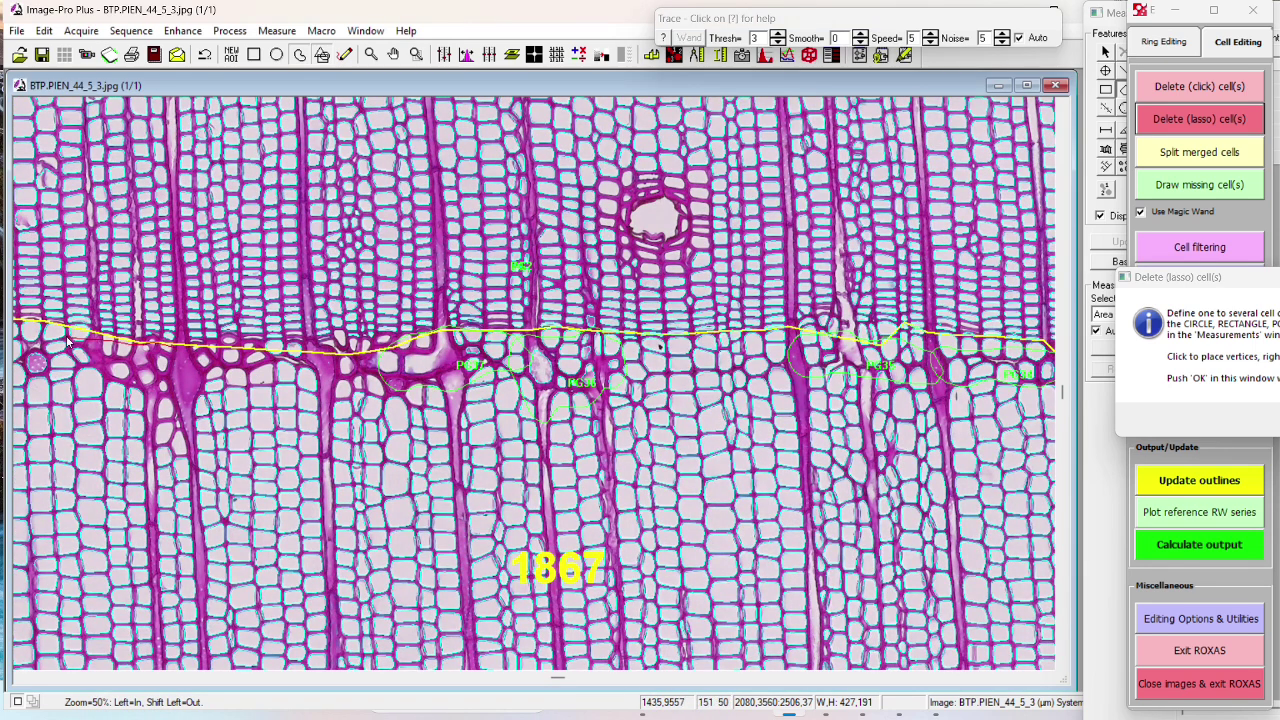
{"action": "left_click_drag", "start_coordinate": [38, 381], "coordinate": [184, 367]}
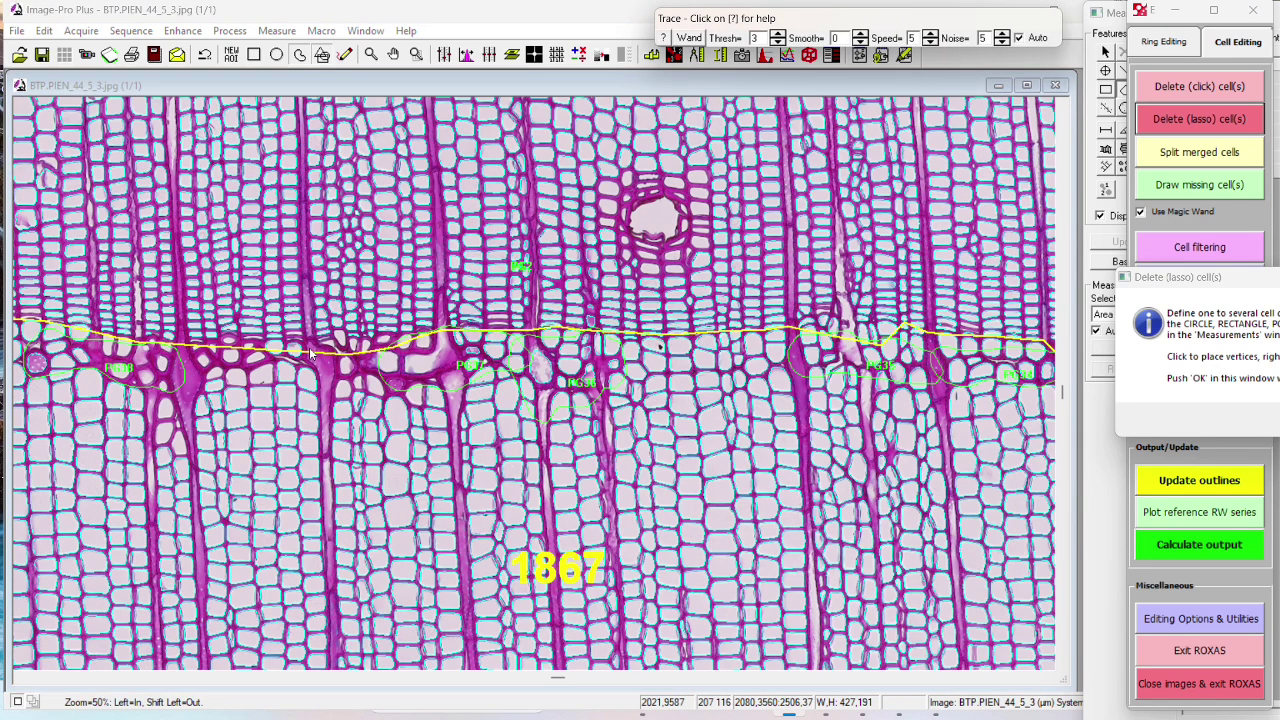
{"action": "mouse_move", "coordinate": [222, 346]}
{"action": "left_mouse_down"}
{"action": "mouse_move", "coordinate": [185, 380]}
{"action": "mouse_move", "coordinate": [318, 372]}
{"action": "left_mouse_up"}
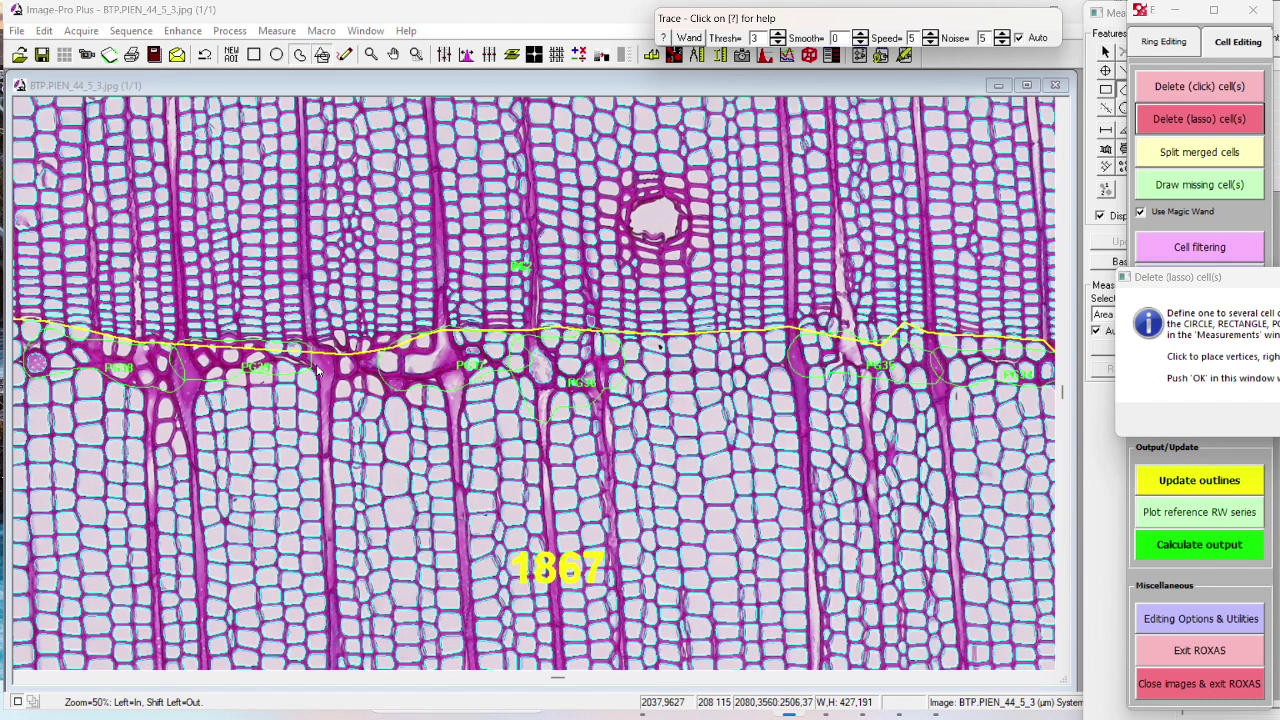
Step: Outline the irregular cells between the ray and the dotted round cell below the 1867 starting border, overlapping the neighbouring lasso region
{"action": "left_click", "coordinate": [40, 345]}
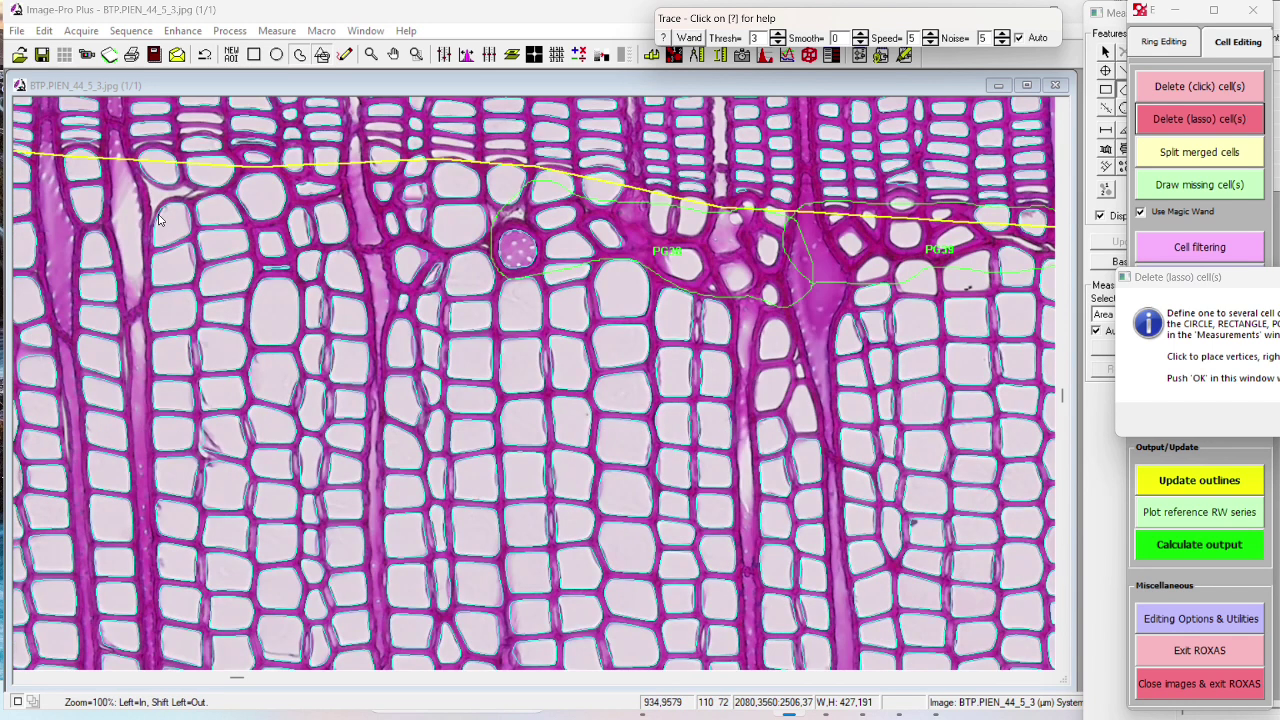
{"action": "left_click", "coordinate": [501, 183]}
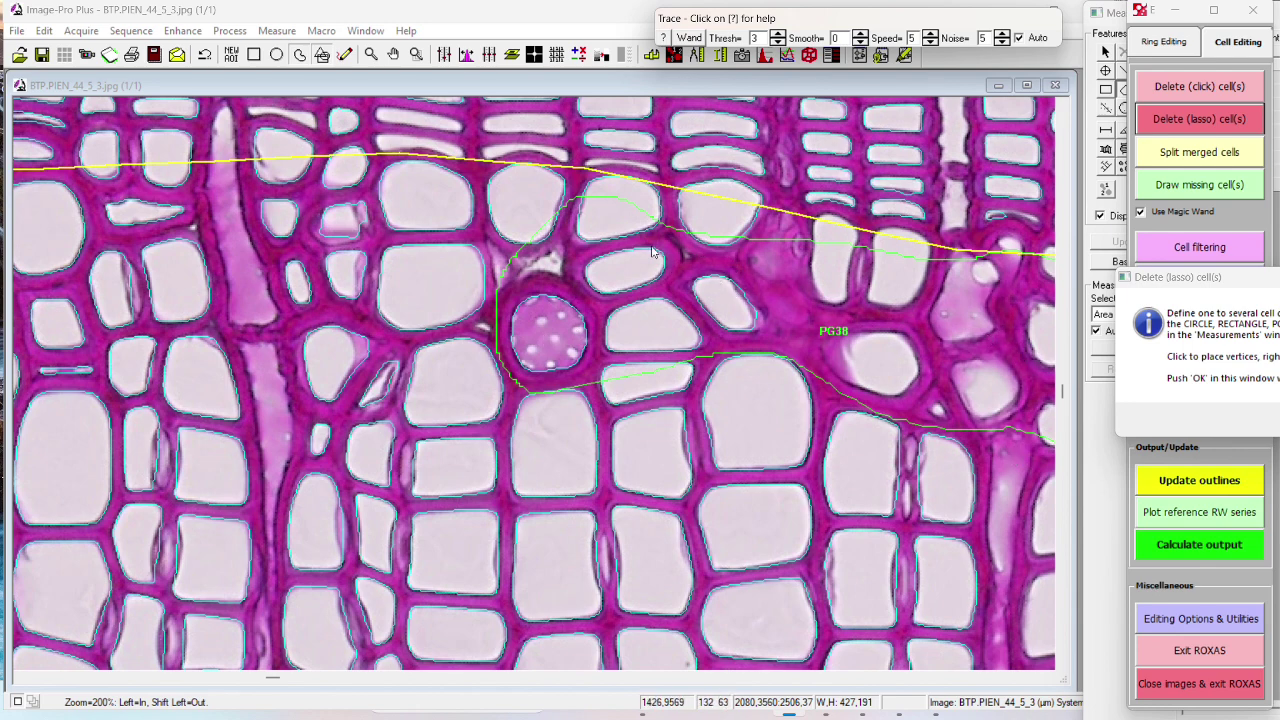
{"action": "left_click", "coordinate": [444, 168]}
{"action": "mouse_move", "coordinate": [226, 180]}
{"action": "left_mouse_down"}
{"action": "mouse_move", "coordinate": [305, 430]}
{"action": "mouse_move", "coordinate": [435, 385]}
{"action": "mouse_move", "coordinate": [555, 322]}
{"action": "mouse_move", "coordinate": [552, 220]}
{"action": "left_mouse_up"}
{"action": "right_click", "coordinate": [554, 188]}
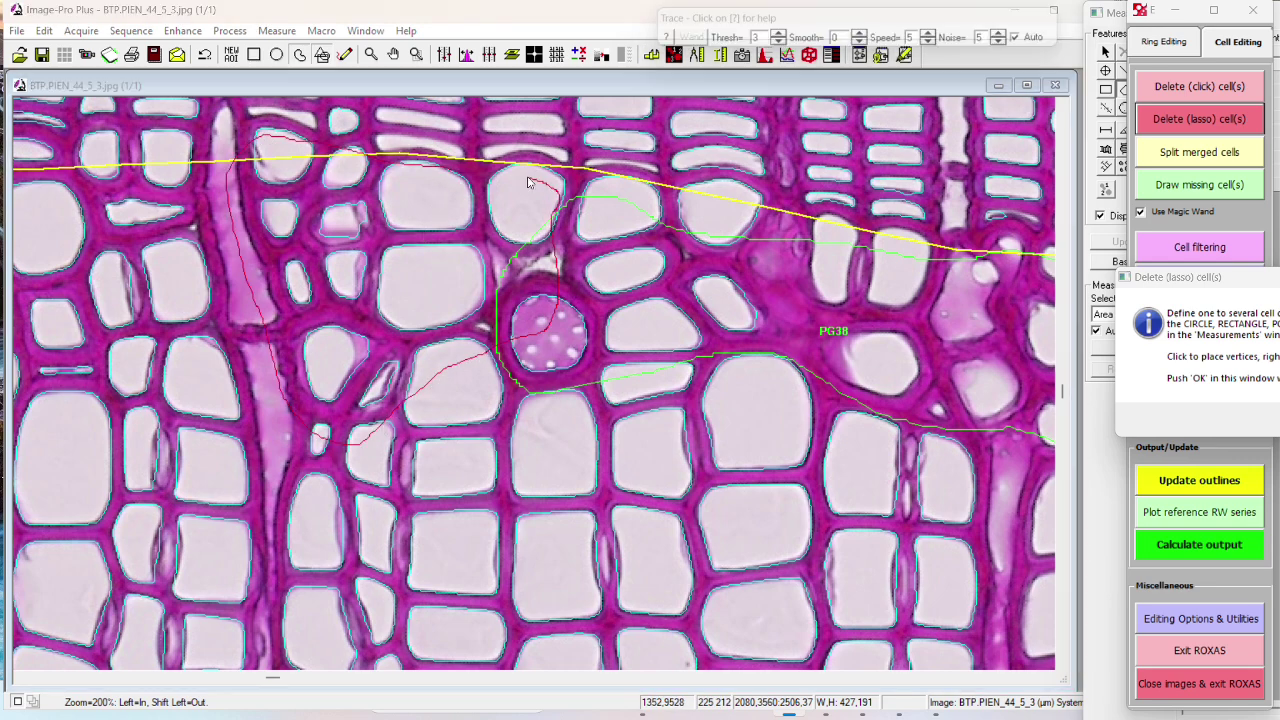
Step: Lasso the remaining distorted cells below the 1867 starting border up to the image's left edge and check the outlined band
{"action": "scroll", "coordinate": [302, 191], "scroll_direction": "down", "scroll_amount": 1}
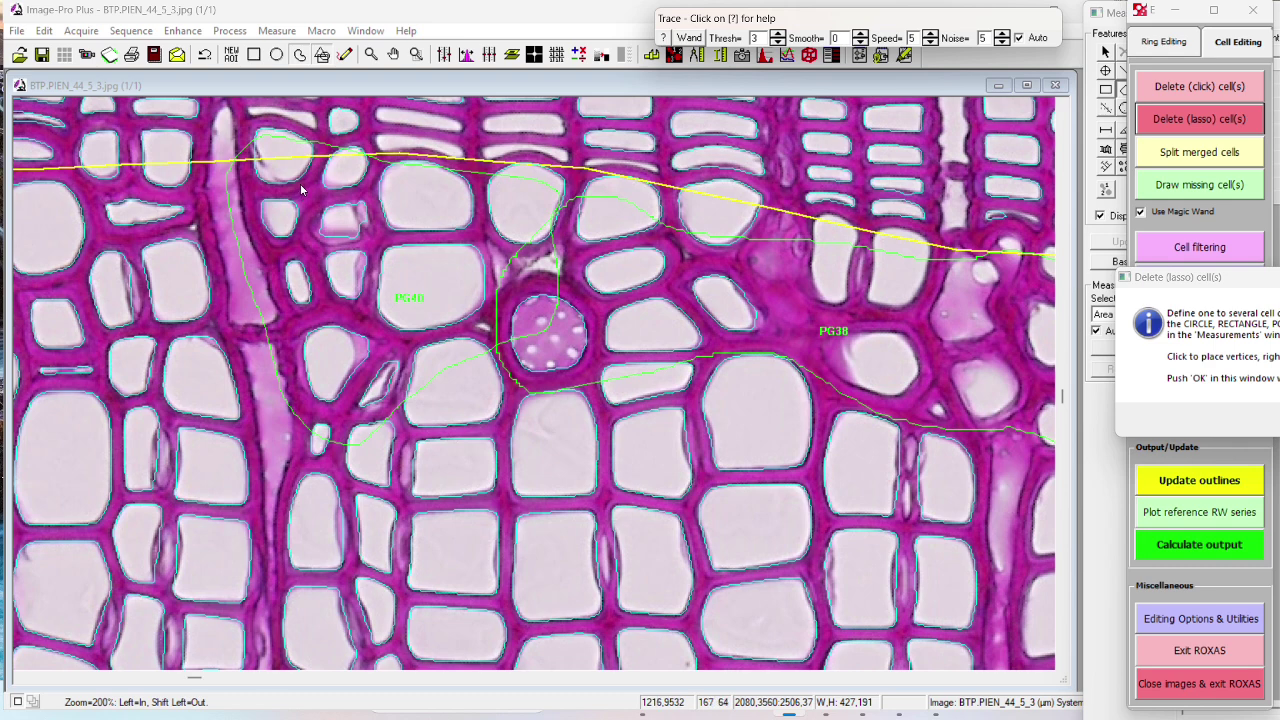
{"action": "mouse_move", "coordinate": [505, 323]}
{"action": "left_mouse_down"}
{"action": "mouse_move", "coordinate": [278, 332]}
{"action": "mouse_move", "coordinate": [400, 398]}
{"action": "mouse_move", "coordinate": [498, 418]}
{"action": "left_mouse_up"}
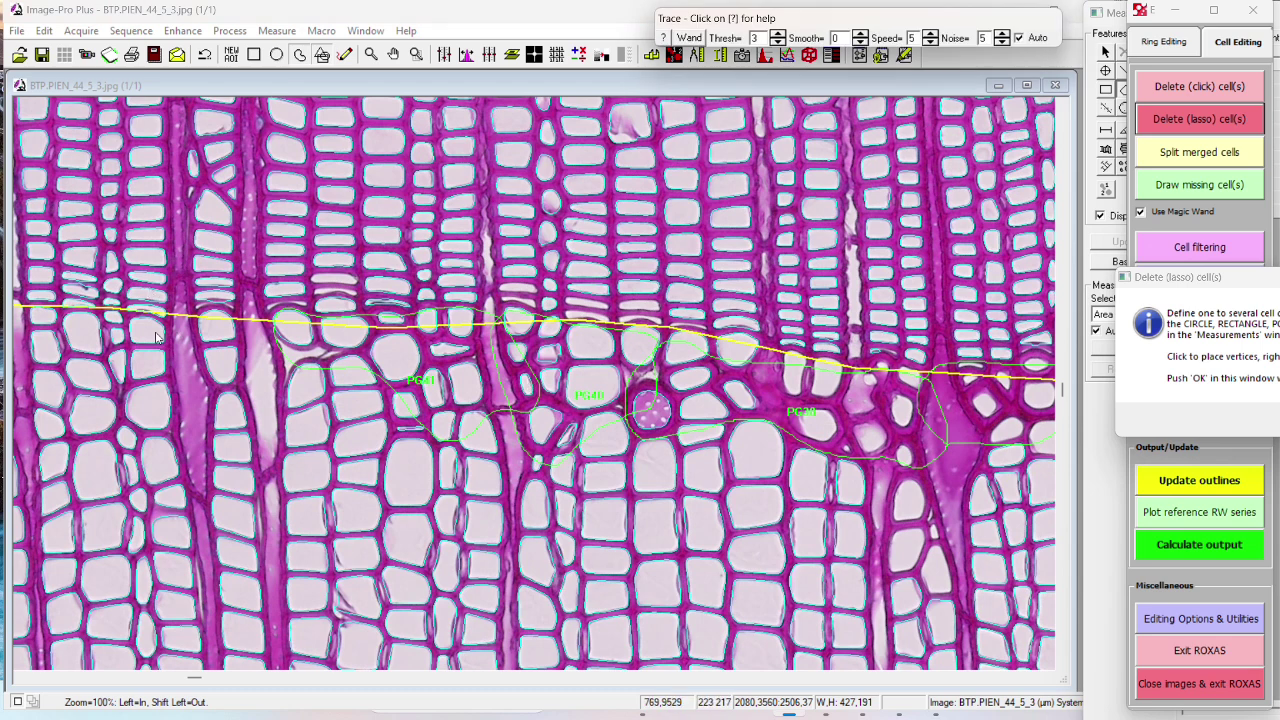
{"action": "scroll", "coordinate": [308, 328], "scroll_direction": "down", "scroll_amount": 1}
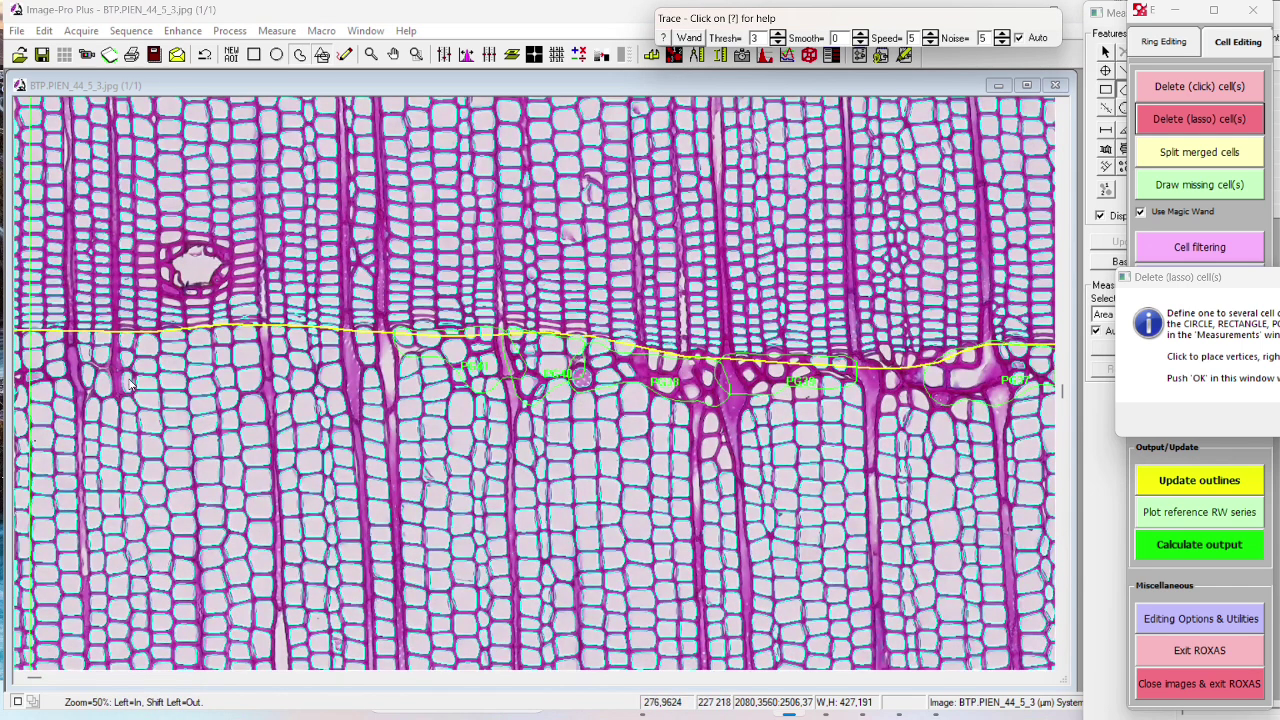
{"action": "scroll", "coordinate": [94, 339], "scroll_direction": "up", "scroll_amount": 1}
{"action": "mouse_move", "coordinate": [22, 255]}
{"action": "left_mouse_down"}
{"action": "mouse_move", "coordinate": [150, 240]}
{"action": "mouse_move", "coordinate": [262, 265]}
{"action": "mouse_move", "coordinate": [190, 325]}
{"action": "mouse_move", "coordinate": [28, 308]}
{"action": "left_mouse_up"}
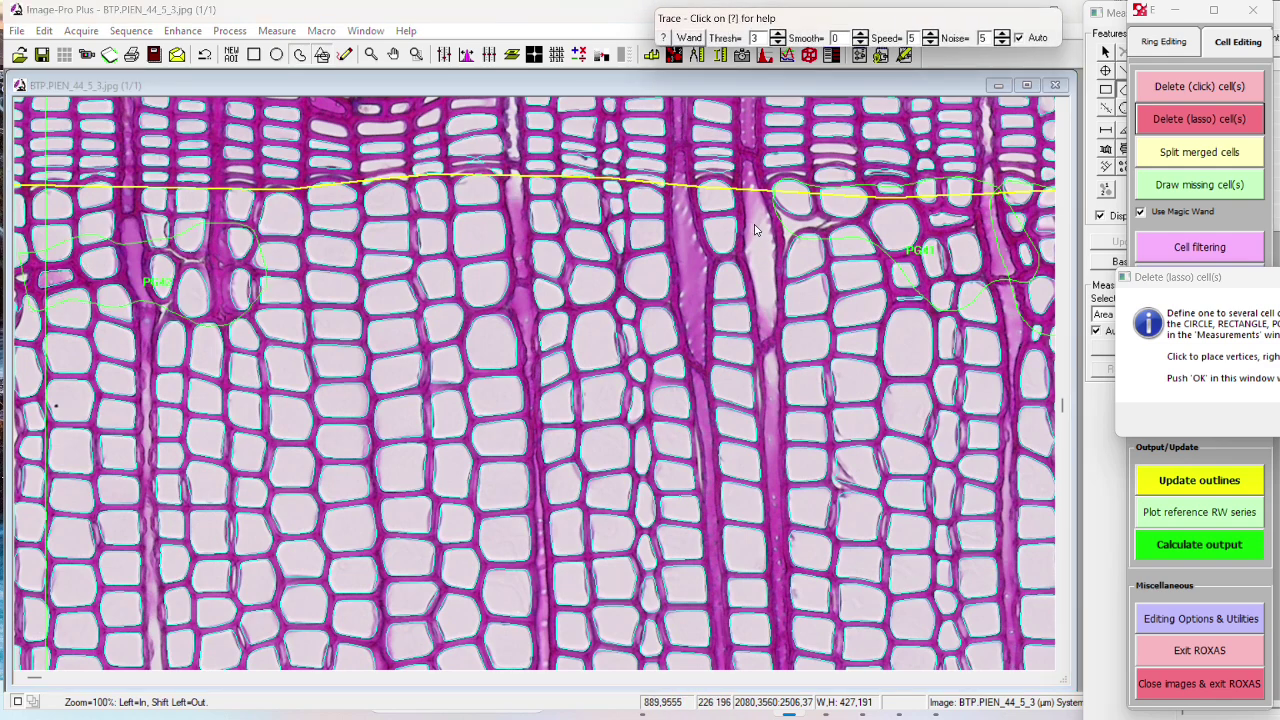
{"action": "scroll", "coordinate": [755, 228], "scroll_direction": "down", "scroll_amount": 1}
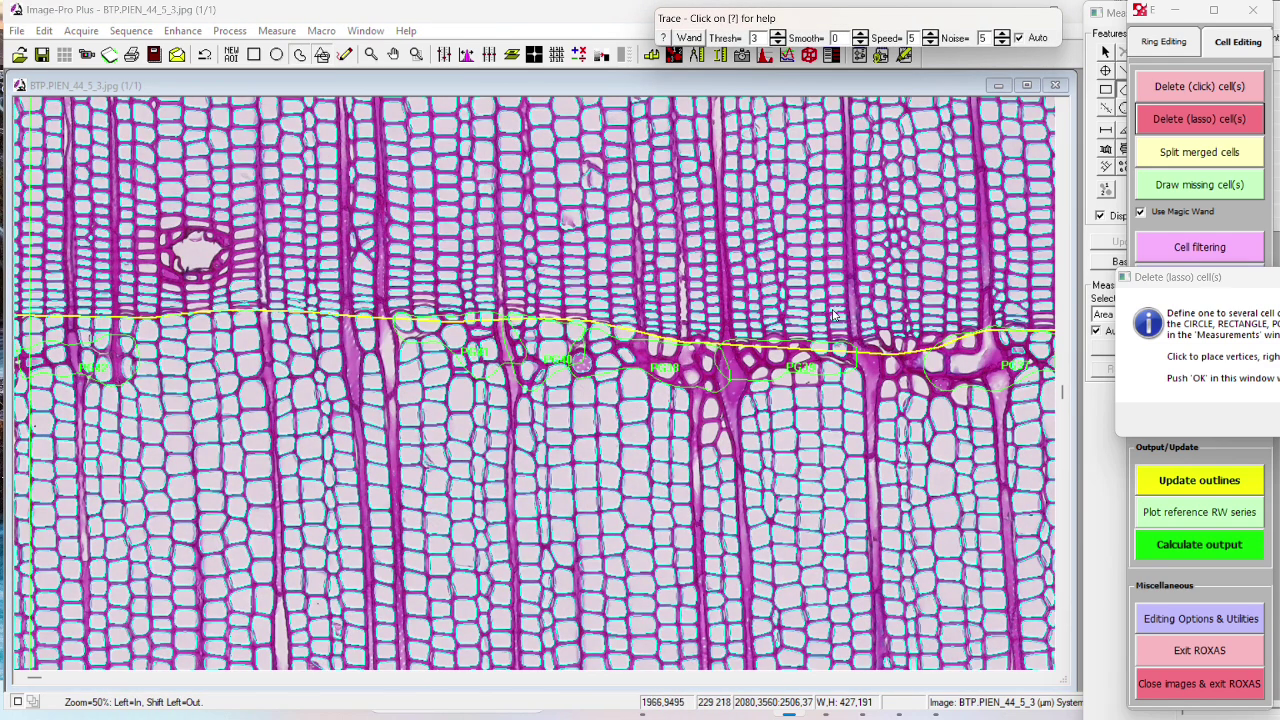
{"action": "scroll", "coordinate": [828, 314], "scroll_direction": "down", "scroll_amount": 1}
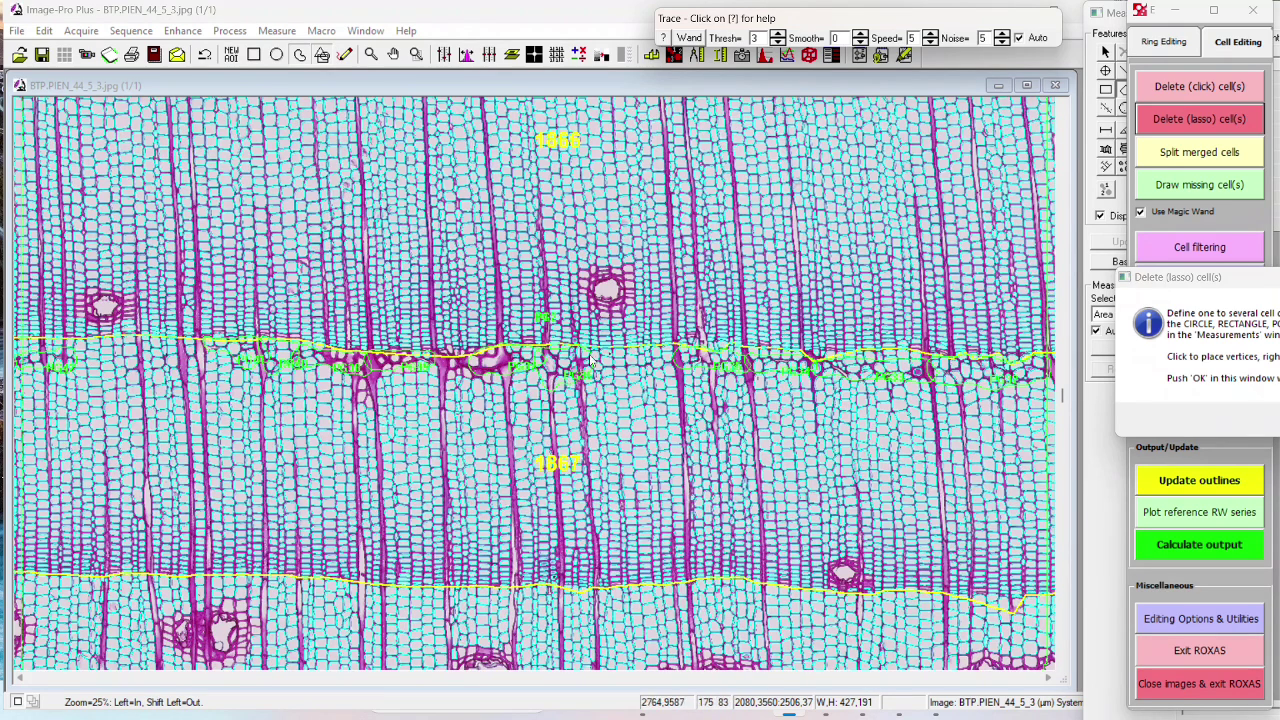
{"action": "scroll", "coordinate": [122, 413], "scroll_direction": "up", "scroll_amount": 1}
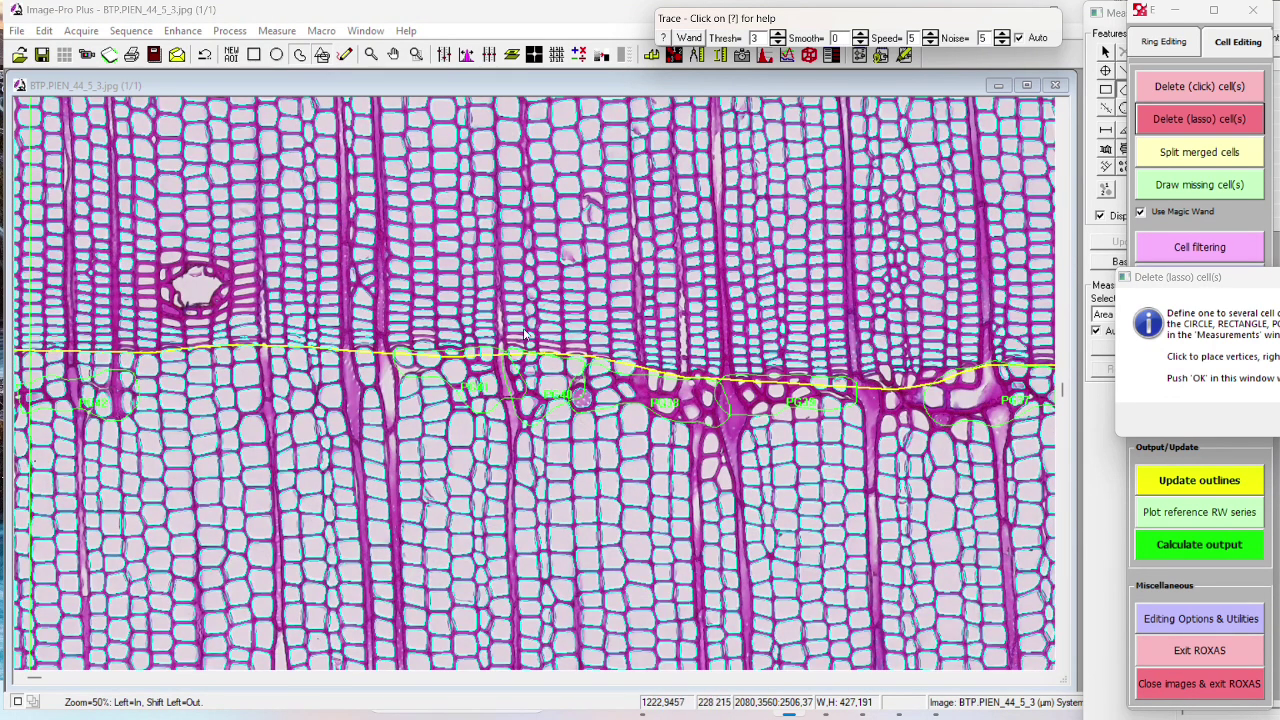
{"action": "mouse_move", "coordinate": [402, 380]}
{"action": "left_mouse_down"}
{"action": "mouse_move", "coordinate": [332, 372]}
{"action": "mouse_move", "coordinate": [306, 420]}
{"action": "mouse_move", "coordinate": [402, 382]}
{"action": "left_mouse_up"}
{"action": "scroll", "coordinate": [590, 314], "scroll_direction": "down", "scroll_amount": 1}
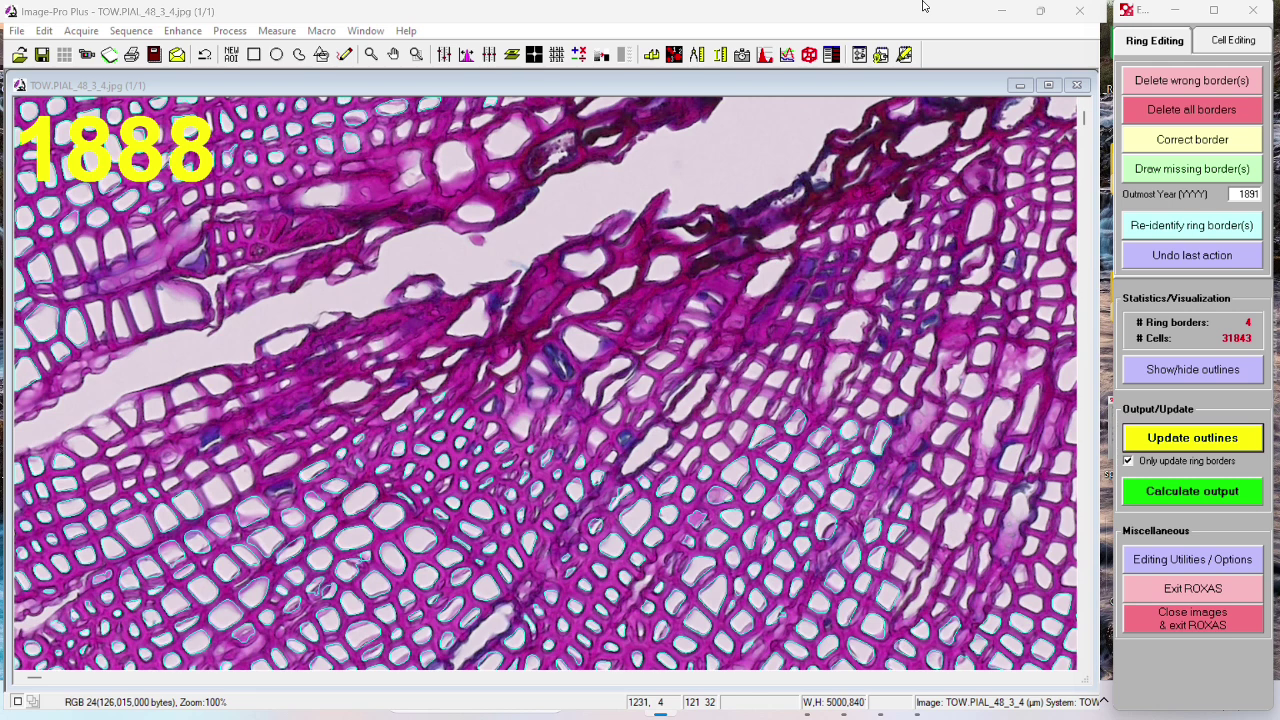
Step: Survey the rings in TOW.PIAL_48_3_4.jpg and start drawing missing ring borders with the Polygon tool in the image's upper-left corner
{"action": "left_click", "coordinate": [543, 402], "text": "shift"}
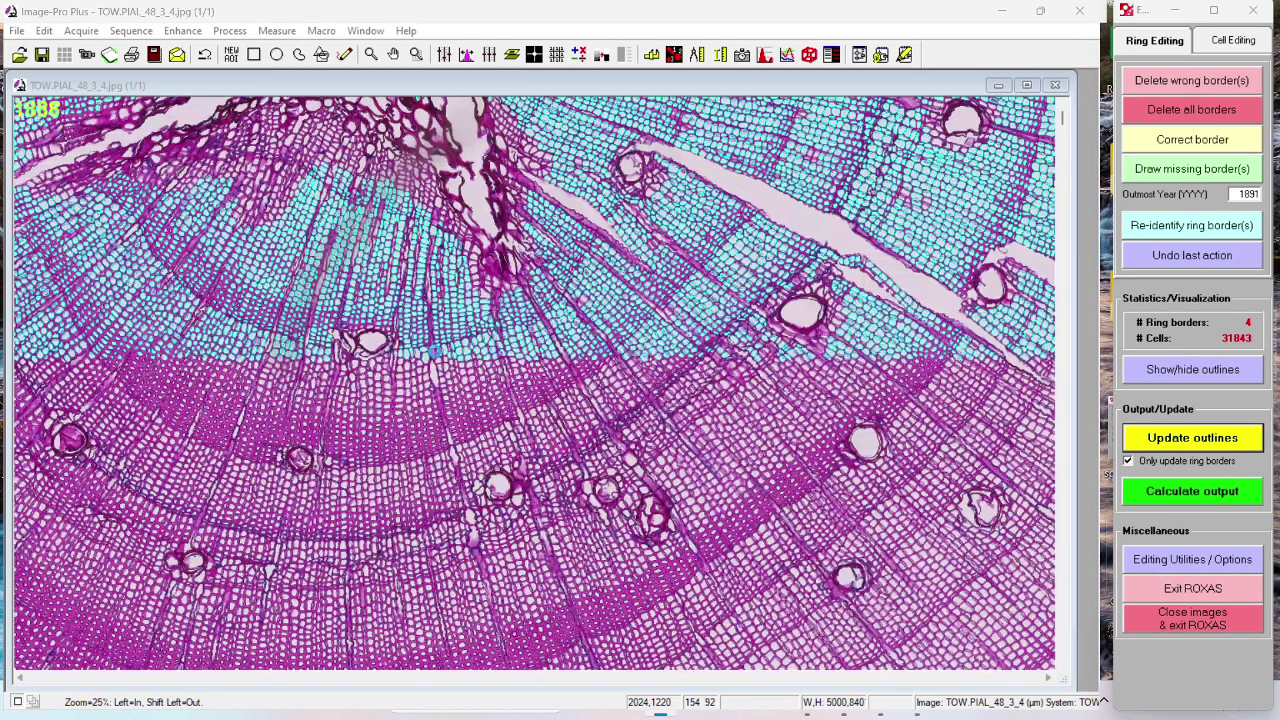
{"action": "left_click", "coordinate": [576, 502], "text": "shift"}
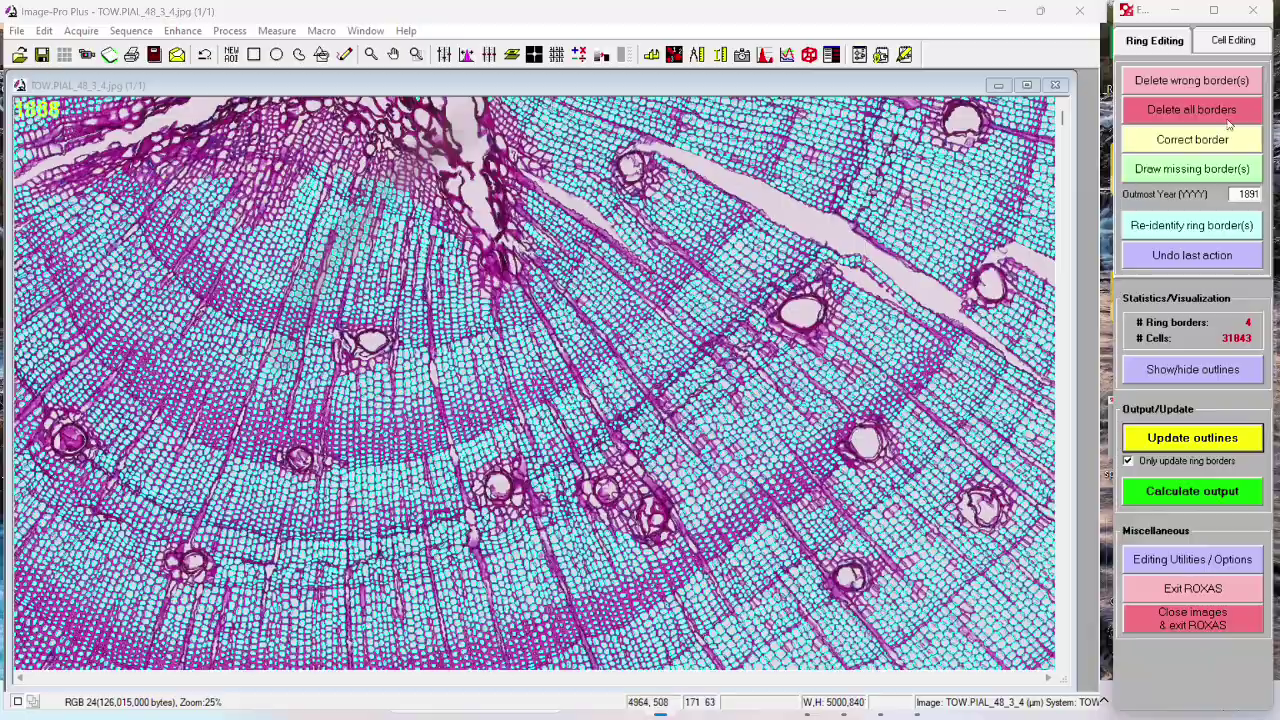
{"action": "left_click_drag", "start_coordinate": [1062, 118], "coordinate": [1063, 297]}
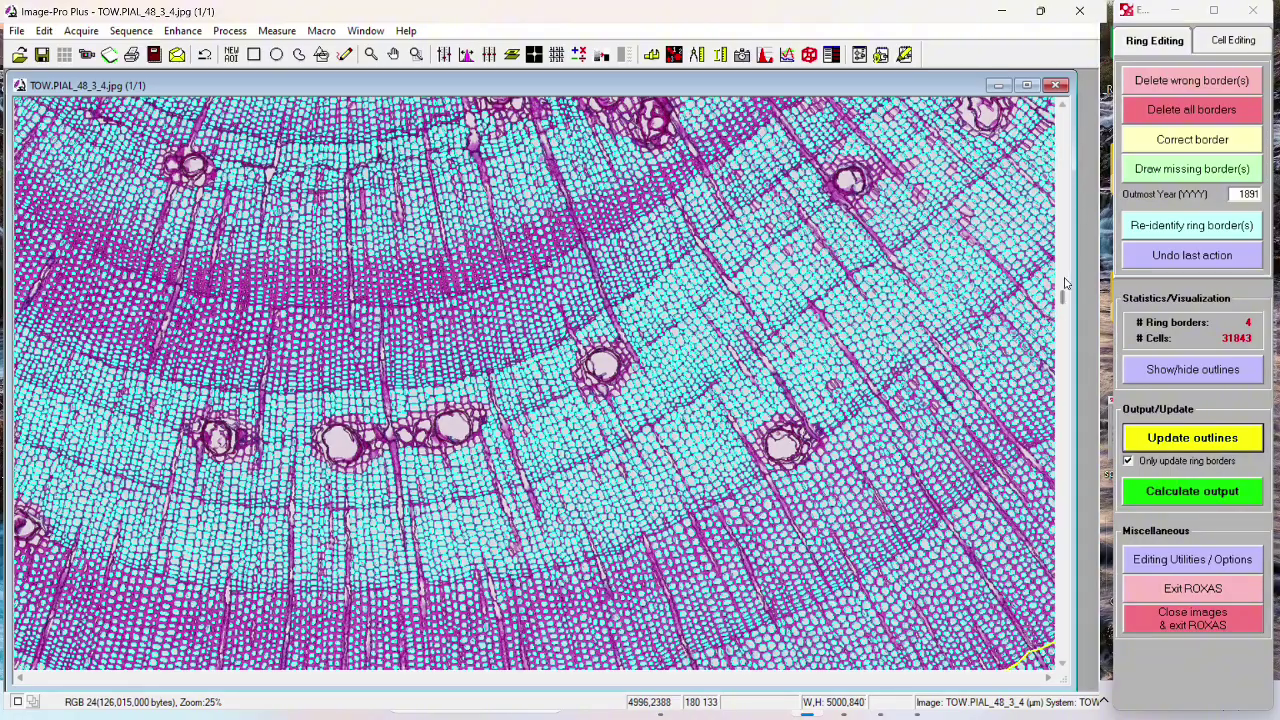
{"action": "left_click_drag", "start_coordinate": [1063, 298], "coordinate": [1090, 78]}
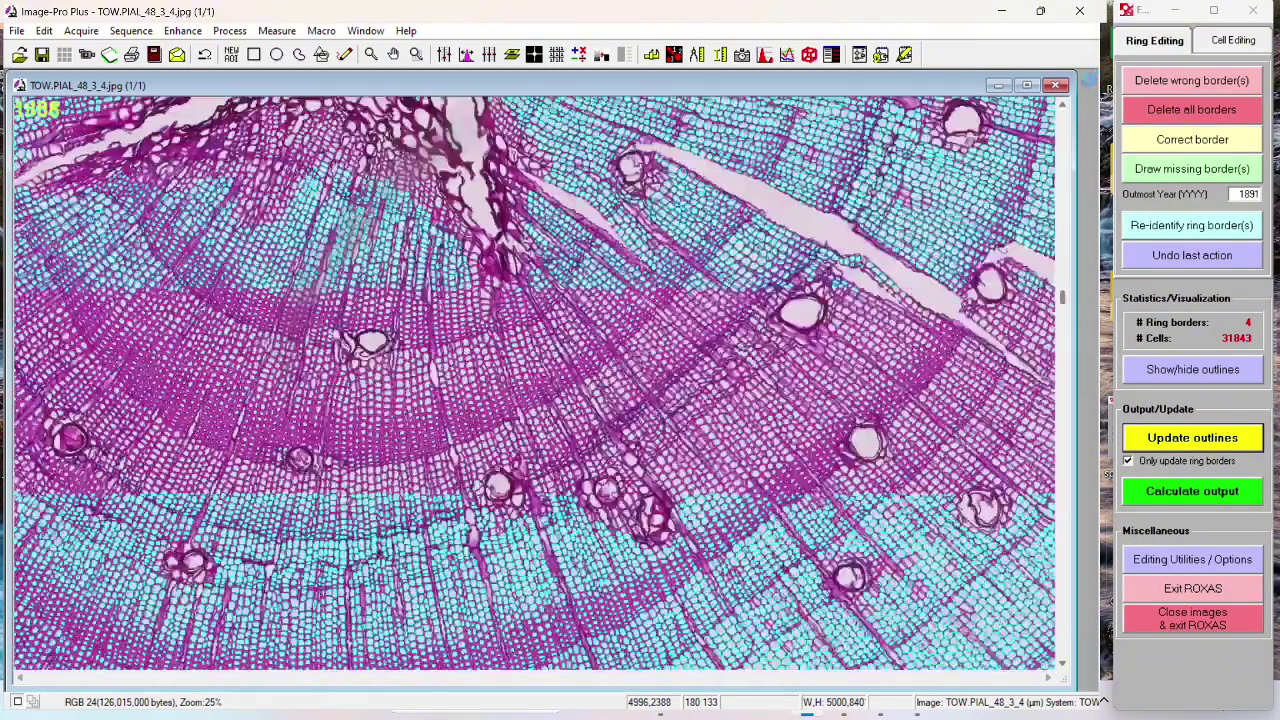
{"action": "left_click", "coordinate": [1190, 170]}
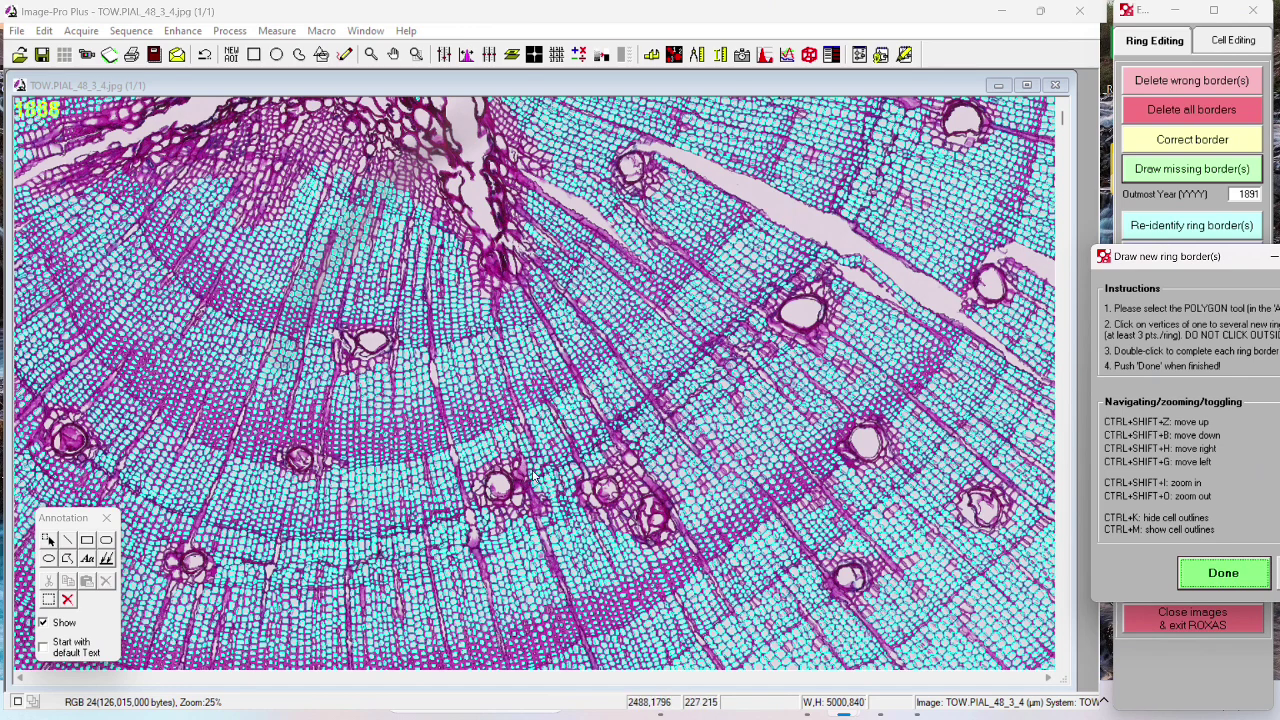
{"action": "mouse_move", "coordinate": [85, 518]}
{"action": "left_mouse_down"}
{"action": "mouse_move", "coordinate": [125, 526]}
{"action": "mouse_move", "coordinate": [67, 533]}
{"action": "left_mouse_up"}
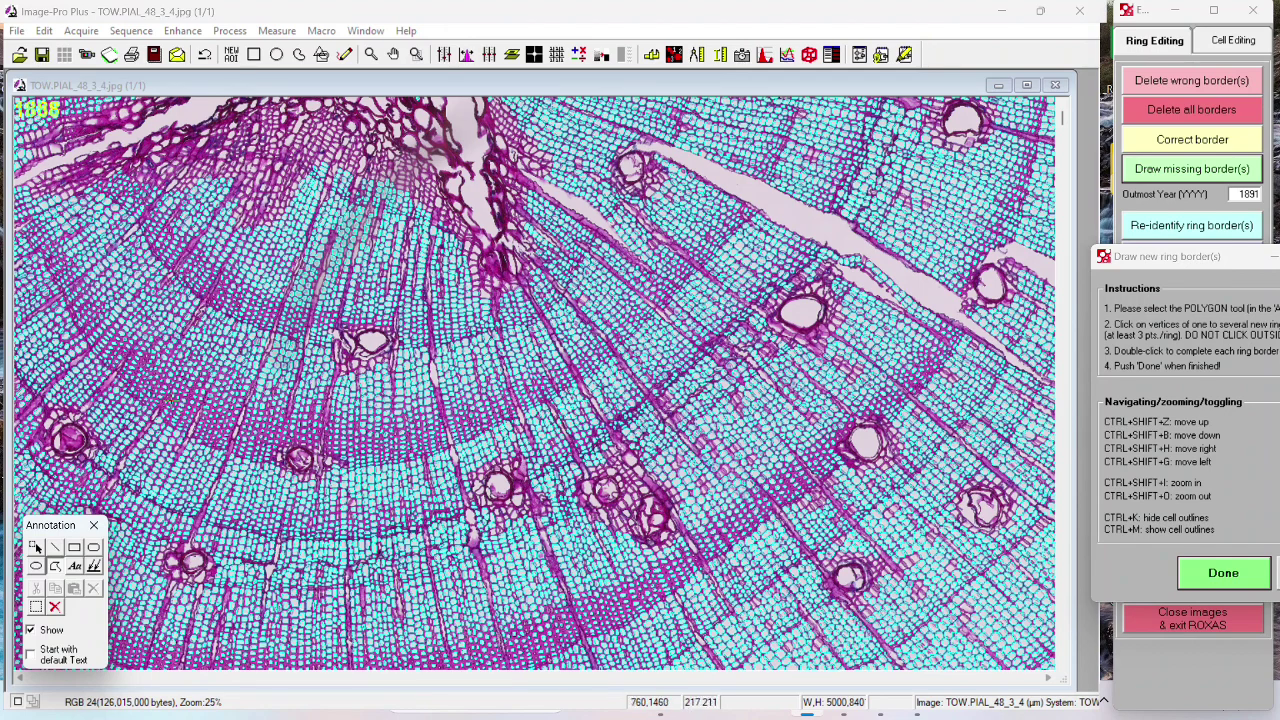
{"action": "left_click", "coordinate": [54, 216]}
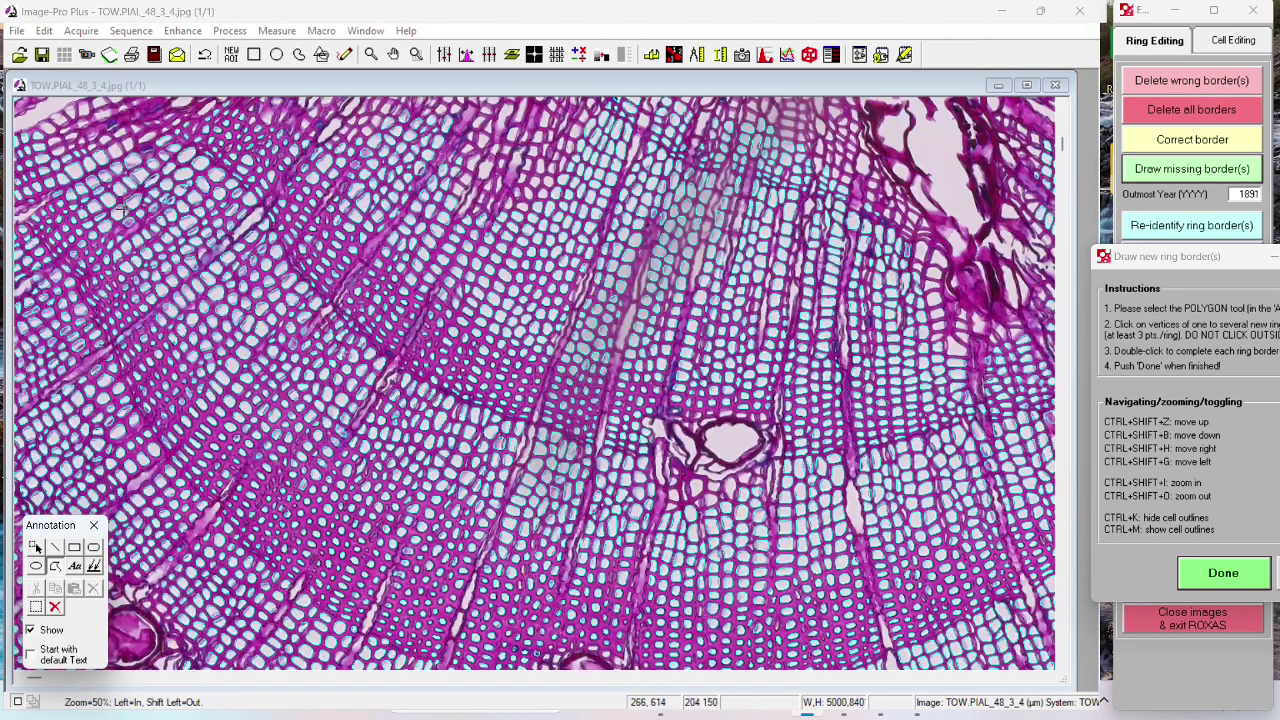
{"action": "left_click", "coordinate": [122, 112]}
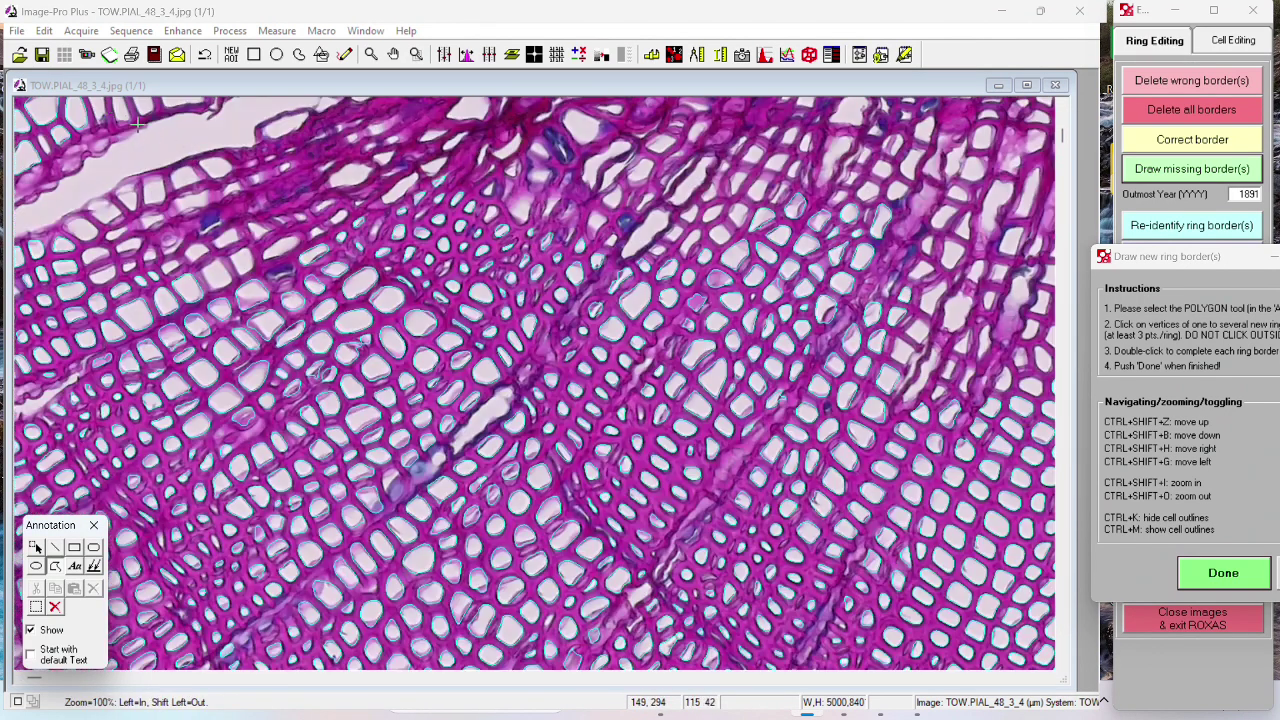
{"action": "left_click", "coordinate": [287, 193], "text": "shift"}
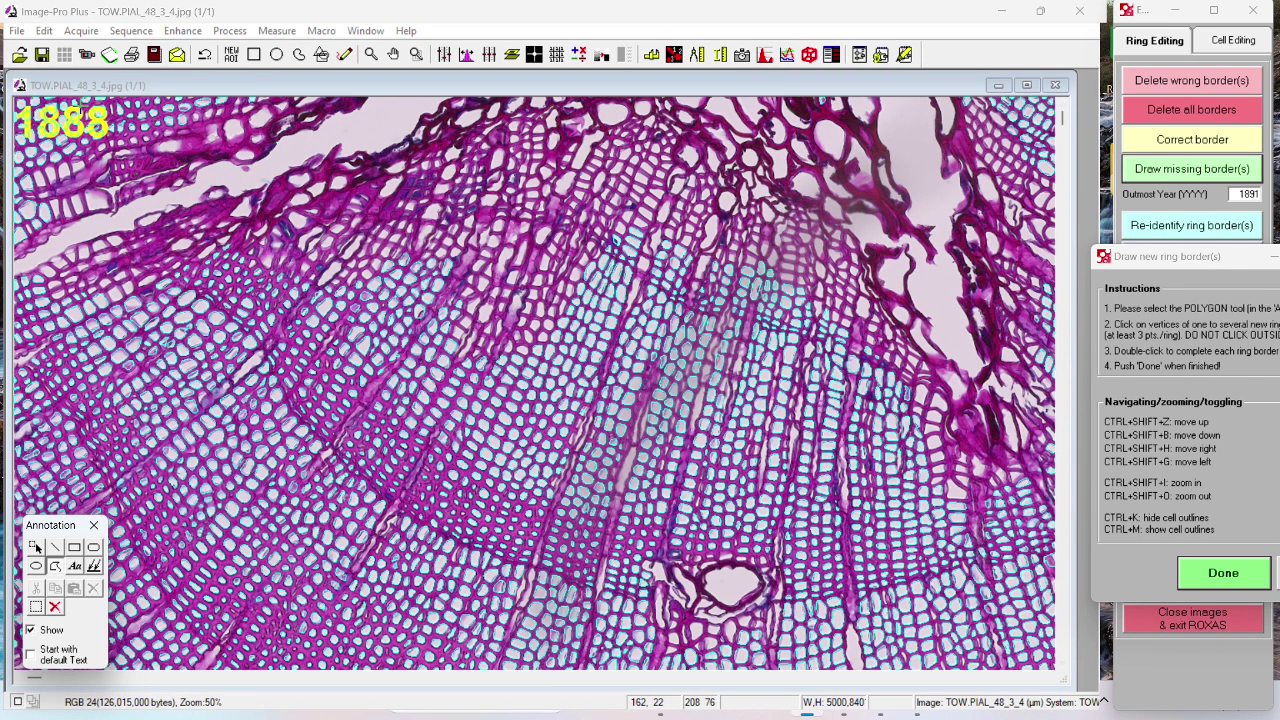
{"action": "left_click", "coordinate": [124, 101]}
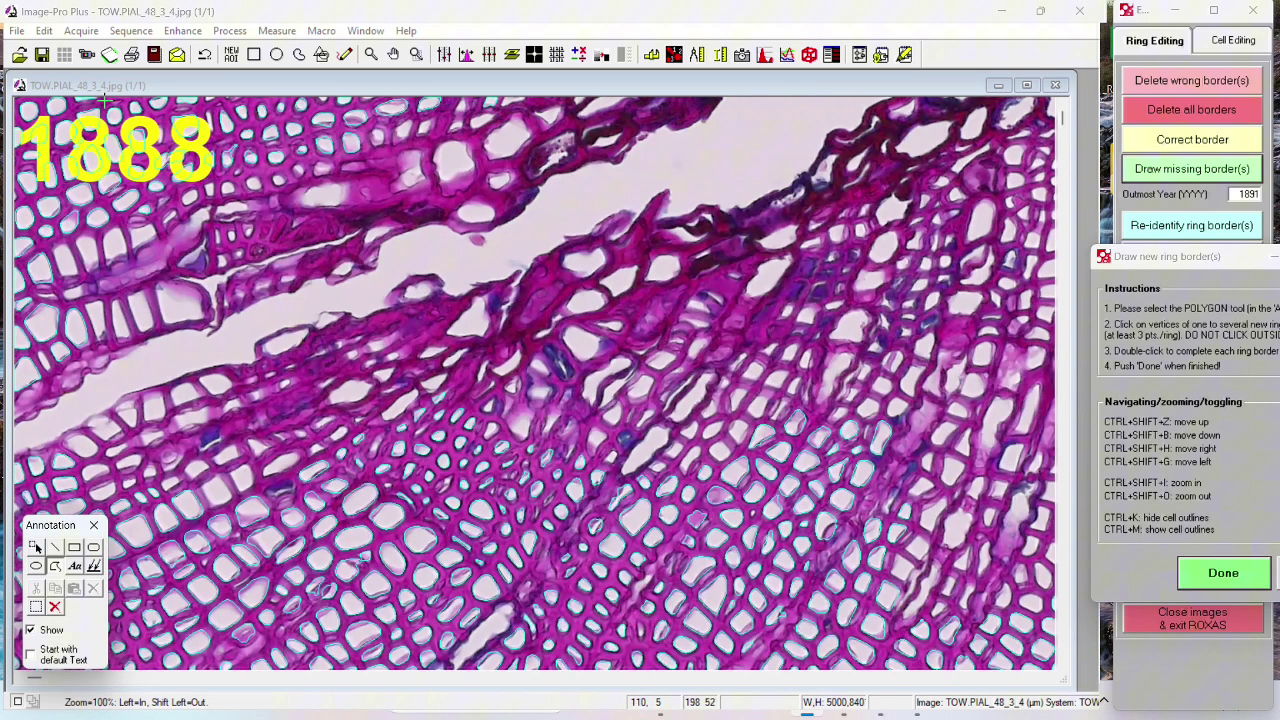
Step: Trace the first section of the missing ring border from the image's upper edge, across the large crack, to the whitish ray below it
{"action": "left_click", "coordinate": [195, 101]}
{"action": "left_click", "coordinate": [203, 213]}
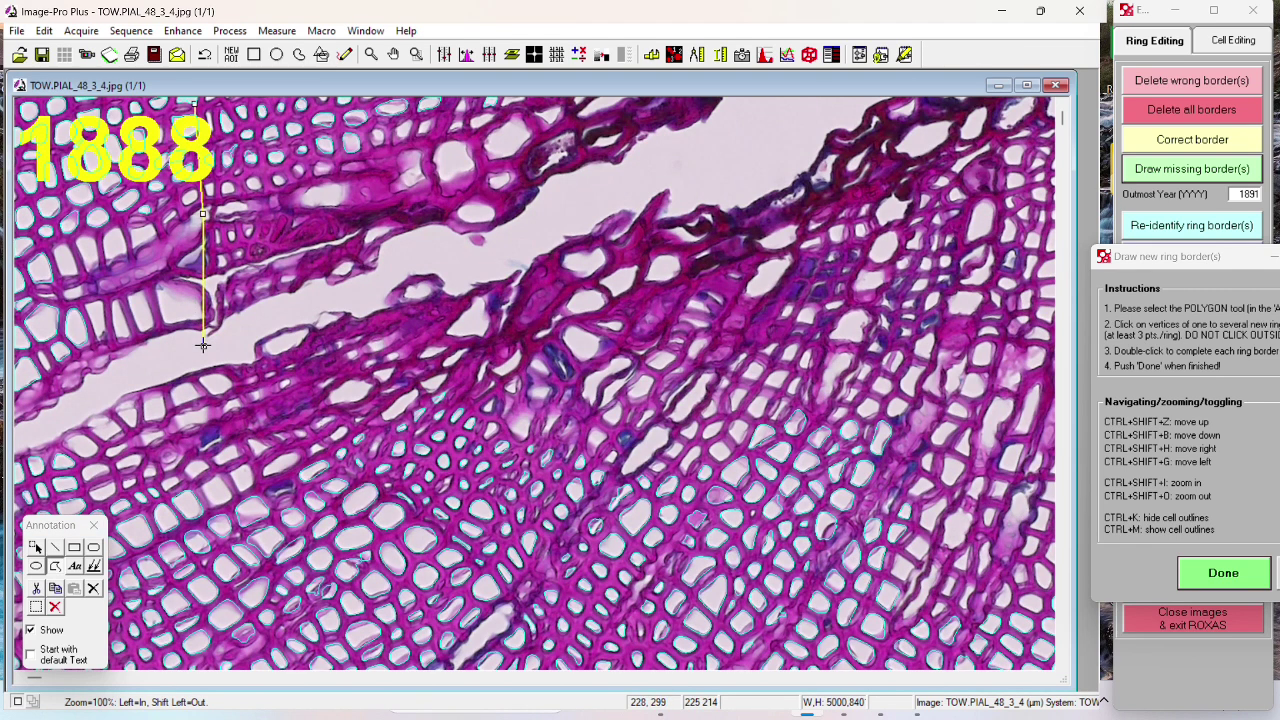
{"action": "left_click", "coordinate": [216, 378]}
{"action": "left_click", "coordinate": [309, 456]}
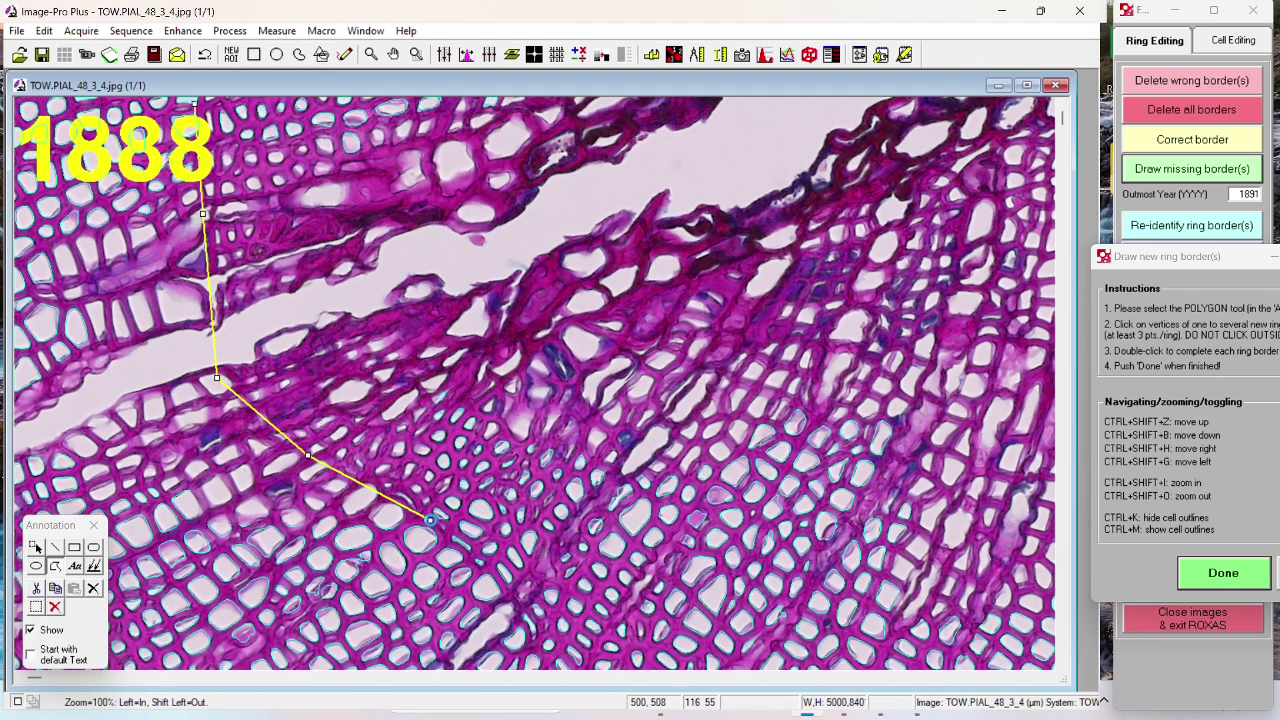
{"action": "left_click", "coordinate": [427, 524]}
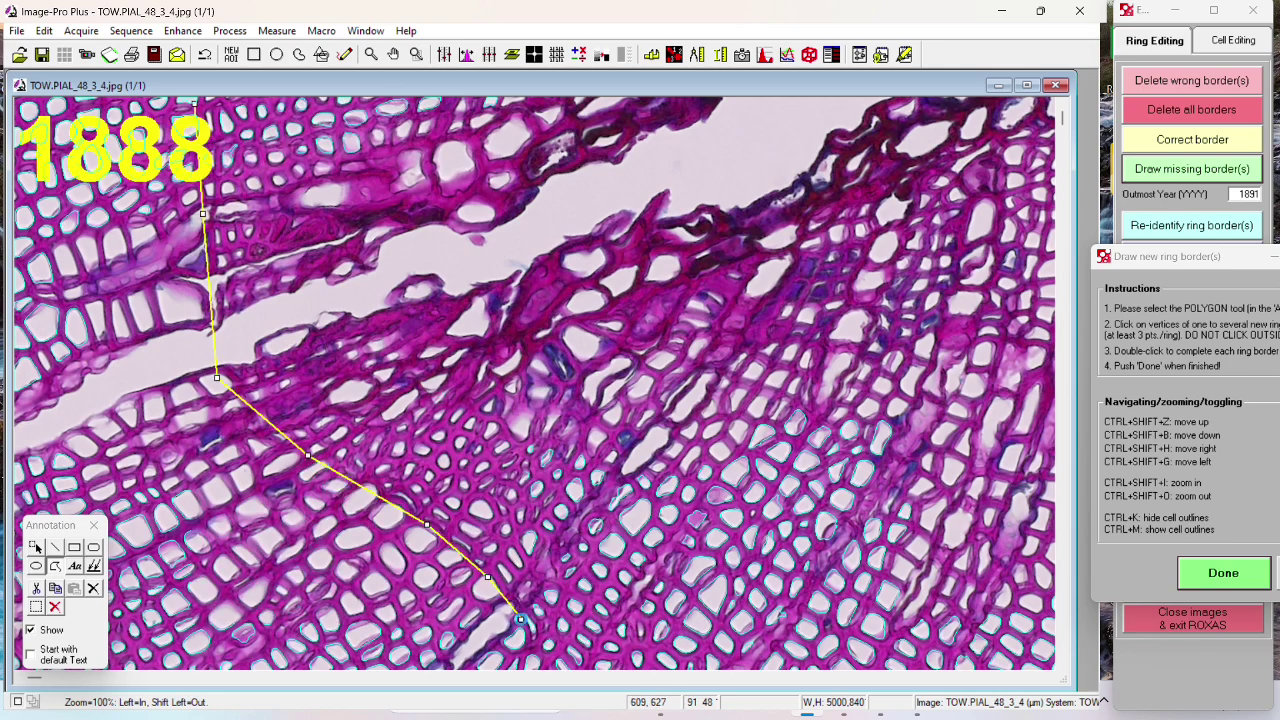
{"action": "left_click", "coordinate": [516, 614]}
Step: Extend the ring border diagonally down along the latewood edge, crossing the rays up to the darker stained band
{"action": "key", "text": "ctrl+shift+o"}
{"action": "left_click", "coordinate": [284, 358]}
{"action": "key", "text": "ctrl+shift+i"}
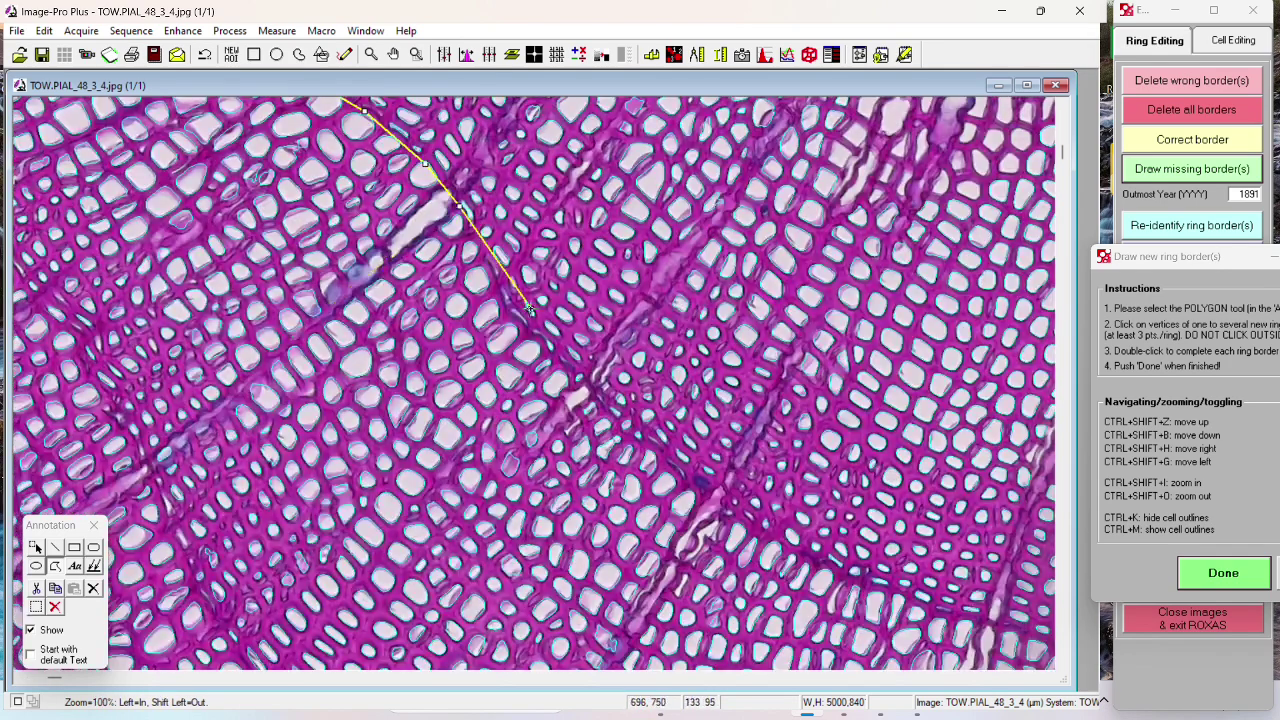
{"action": "left_click", "coordinate": [517, 320]}
{"action": "left_click", "coordinate": [587, 391]}
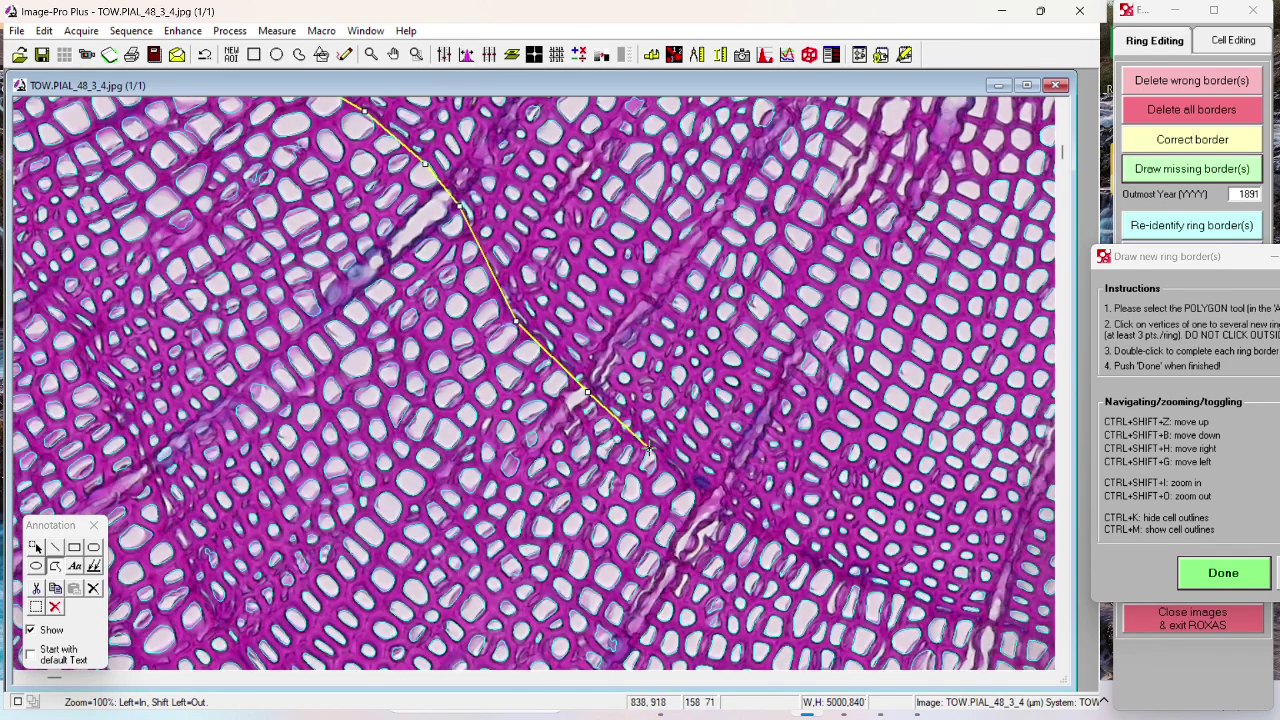
{"action": "left_click", "coordinate": [650, 452]}
{"action": "left_click", "coordinate": [724, 516]}
{"action": "left_click", "coordinate": [815, 566]}
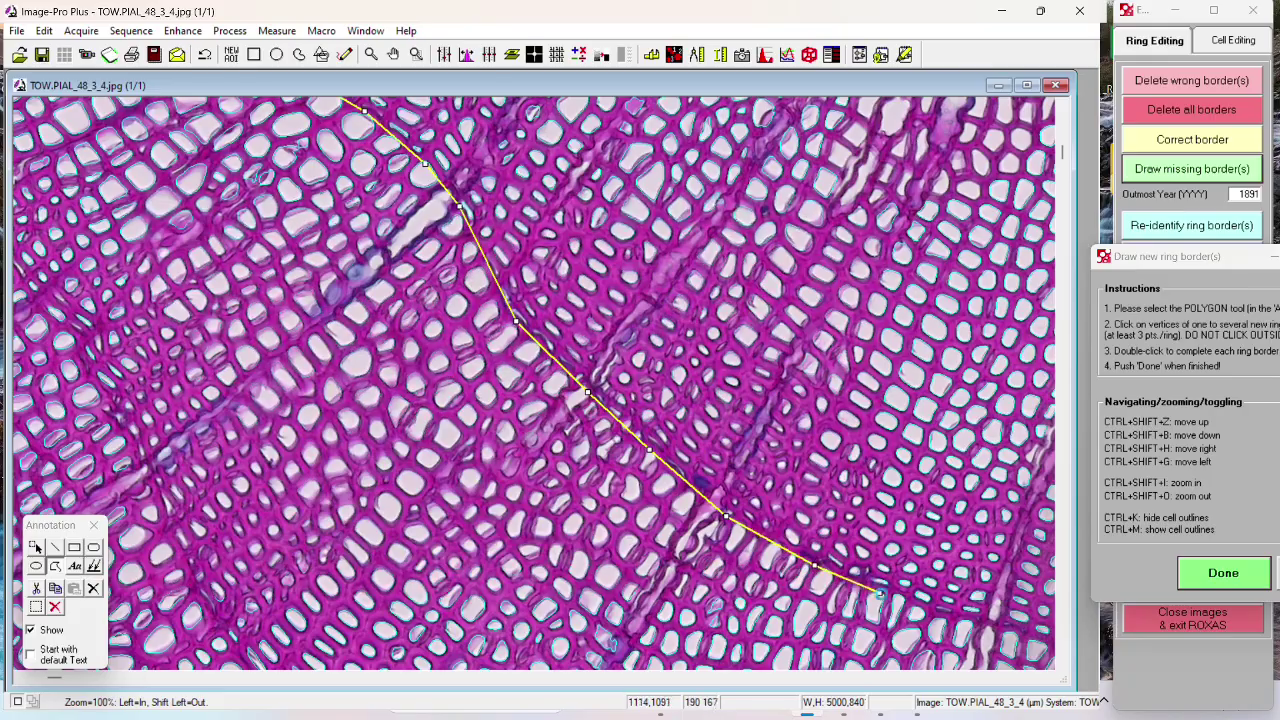
{"action": "left_click", "coordinate": [898, 598]}
Step: Continue the ring border through the stained band and along the underside of the large resin duct to the cells beyond it
{"action": "key", "text": "ctrl+shift+o"}
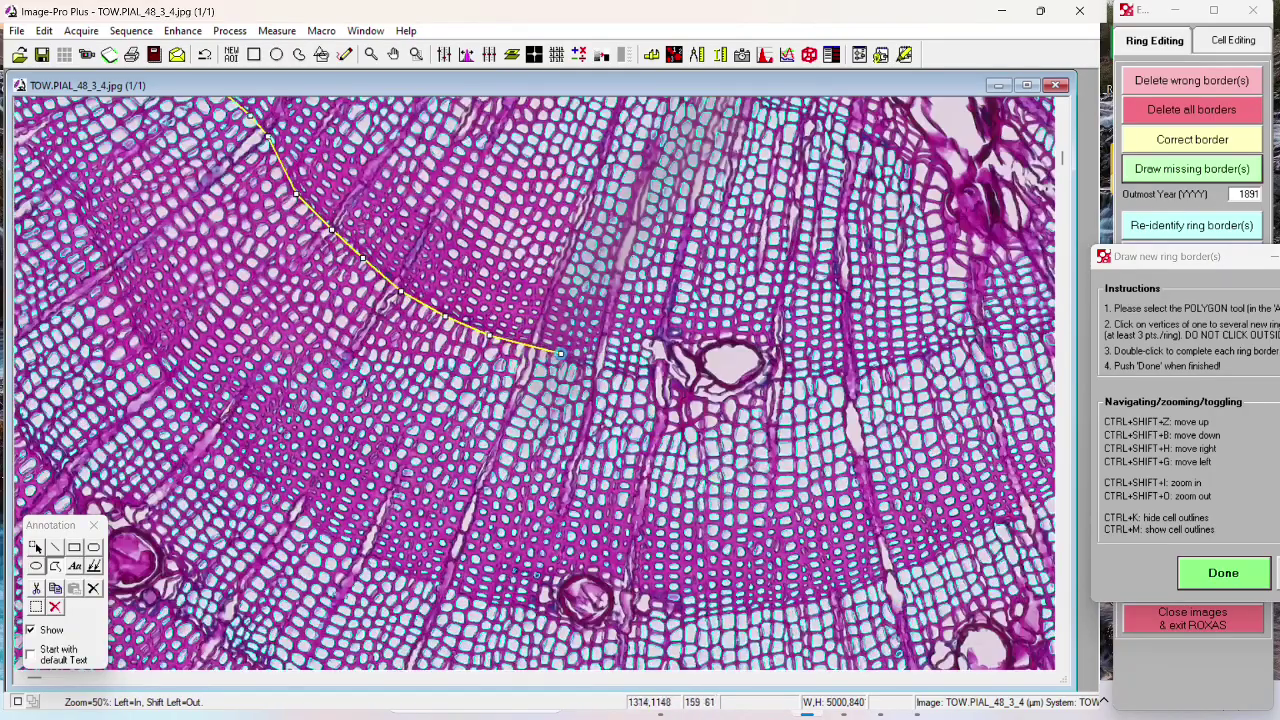
{"action": "left_click", "coordinate": [555, 352]}
{"action": "left_click", "coordinate": [590, 367]}
{"action": "left_click", "coordinate": [641, 380]}
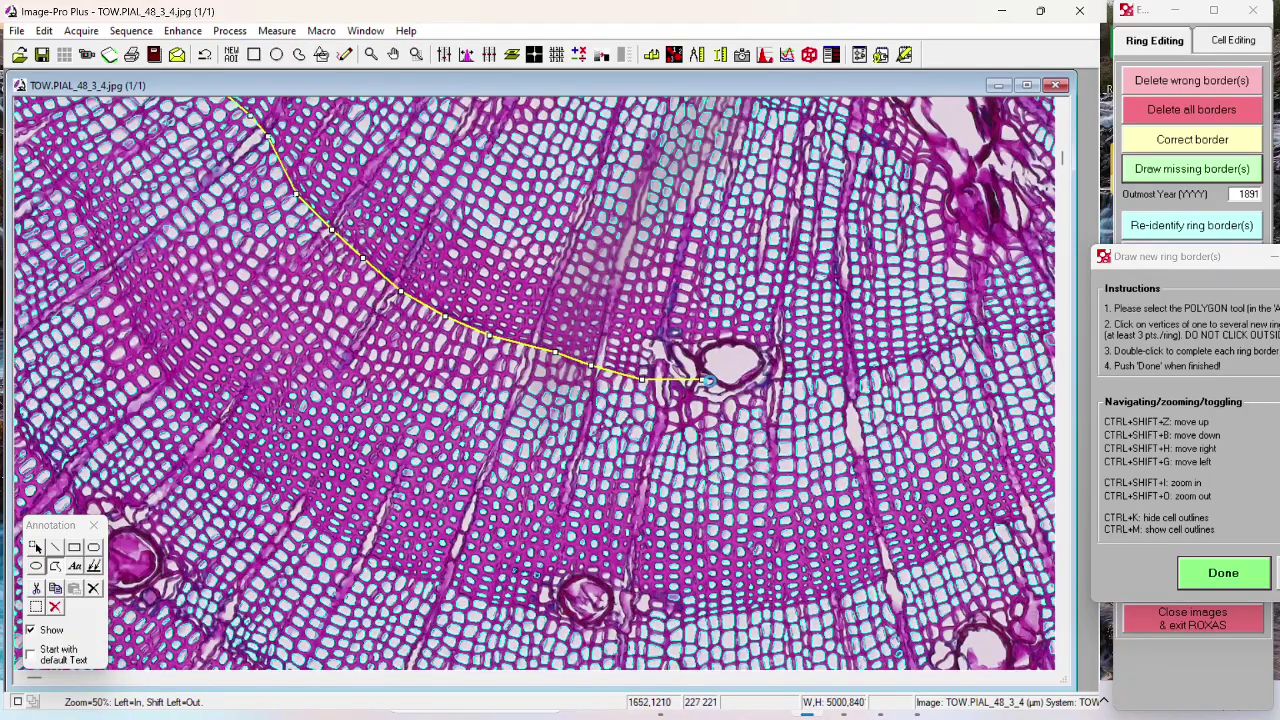
{"action": "left_click", "coordinate": [755, 381]}
{"action": "left_click", "coordinate": [830, 378]}
{"action": "left_click", "coordinate": [902, 364]}
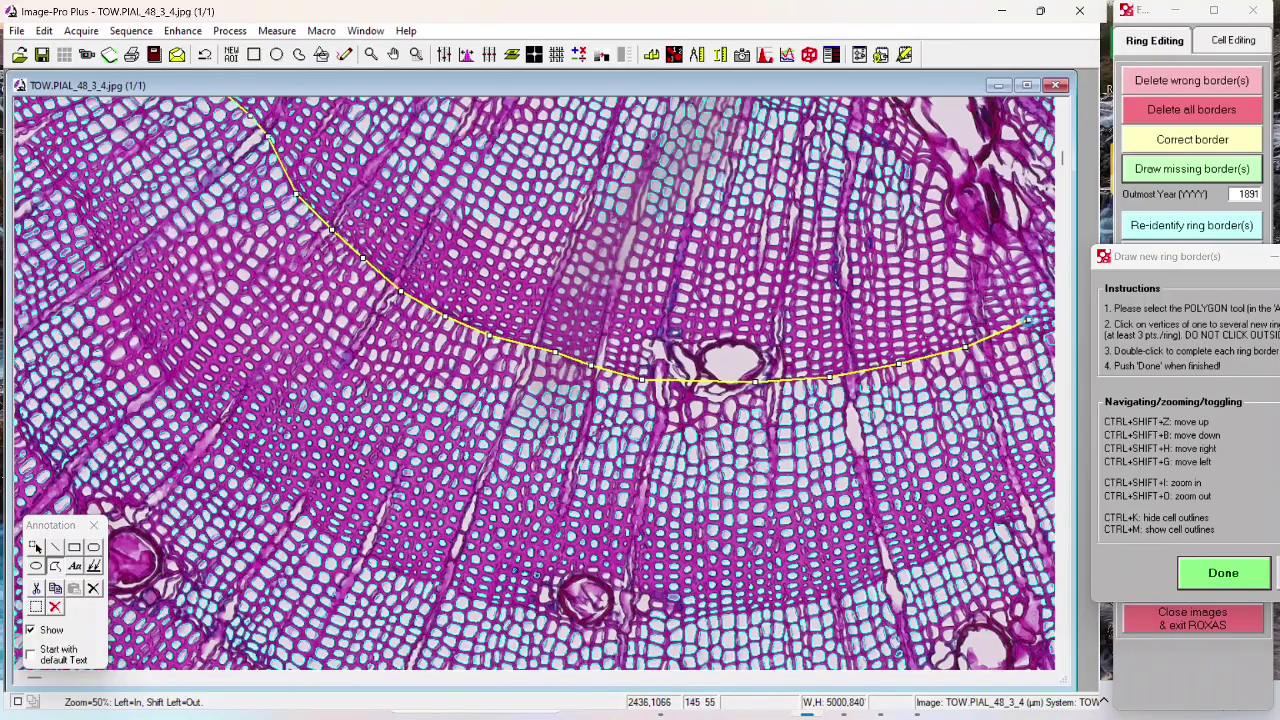
Step: Bend the ring border upward along the latewood edge through the converging rays below the torn dark tissue
{"action": "key", "text": "ctrl+shift+i"}
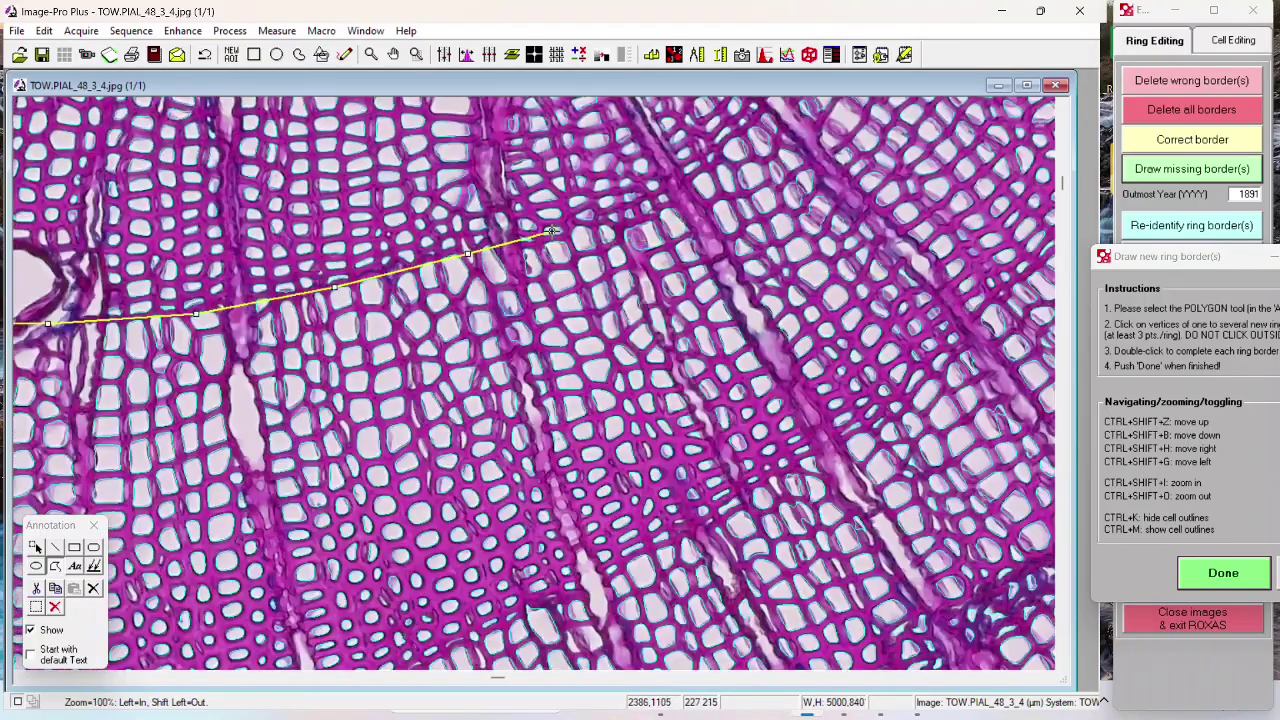
{"action": "left_click", "coordinate": [563, 237]}
{"action": "left_click", "coordinate": [598, 227]}
{"action": "left_click", "coordinate": [645, 218]}
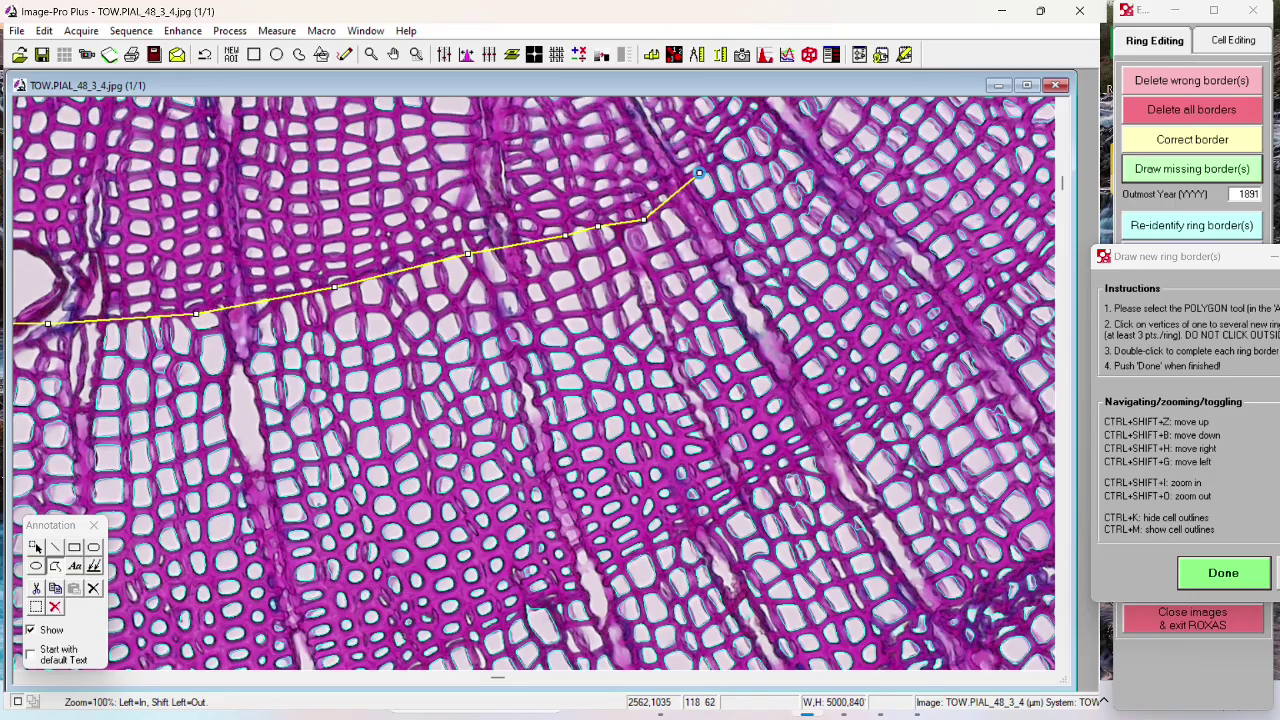
{"action": "left_click", "coordinate": [720, 159]}
{"action": "left_click", "coordinate": [764, 112]}
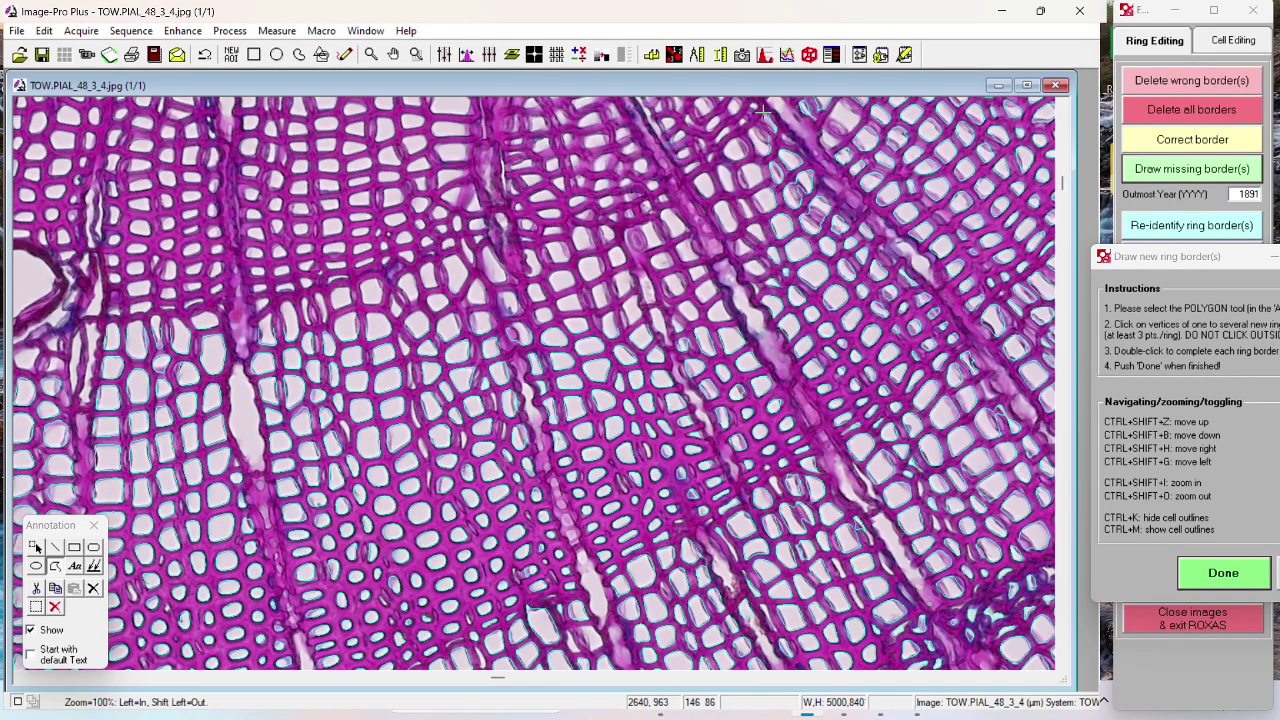
Step: Extend the ring border steeply upward beside the torn dark tissue toward the narrow crack
{"action": "key", "text": "ctrl+shift+o"}
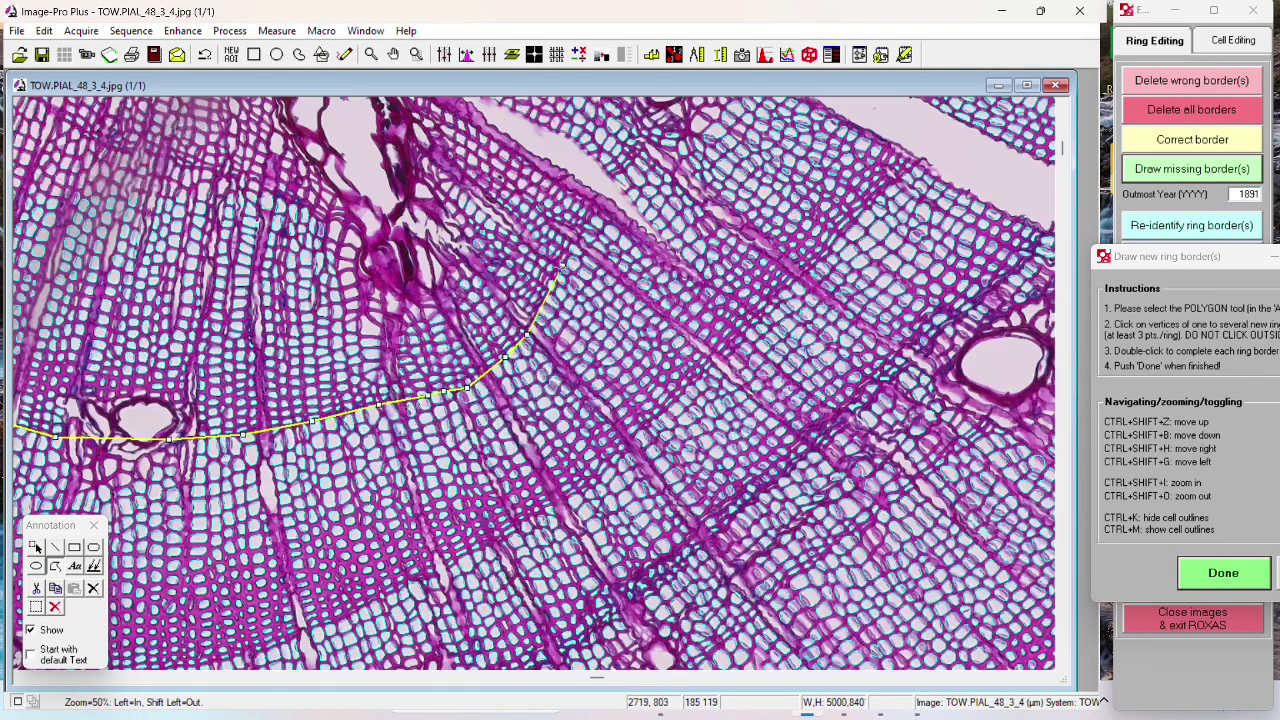
{"action": "key", "text": "ctrl+shift+i"}
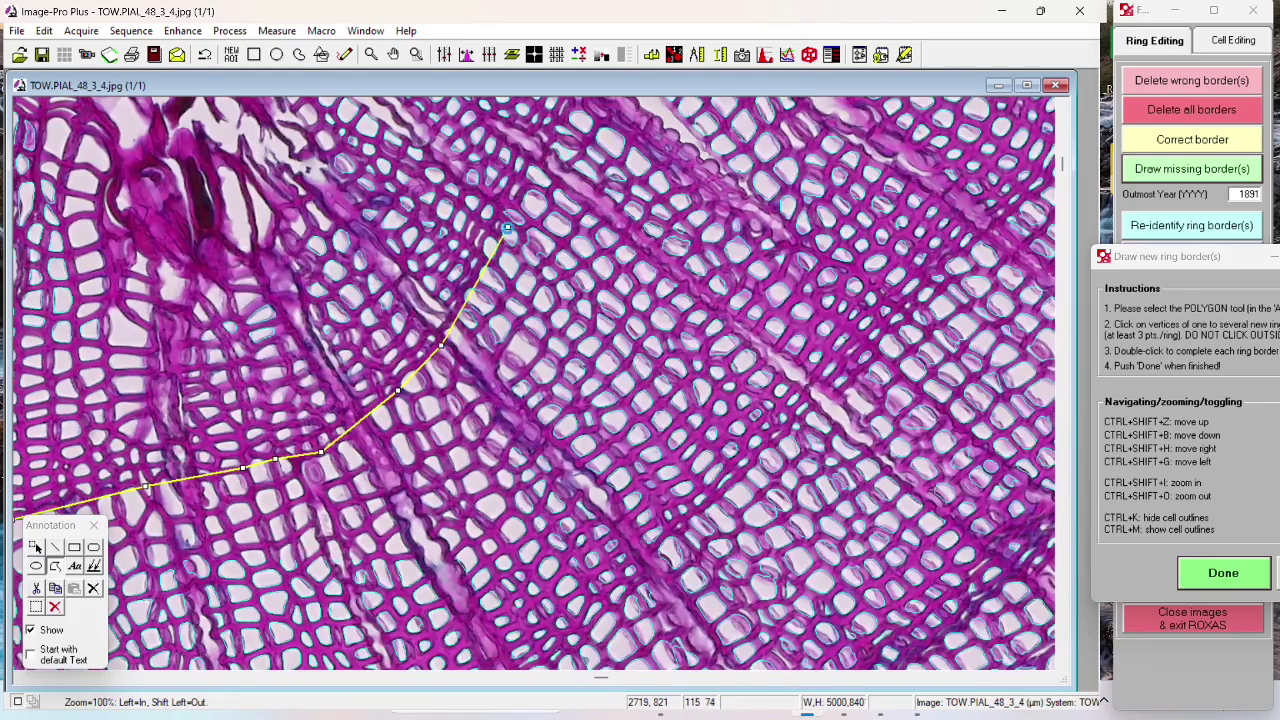
{"action": "left_click", "coordinate": [490, 238]}
{"action": "left_click", "coordinate": [535, 162]}
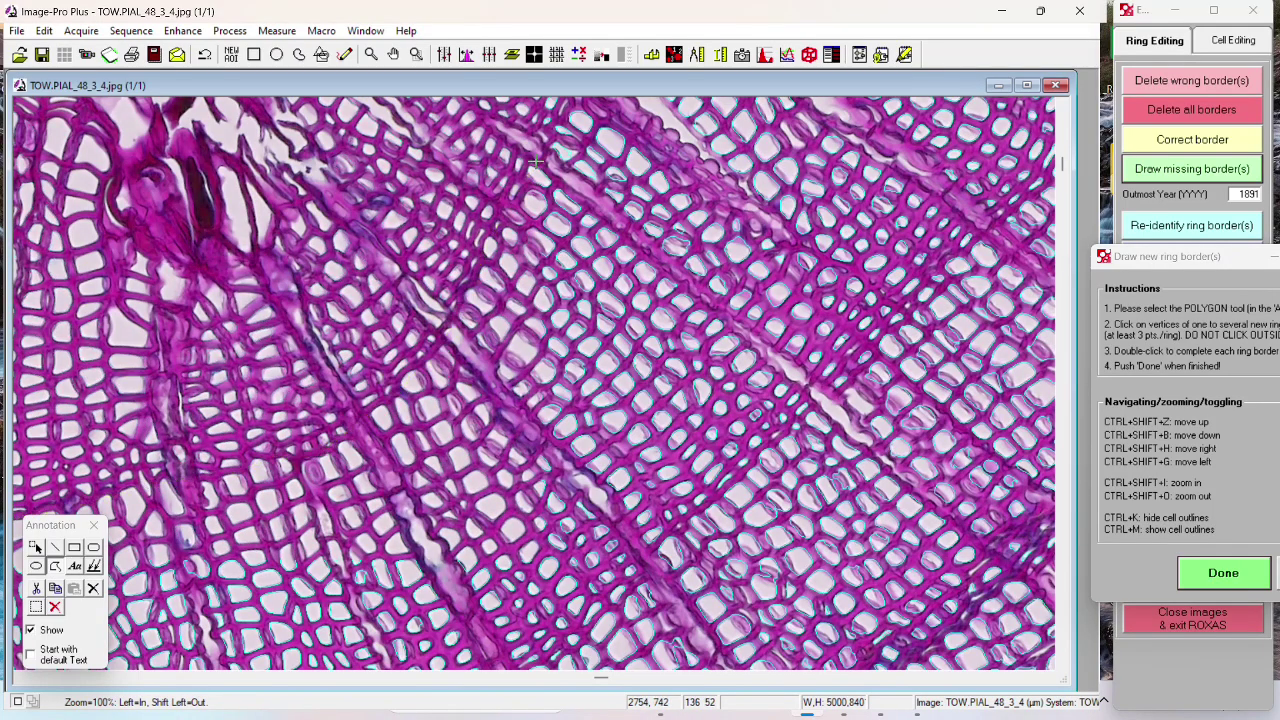
{"action": "left_click", "coordinate": [566, 112]}
Step: Carry the ring border across the narrow crack, past the round resin duct and over the wide crack to the image's upper edge
{"action": "key", "text": "ctrl+shift+o"}
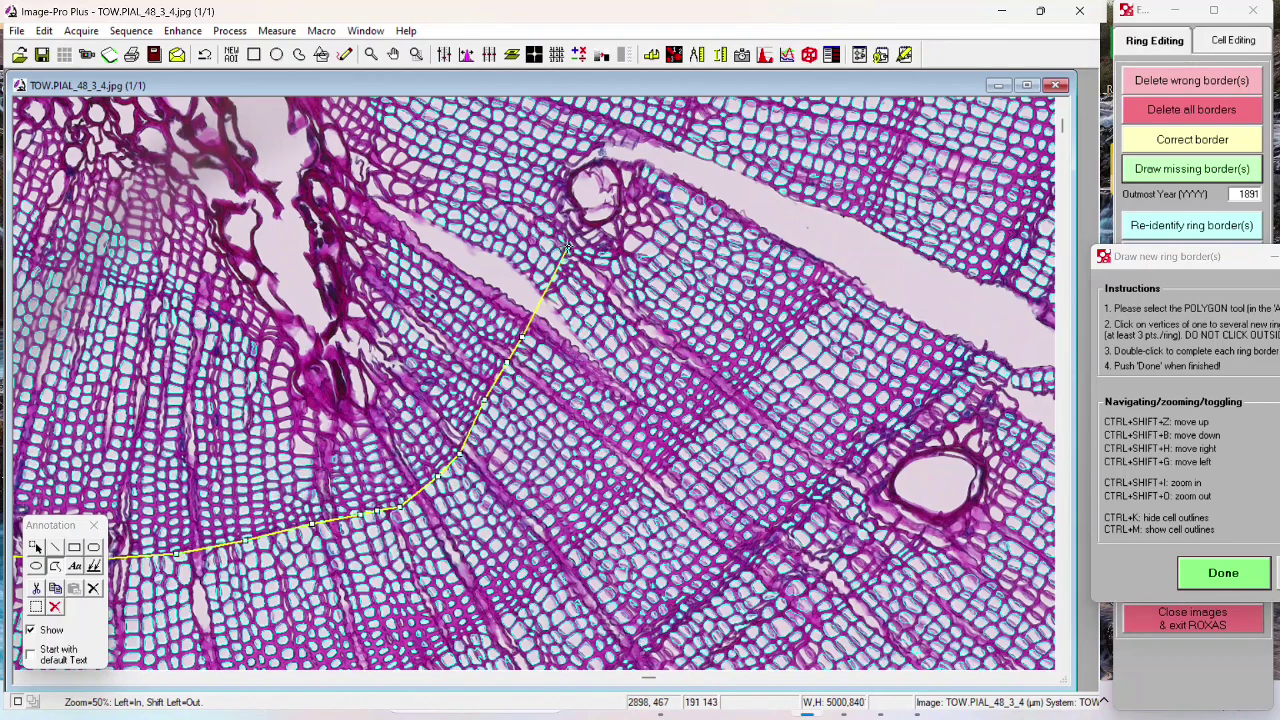
{"action": "key", "text": "ctrl+shift+i"}
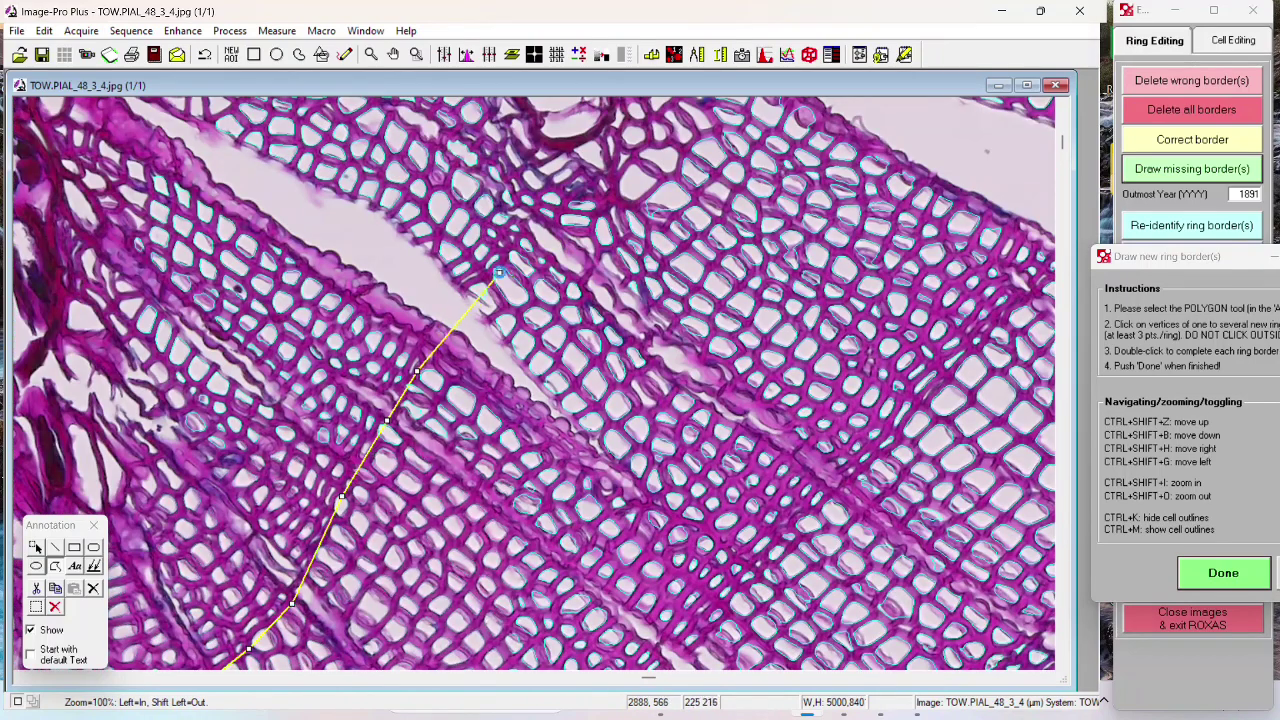
{"action": "left_click", "coordinate": [470, 285]}
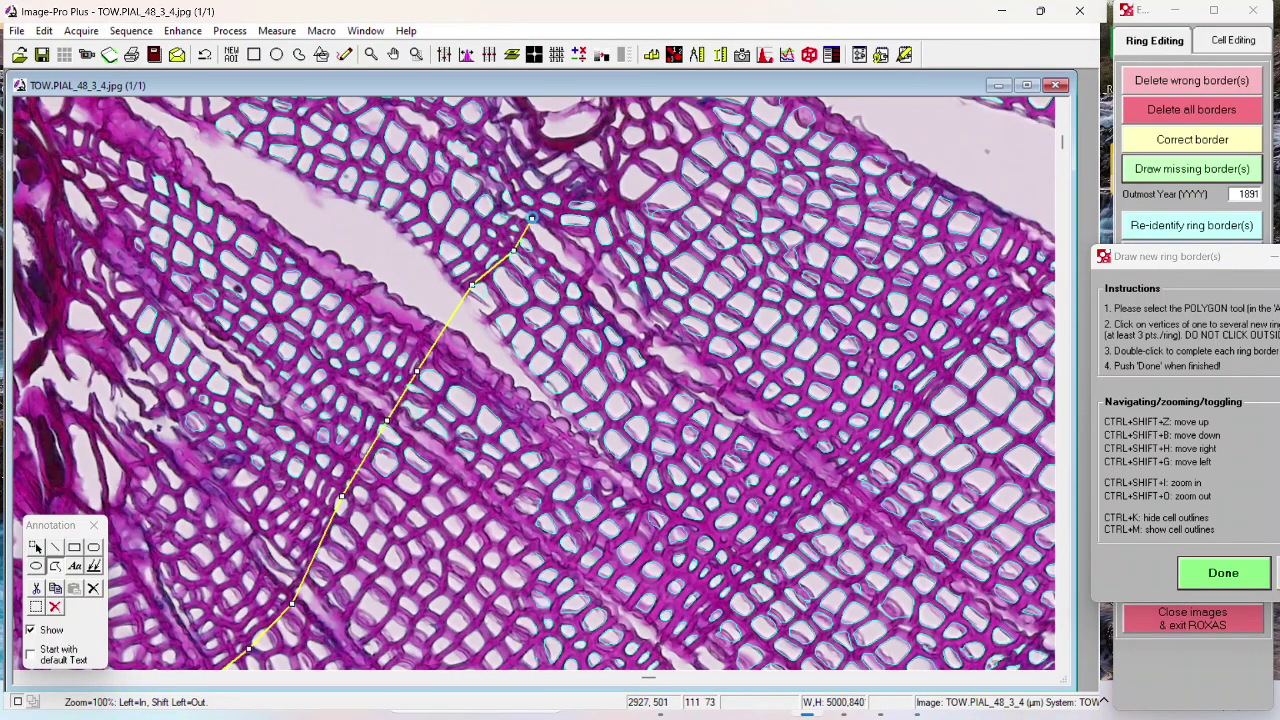
{"action": "left_click", "coordinate": [541, 201]}
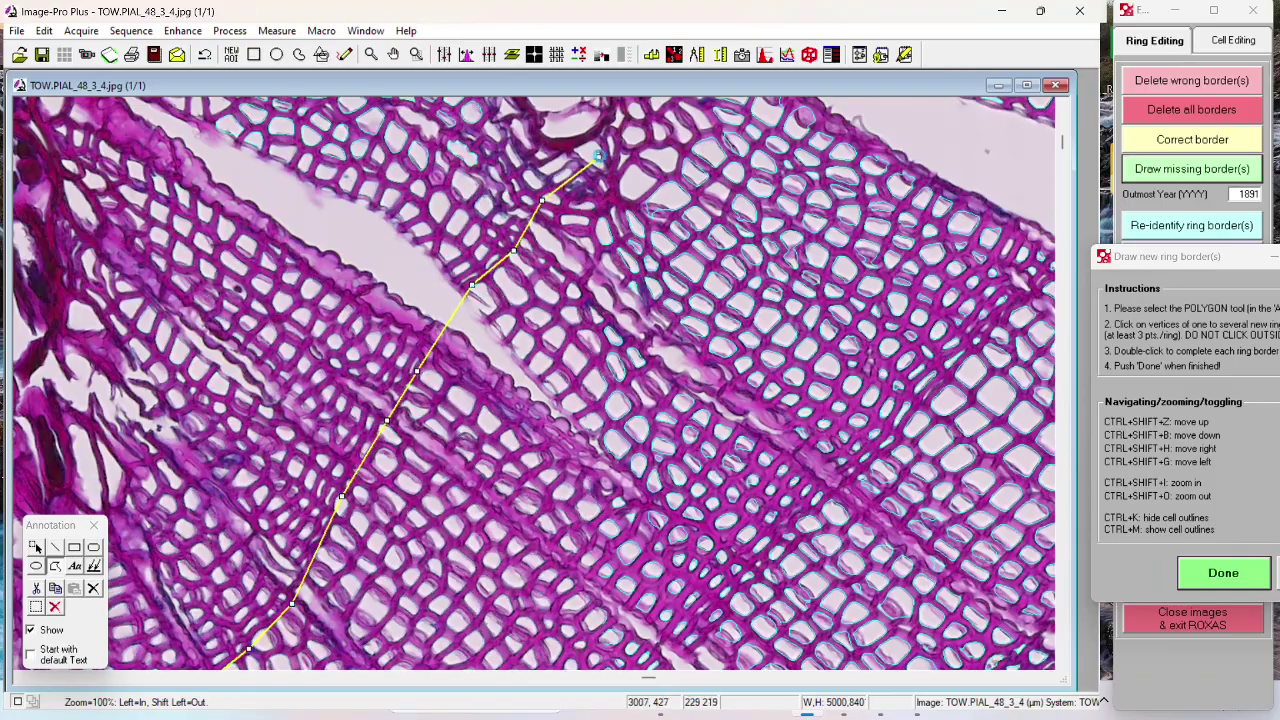
{"action": "key", "text": "ctrl+shift+o"}
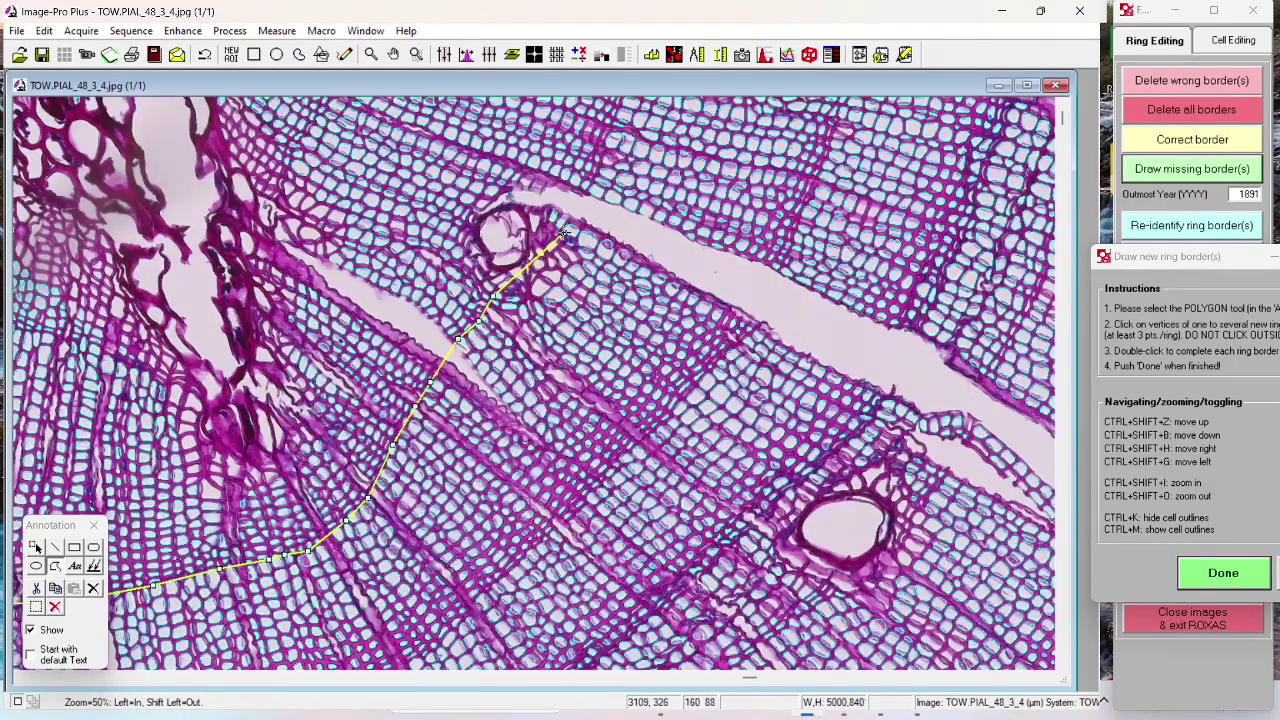
{"action": "left_click", "coordinate": [584, 198]}
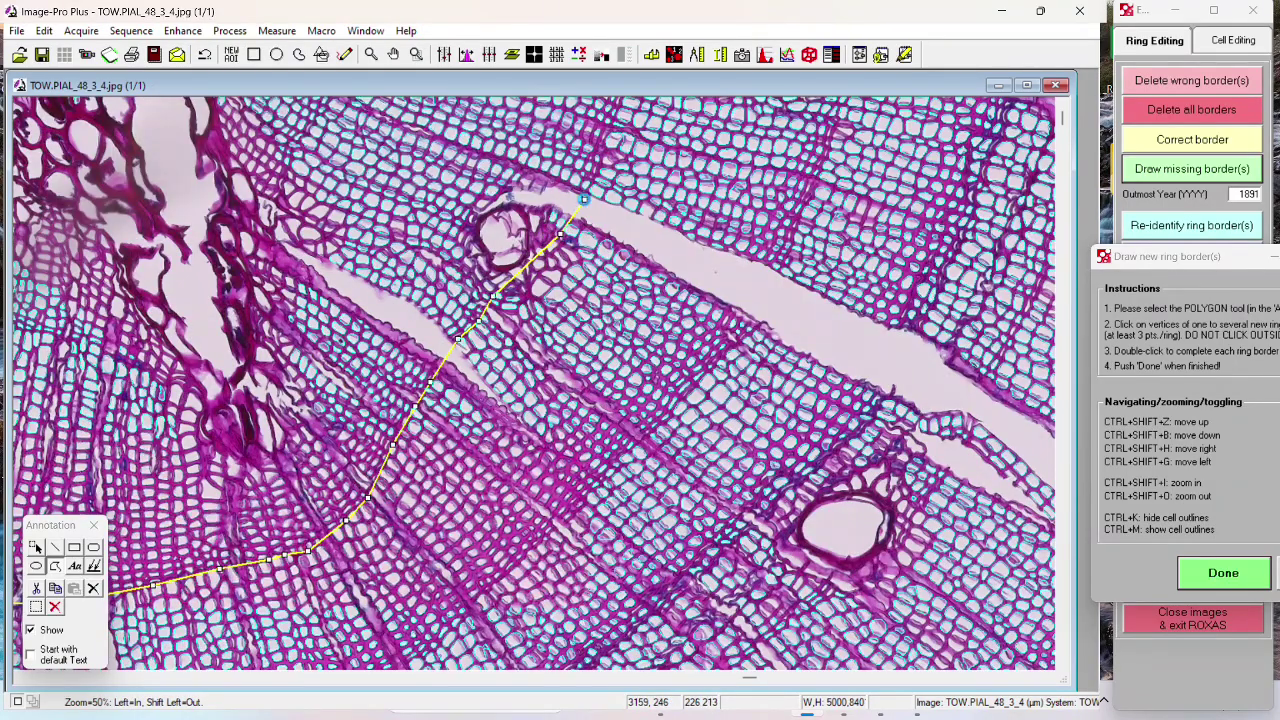
{"action": "key", "text": "ctrl+shift+i"}
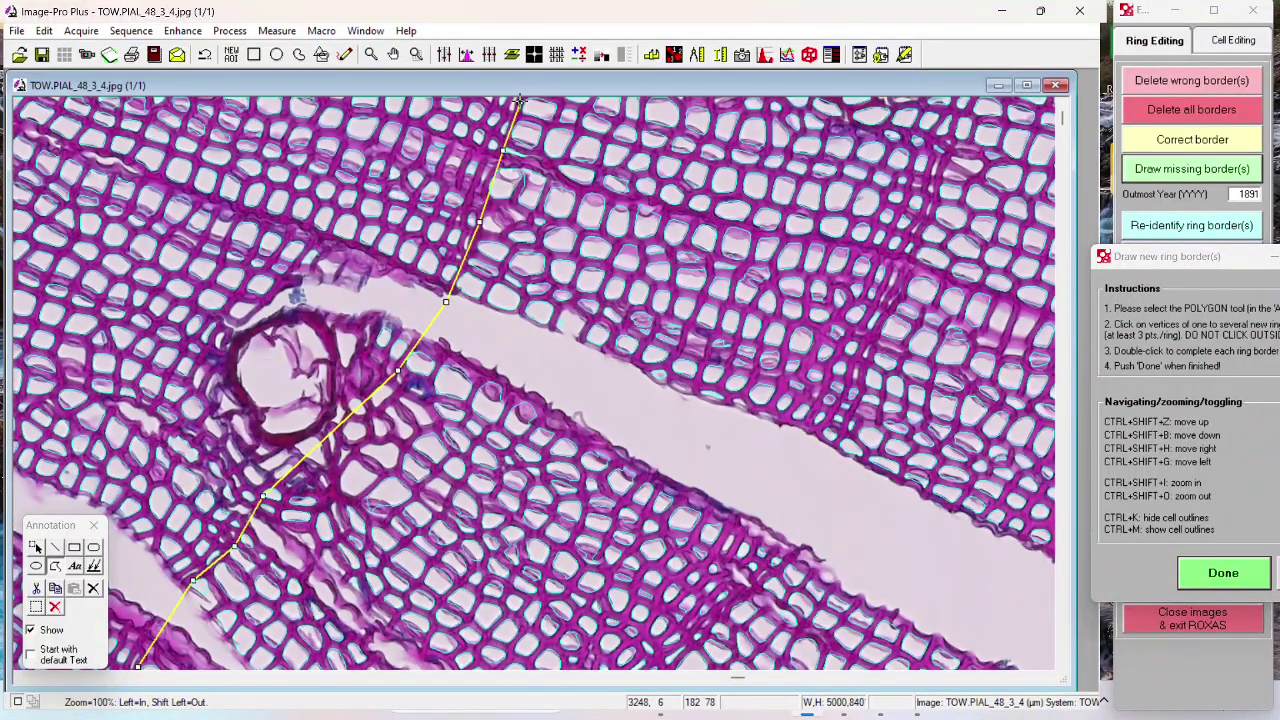
Step: Complete the drawn ring border, close the annotation tools and update the ring border outlines
{"action": "key", "text": "ctrl+shift+o"}
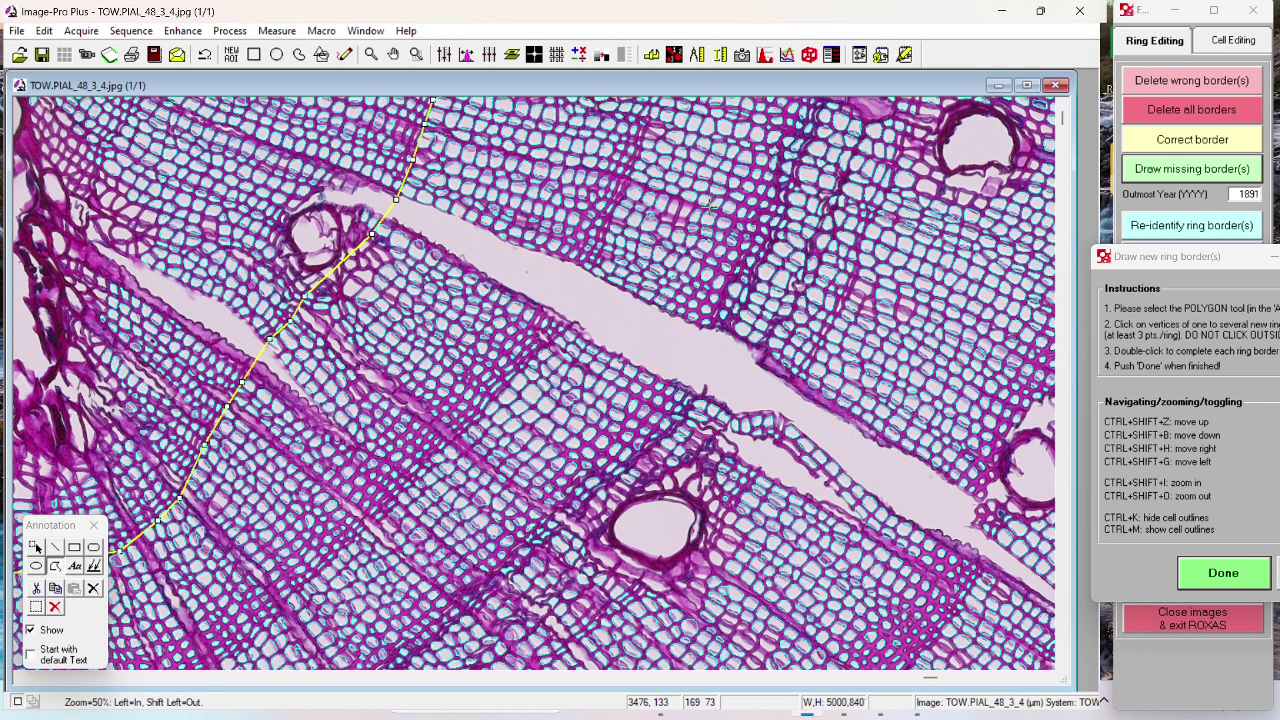
{"action": "key", "text": "ctrl+shift+o"}
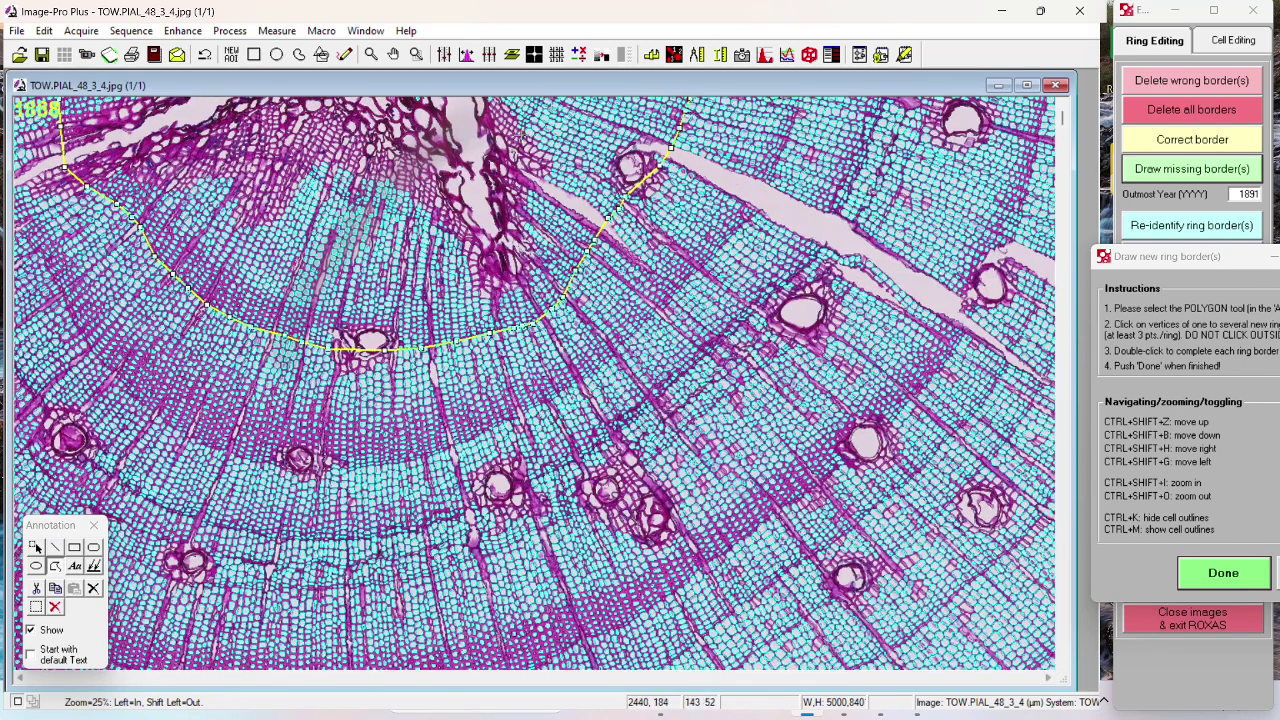
{"action": "left_click", "coordinate": [1225, 570]}
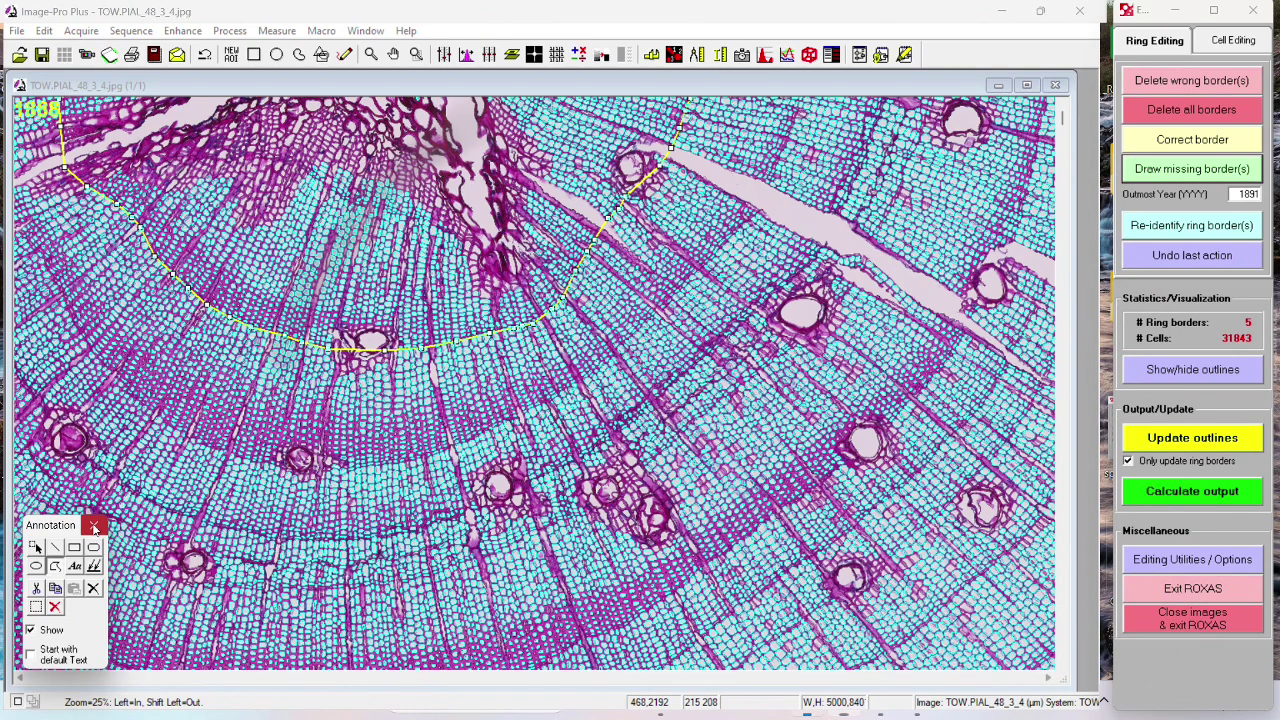
{"action": "left_click", "coordinate": [93, 527]}
{"action": "left_click", "coordinate": [612, 407]}
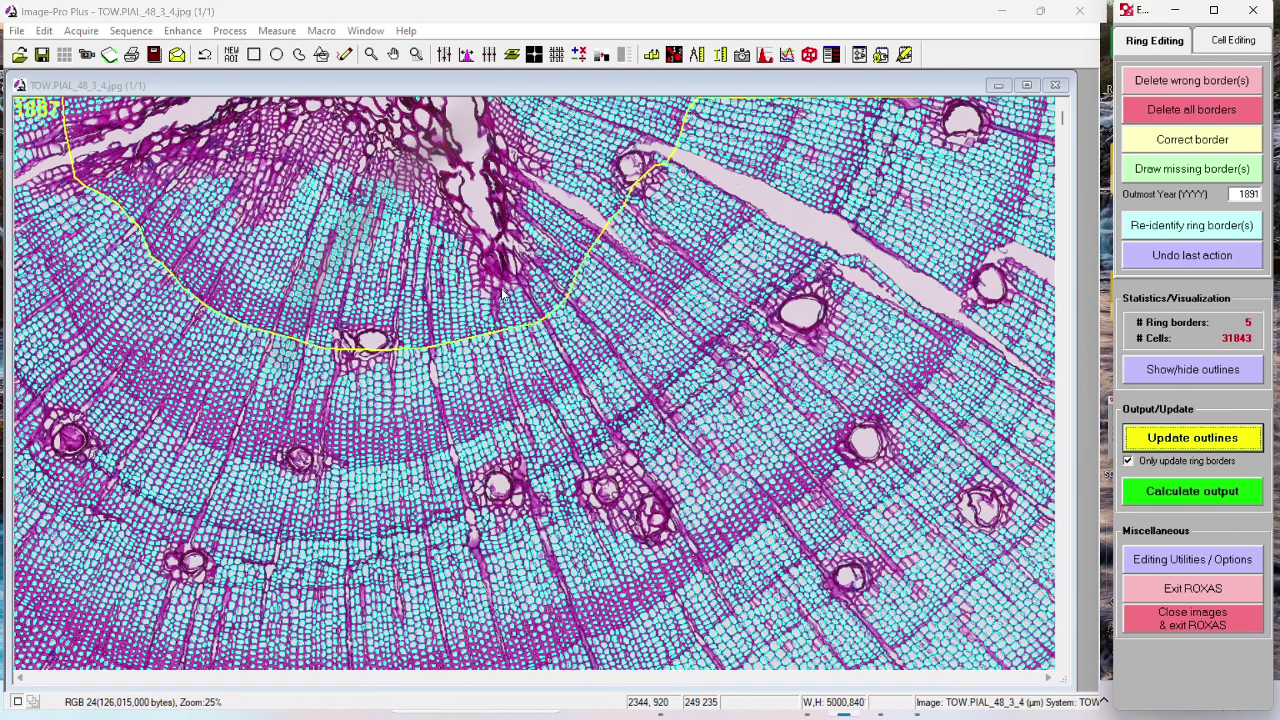
Step: Inspect the updated border where it meets the image's upper edge and consult the TOW.PIAL_31–50_dates workbook for the ring years
{"action": "left_click", "coordinate": [688, 104]}
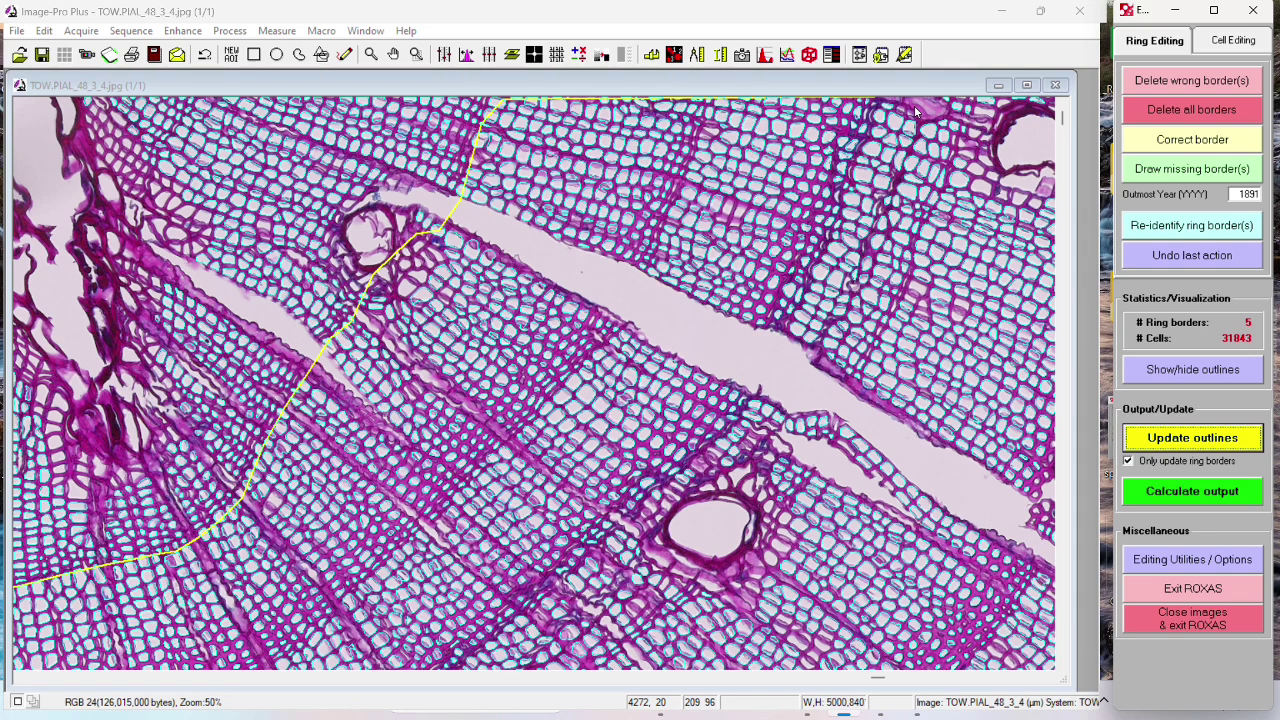
{"action": "left_click", "coordinate": [684, 225], "text": "shift"}
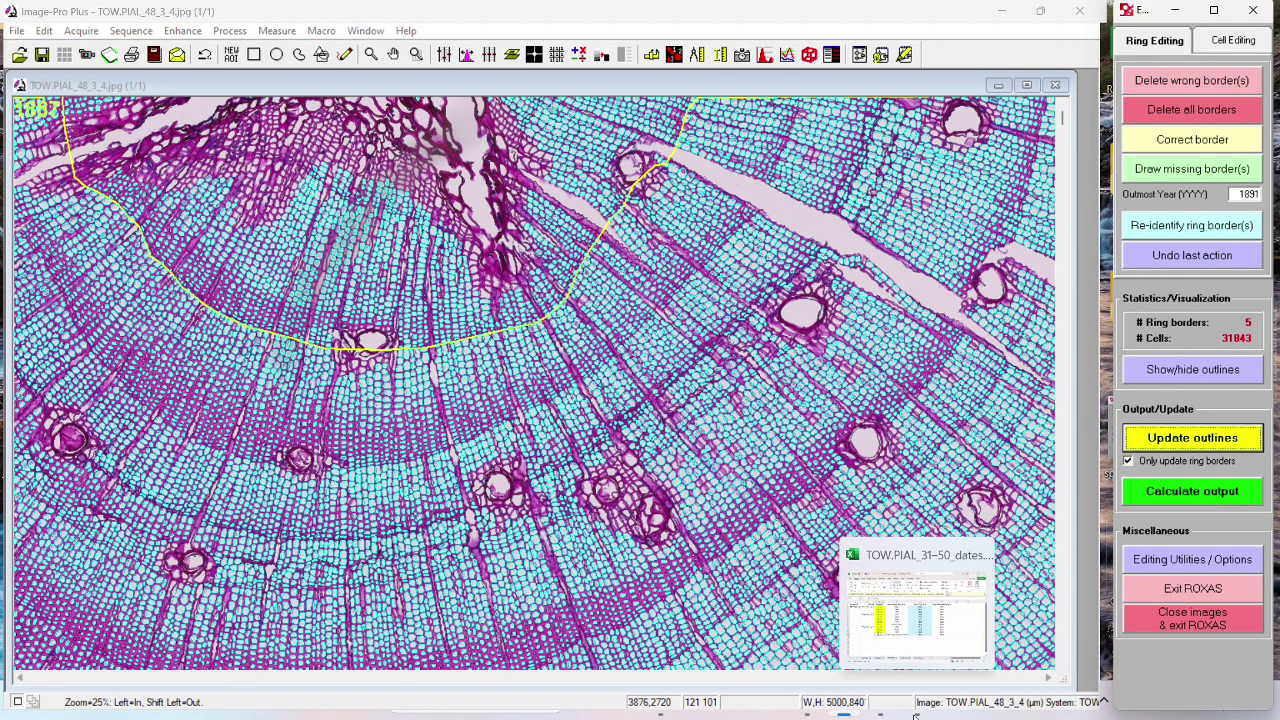
{"action": "left_click", "coordinate": [914, 716]}
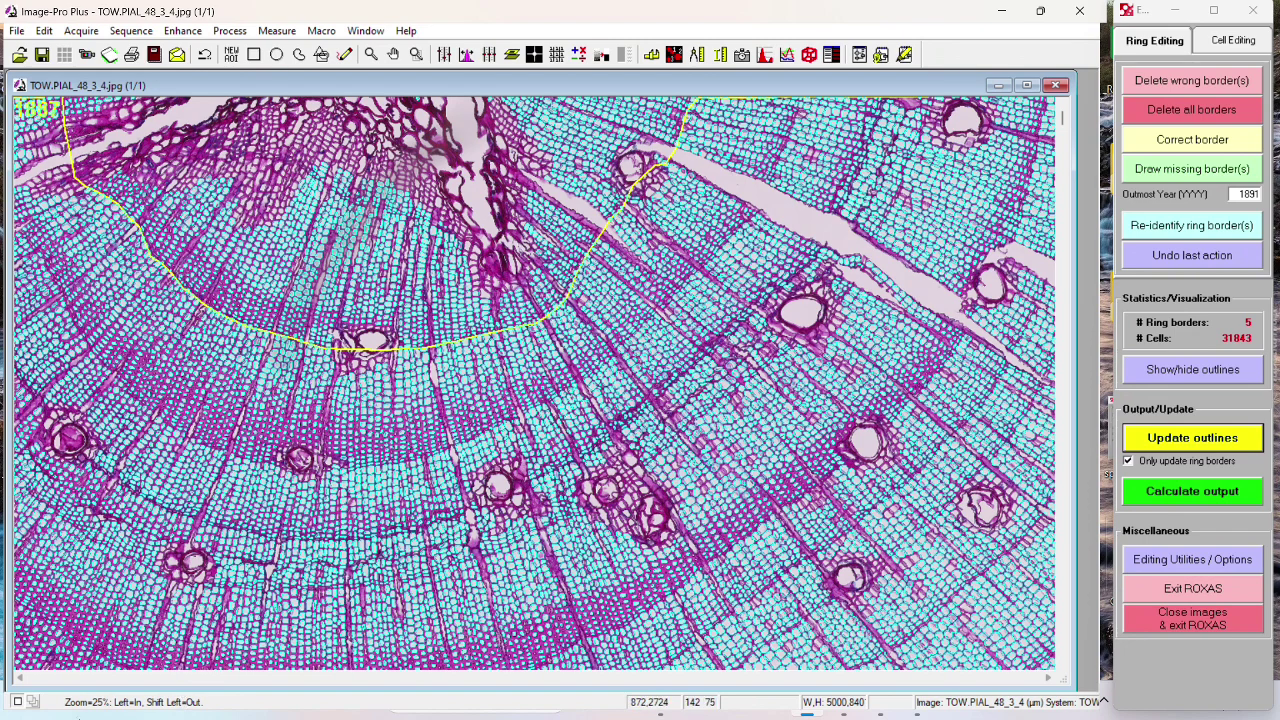
Step: Open ROXAS task list.txt and review the "RWs in ROXAS vs CooRecorder" section, highlighting CooRecorder and the .rwl series note
{"action": "mouse_move", "coordinate": [917, 716]}
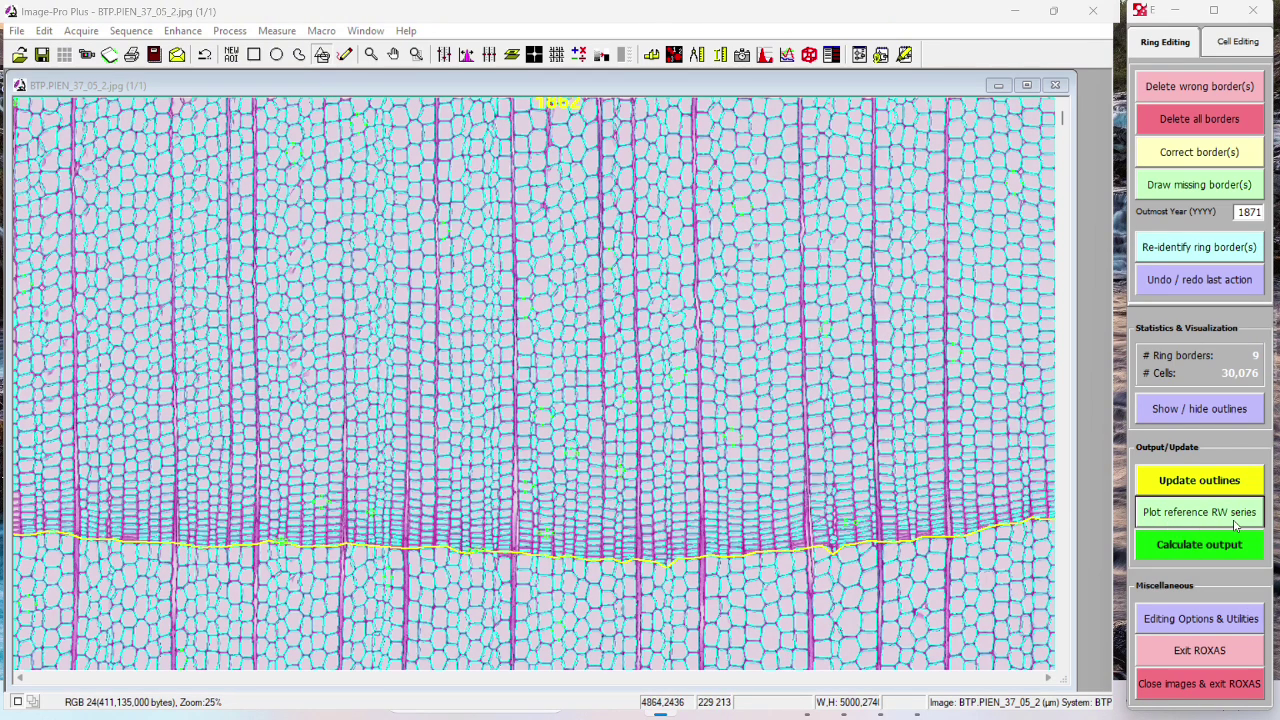
{"action": "left_click", "coordinate": [913, 716]}
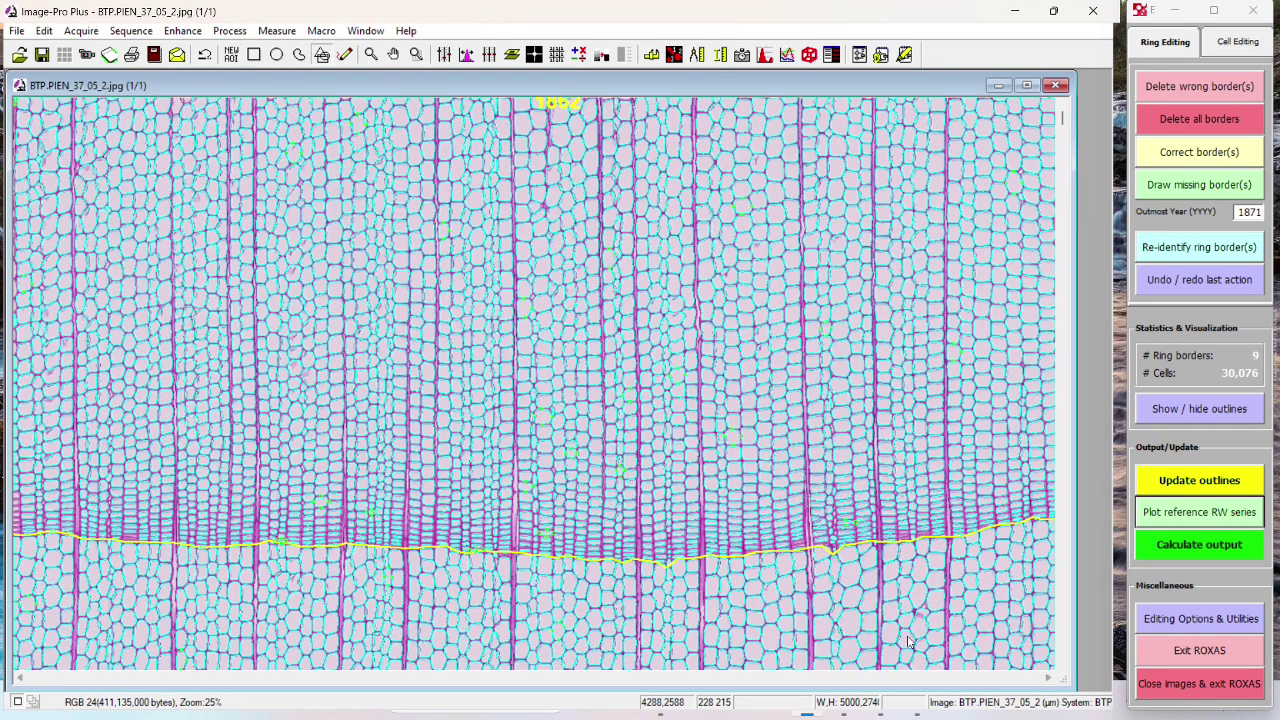
{"action": "left_click", "coordinate": [917, 716]}
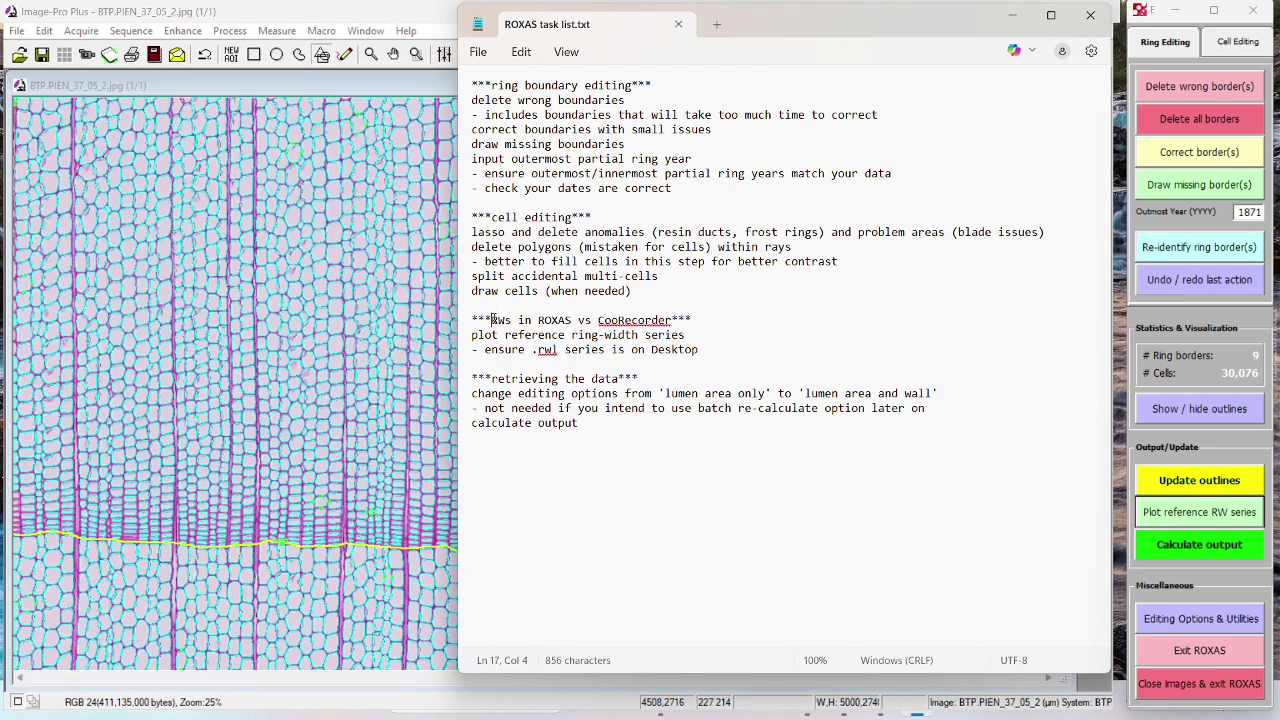
{"action": "left_click_drag", "start_coordinate": [495, 319], "coordinate": [573, 320]}
{"action": "double_click", "coordinate": [630, 320]}
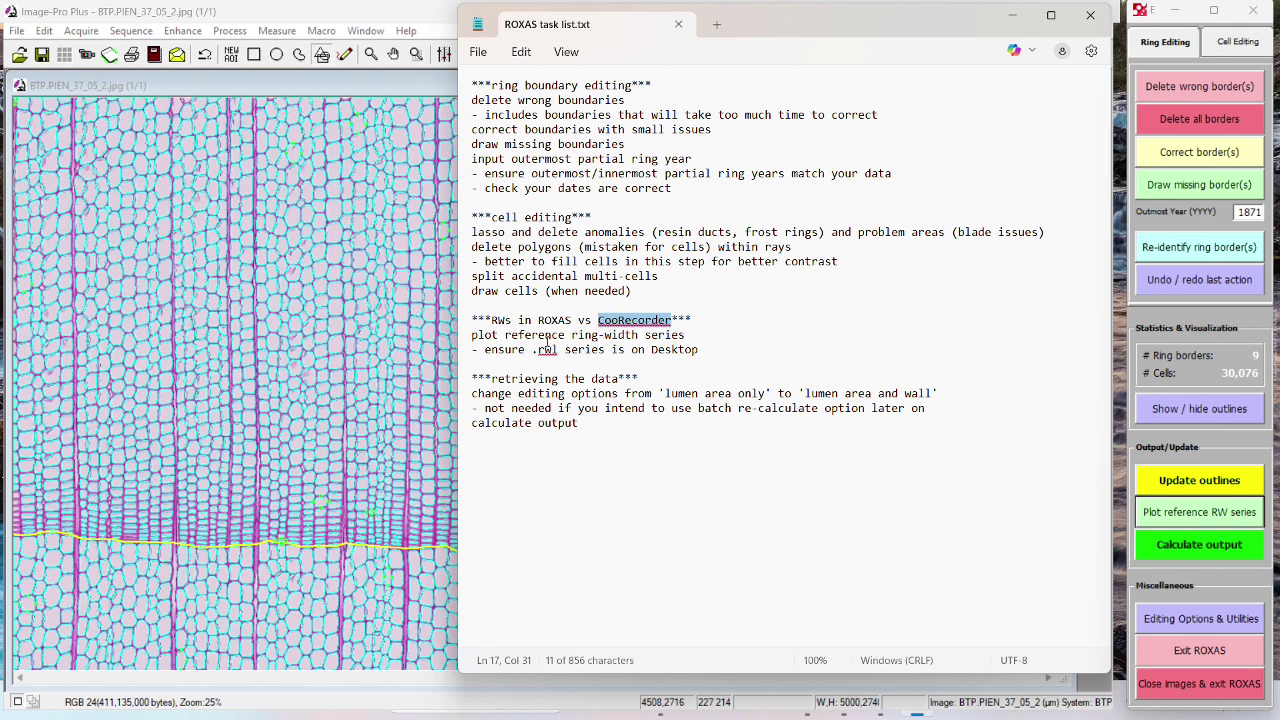
{"action": "left_click_drag", "start_coordinate": [533, 350], "coordinate": [605, 350]}
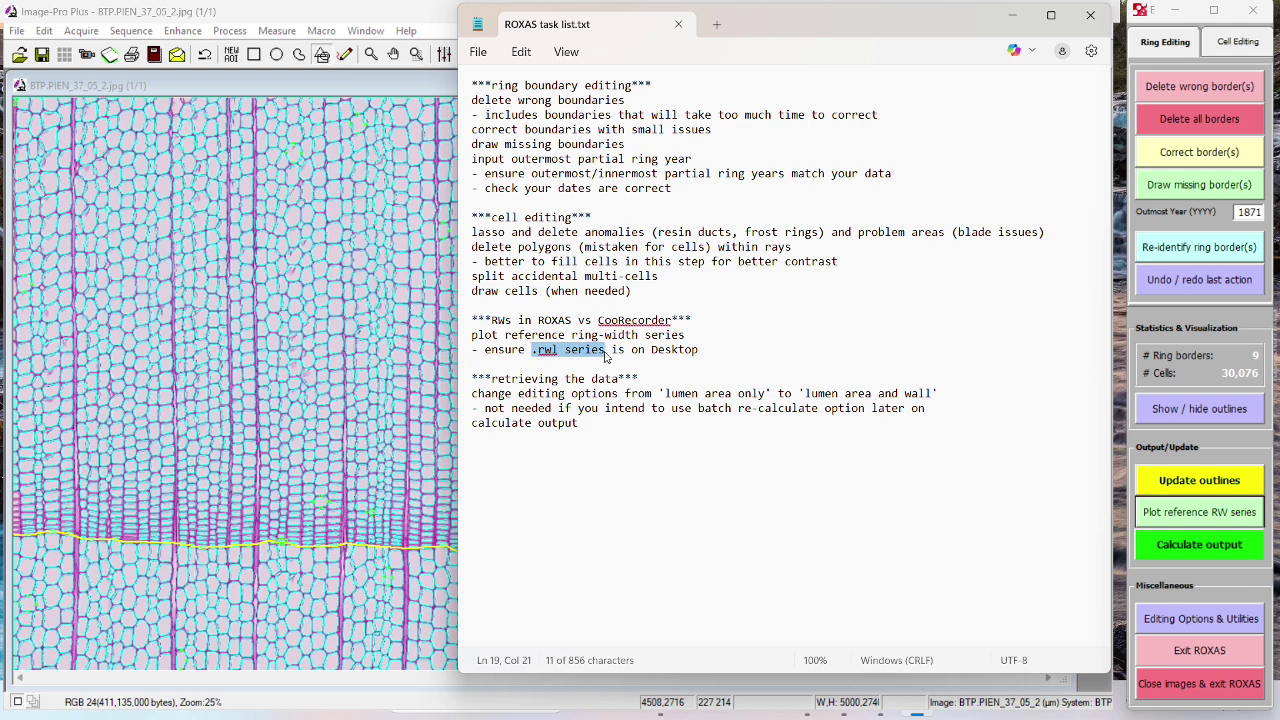
{"action": "left_click_drag", "start_coordinate": [598, 320], "coordinate": [668, 319]}
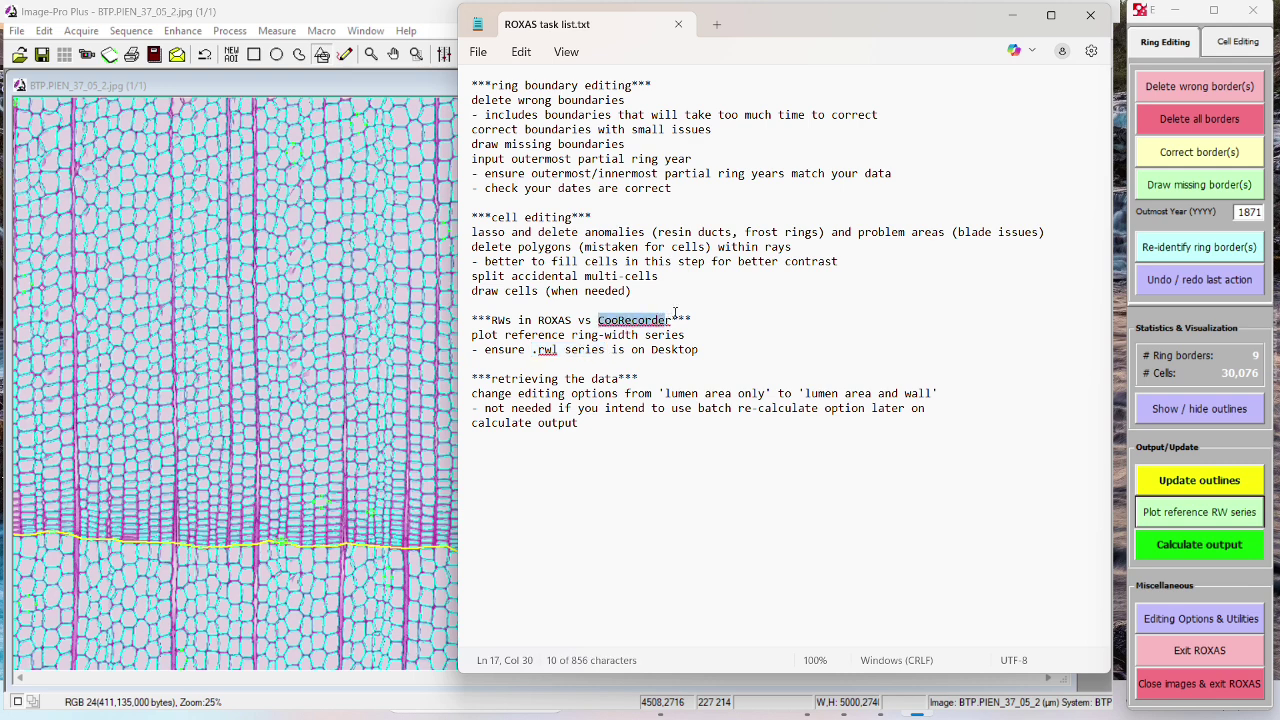
Step: Check the desktop for the TOW.PIAL_RW_Series.rwl reference file and return to the BTP.PIEN_37_05_2.jpg image
{"action": "left_click", "coordinate": [1016, 16]}
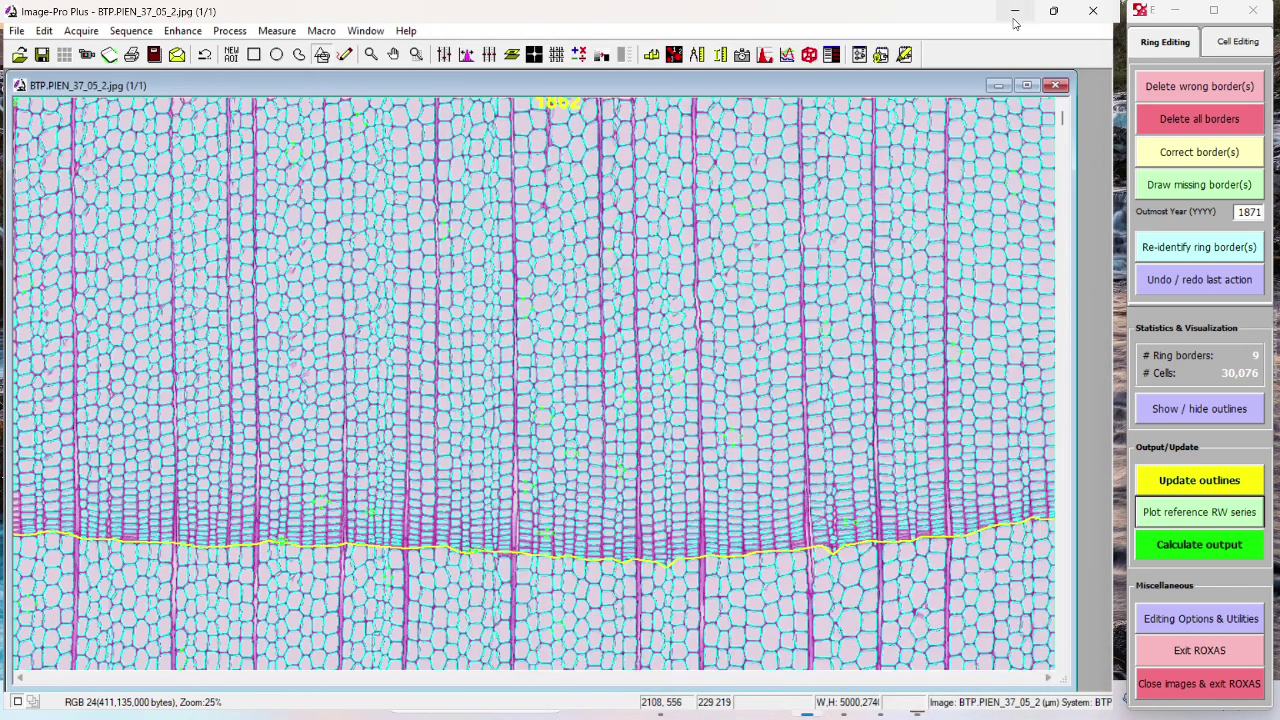
{"action": "left_click", "coordinate": [1019, 14]}
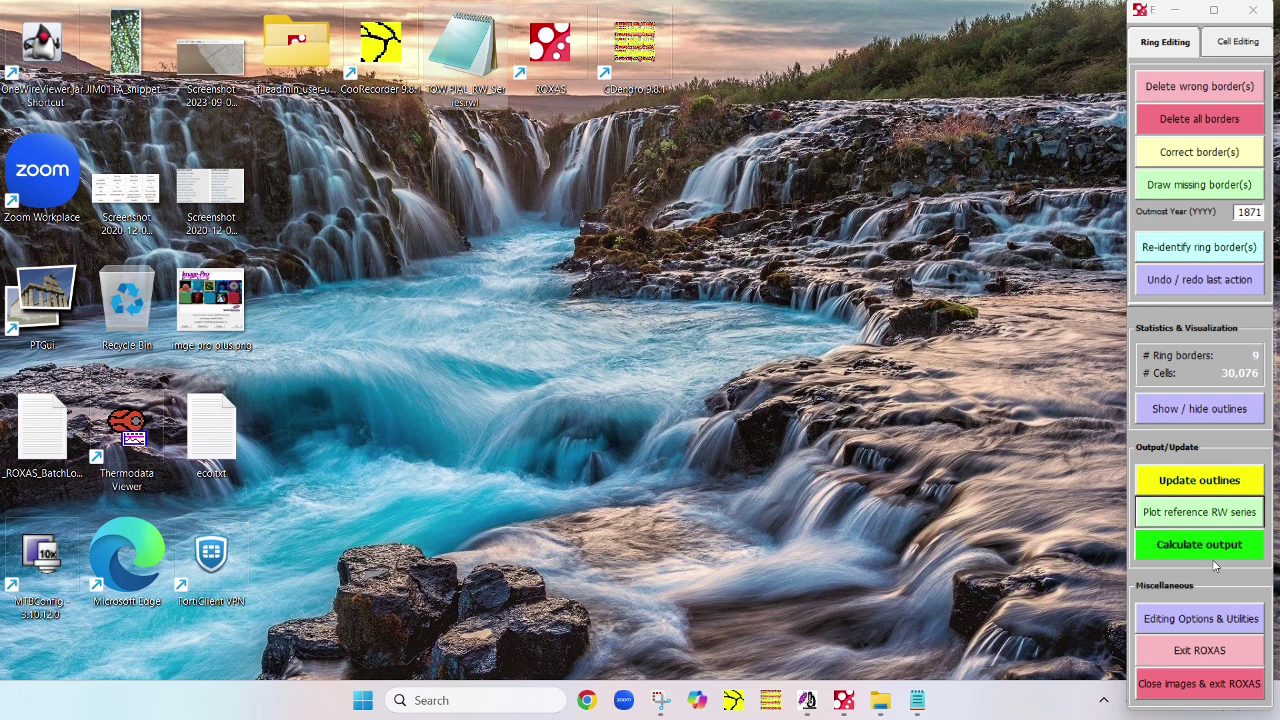
{"action": "left_click", "coordinate": [807, 701]}
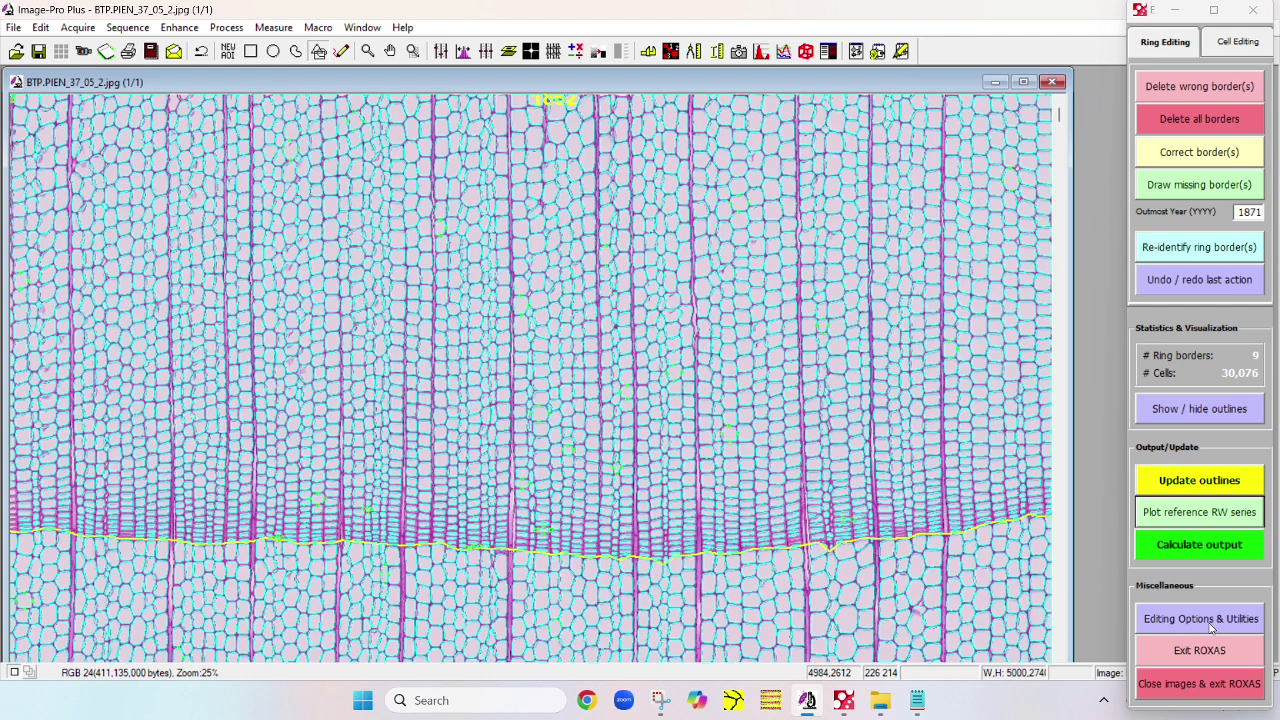
Step: Check the name of the ring width reference file in the ROXAS settings and close the editing options
{"action": "left_click", "coordinate": [1213, 621]}
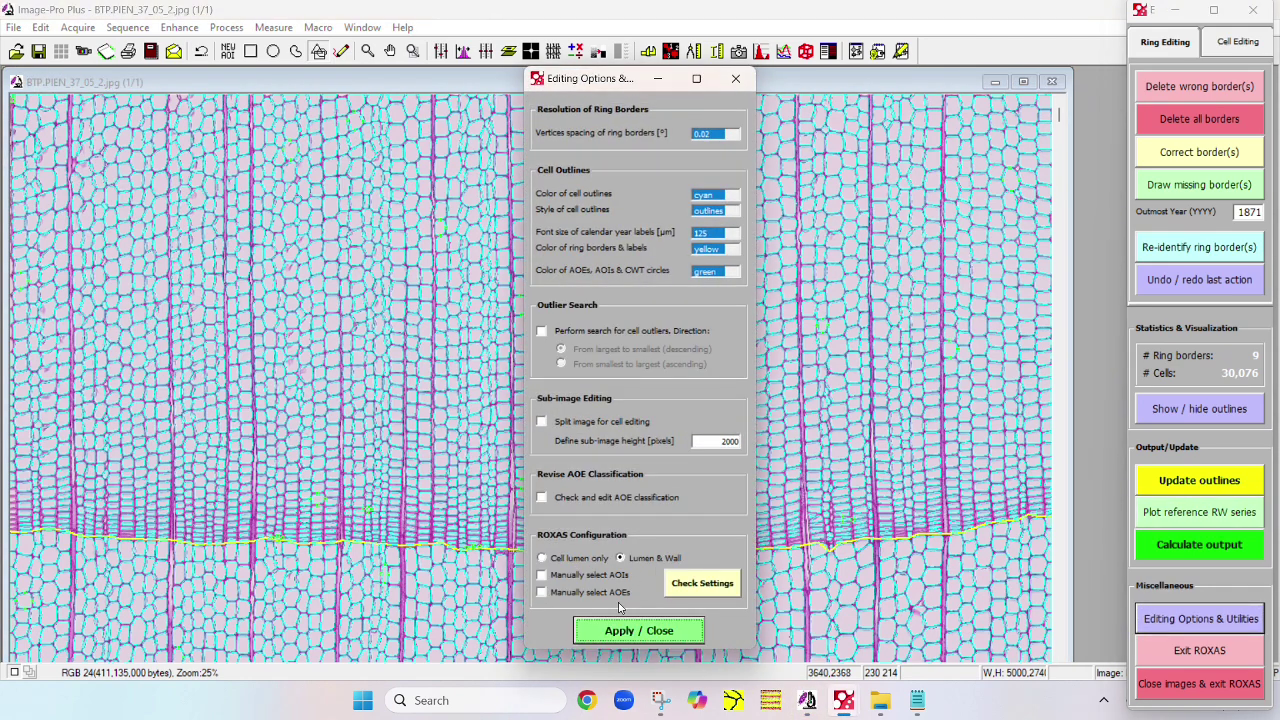
{"action": "left_click", "coordinate": [703, 584]}
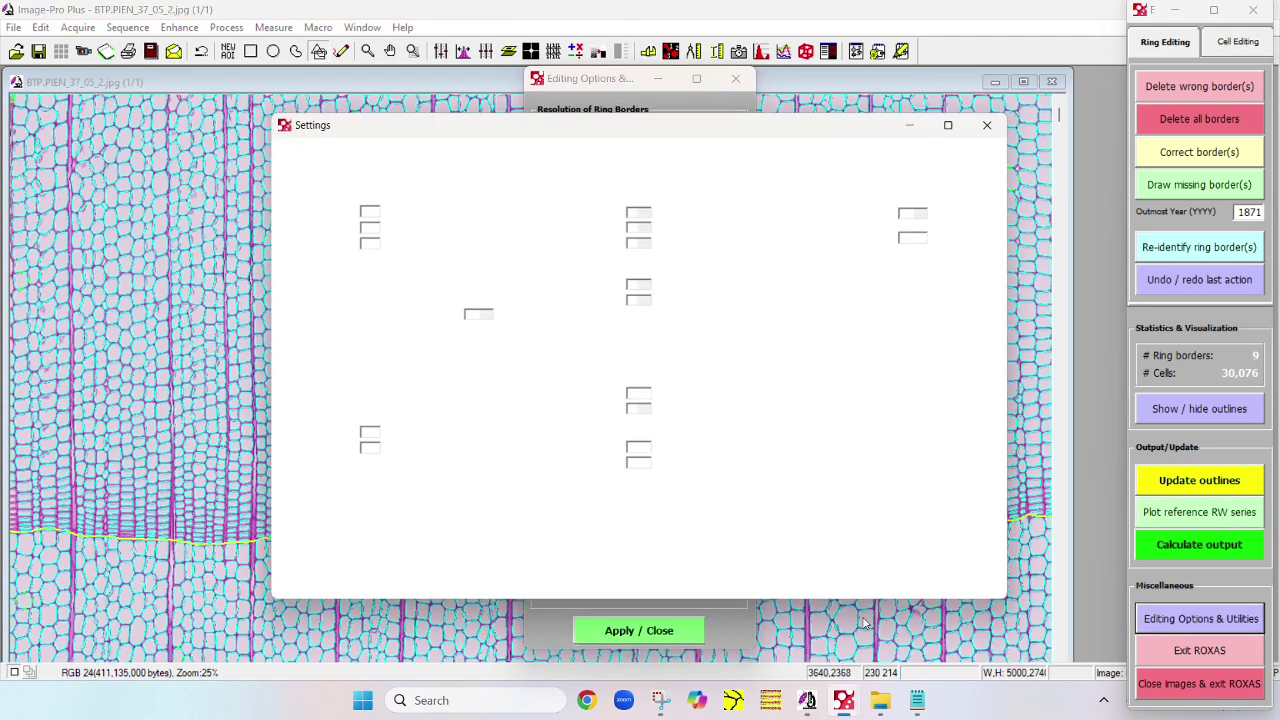
{"action": "left_click", "coordinate": [934, 148]}
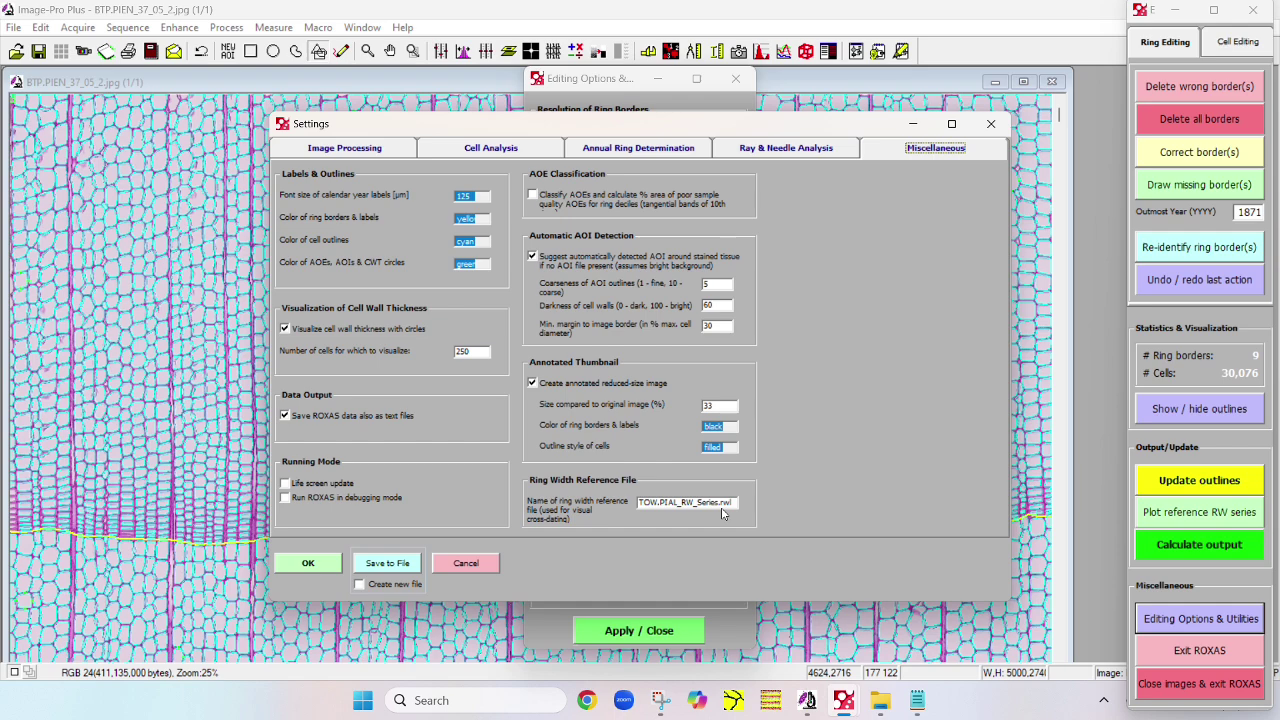
{"action": "left_click", "coordinate": [330, 566]}
{"action": "left_click", "coordinate": [819, 98]}
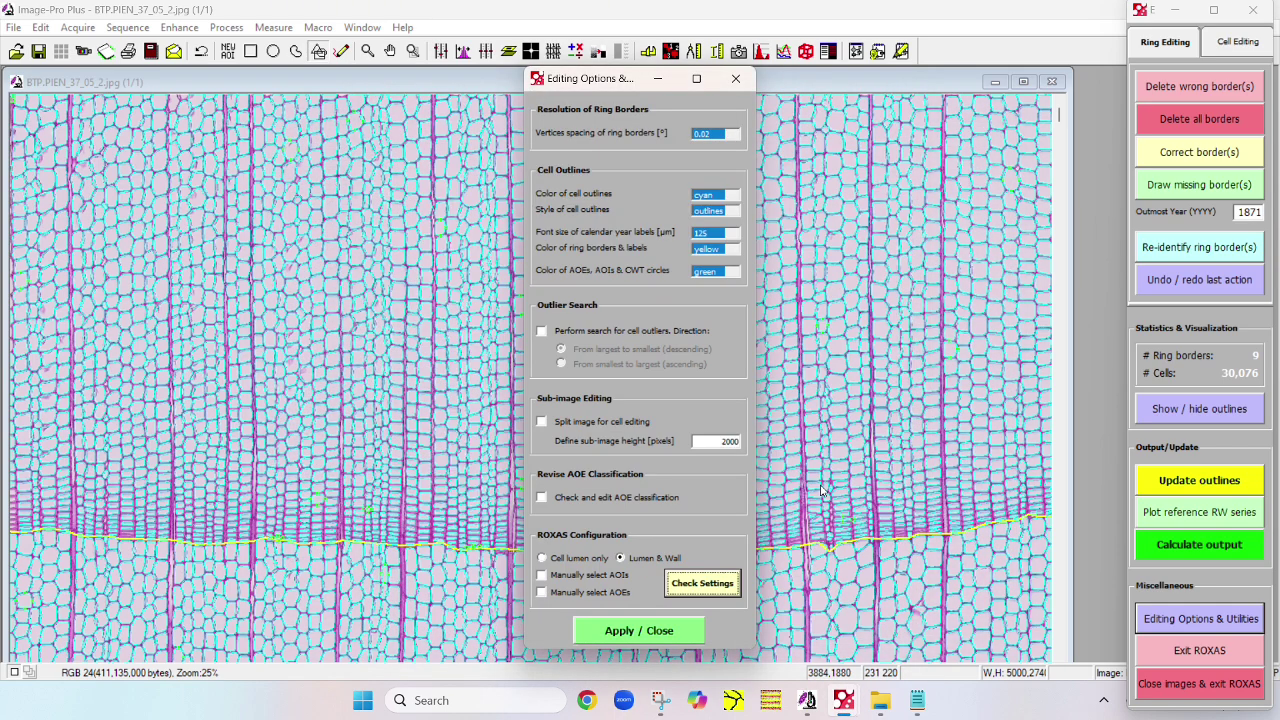
{"action": "left_click", "coordinate": [698, 630]}
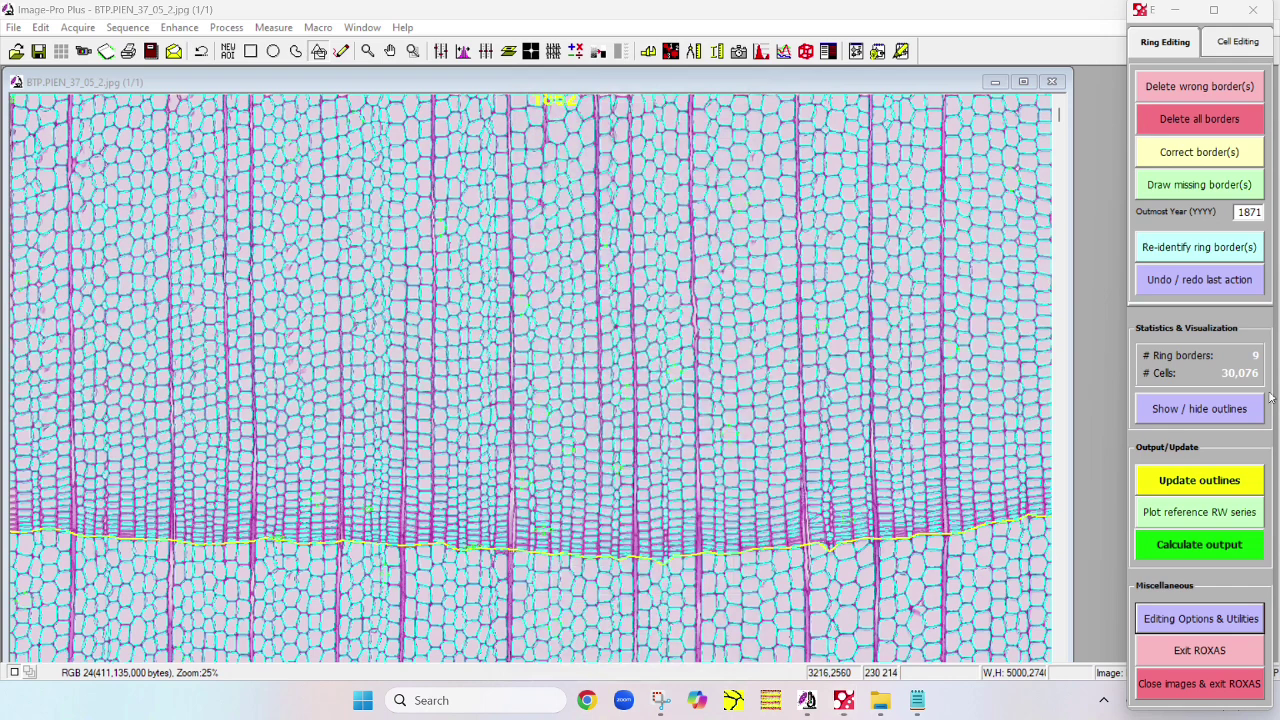
Step: Plot the reference ring-width series, manually selecting BTP37 instead of the suggested BTP1 series
{"action": "left_click", "coordinate": [1200, 513]}
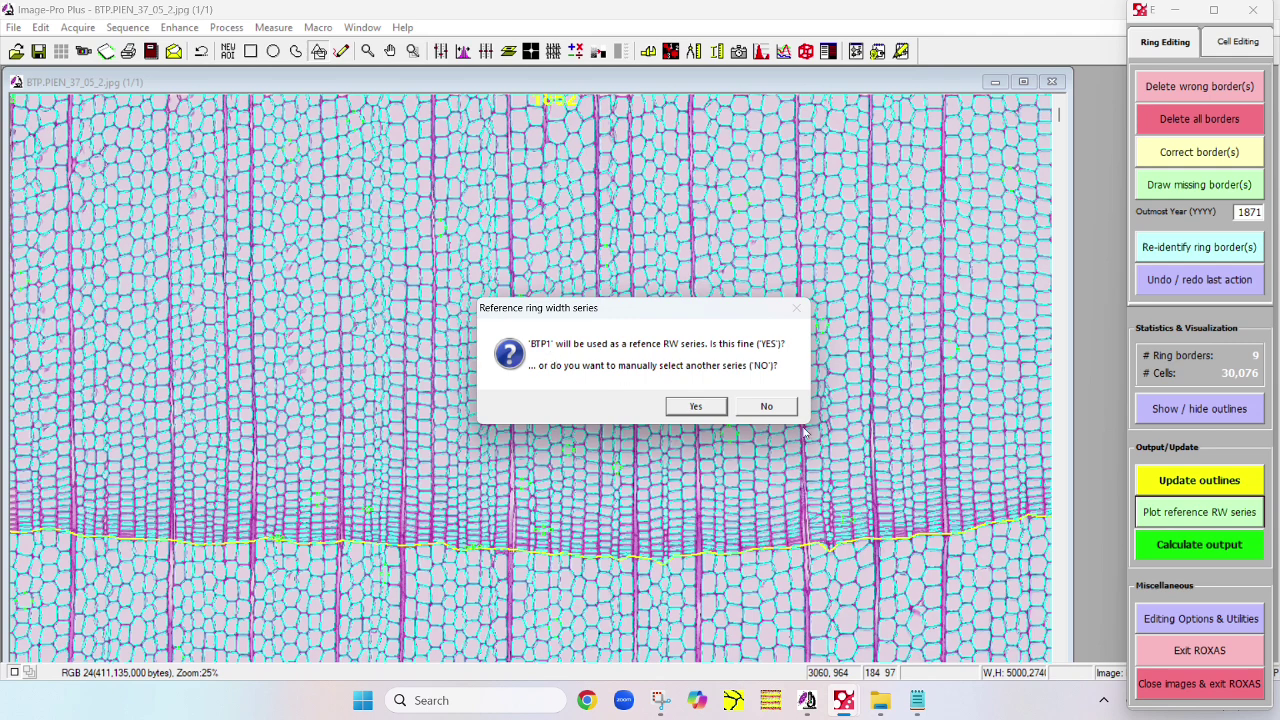
{"action": "left_click", "coordinate": [768, 408]}
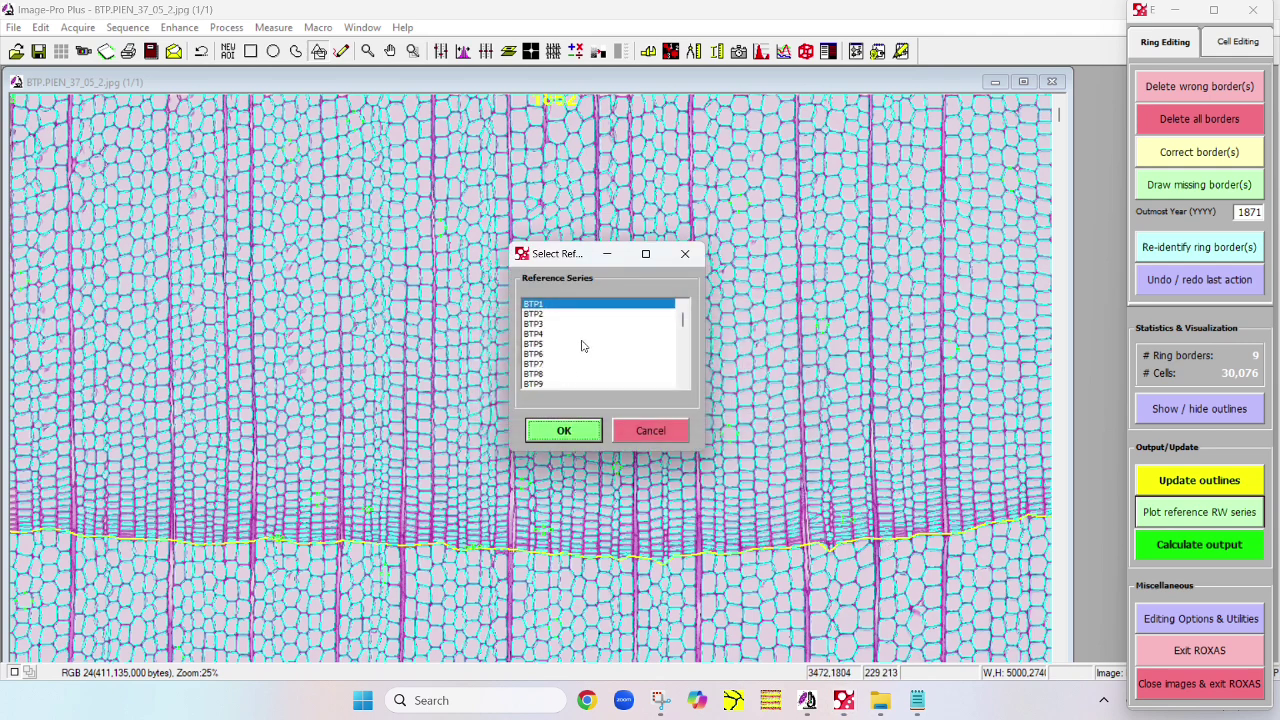
{"action": "scroll", "coordinate": [572, 362], "scroll_direction": "down", "scroll_amount": 3}
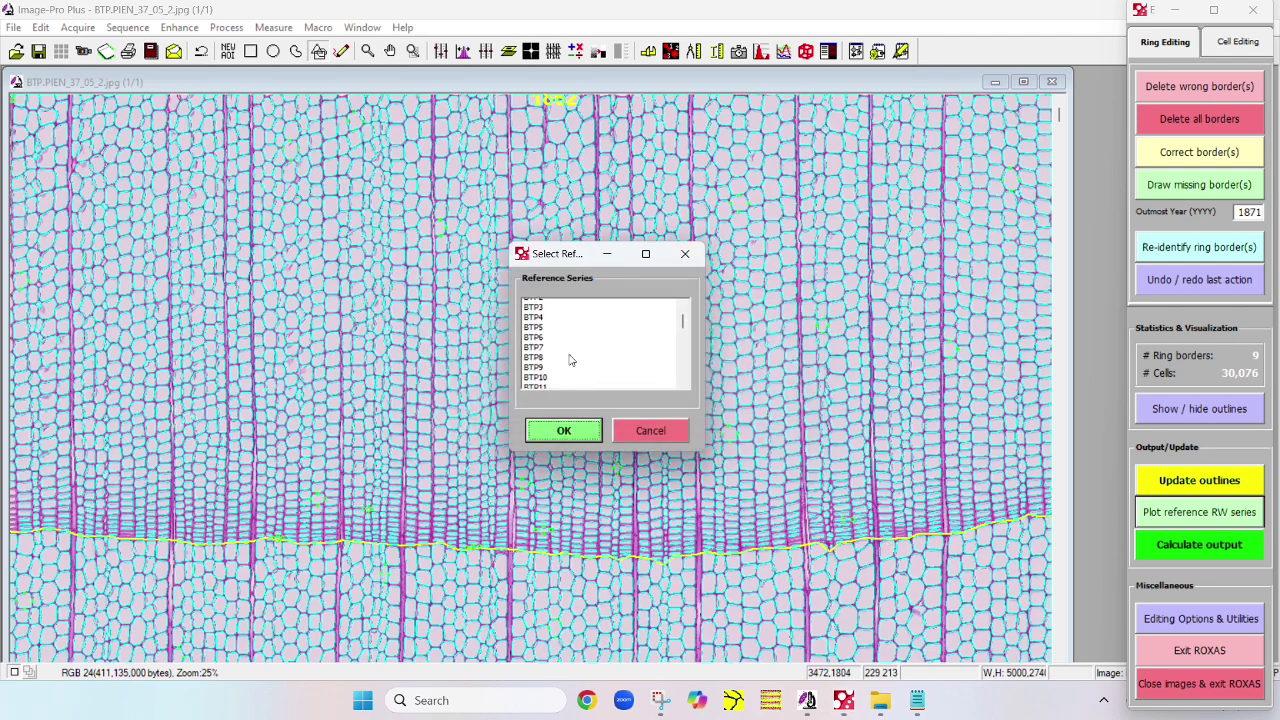
{"action": "left_click_drag", "start_coordinate": [684, 330], "coordinate": [684, 376]}
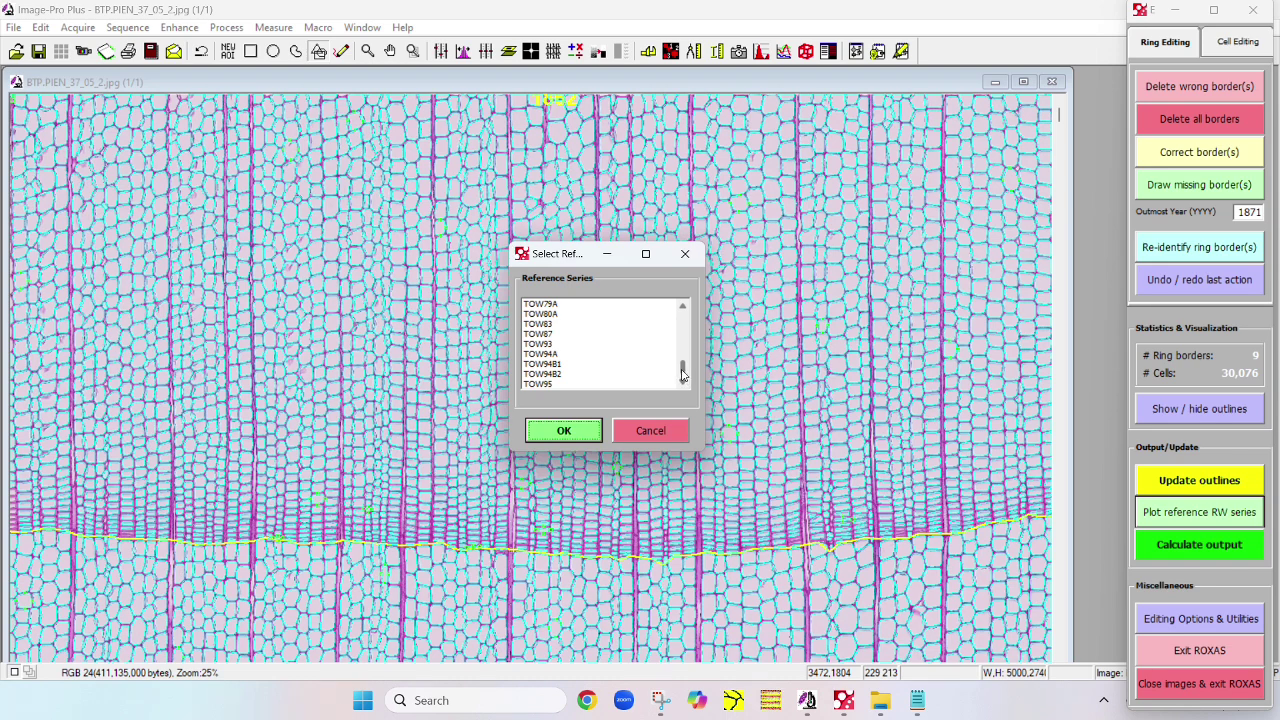
{"action": "left_click_drag", "start_coordinate": [682, 372], "coordinate": [685, 336]}
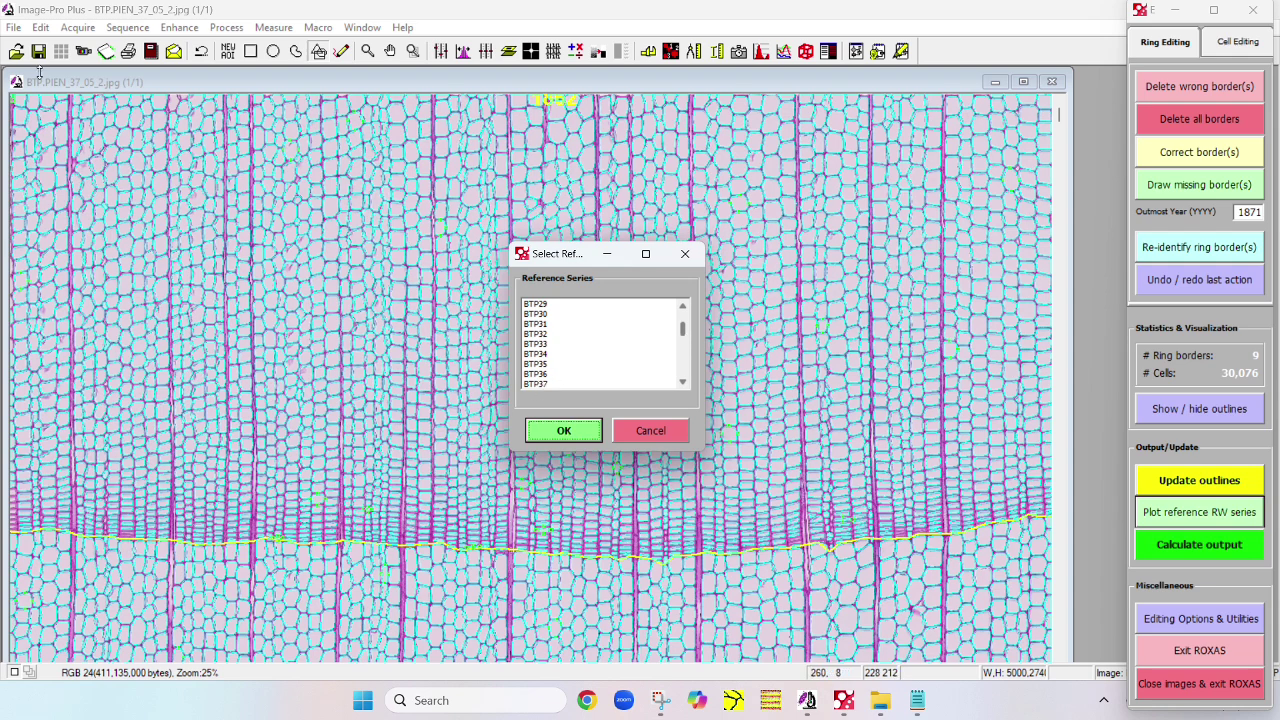
{"action": "left_click", "coordinate": [560, 388]}
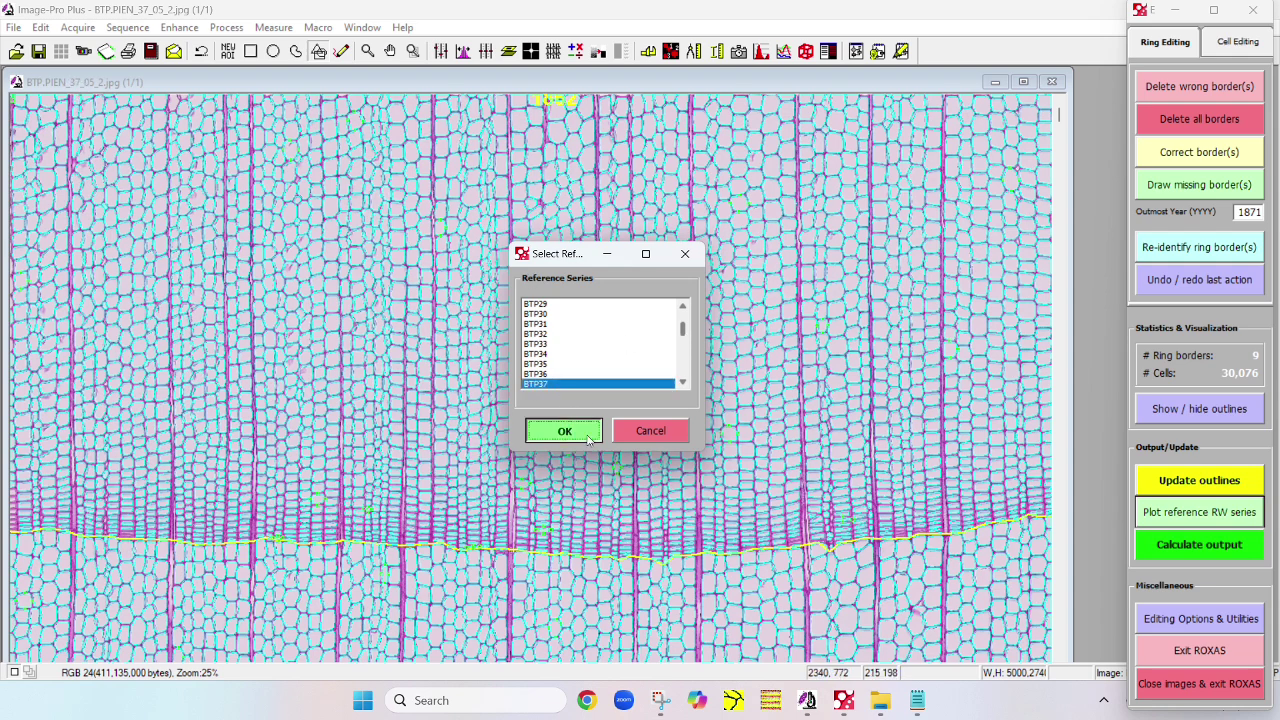
{"action": "left_click", "coordinate": [564, 430]}
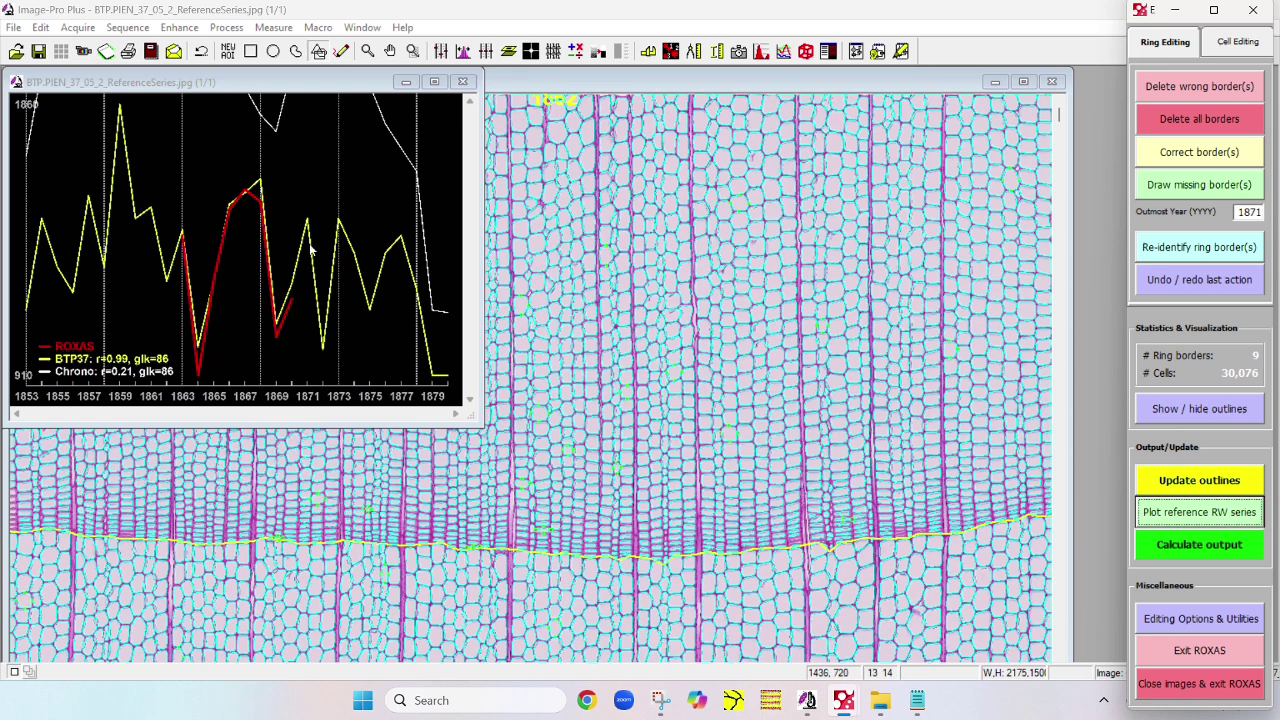
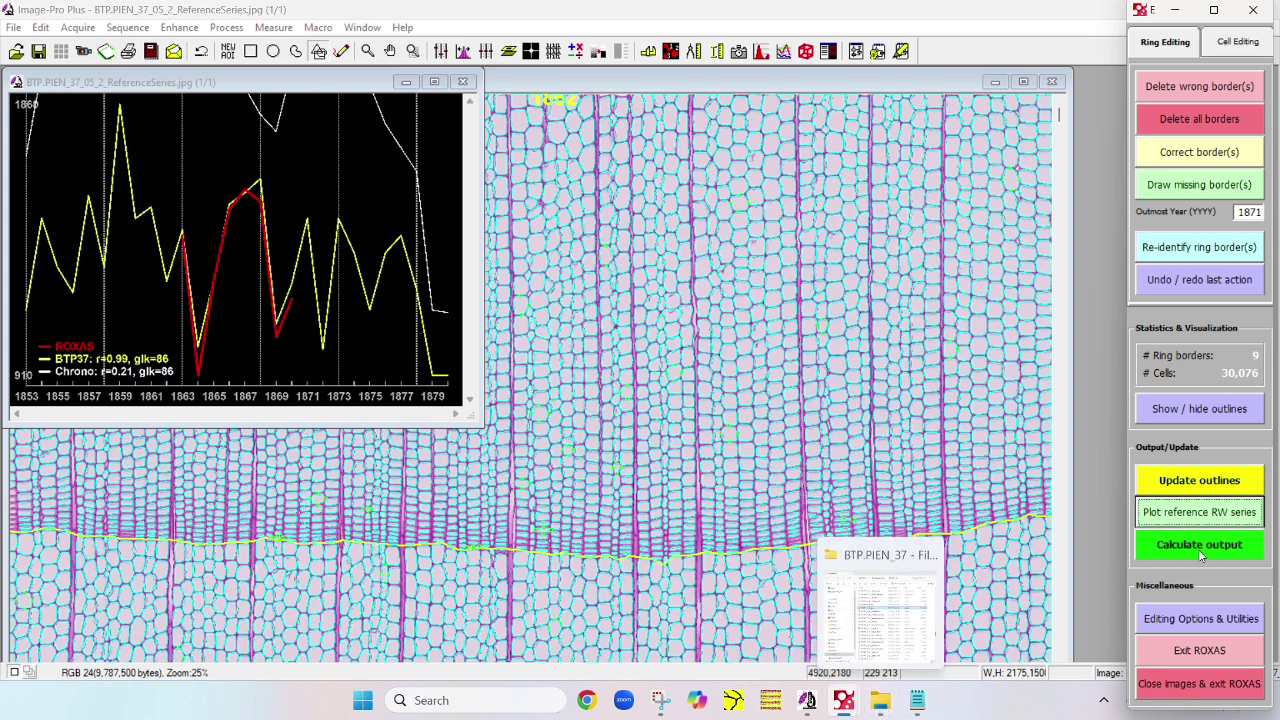
Step: View the saved plot BTP.PIEN_37_05_2_ReferenceSeries.jpg from the BTP.PIEN_37 folder and return to the ring image
{"action": "left_click", "coordinate": [879, 703]}
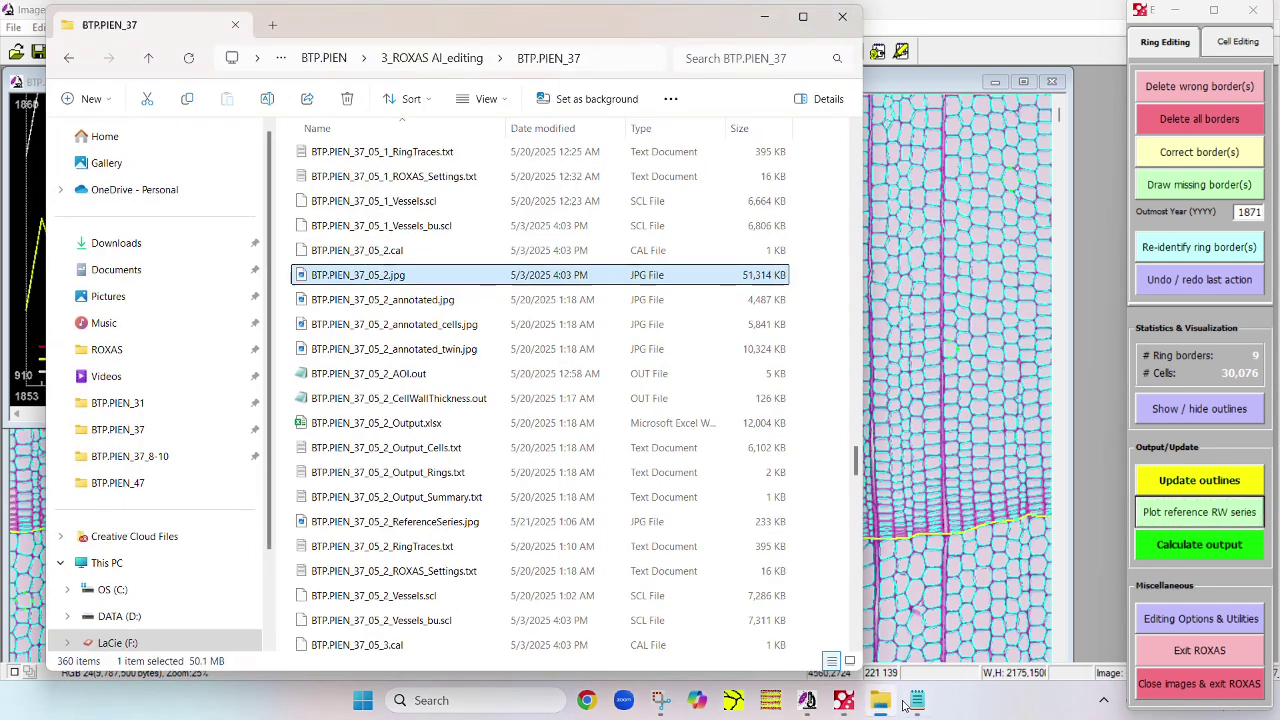
{"action": "left_click", "coordinate": [459, 524]}
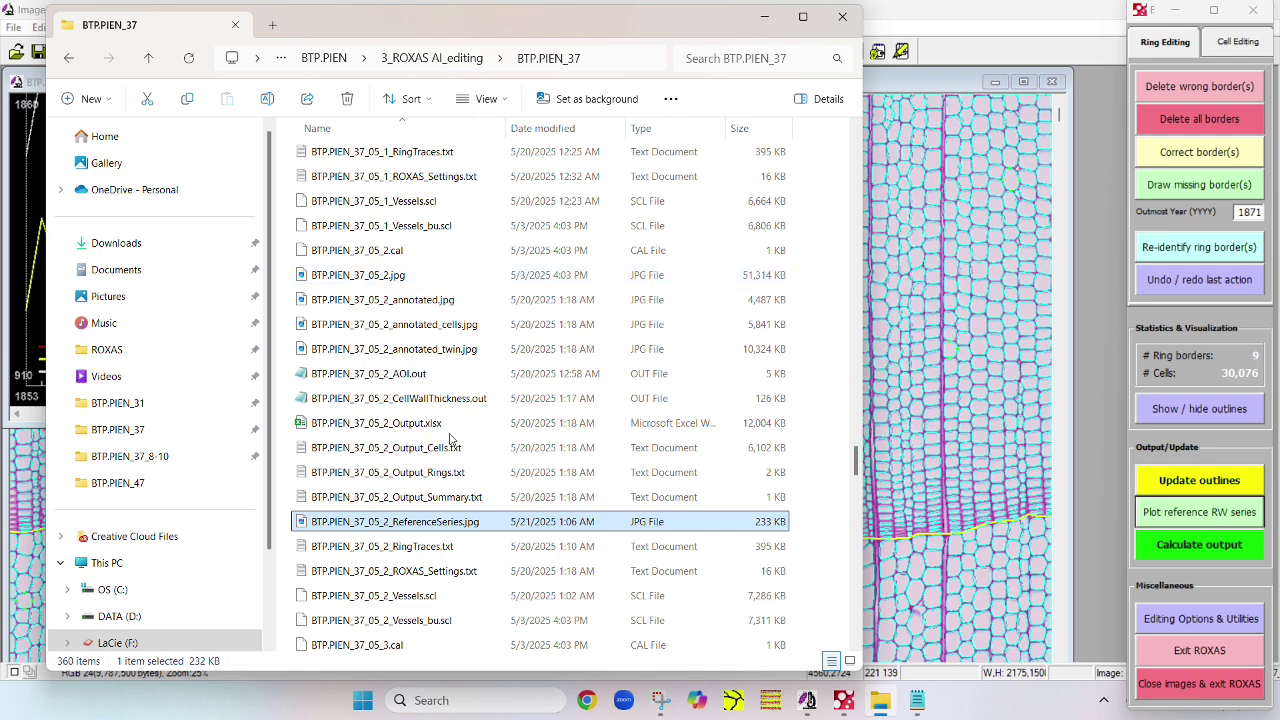
{"action": "double_click", "coordinate": [480, 523]}
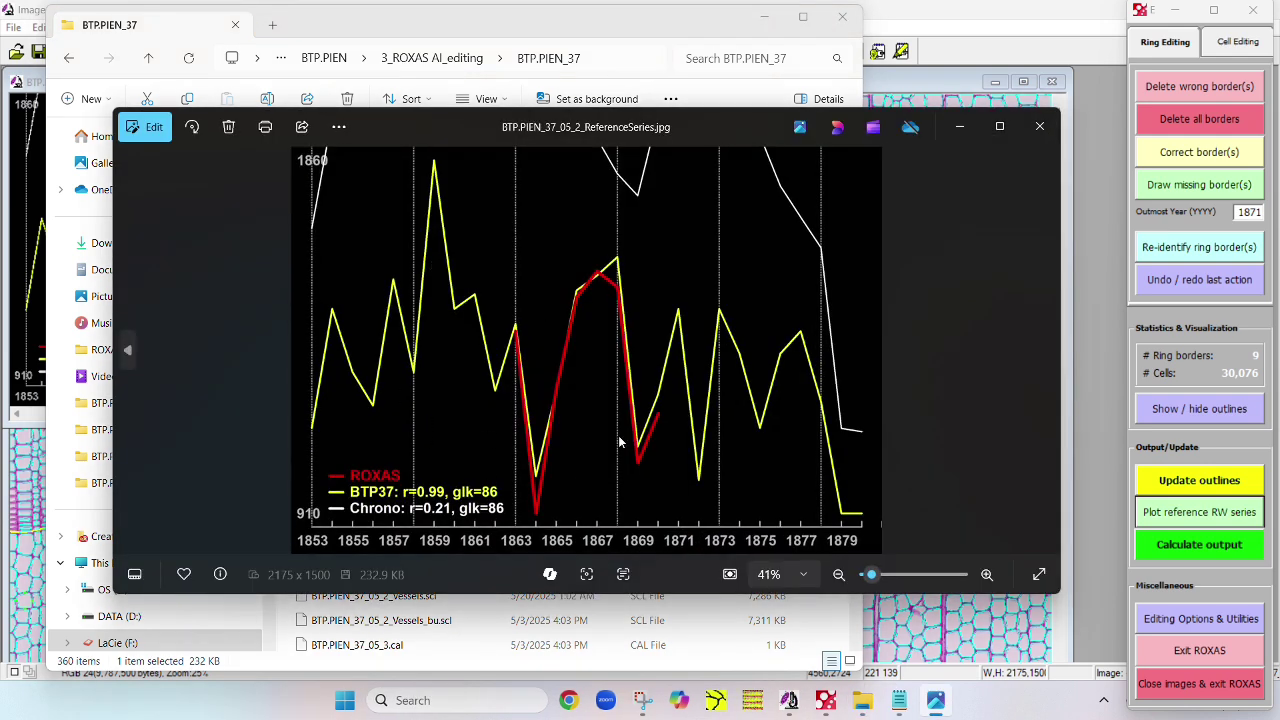
{"action": "left_click", "coordinate": [1042, 128]}
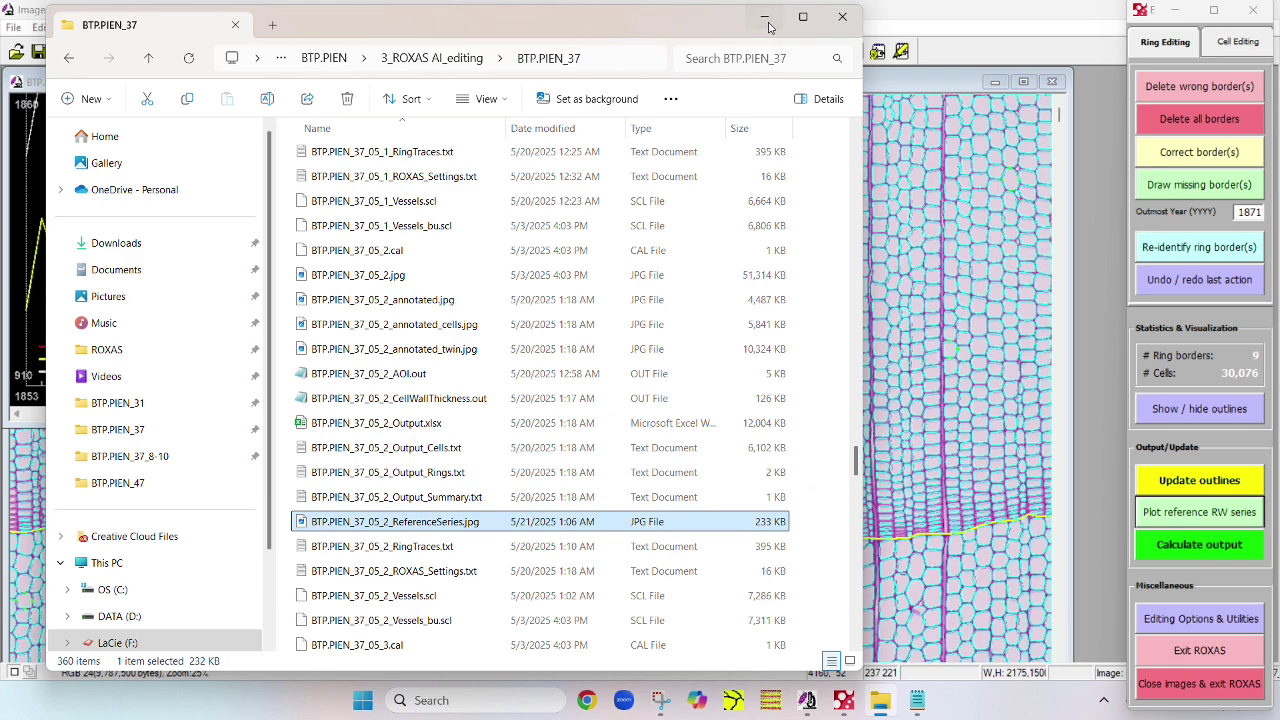
{"action": "left_click", "coordinate": [1133, 432]}
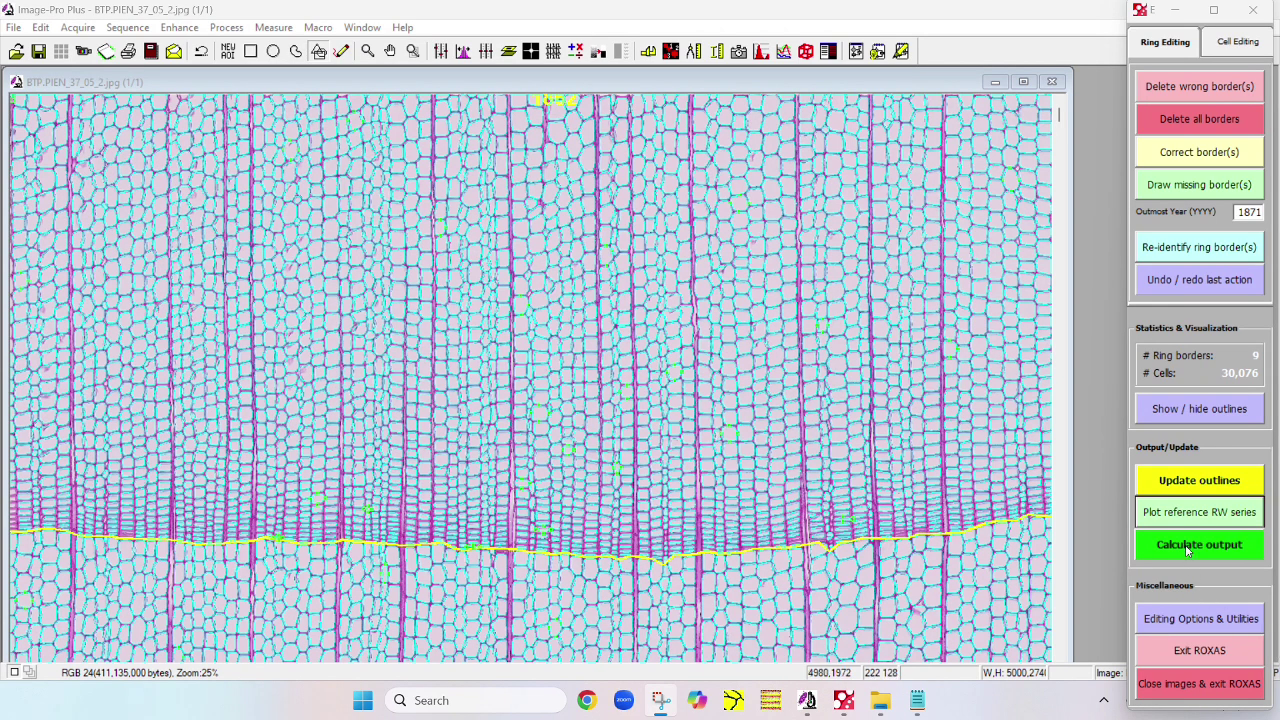
Step: Review the "retrieving the data" section of ROXAS task list.txt, highlighting the editing options note and "lumen area only"
{"action": "left_click", "coordinate": [917, 700]}
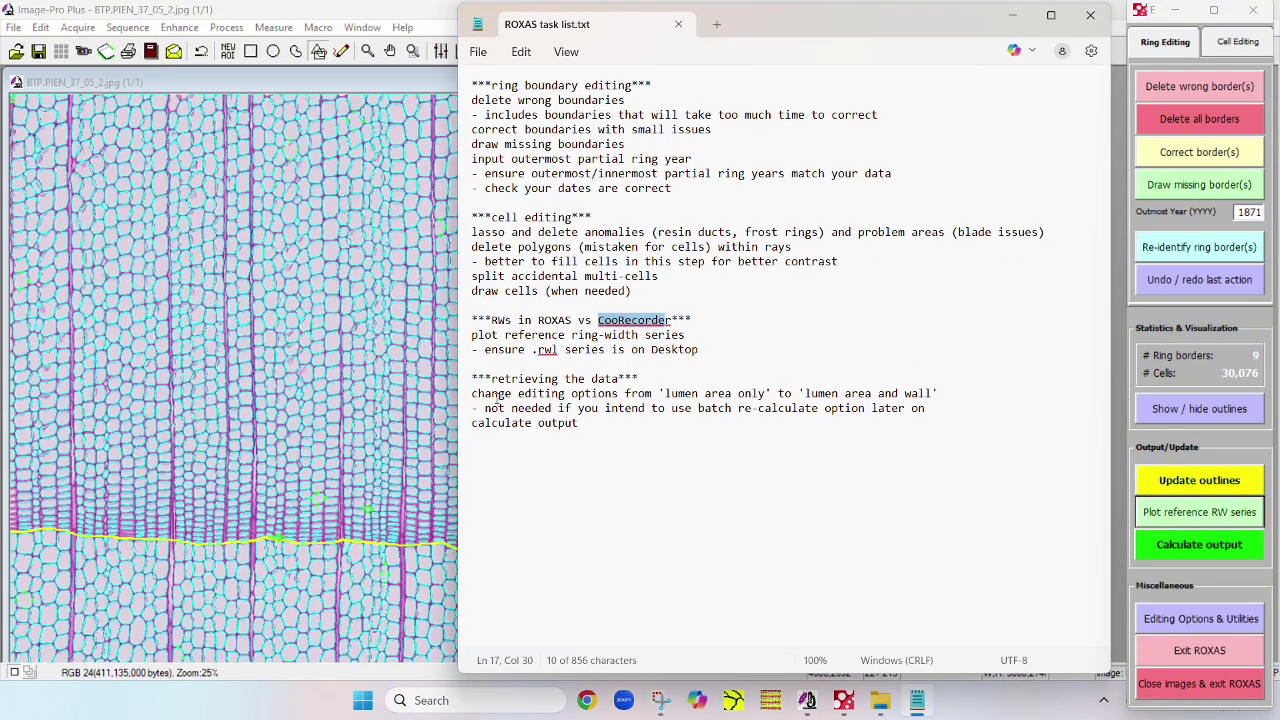
{"action": "left_click_drag", "start_coordinate": [484, 397], "coordinate": [646, 394]}
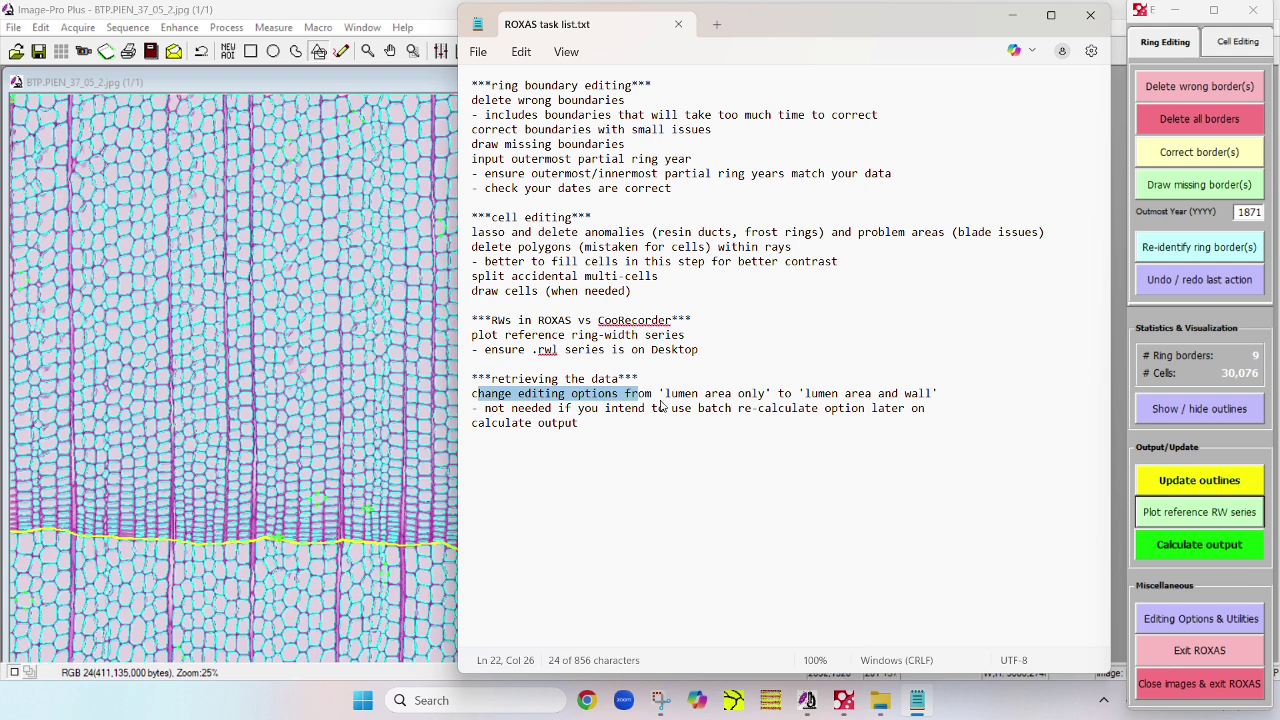
{"action": "left_click_drag", "start_coordinate": [664, 393], "coordinate": [770, 393]}
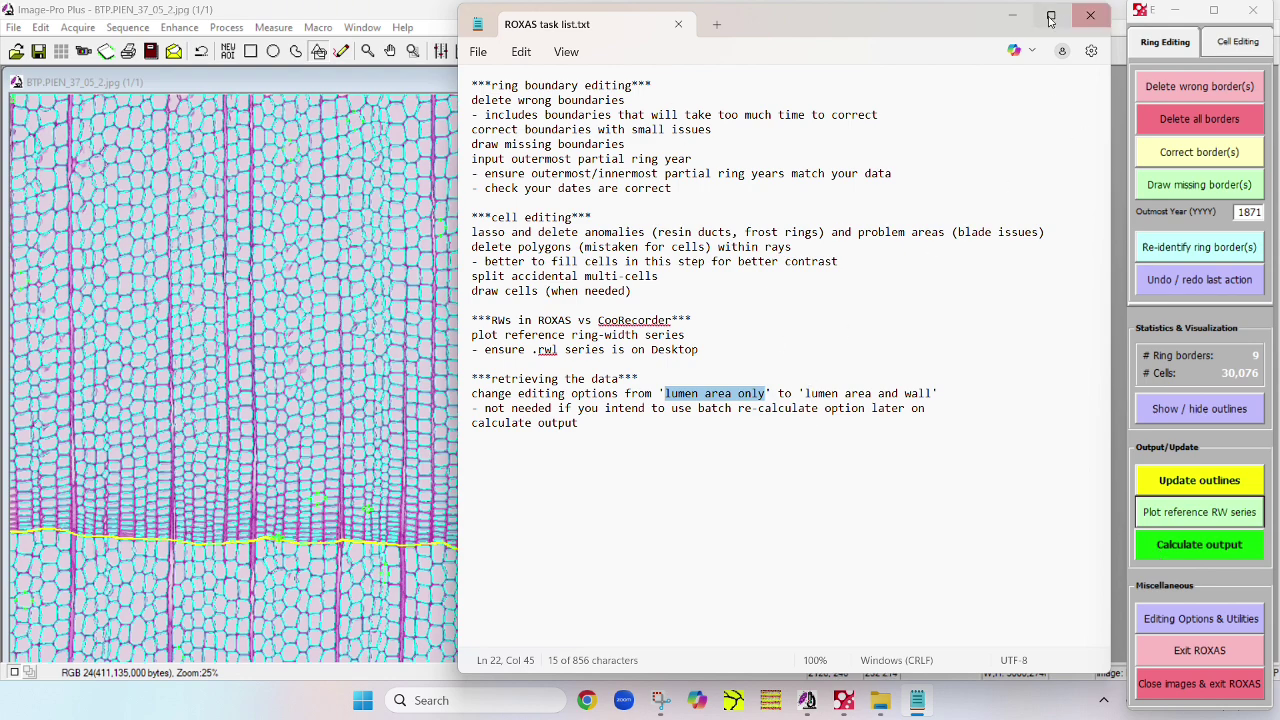
{"action": "left_click", "coordinate": [1016, 18]}
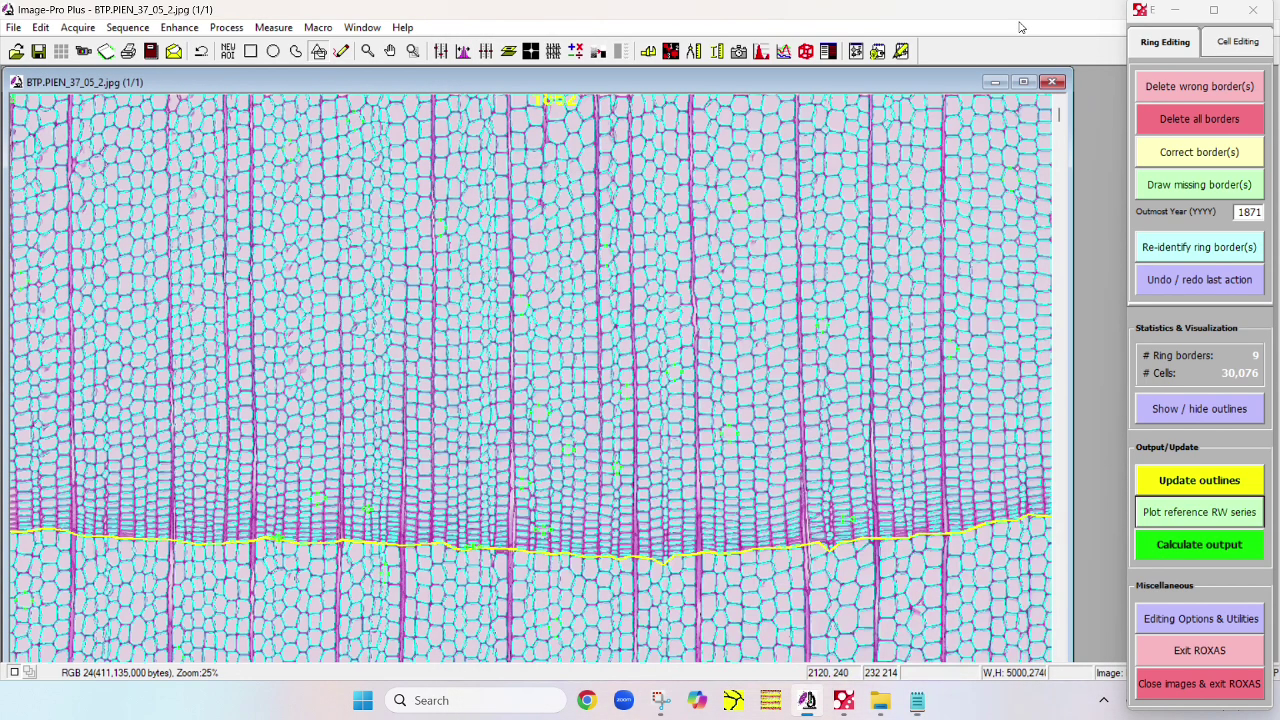
Step: Apply the editing options with Lumen & Wall and calculate the output, answering Yes that the outmost ring border is still missing
{"action": "left_click", "coordinate": [1179, 622]}
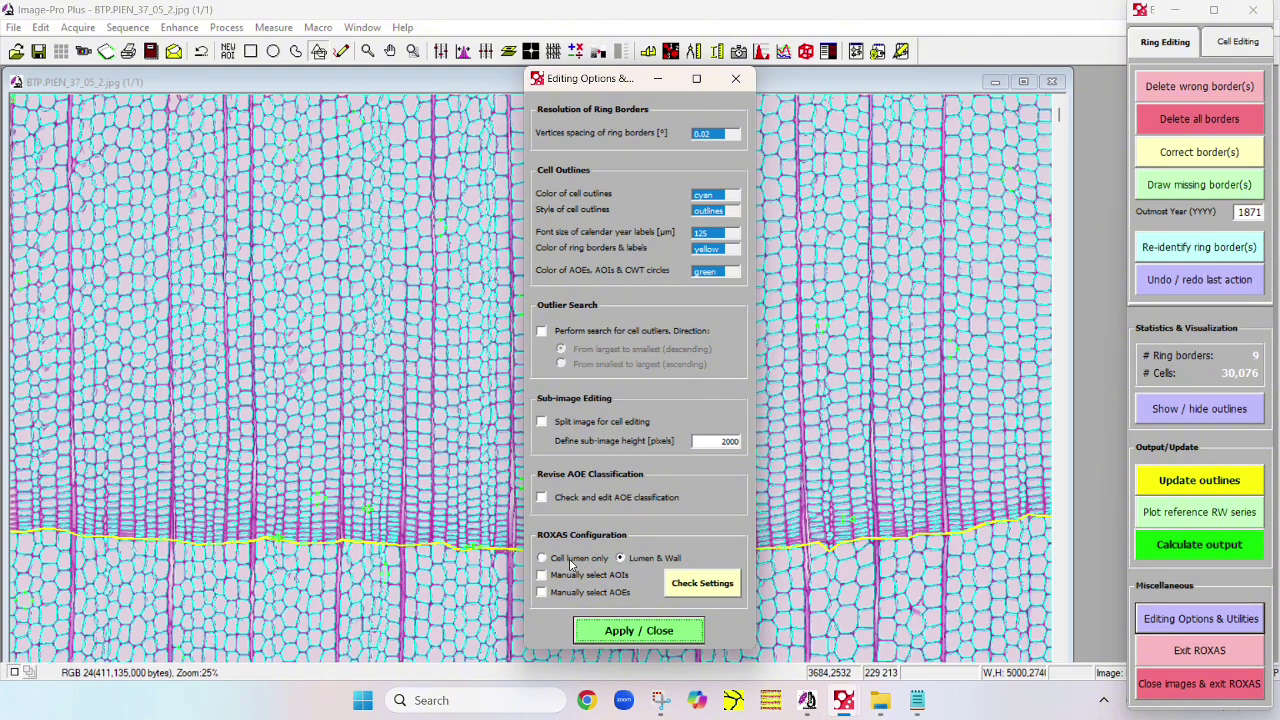
{"action": "left_click", "coordinate": [658, 634]}
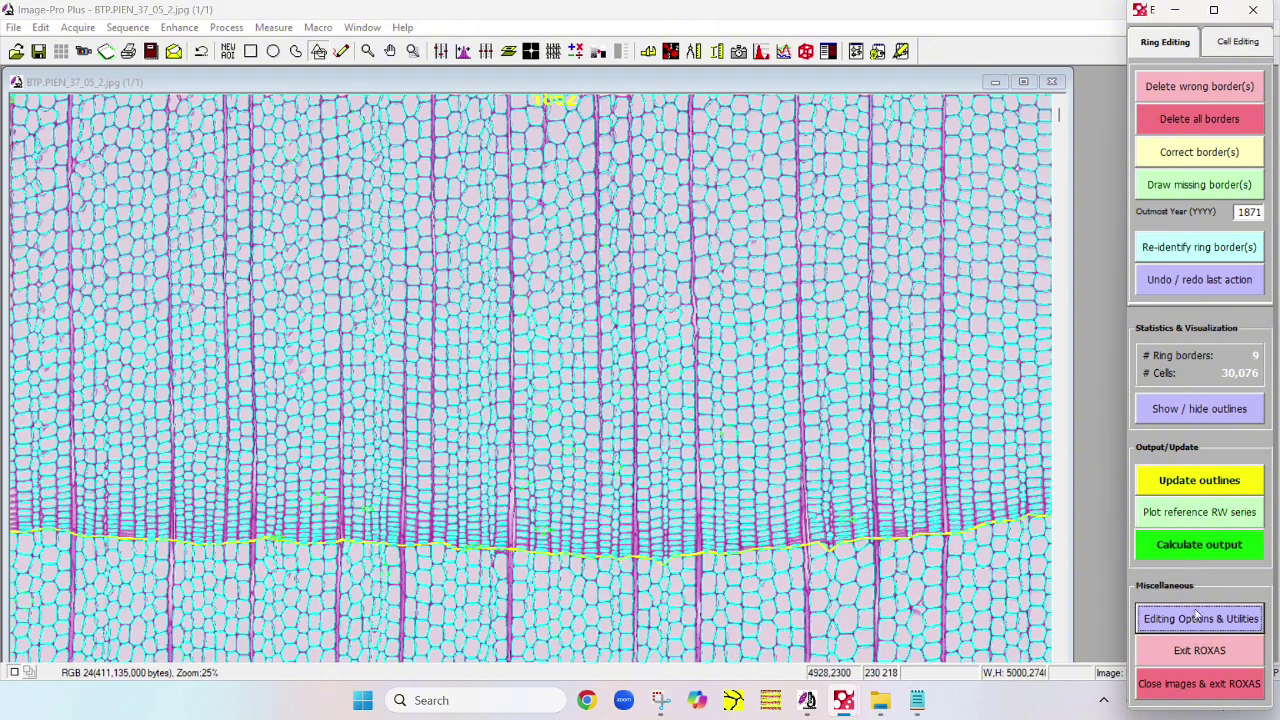
{"action": "left_click", "coordinate": [1187, 556]}
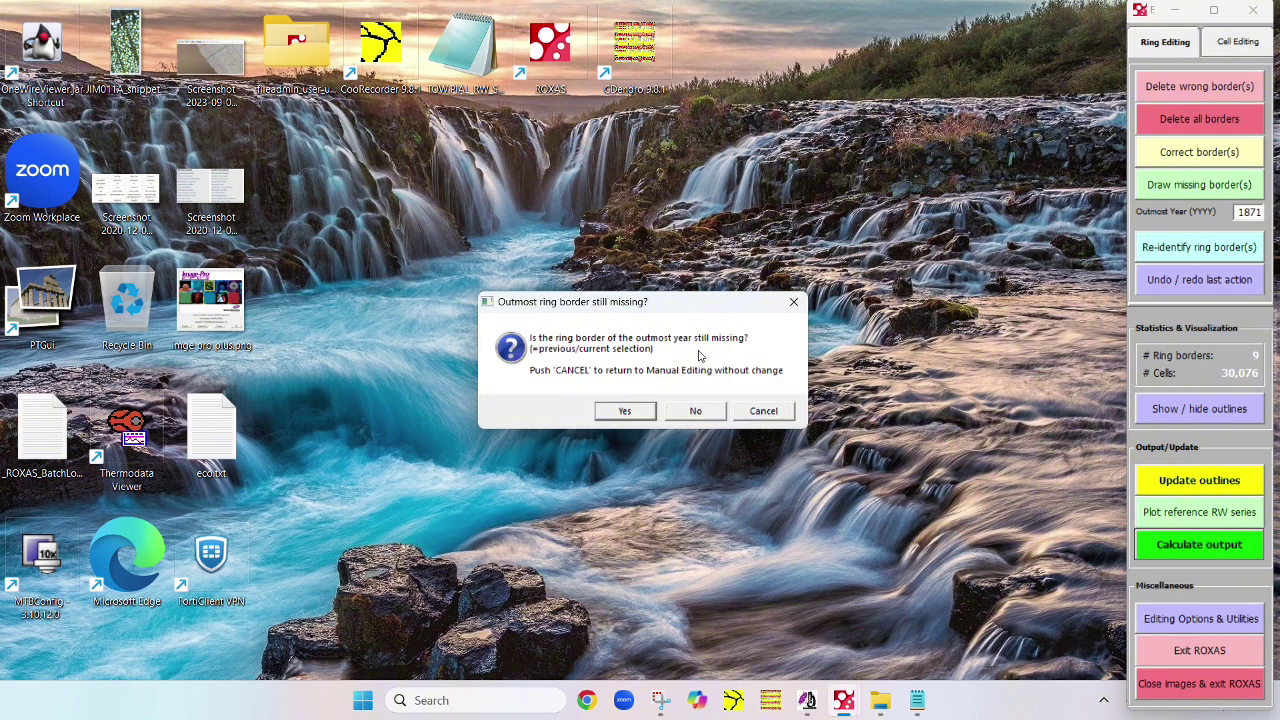
{"action": "left_click", "coordinate": [625, 412]}
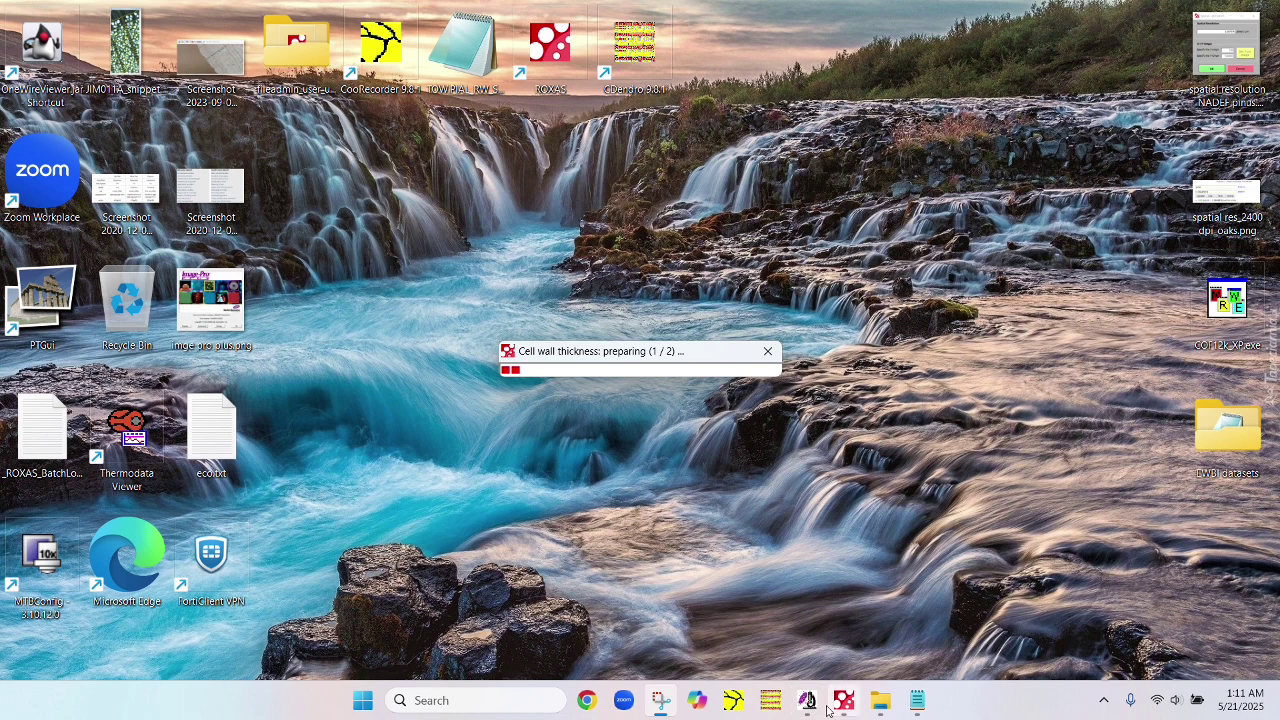
Step: Examine the cell wall thickness columns on the Cells sheet of BTP.PIEN_37_05_2_Output.xlsx and close the workbook and its folder
{"action": "mouse_move", "coordinate": [881, 713]}
{"action": "left_click", "coordinate": [880, 700]}
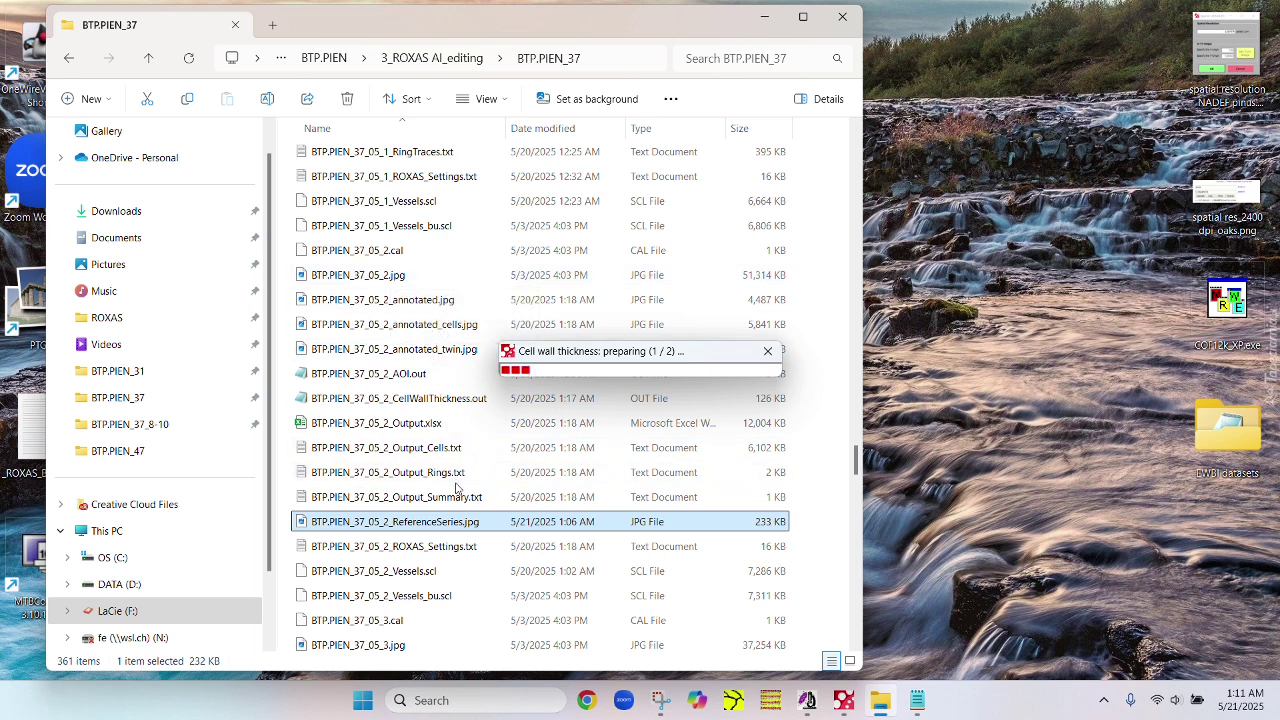
{"action": "left_click", "coordinate": [410, 424]}
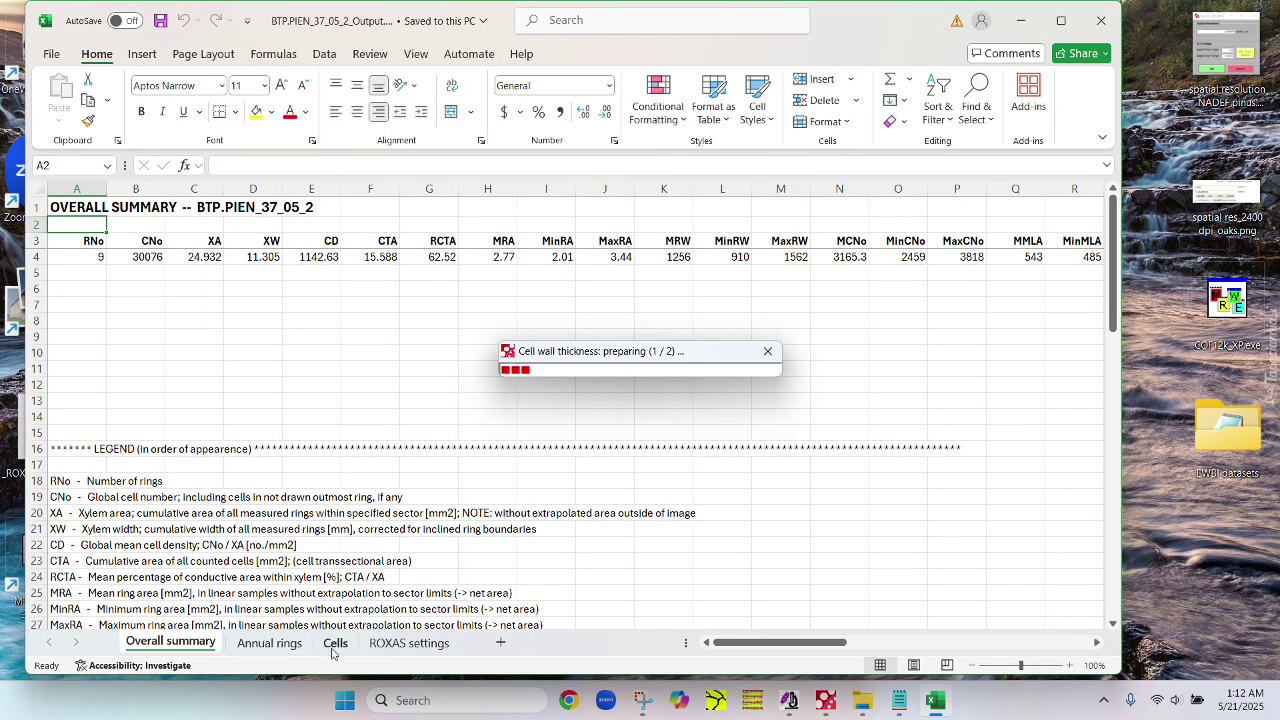
{"action": "left_click", "coordinate": [334, 648]}
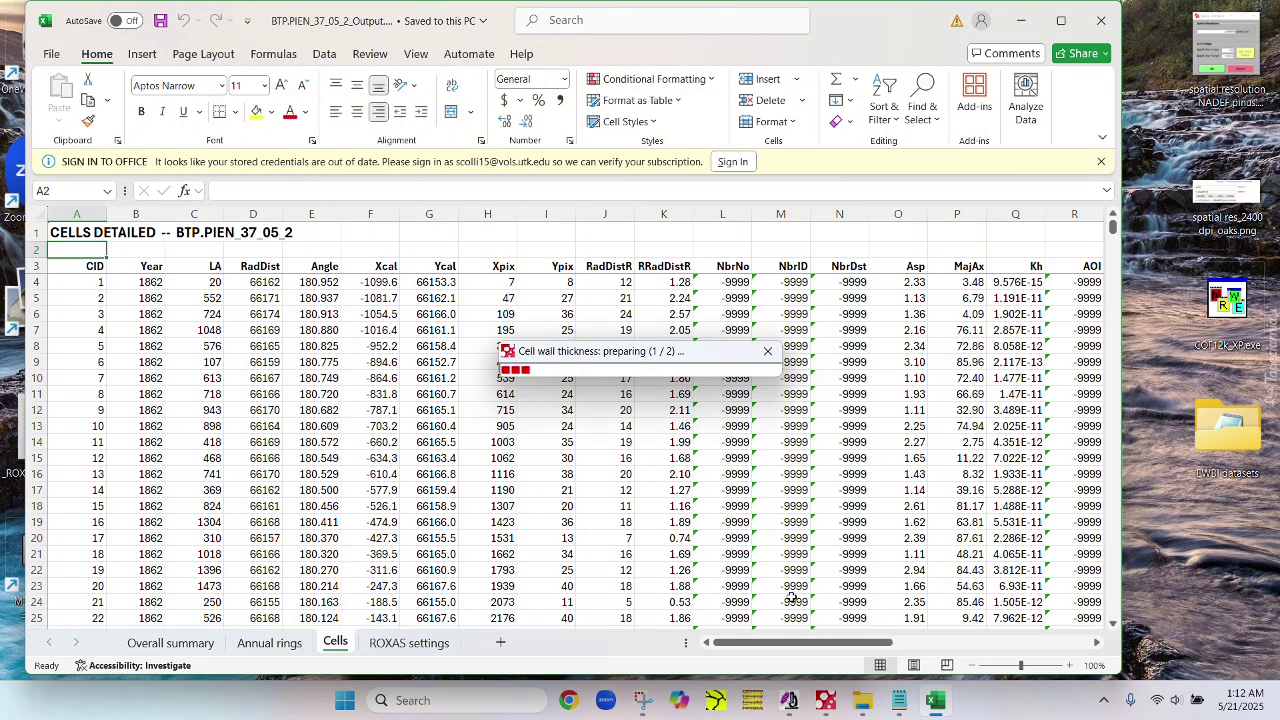
{"action": "left_click_drag", "start_coordinate": [801, 641], "coordinate": [938, 638]}
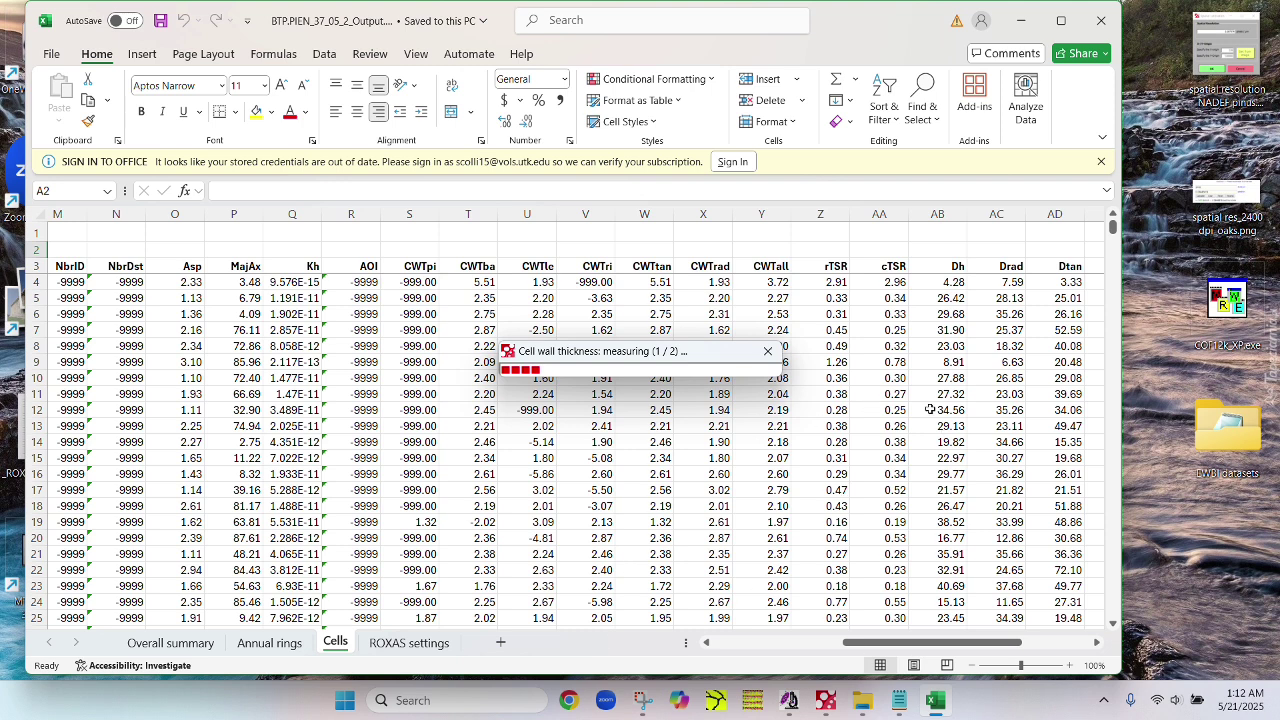
{"action": "left_click", "coordinate": [1101, 20]}
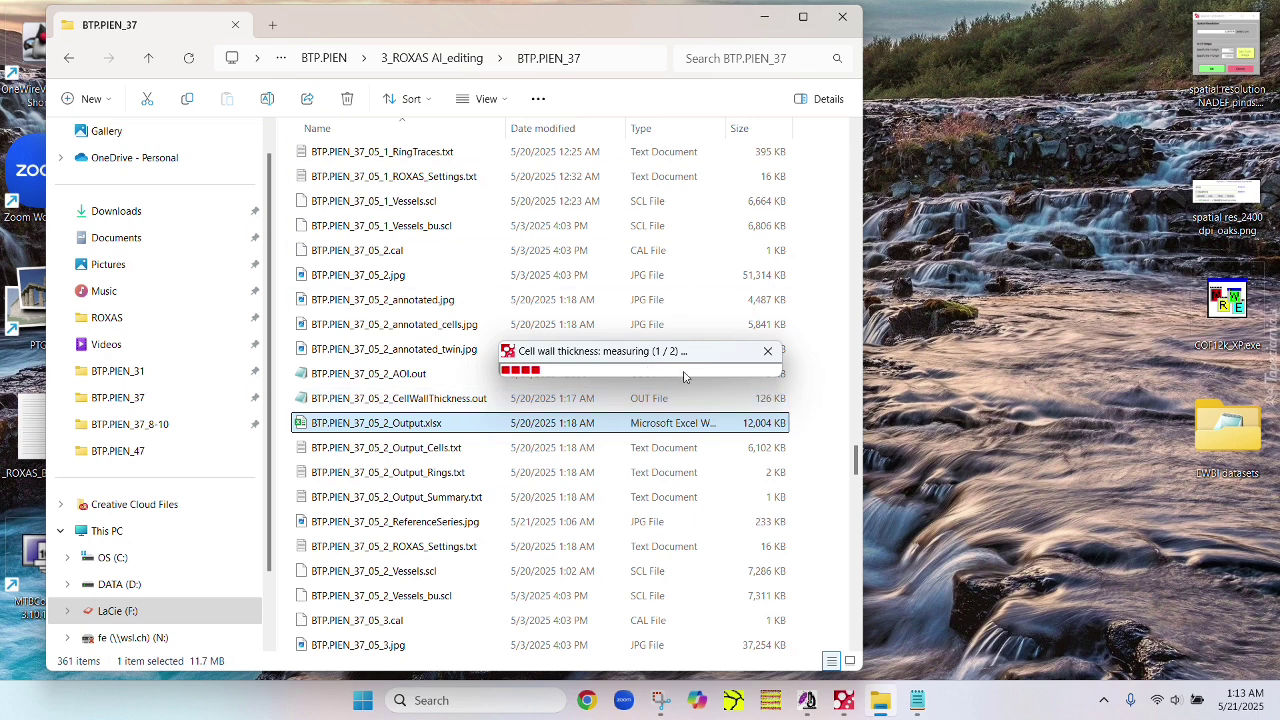
{"action": "left_click", "coordinate": [764, 20]}
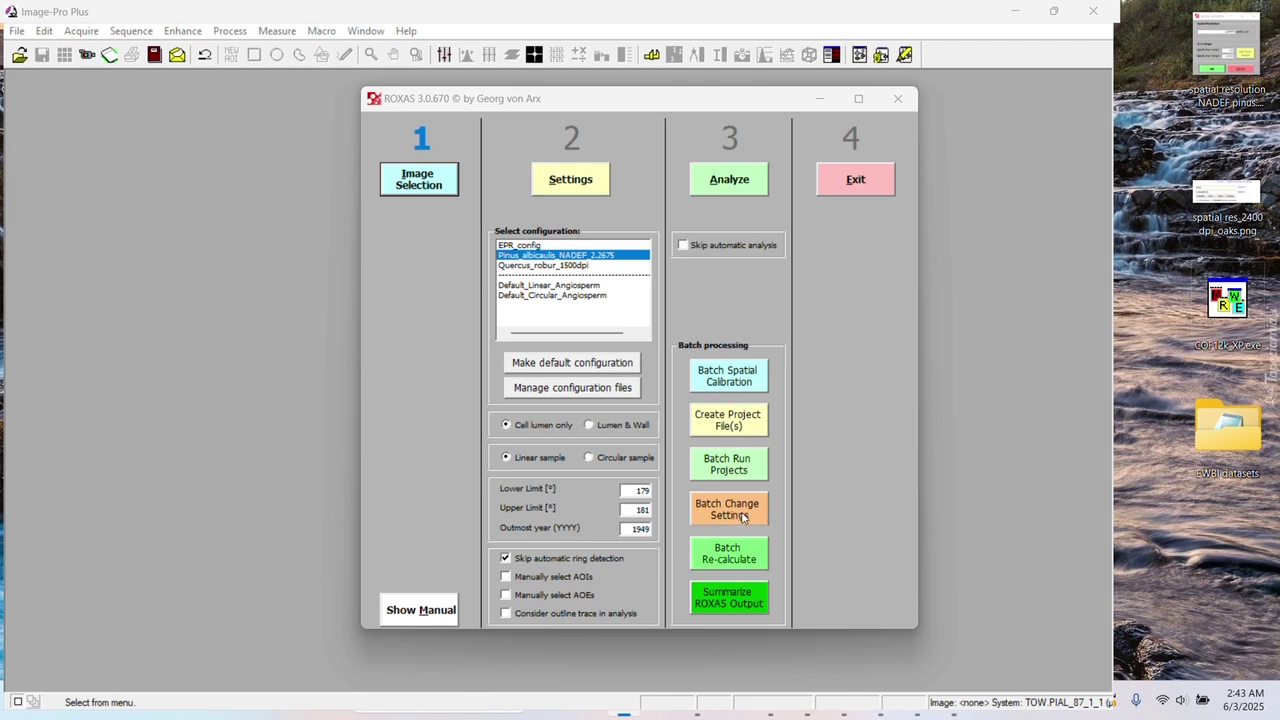
Step: Open the batch change of ROXAS settings and load the output files from F:\QWA\TOW.PIAL\4_ROXAS_finished\TOW.PIAL_80A
{"action": "left_click", "coordinate": [742, 516]}
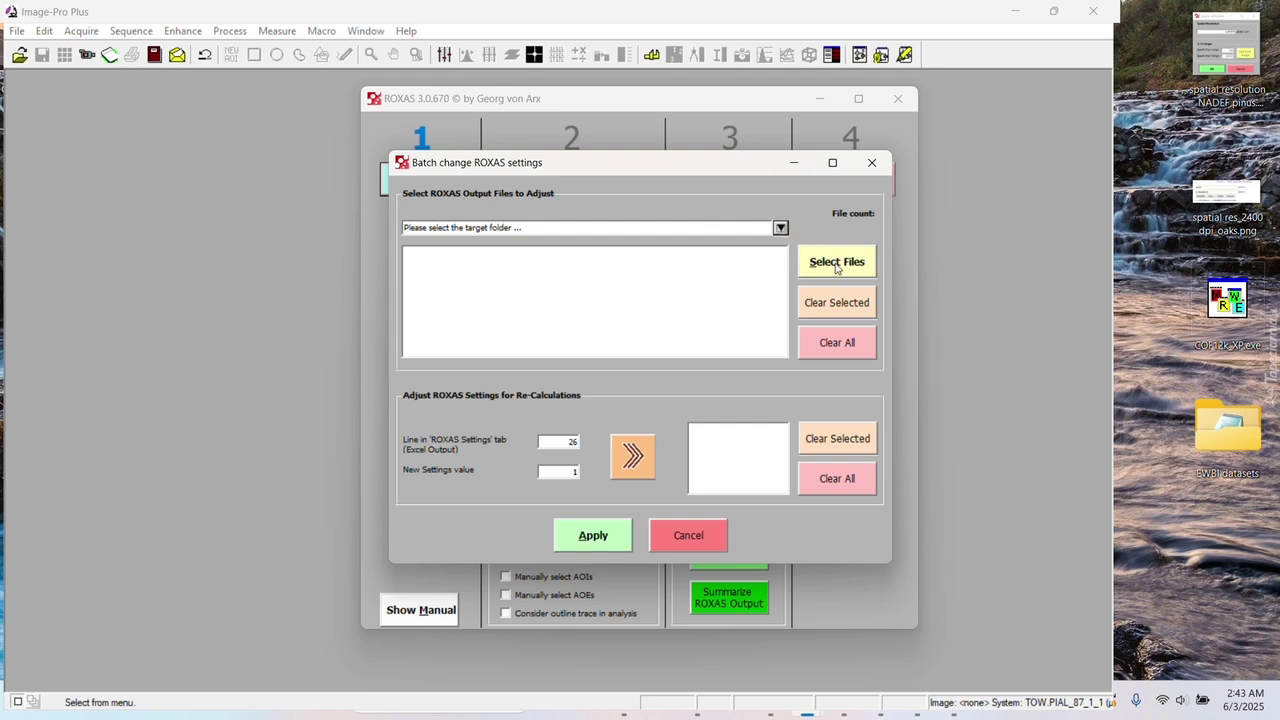
{"action": "left_click", "coordinate": [776, 230]}
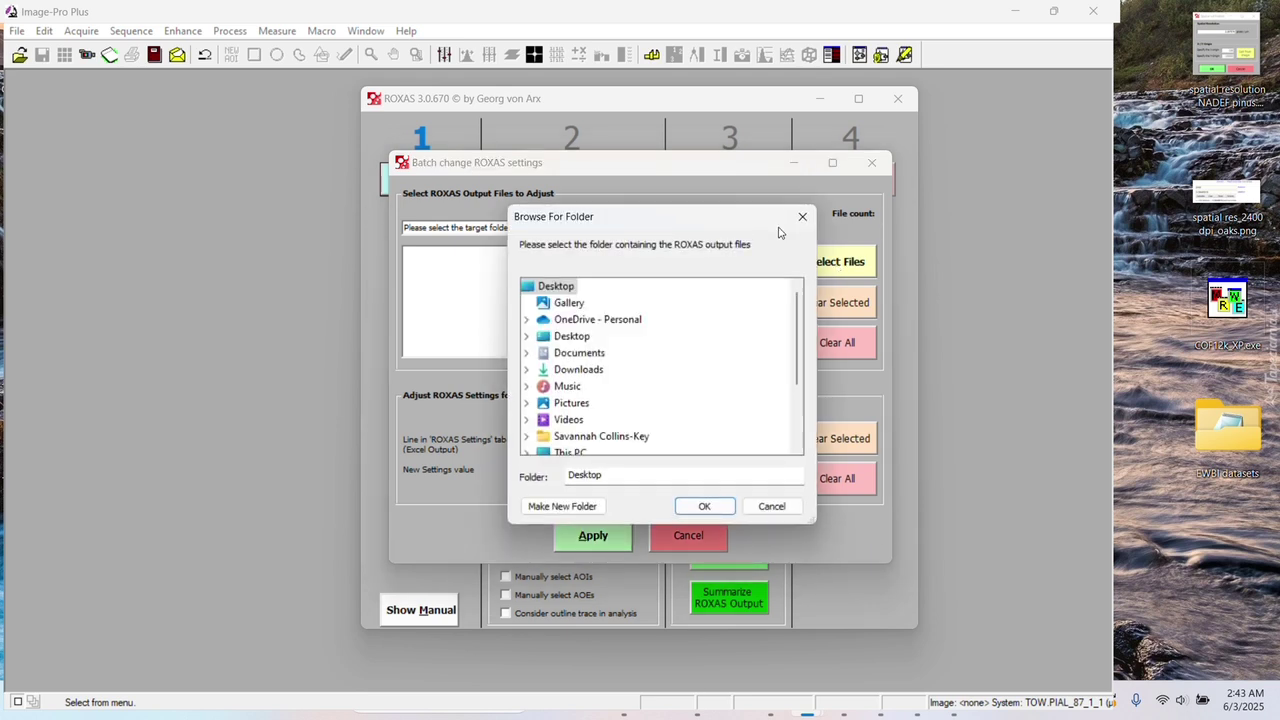
{"action": "scroll", "coordinate": [680, 370], "scroll_direction": "down", "scroll_amount": 2}
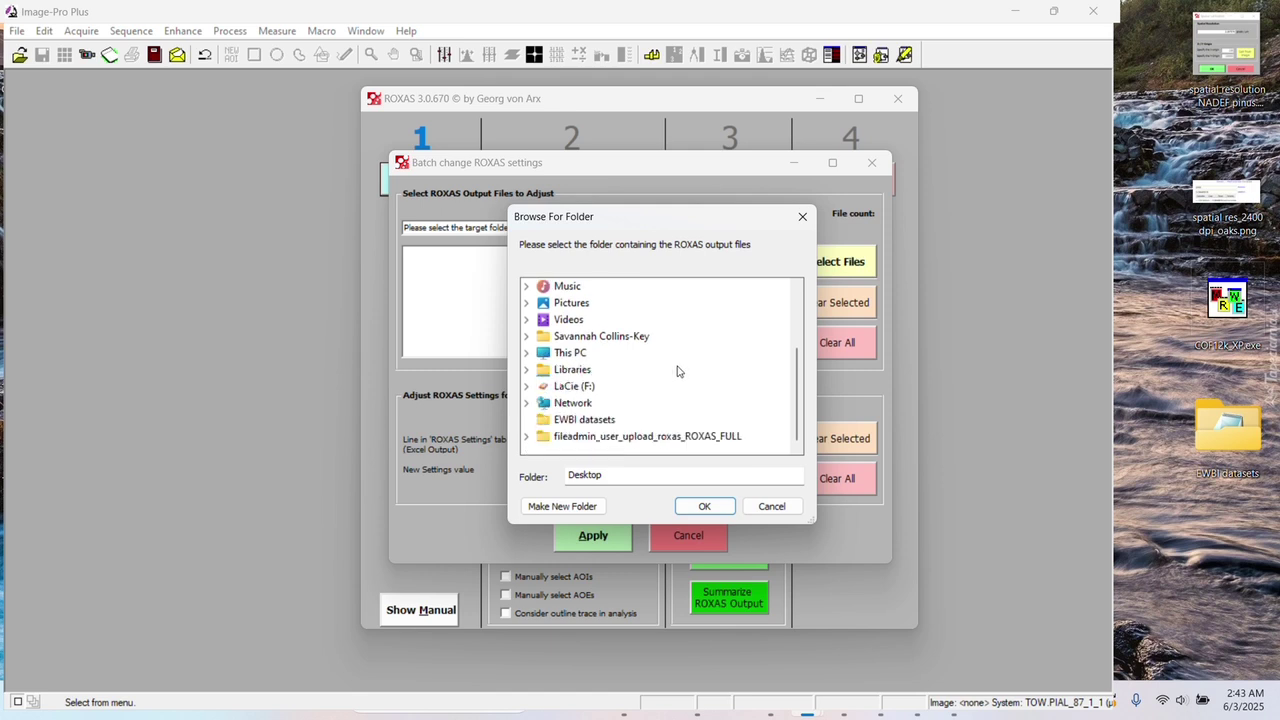
{"action": "double_click", "coordinate": [586, 390]}
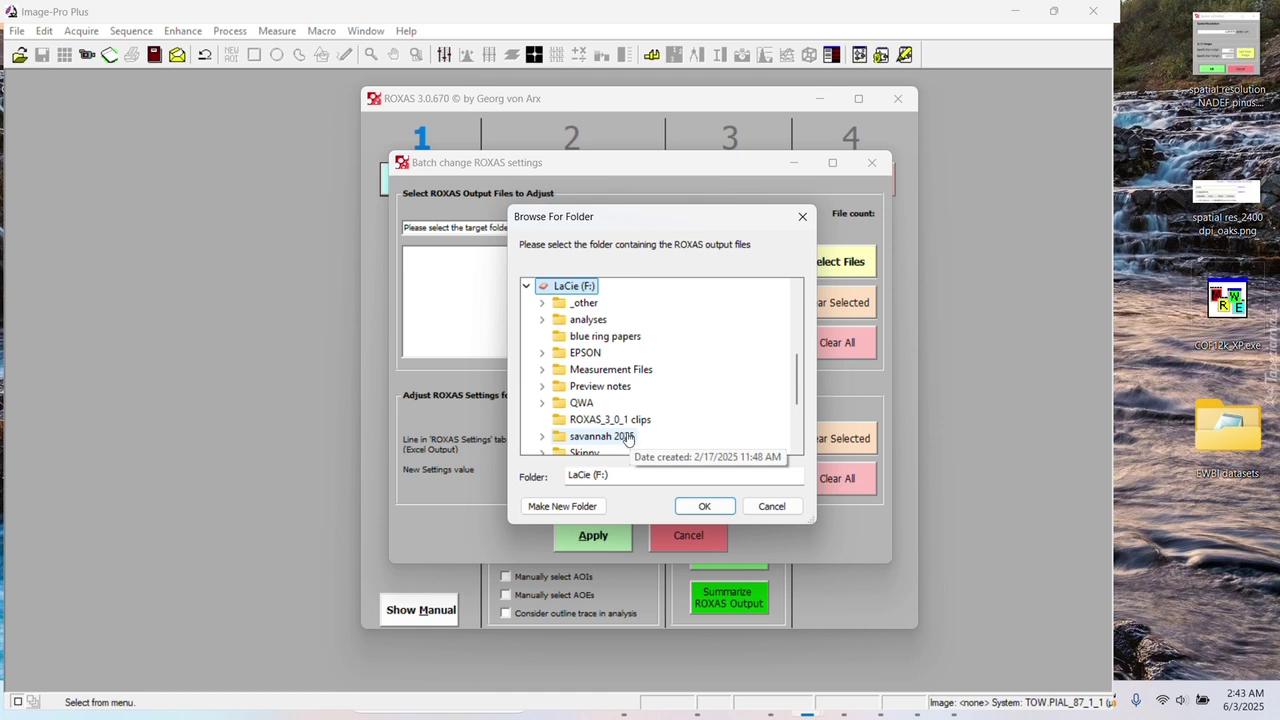
{"action": "double_click", "coordinate": [584, 405]}
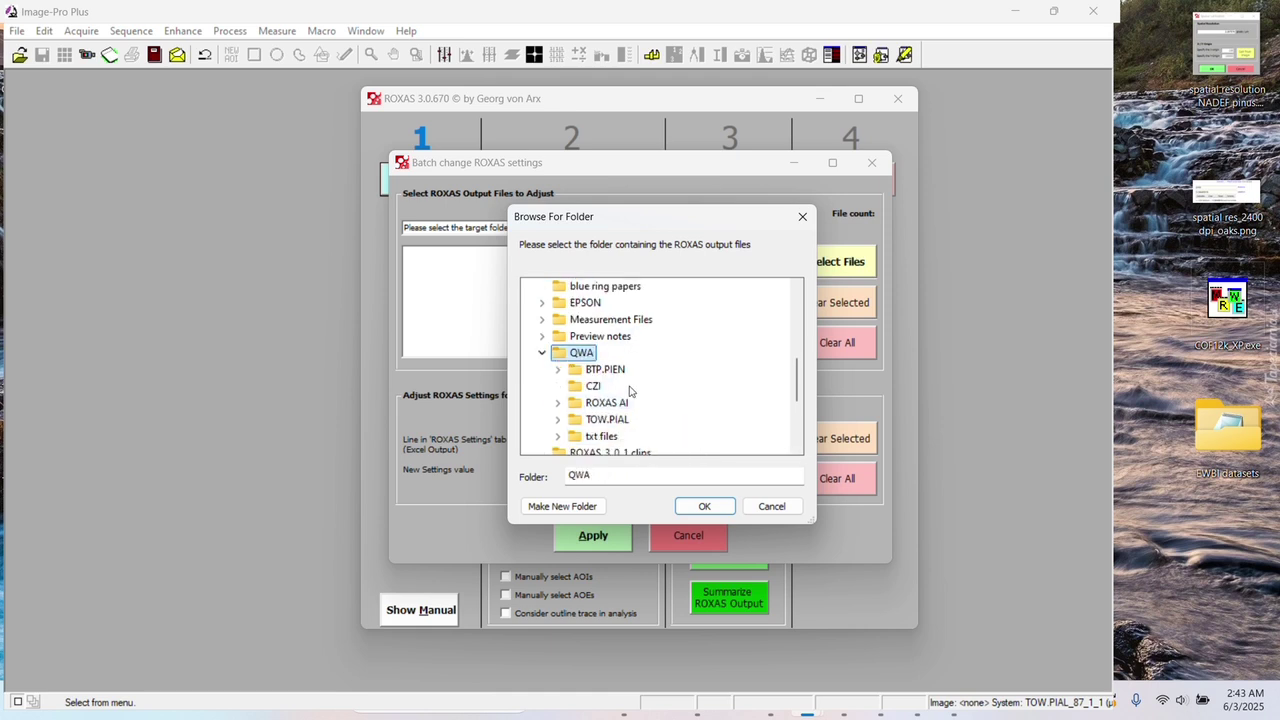
{"action": "double_click", "coordinate": [606, 418]}
{"action": "double_click", "coordinate": [645, 419]}
{"action": "scroll", "coordinate": [692, 396], "scroll_direction": "down", "scroll_amount": 3}
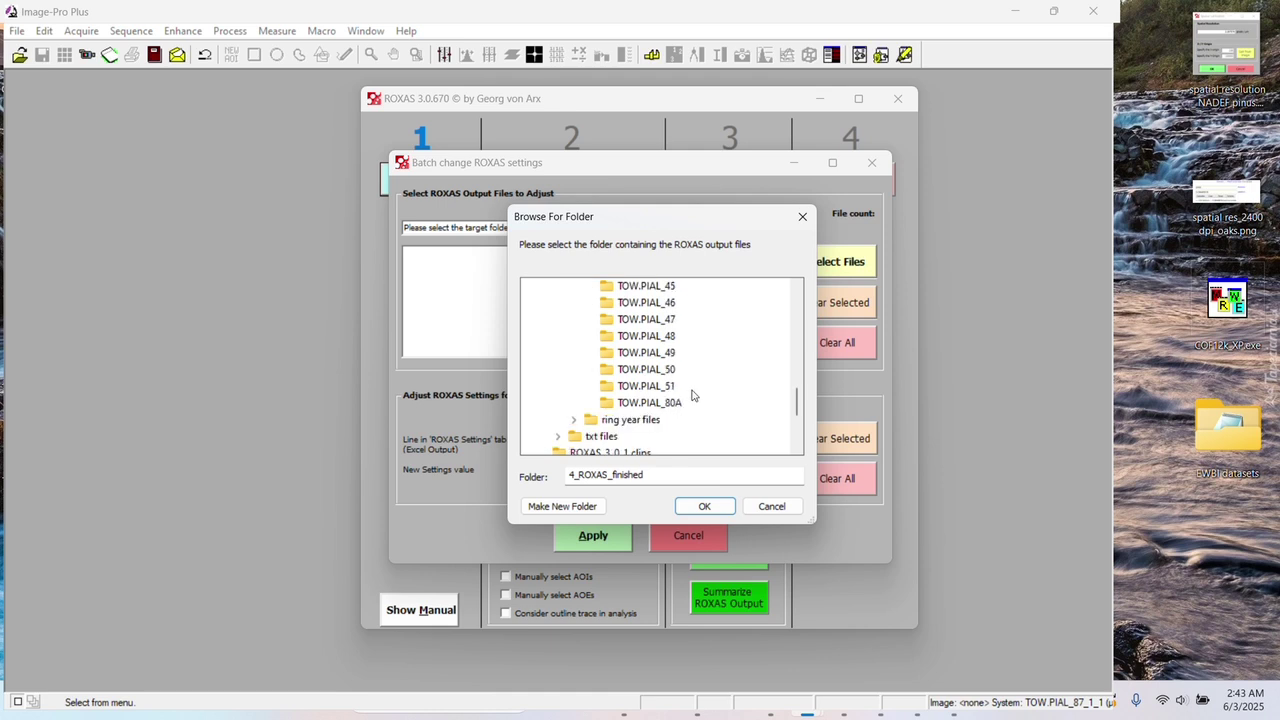
{"action": "left_click", "coordinate": [670, 403]}
{"action": "left_click", "coordinate": [704, 506]}
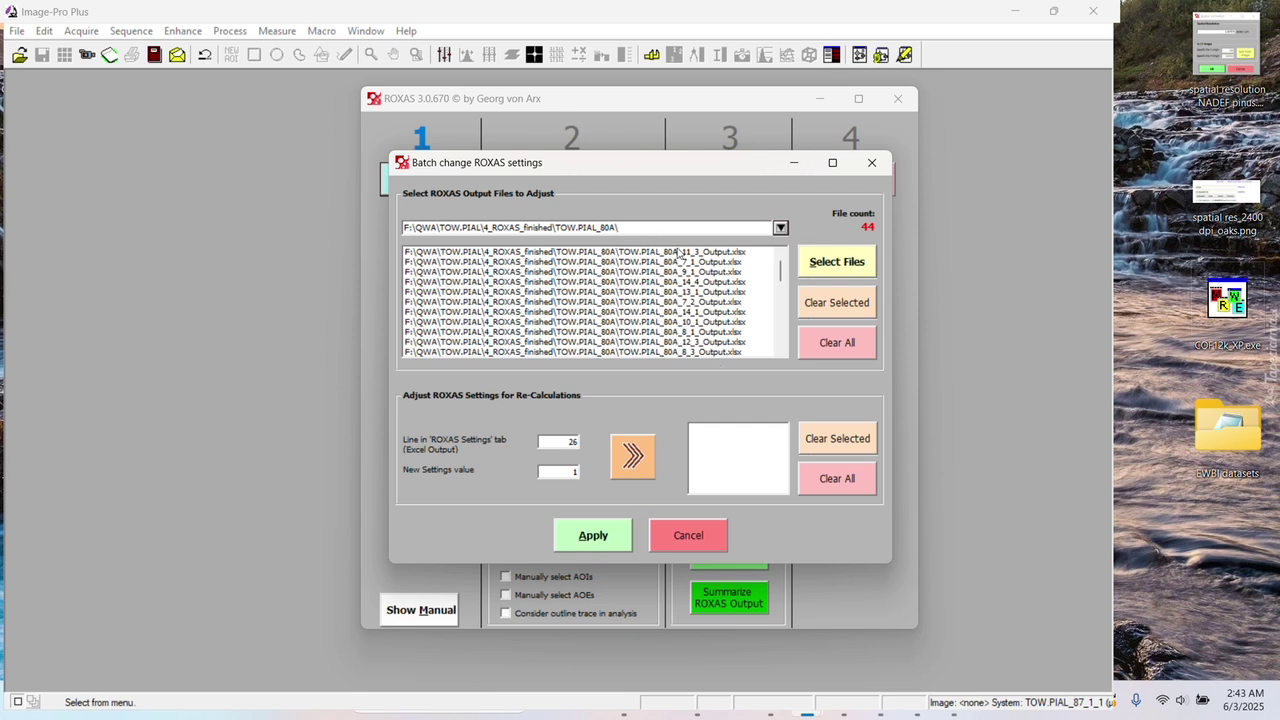
Step: Change line 26 of the ROXAS settings to 1 in all listed output files and close the batch change dialog
{"action": "scroll", "coordinate": [722, 293], "scroll_direction": "down", "scroll_amount": 3}
{"action": "scroll", "coordinate": [722, 295], "scroll_direction": "down", "scroll_amount": 7}
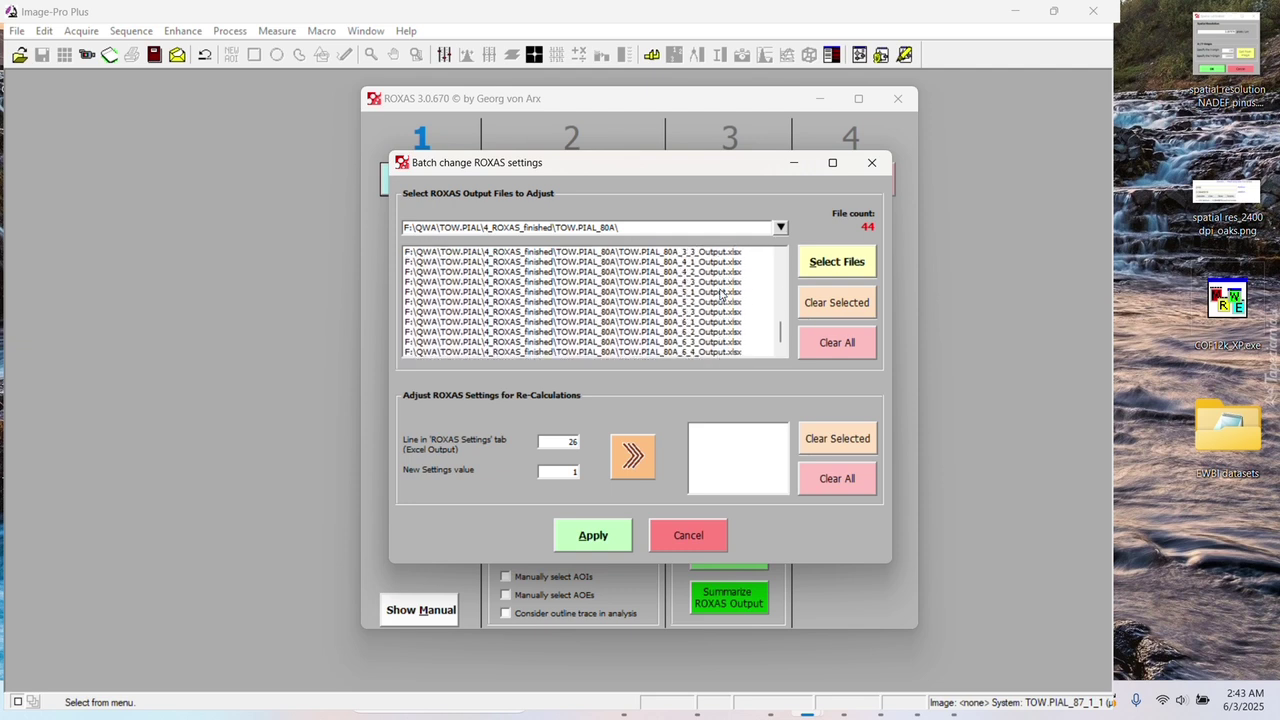
{"action": "left_click", "coordinate": [731, 353], "text": "shift"}
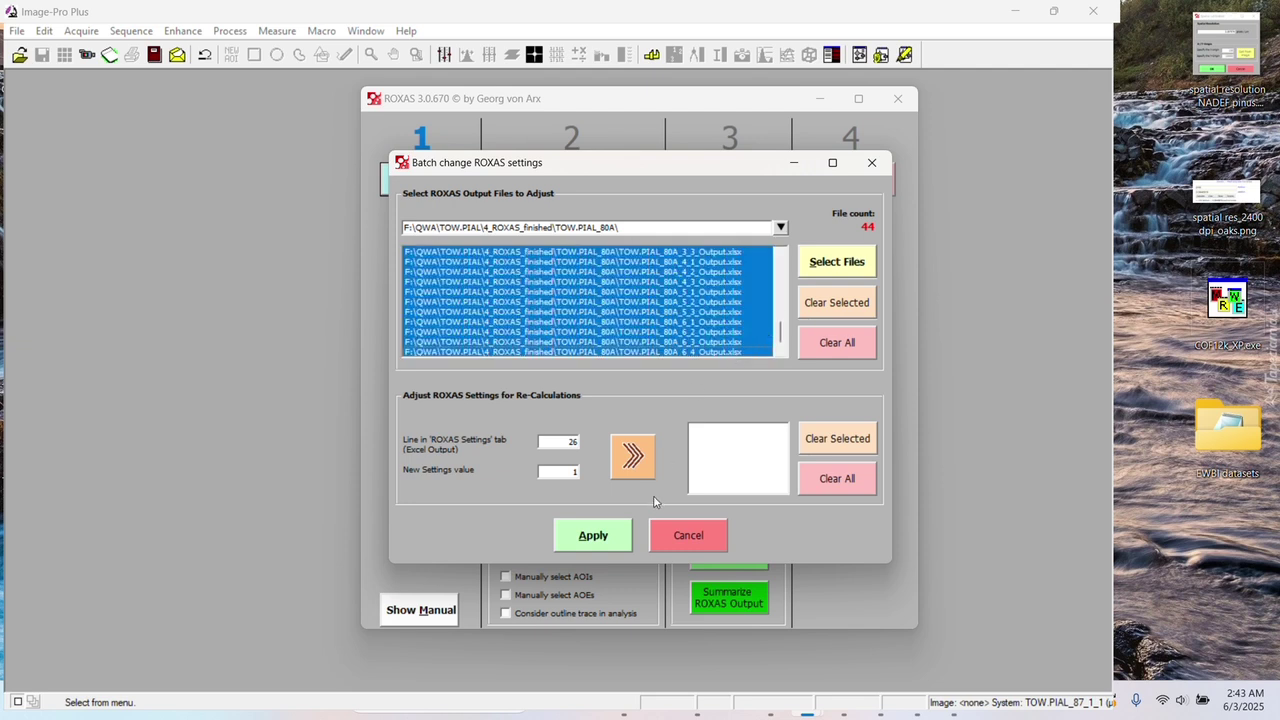
{"action": "double_click", "coordinate": [571, 443]}
{"action": "key", "text": "Tab"}
{"action": "left_click", "coordinate": [631, 470]}
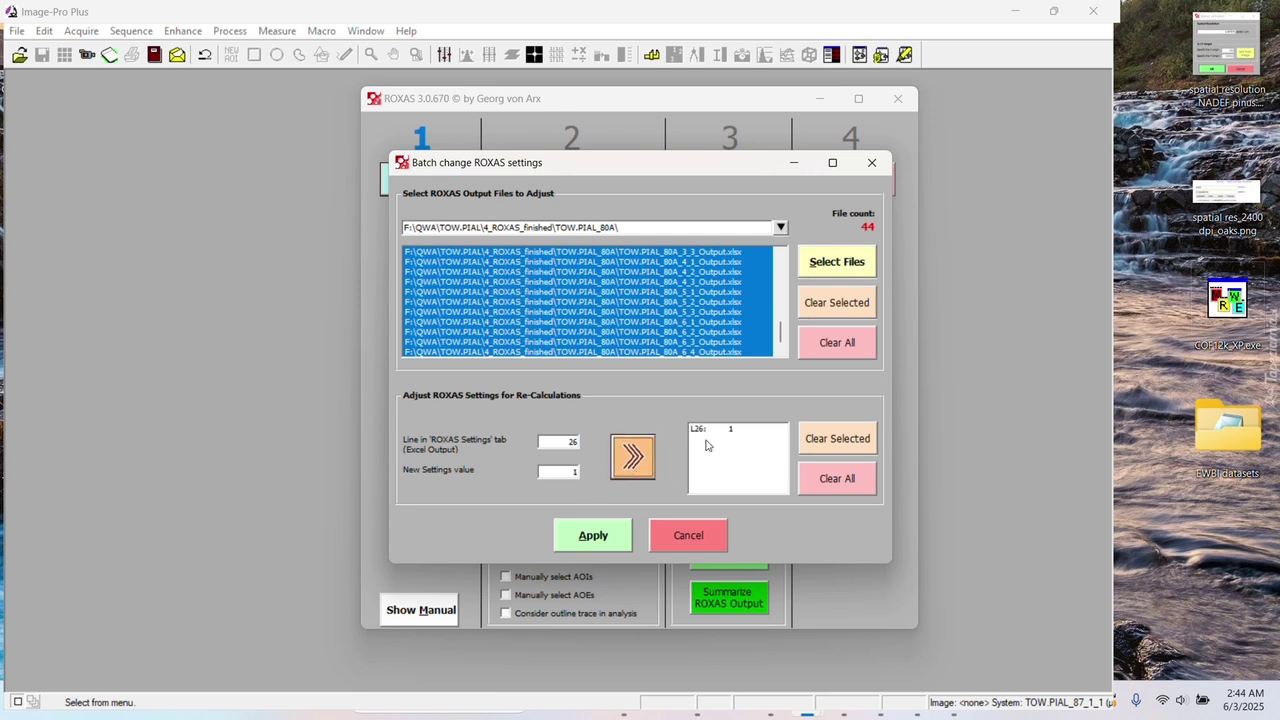
{"action": "left_click", "coordinate": [600, 541]}
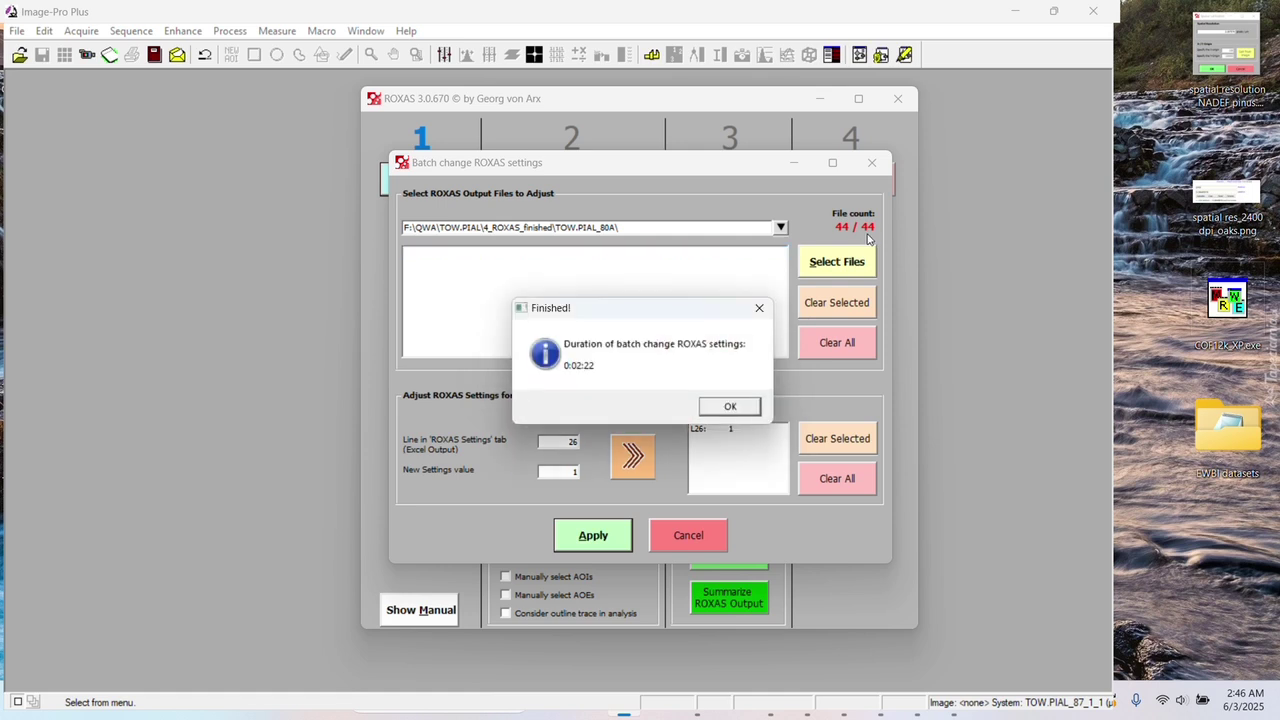
{"action": "left_click", "coordinate": [729, 407]}
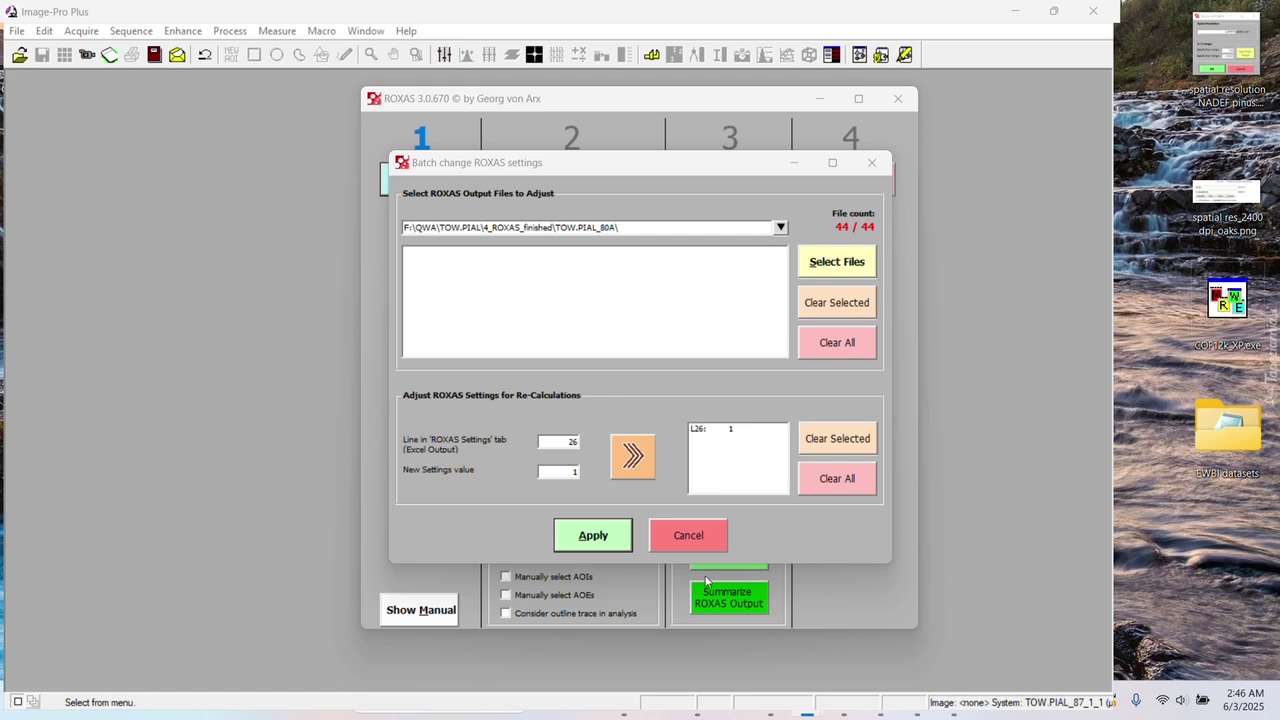
{"action": "left_click", "coordinate": [714, 535]}
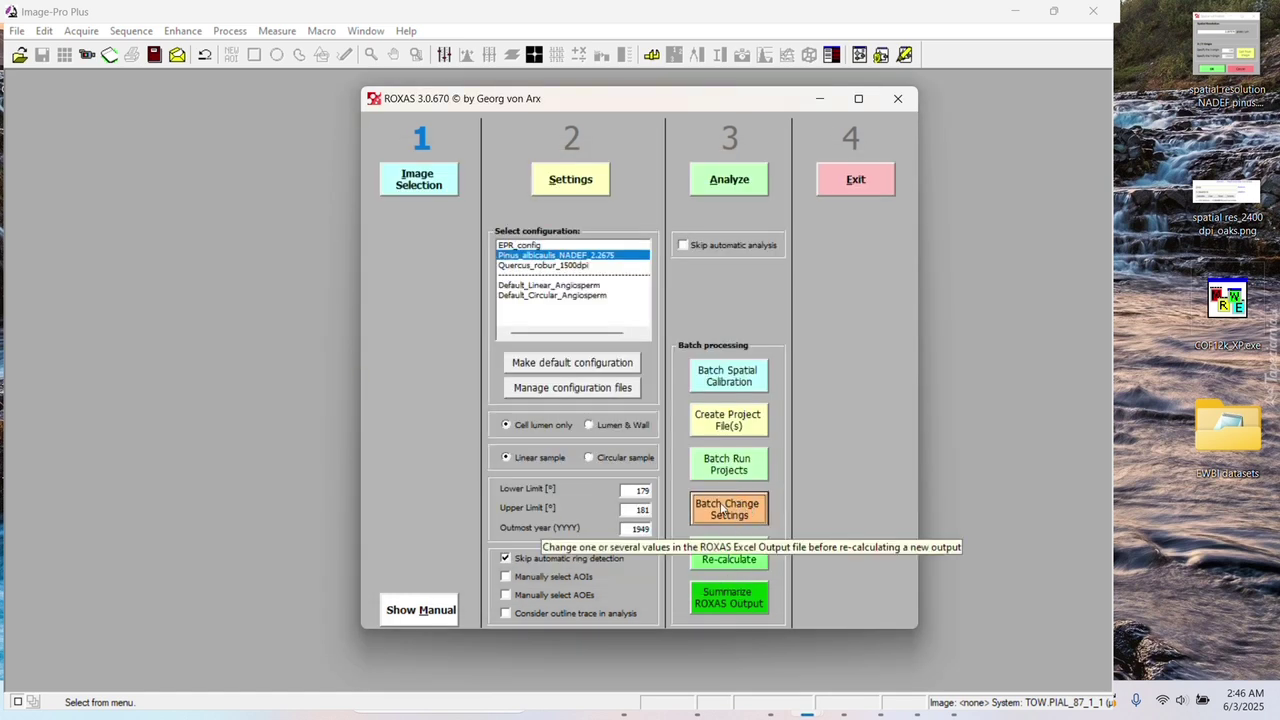
Step: Open the batch re-calculation of ROXAS output and load the images from F:\QWA\TOW.PIAL\4_ROXAS_finished\TOW.PIAL_80A
{"action": "left_click", "coordinate": [740, 562]}
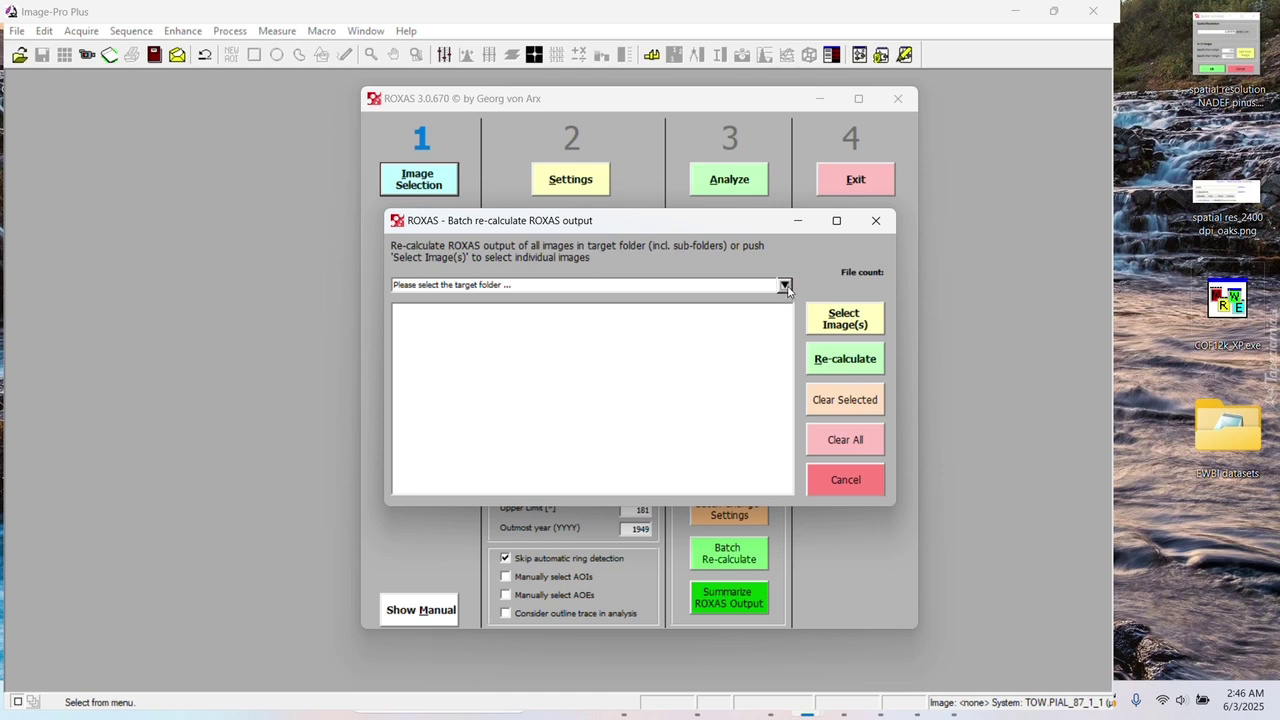
{"action": "left_click", "coordinate": [785, 286]}
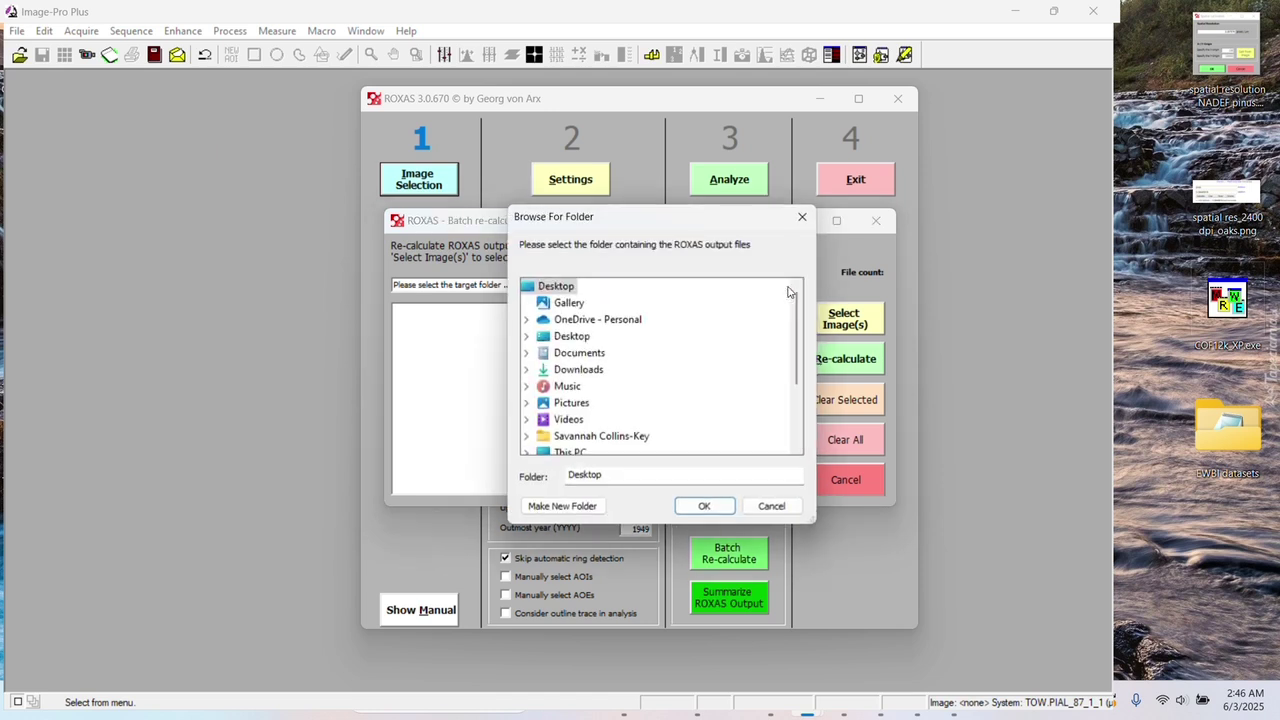
{"action": "scroll", "coordinate": [677, 357], "scroll_direction": "down", "scroll_amount": 3}
{"action": "double_click", "coordinate": [586, 388]}
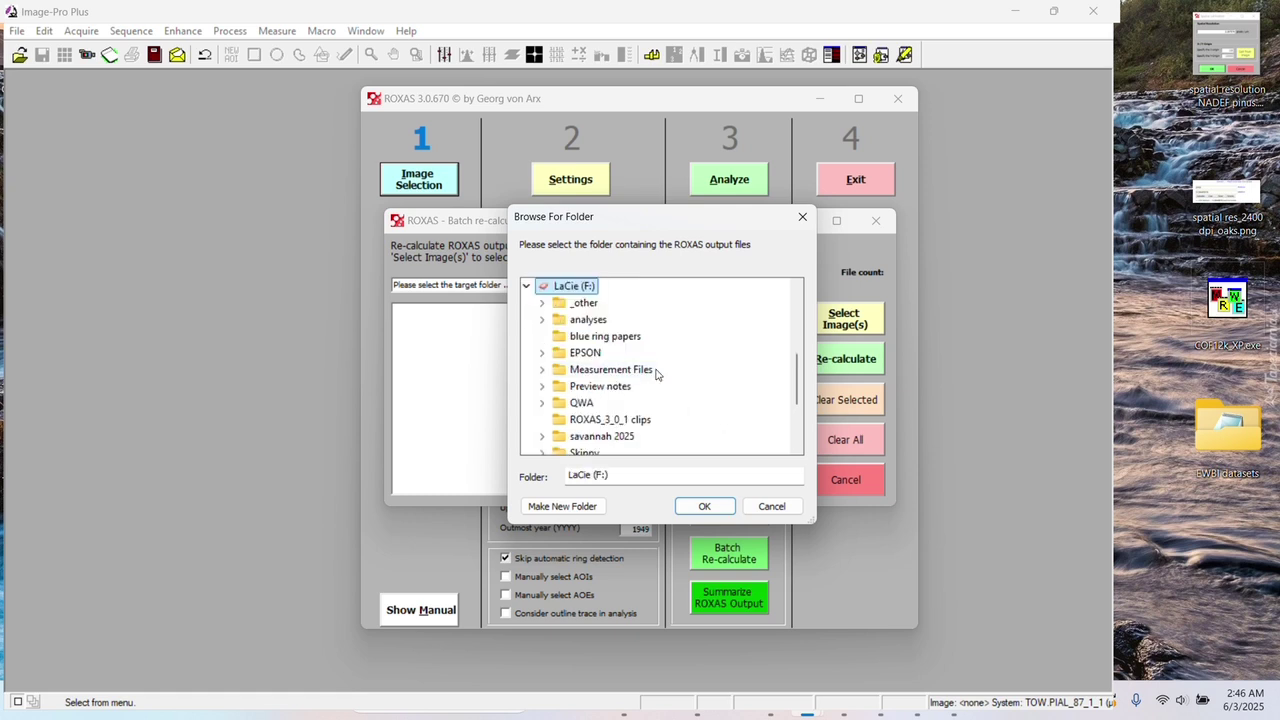
{"action": "double_click", "coordinate": [575, 403]}
{"action": "double_click", "coordinate": [608, 419]}
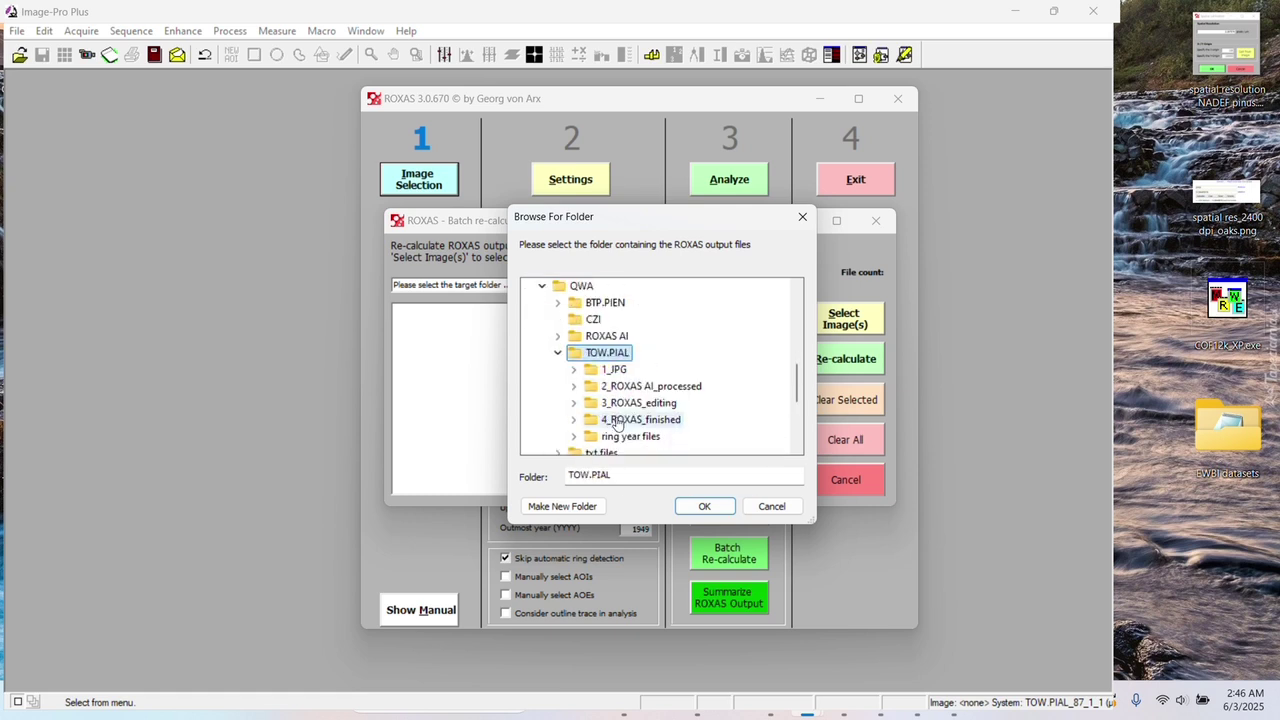
{"action": "double_click", "coordinate": [636, 416]}
{"action": "scroll", "coordinate": [641, 410], "scroll_direction": "down", "scroll_amount": 3}
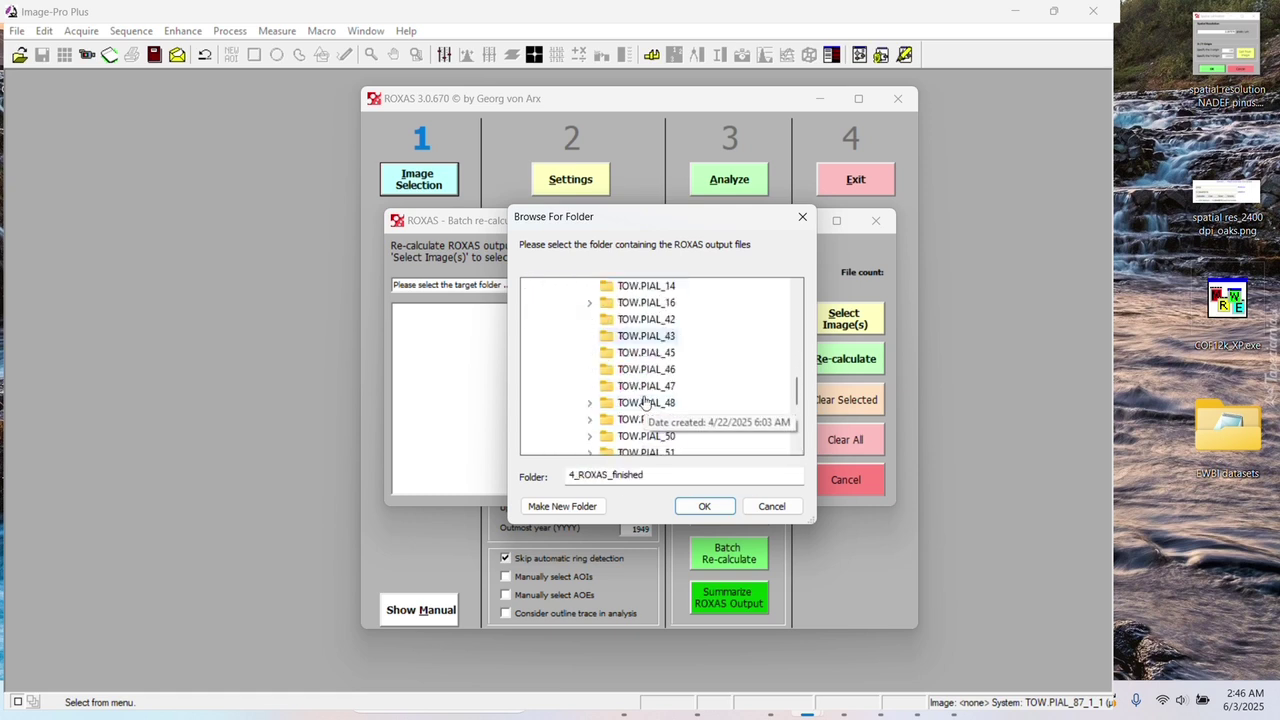
{"action": "left_click", "coordinate": [645, 402]}
{"action": "left_click", "coordinate": [704, 506]}
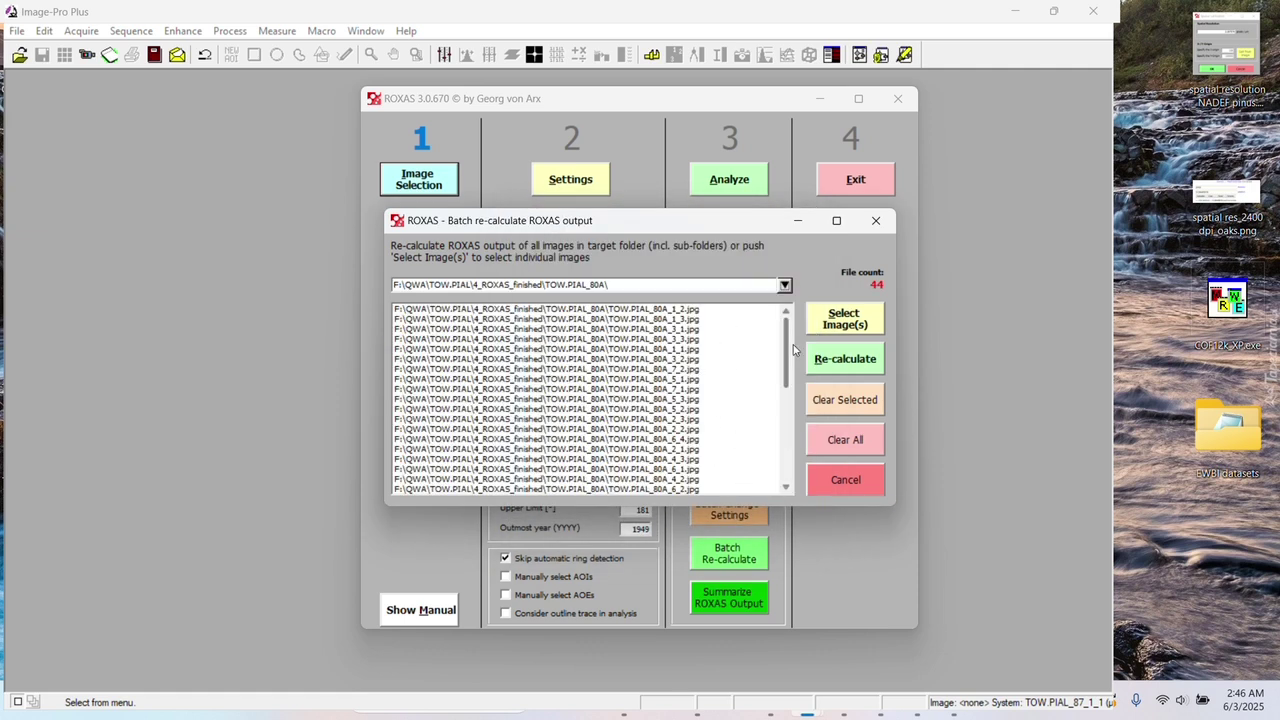
Step: Look through the list of images loaded for batch re-calculation and leave the dialog without re-calculating
{"action": "left_click_drag", "start_coordinate": [789, 343], "coordinate": [781, 318]}
{"action": "left_click_drag", "start_coordinate": [789, 365], "coordinate": [792, 478]}
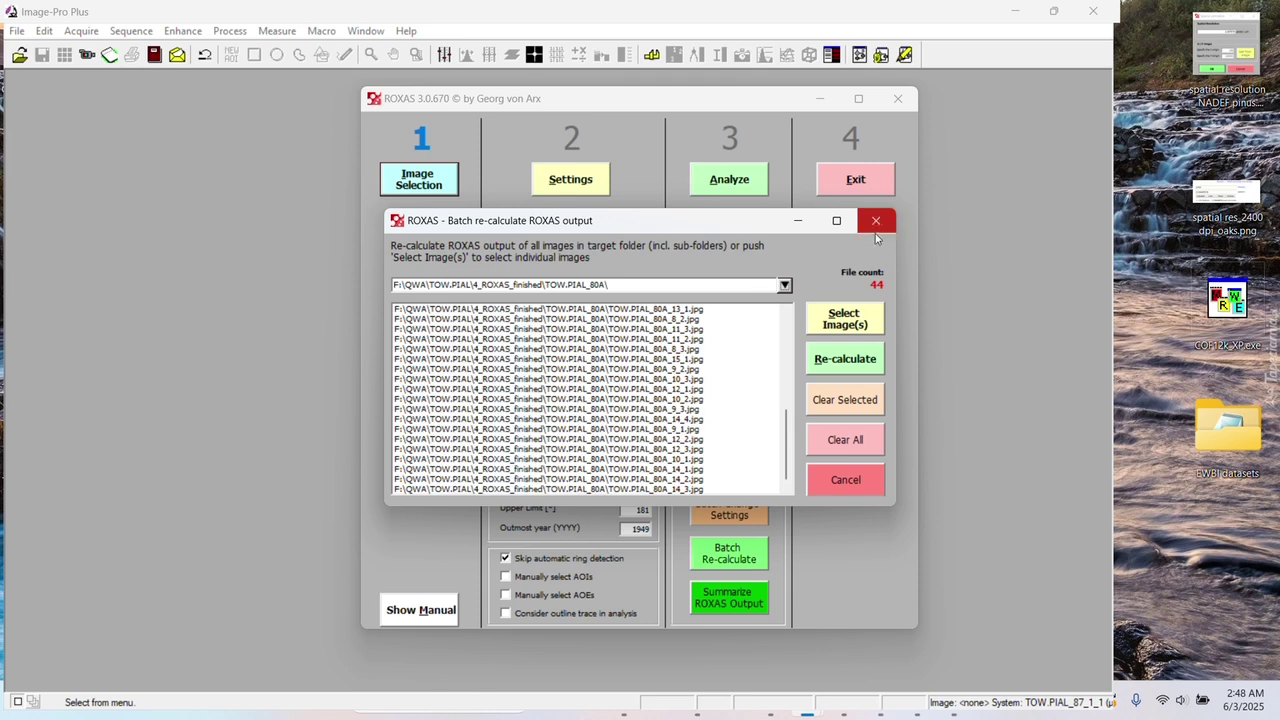
{"action": "left_click", "coordinate": [815, 478]}
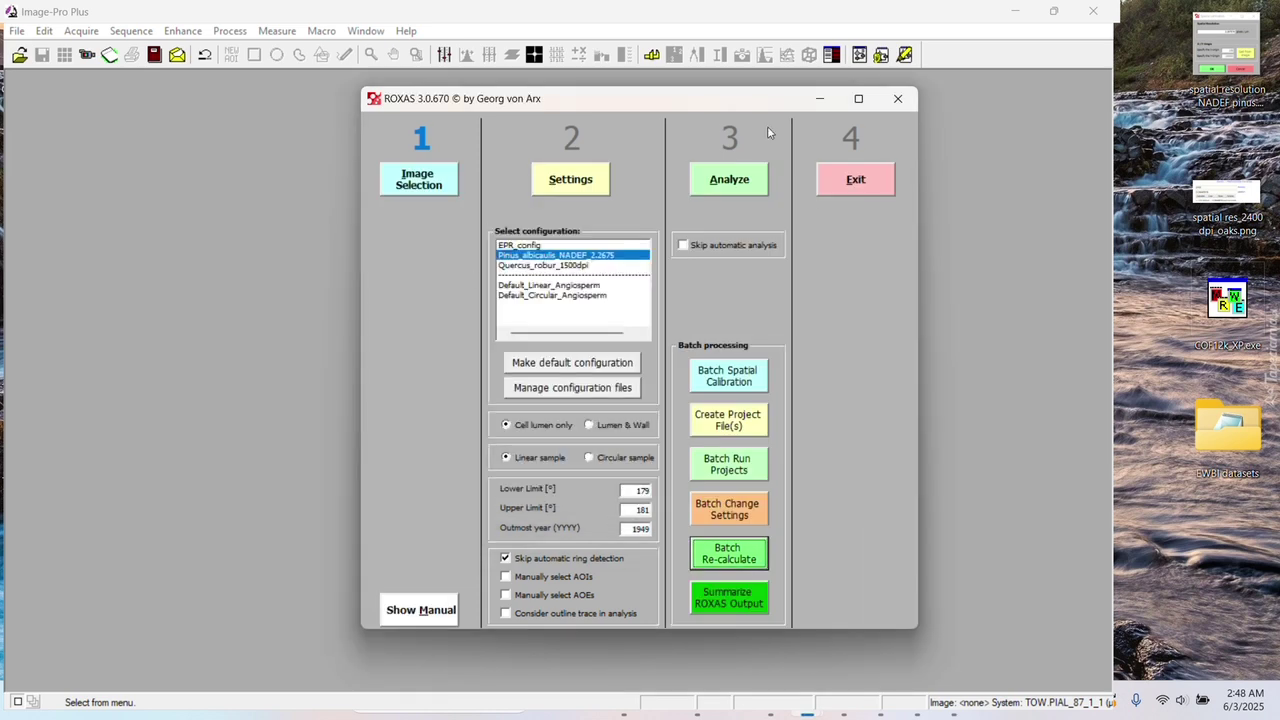
Step: Close ROXAS and open the TOW.PIAL_80A folder inside 4_ROXAS_finished in File Explorer
{"action": "left_click", "coordinate": [1014, 12]}
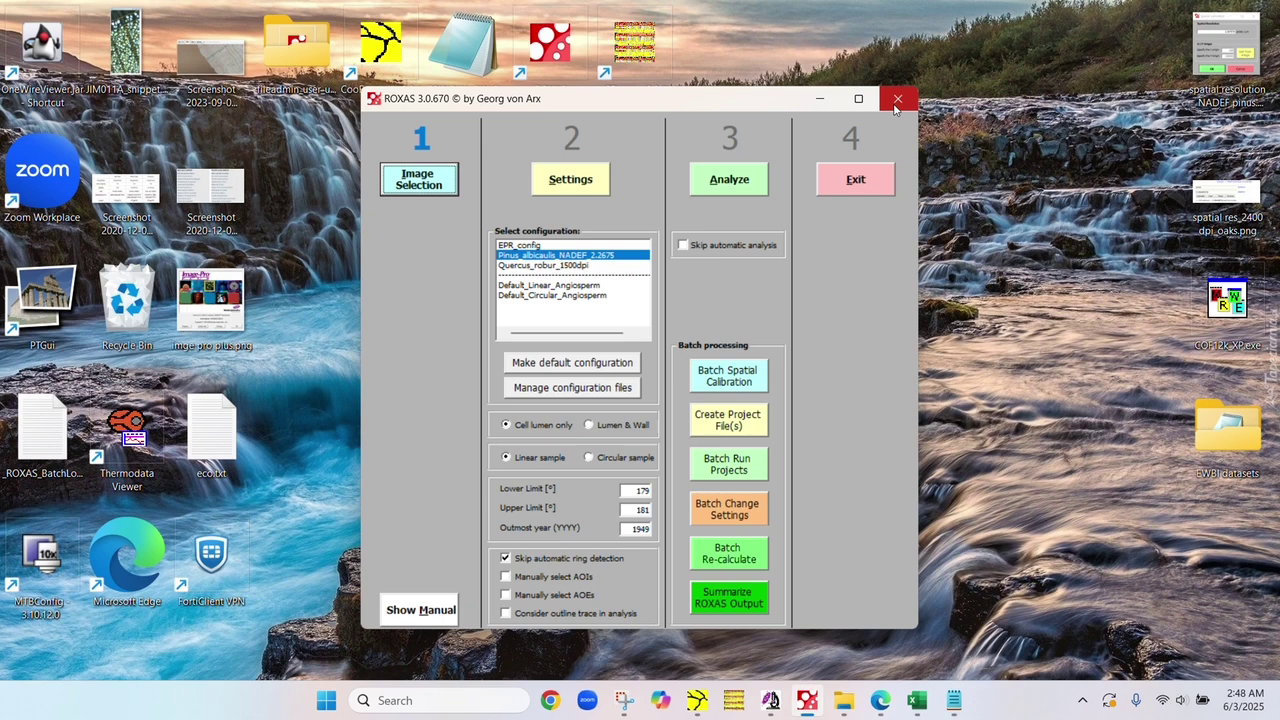
{"action": "left_click", "coordinate": [895, 104]}
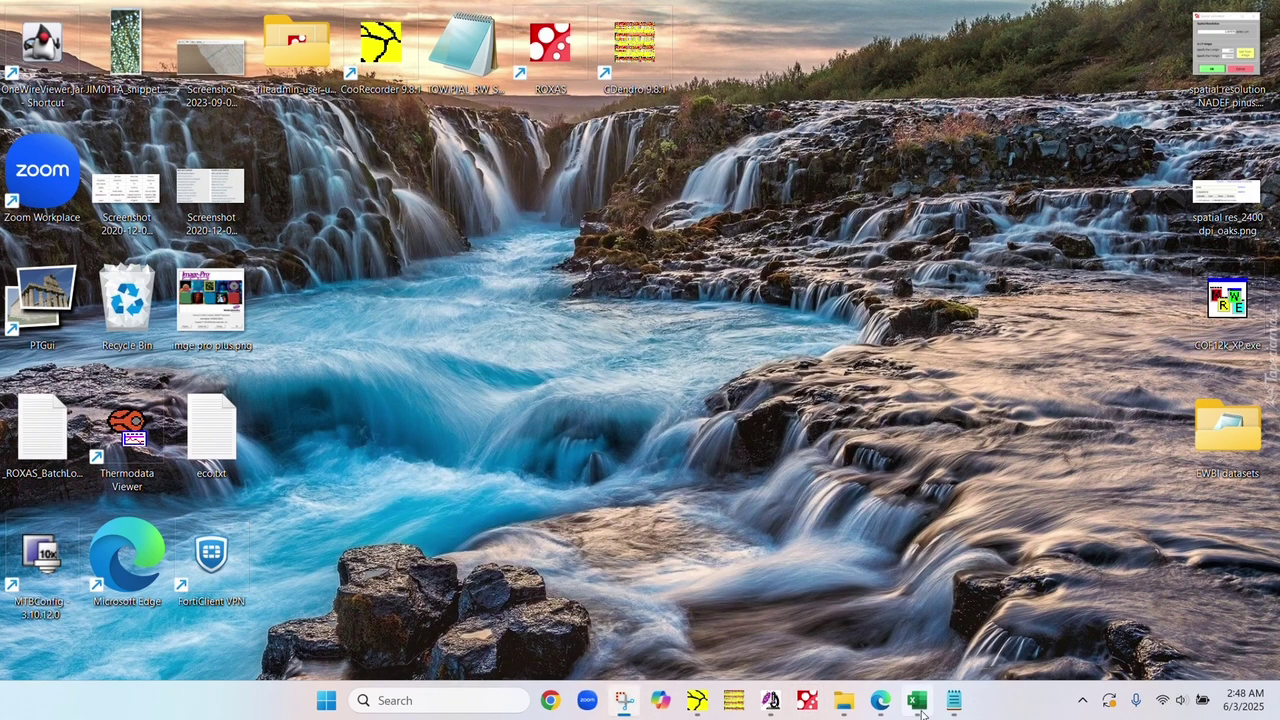
{"action": "mouse_move", "coordinate": [922, 713]}
{"action": "left_click", "coordinate": [844, 700]}
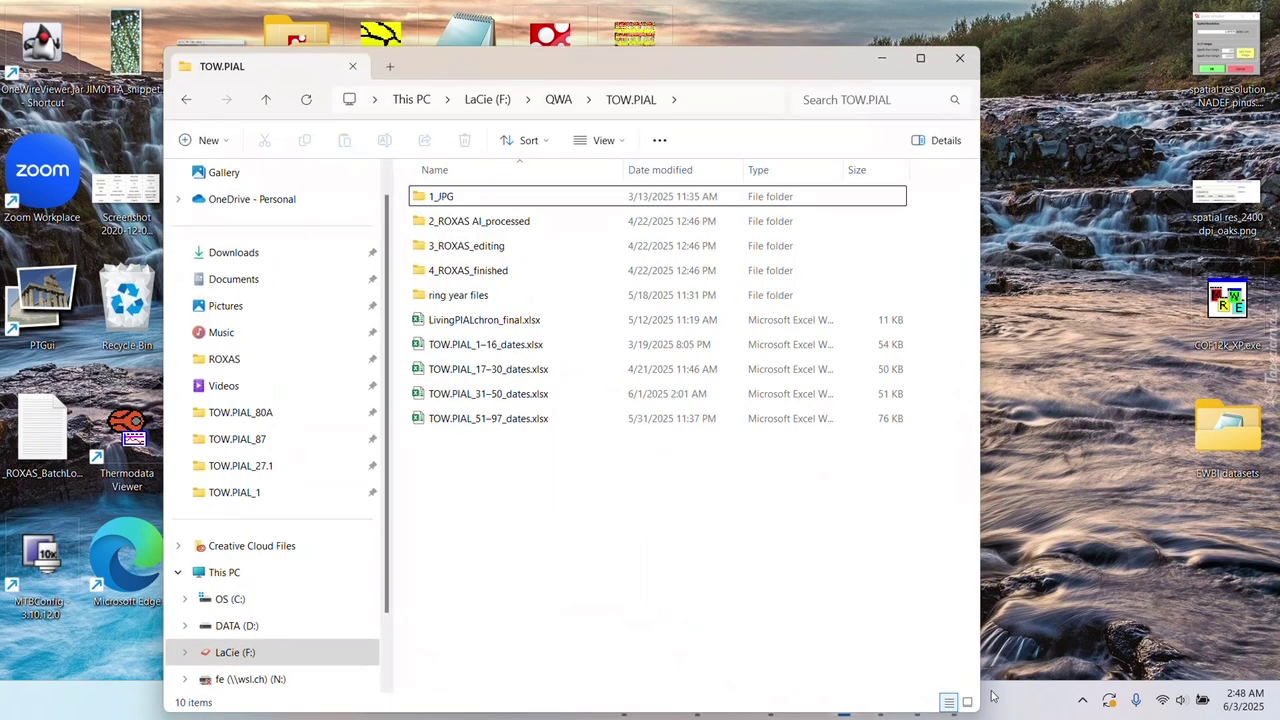
{"action": "double_click", "coordinate": [529, 272]}
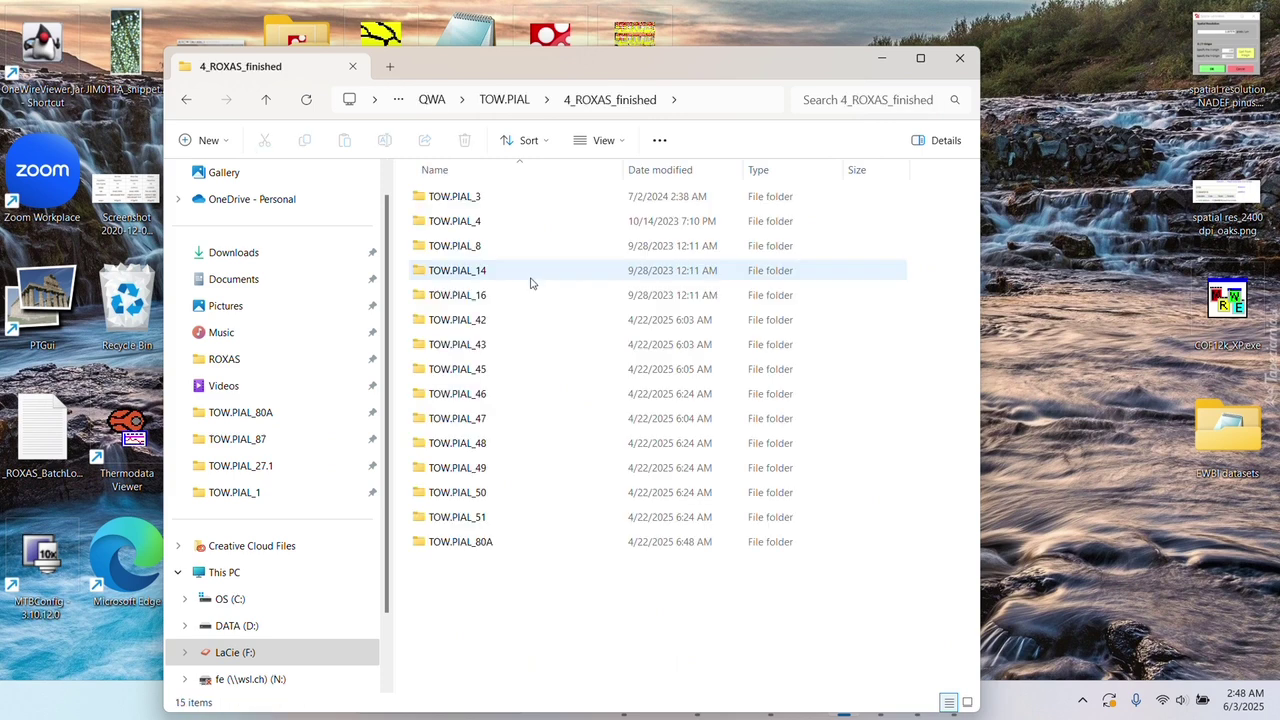
{"action": "double_click", "coordinate": [552, 545]}
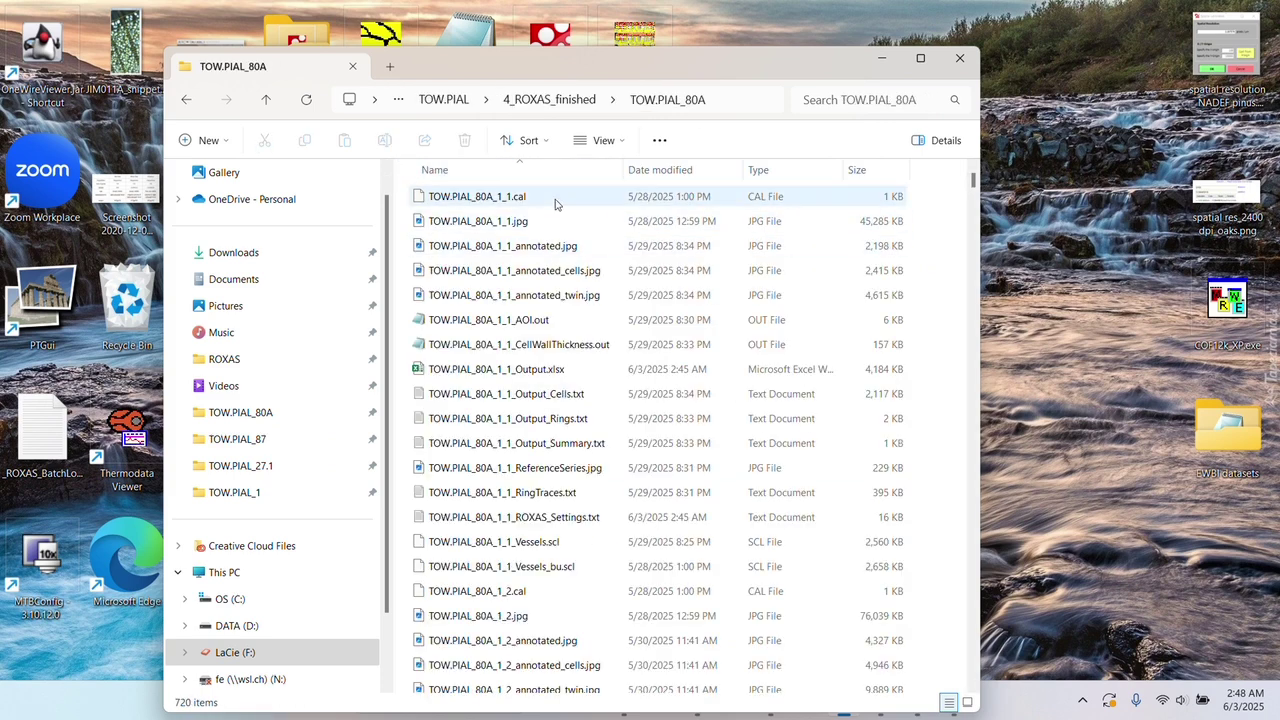
Step: Sort the TOW.PIAL_80A folder by file type and open the workbook TOW.PIAL_80A_1_1_Output.xlsx in Excel
{"action": "left_click", "coordinate": [808, 171]}
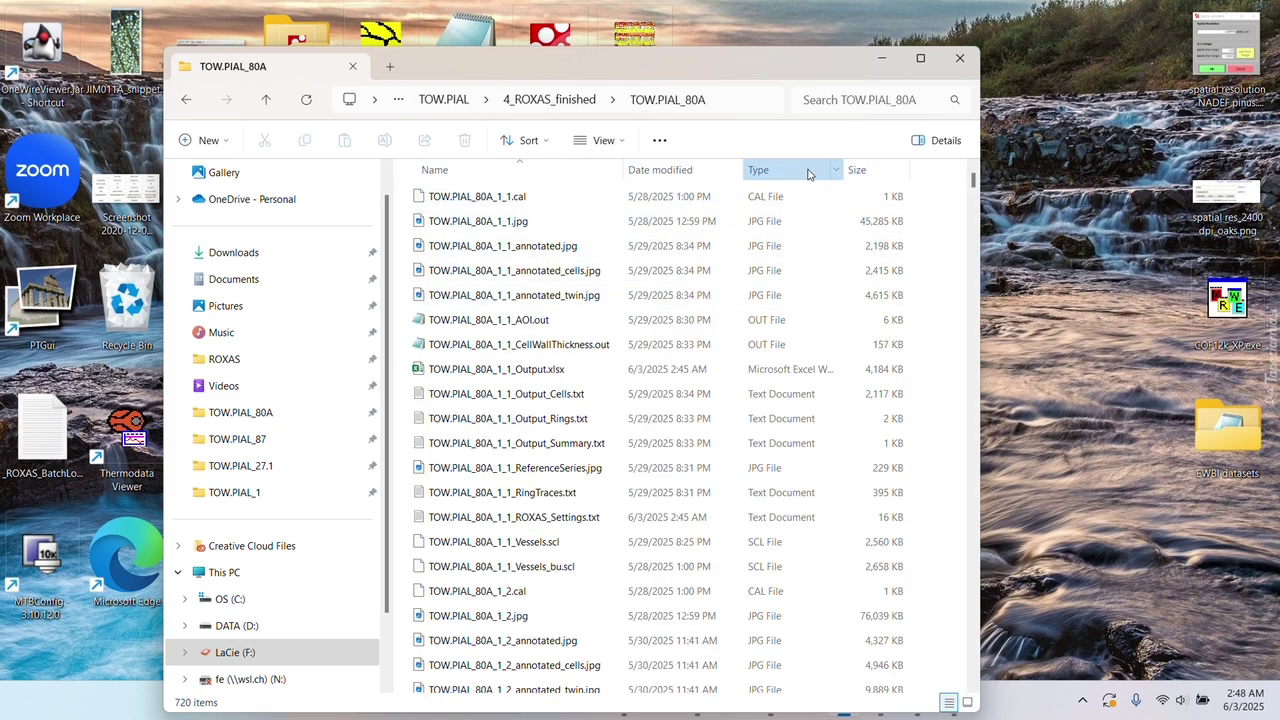
{"action": "scroll", "coordinate": [731, 289], "scroll_direction": "down", "scroll_amount": 20}
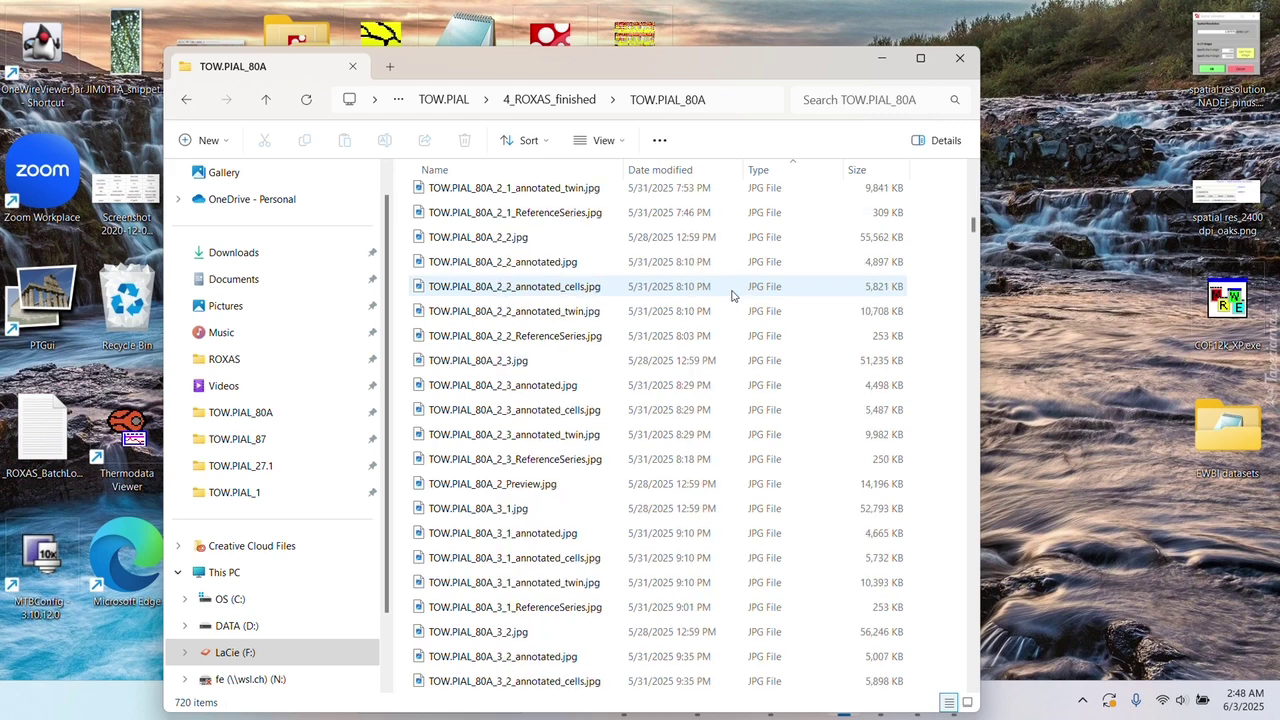
{"action": "scroll", "coordinate": [731, 295], "scroll_direction": "down", "scroll_amount": 20}
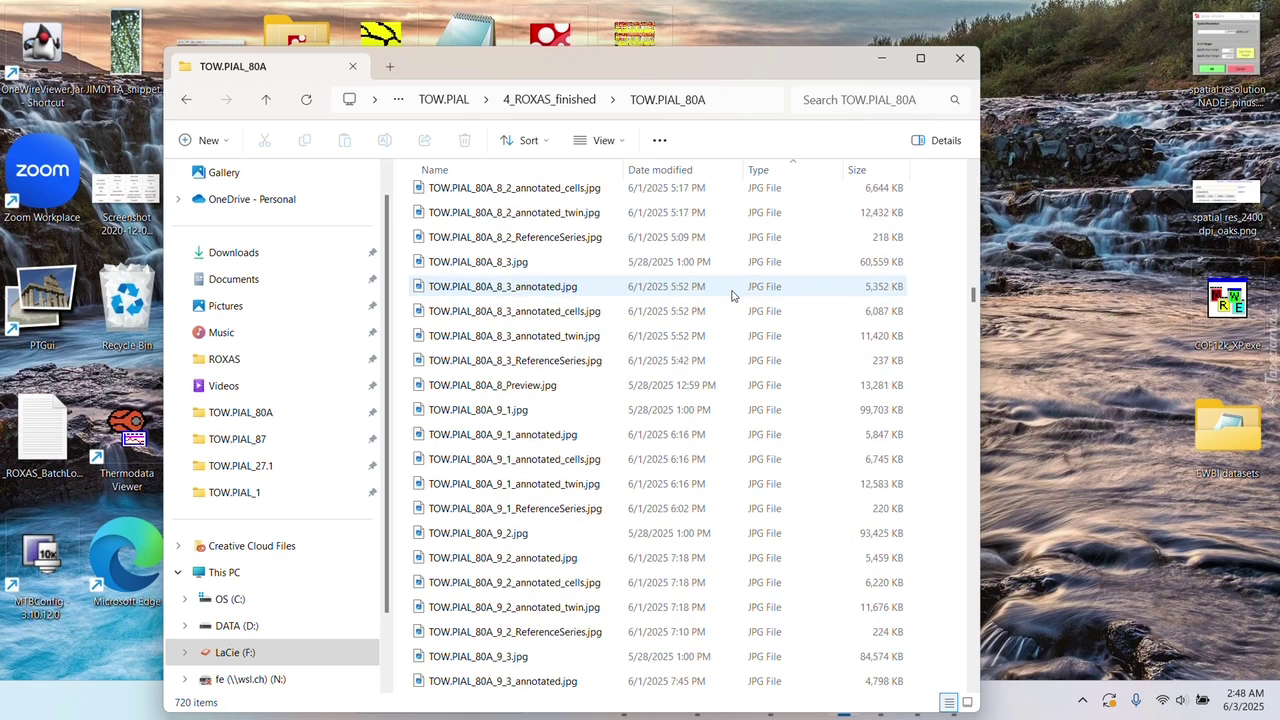
{"action": "scroll", "coordinate": [731, 295], "scroll_direction": "down", "scroll_amount": 20}
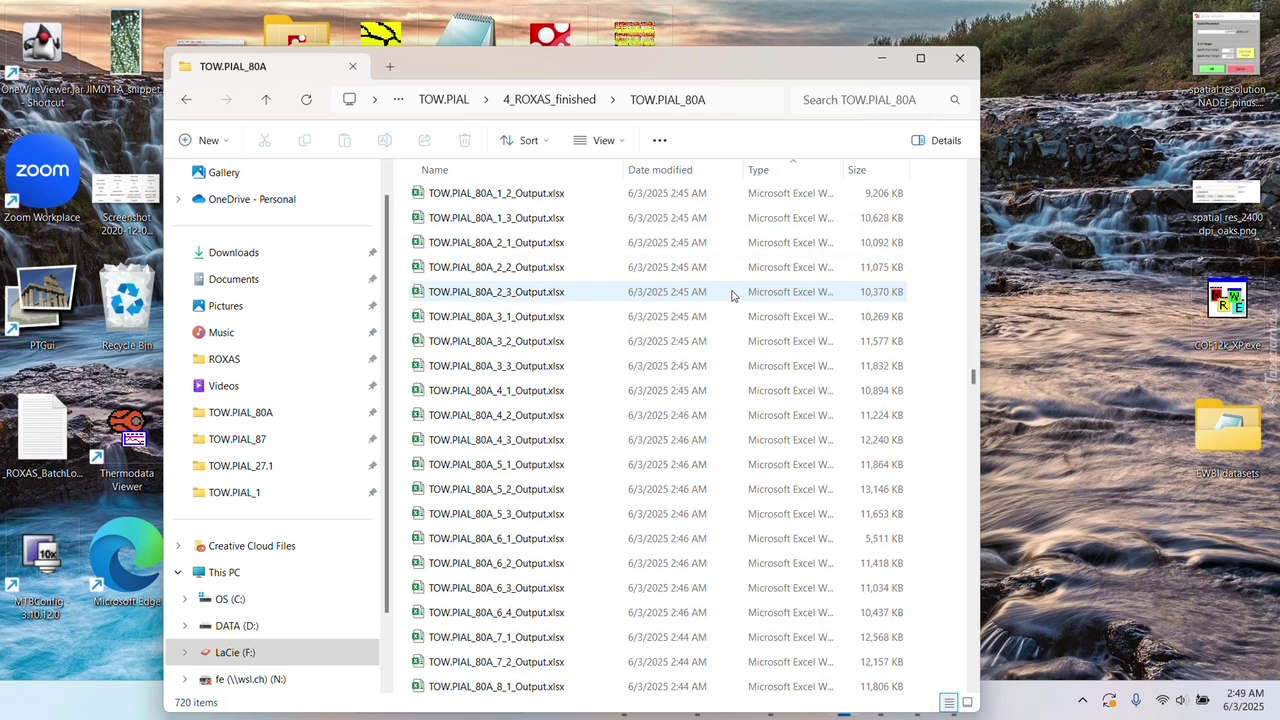
{"action": "left_click", "coordinate": [555, 267]}
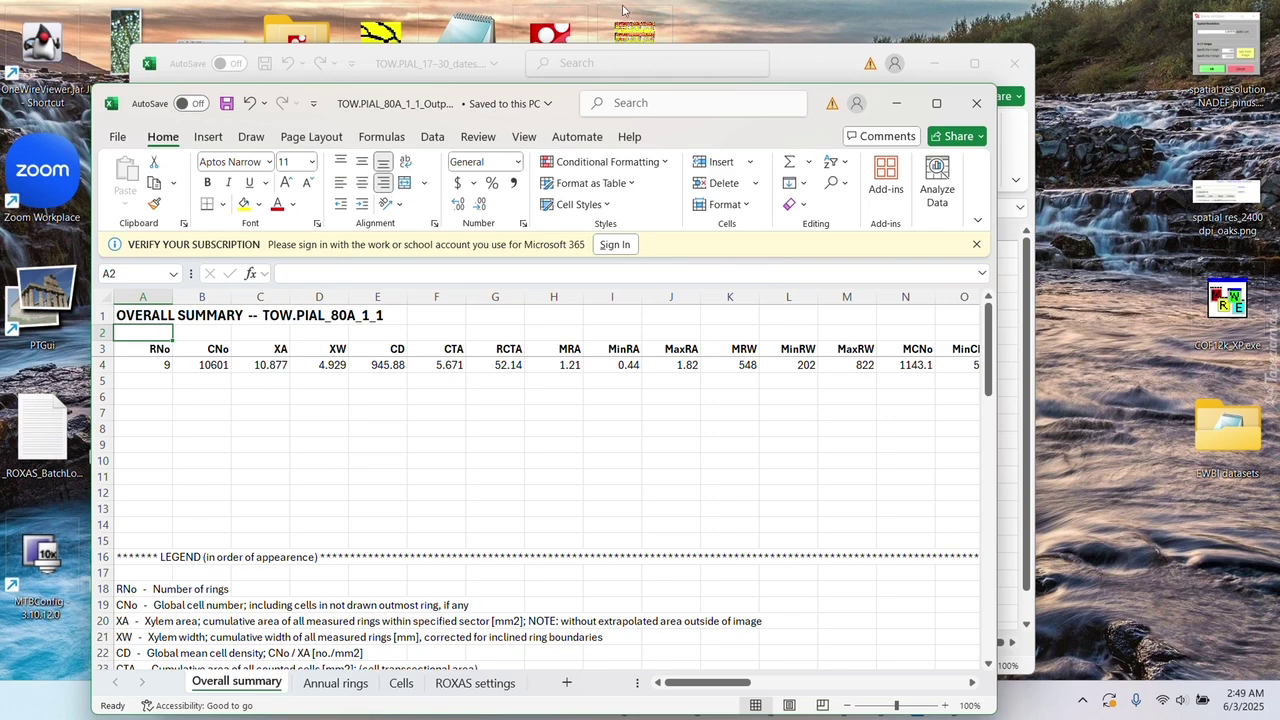
{"action": "left_click_drag", "start_coordinate": [820, 100], "coordinate": [754, 52]}
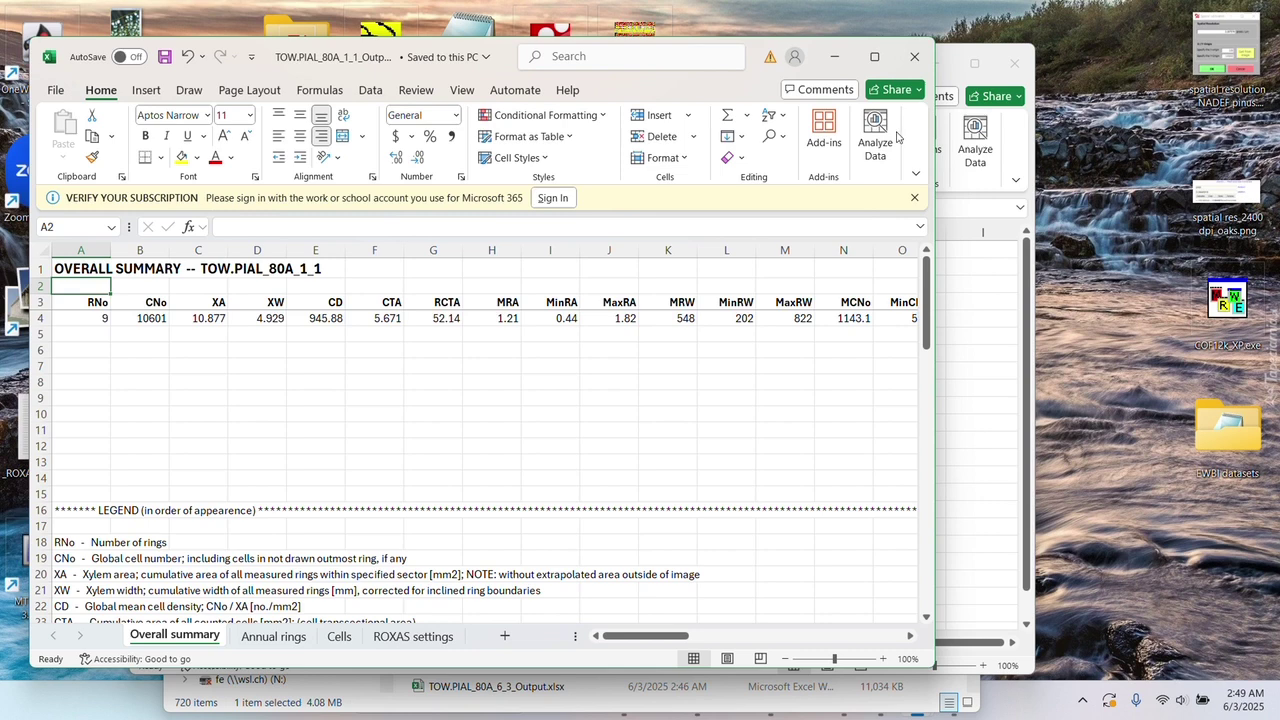
Step: Examine the cell wall thickness columns and the remaining columns through RWD on the Cells sheet
{"action": "left_click", "coordinate": [340, 637]}
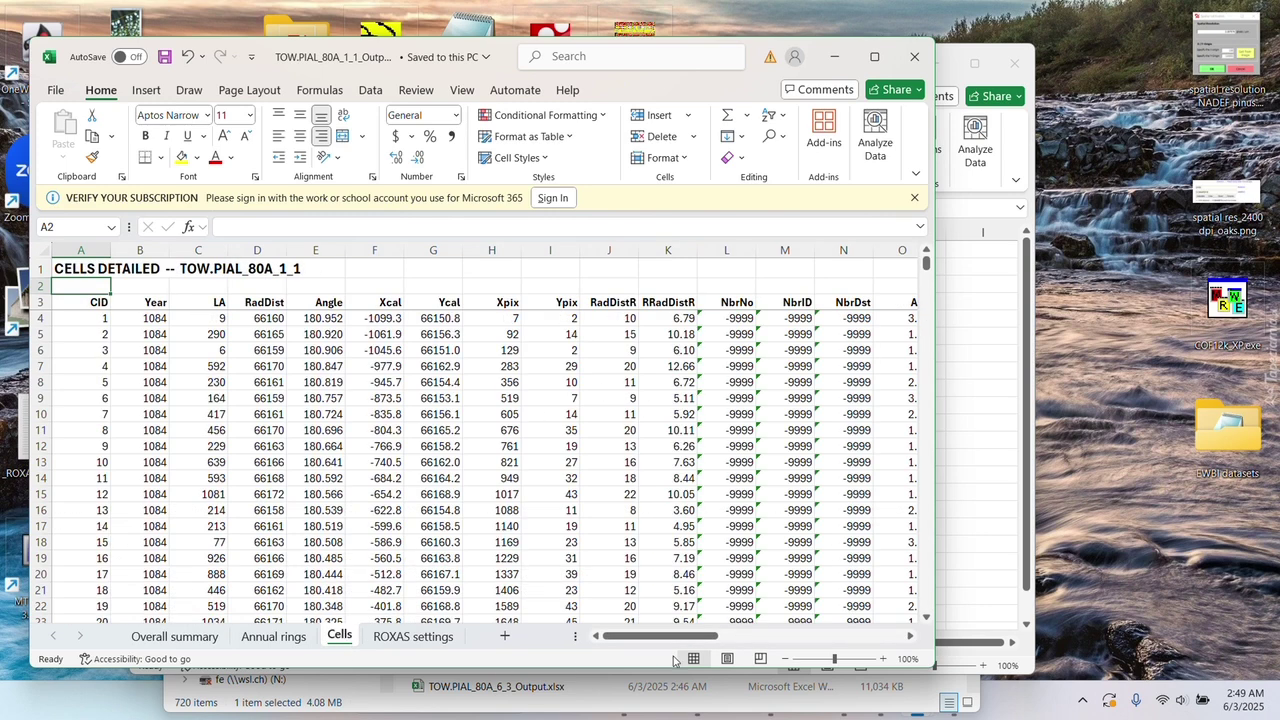
{"action": "left_click_drag", "start_coordinate": [650, 644], "coordinate": [790, 640]}
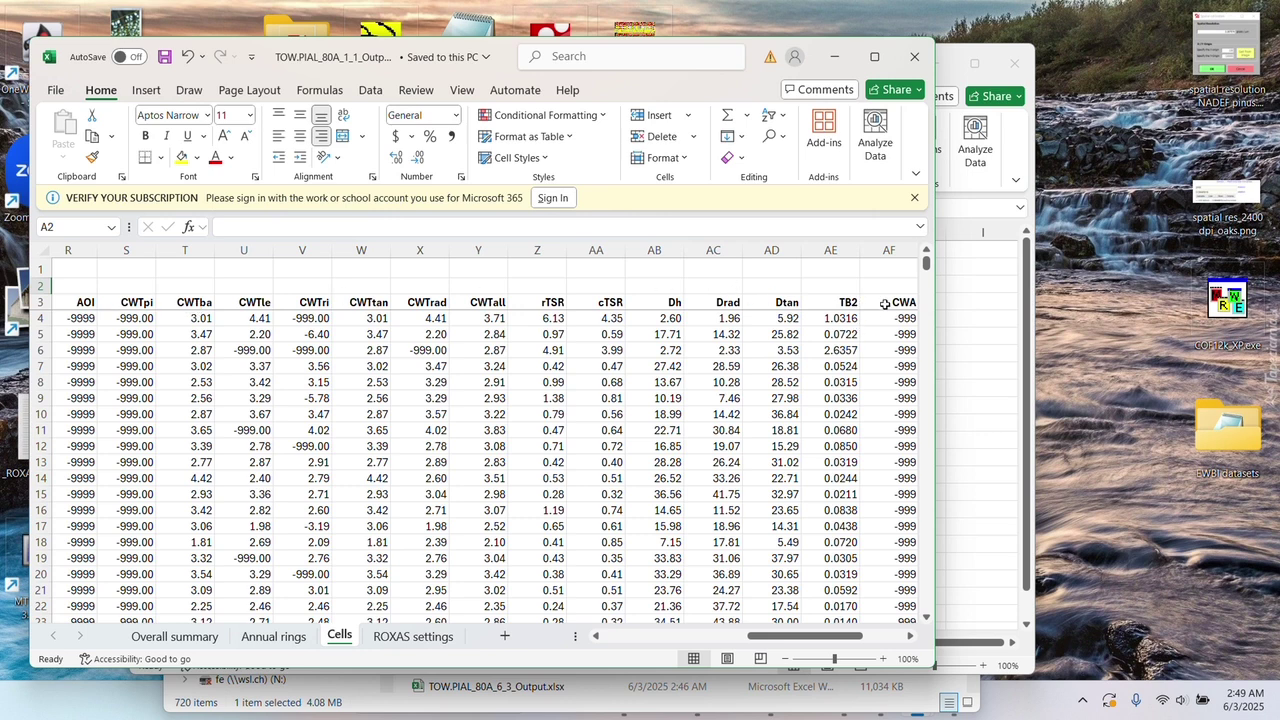
{"action": "left_click_drag", "start_coordinate": [808, 637], "coordinate": [820, 637]}
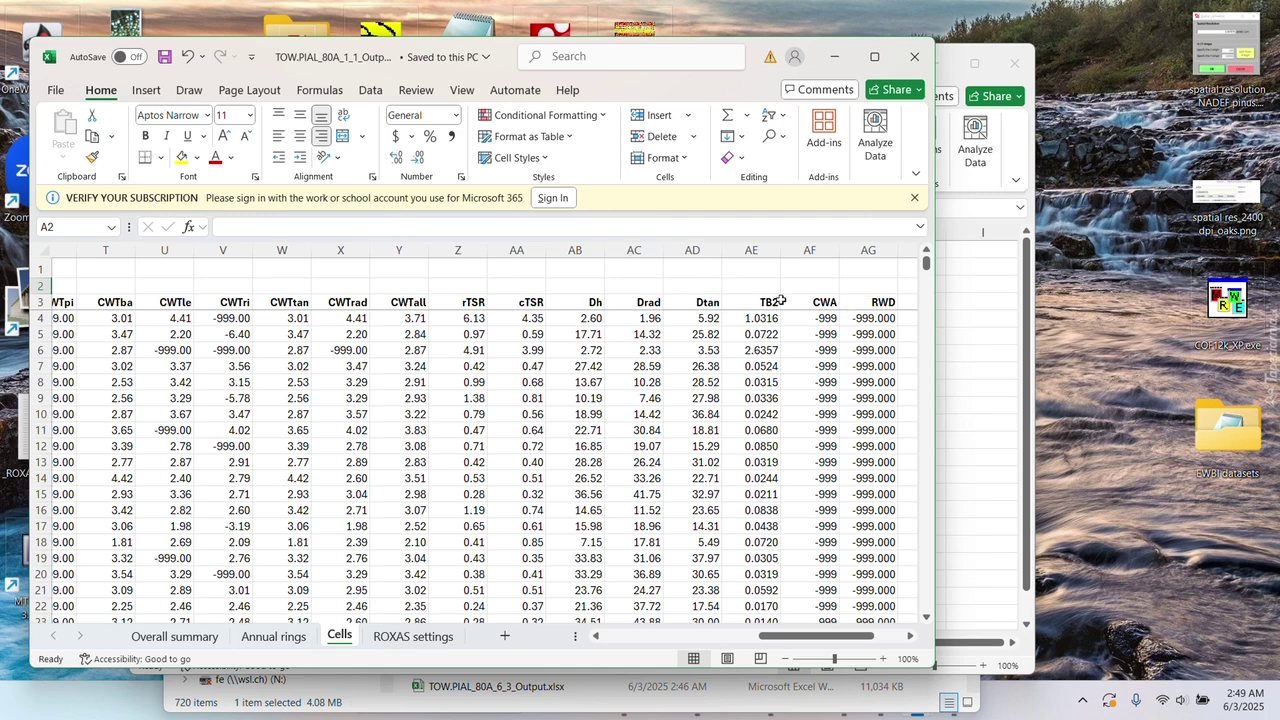
{"action": "left_click_drag", "start_coordinate": [845, 641], "coordinate": [819, 641]}
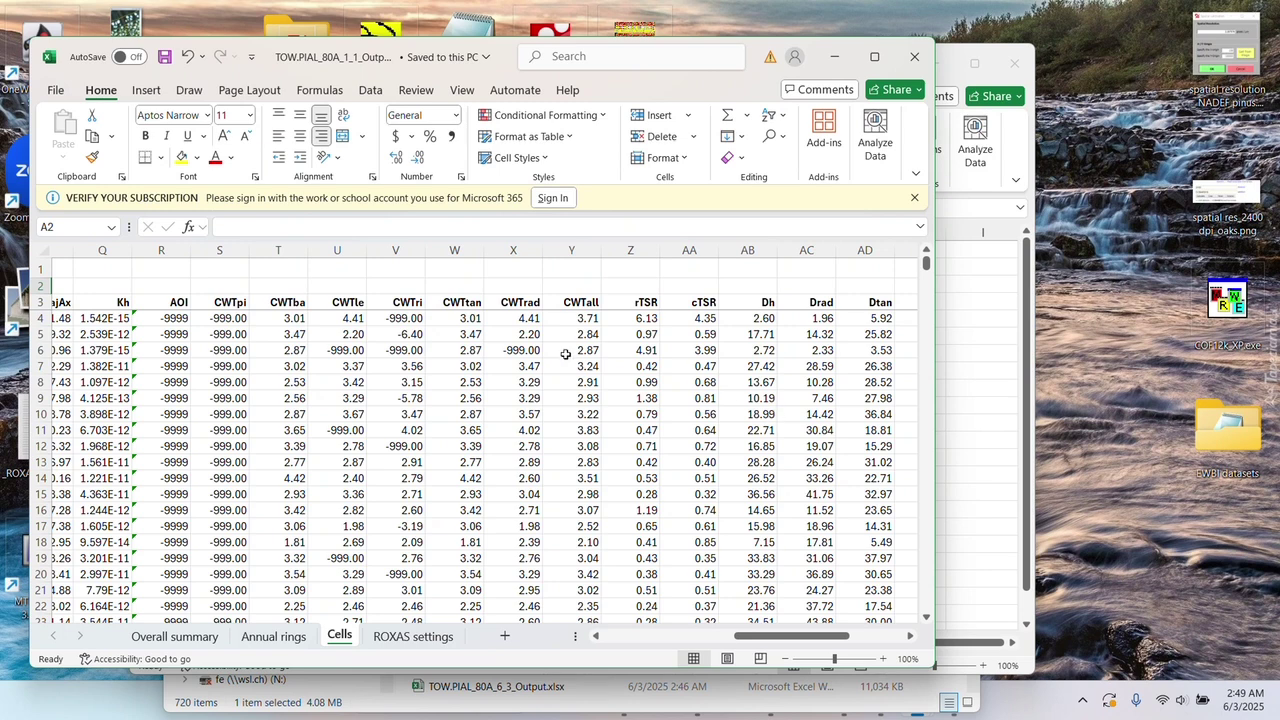